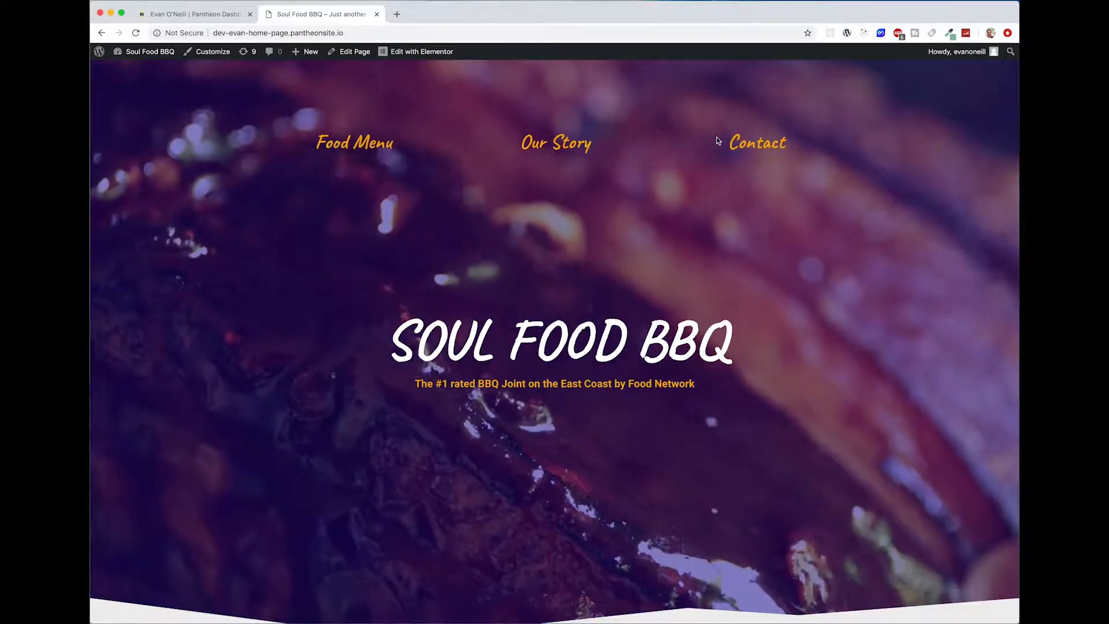
# Step: Test the Food Menu, Our Story and Contact navigation links on the Soul Food BBQ home page
pyautogui.click(355, 143)
pyautogui.scroll(15, 447, 290)
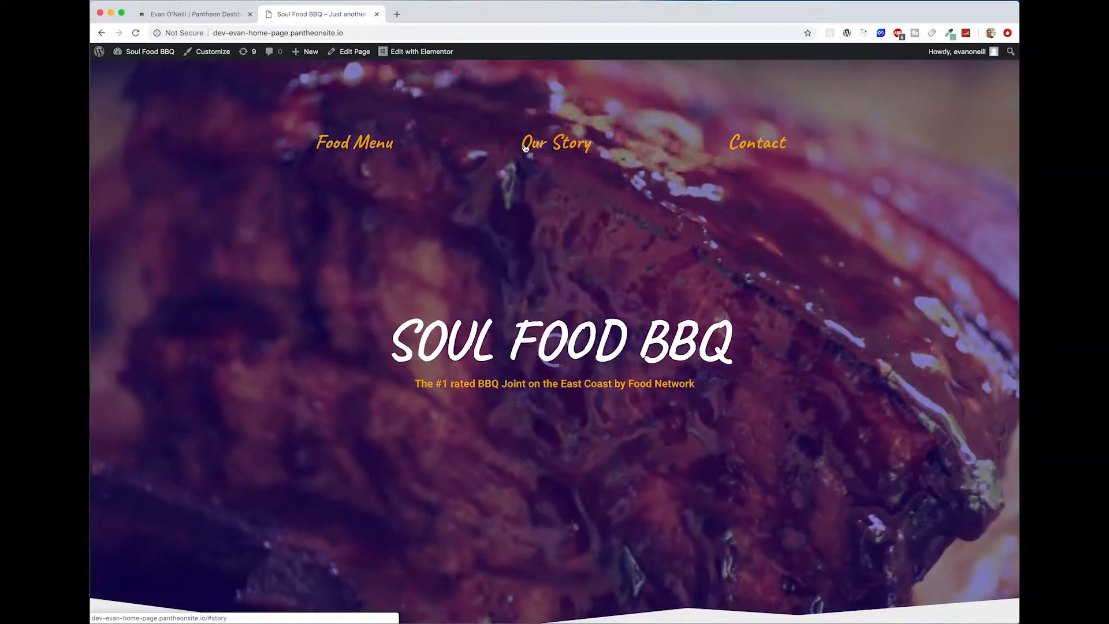
pyautogui.click(524, 145)
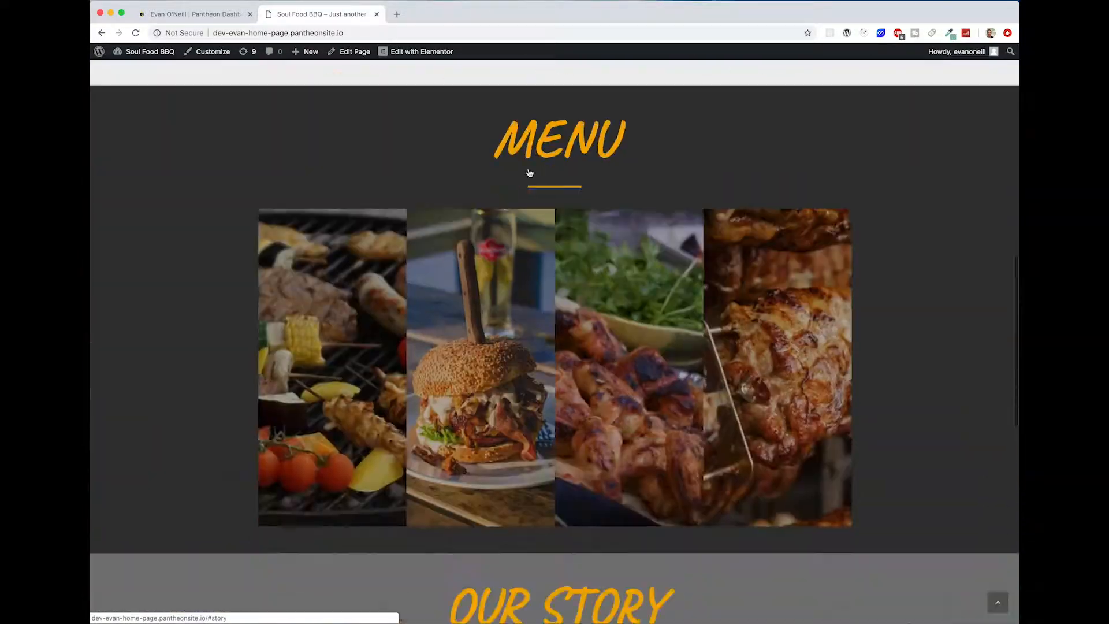
pyautogui.scroll(15, 674, 272)
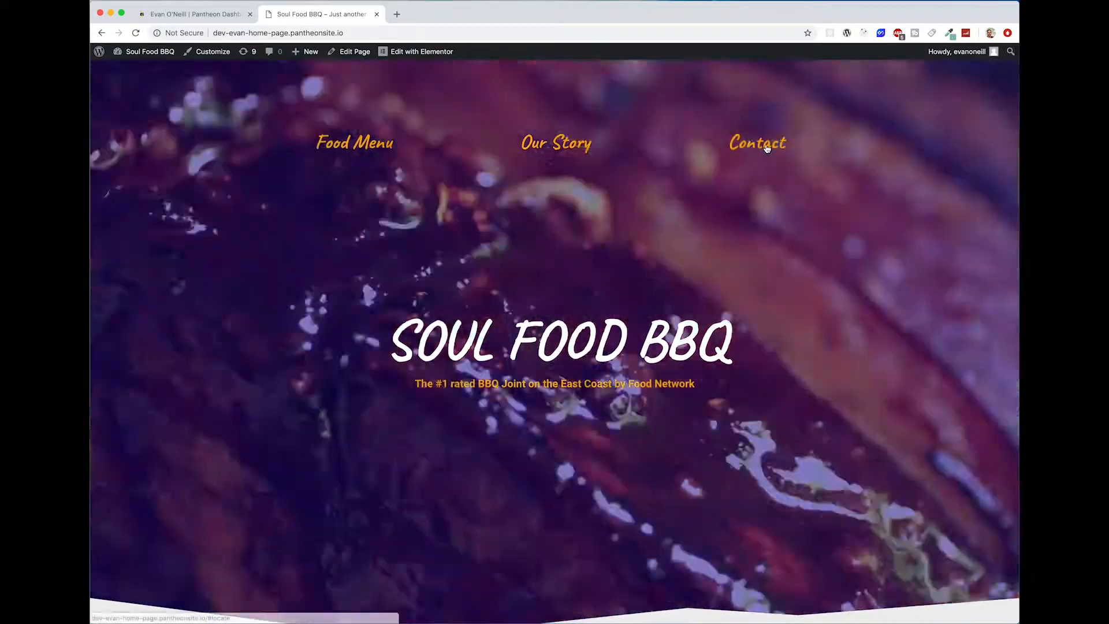
pyautogui.click(764, 146)
pyautogui.scroll(15, 889, 343)
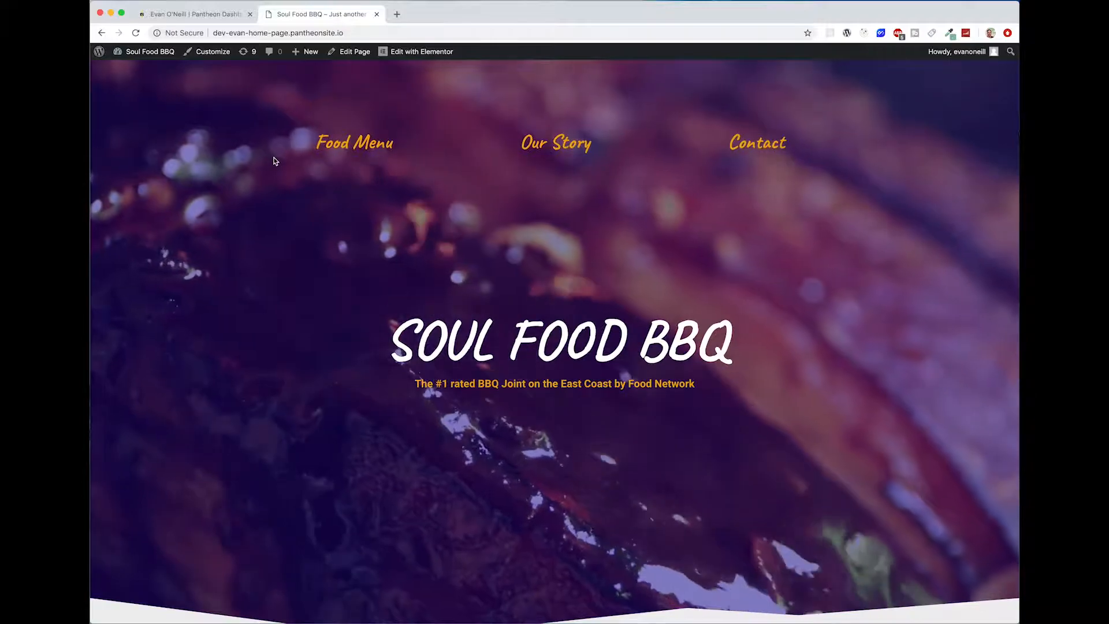
# Step: Look over the home page from the hero banner to the Our Story section and return to the navigation
pyautogui.scroll(-15, 781, 289)
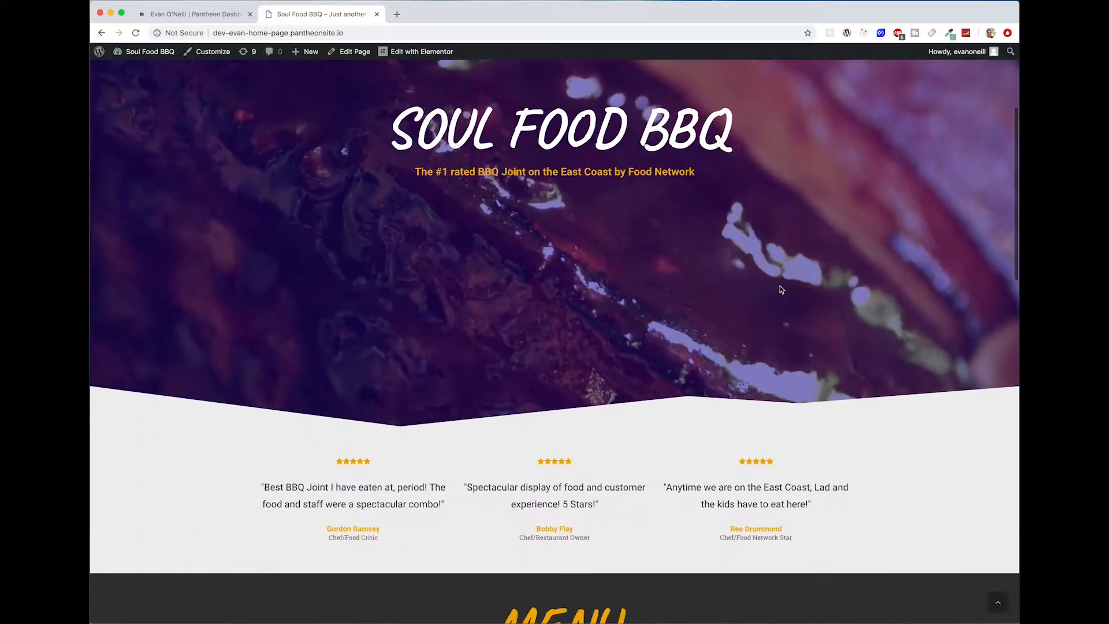
pyautogui.scroll(-10, 941, 287)
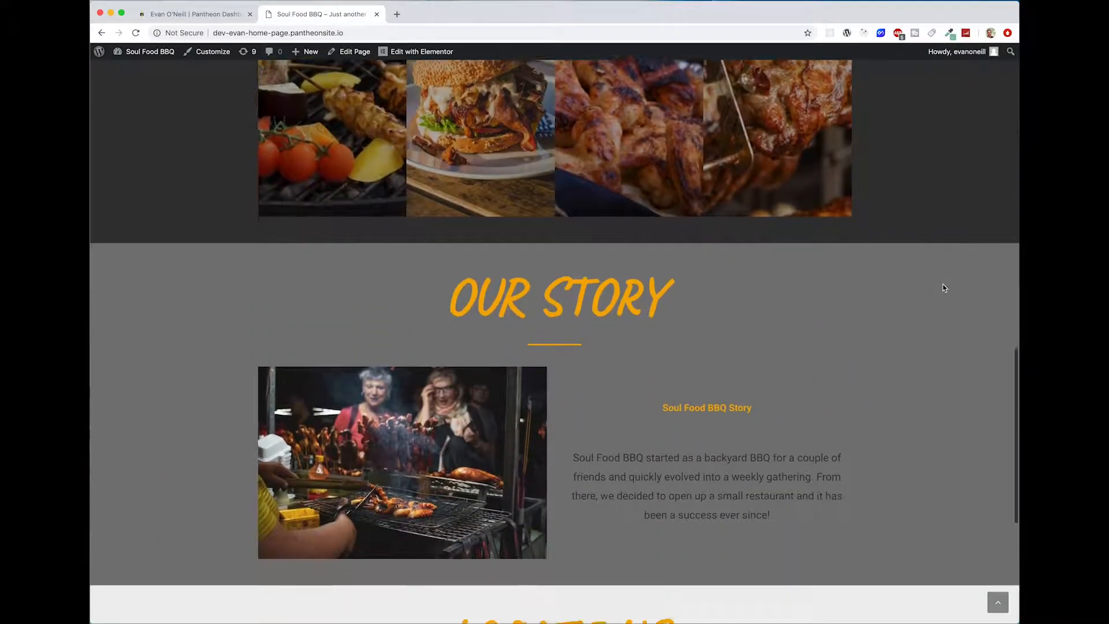
pyautogui.scroll(20, 943, 287)
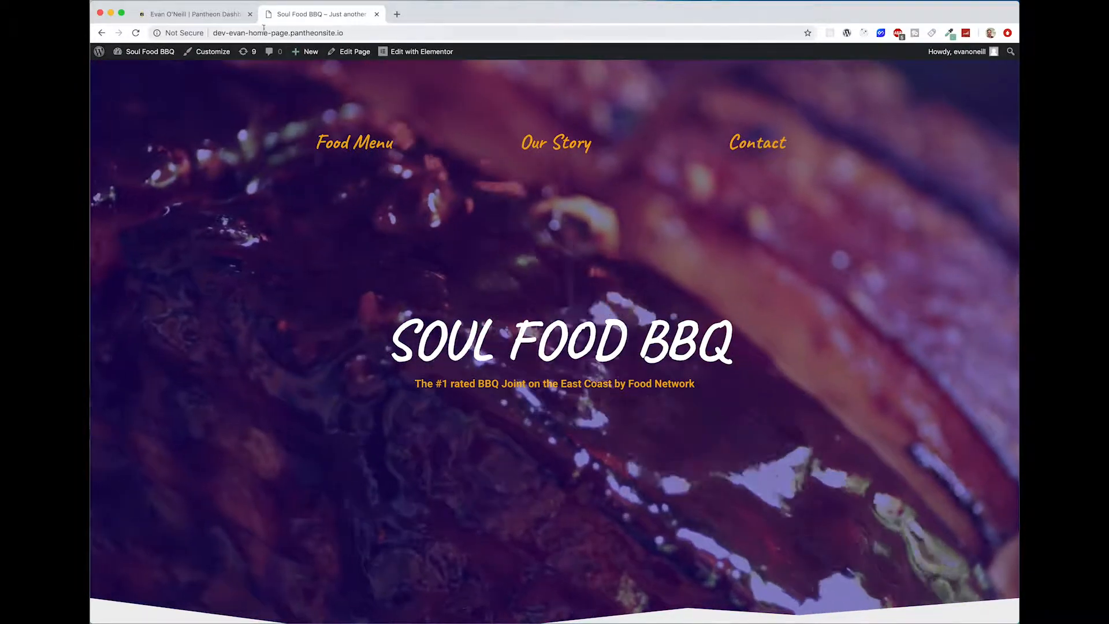
# Step: View the Pantheon sites dashboard, return to the Soul Food BBQ page and follow its Food Menu link
pyautogui.click(218, 20)
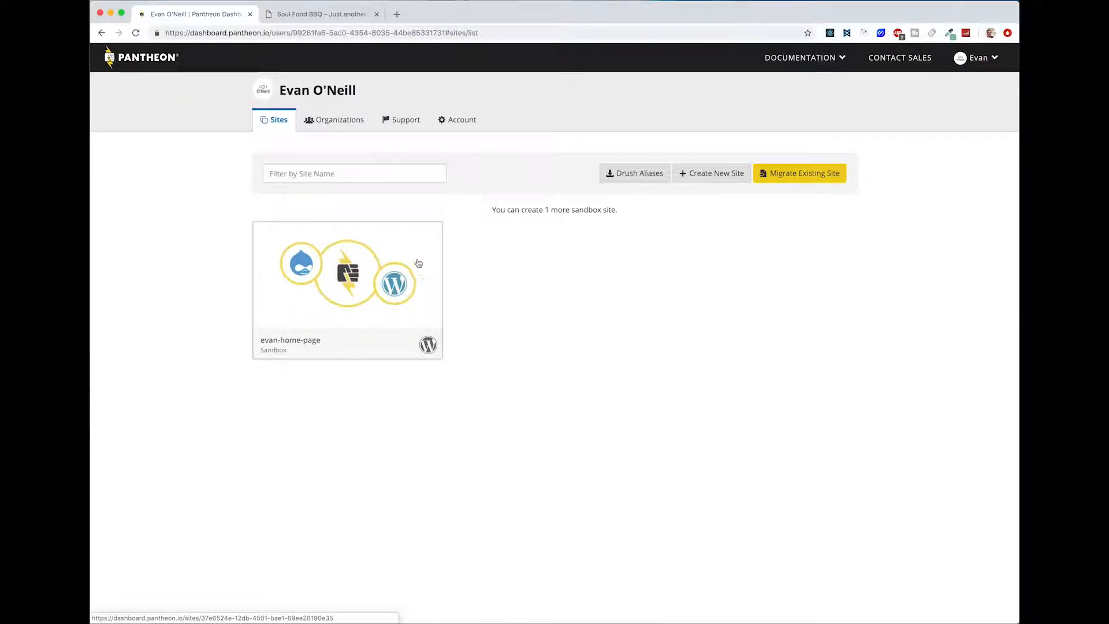
pyautogui.click(315, 18)
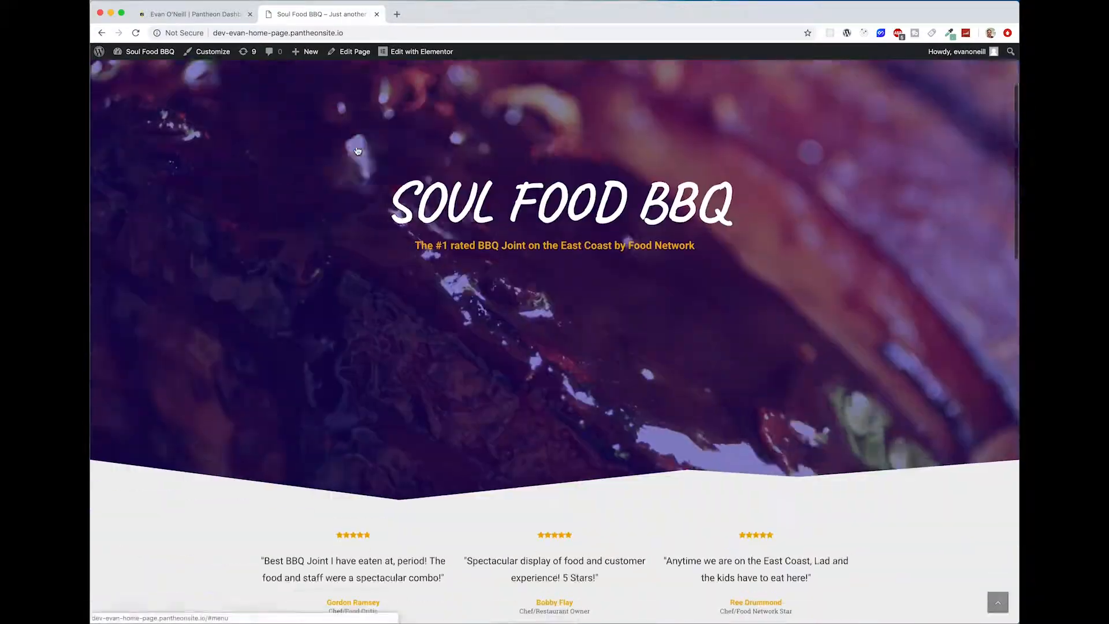
pyautogui.click(357, 150)
pyautogui.scroll(10, 237, 162)
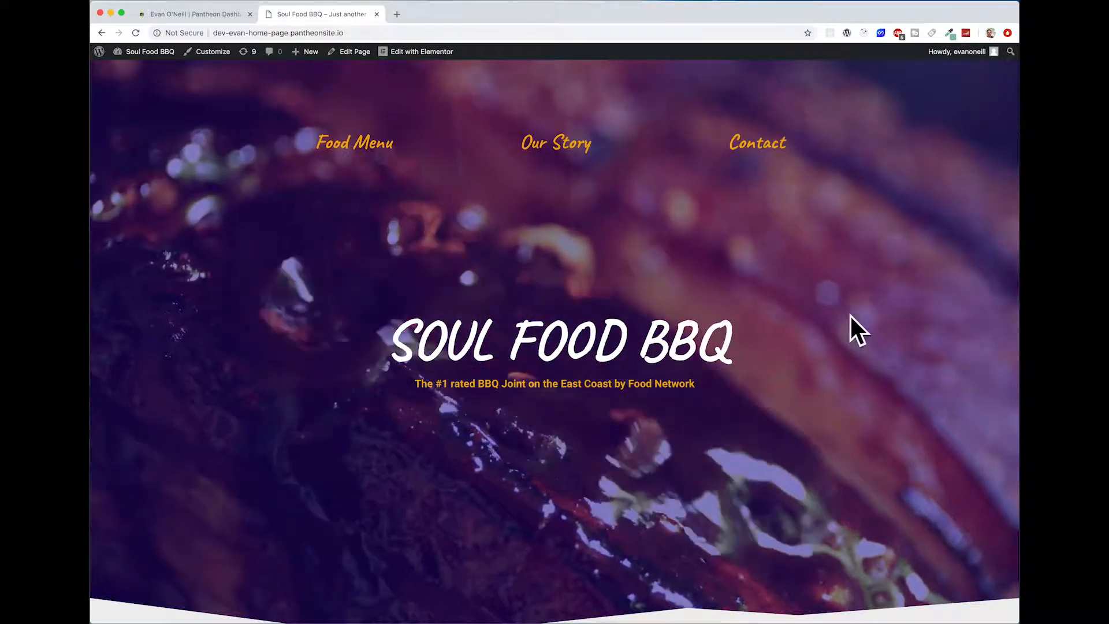
# Step: Examine the three customer testimonials below the hero banner and the Menu section's food photos
pyautogui.scroll(-4, 657, 360)
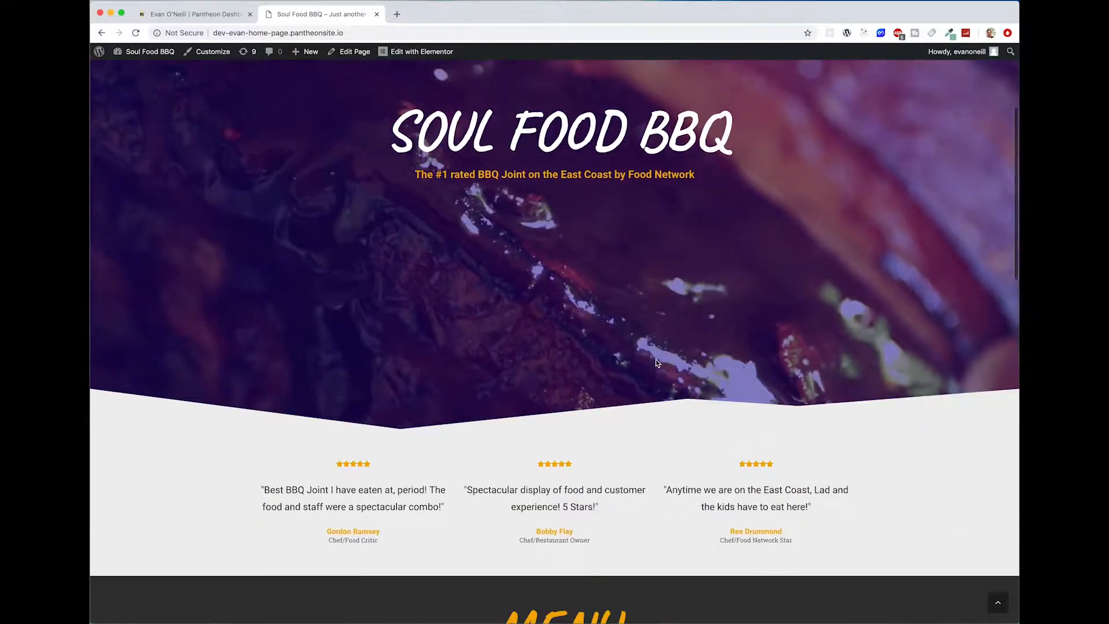
pyautogui.scroll(-3, 657, 363)
pyautogui.moveTo(263, 355); pyautogui.dragTo(379, 359)
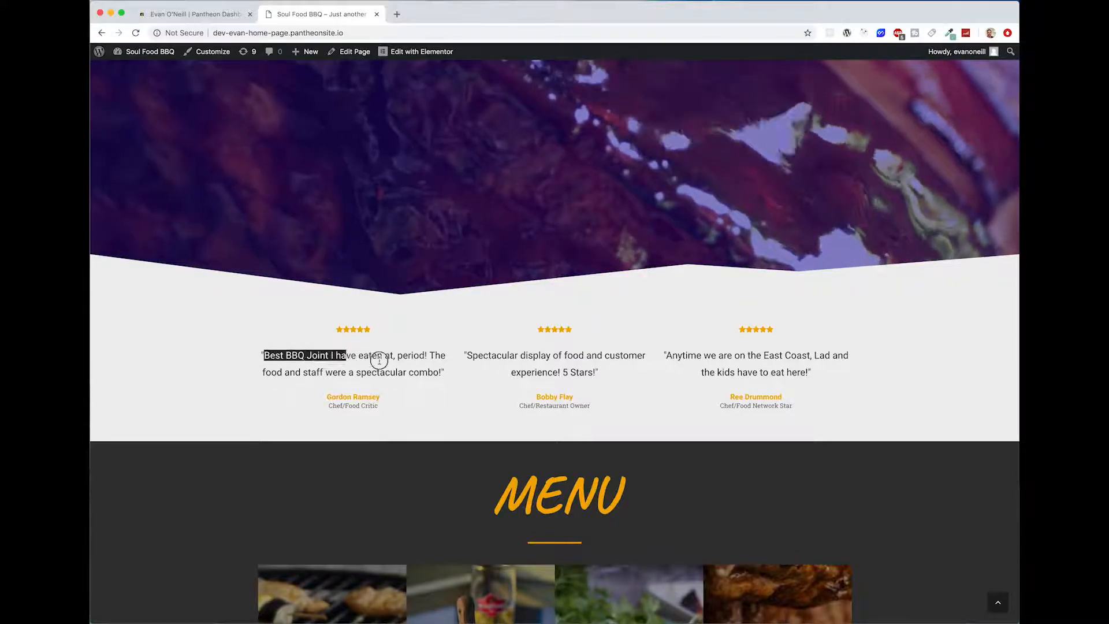
pyautogui.click(426, 373)
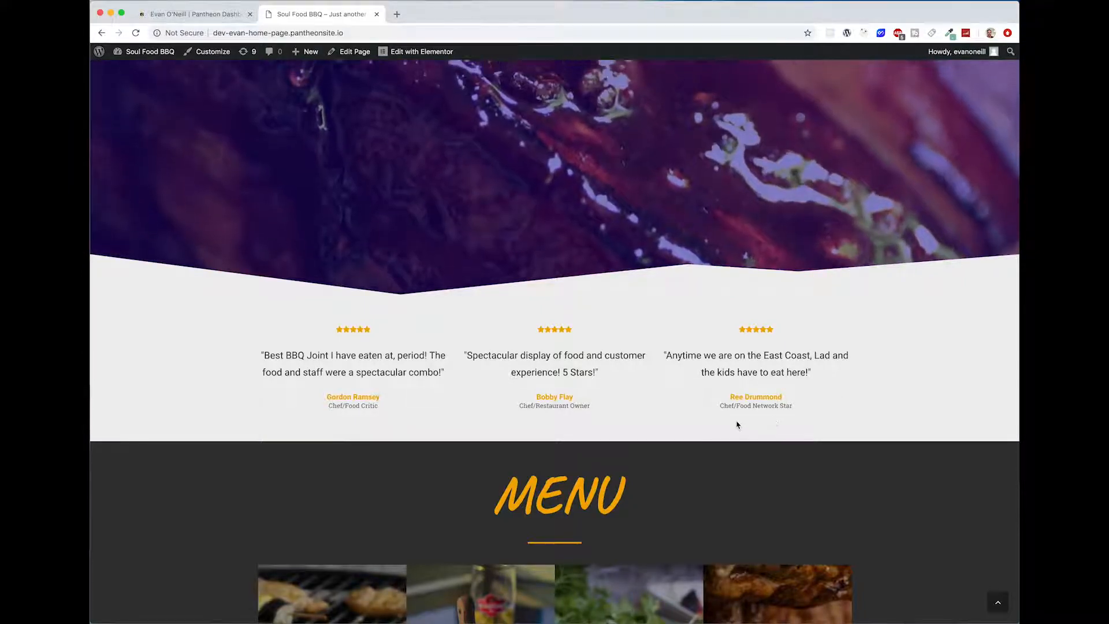
pyautogui.scroll(-1, 815, 370)
pyautogui.scroll(-5, 815, 370)
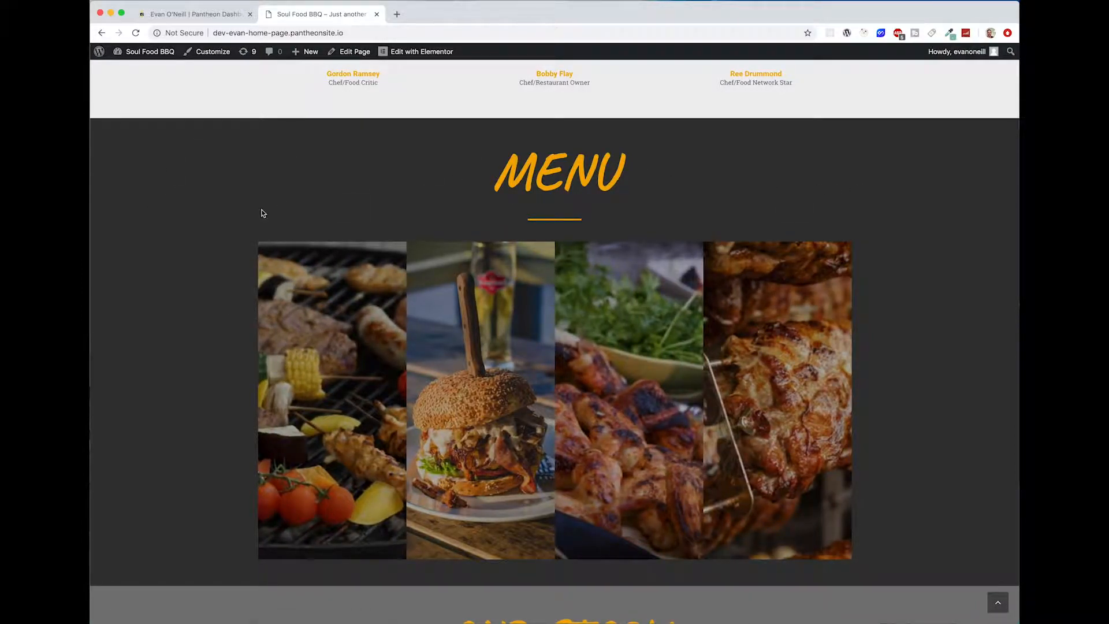
# Step: Examine the Our Story section with its grill photo, heading and restaurant description
pyautogui.scroll(-4, 945, 386)
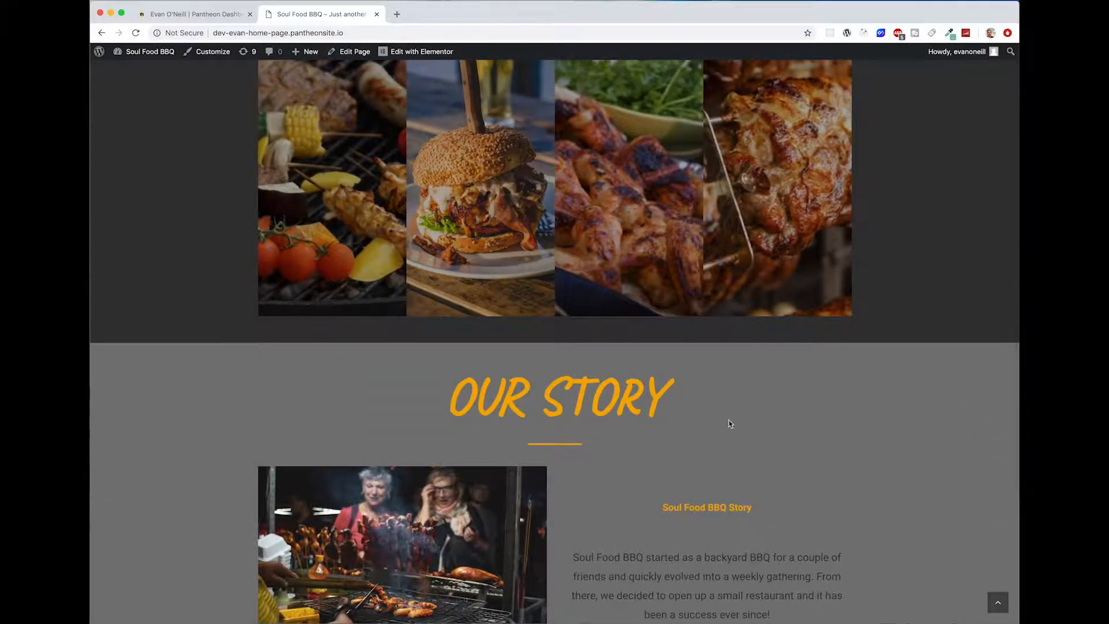
pyautogui.scroll(-2, 549, 404)
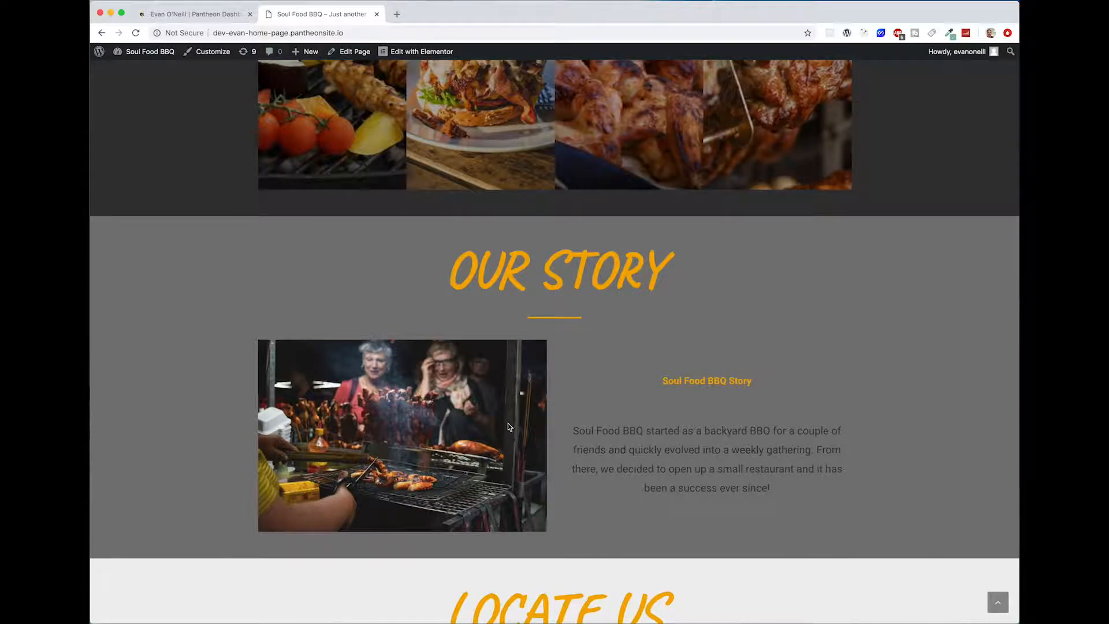
pyautogui.scroll(2, 757, 221)
pyautogui.scroll(-1, 527, 434)
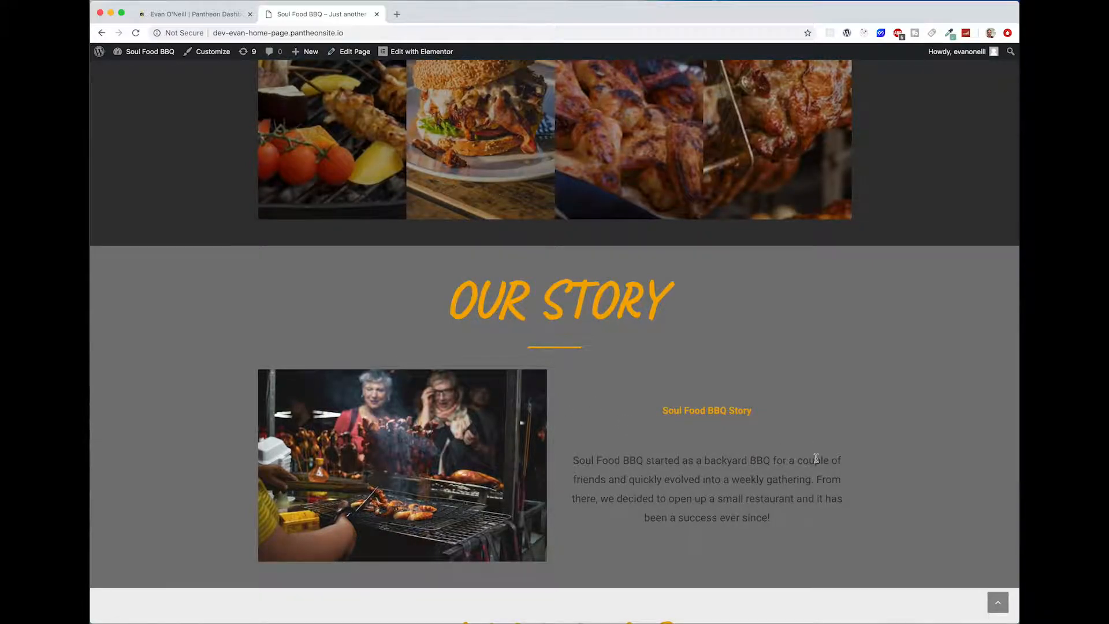
pyautogui.tripleClick(666, 430)
pyautogui.click(653, 414)
pyautogui.scroll(-5, 656, 418)
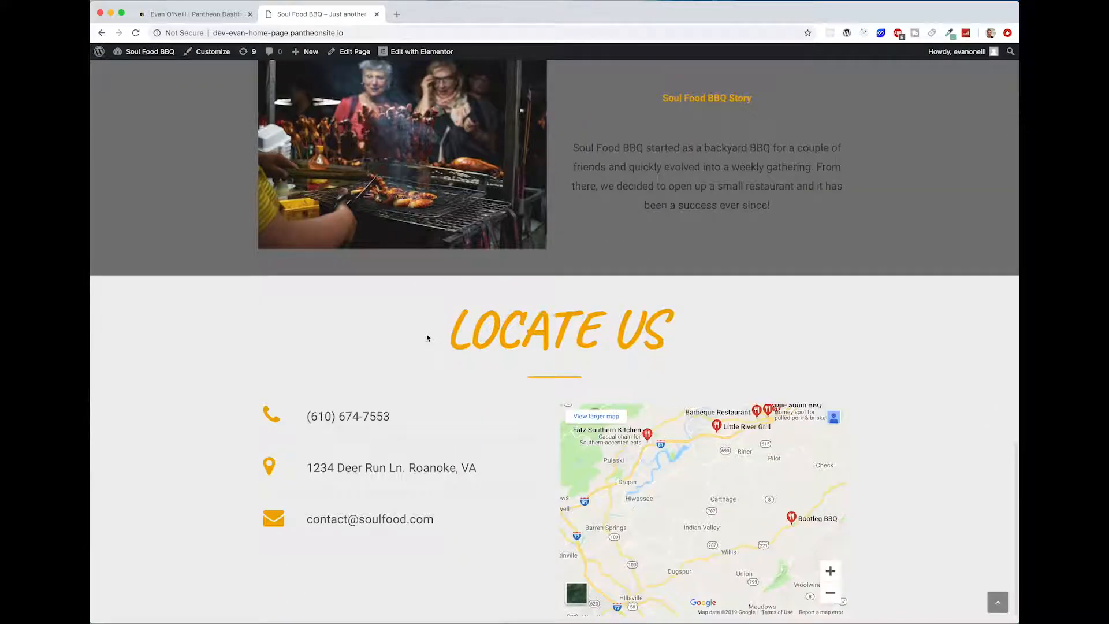
# Step: Examine the Locate Us section's contact details and pan its embedded map
pyautogui.moveTo(427, 338); pyautogui.dragTo(663, 322)
pyautogui.click(670, 330)
pyautogui.scroll(-1, 936, 436)
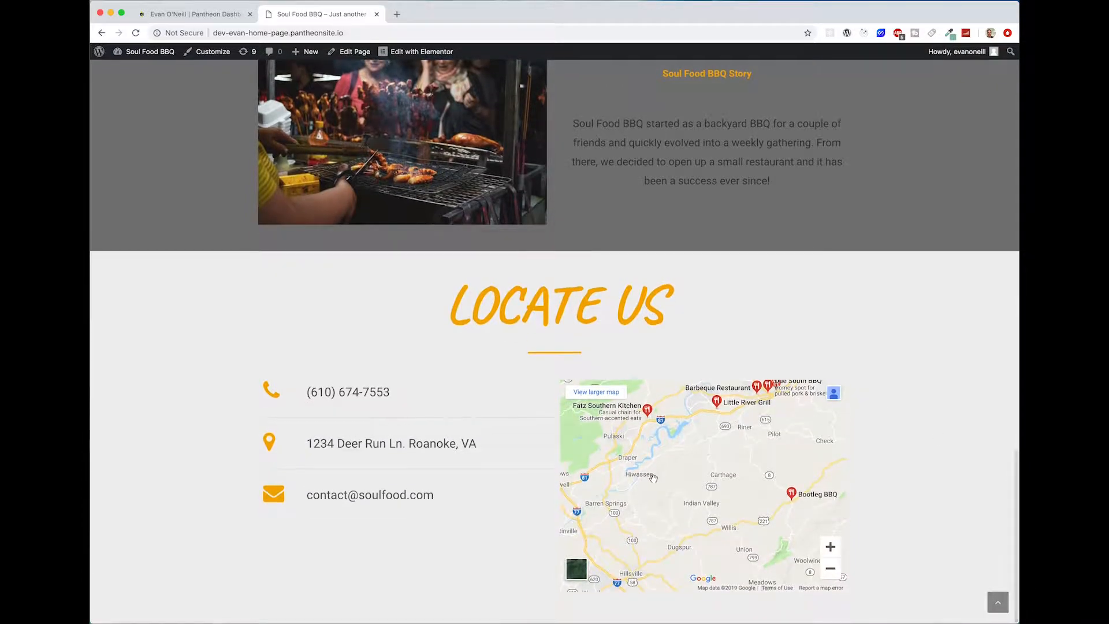
pyautogui.moveTo(641, 460); pyautogui.dragTo(609, 476)
pyautogui.moveTo(729, 470); pyautogui.dragTo(726, 502)
pyautogui.moveTo(696, 444); pyautogui.dragTo(717, 431)
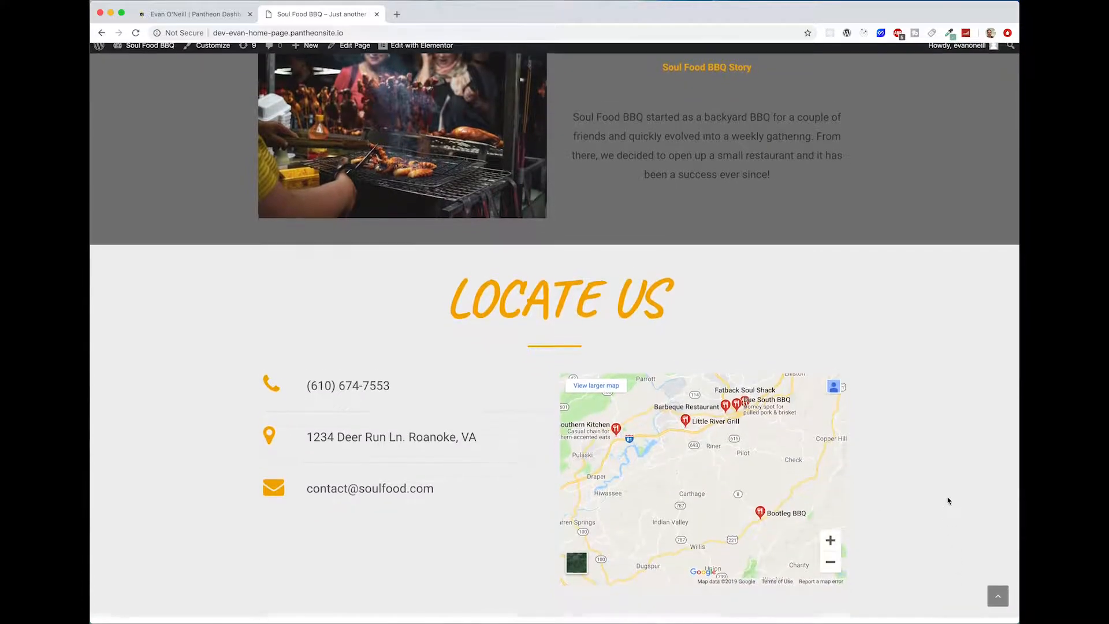
# Step: Review the whole home page again, from the header navigation to the Locate Us section
pyautogui.scroll(15, 948, 498)
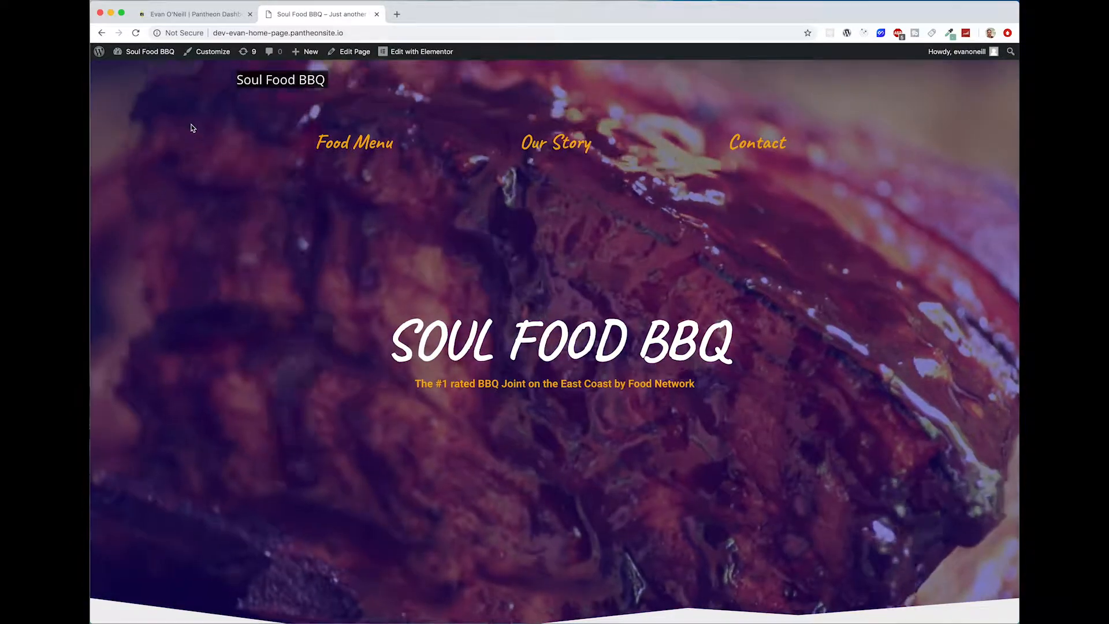
pyautogui.moveTo(349, 88); pyautogui.dragTo(437, 93)
pyautogui.click(203, 83)
pyautogui.click(376, 94)
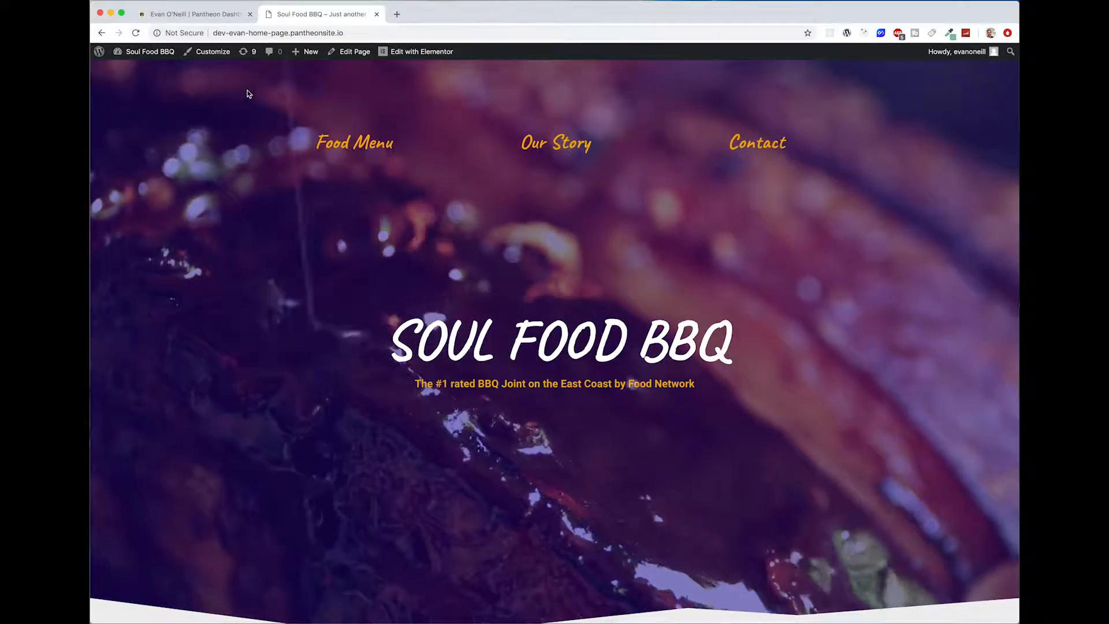
pyautogui.scroll(-20, 893, 283)
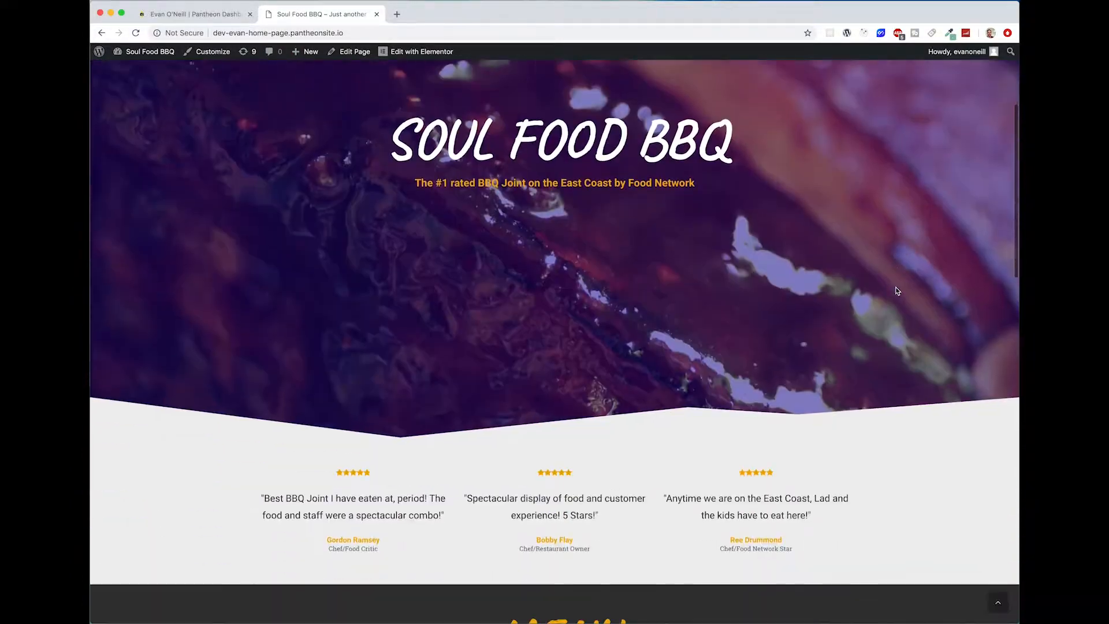
pyautogui.scroll(15, 904, 607)
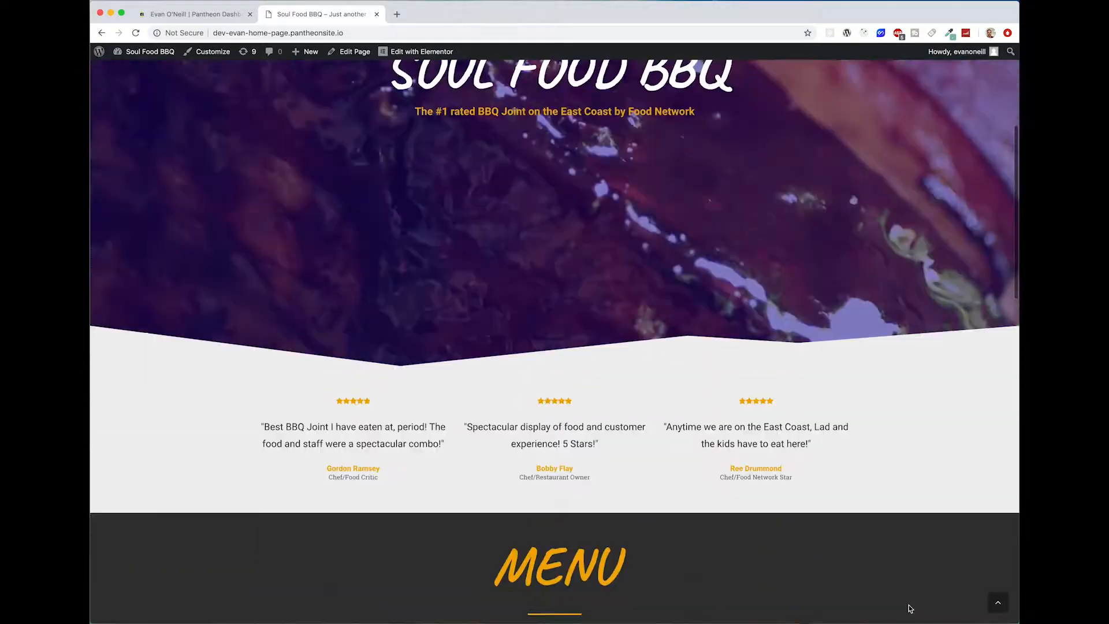
pyautogui.scroll(-15, 904, 607)
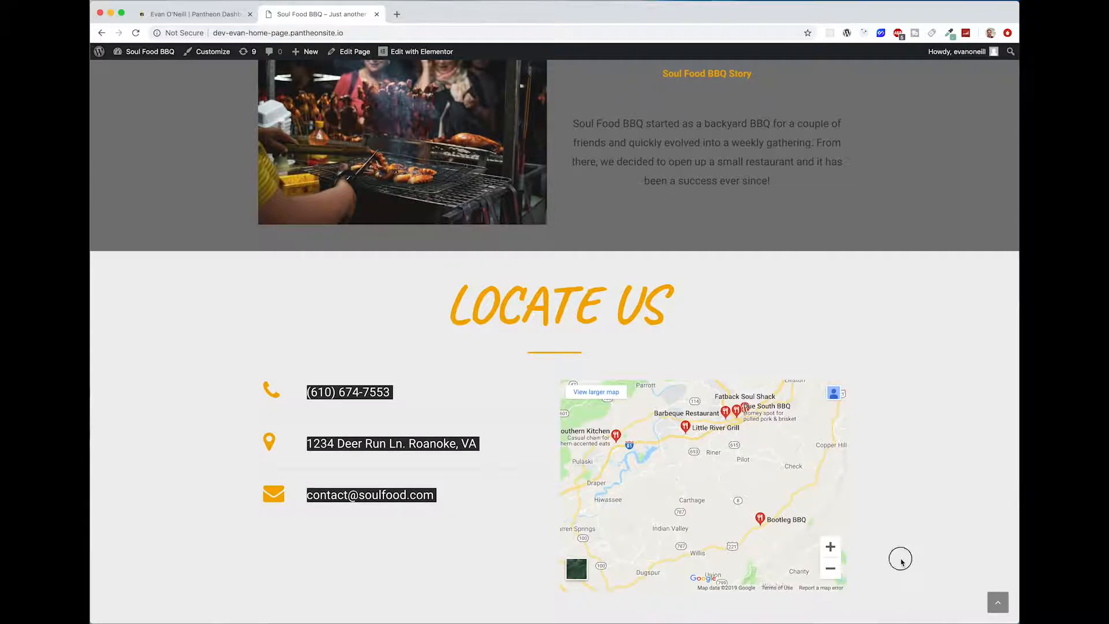
pyautogui.scroll(20, 925, 569)
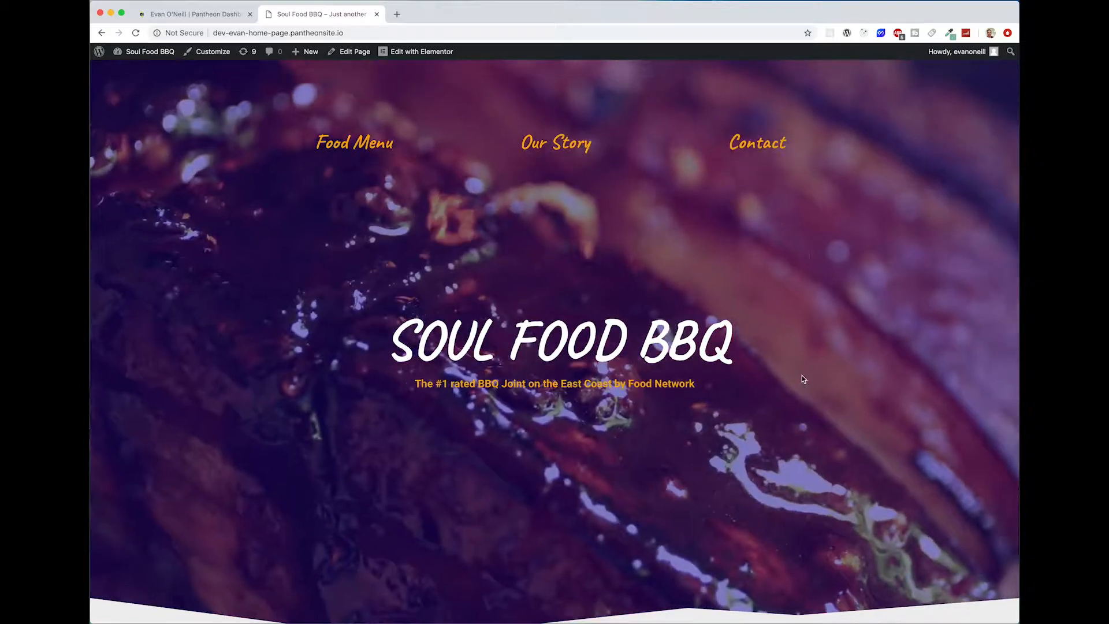
pyautogui.scroll(-20, 802, 376)
pyautogui.scroll(-7, 849, 408)
pyautogui.scroll(20, 878, 410)
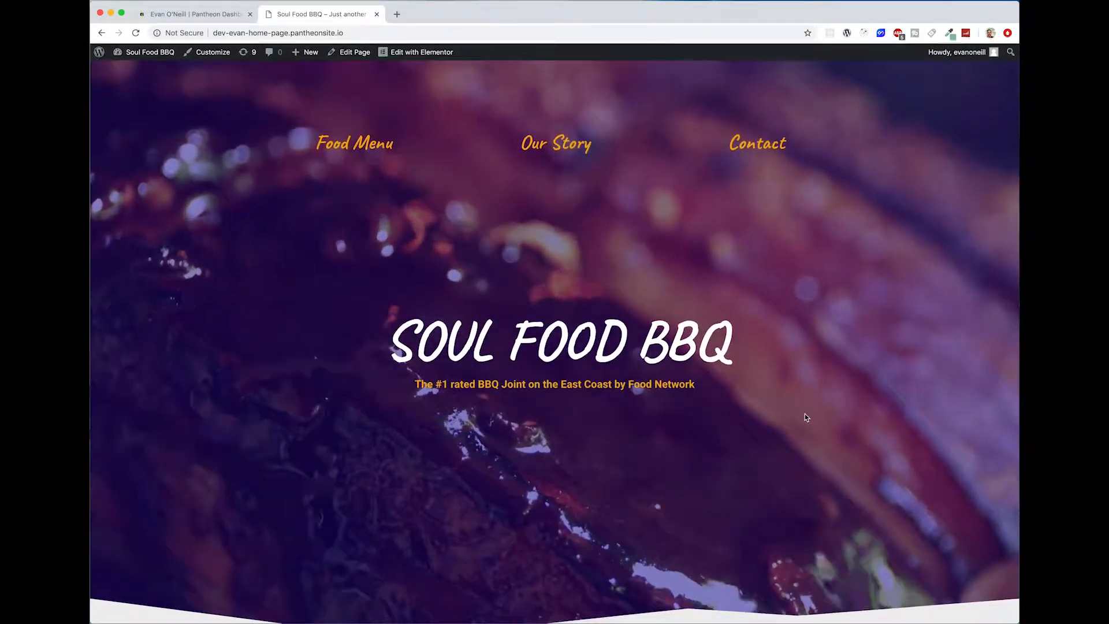
# Step: Switch to the Pantheon dashboard, open the new site creation form and close the old dashboard page
pyautogui.click(203, 16)
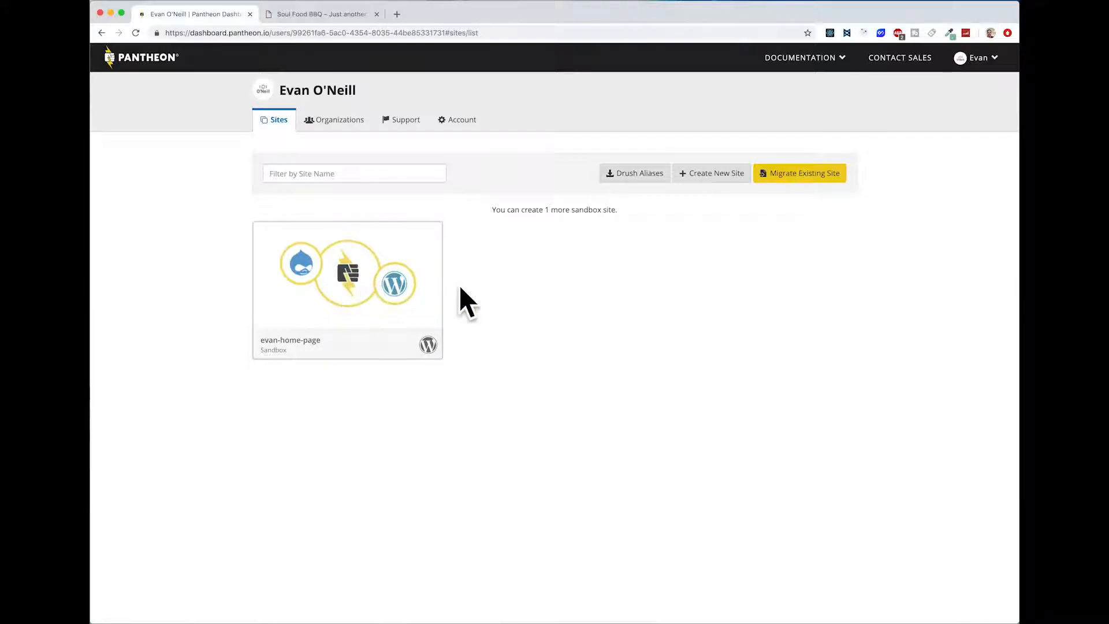
pyautogui.click(711, 176)
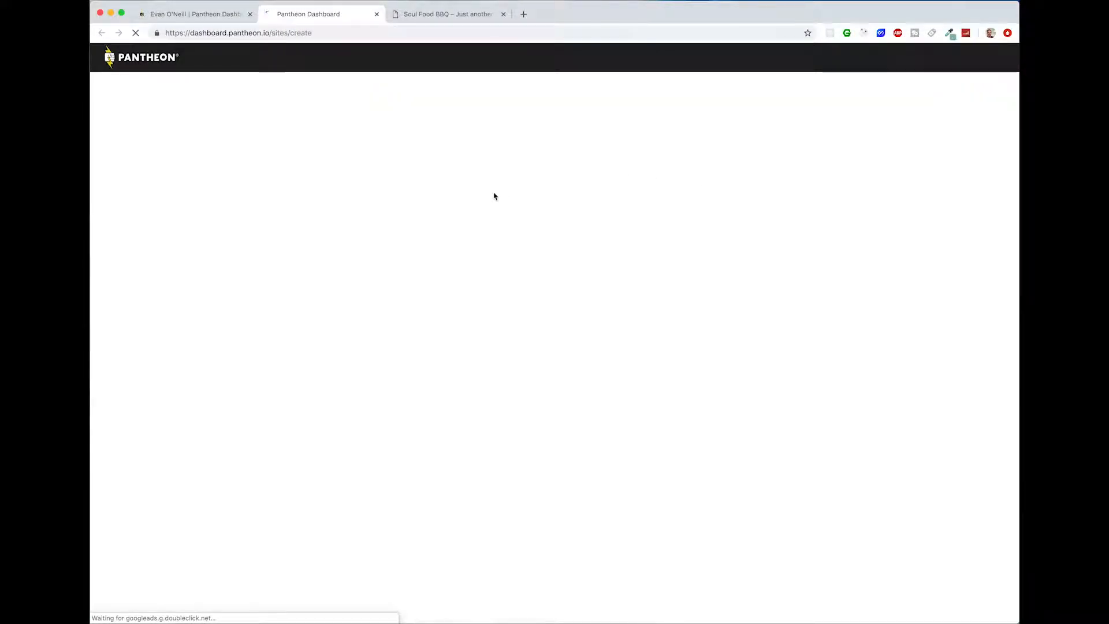
pyautogui.click(250, 14)
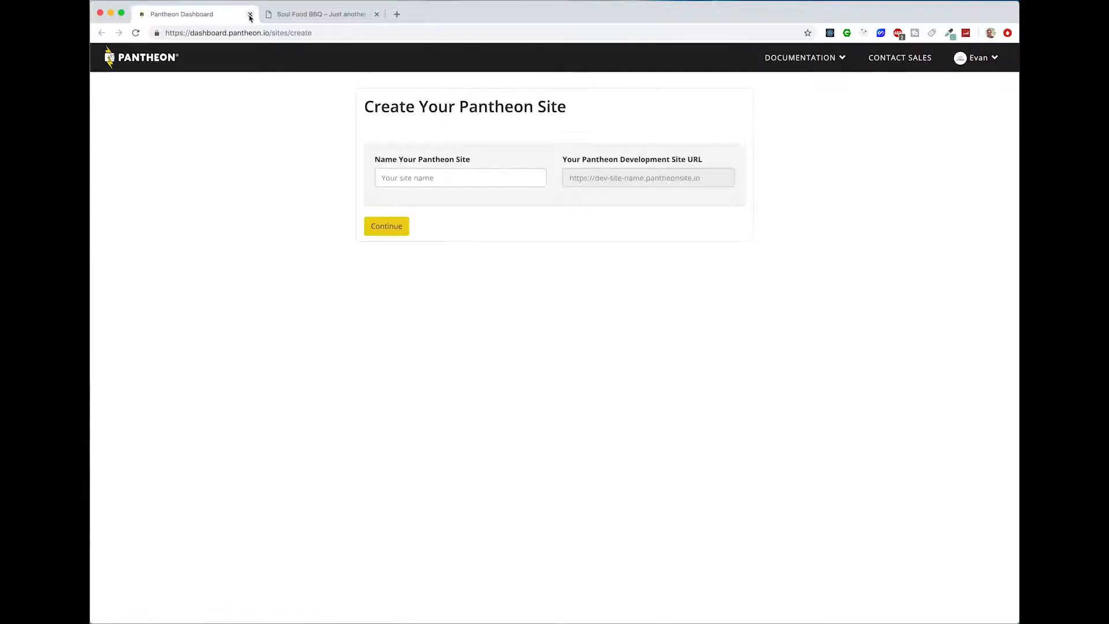
# Step: Create a Pantheon site named evan-bbq with WordPress deployed and open its WordPress installation page
pyautogui.click(441, 174)
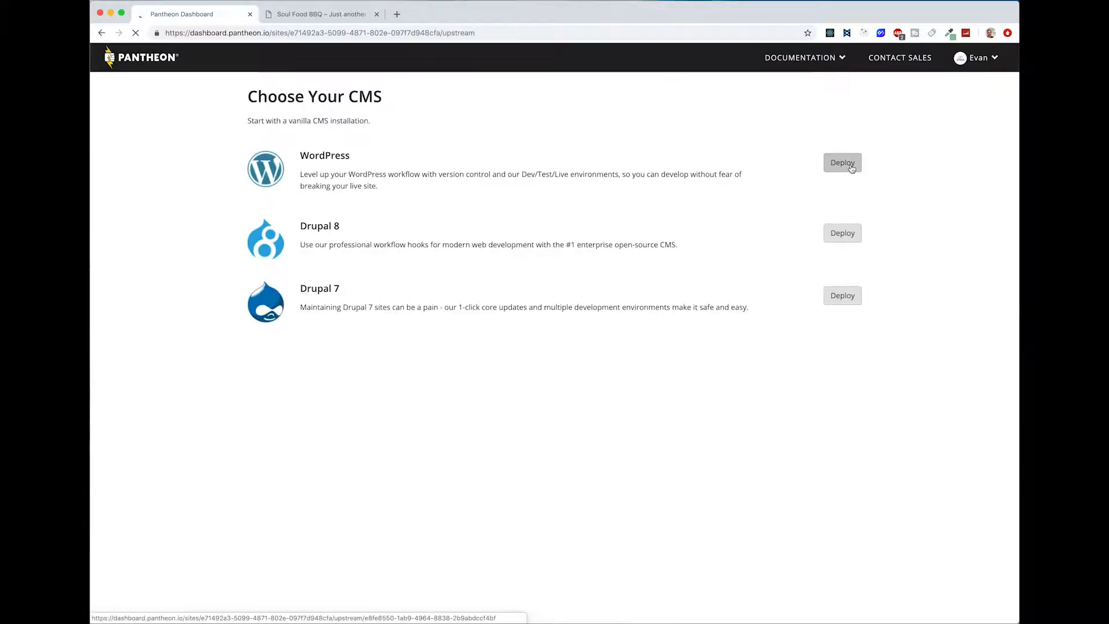
pyautogui.click(842, 161)
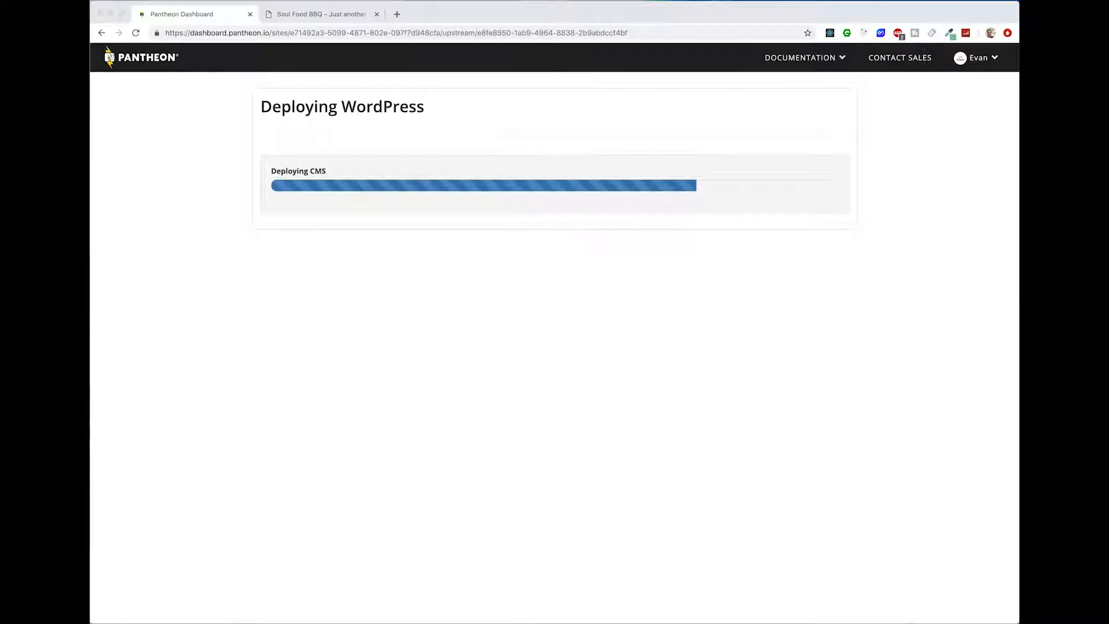
pyautogui.click(875, 305)
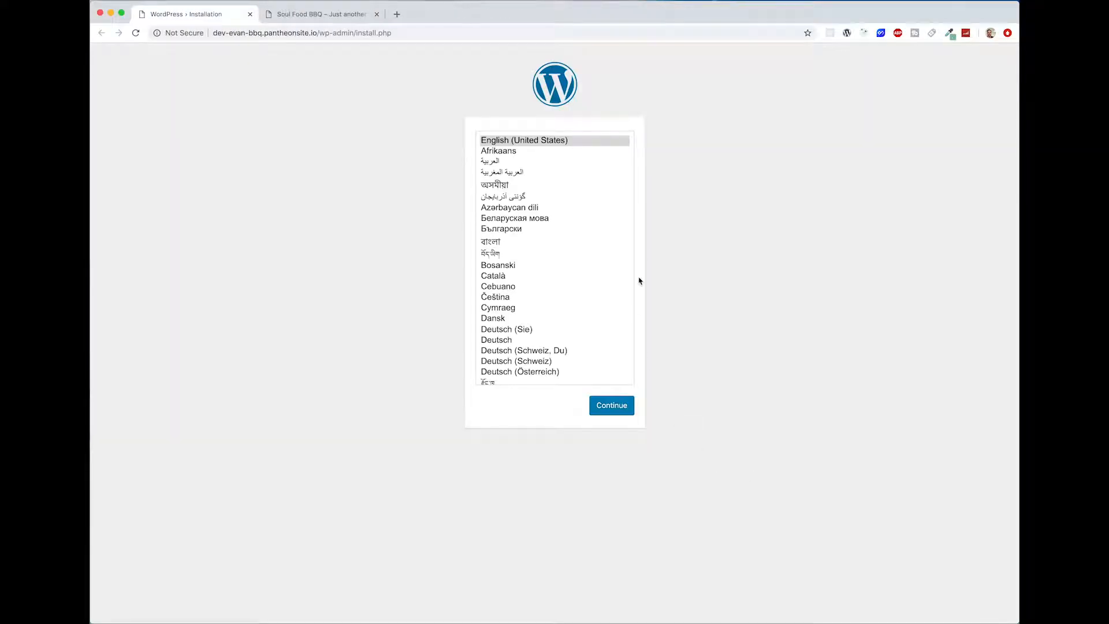
# Step: Choose English (United States) for the installation and fill in the site title Soul Food BBQ, the admin username and the account password
pyautogui.click(578, 142)
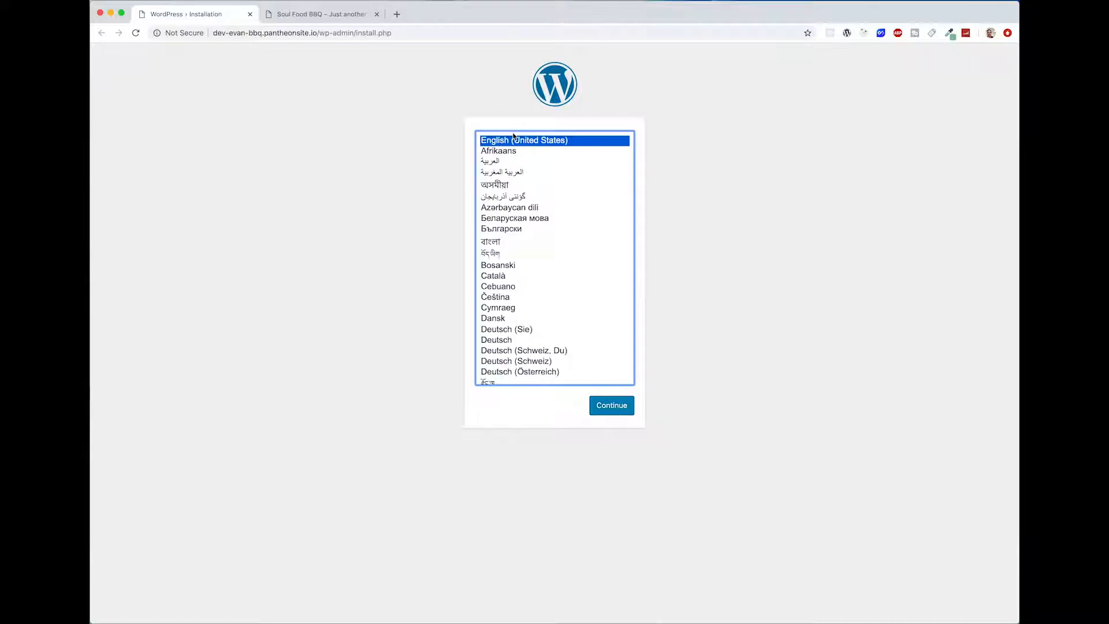
pyautogui.click(626, 405)
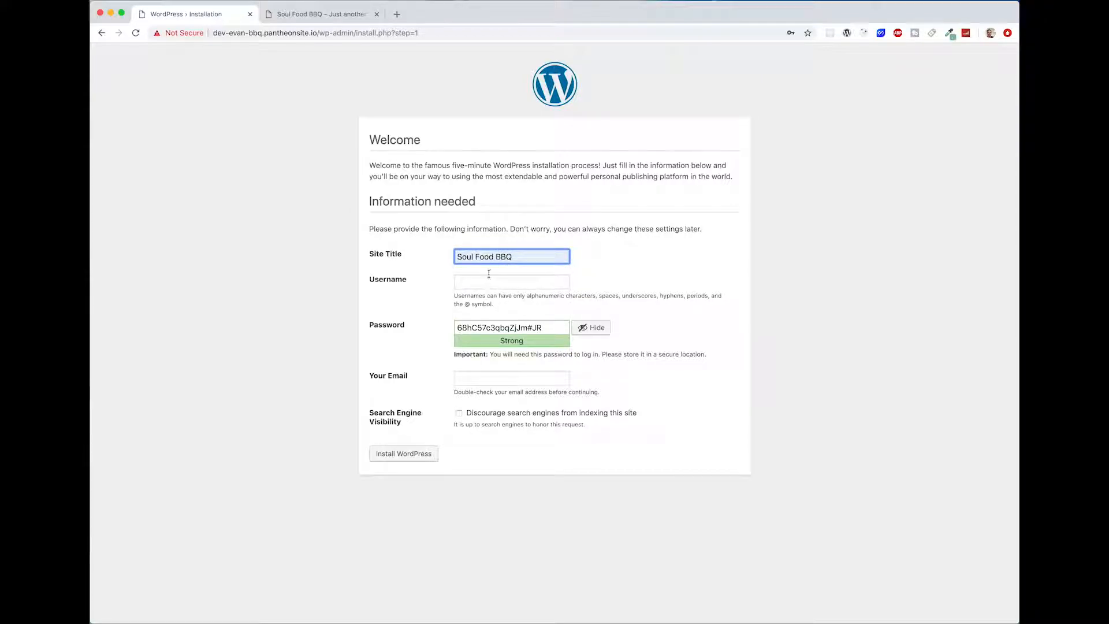
pyautogui.click(599, 329)
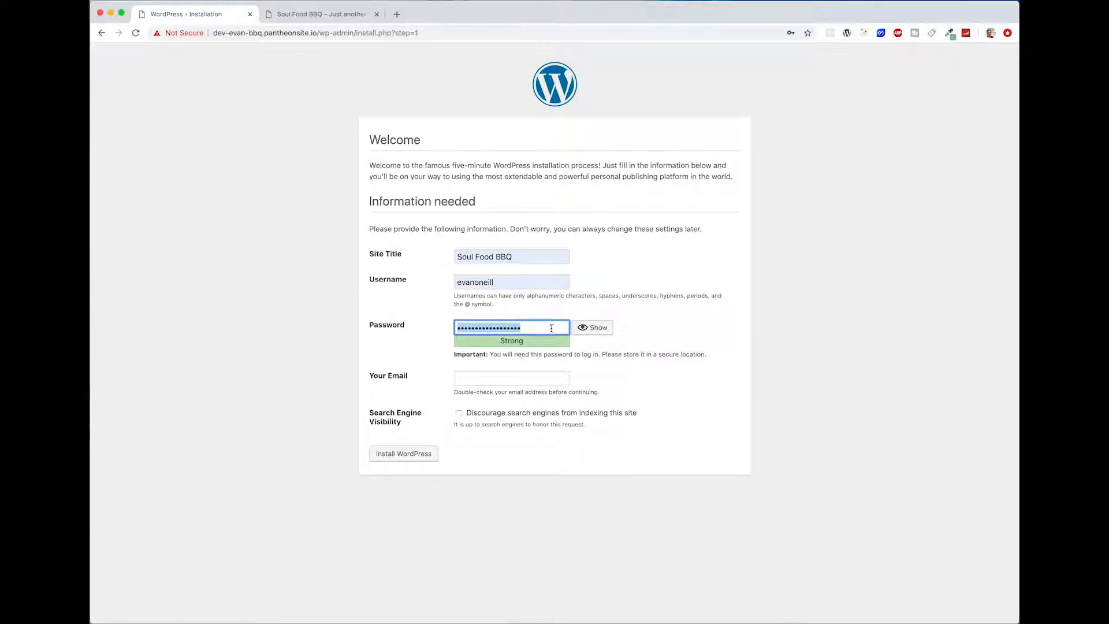
pyautogui.write('p')
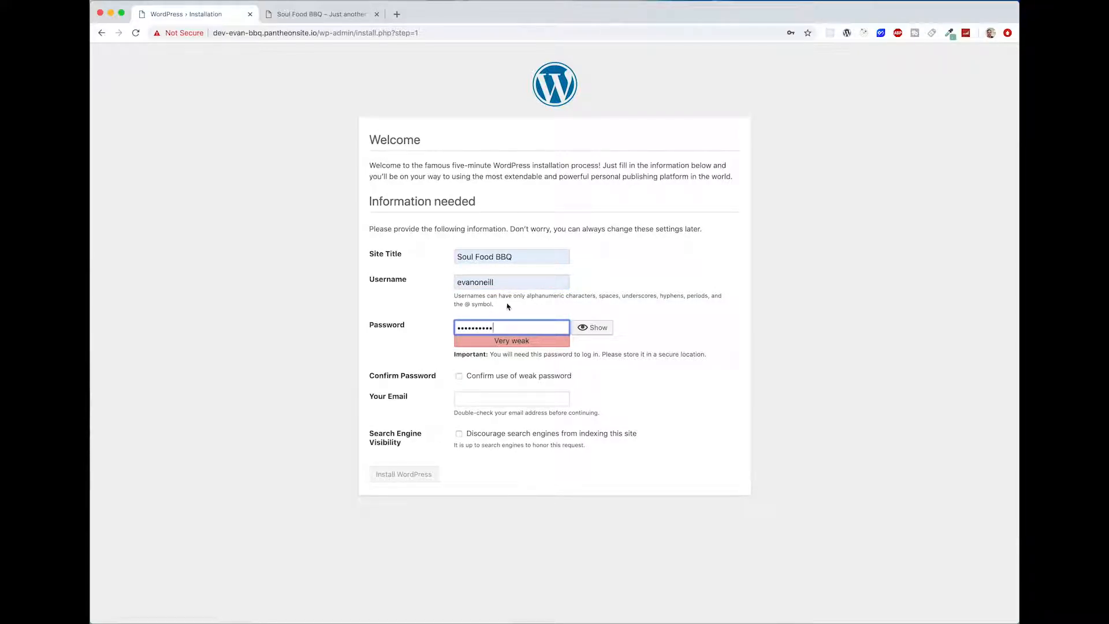
# Step: Confirm the use of a weak password, fill in the admin's email address and install WordPress
pyautogui.moveTo(477, 378); pyautogui.dragTo(479, 378)
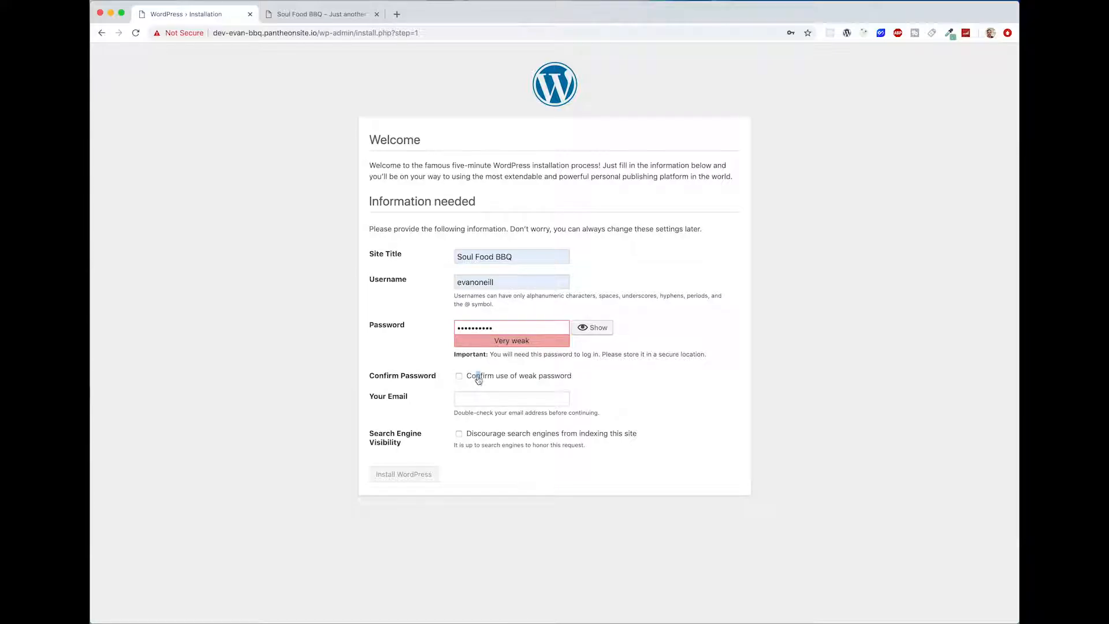
pyautogui.click(479, 379)
pyautogui.click(486, 394)
pyautogui.click(502, 421)
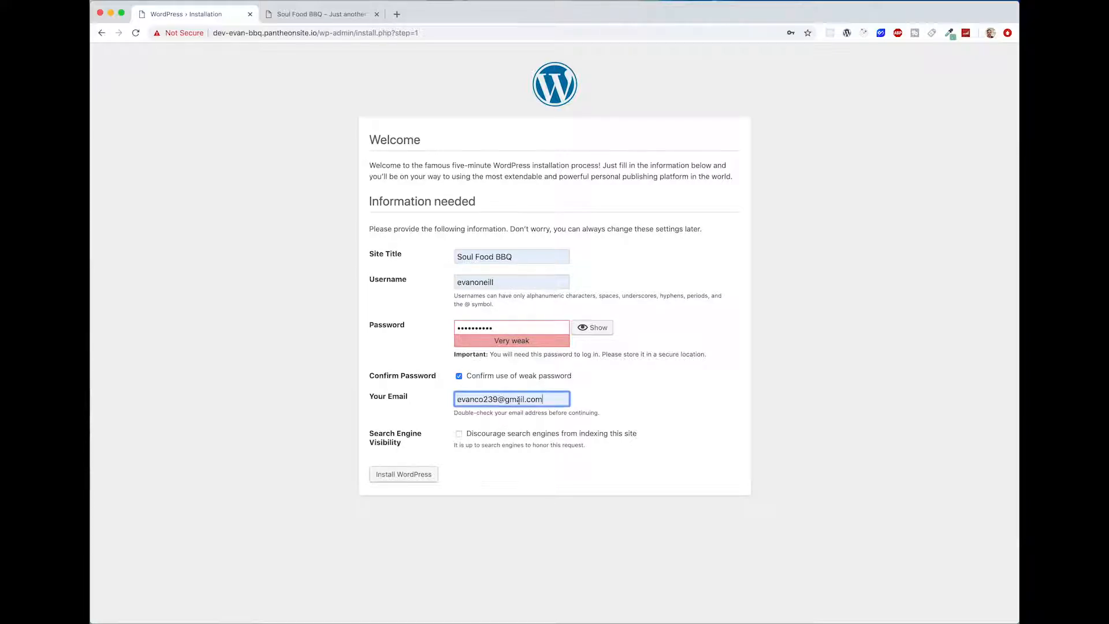
pyautogui.click(397, 475)
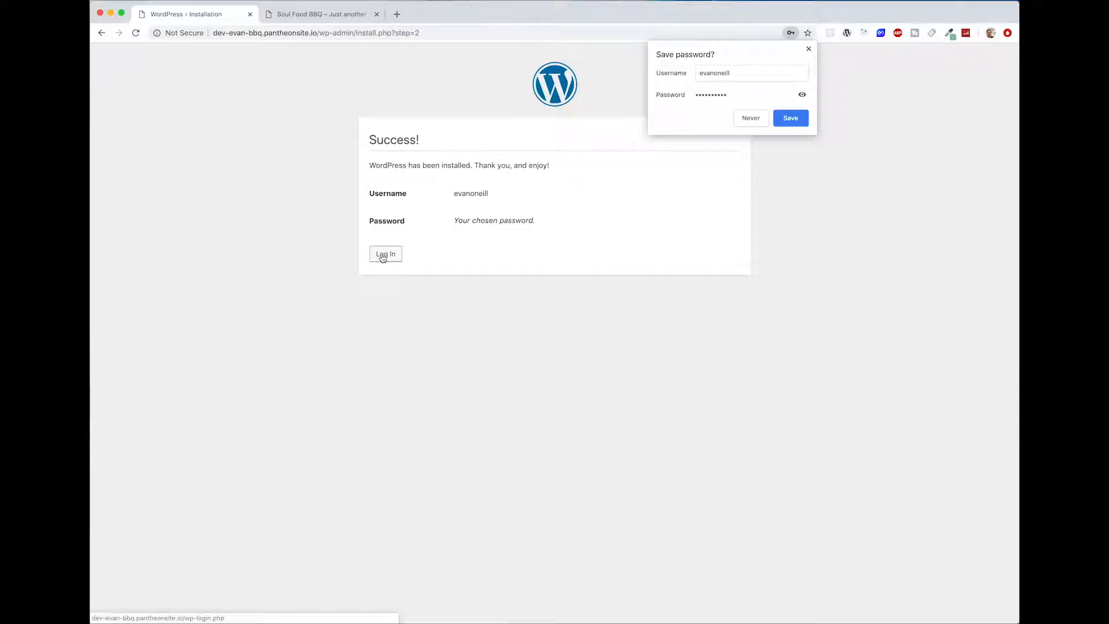
# Step: Log in to the new site with the admin username and account password, then dismiss the save-password prompt and the dashboard's welcome panel
pyautogui.click(383, 256)
pyautogui.write('e')
pyautogui.click(485, 265)
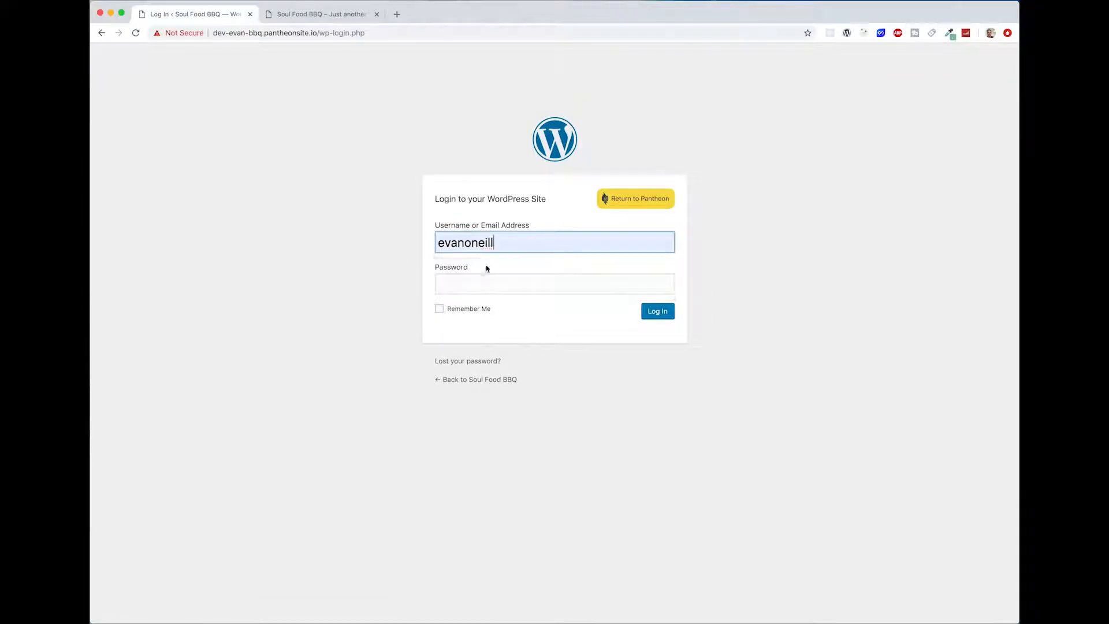
pyautogui.click(483, 278)
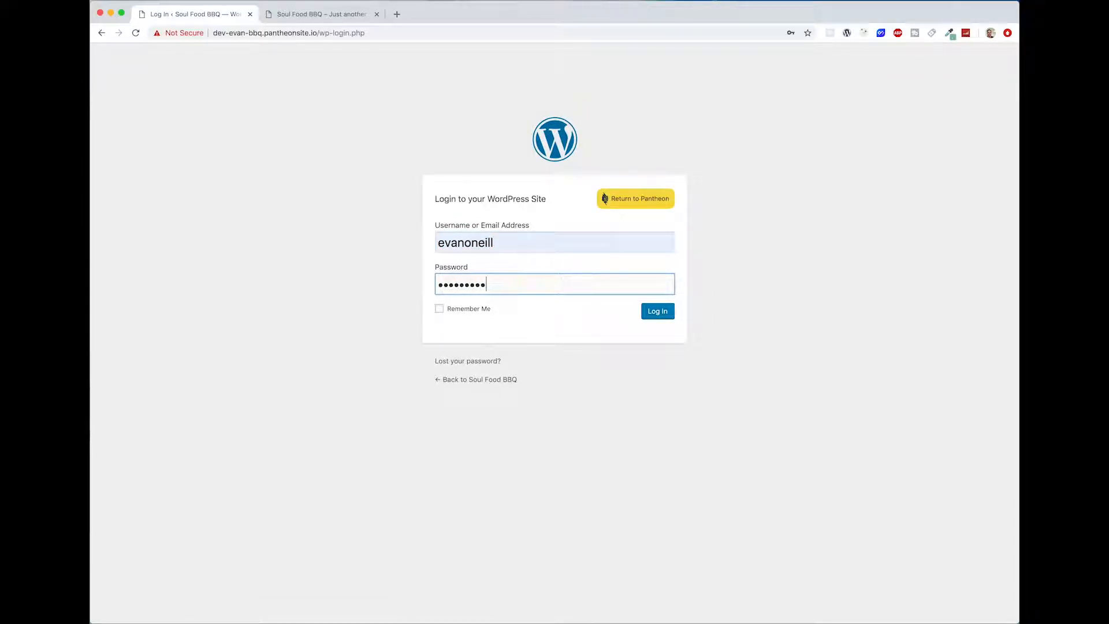
pyautogui.press('Return')
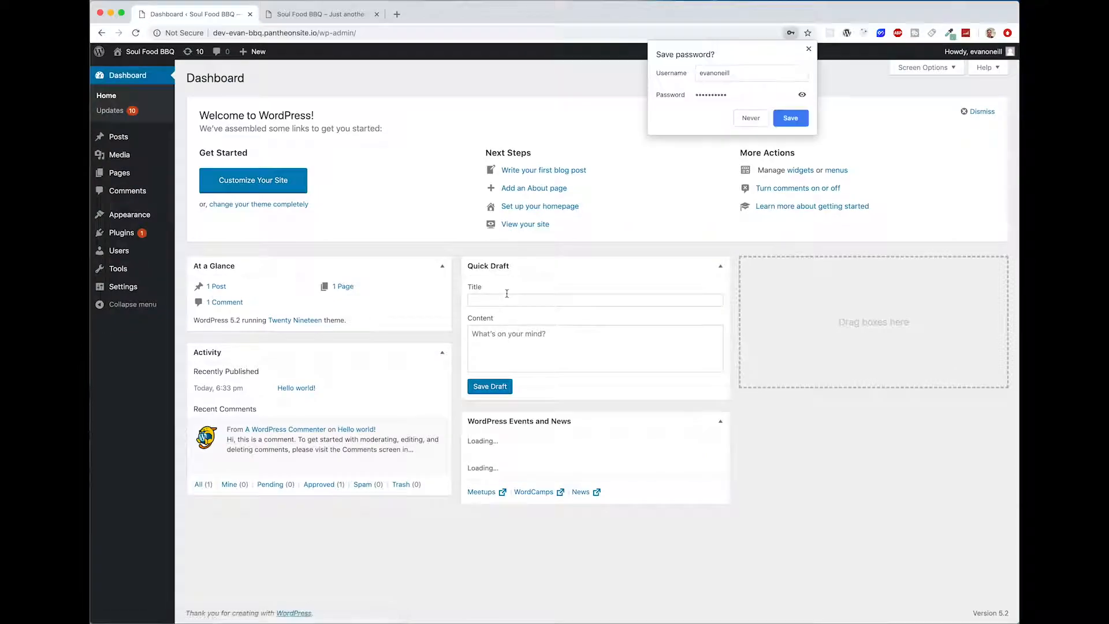
pyautogui.click(809, 48)
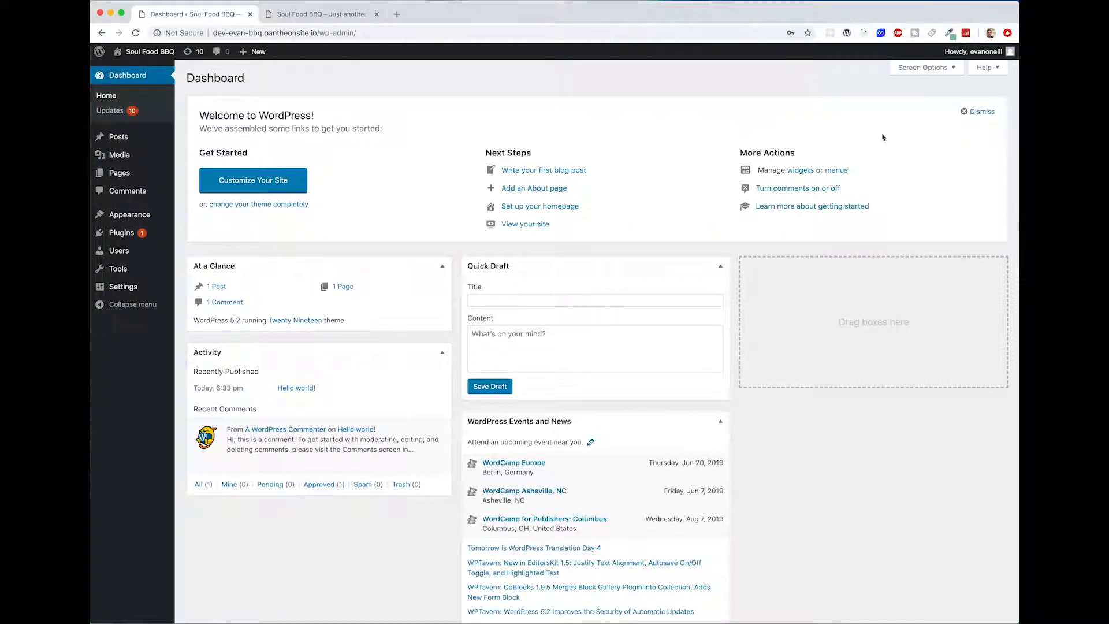
pyautogui.click(986, 112)
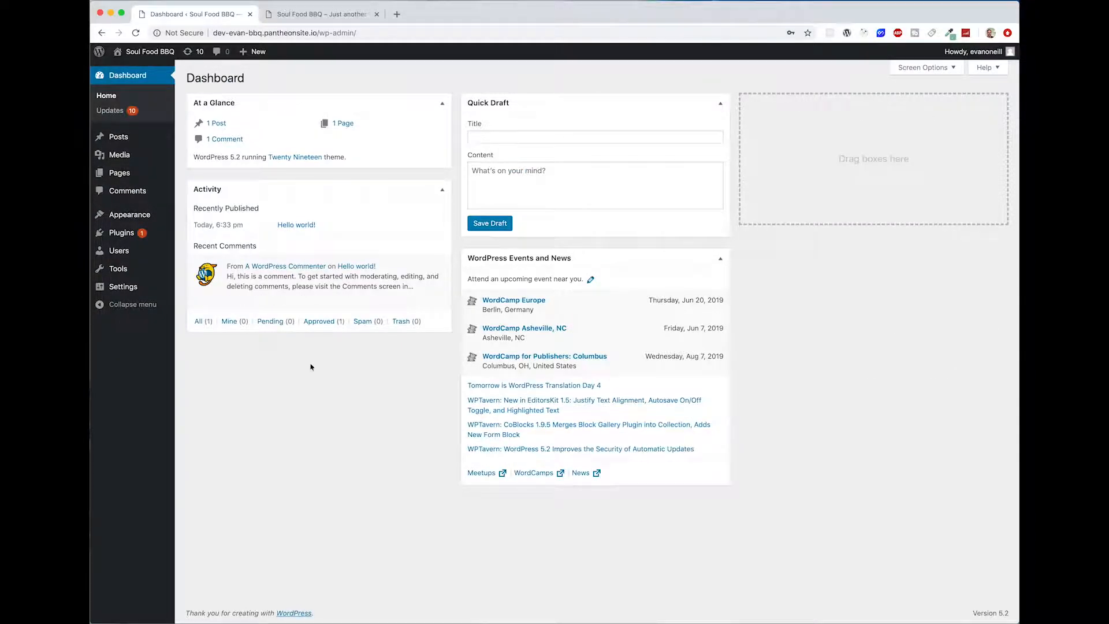
# Step: View the new site's default front page in a separate tab and compare it with the finished Soul Food BBQ home page
pyautogui.moveTo(142, 220)
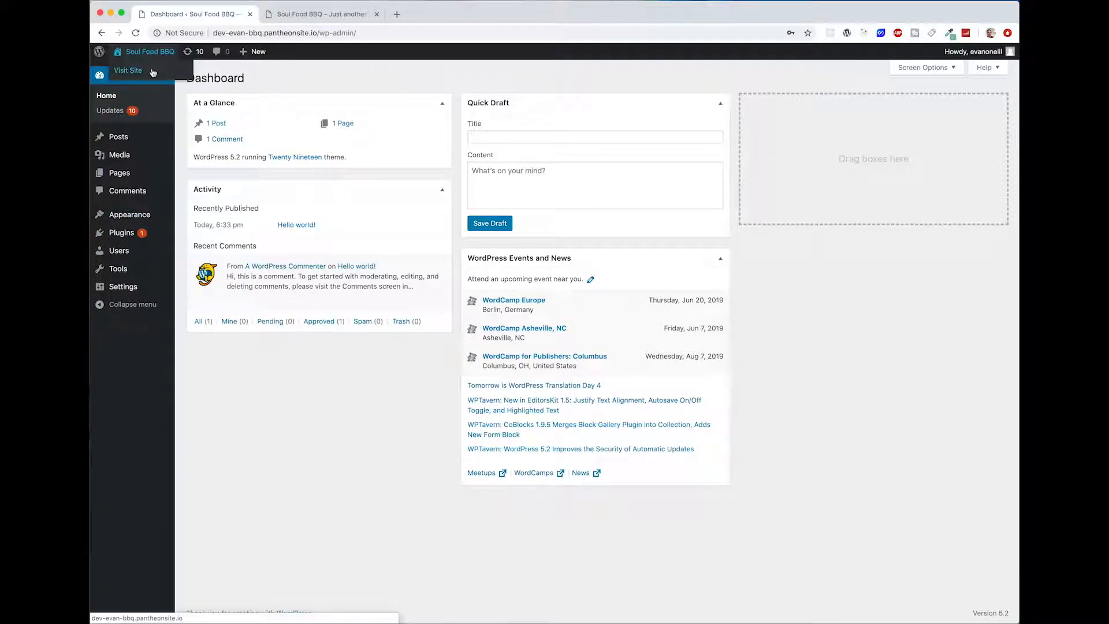
pyautogui.rightClick(154, 69)
pyautogui.click(164, 74)
pyautogui.click(327, 17)
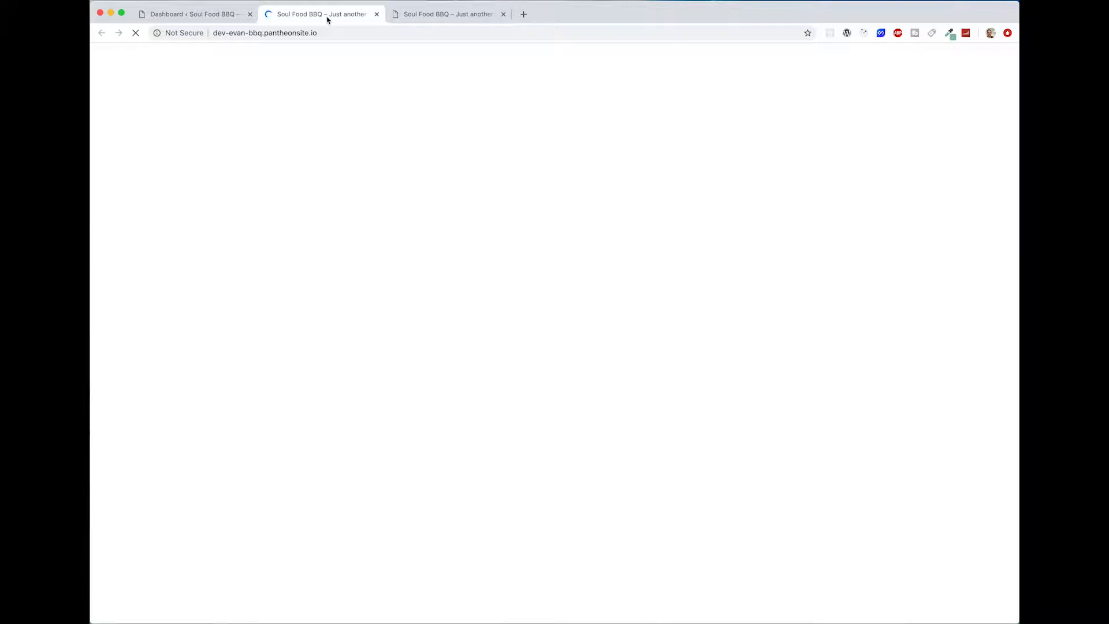
pyautogui.scroll(-3, 347, 173)
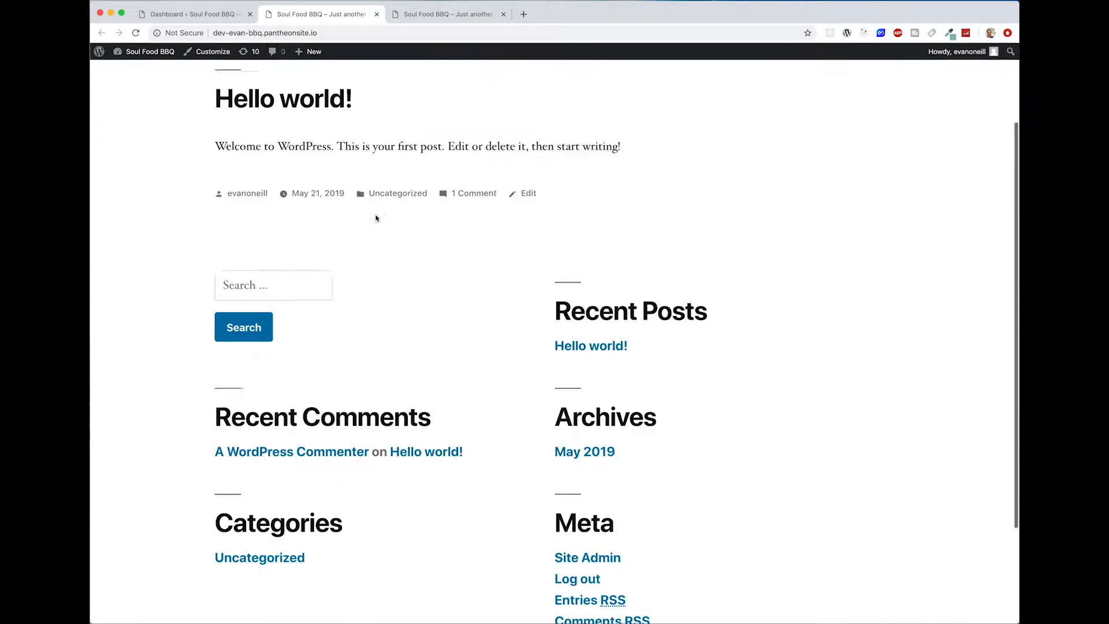
pyautogui.scroll(3, 377, 218)
pyautogui.click(434, 16)
pyautogui.scroll(-3, 507, 231)
pyautogui.scroll(3, 505, 227)
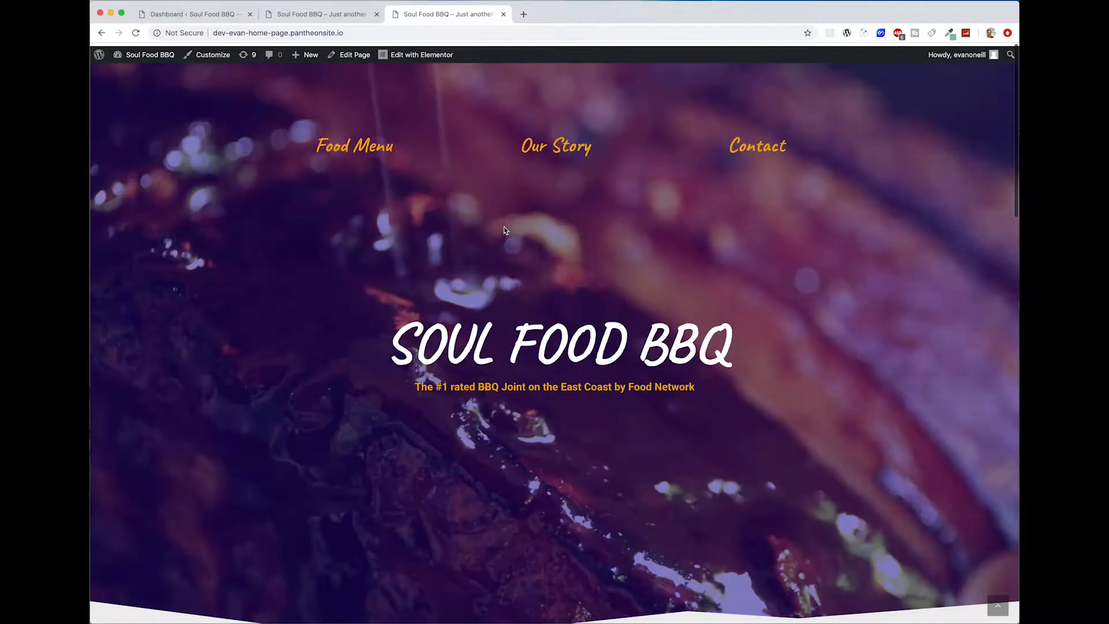
pyautogui.click(318, 18)
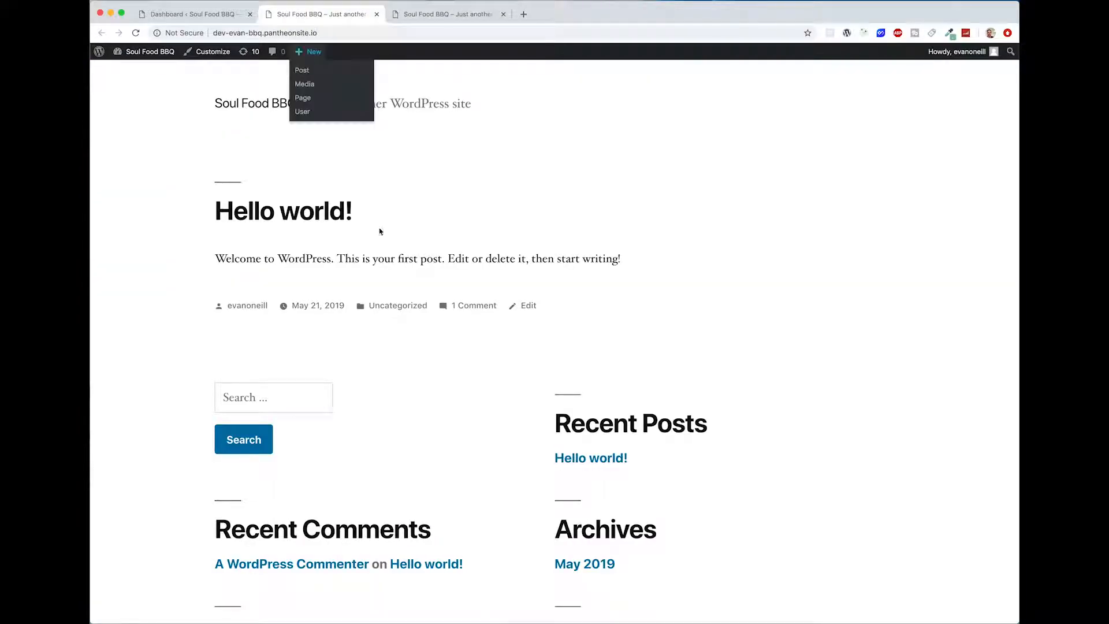
# Step: Search the WordPress theme directory for oceanwp, then install and activate the OceanWP theme
pyautogui.click(223, 17)
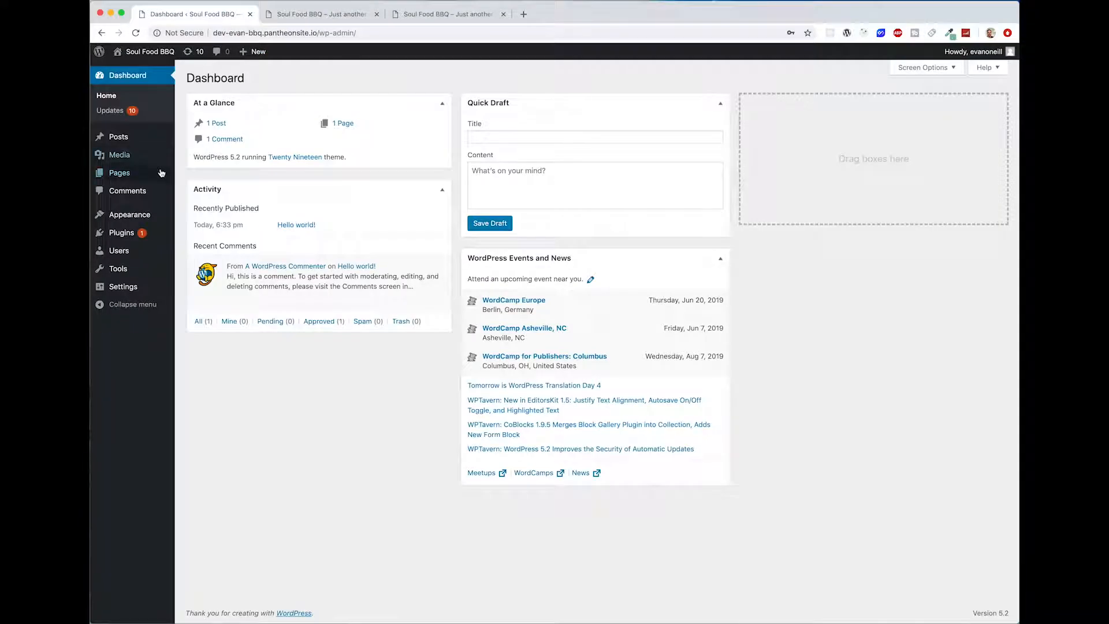
pyautogui.moveTo(165, 219)
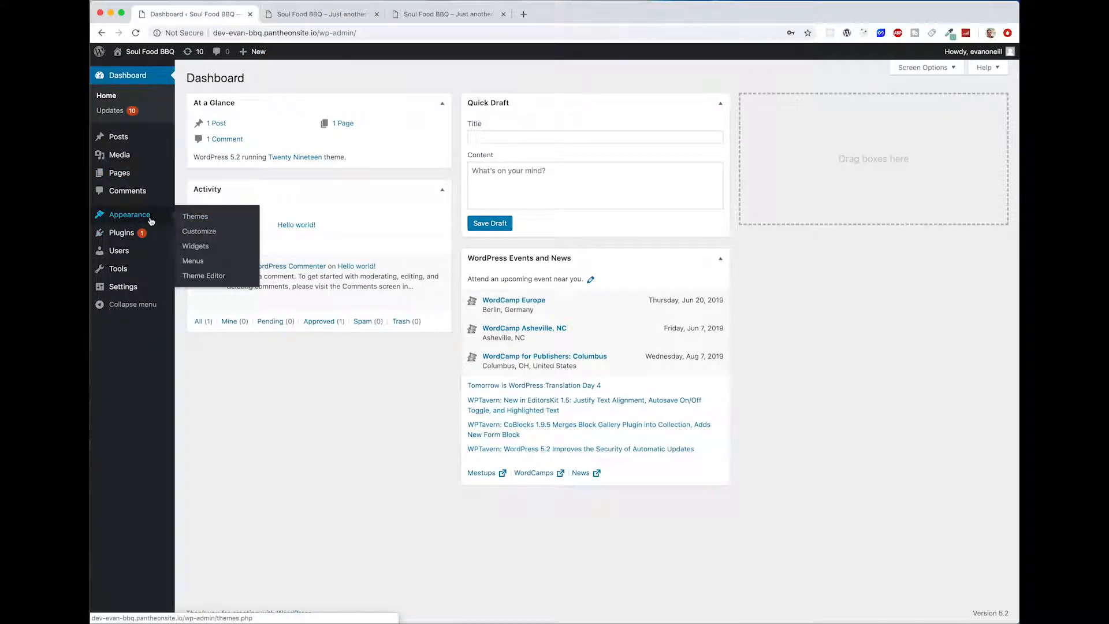
pyautogui.click(218, 218)
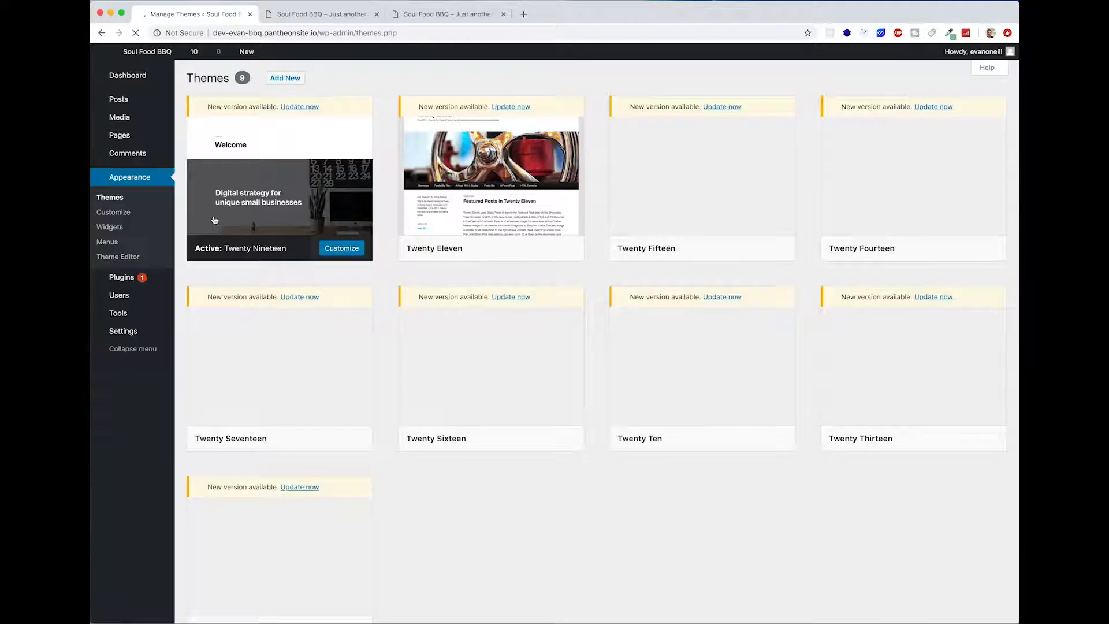
pyautogui.click(294, 79)
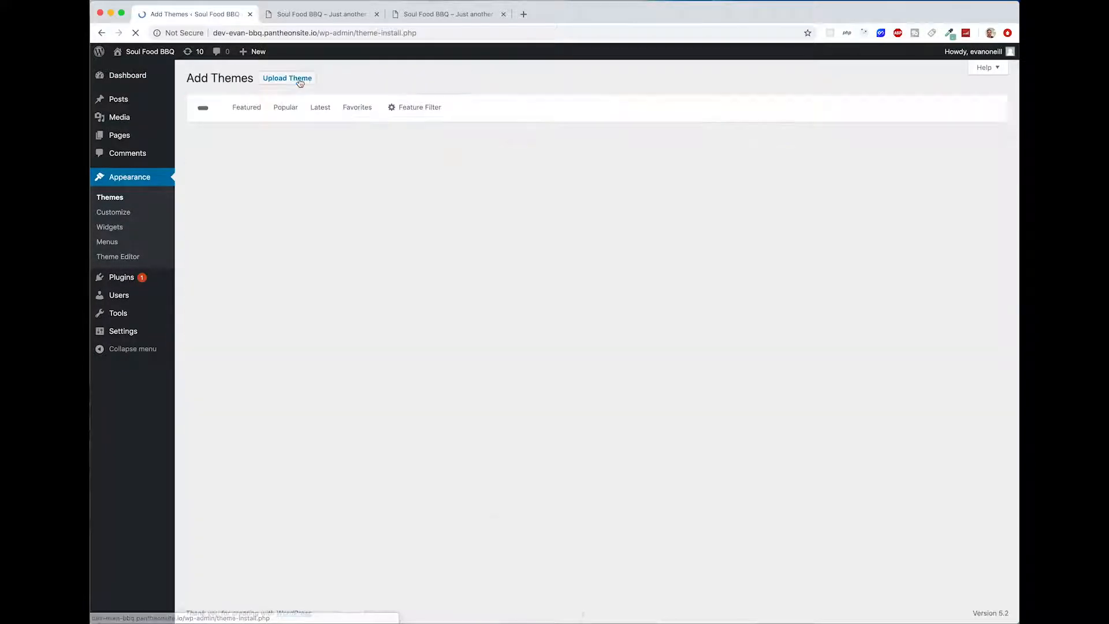
pyautogui.click(894, 109)
pyautogui.write('ocea')
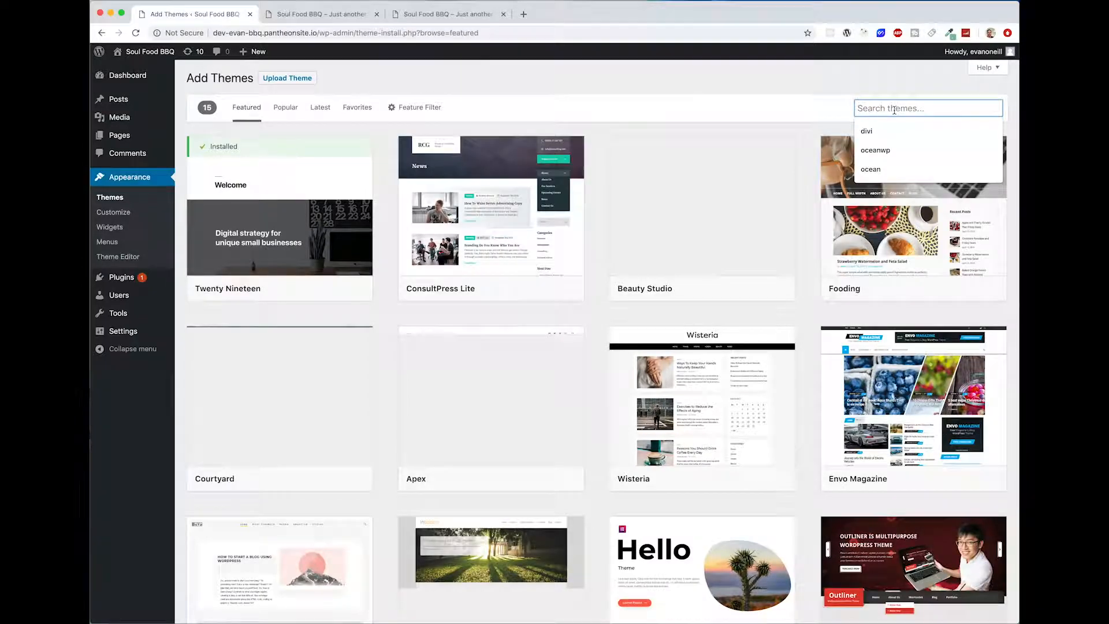
pyautogui.write('nwp')
pyautogui.press('Return')
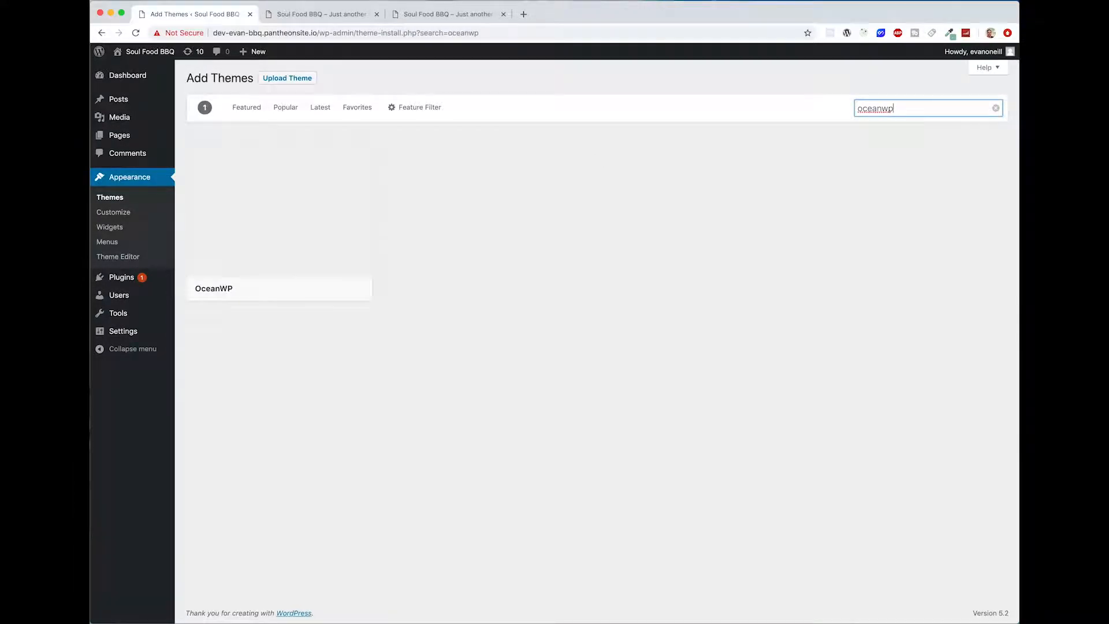
pyautogui.click(303, 292)
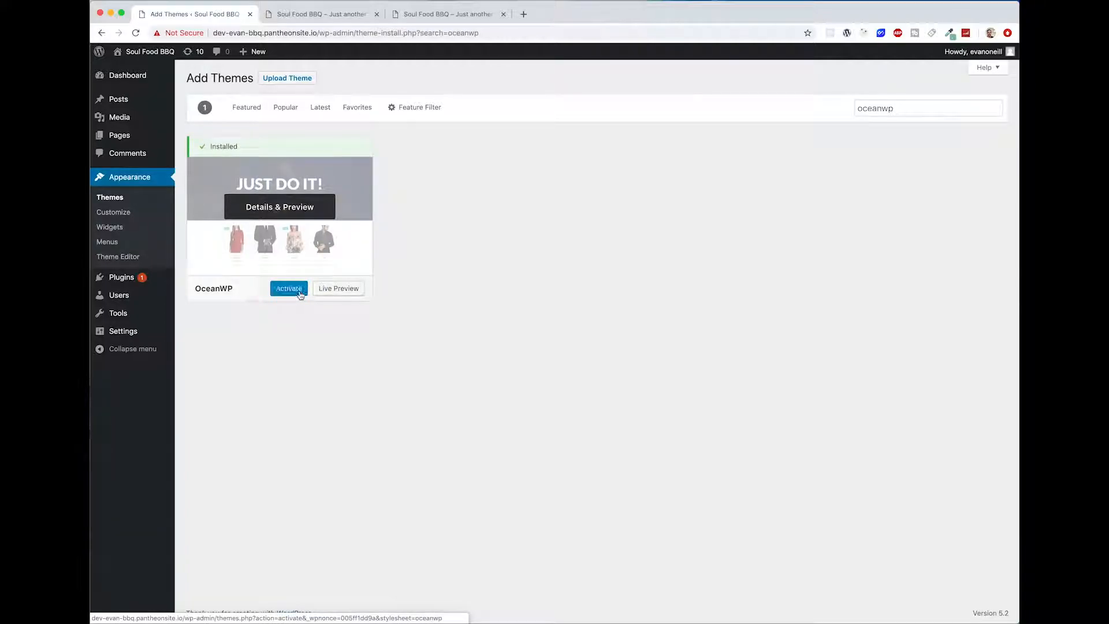
pyautogui.click(289, 289)
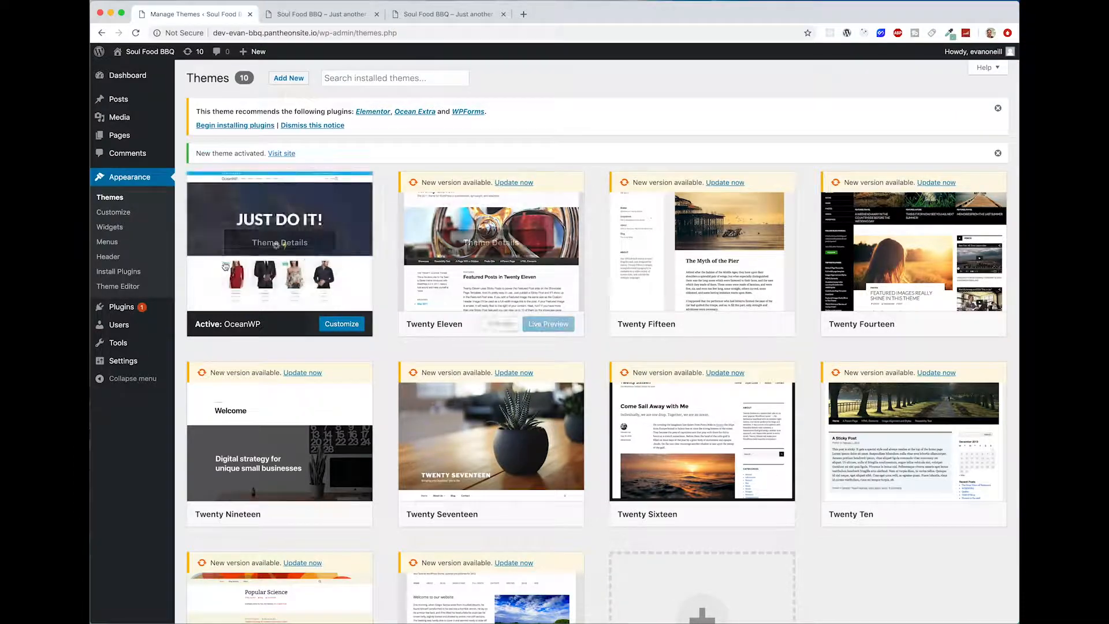
# Step: Delete the preinstalled Akismet and Hello Dolly plugins with one bulk action
pyautogui.click(116, 311)
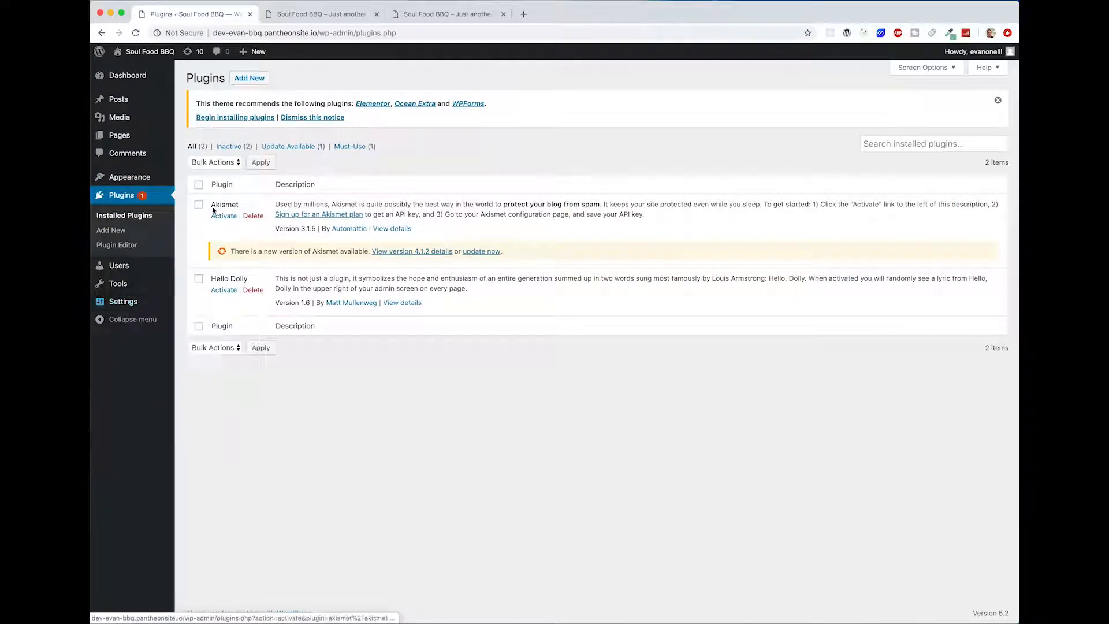
pyautogui.click(198, 186)
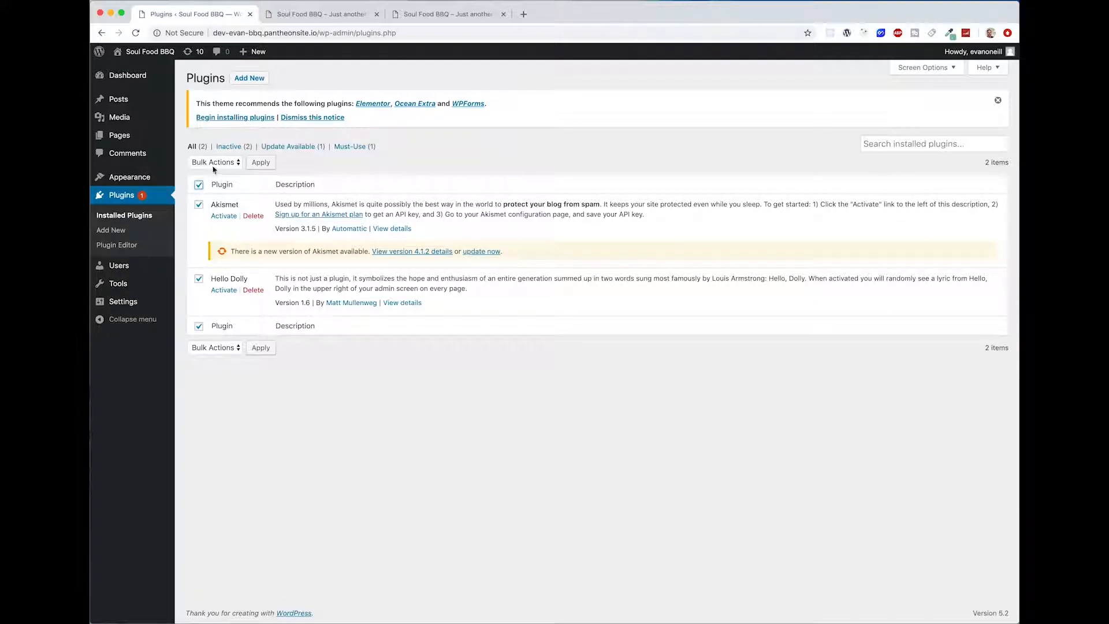
pyautogui.click(214, 166)
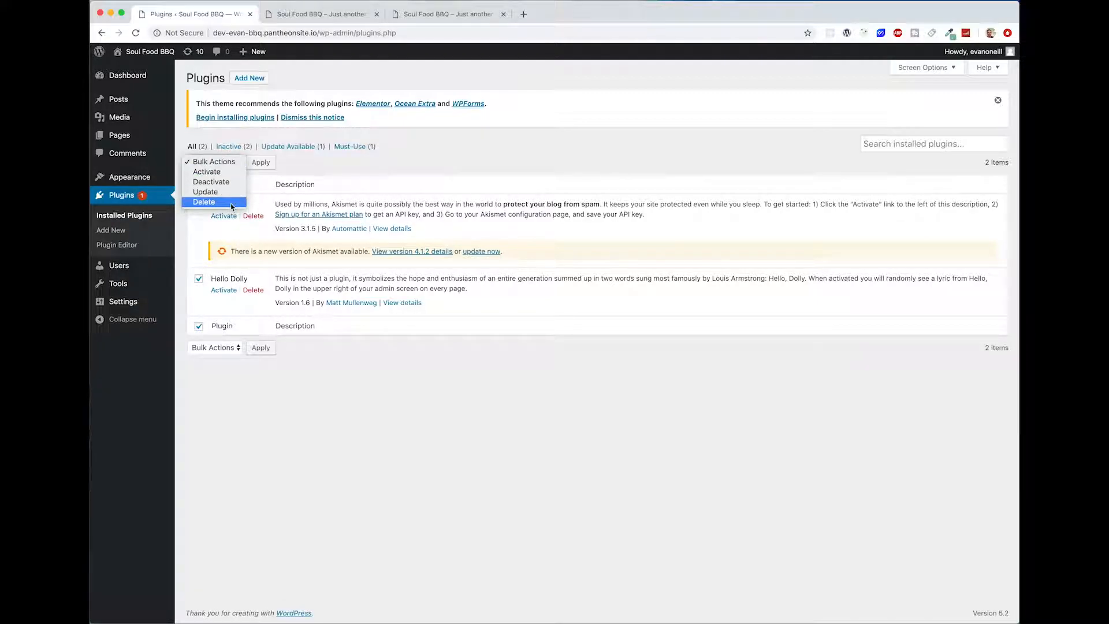
pyautogui.click(231, 202)
pyautogui.click(260, 163)
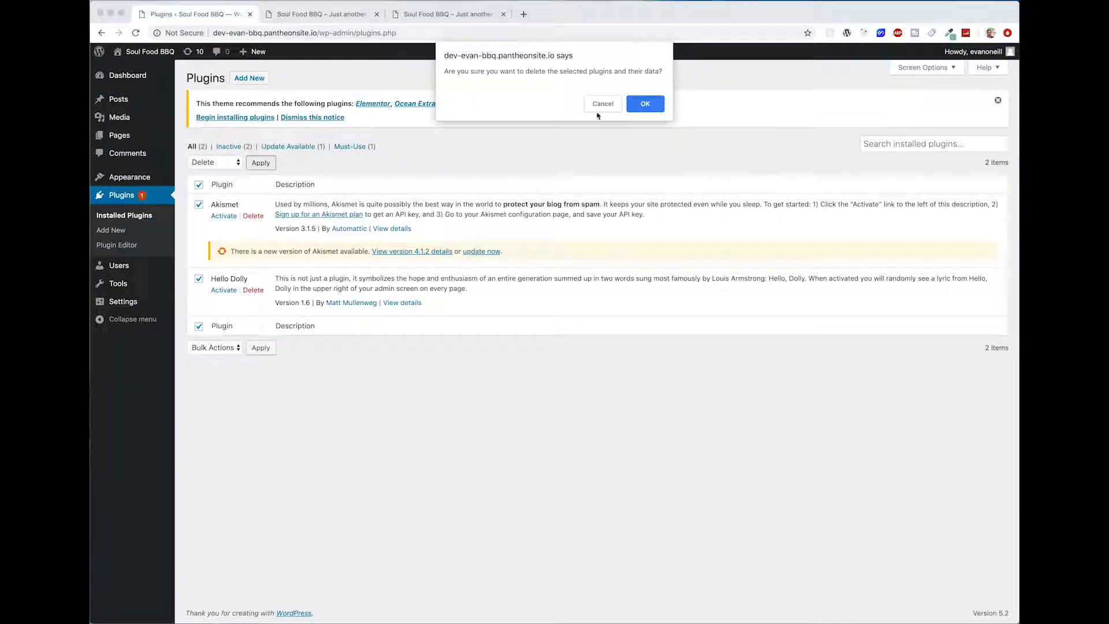
pyautogui.click(640, 105)
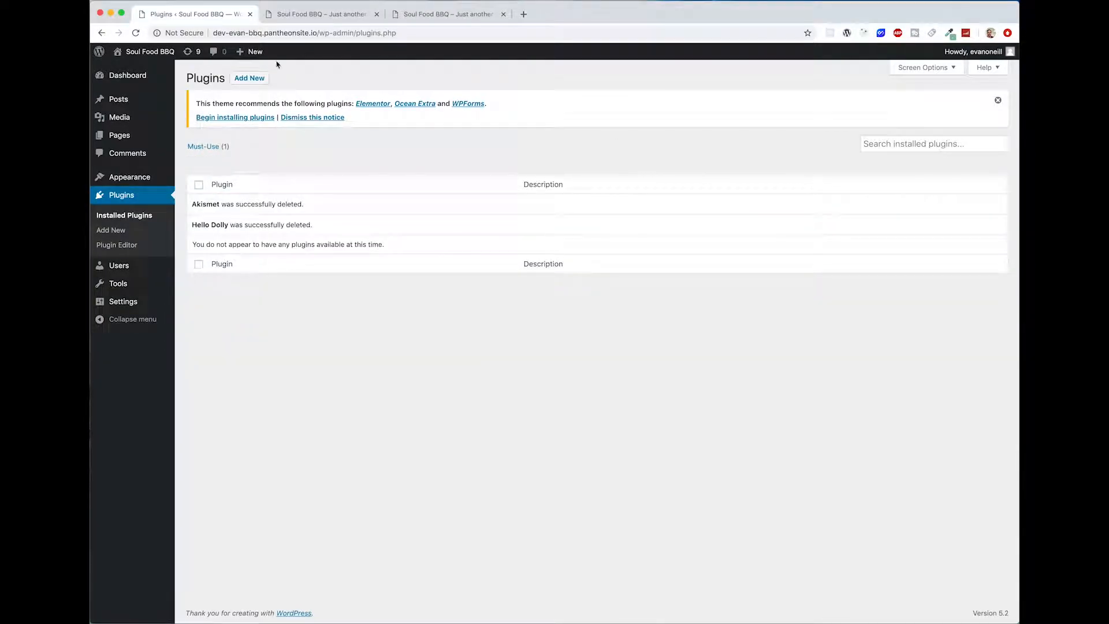
# Step: Search the plugin directory for elementor and install Elementor Page Builder and Essential Addons for Elementor
pyautogui.click(251, 78)
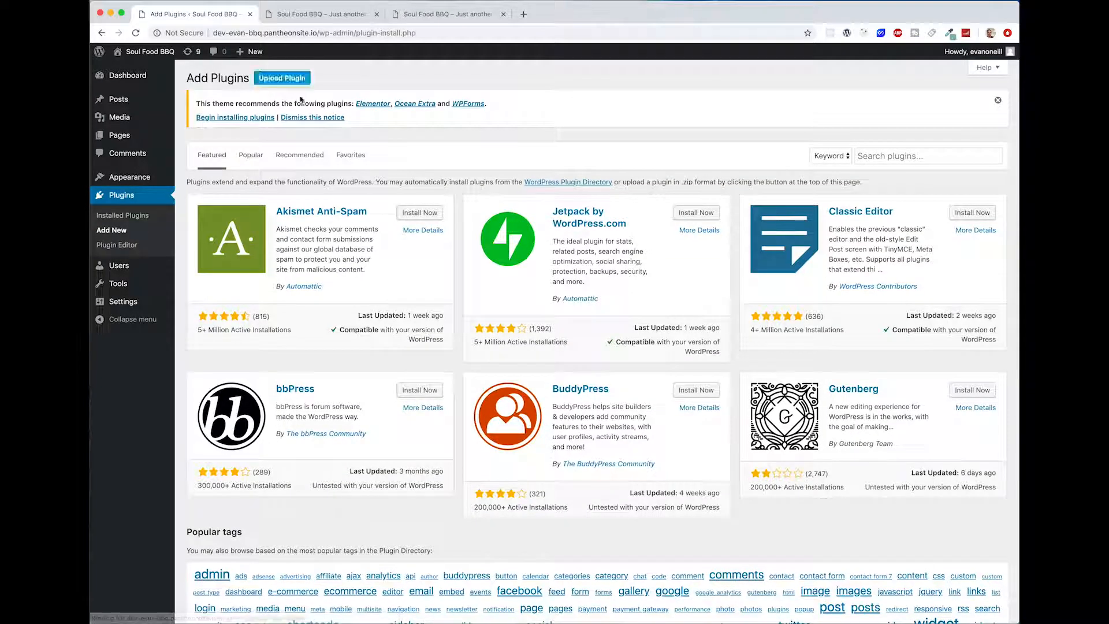
pyautogui.click(902, 159)
pyautogui.write('e')
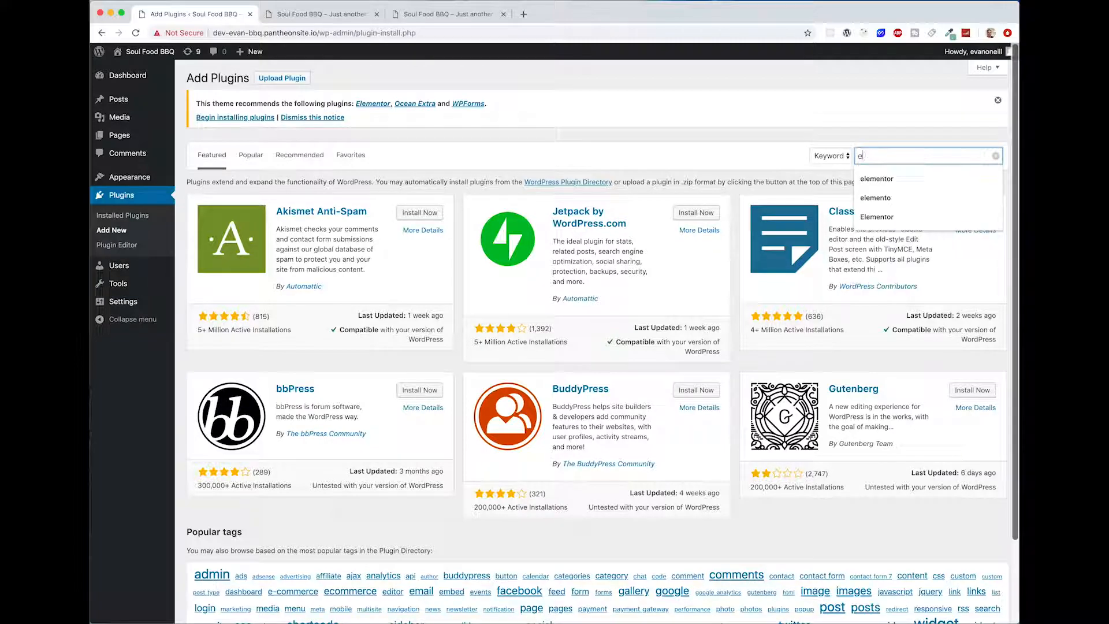
pyautogui.write('lementyp')
pyautogui.press('BackSpace')
pyautogui.write('ot')
pyautogui.press('BackSpace')
pyautogui.write('r')
pyautogui.press('Return')
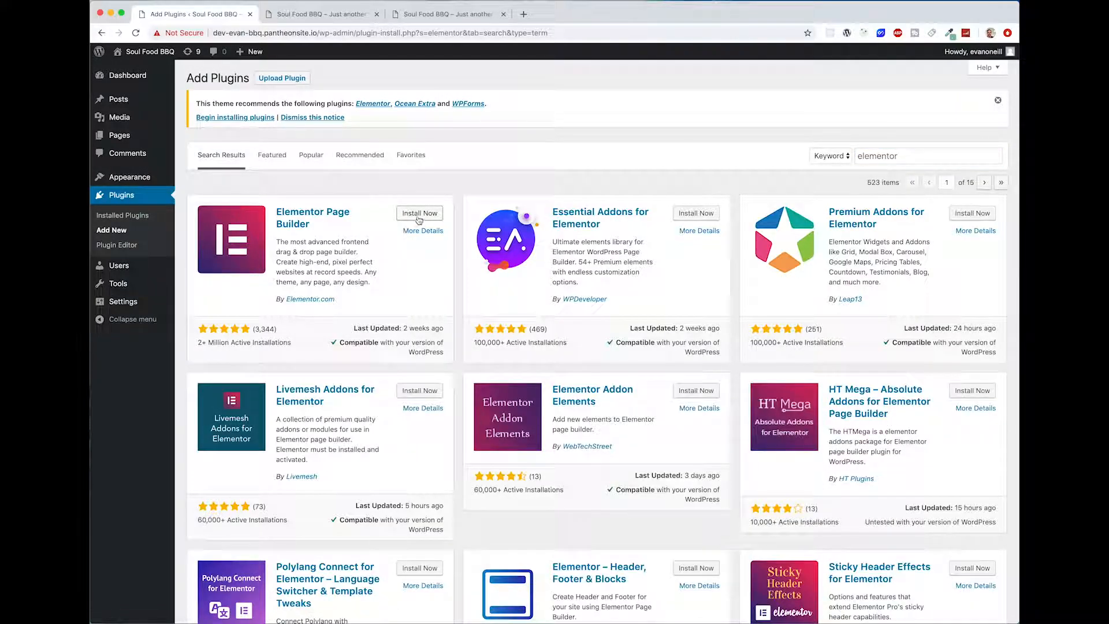
pyautogui.click(419, 215)
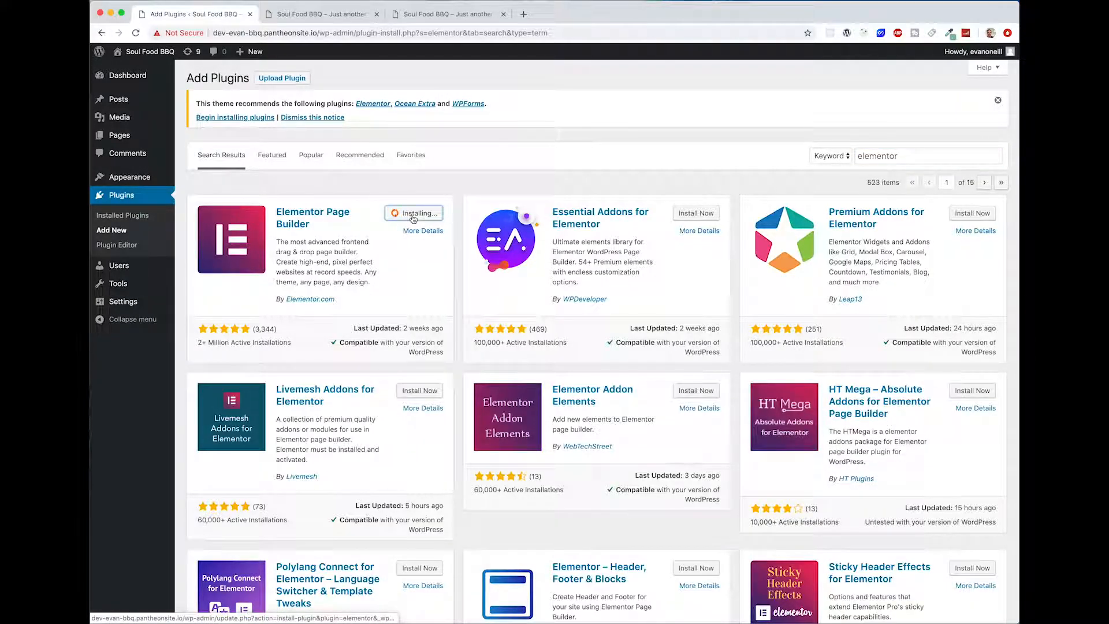
pyautogui.click(694, 216)
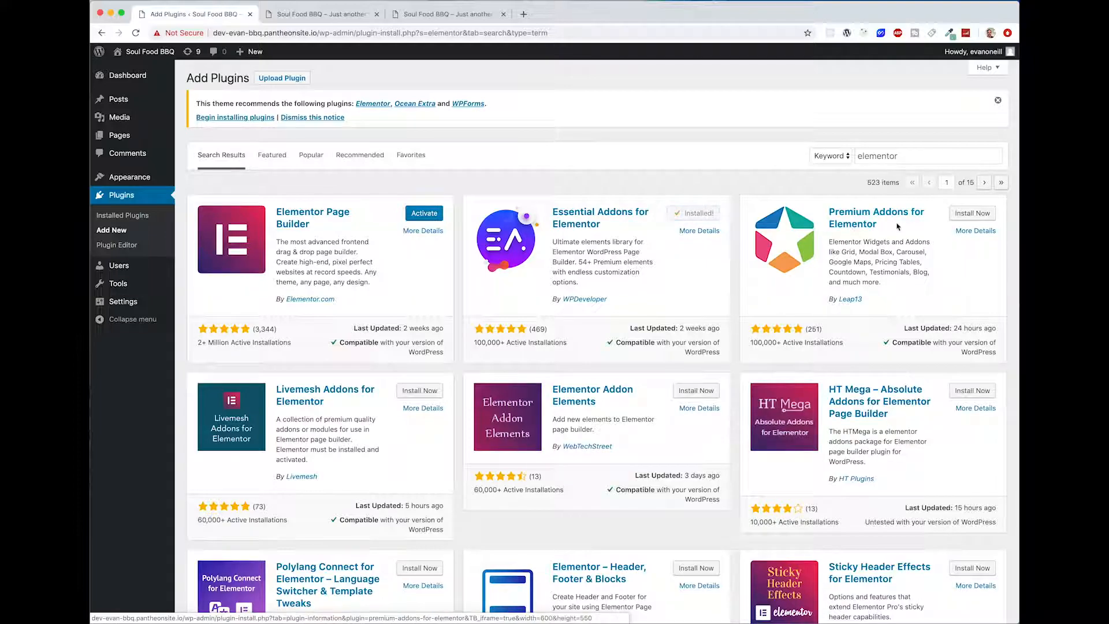
# Step: Install Premium Addons for Elementor, then activate all three installed Elementor plugins with one bulk action
pyautogui.click(962, 217)
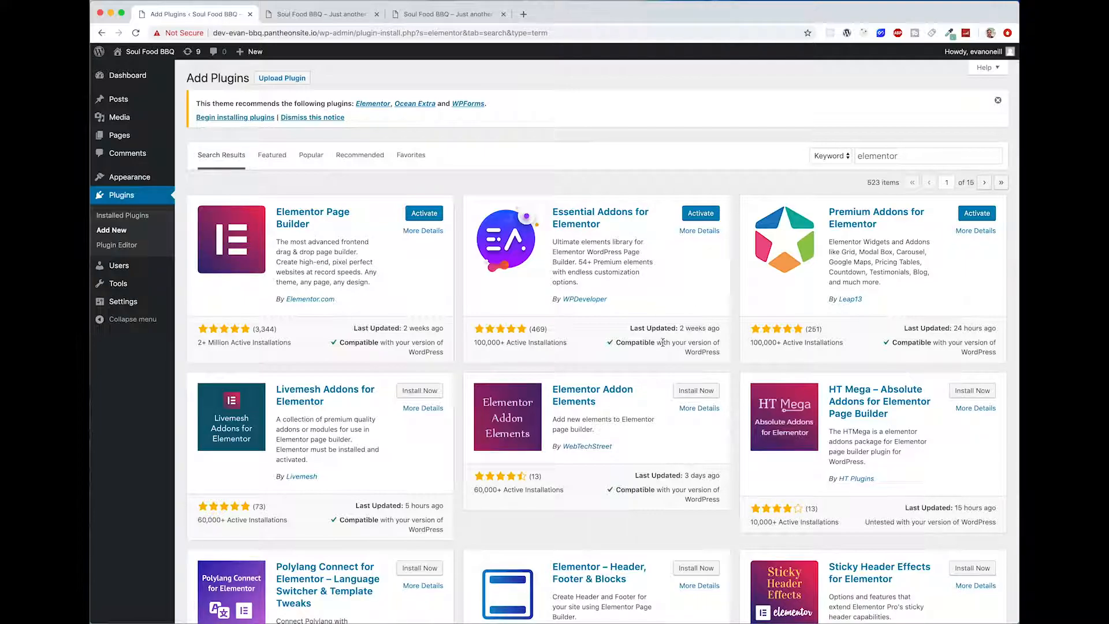
pyautogui.moveTo(610, 289); pyautogui.dragTo(557, 240)
pyautogui.click(648, 236)
pyautogui.click(134, 216)
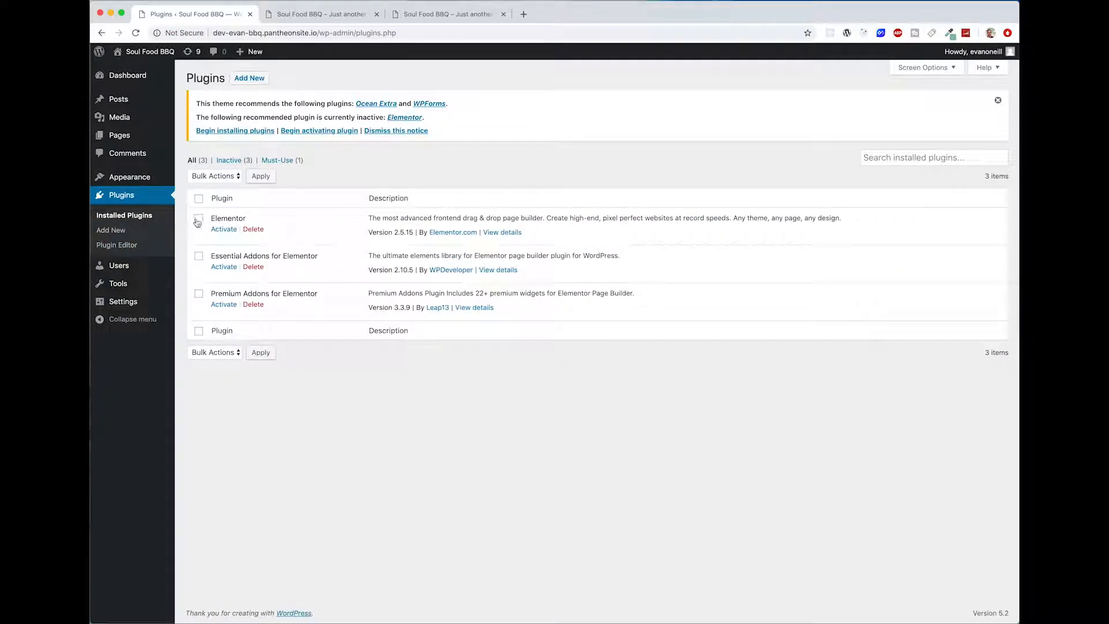
pyautogui.click(199, 199)
pyautogui.click(211, 177)
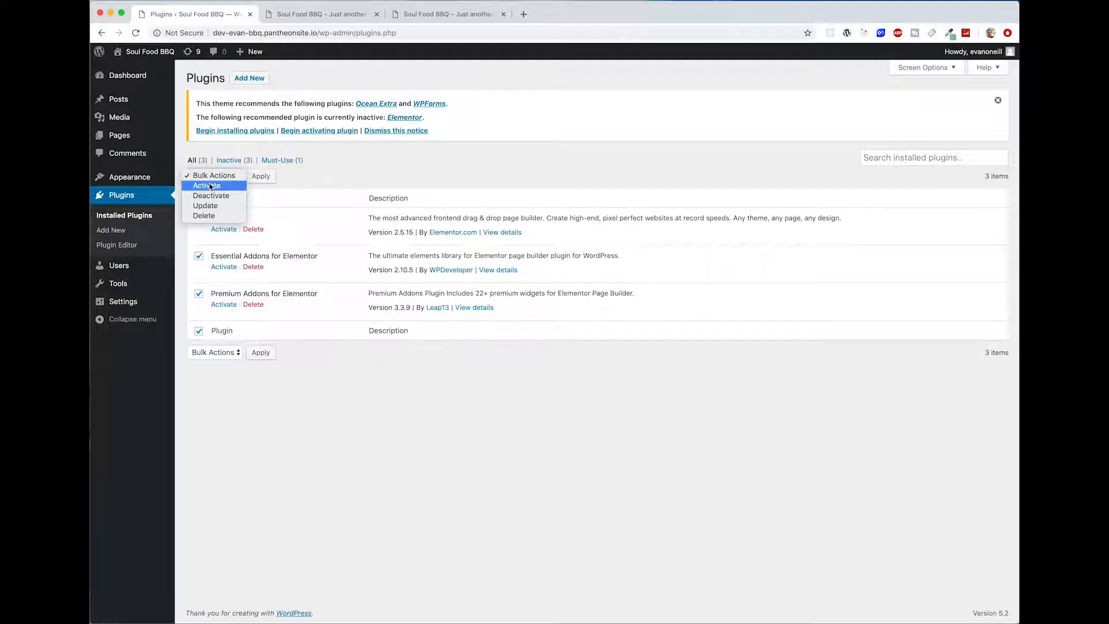
pyautogui.click(272, 178)
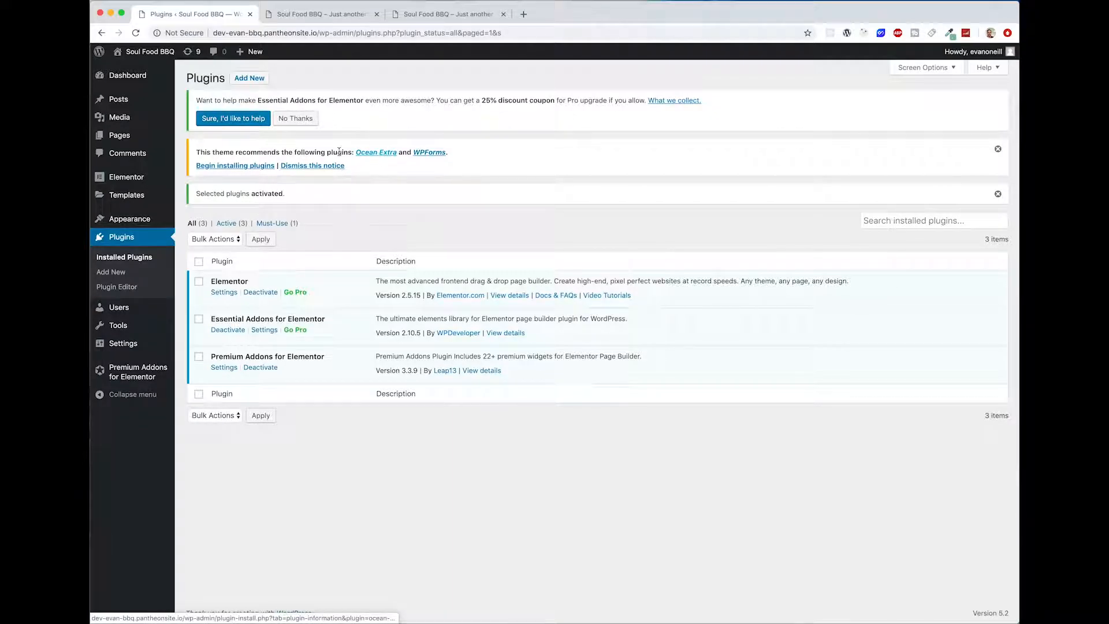
# Step: Install the theme's recommended Ocean Extra plugin from its details and activate it
pyautogui.click(375, 153)
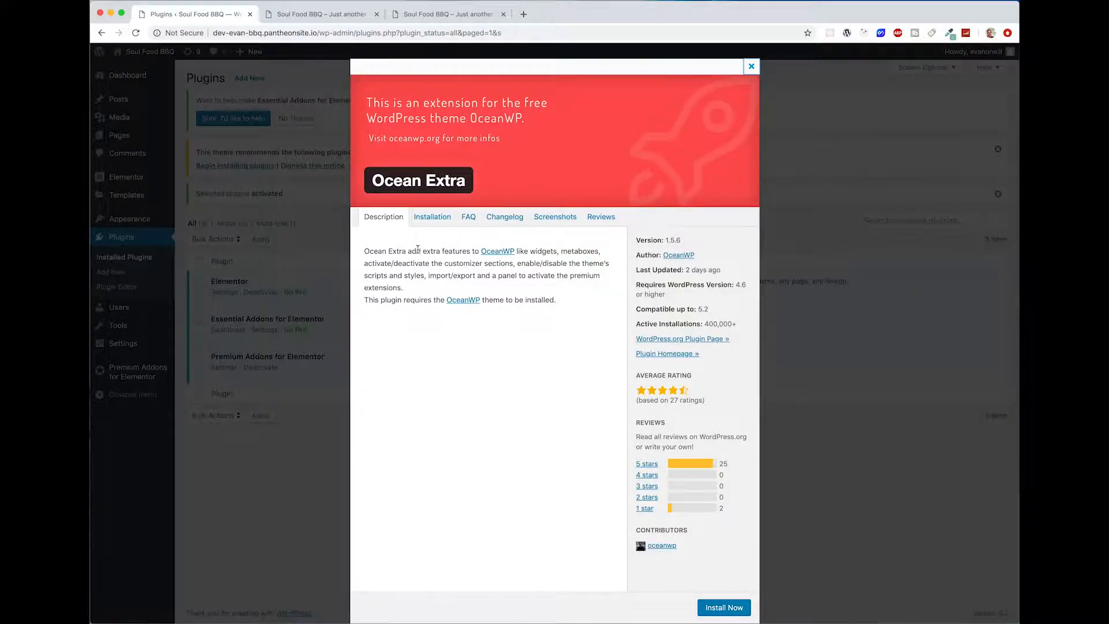
pyautogui.moveTo(365, 251); pyautogui.dragTo(564, 284)
pyautogui.click(565, 283)
pyautogui.click(720, 607)
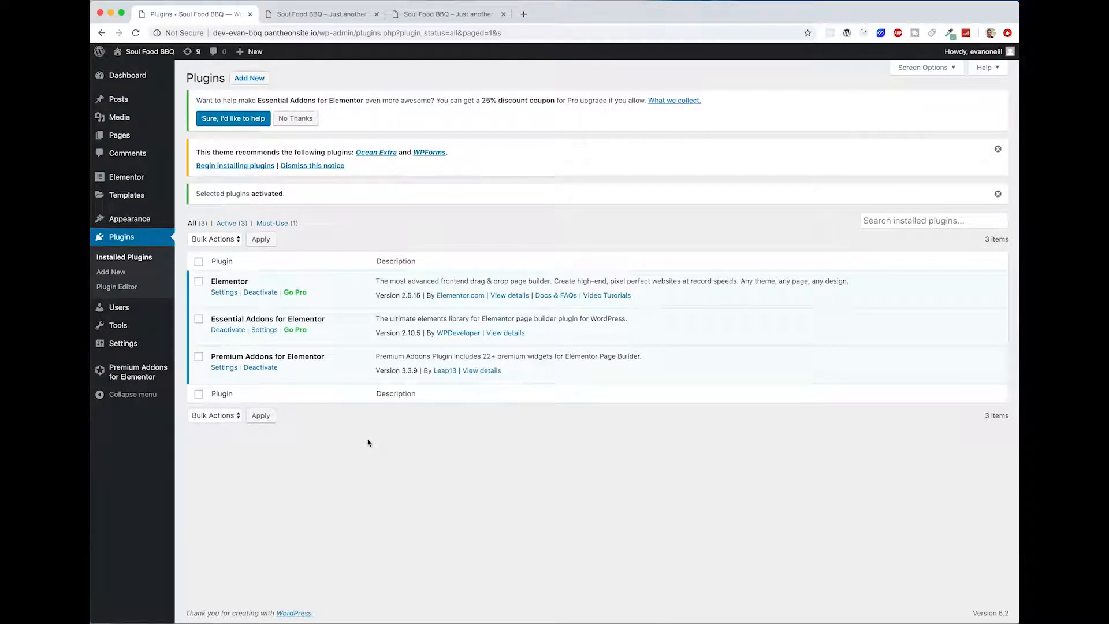
pyautogui.click(137, 258)
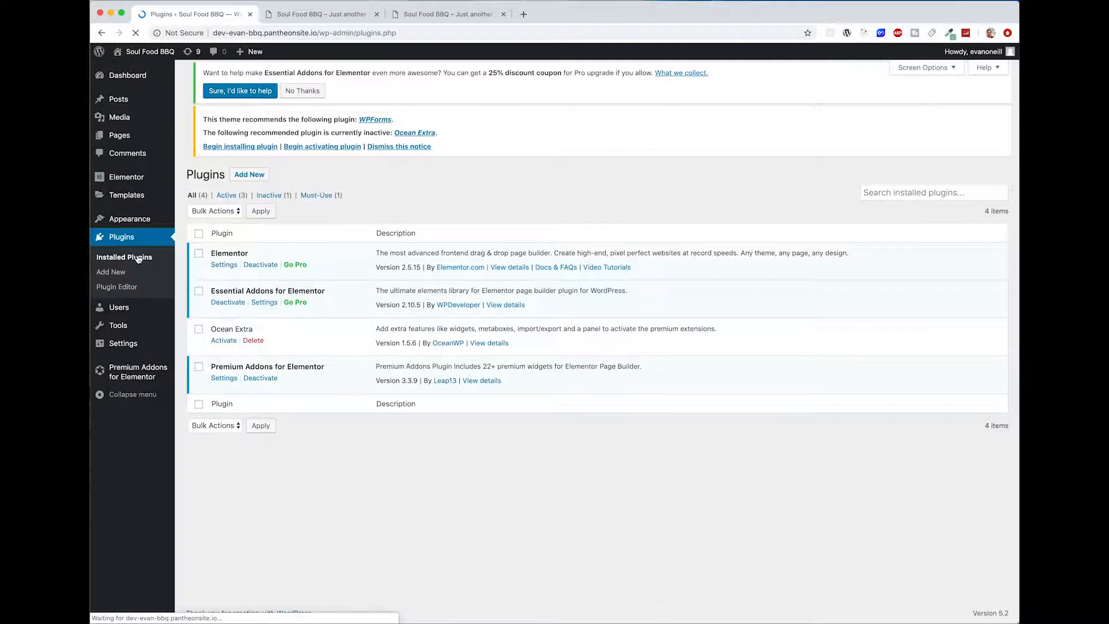
pyautogui.click(224, 354)
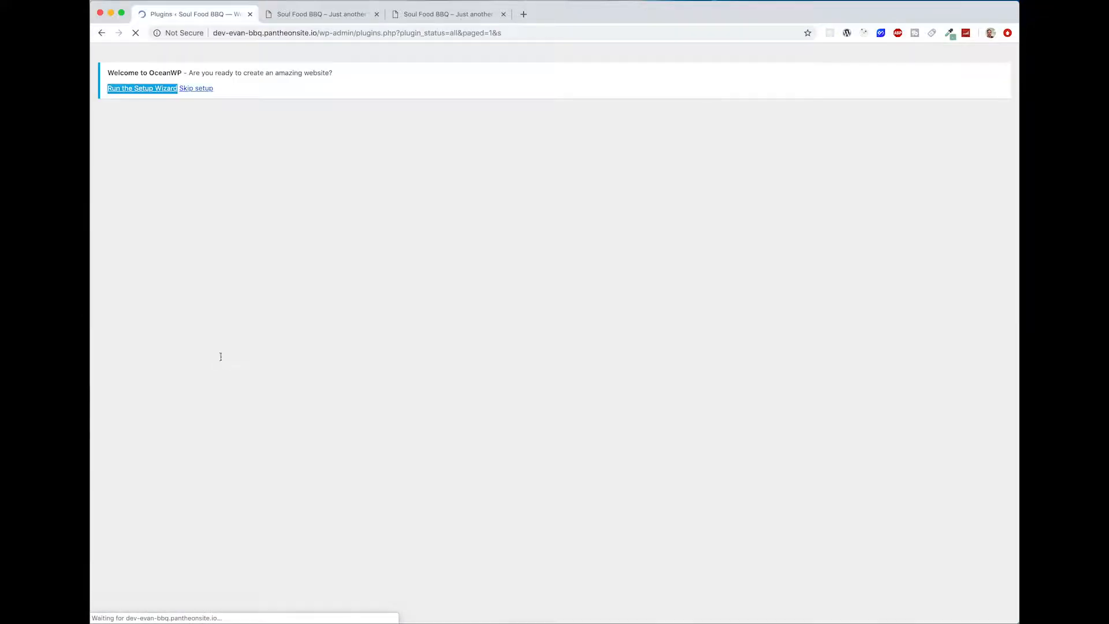
# Step: Skip the OceanWP setup wizard and dismiss the Essential Addons and WPForms notices on the dashboard
pyautogui.click(574, 150)
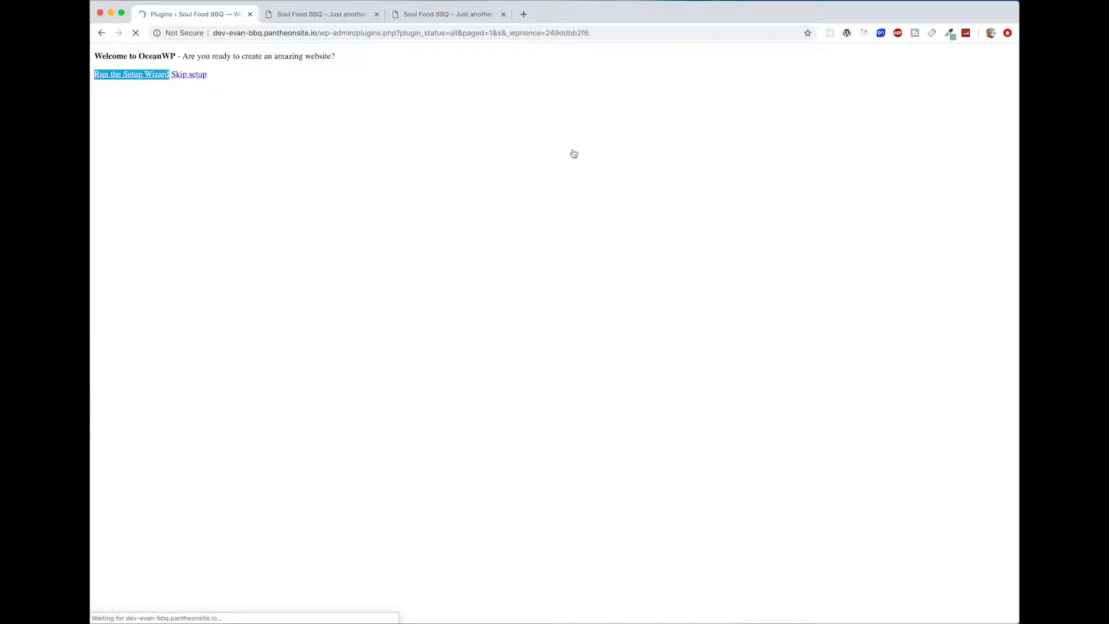
pyautogui.click(302, 118)
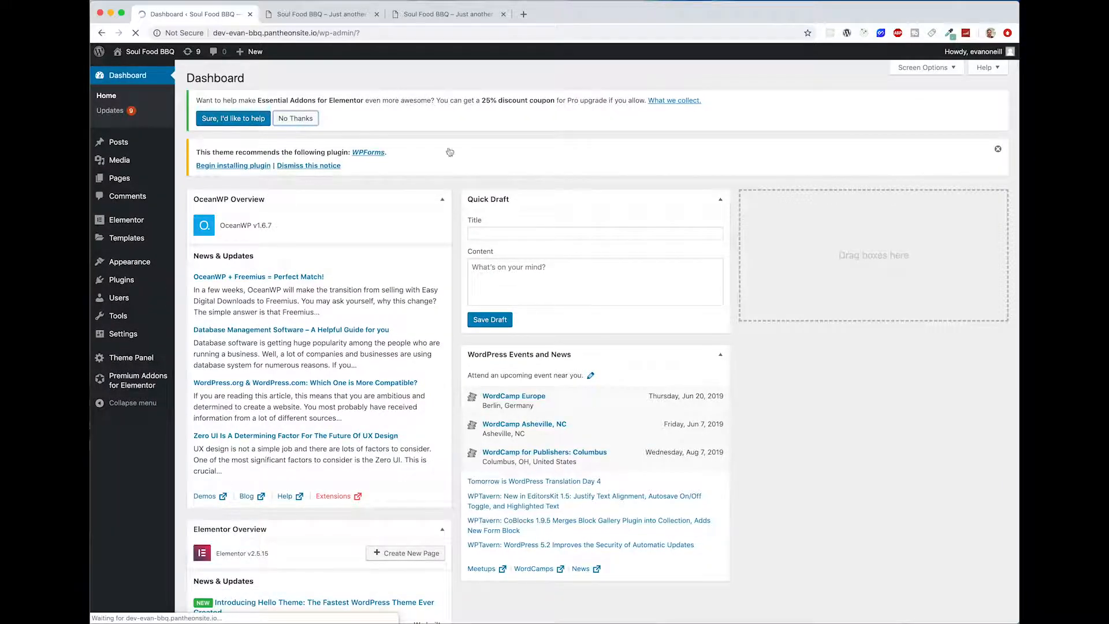
pyautogui.click(295, 119)
pyautogui.click(999, 102)
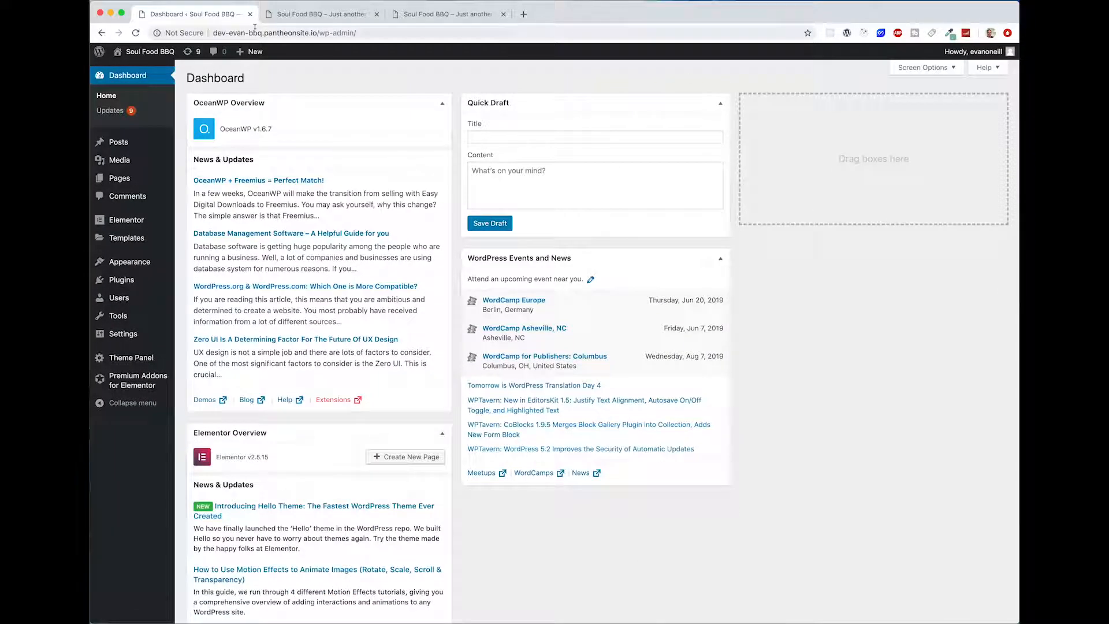
# Step: Reload the site's front page and examine the OceanWP theme's site title, tagline banner, widget sidebar and footer
pyautogui.click(322, 14)
pyautogui.click(132, 34)
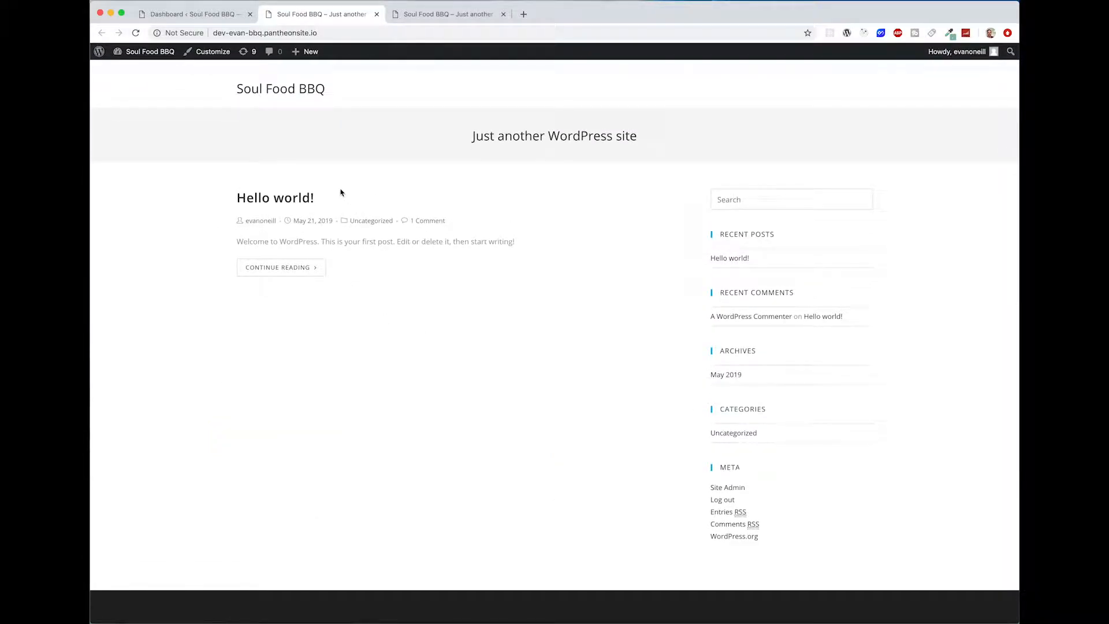
pyautogui.moveTo(666, 141); pyautogui.dragTo(406, 134)
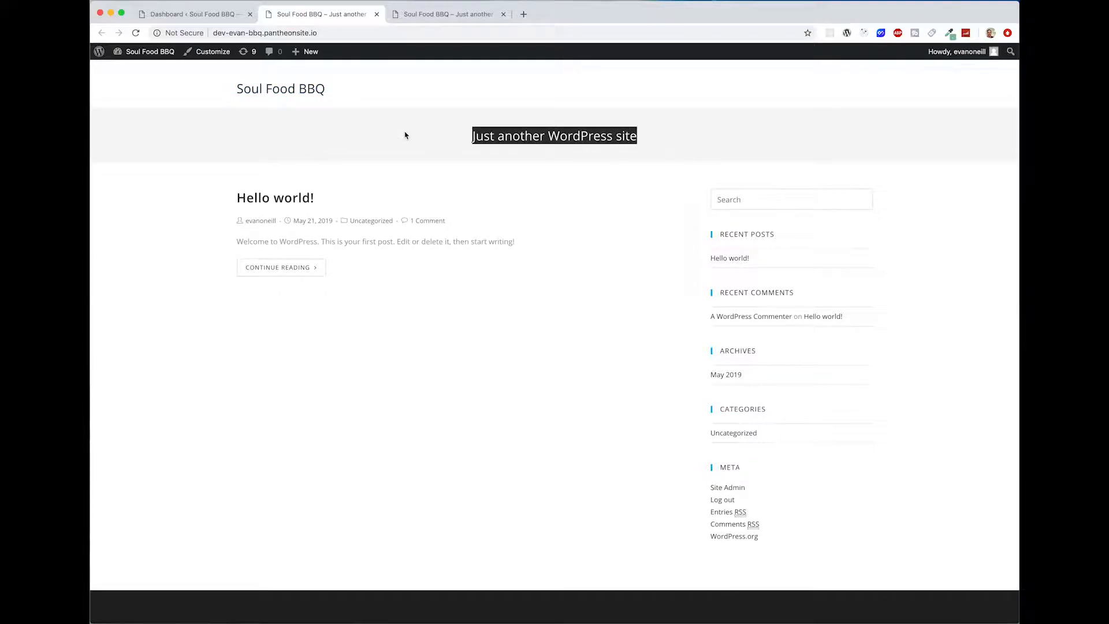
pyautogui.click(381, 204)
pyautogui.moveTo(889, 522); pyautogui.dragTo(718, 210)
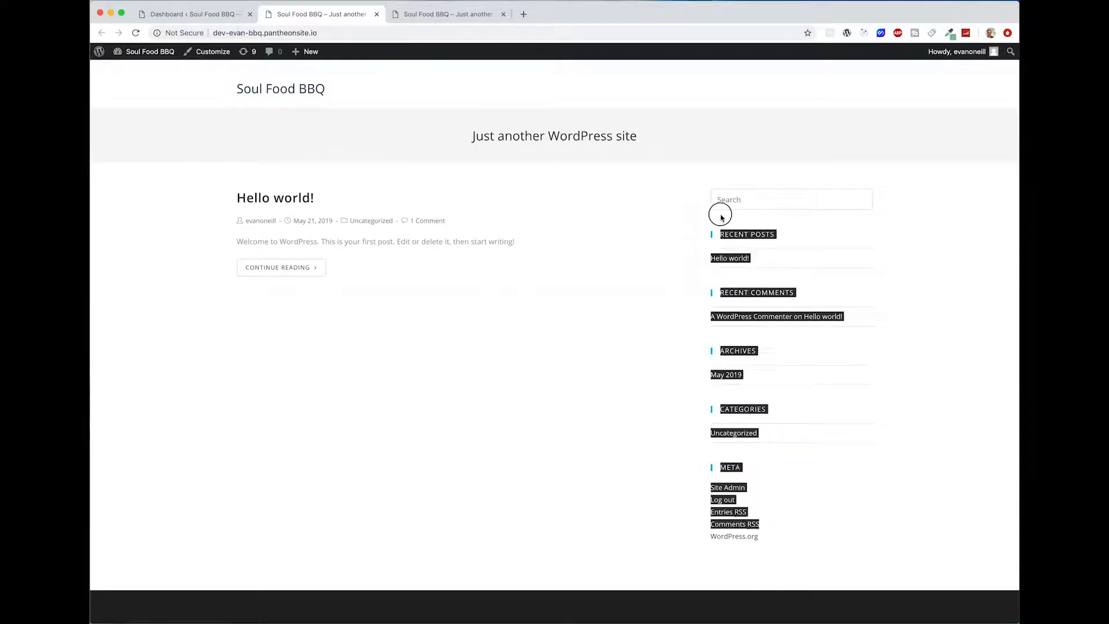
pyautogui.click(691, 191)
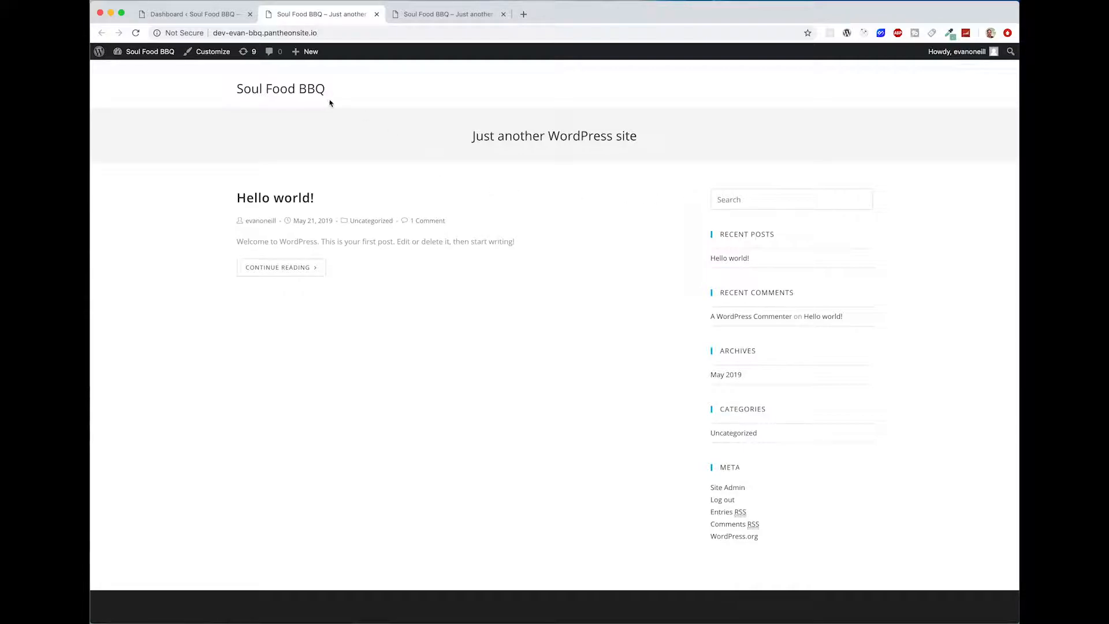
pyautogui.scroll(-1, 555, 530)
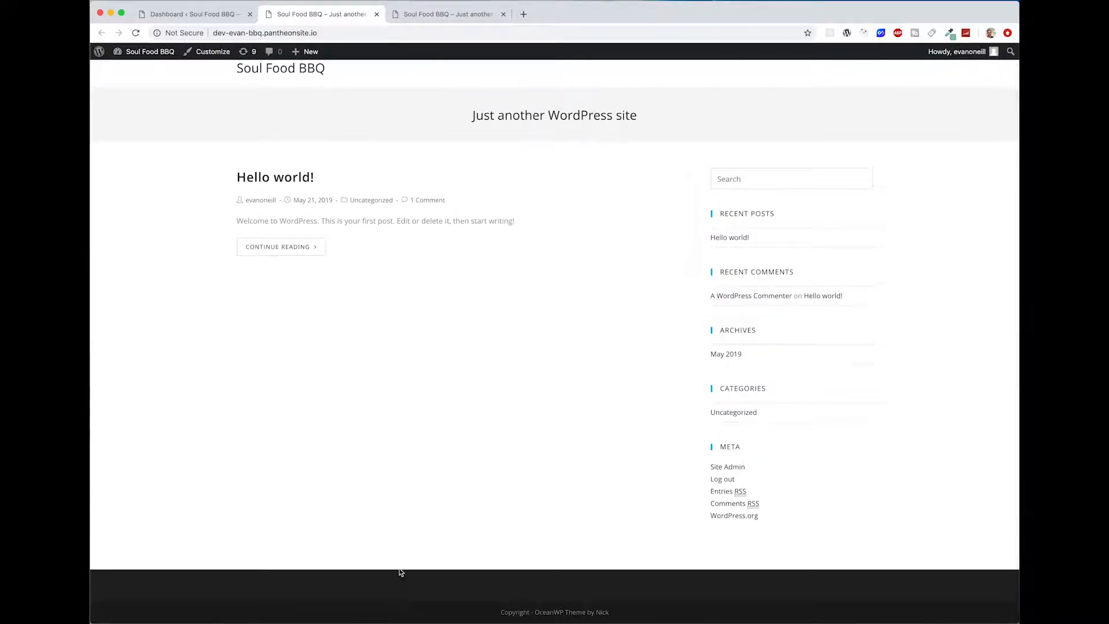
pyautogui.scroll(1, 382, 151)
pyautogui.moveTo(374, 89); pyautogui.dragTo(225, 88)
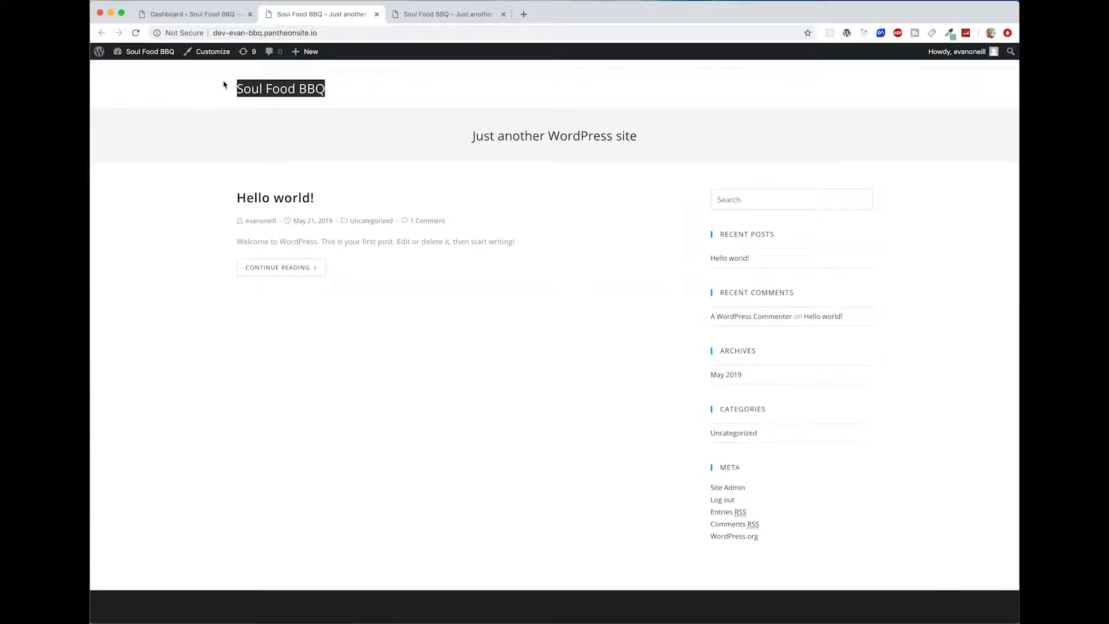
pyautogui.click(226, 88)
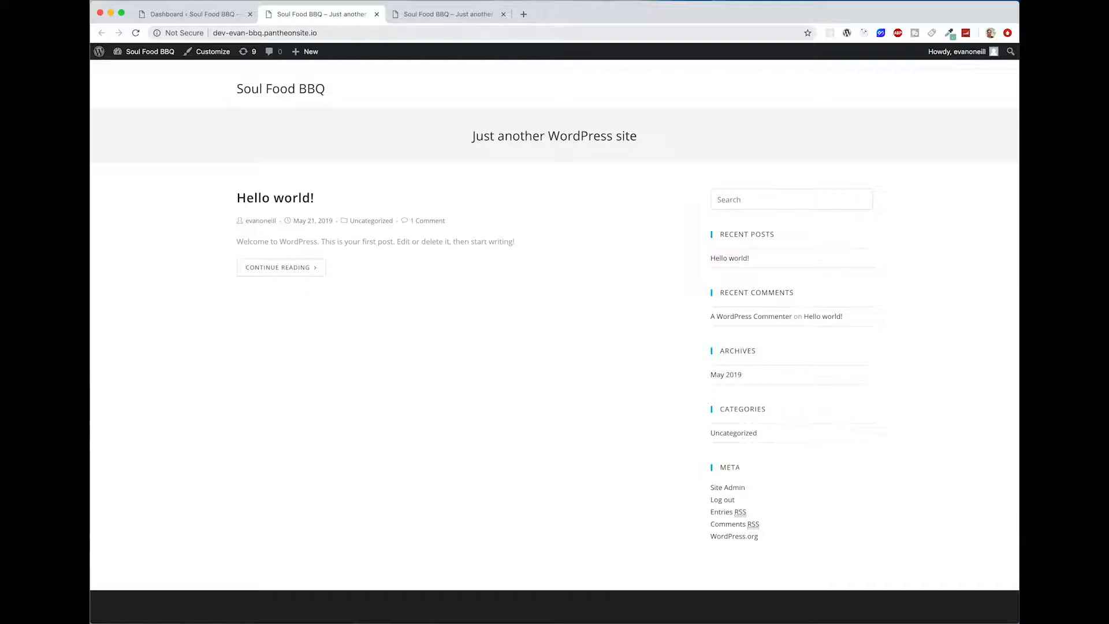
# Step: Move the default Privacy Policy and Sample Page pages to the trash with one bulk action
pyautogui.click(224, 15)
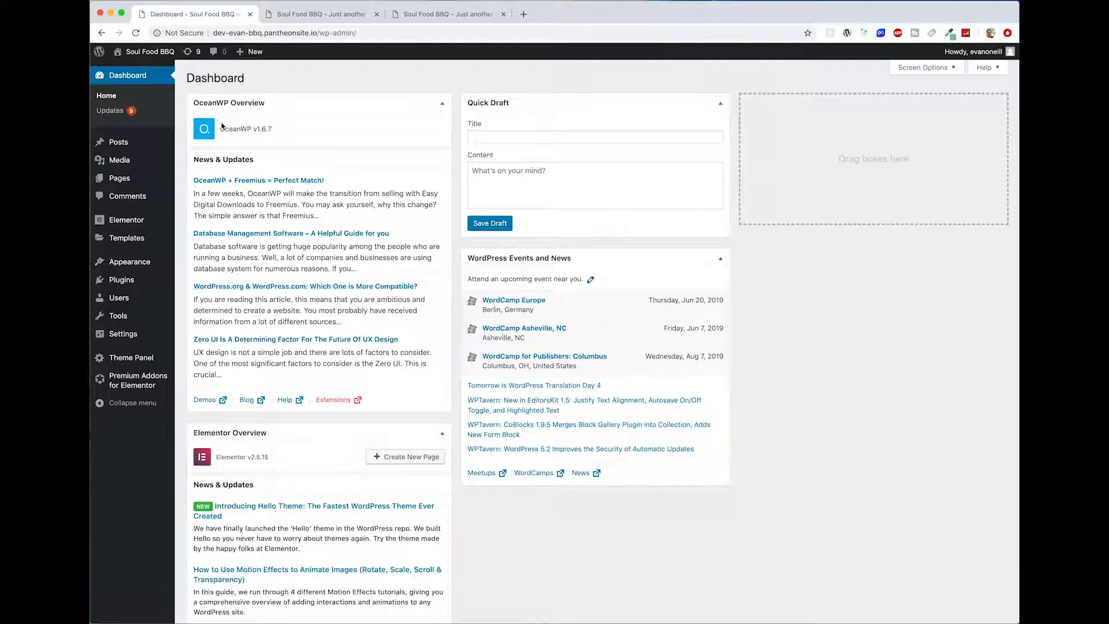
pyautogui.click(141, 179)
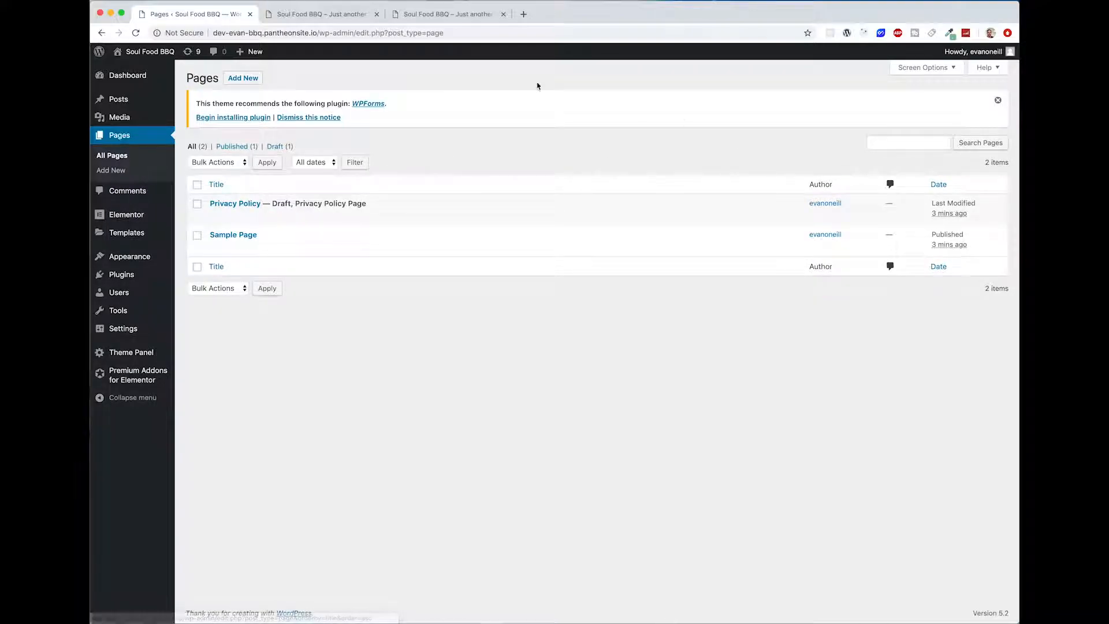
pyautogui.click(197, 205)
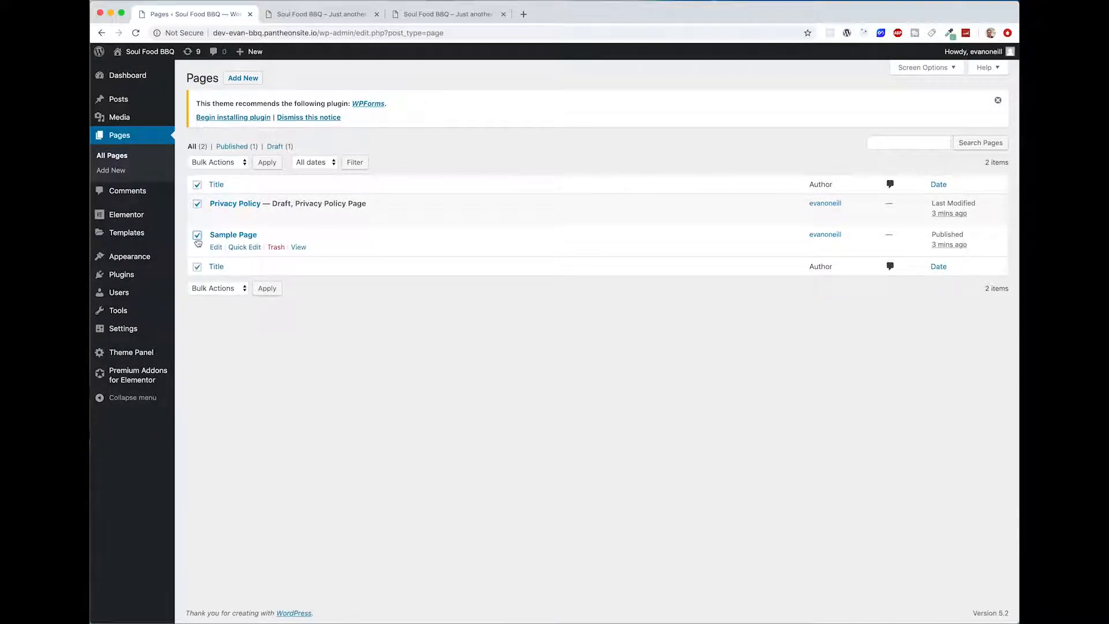
pyautogui.click(232, 165)
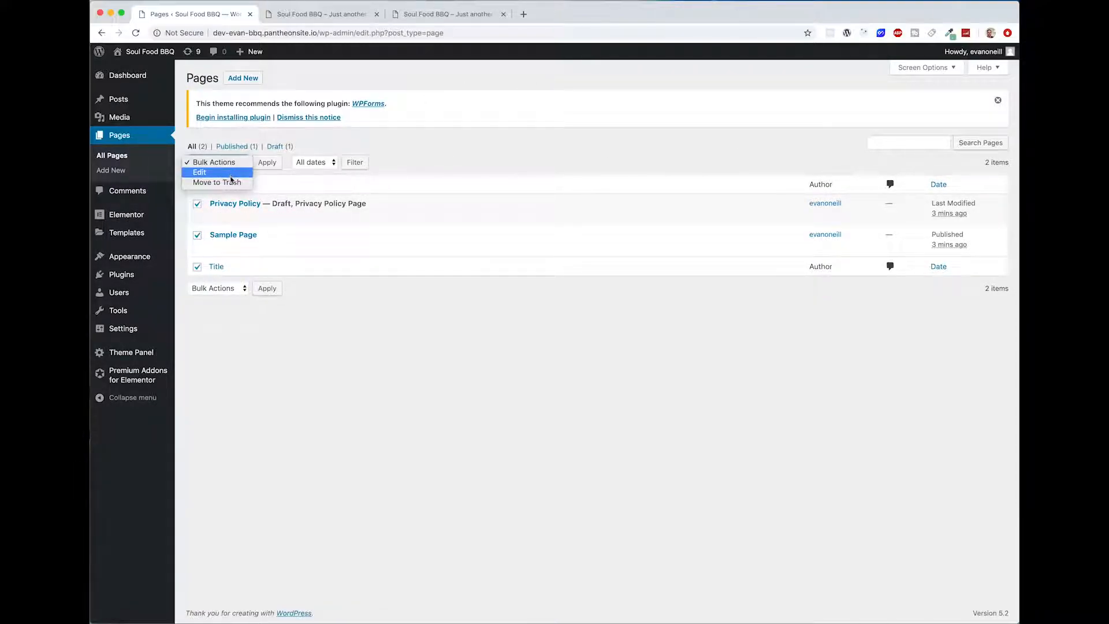
pyautogui.click(232, 182)
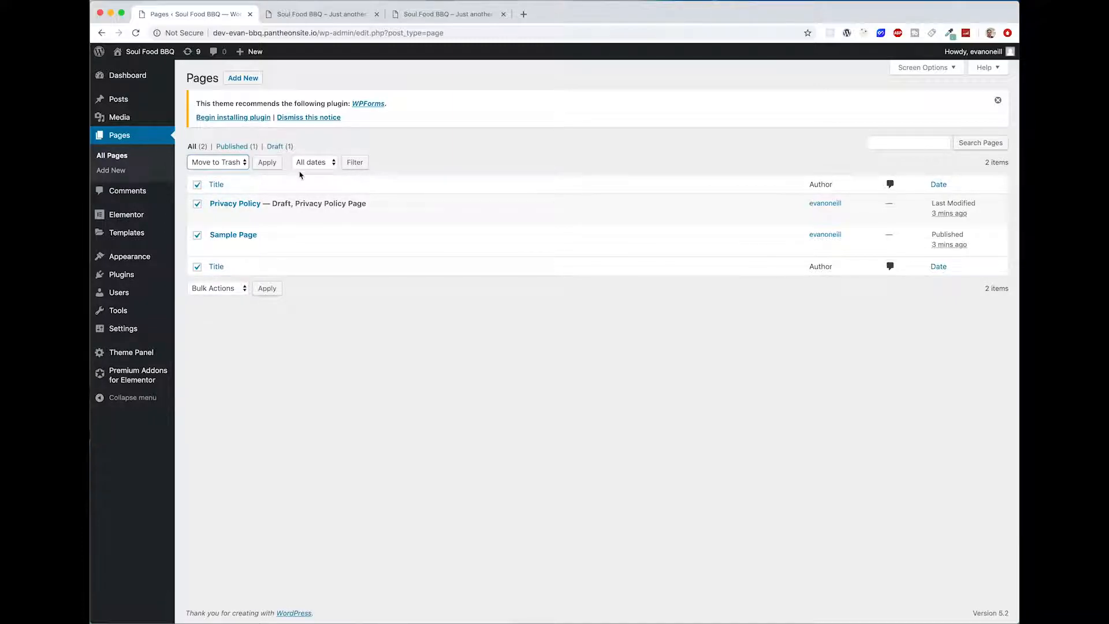
pyautogui.click(267, 164)
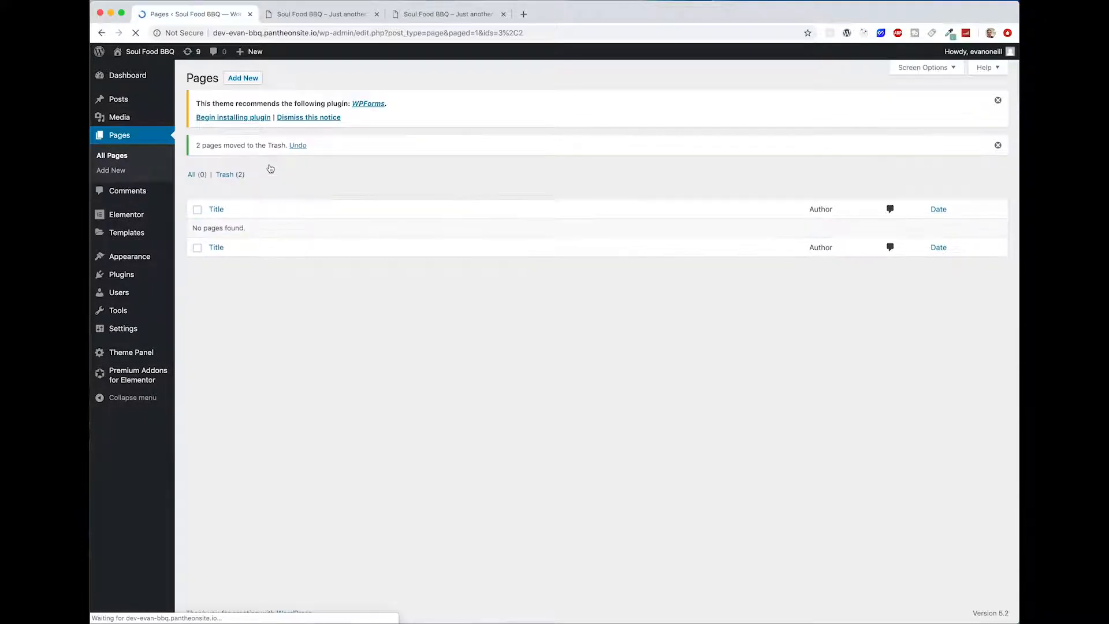
# Step: Create a new page titled Home and set its OceanWP content layout to Full Width
pyautogui.click(242, 79)
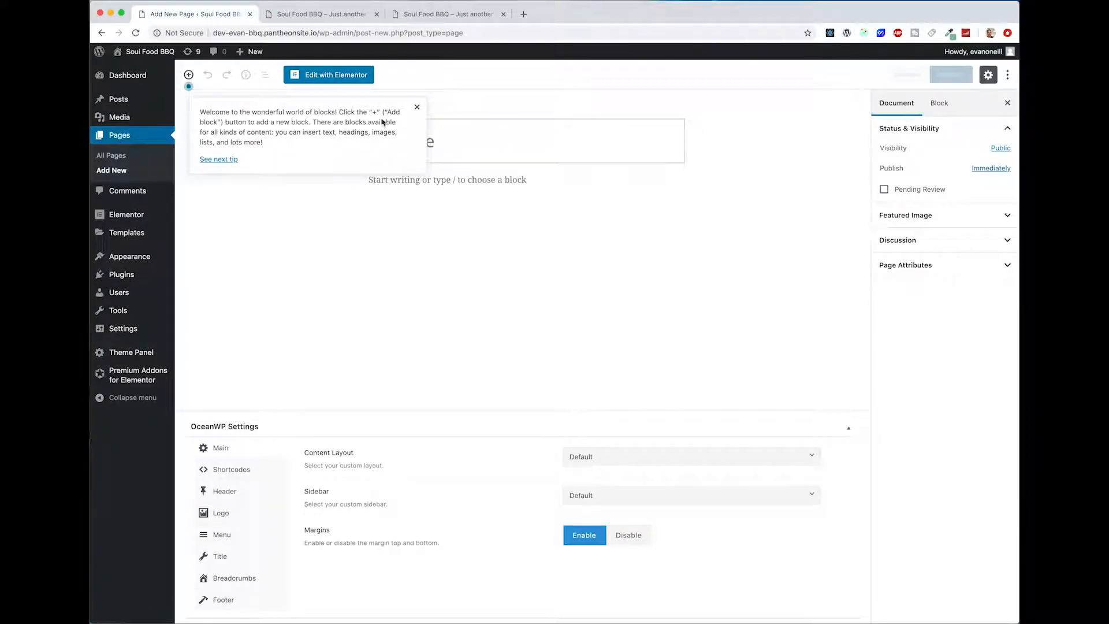
pyautogui.click(417, 107)
pyautogui.write('Home')
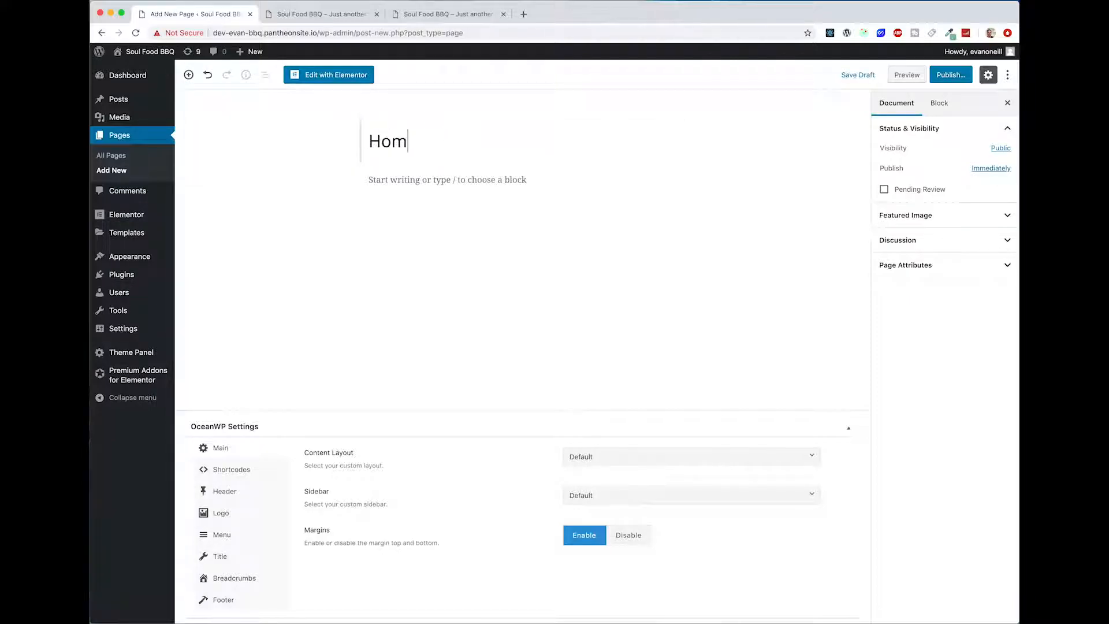
pyautogui.click(705, 458)
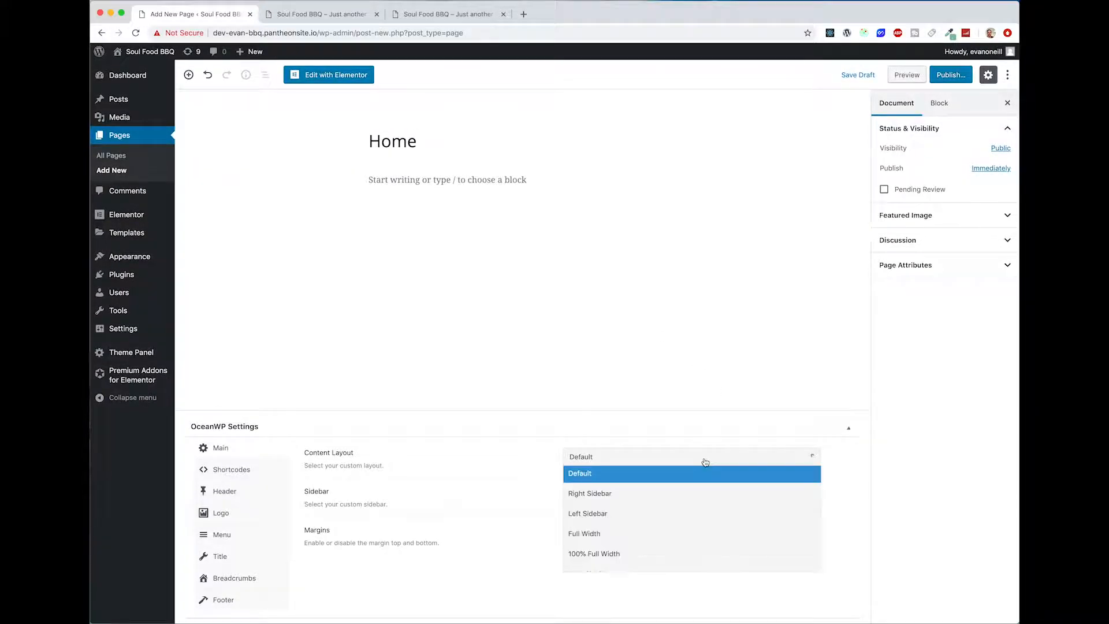
pyautogui.click(624, 539)
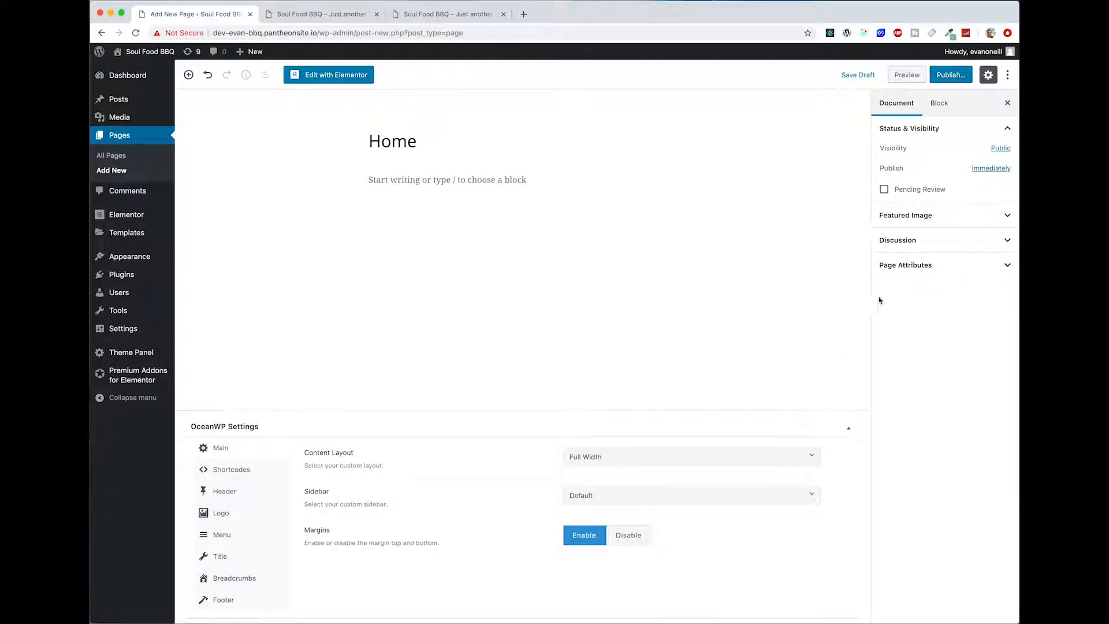
# Step: Disable the margins and the page title display in the Home page's OceanWP settings, and publish the page
pyautogui.click(365, 14)
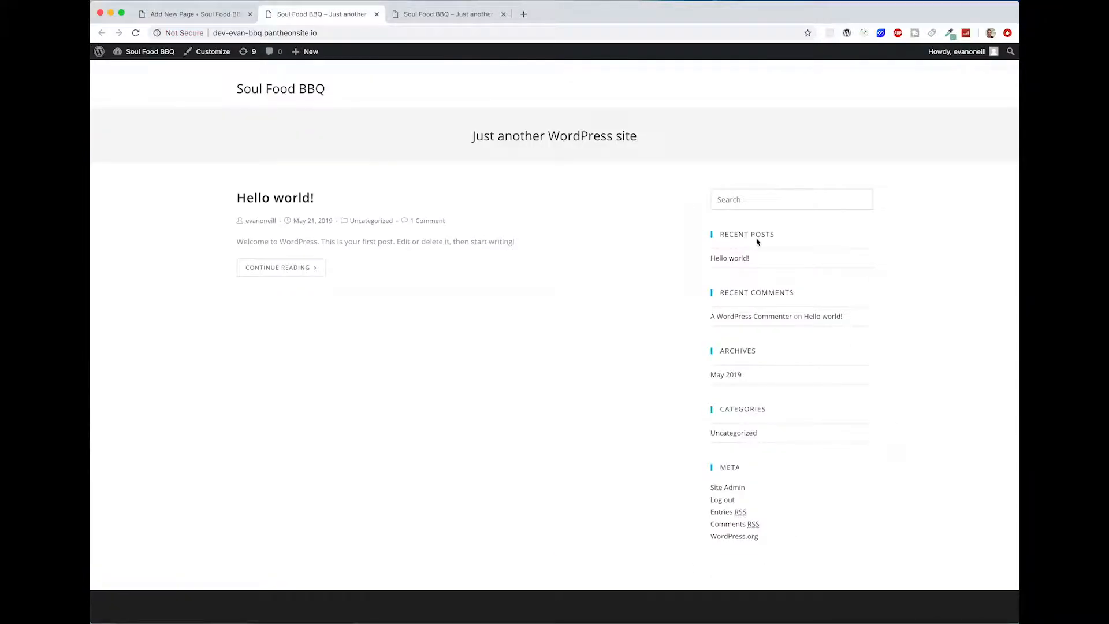
pyautogui.click(223, 15)
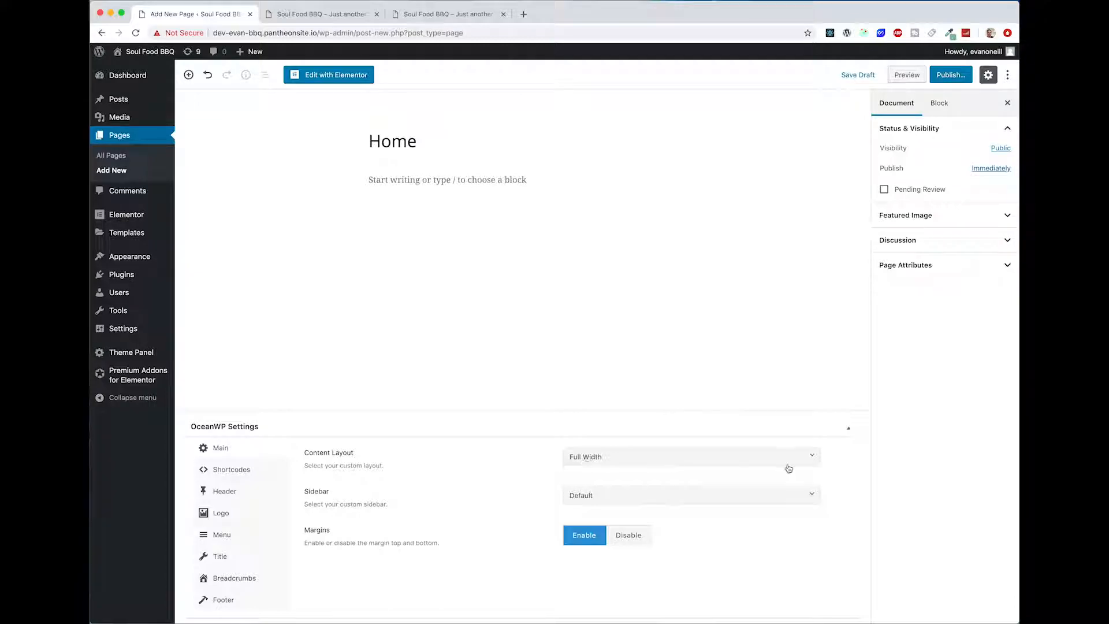
pyautogui.click(629, 535)
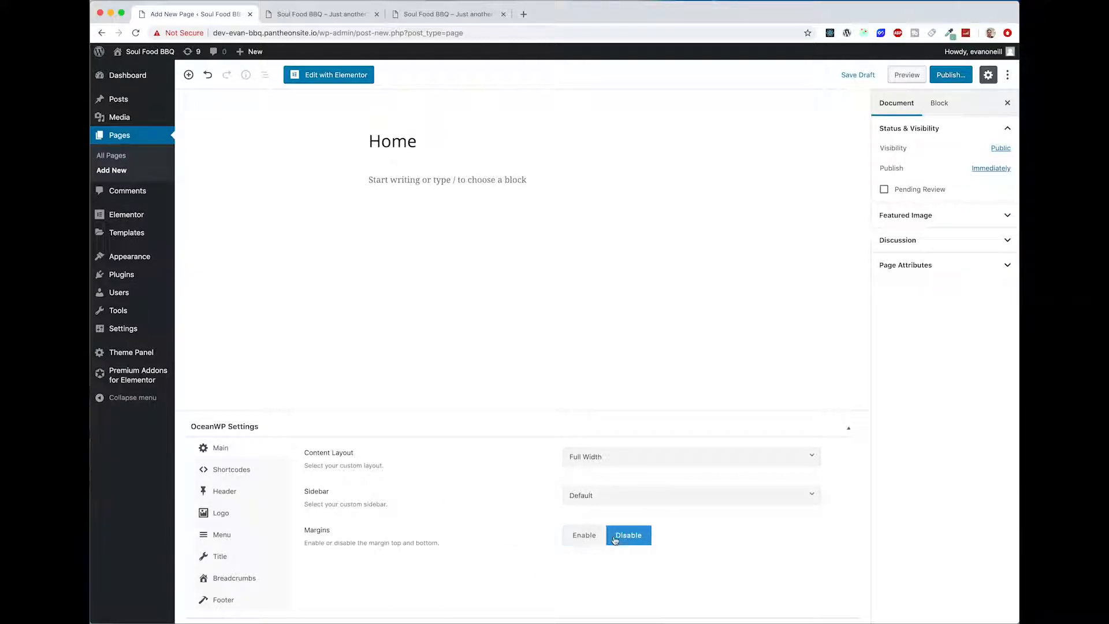
pyautogui.click(220, 557)
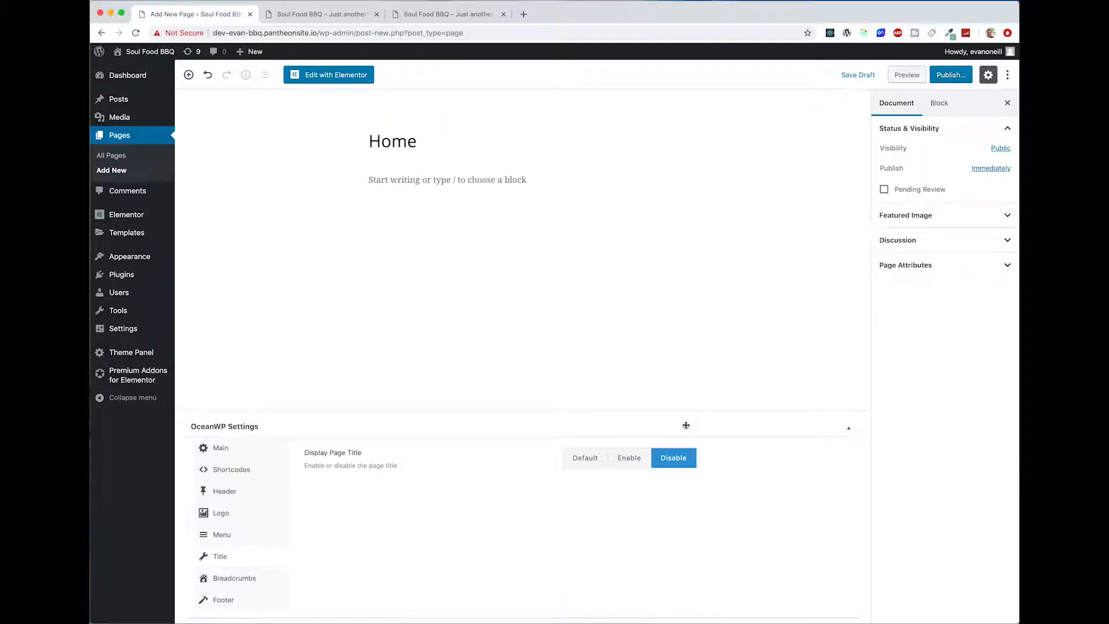
pyautogui.click(952, 81)
pyautogui.click(951, 75)
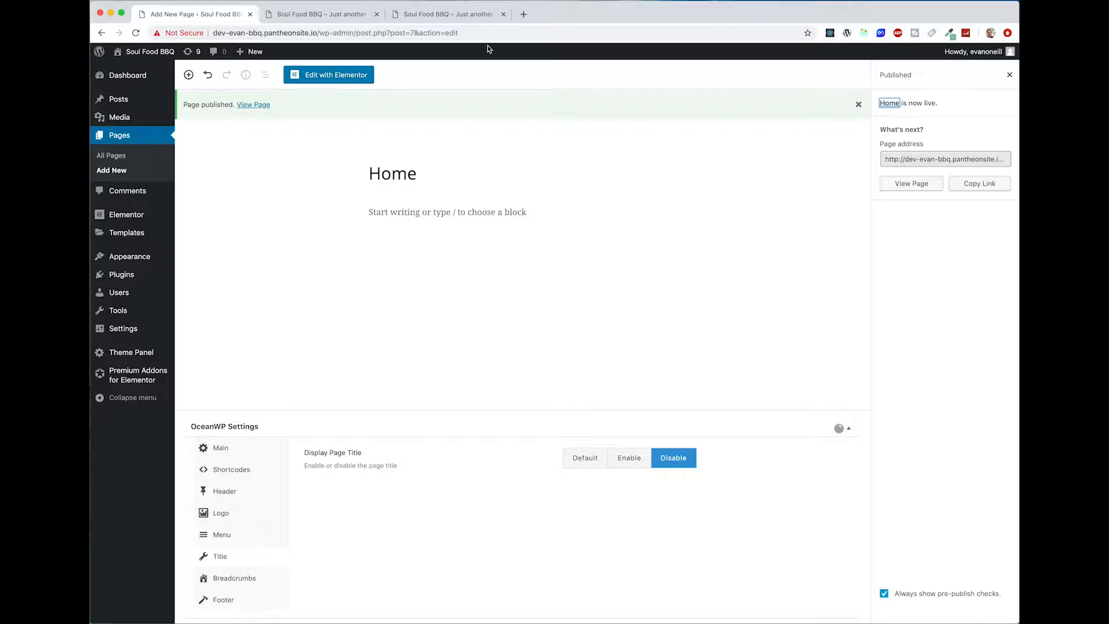
# Step: Load the site's /home address to check the published Home page
pyautogui.click(308, 17)
pyautogui.click(323, 33)
pyautogui.press('Return')
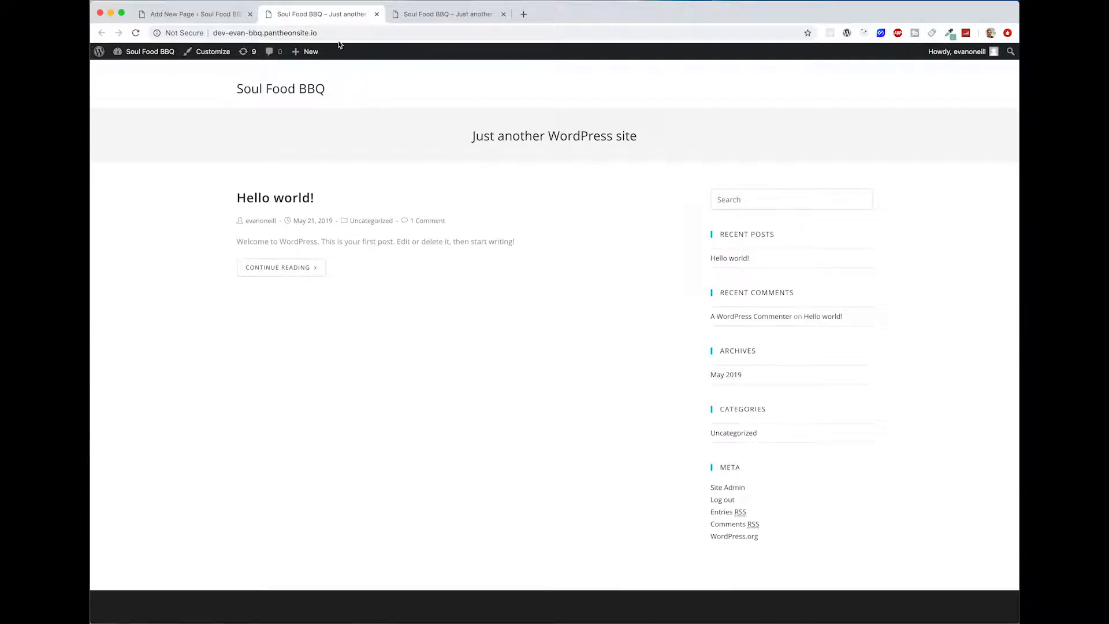
pyautogui.click(344, 34)
pyautogui.click(344, 34)
pyautogui.write('/home')
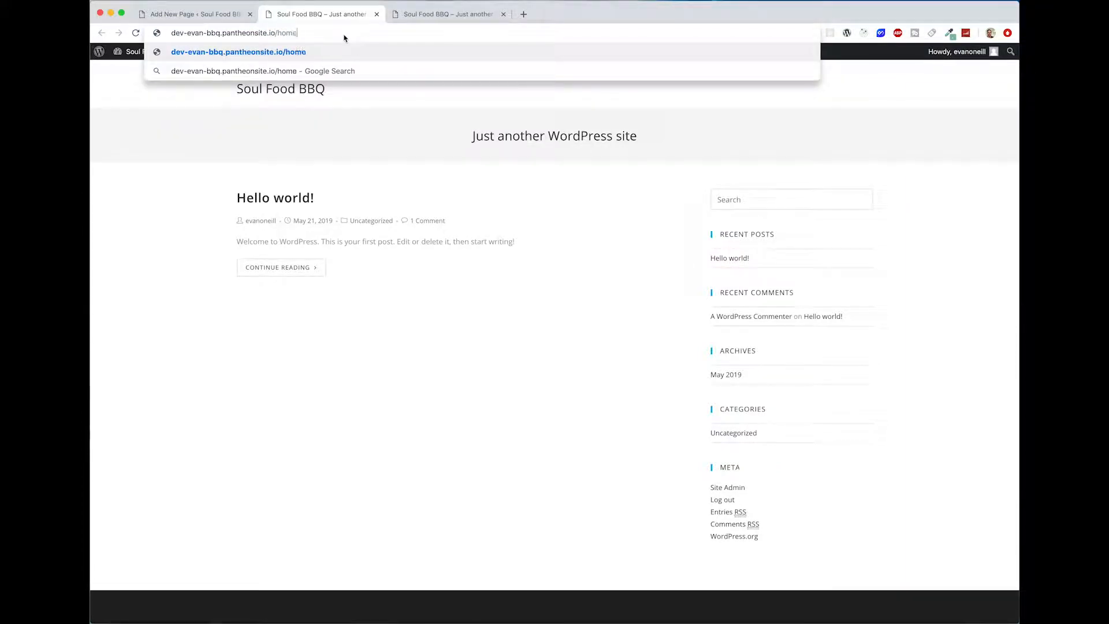
pyautogui.press('Return')
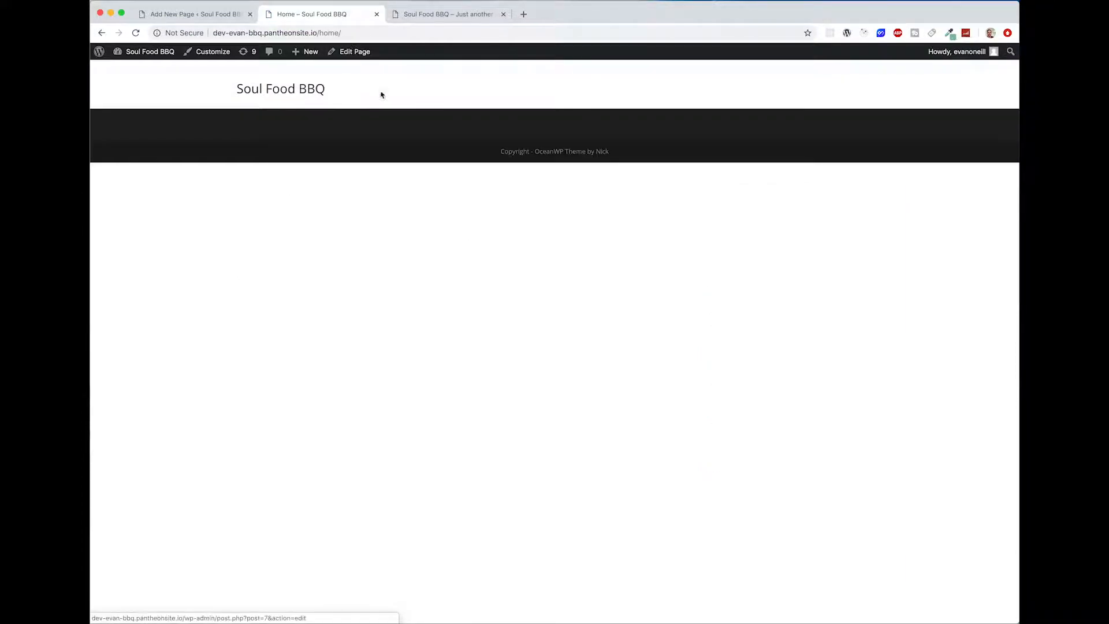
# Step: Return to the site's root address and examine what the front page displays
pyautogui.click(290, 91)
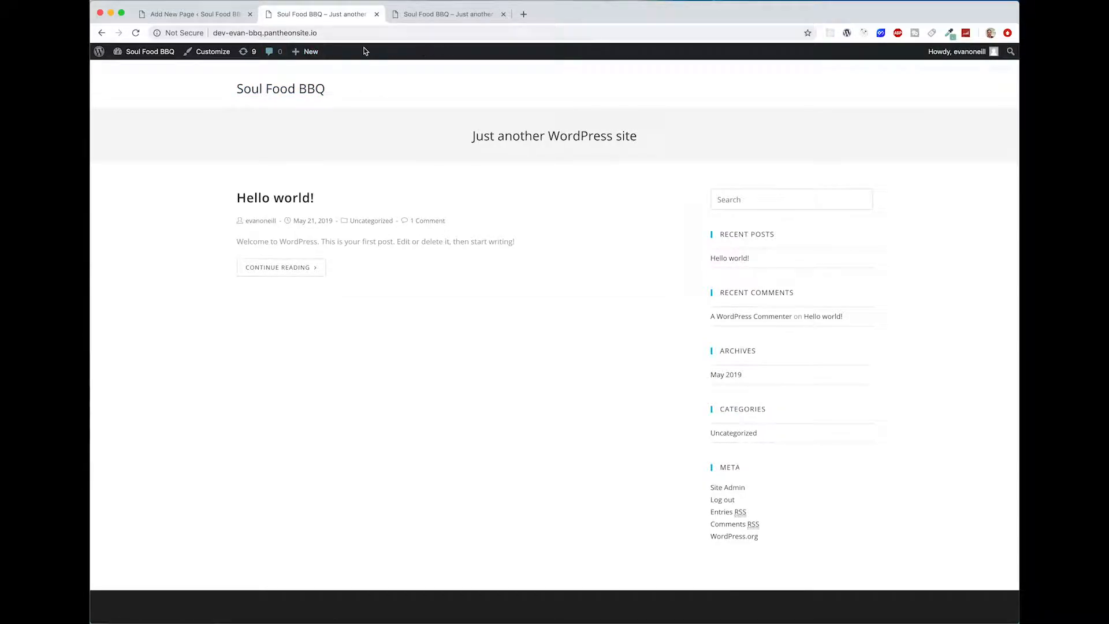
pyautogui.click(328, 34)
pyautogui.click(328, 34)
pyautogui.moveTo(328, 34); pyautogui.dragTo(172, 34)
pyautogui.click(331, 33)
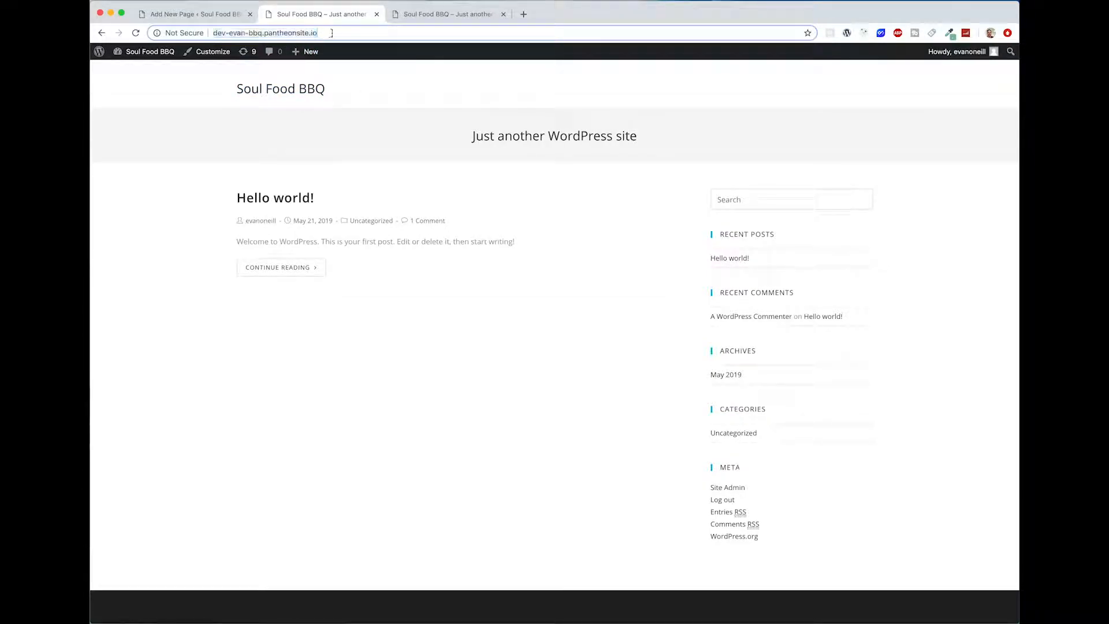
# Step: In the Reading settings, make the homepage display a static page, choose Home as the homepage, and save the changes
pyautogui.click(205, 14)
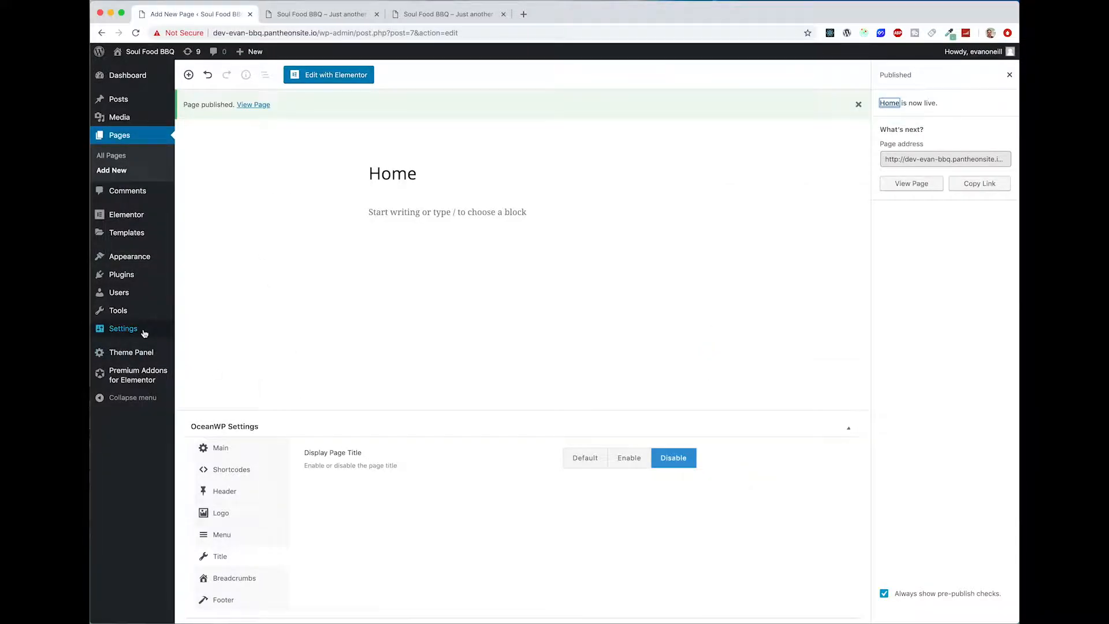
pyautogui.moveTo(145, 334)
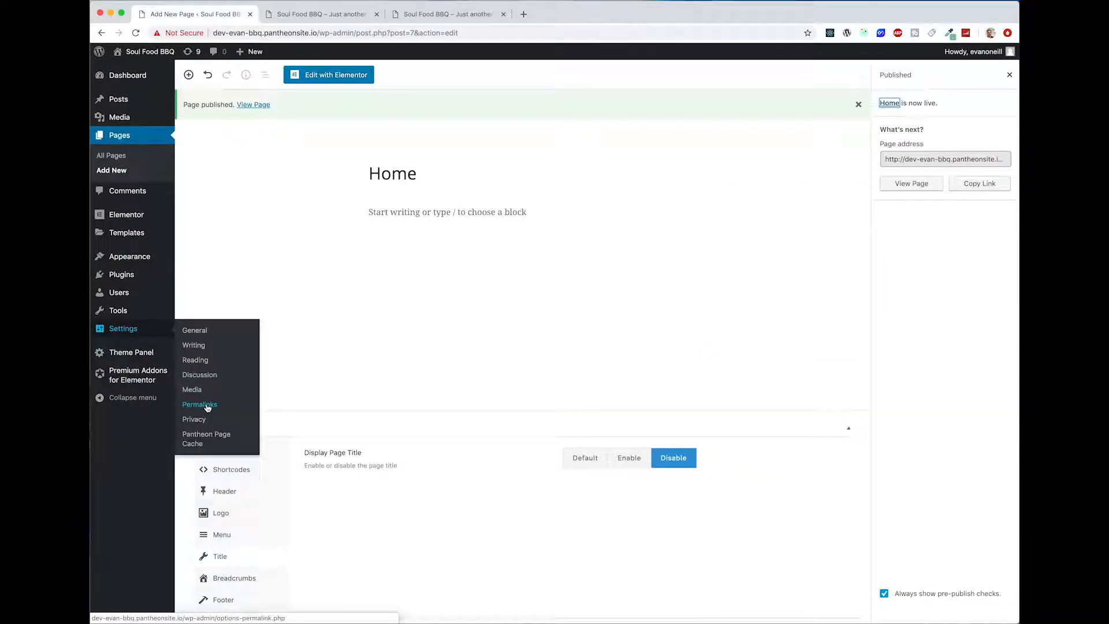
pyautogui.click(207, 359)
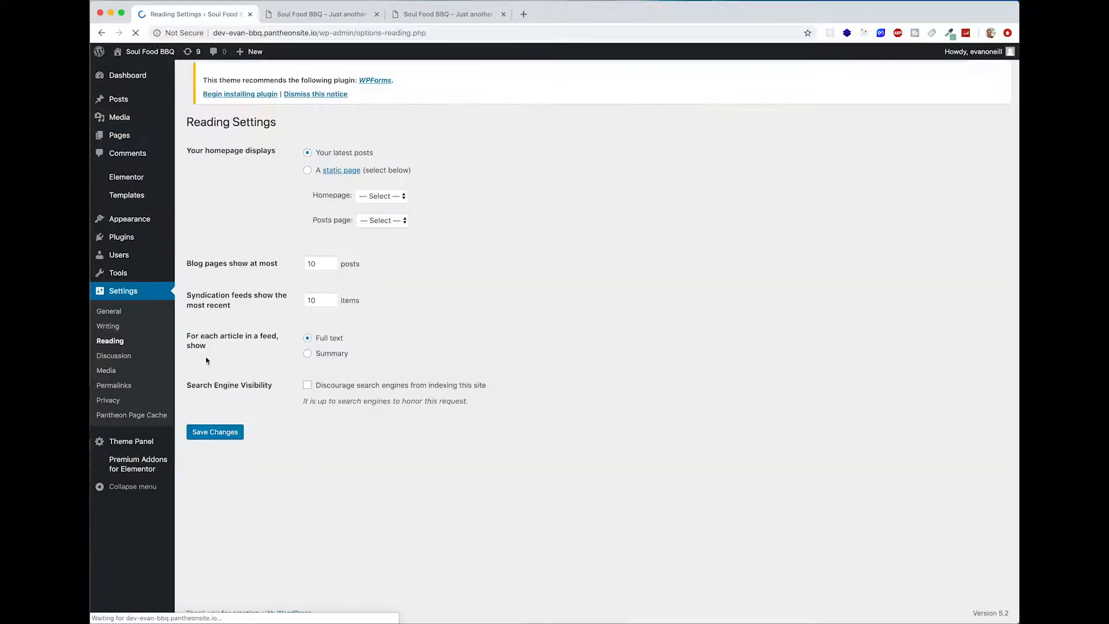
pyautogui.click(308, 171)
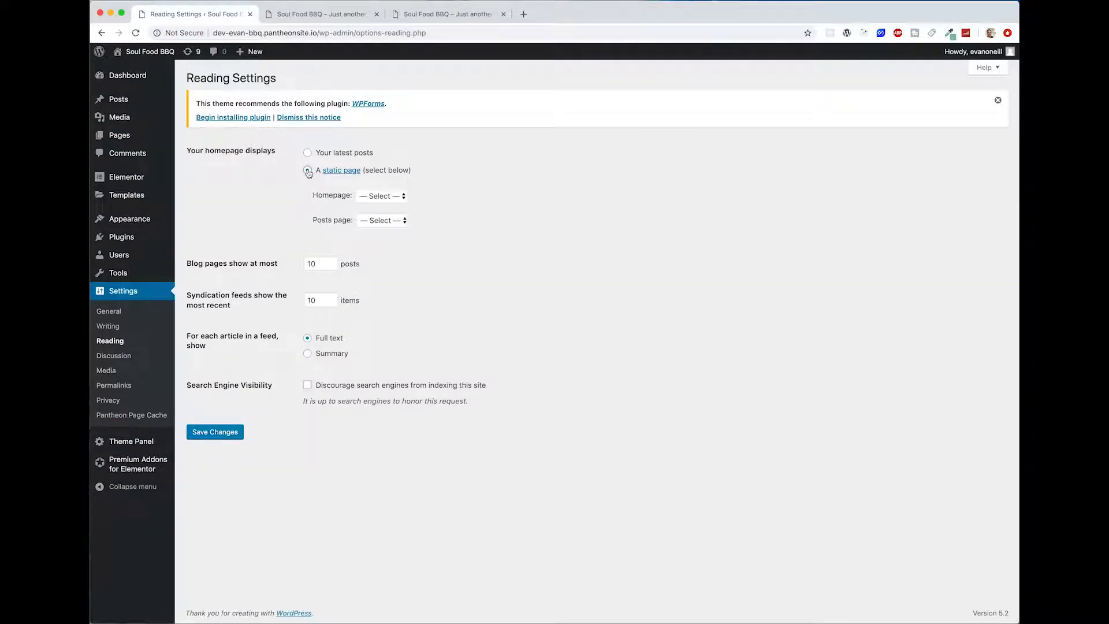
pyautogui.click(380, 197)
pyautogui.click(382, 208)
pyautogui.click(218, 433)
# Step: Reload the site's root address and check that the Home page is used as the front page
pyautogui.click(326, 20)
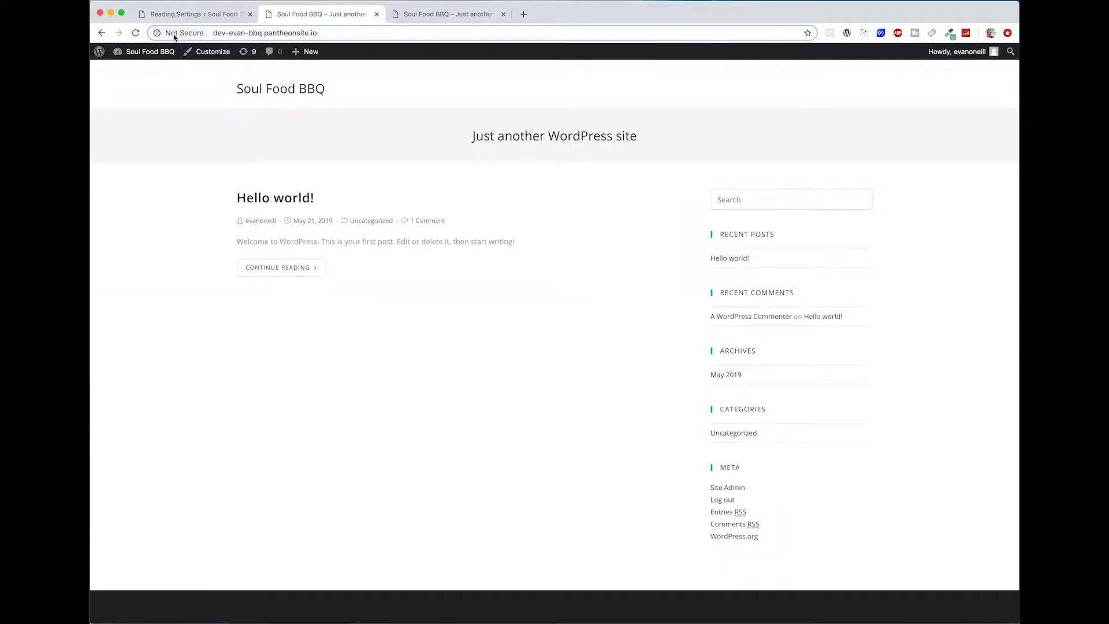
pyautogui.press('super+r')
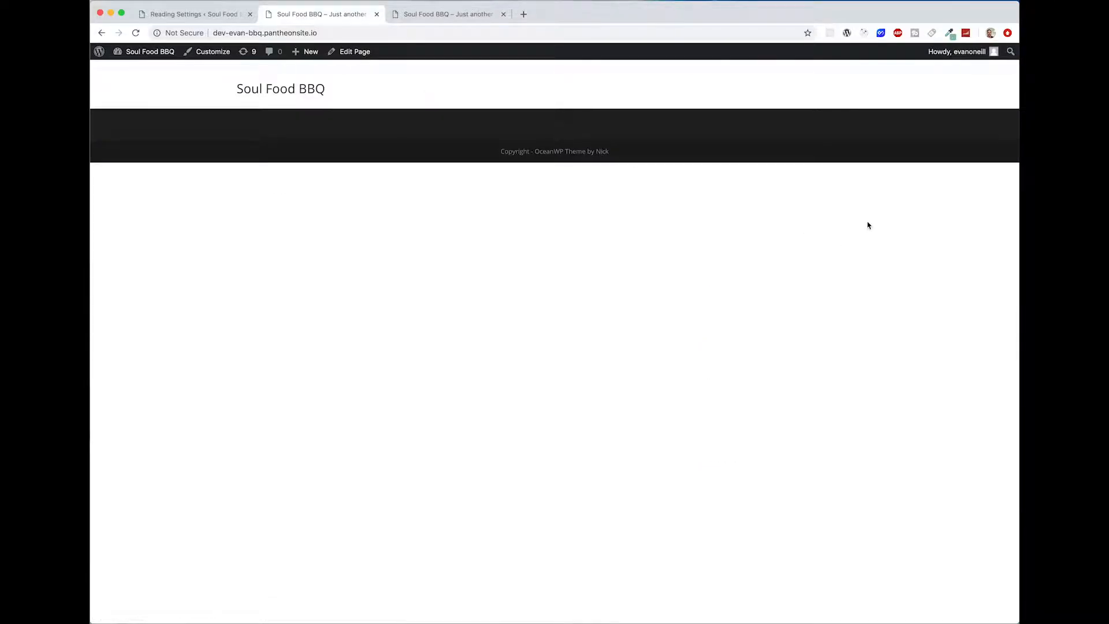
pyautogui.moveTo(361, 151); pyautogui.dragTo(156, 97)
pyautogui.click(557, 172)
pyautogui.click(204, 16)
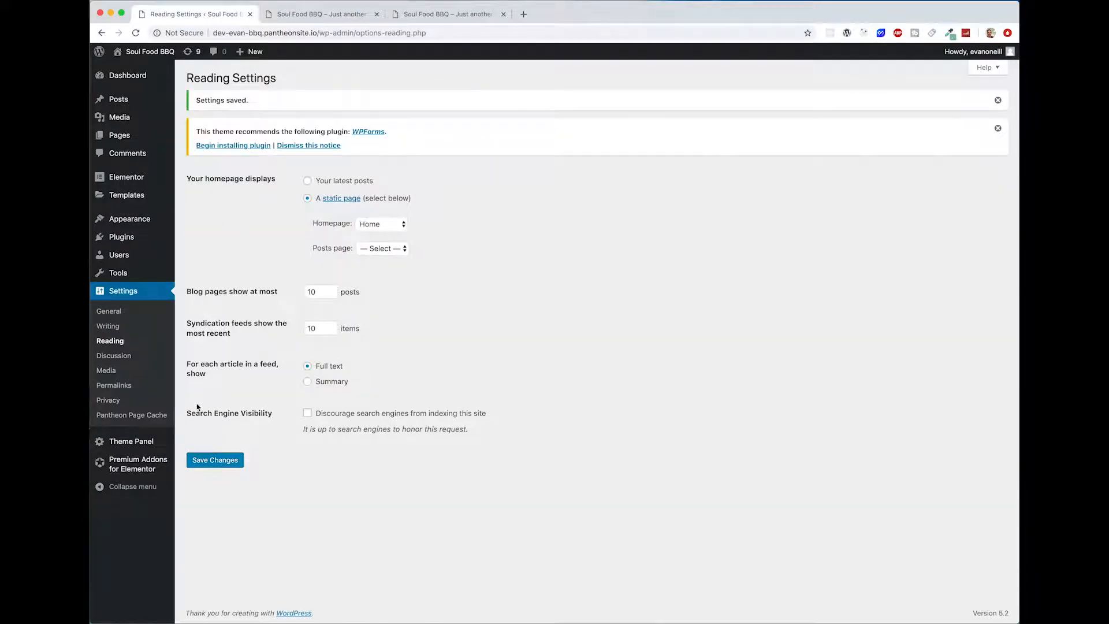
pyautogui.click(312, 15)
pyautogui.click(159, 15)
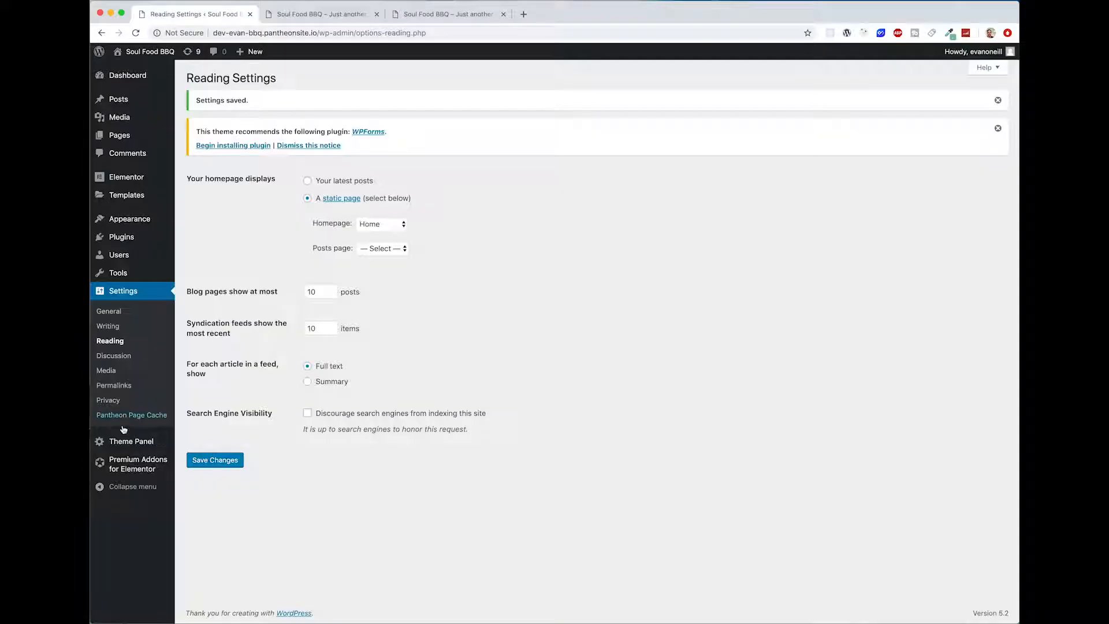
# Step: Change the site's permalink structure to Post name and save the changes
pyautogui.click(112, 388)
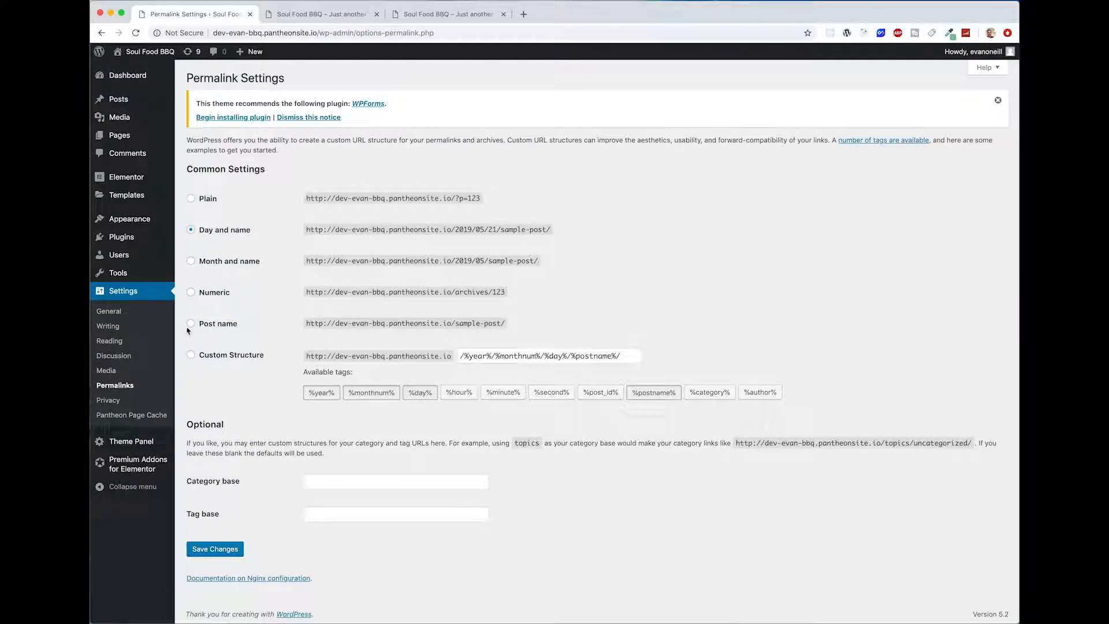
pyautogui.click(191, 325)
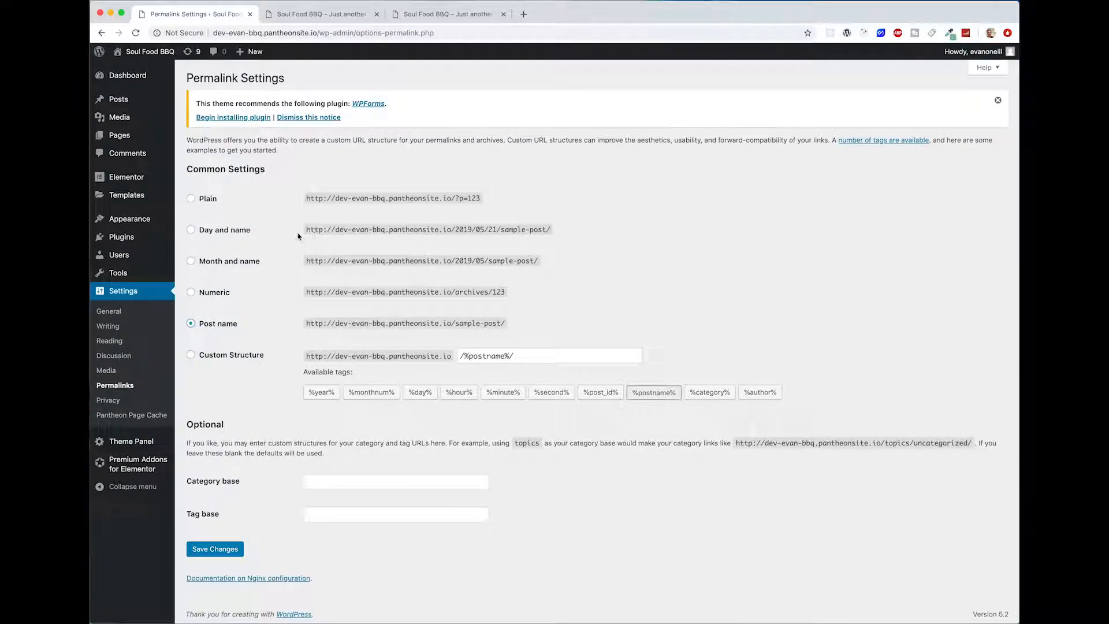
pyautogui.moveTo(311, 230); pyautogui.dragTo(544, 230)
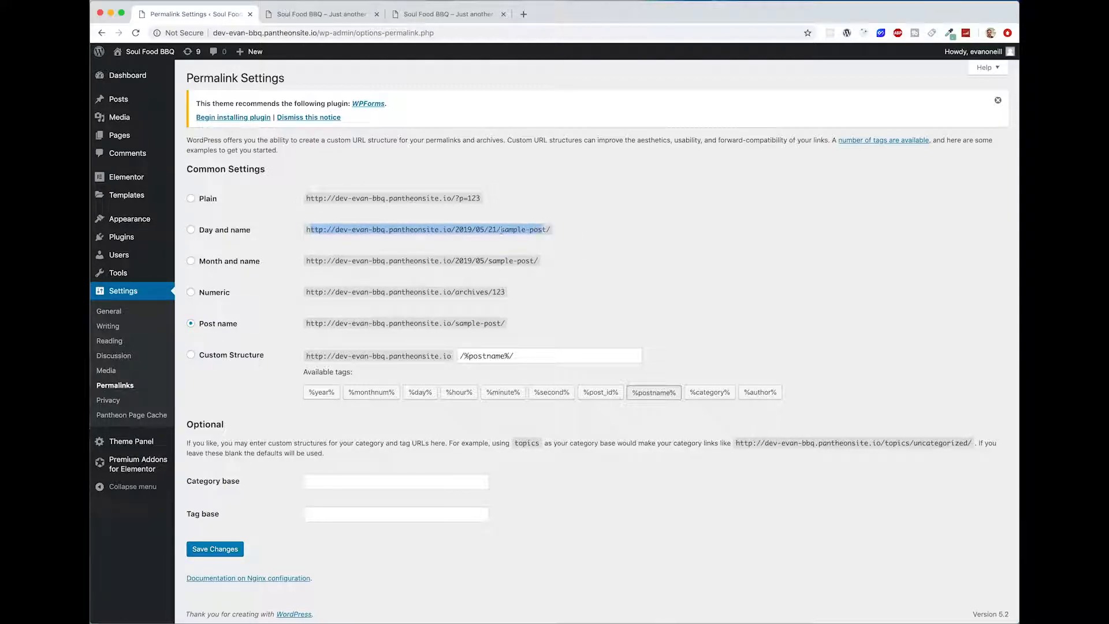
pyautogui.click(594, 231)
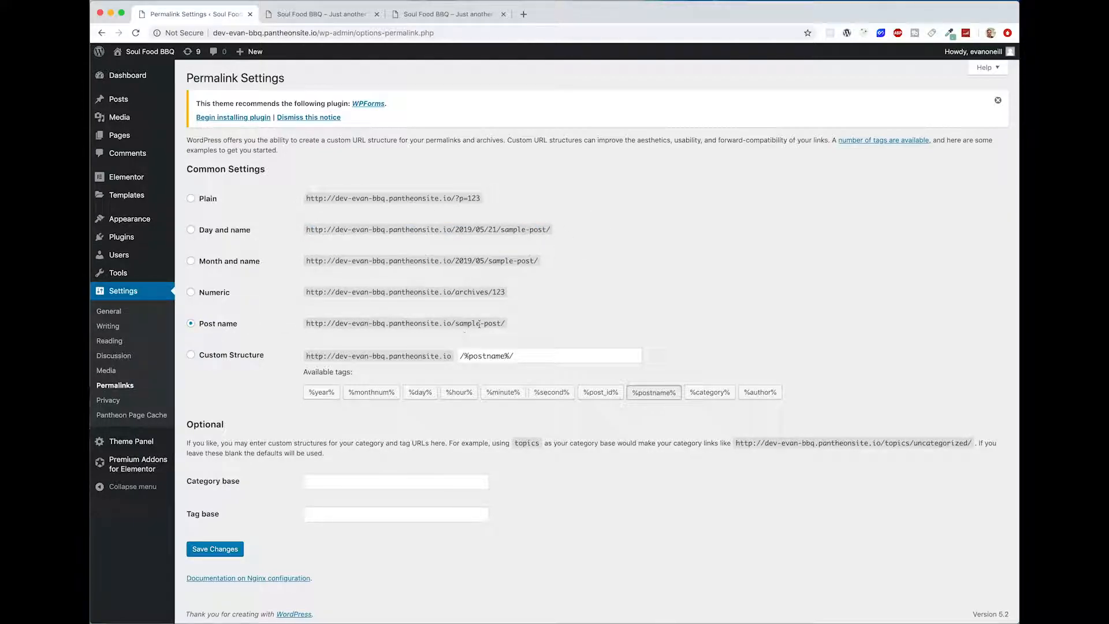
pyautogui.moveTo(500, 324); pyautogui.dragTo(401, 324)
pyautogui.click(394, 331)
pyautogui.click(219, 553)
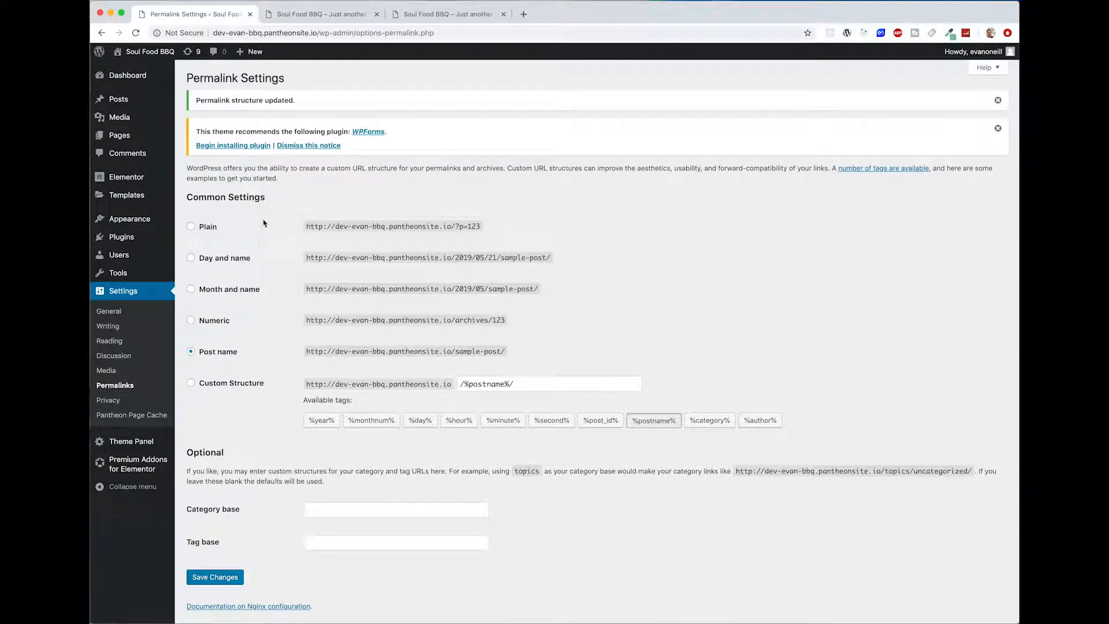
# Step: Open the theme Customizer, and look over the header and footer on the live front page
pyautogui.moveTo(148, 243)
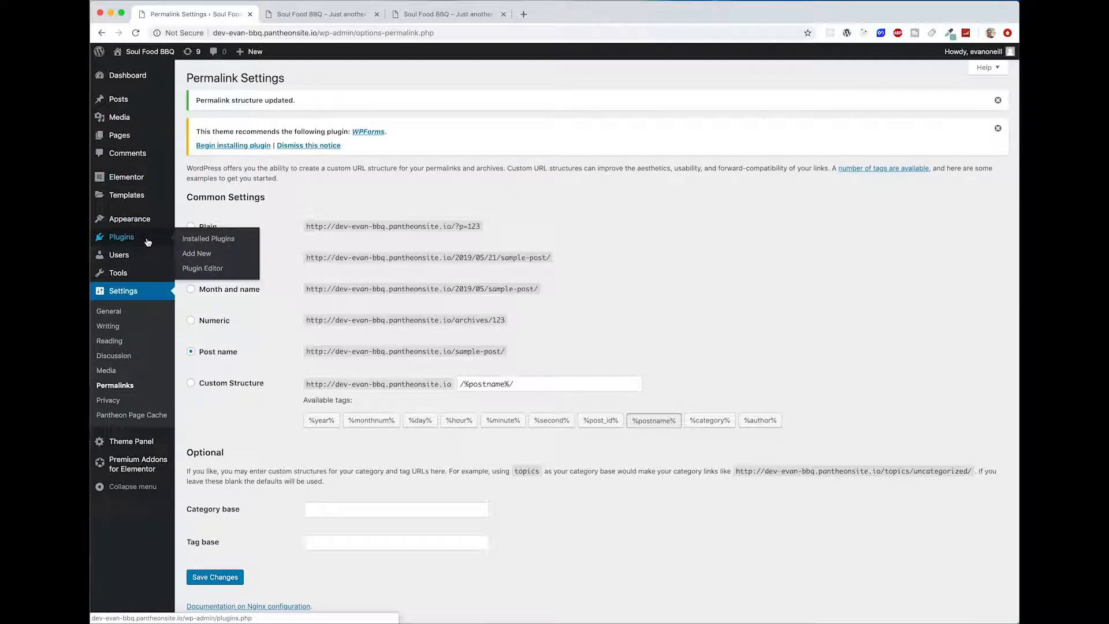
pyautogui.moveTo(143, 223)
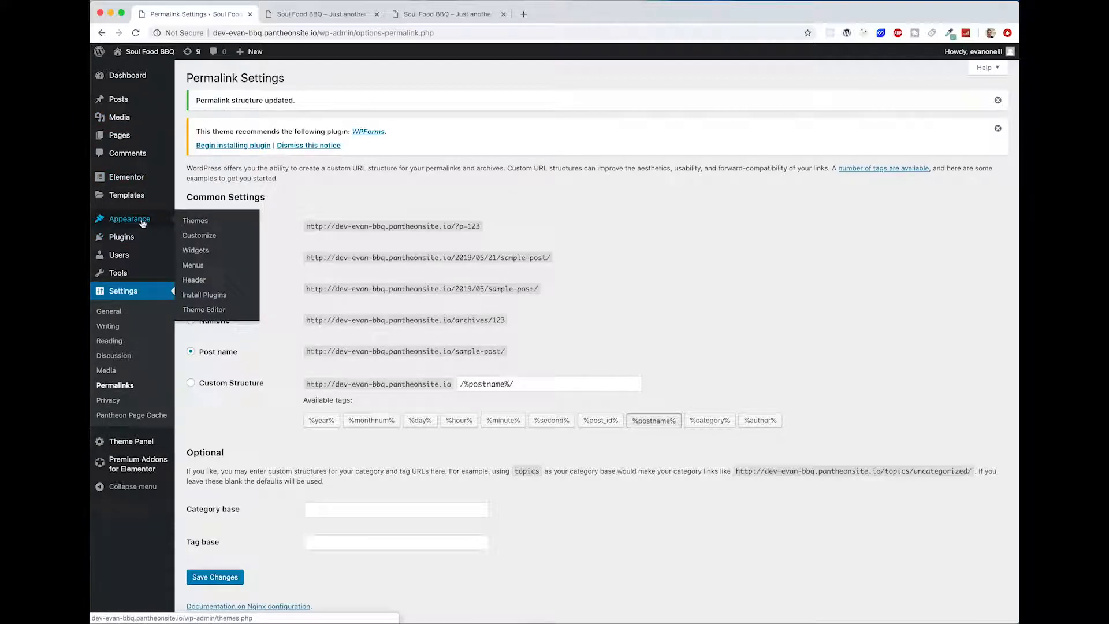
pyautogui.click(194, 236)
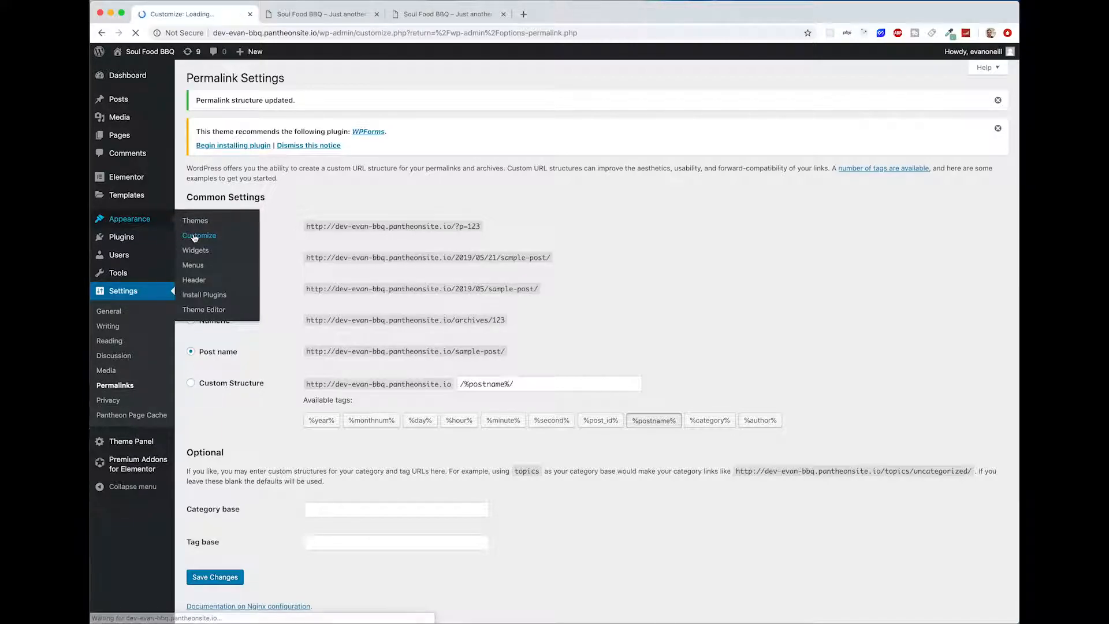
pyautogui.click(339, 18)
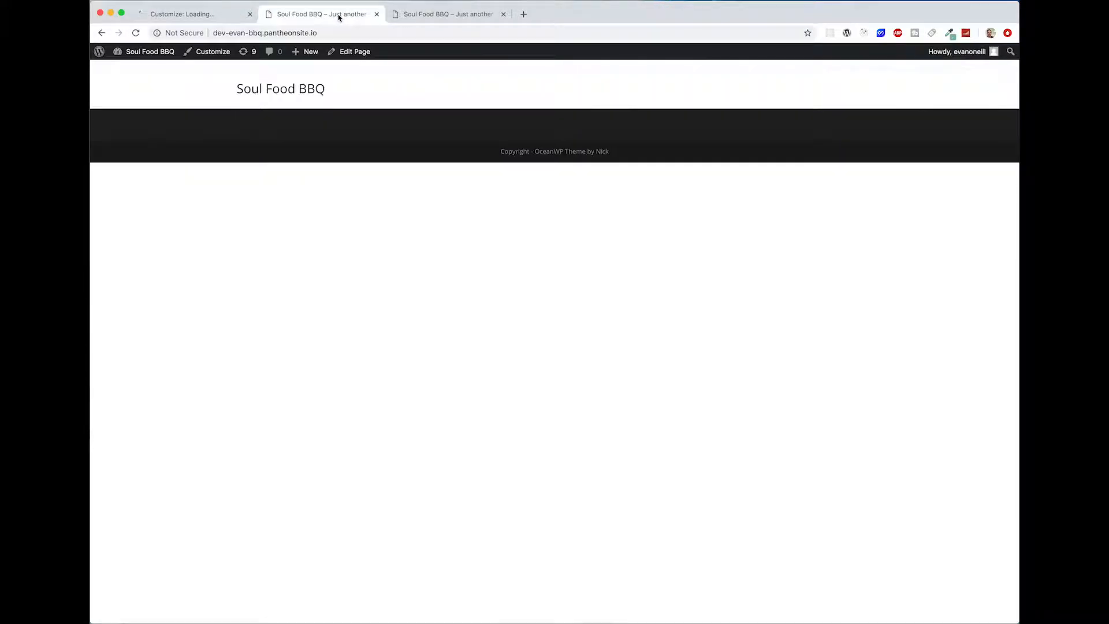
pyautogui.moveTo(265, 68); pyautogui.dragTo(733, 221)
pyautogui.click(733, 220)
pyautogui.click(210, 19)
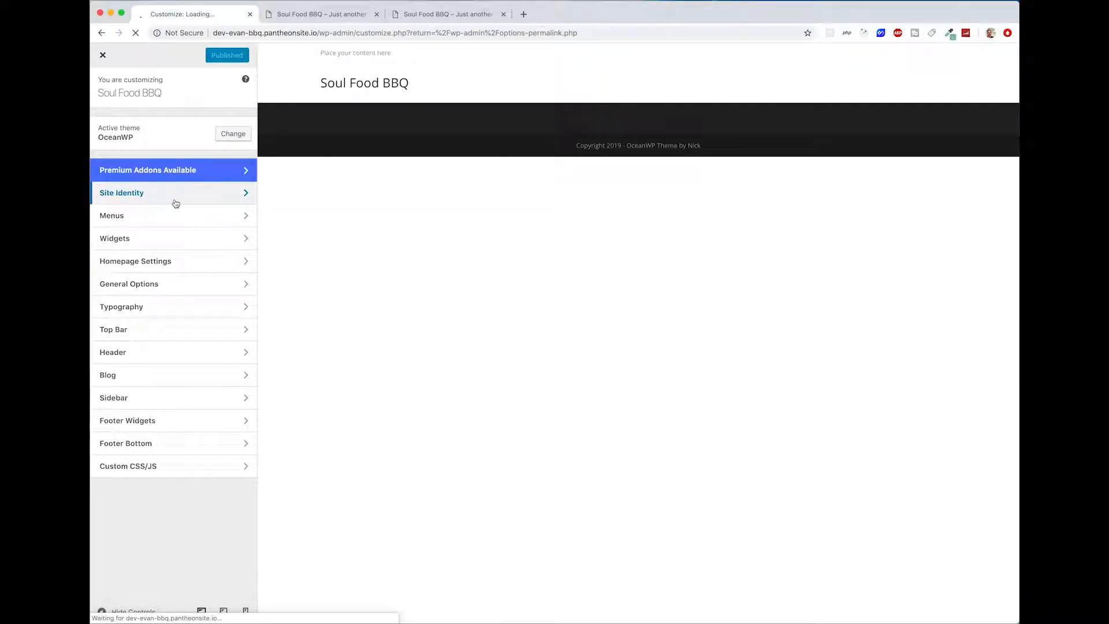
# Step: Set the tagline in Site Identity to "#1 BBQ On The East Coast" and publish the change
pyautogui.click(176, 203)
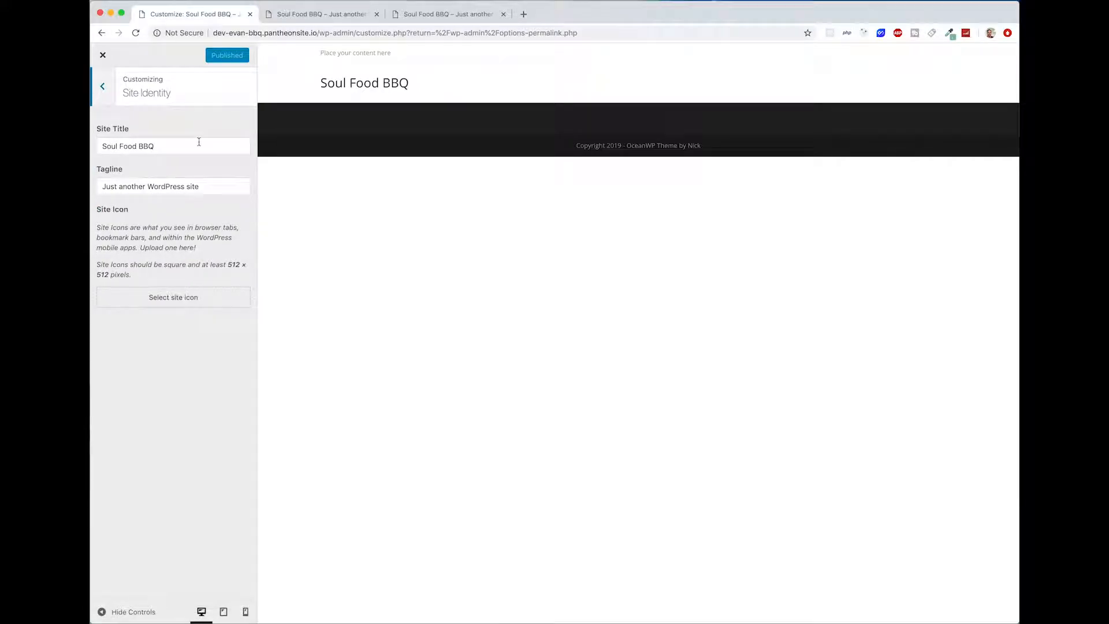
pyautogui.tripleClick(213, 189)
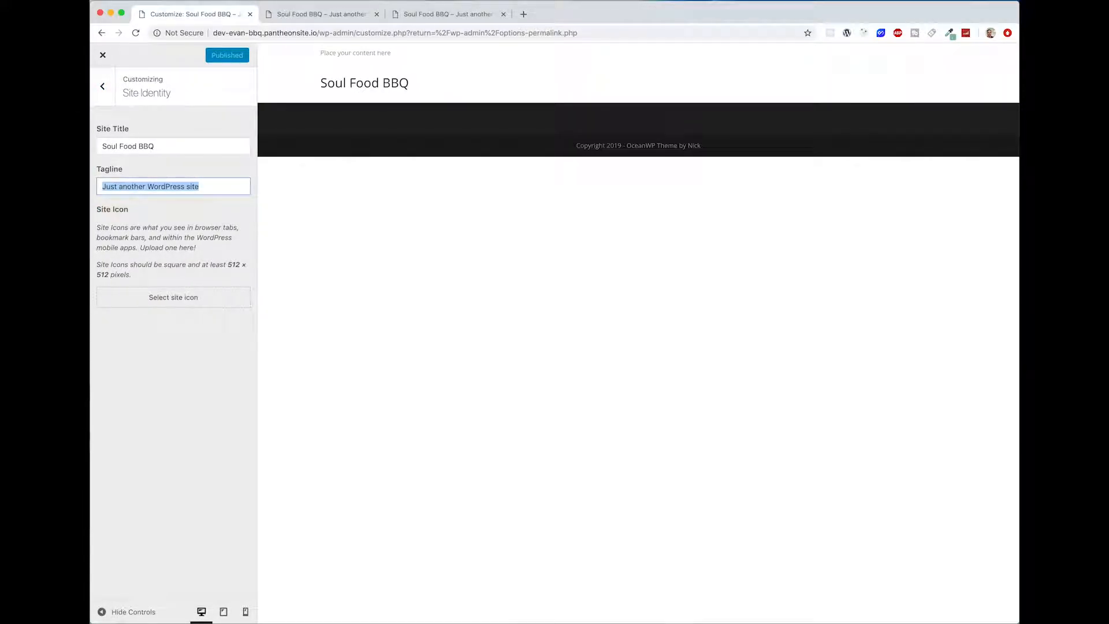
pyautogui.write('#1 BBQ On The East Coast')
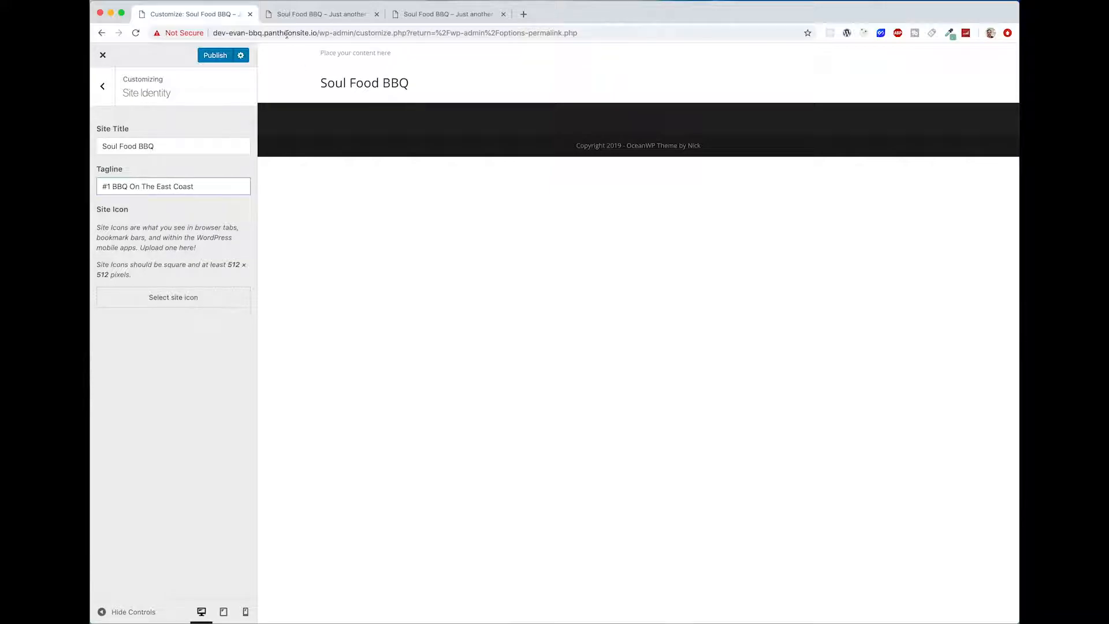
pyautogui.click(214, 55)
# Step: Reload the live front page and check the tagline in its browser title
pyautogui.click(309, 15)
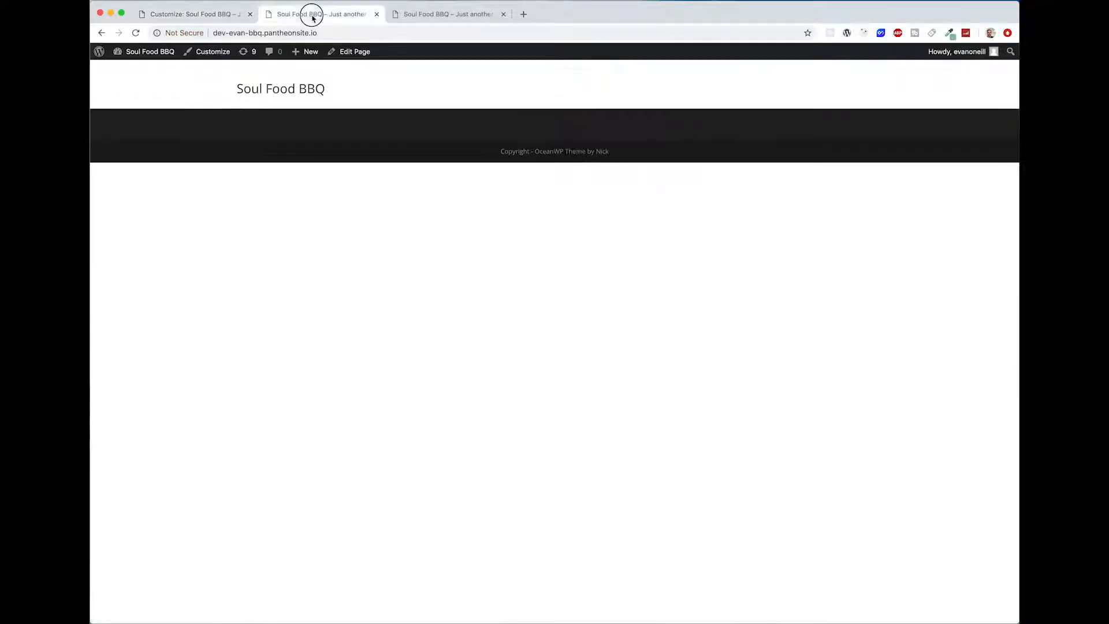
pyautogui.click(135, 33)
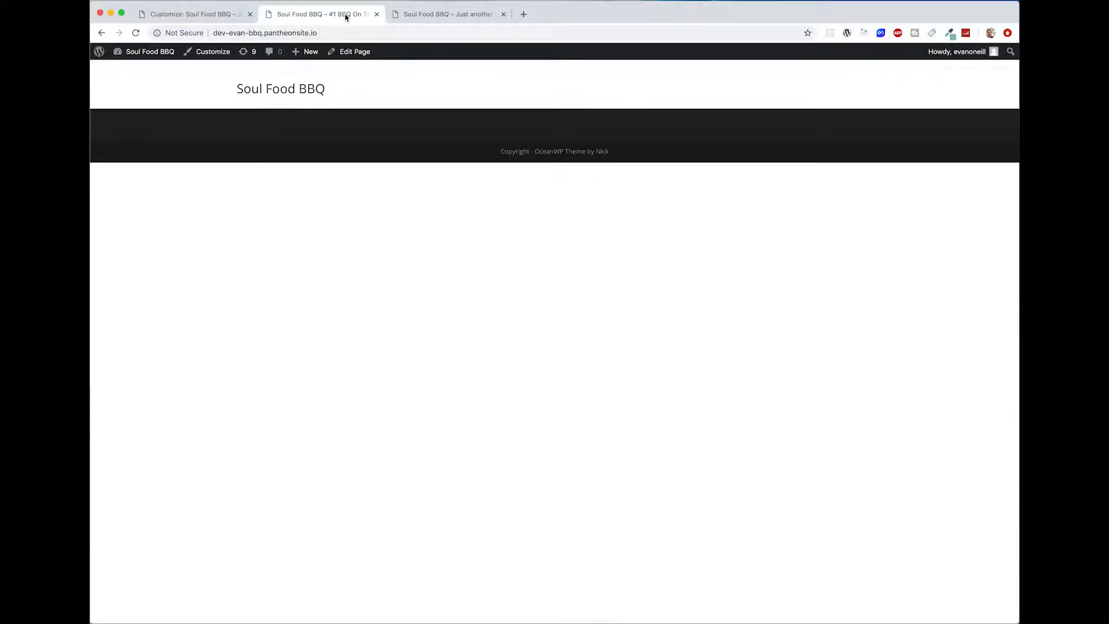
pyautogui.click(205, 15)
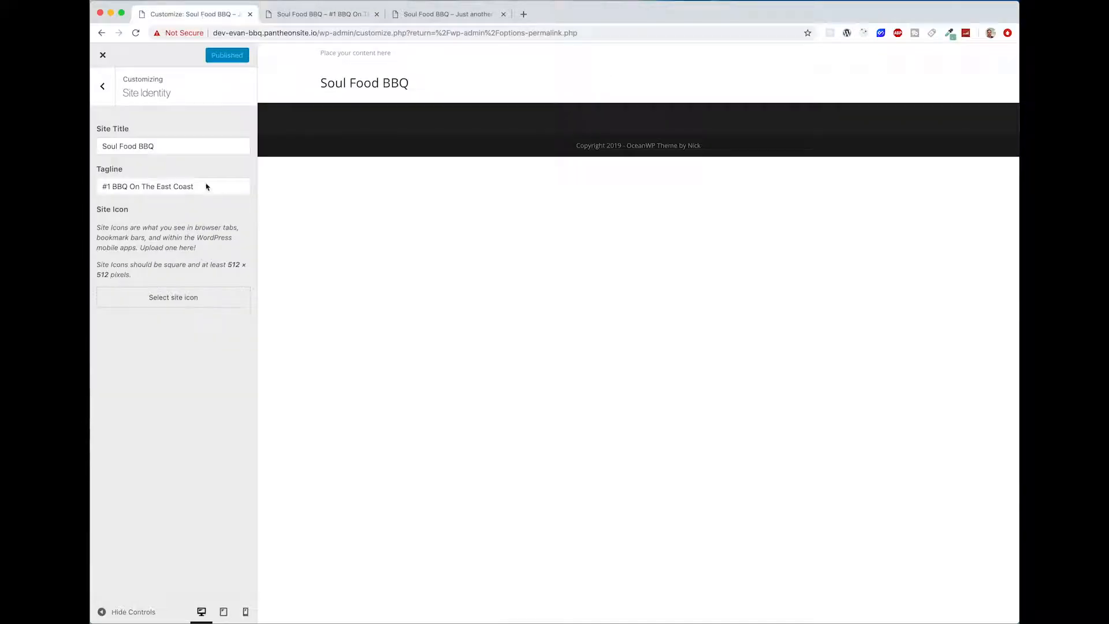
# Step: Disable the top bar in the Customizer's general Top Bar options
pyautogui.click(111, 81)
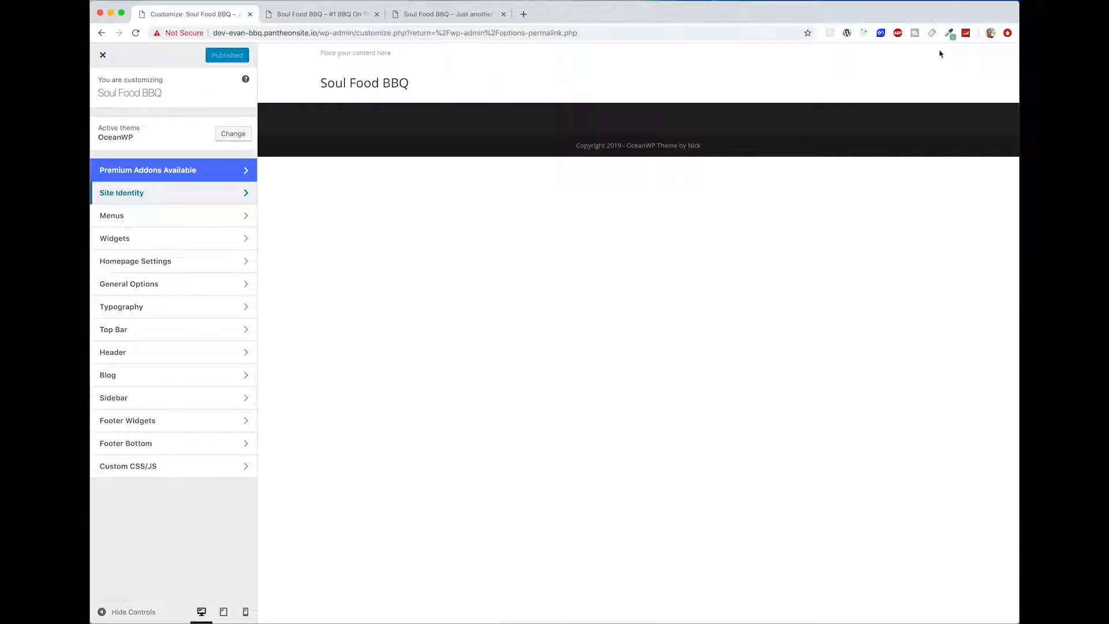
pyautogui.click(121, 328)
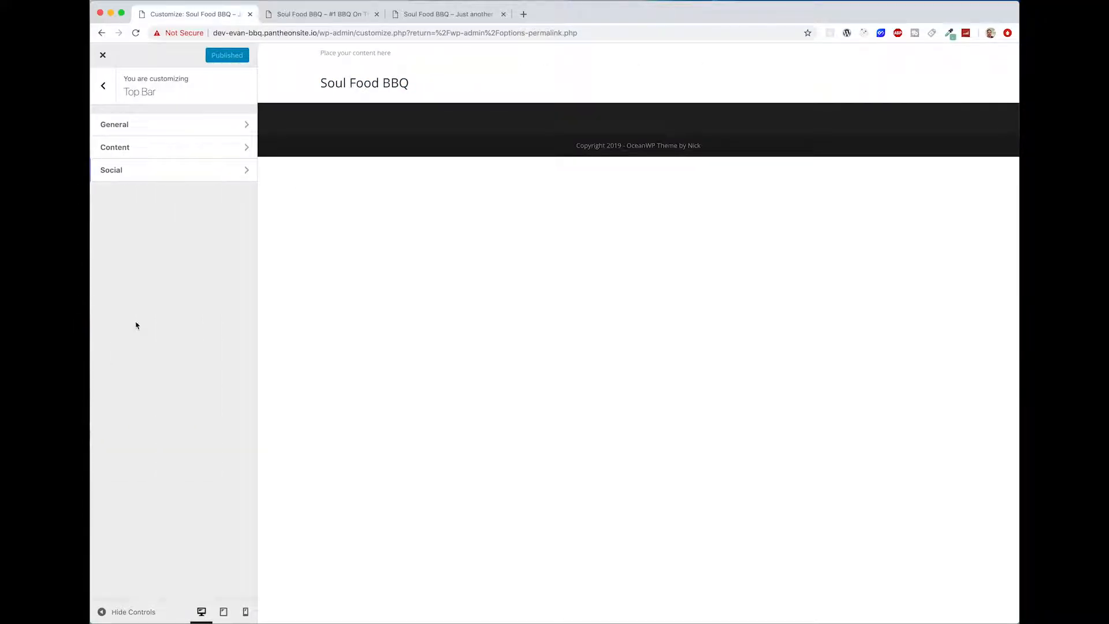
pyautogui.click(124, 120)
pyautogui.click(108, 124)
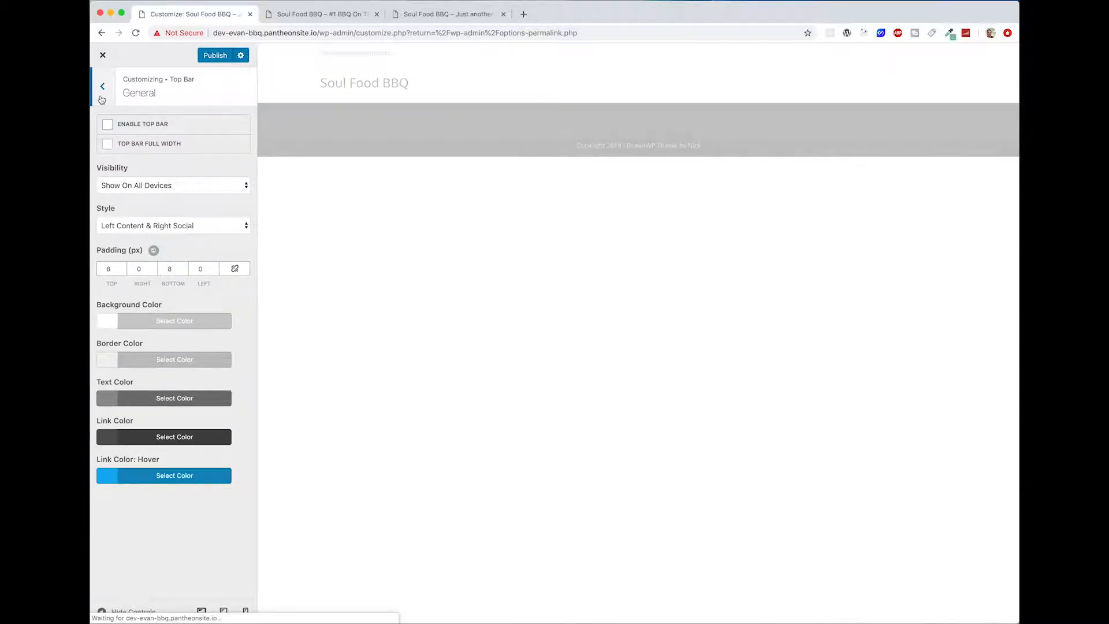
pyautogui.click(102, 98)
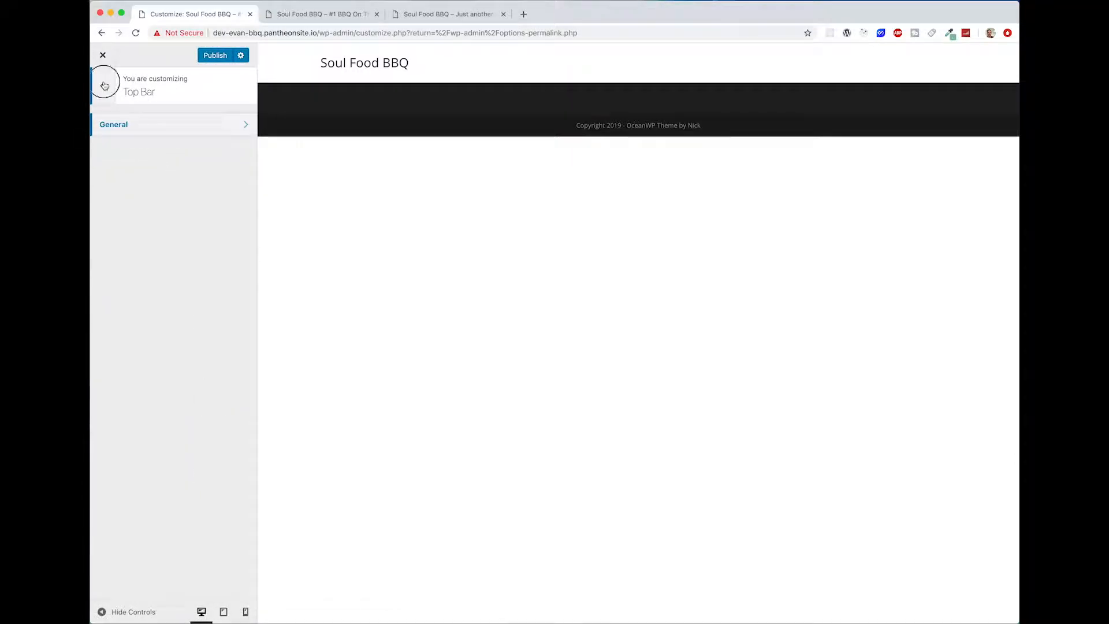
pyautogui.click(104, 85)
# Step: Disable the footer widgets in the Customizer
pyautogui.click(185, 422)
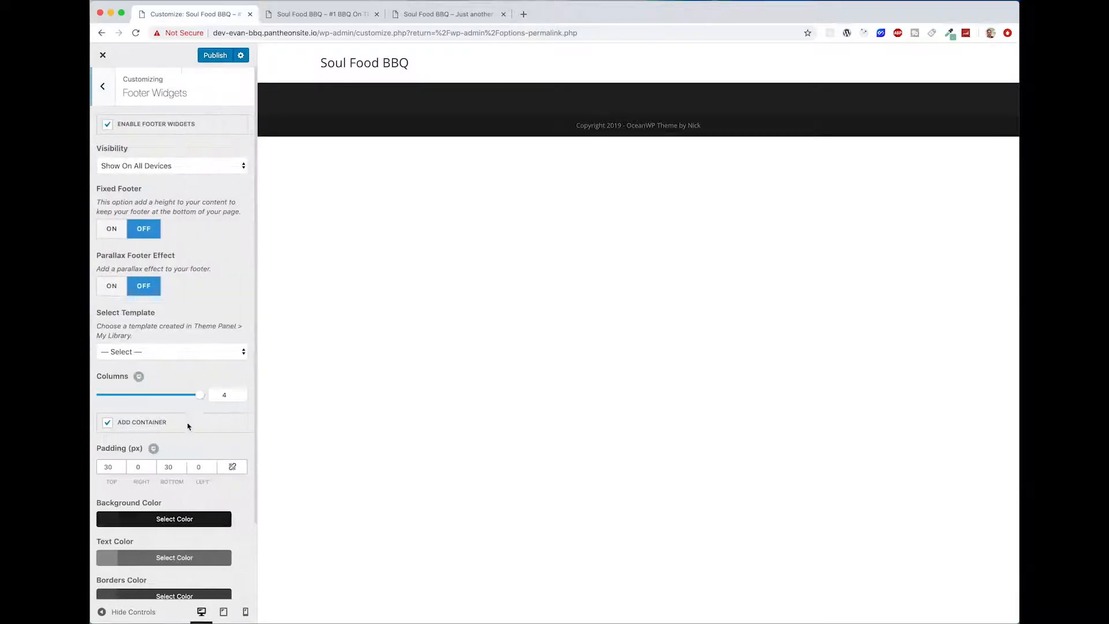
pyautogui.click(107, 125)
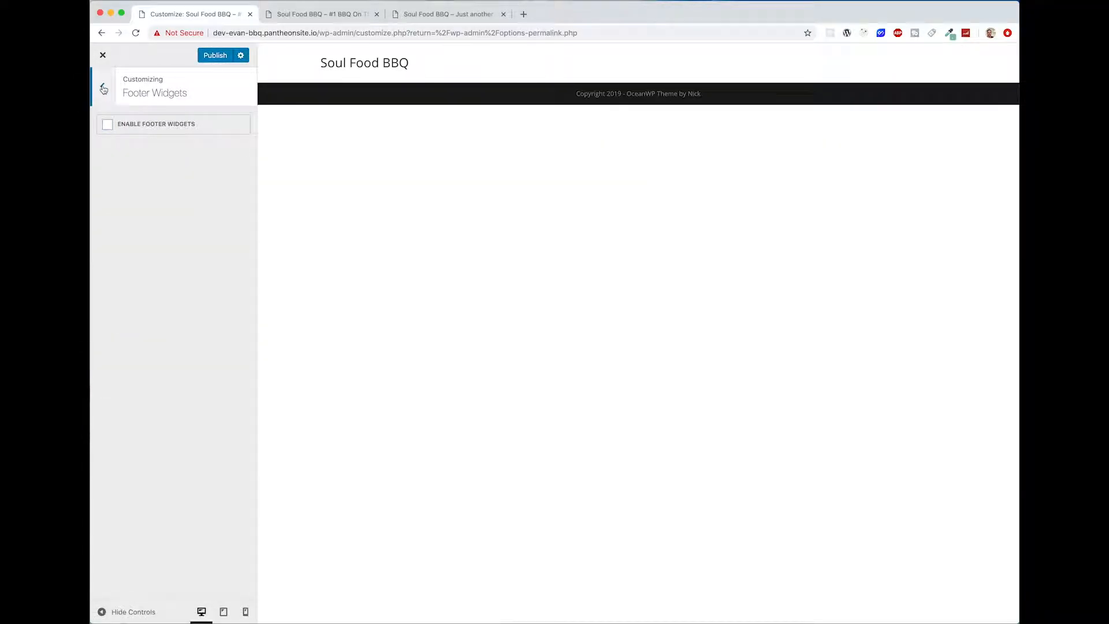
pyautogui.click(103, 86)
# Step: Disable the footer bottom area in the Customizer
pyautogui.click(227, 446)
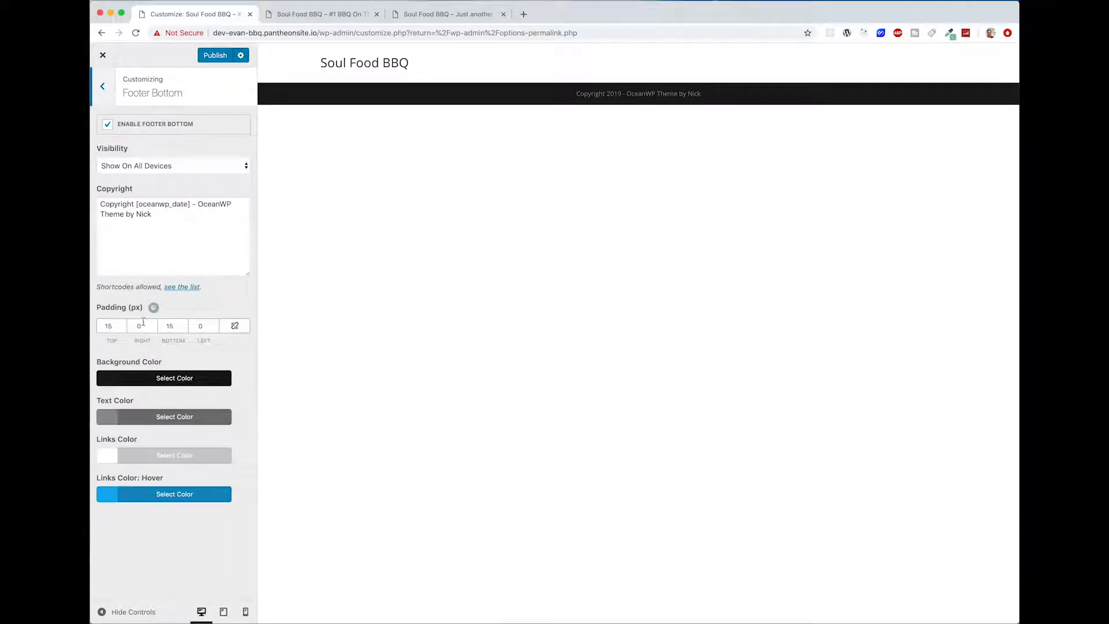
pyautogui.click(107, 125)
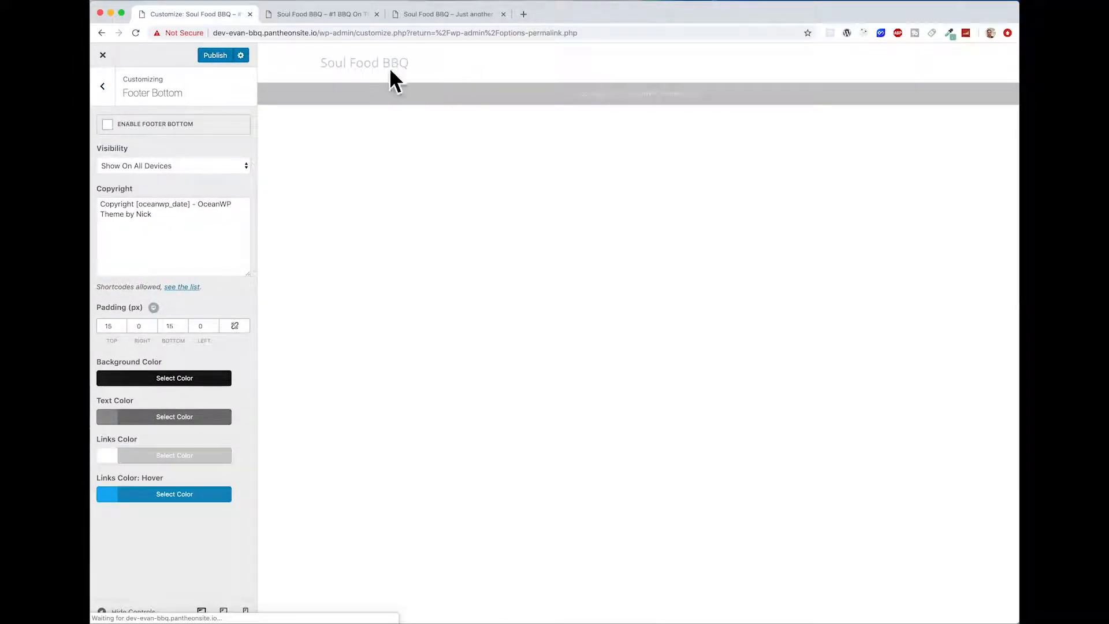
pyautogui.click(102, 86)
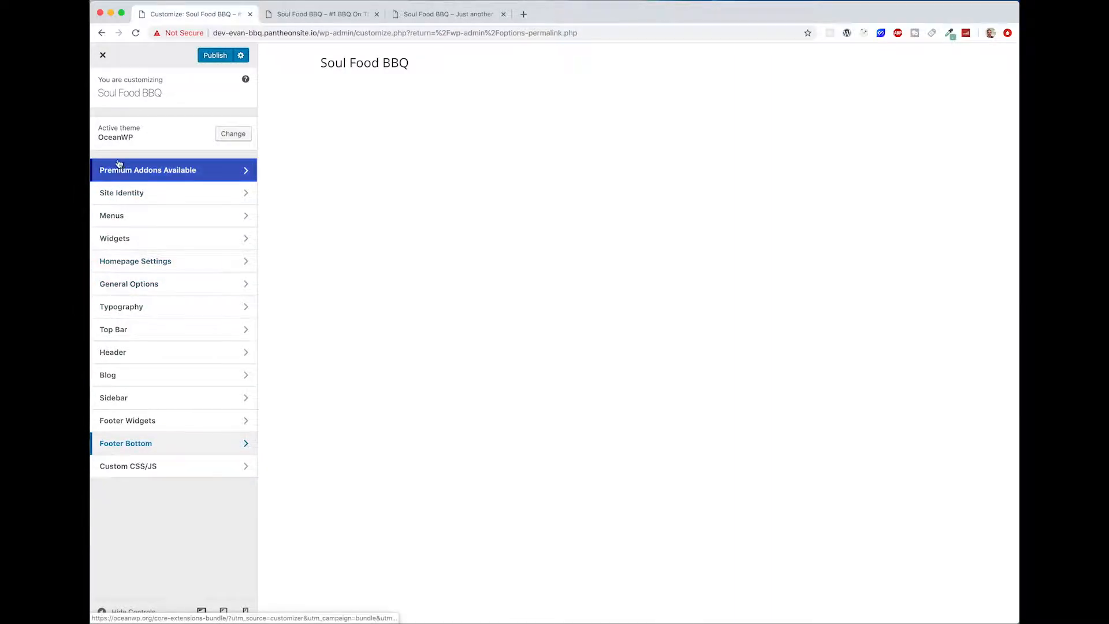
# Step: Set the header's general style to Transparent with a height of 0 px and disable the header's bottom border
pyautogui.click(173, 350)
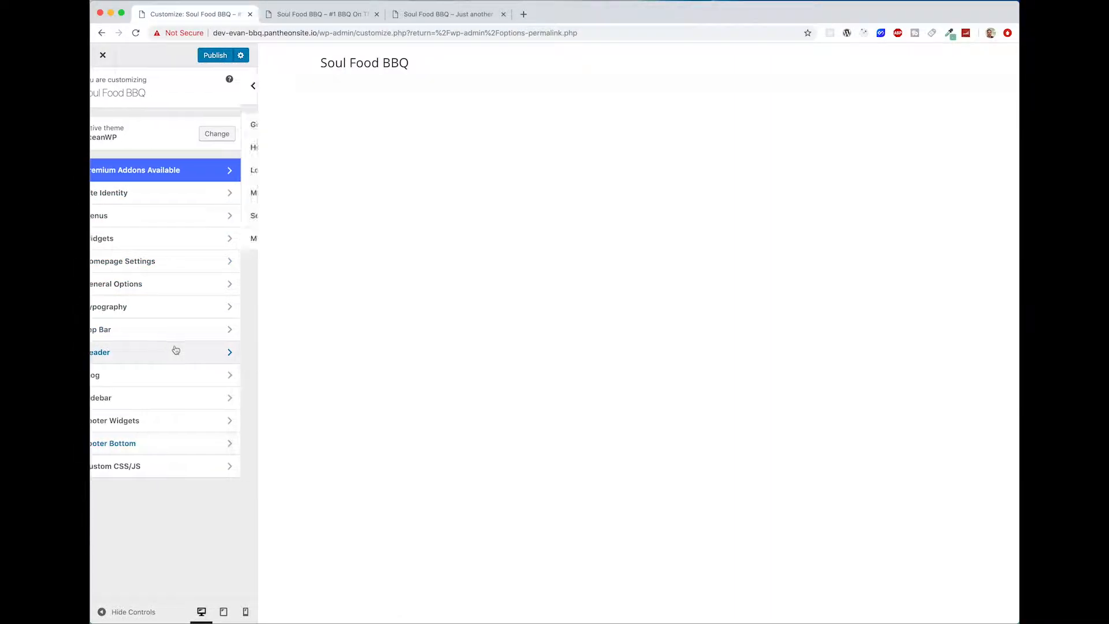
pyautogui.click(217, 122)
pyautogui.click(211, 153)
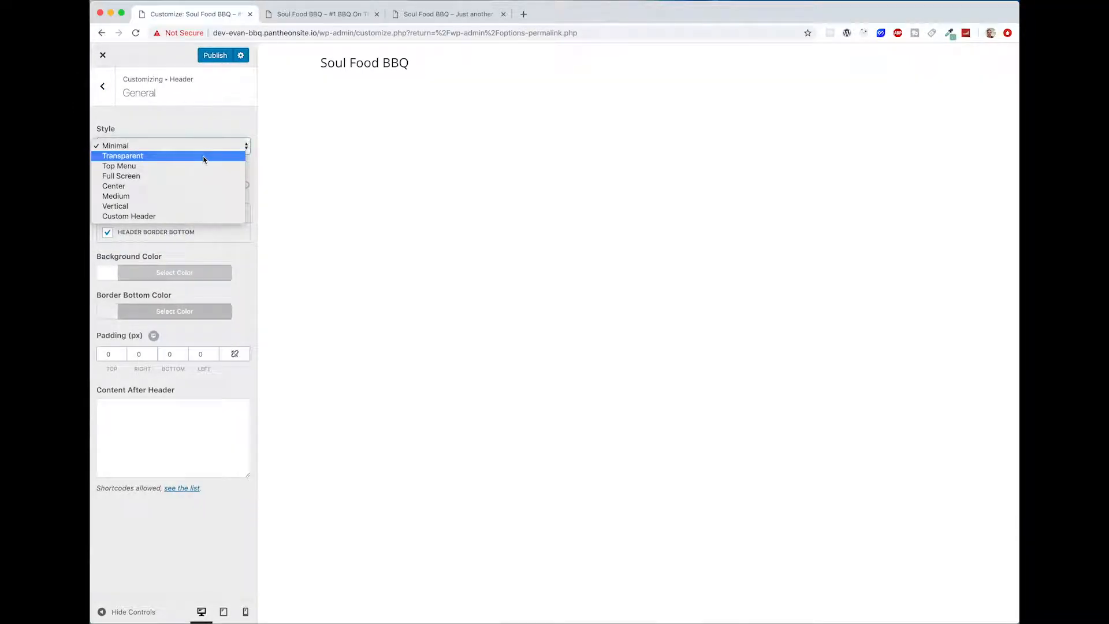
pyautogui.click(202, 155)
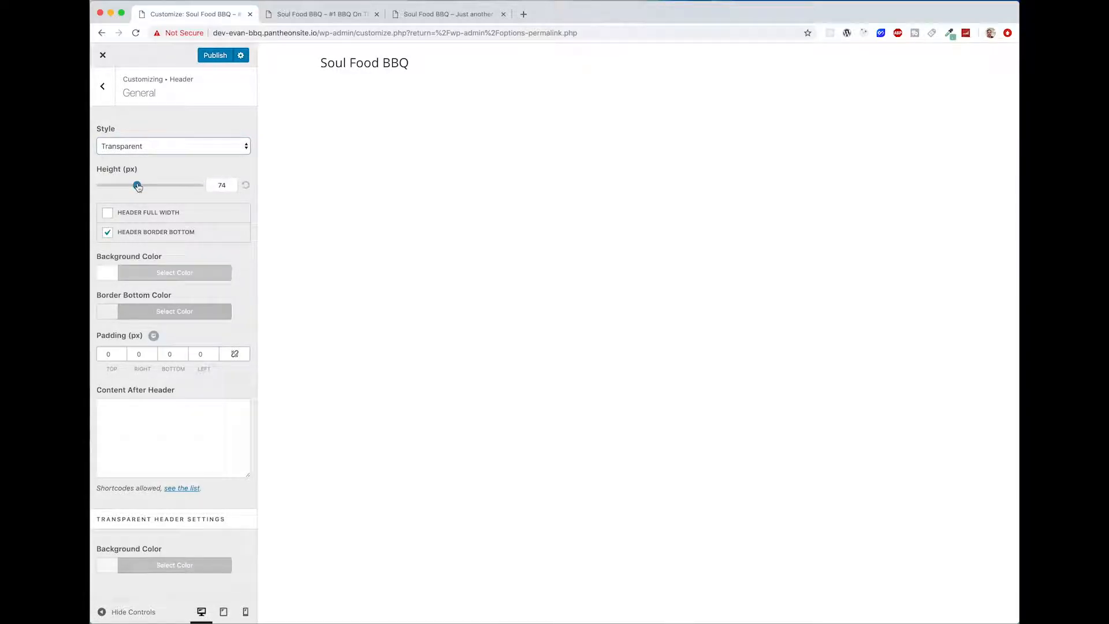
pyautogui.moveTo(137, 185); pyautogui.dragTo(101, 185)
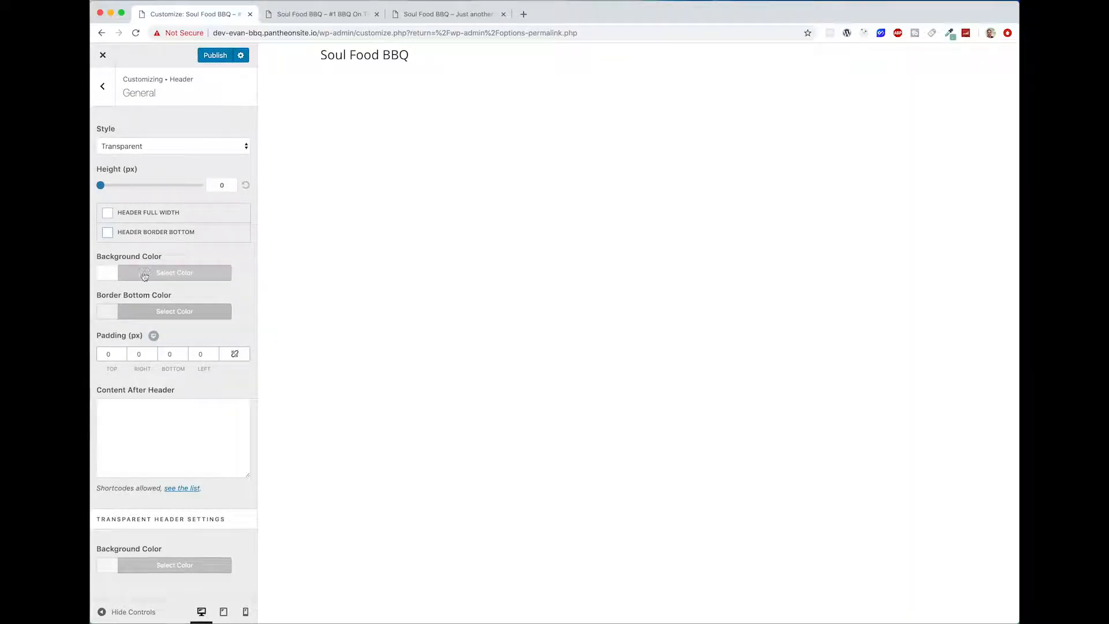
# Step: Set the main header background colour's opacity to 0
pyautogui.click(152, 566)
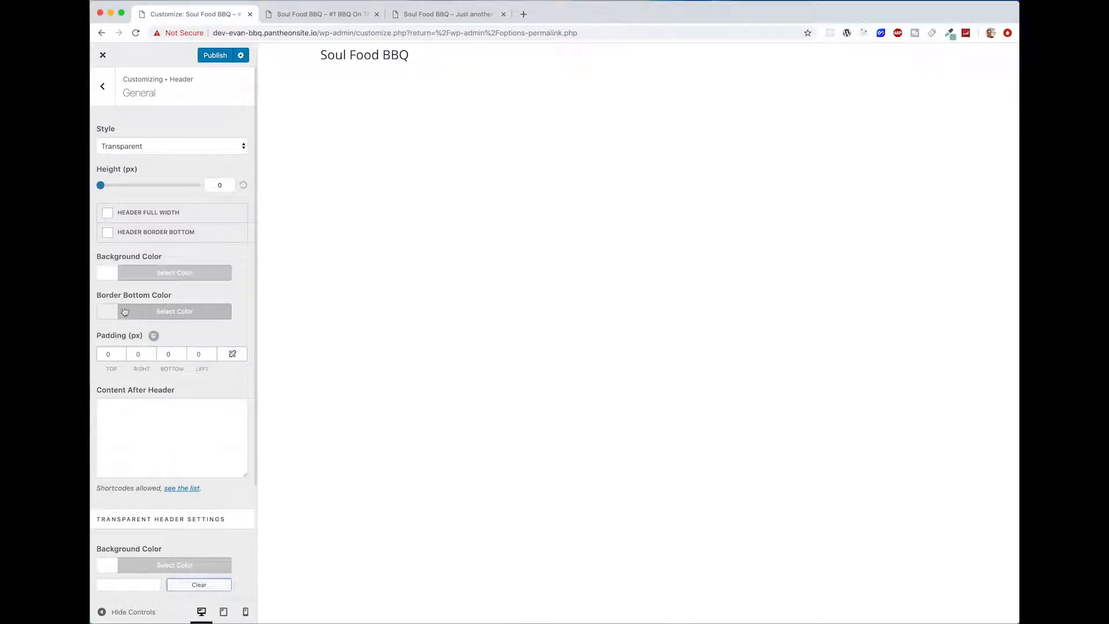
pyautogui.click(136, 274)
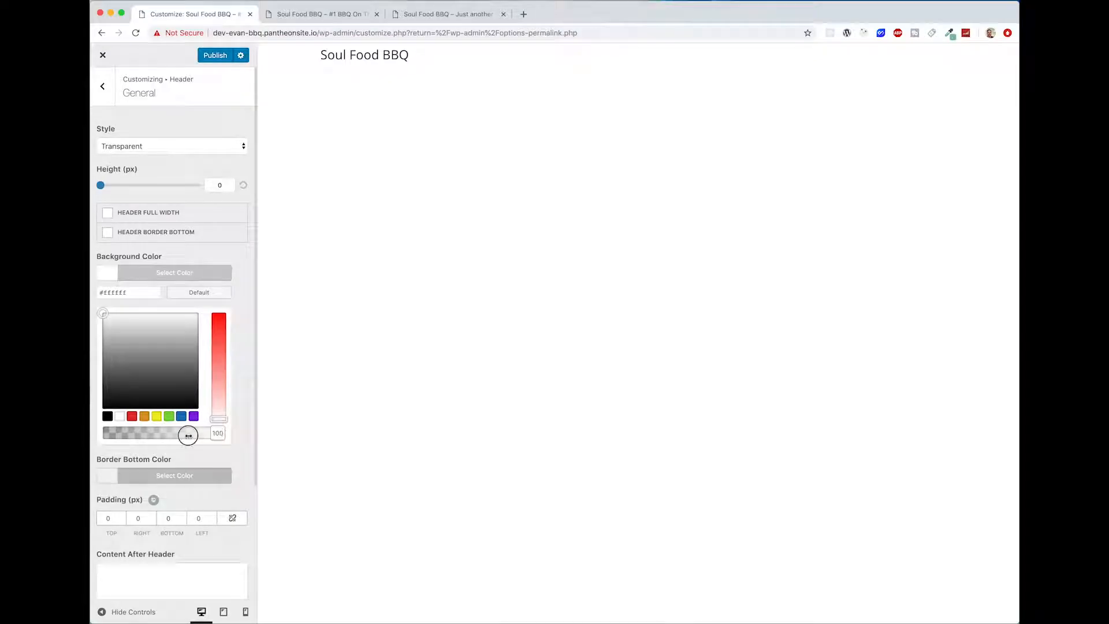
pyautogui.moveTo(188, 436); pyautogui.dragTo(110, 434)
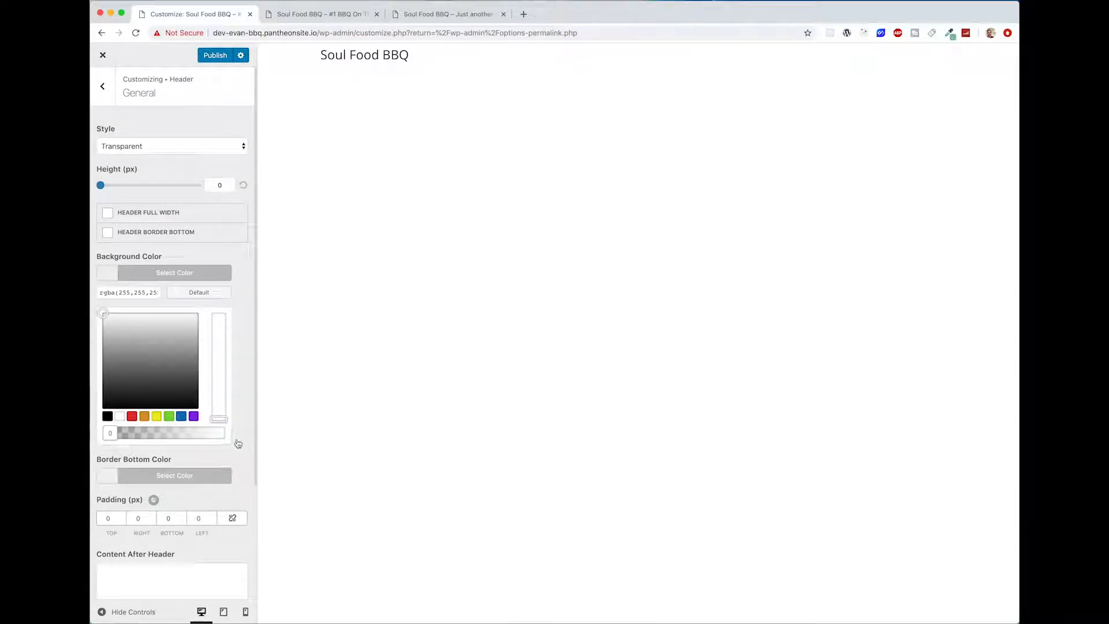
pyautogui.click(207, 273)
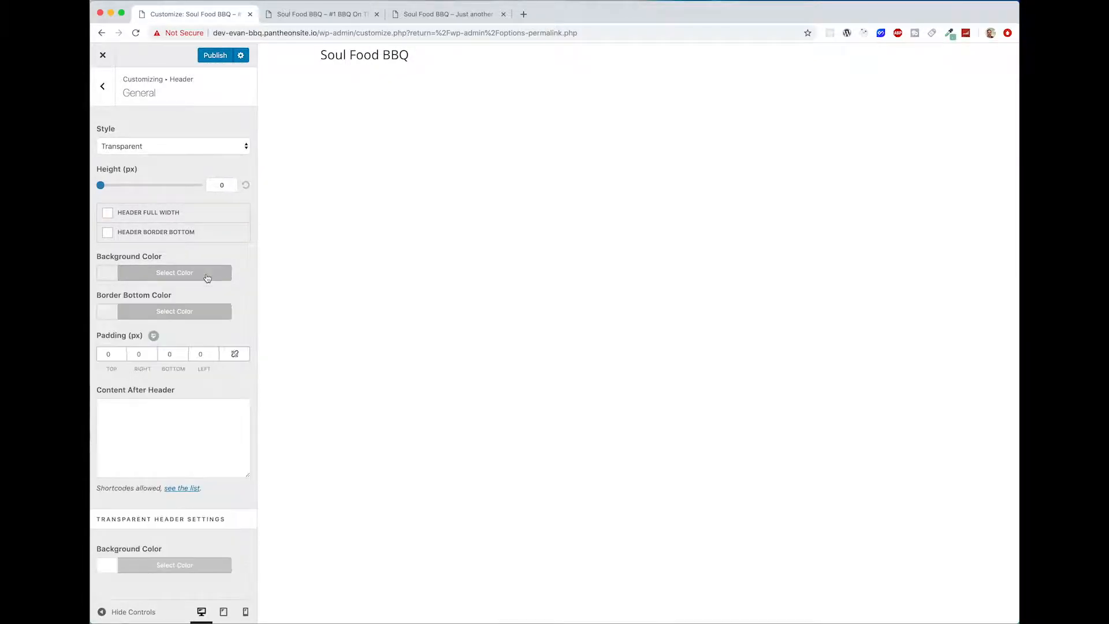
pyautogui.click(205, 274)
pyautogui.moveTo(139, 292); pyautogui.dragTo(203, 297)
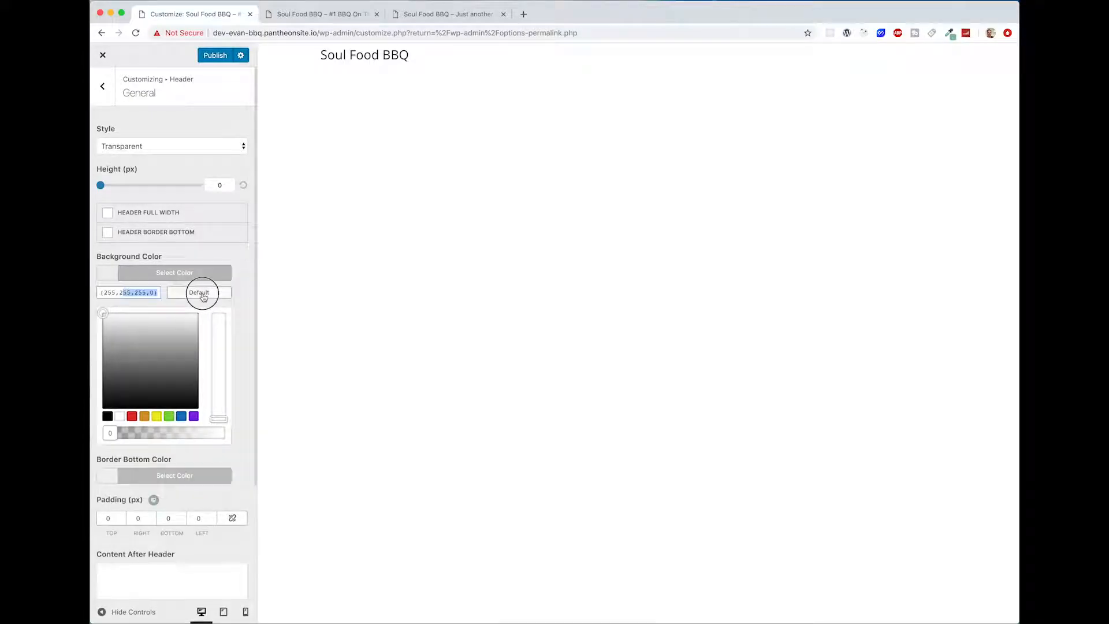
pyautogui.click(139, 295)
pyautogui.moveTo(100, 433); pyautogui.dragTo(303, 443)
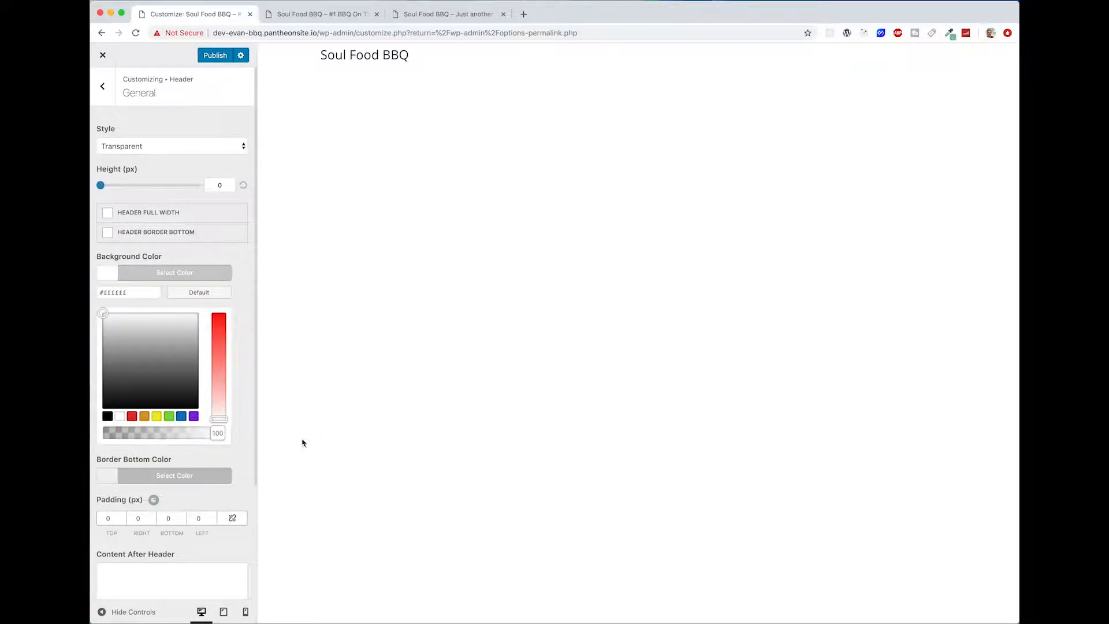
pyautogui.moveTo(216, 433); pyautogui.dragTo(92, 433)
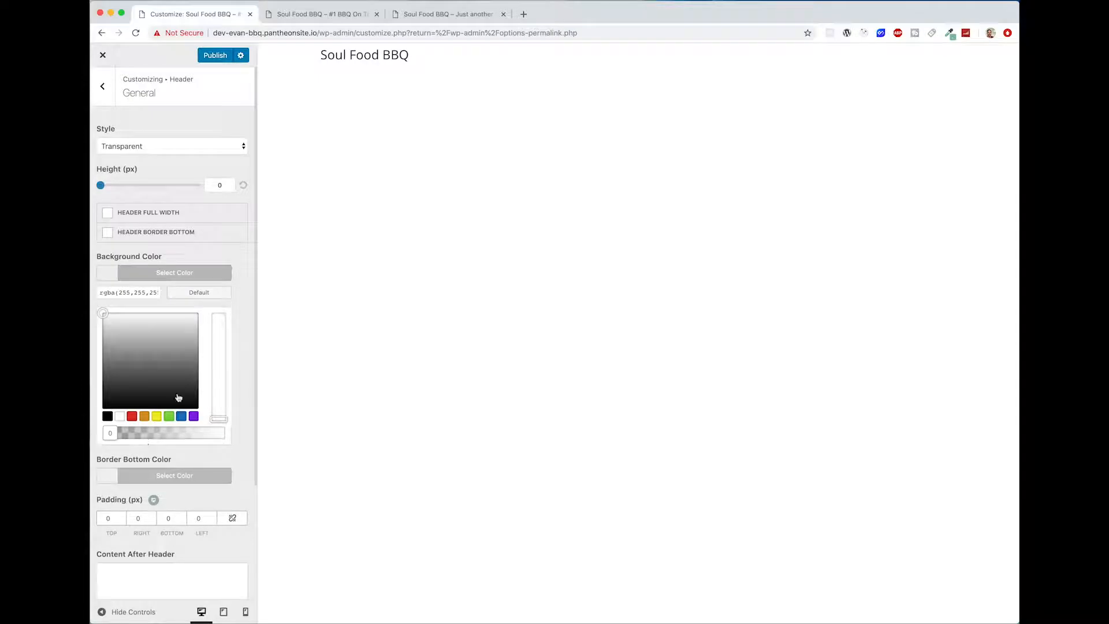
pyautogui.click(247, 411)
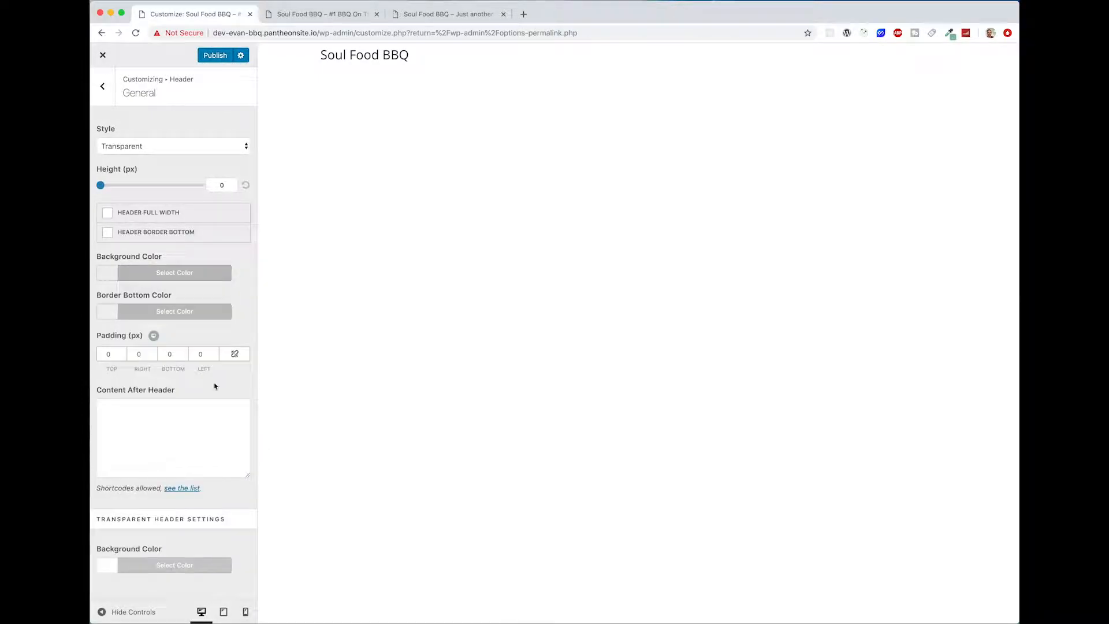
# Step: Set the background colour in the Transparent Header Settings to white with 0 opacity
pyautogui.click(211, 562)
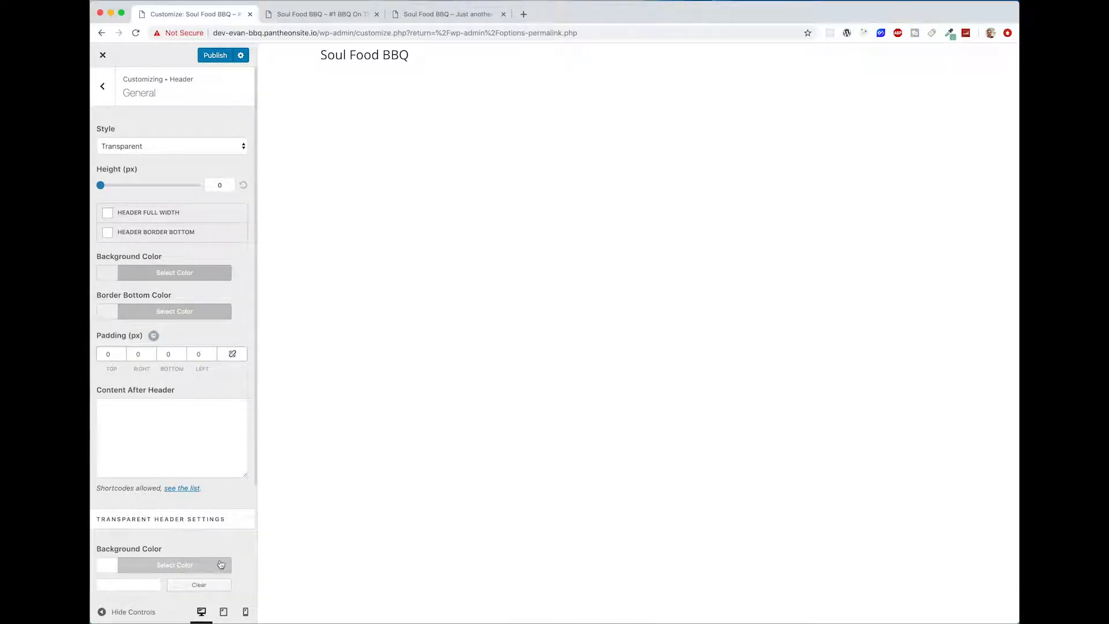
pyautogui.click(133, 568)
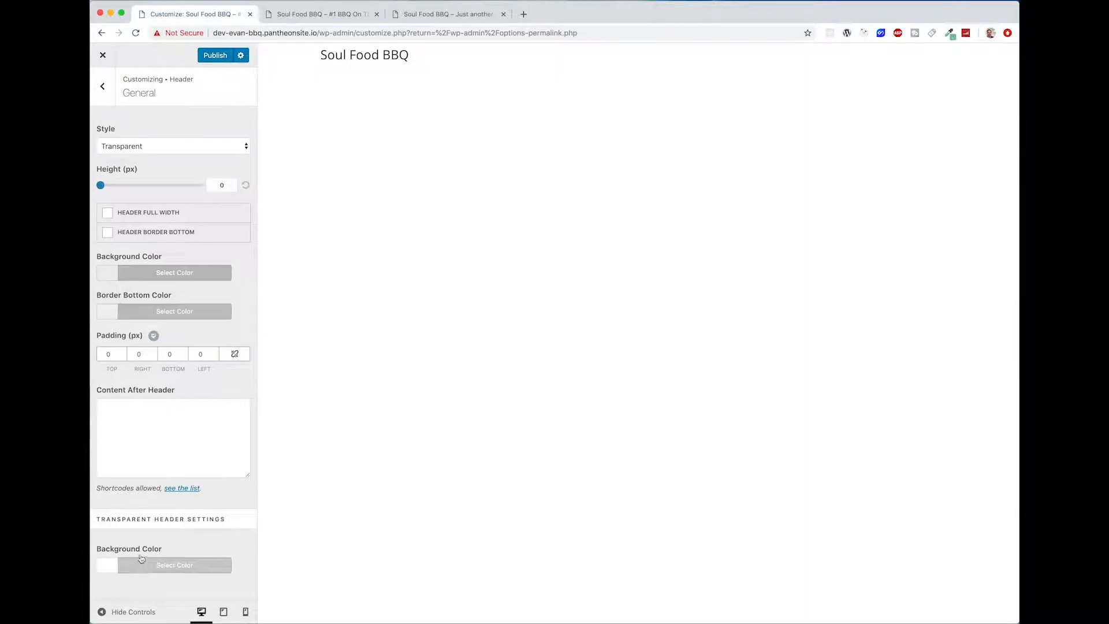
pyautogui.click(141, 560)
pyautogui.scroll(-3, 174, 520)
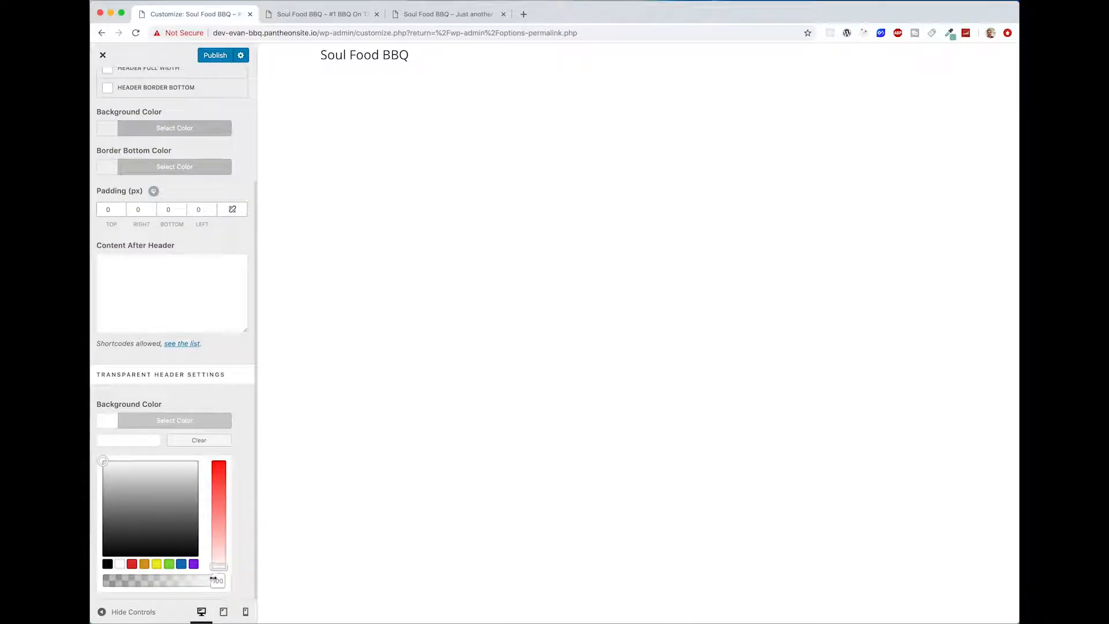
pyautogui.moveTo(212, 579); pyautogui.dragTo(110, 581)
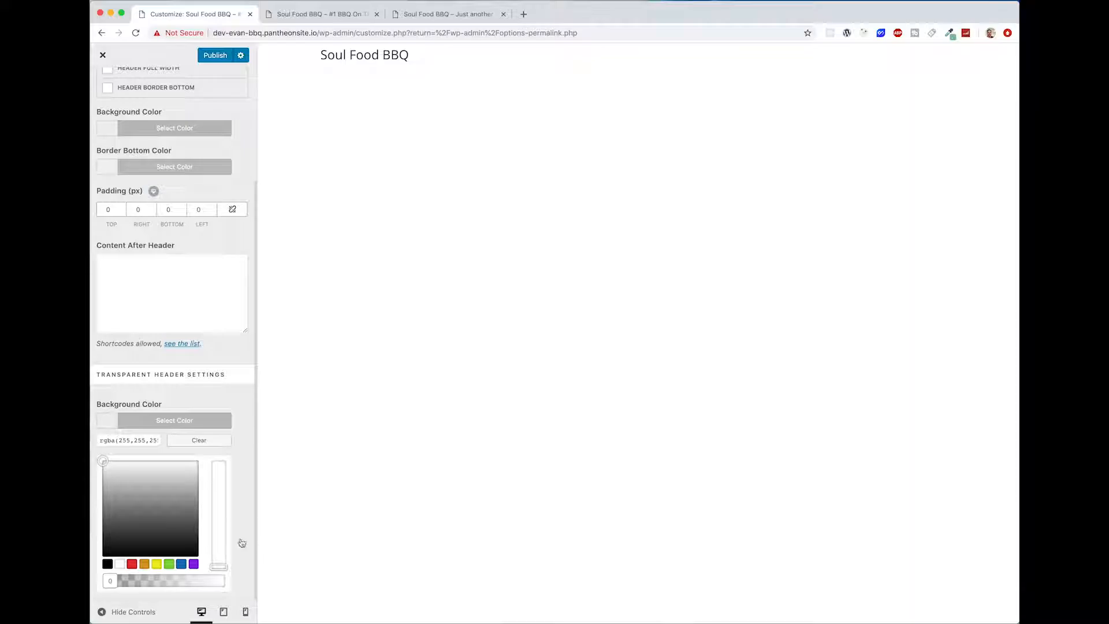
pyautogui.scroll(3, 237, 543)
pyautogui.scroll(-3, 238, 543)
pyautogui.scroll(3, 238, 541)
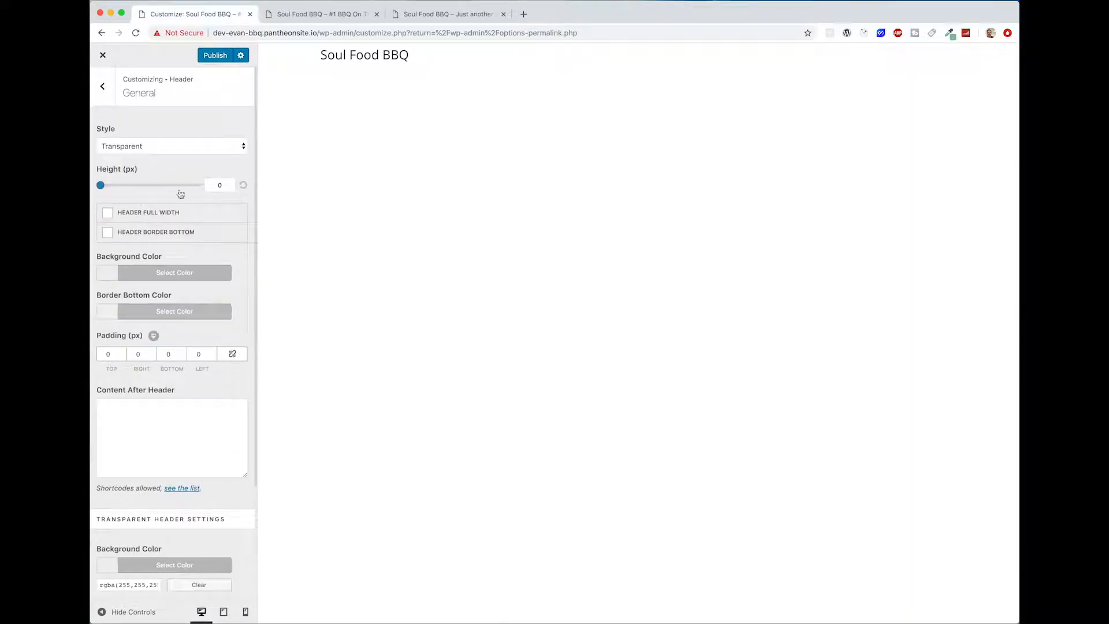
# Step: Set the header logo's text colour to white with 0 opacity and publish the changes
pyautogui.click(102, 86)
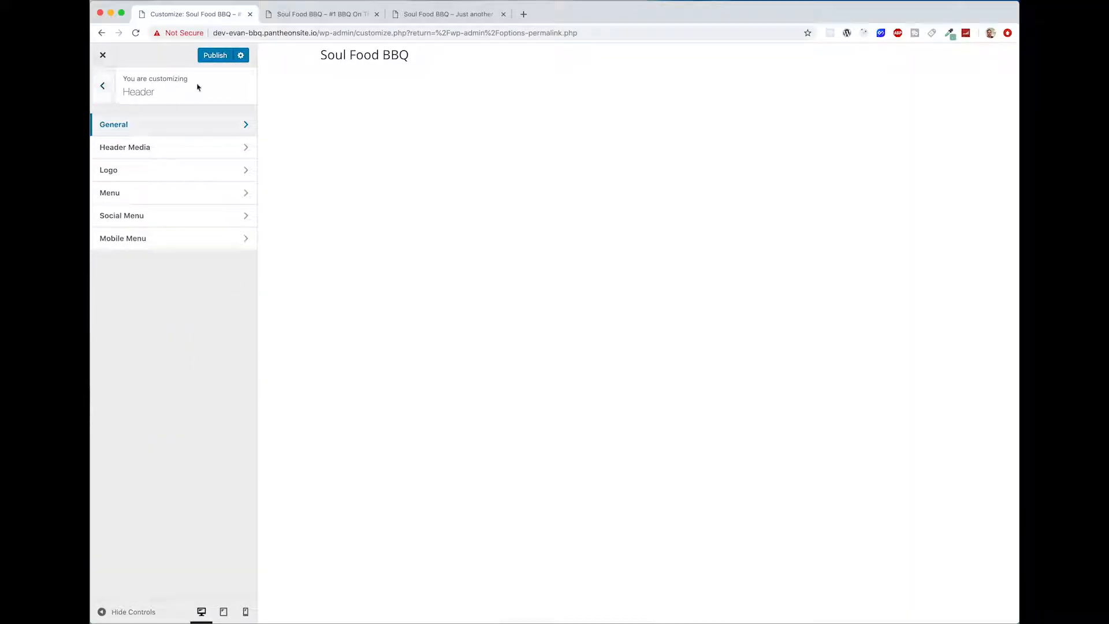
pyautogui.click(159, 170)
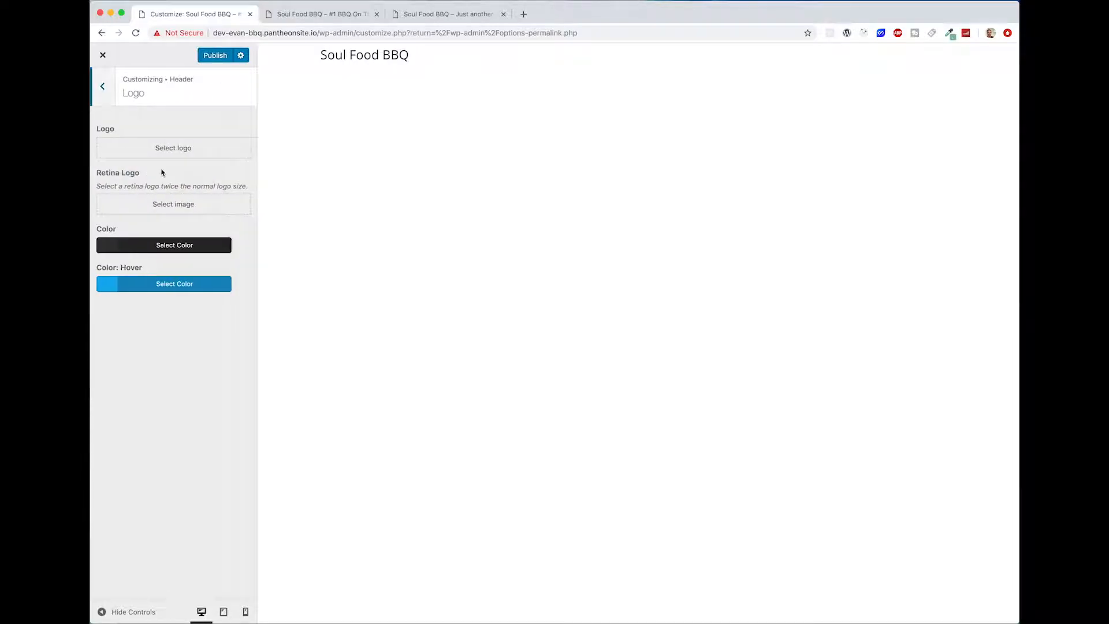
pyautogui.click(163, 248)
pyautogui.click(103, 285)
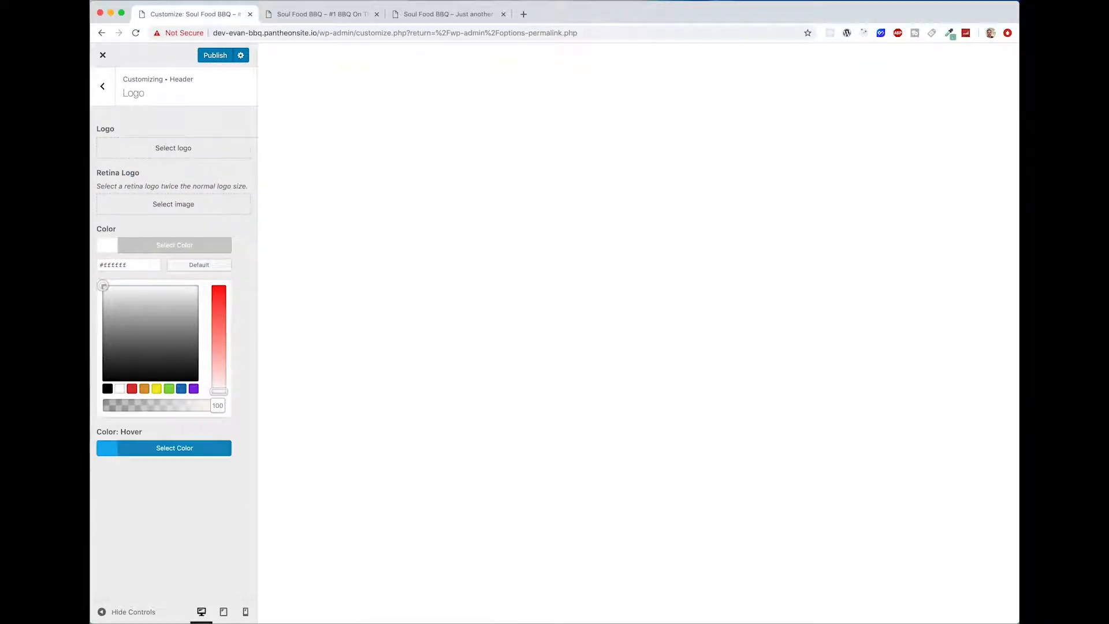
pyautogui.moveTo(215, 404); pyautogui.dragTo(110, 405)
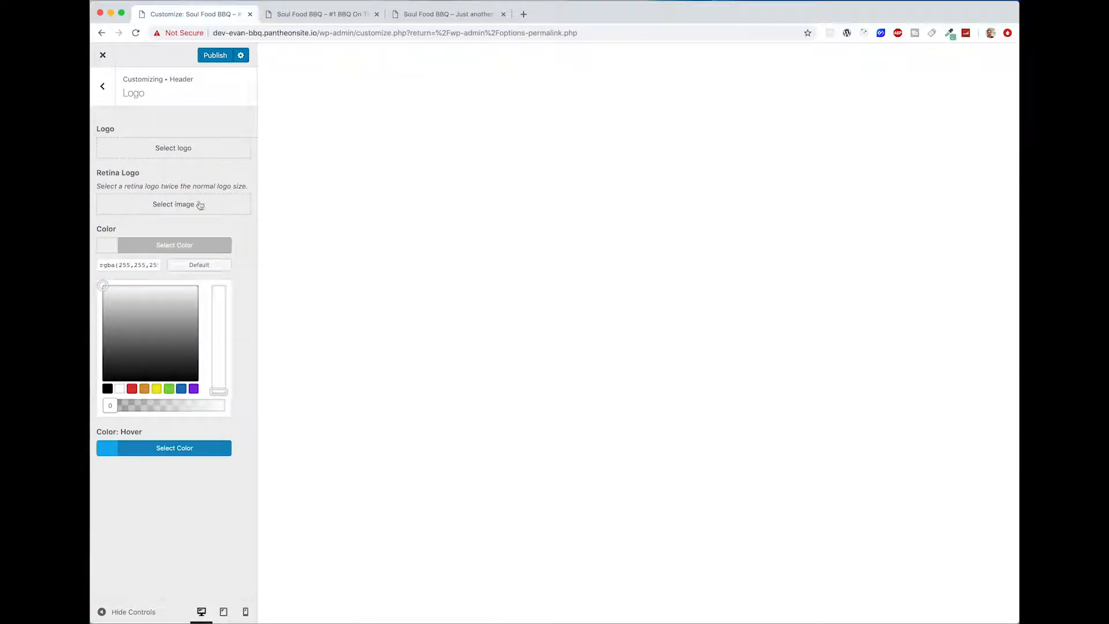
pyautogui.click(219, 54)
# Step: Reload the live front page and compare it with the finished Soul Food BBQ reference site
pyautogui.click(325, 12)
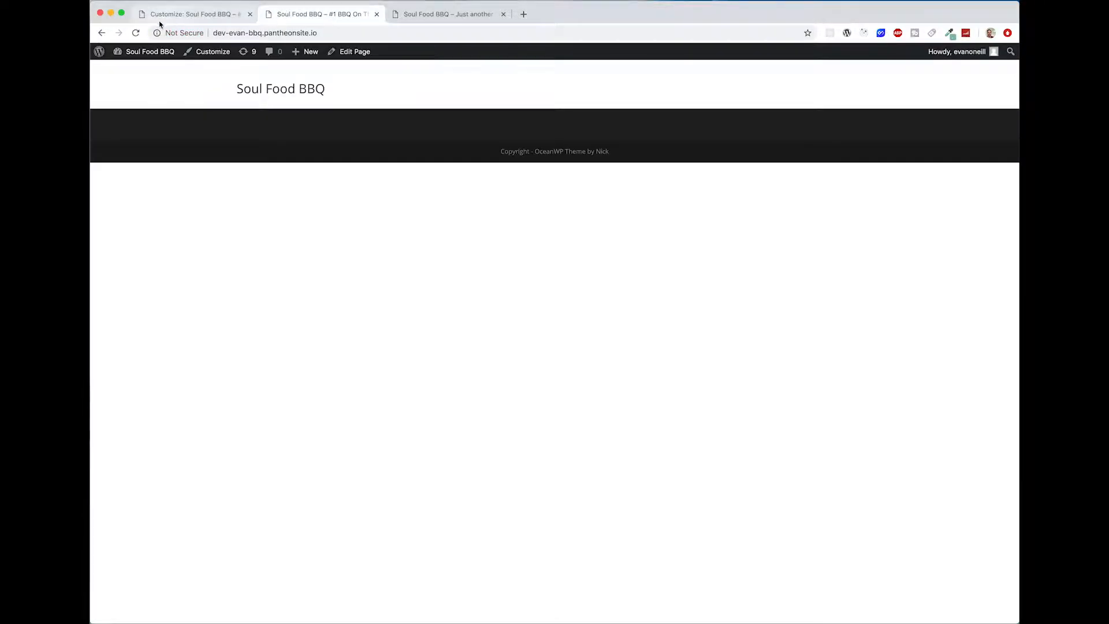
pyautogui.click(136, 33)
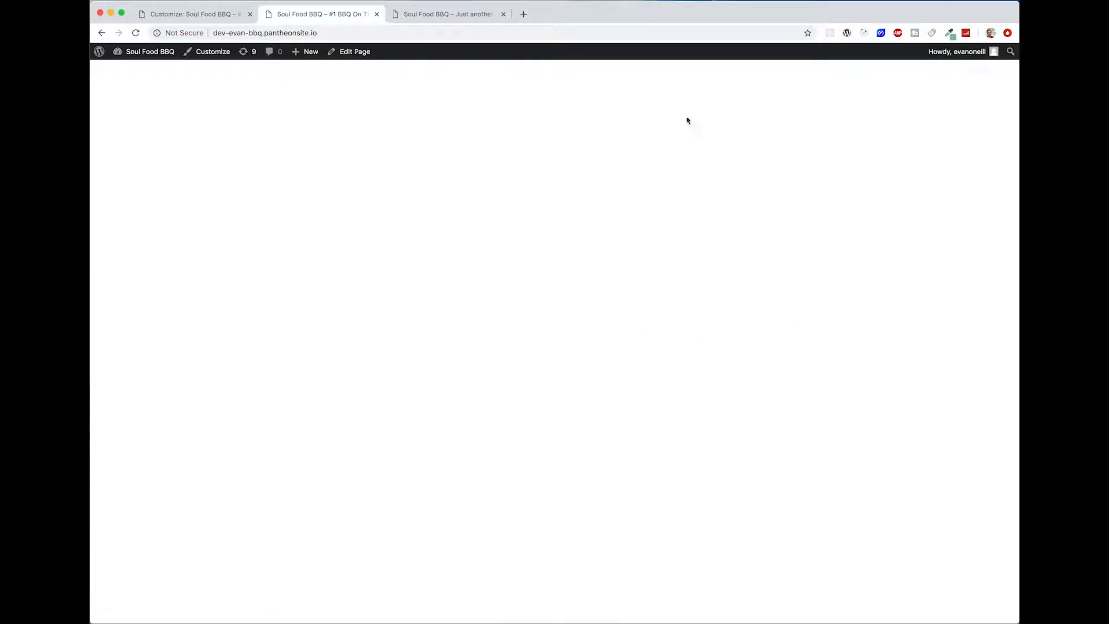
pyautogui.click(445, 15)
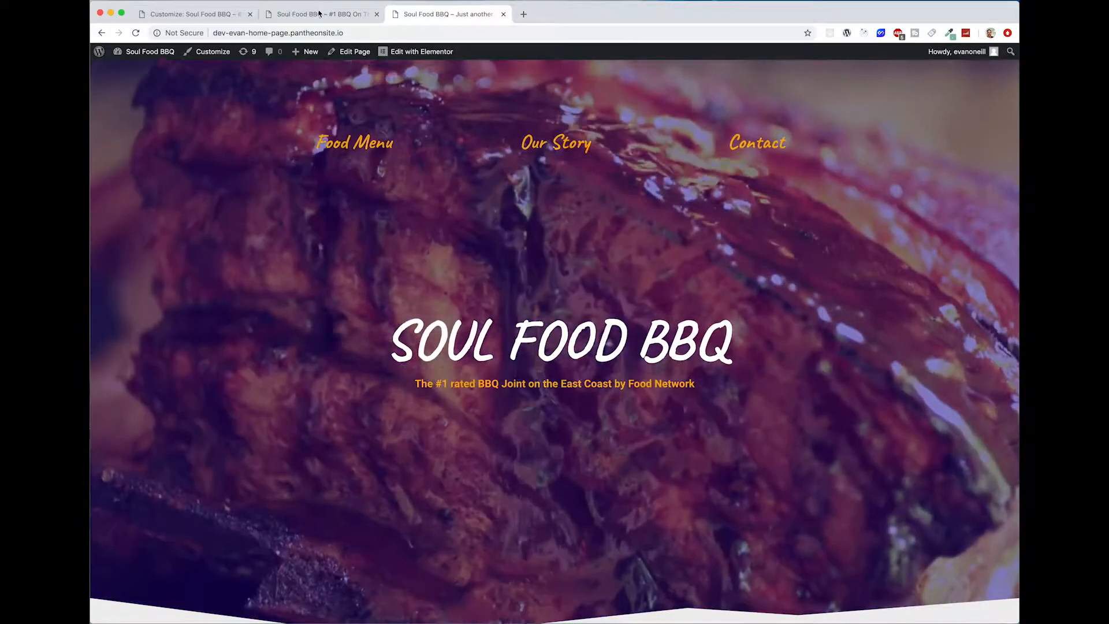
pyautogui.click(319, 14)
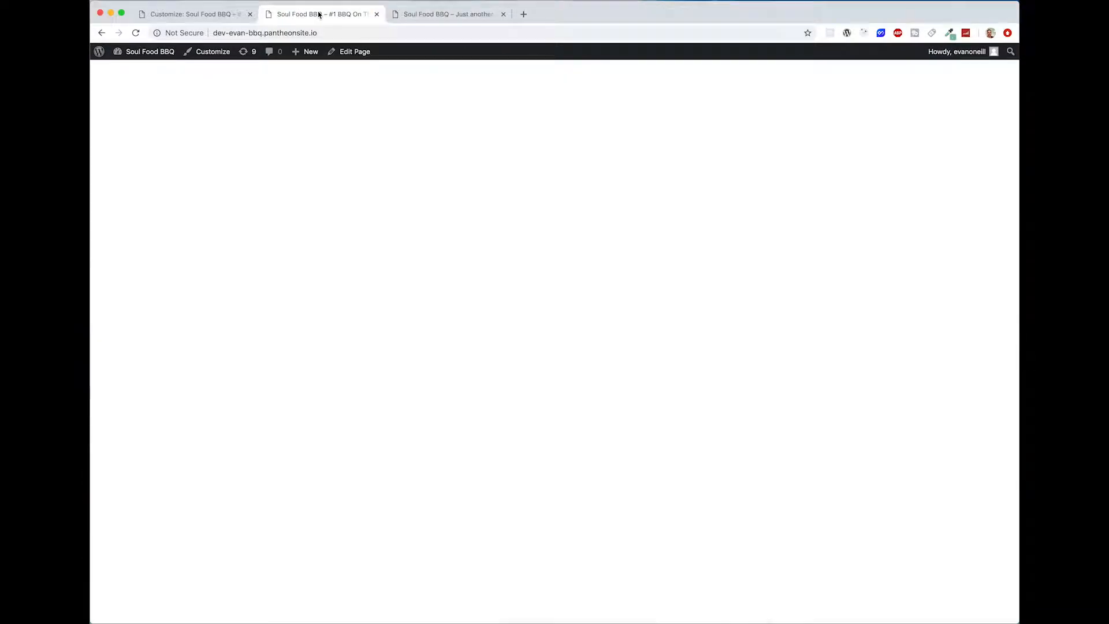
# Step: Leave the Customizer and open the Home page from the Pages list in the Elementor editor
pyautogui.click(202, 17)
pyautogui.click(99, 57)
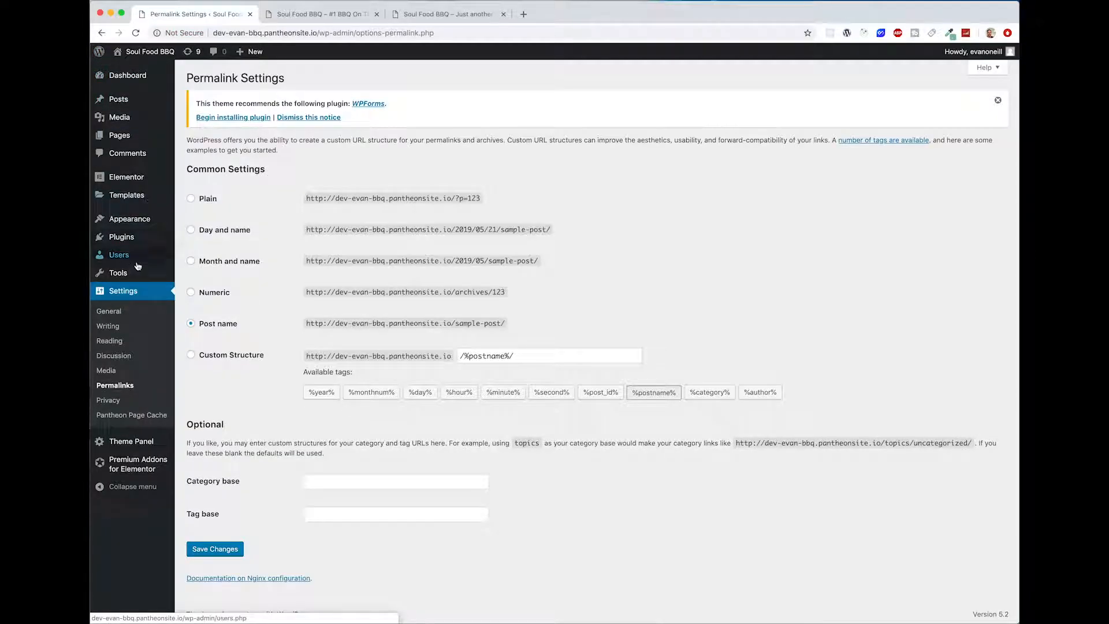
pyautogui.click(120, 137)
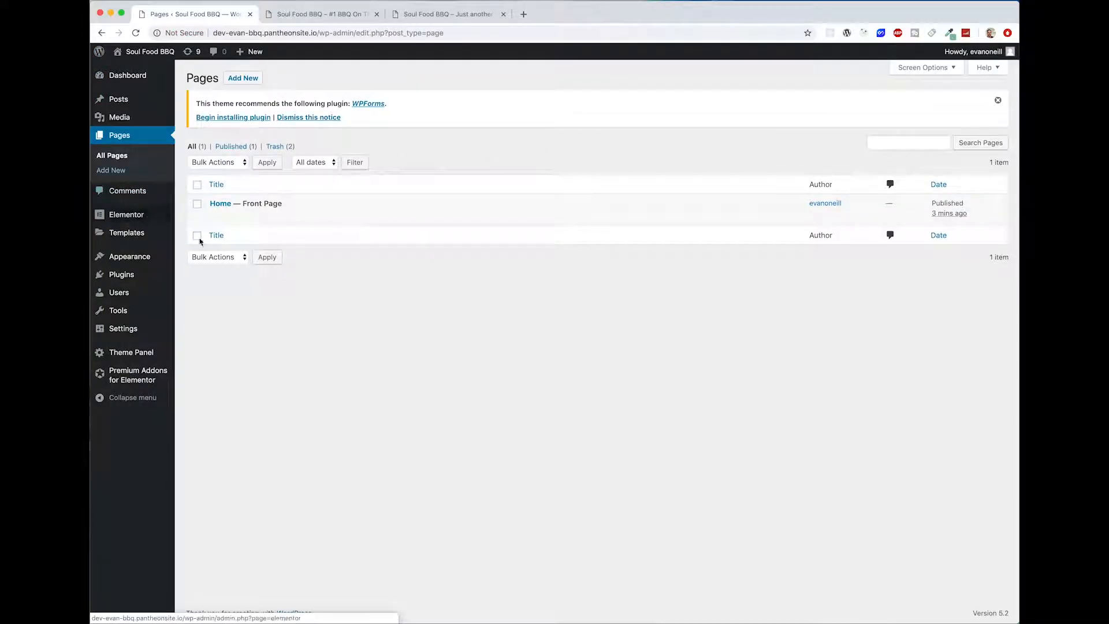
pyautogui.click(221, 209)
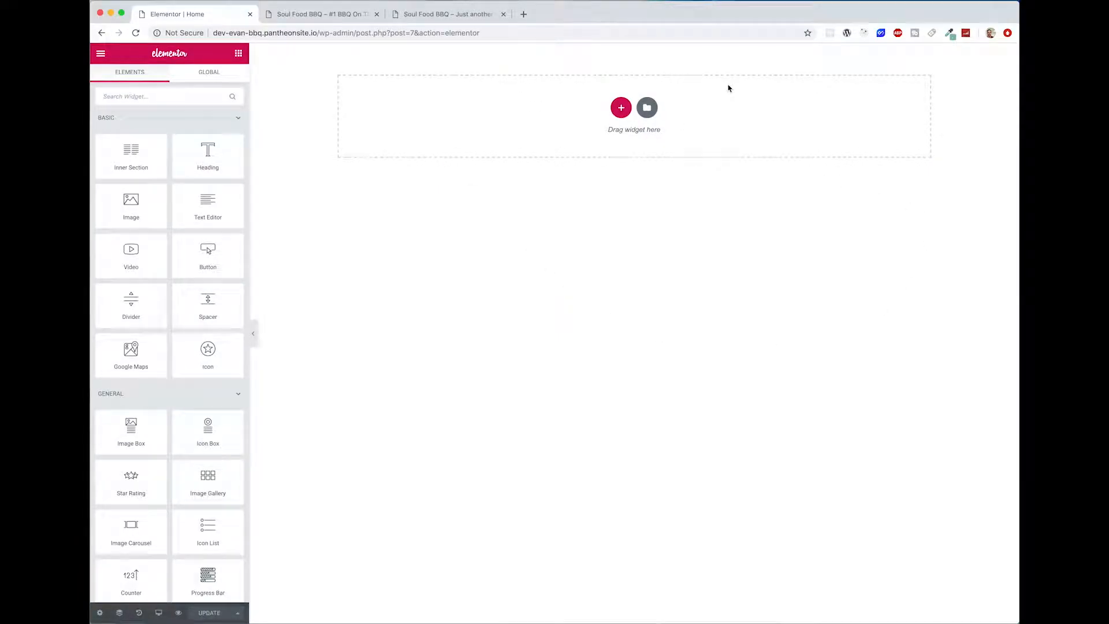
# Step: Add a Text Editor widget to the empty Home page and delete the section holding it
pyautogui.moveTo(208, 205); pyautogui.dragTo(620, 117)
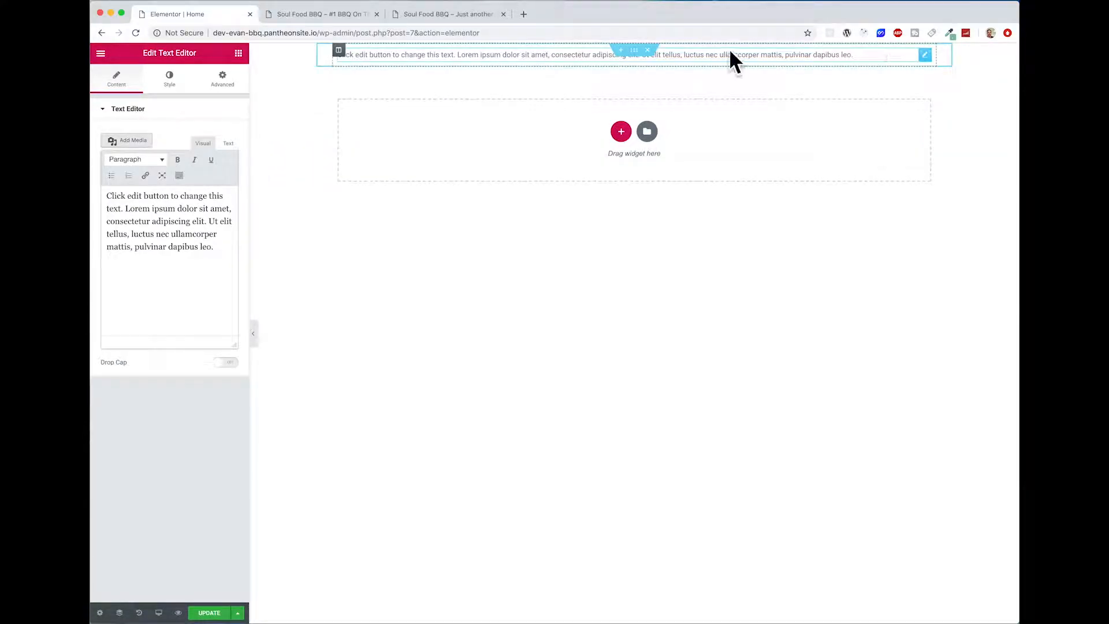
pyautogui.click(648, 50)
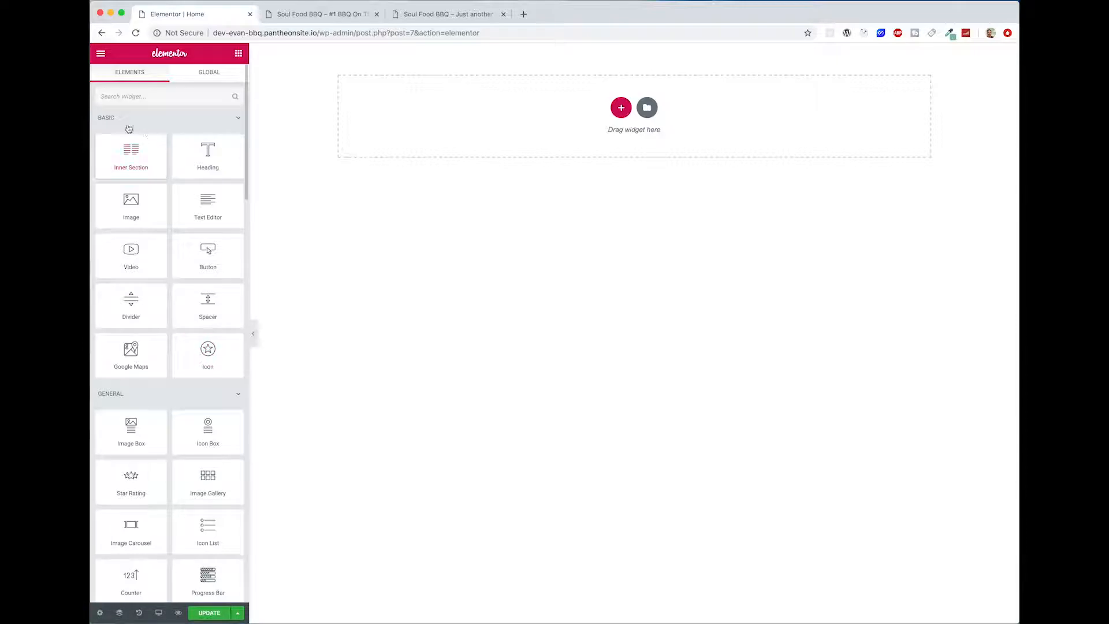
# Step: Look through the available Elementor widgets, including the Essential Addons and Premium Addons ones
pyautogui.scroll(-8, 133, 383)
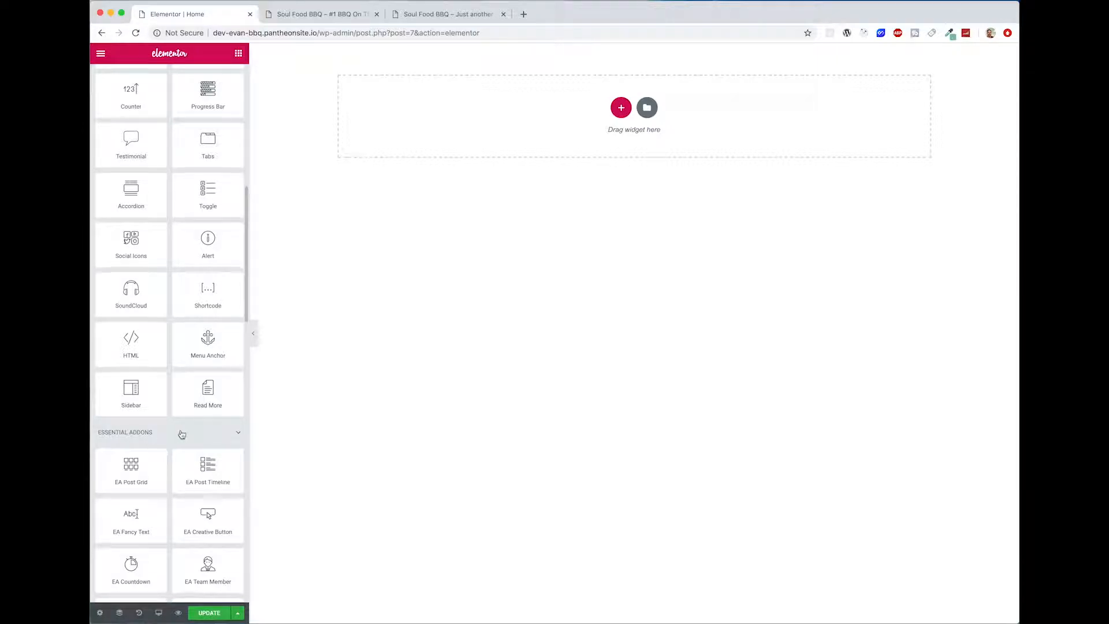
pyautogui.scroll(-15, 181, 433)
pyautogui.scroll(-4, 181, 431)
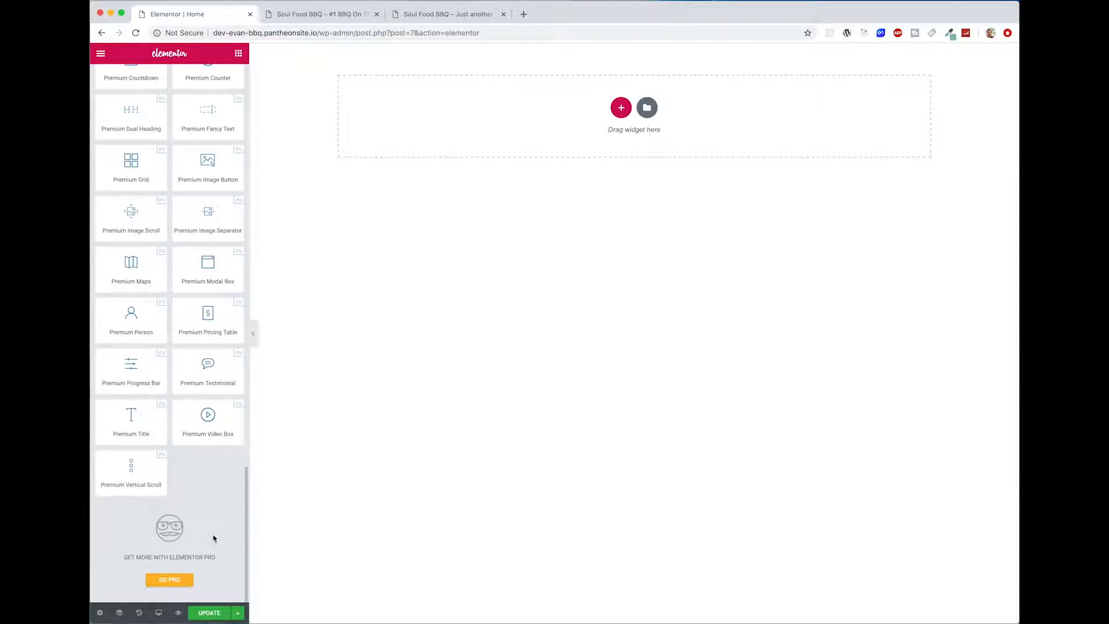
# Step: Add a single-column section to the empty Home page
pyautogui.scroll(20, 214, 431)
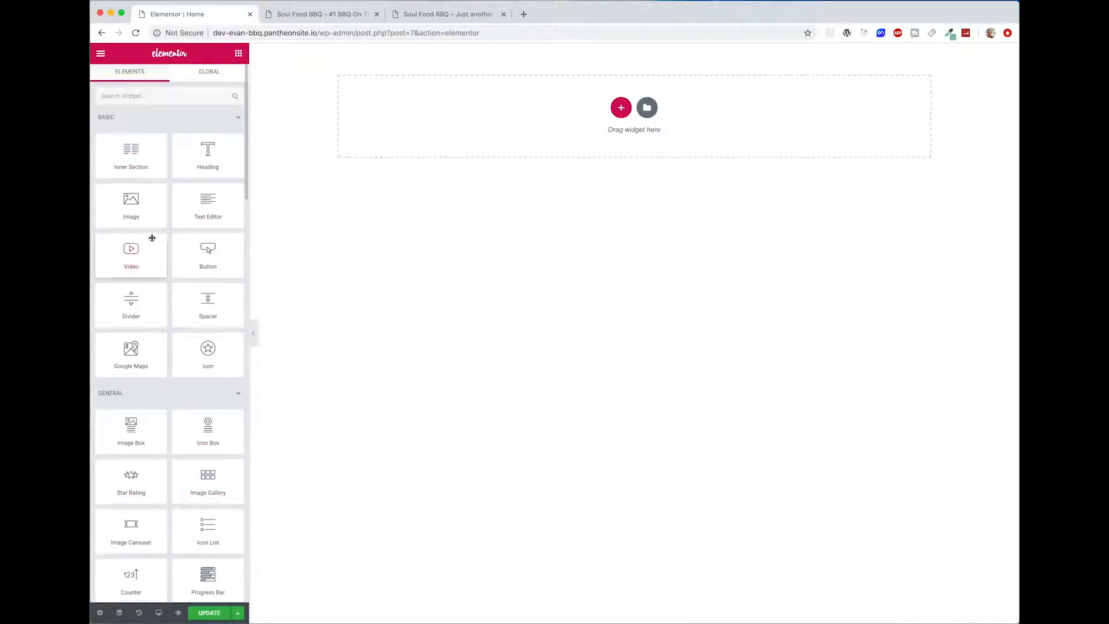
pyautogui.scroll(-15, 154, 238)
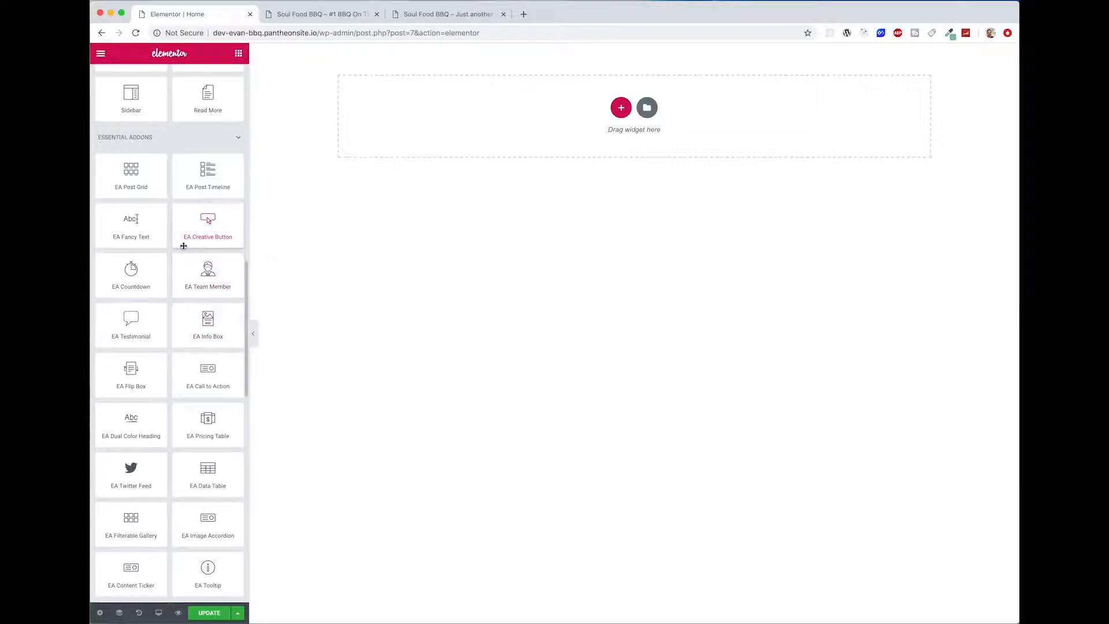
pyautogui.scroll(15, 183, 246)
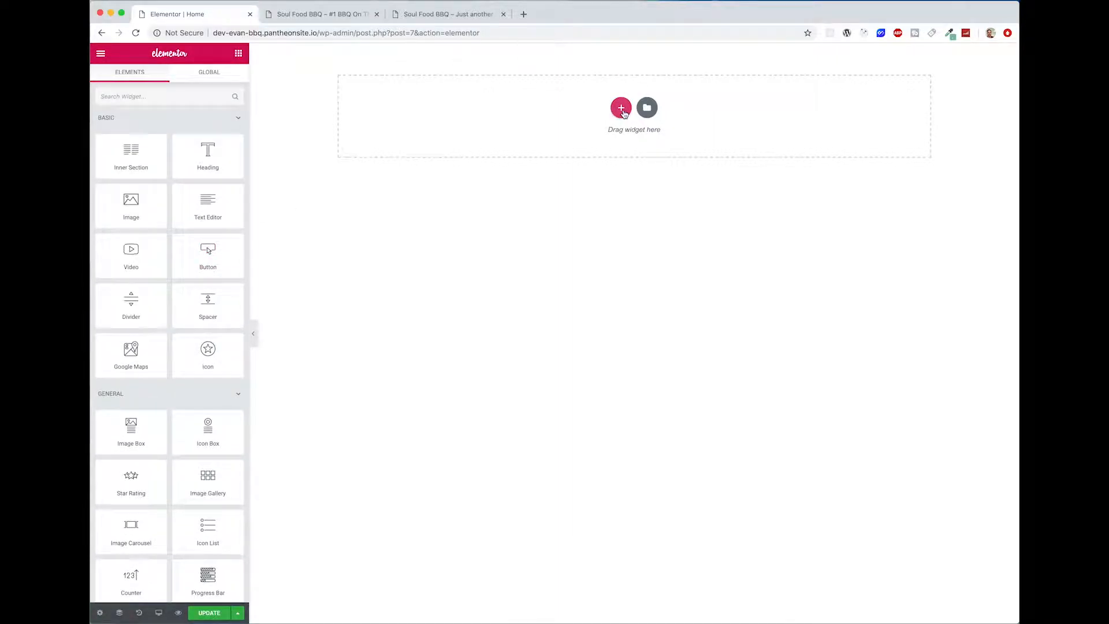
pyautogui.click(622, 109)
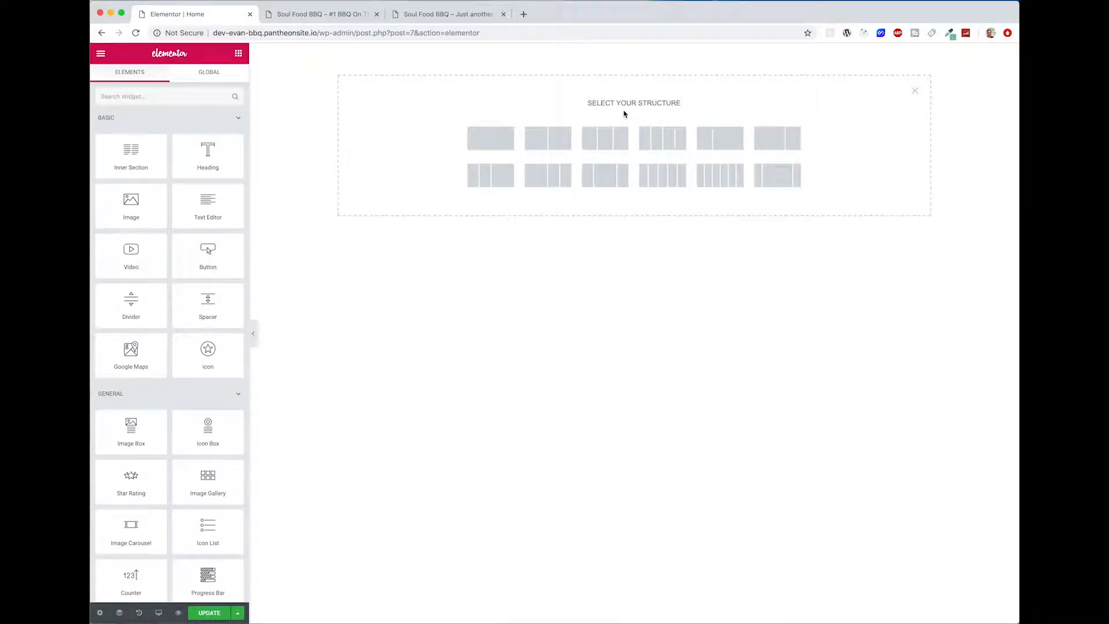
pyautogui.click(491, 151)
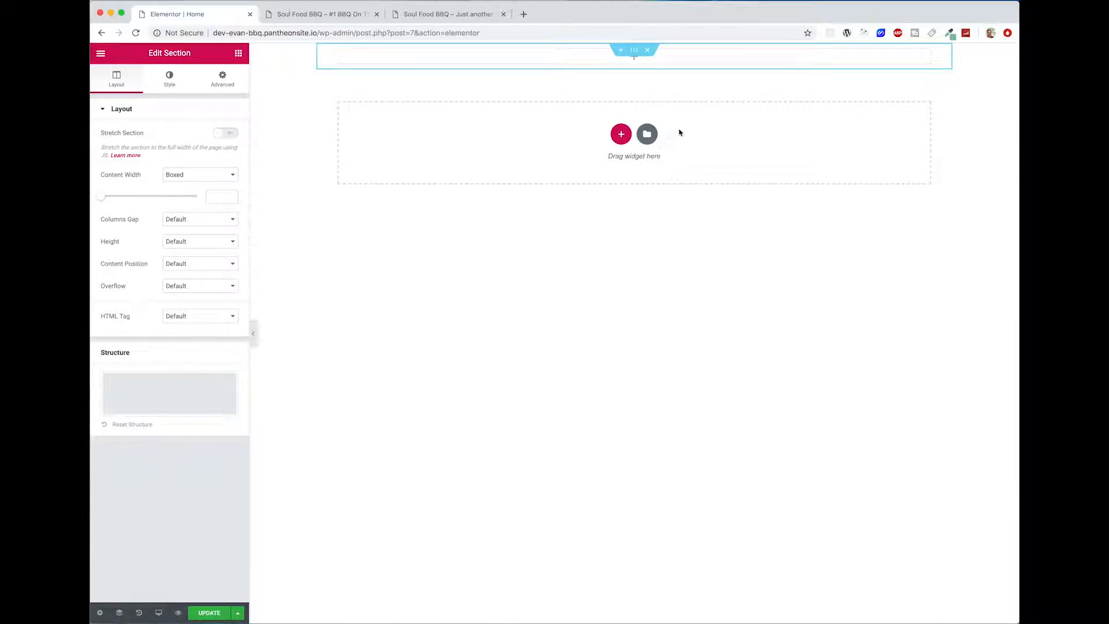
# Step: Dismiss the right-click tip and look over the new section's layout and style settings and its available editing actions
pyautogui.click(357, 179)
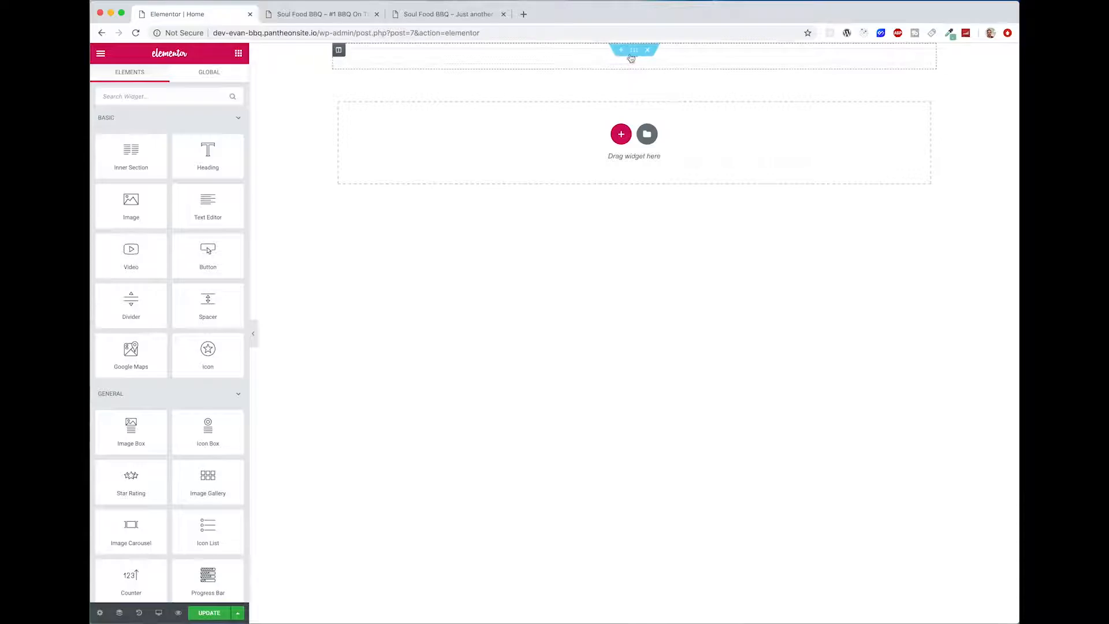
pyautogui.click(635, 52)
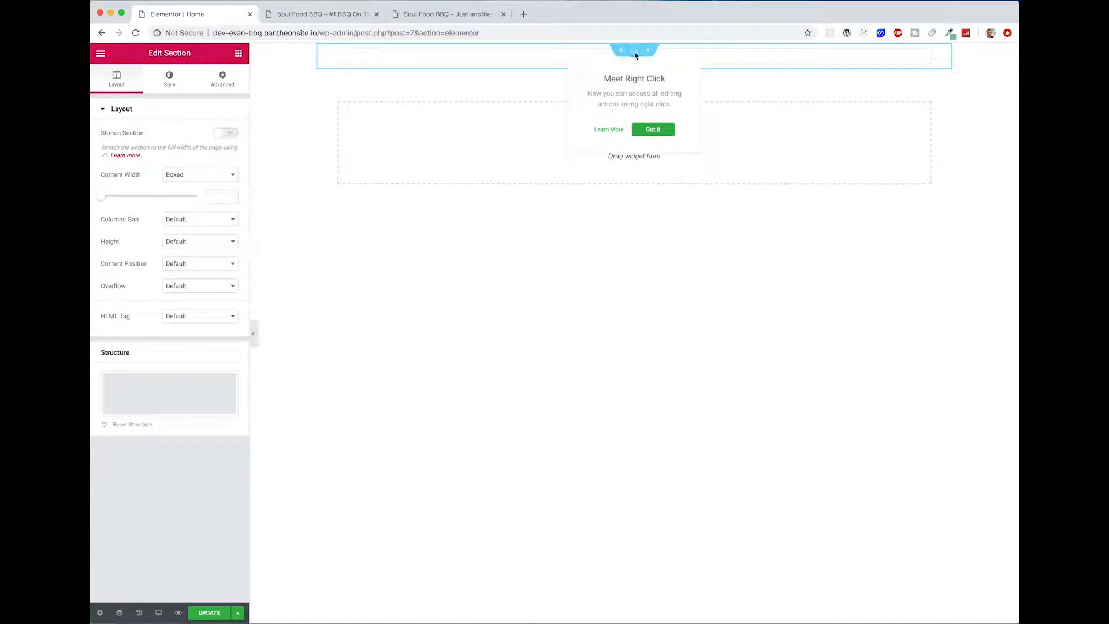
pyautogui.click(646, 130)
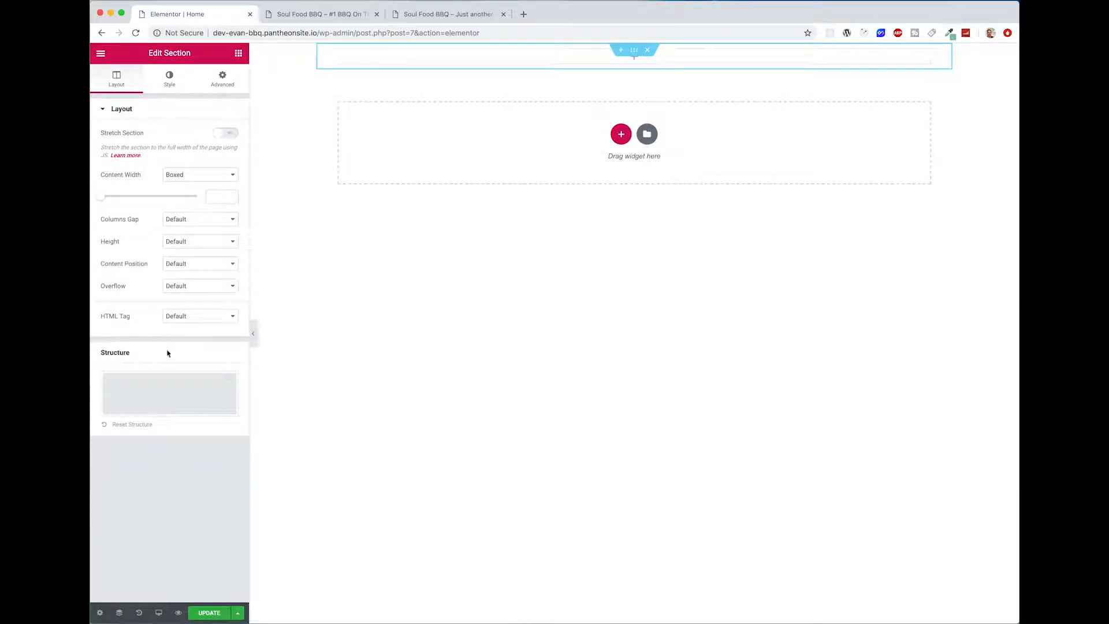
pyautogui.click(169, 81)
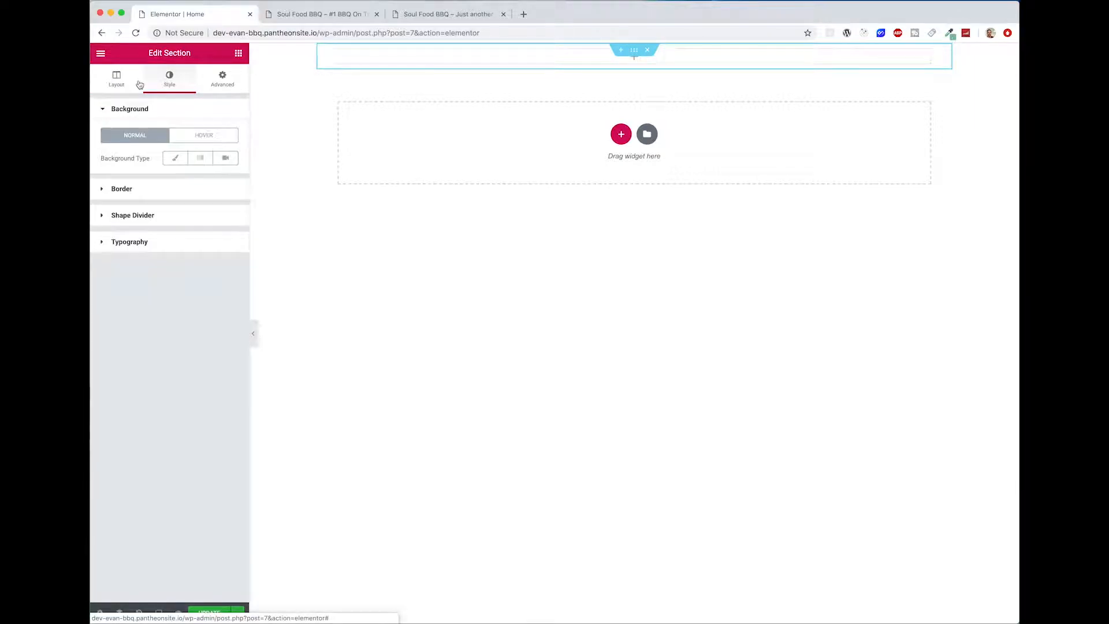
pyautogui.rightClick(634, 53)
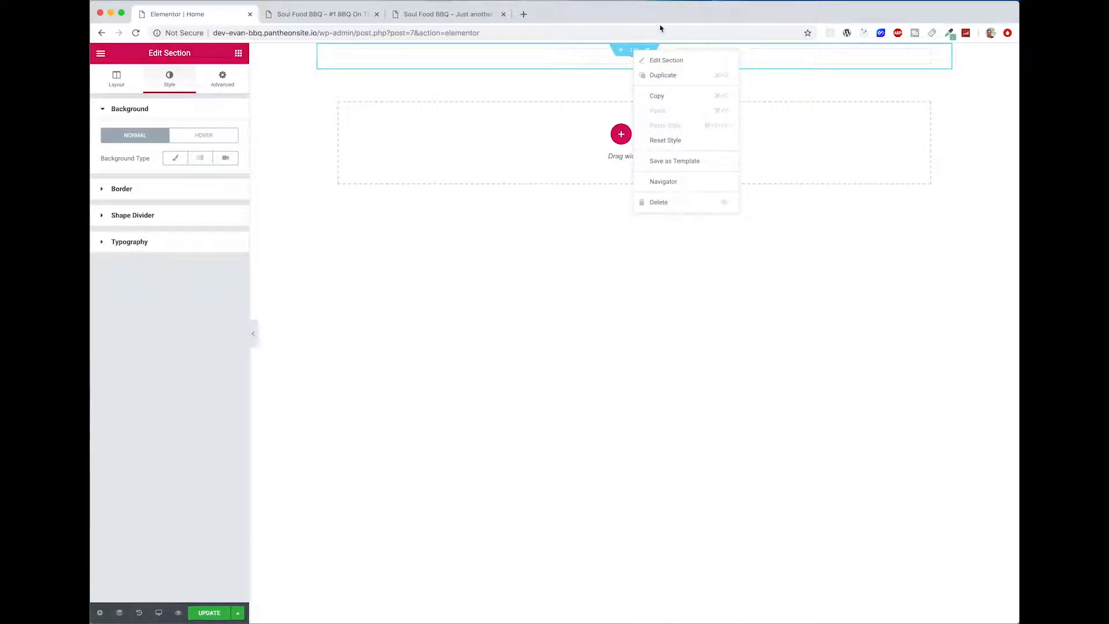
pyautogui.click(495, 266)
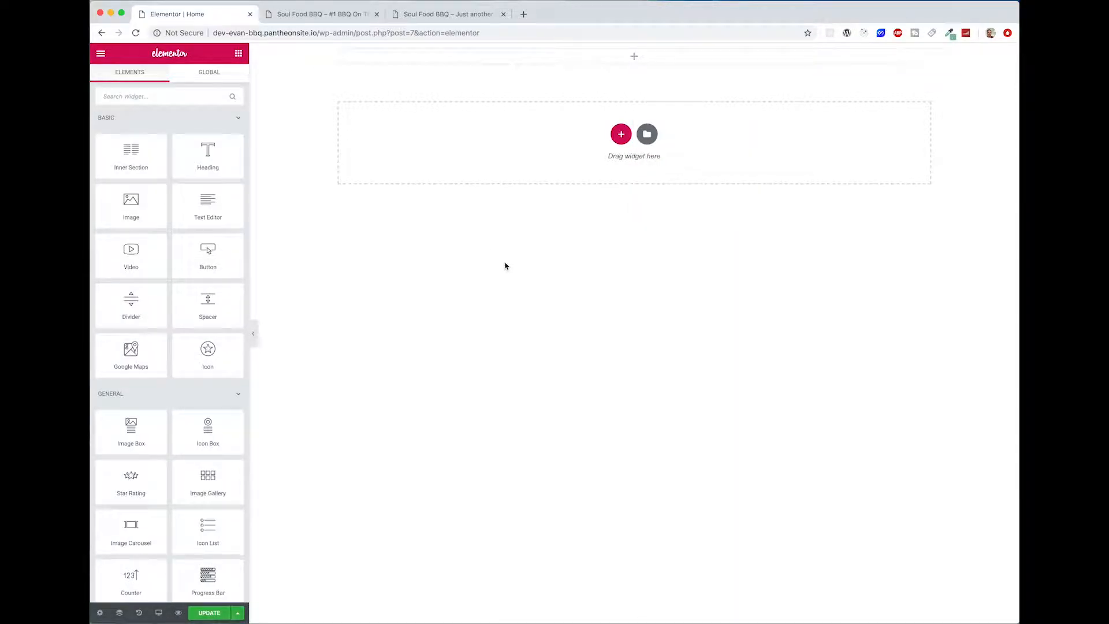
# Step: Stretch the section to the full page width and set its height to Fit To Screen
pyautogui.click(636, 52)
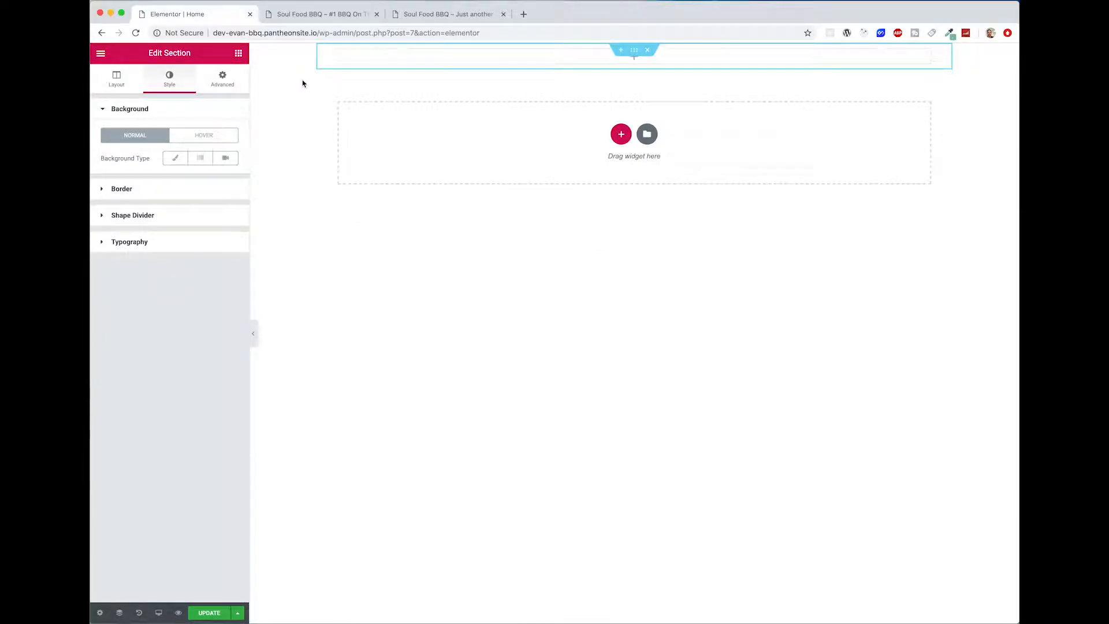
pyautogui.click(115, 80)
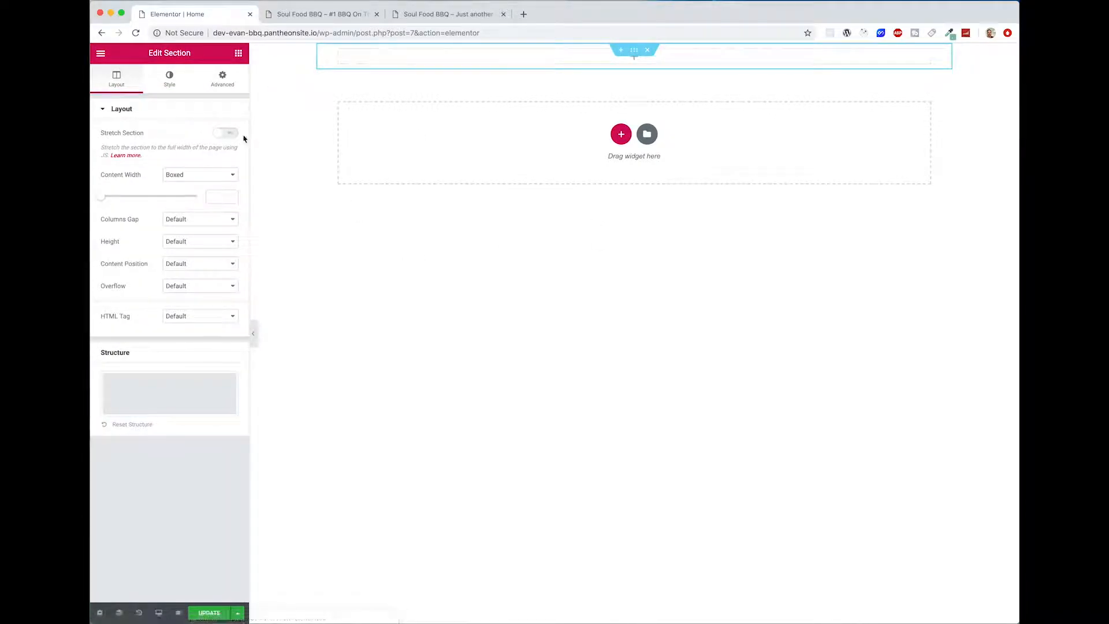
pyautogui.click(225, 134)
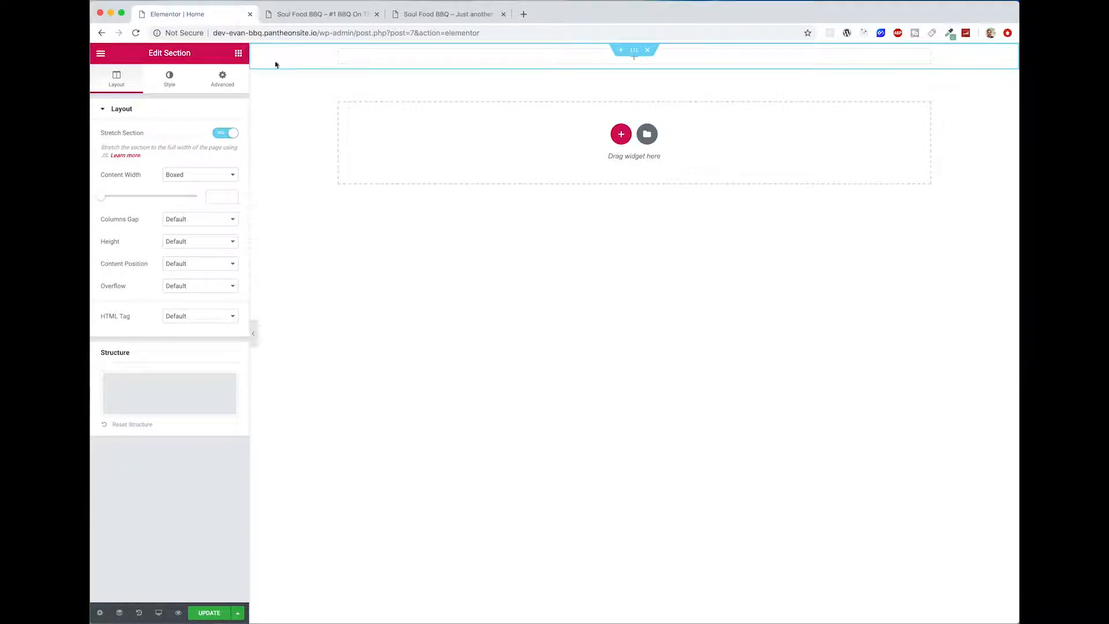
pyautogui.click(200, 242)
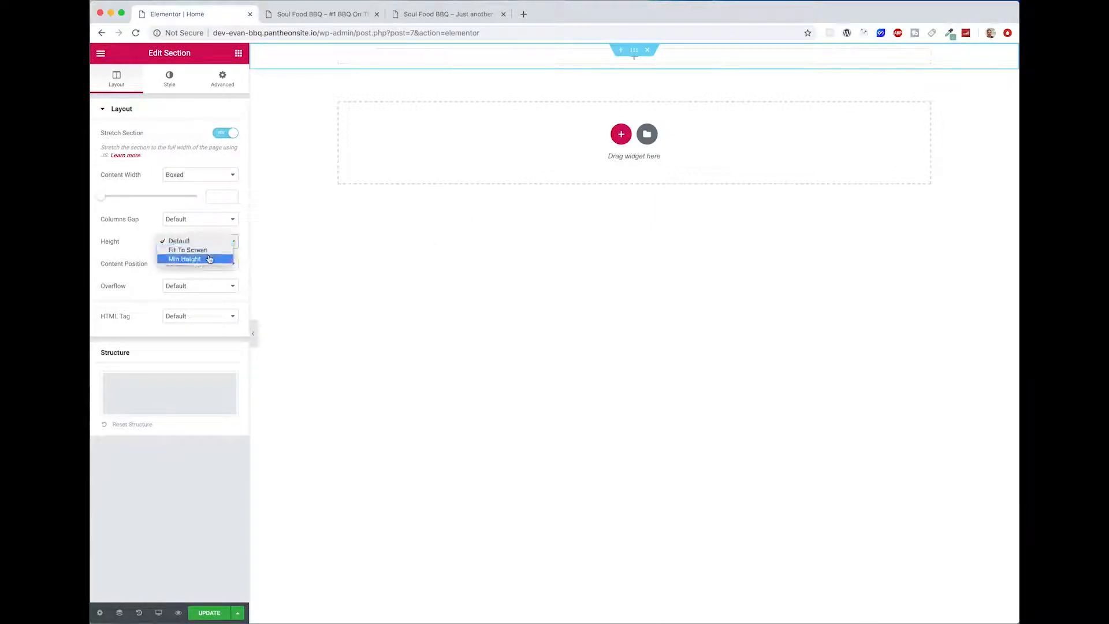
pyautogui.click(211, 256)
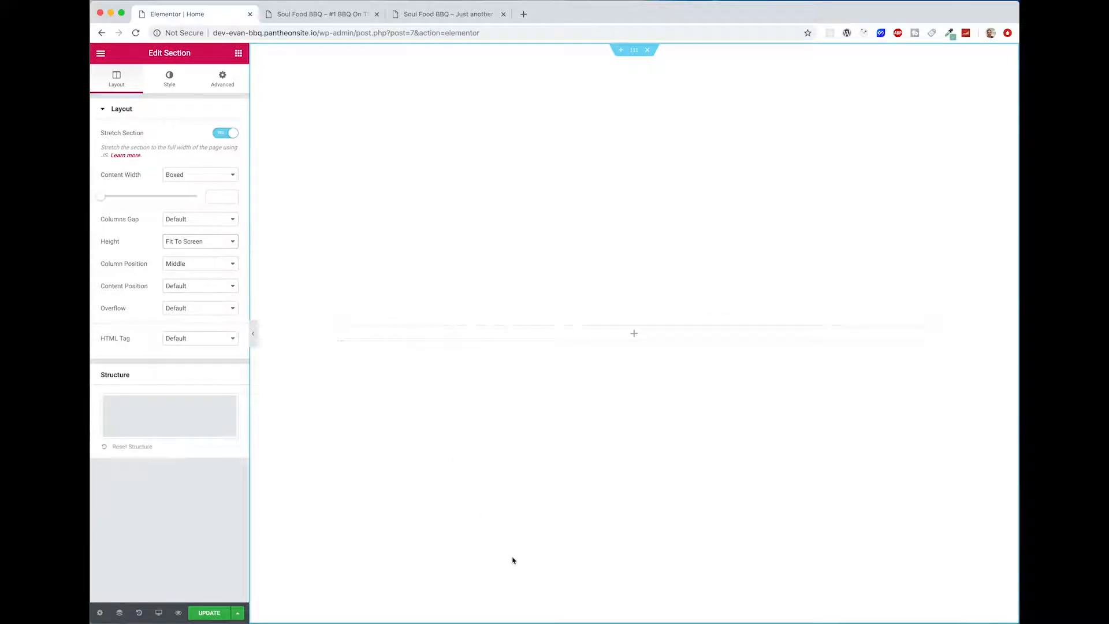
# Step: Check the full-height section with the editing panel hidden and in the mobile preview, and return to the desktop view
pyautogui.scroll(-2, 738, 567)
pyautogui.scroll(2, 737, 545)
pyautogui.click(256, 345)
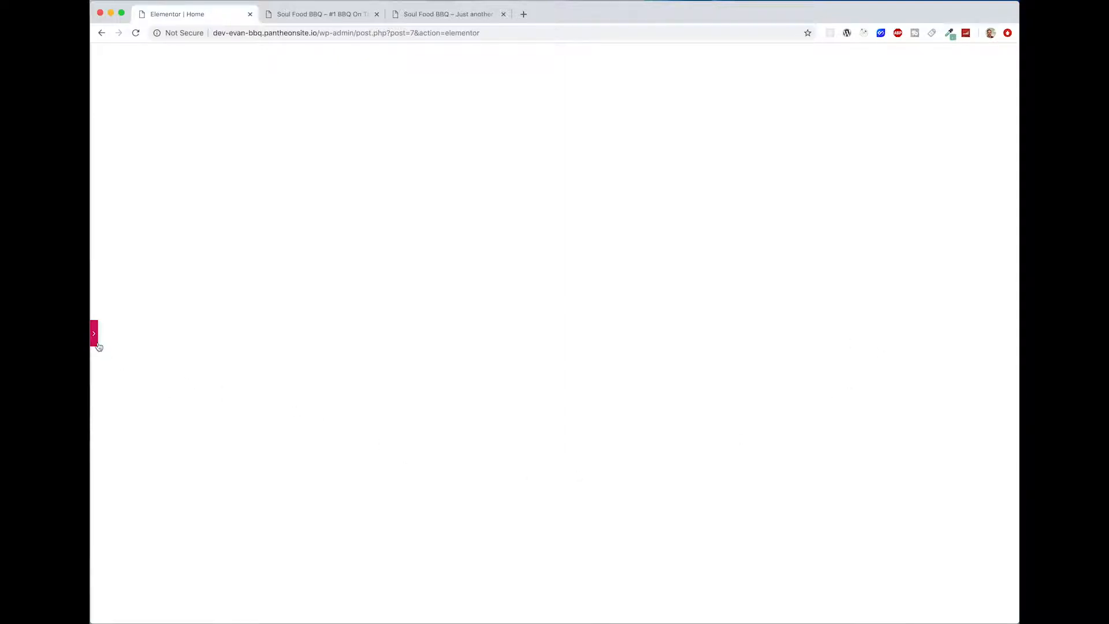
pyautogui.click(96, 342)
pyautogui.click(158, 613)
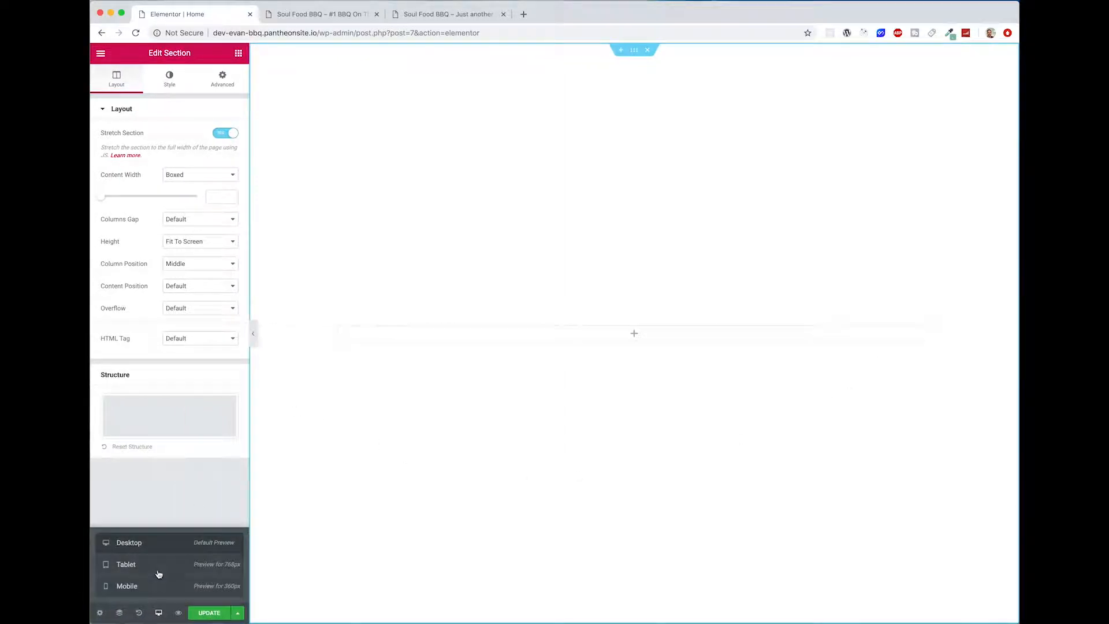
pyautogui.click(156, 585)
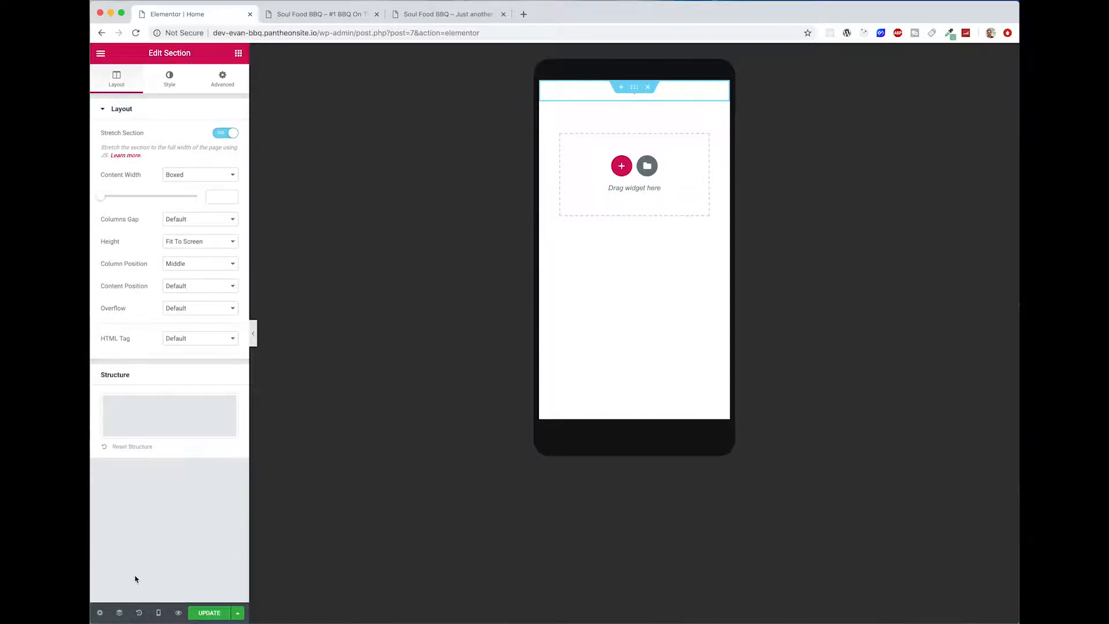
pyautogui.click(158, 613)
pyautogui.click(138, 544)
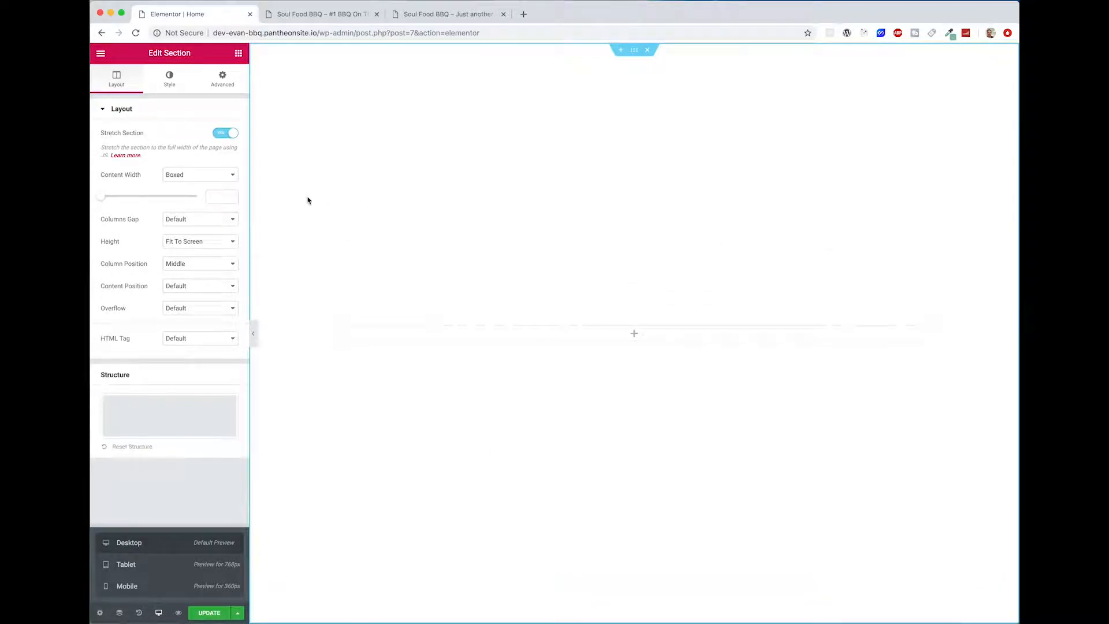
pyautogui.click(171, 82)
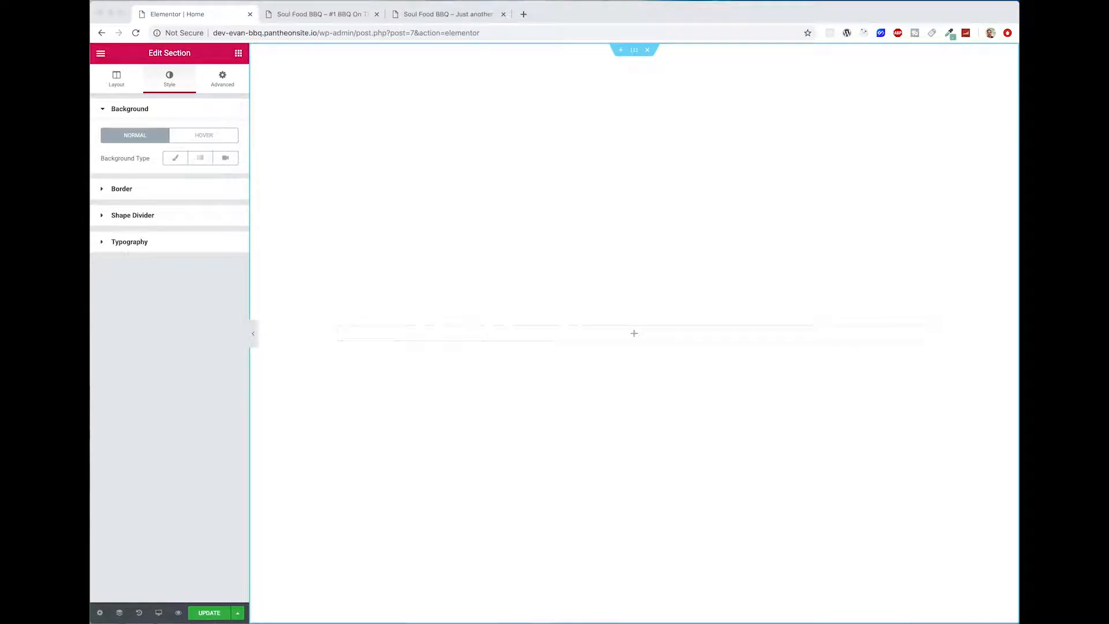
pyautogui.click(225, 158)
pyautogui.click(184, 193)
pyautogui.write('https://youtu.be/YjTL4wqPH4E')
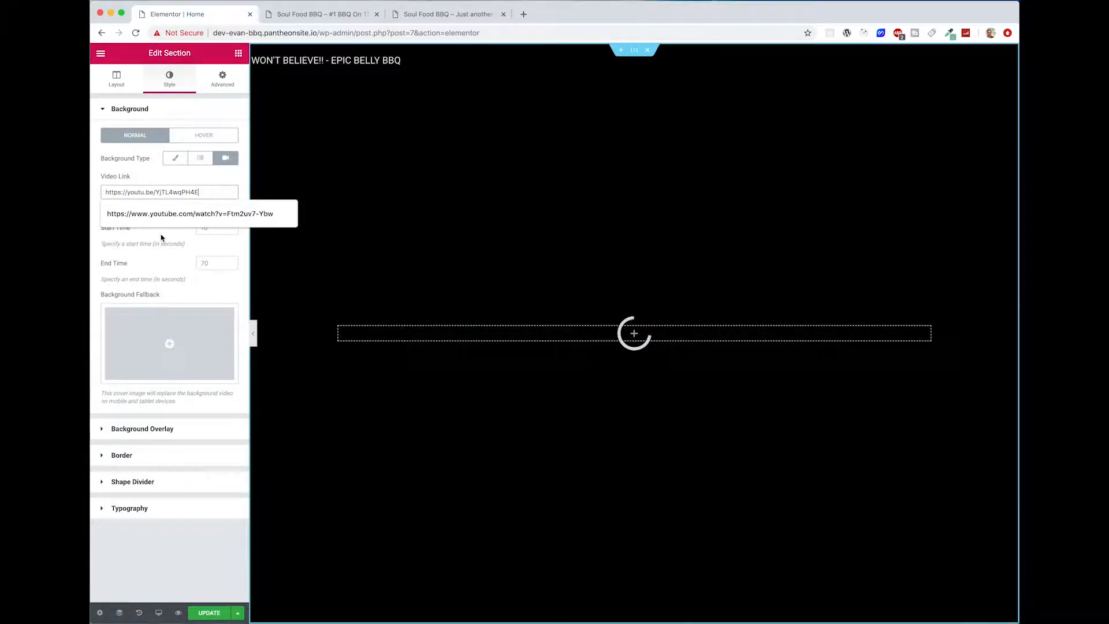
pyautogui.click(161, 237)
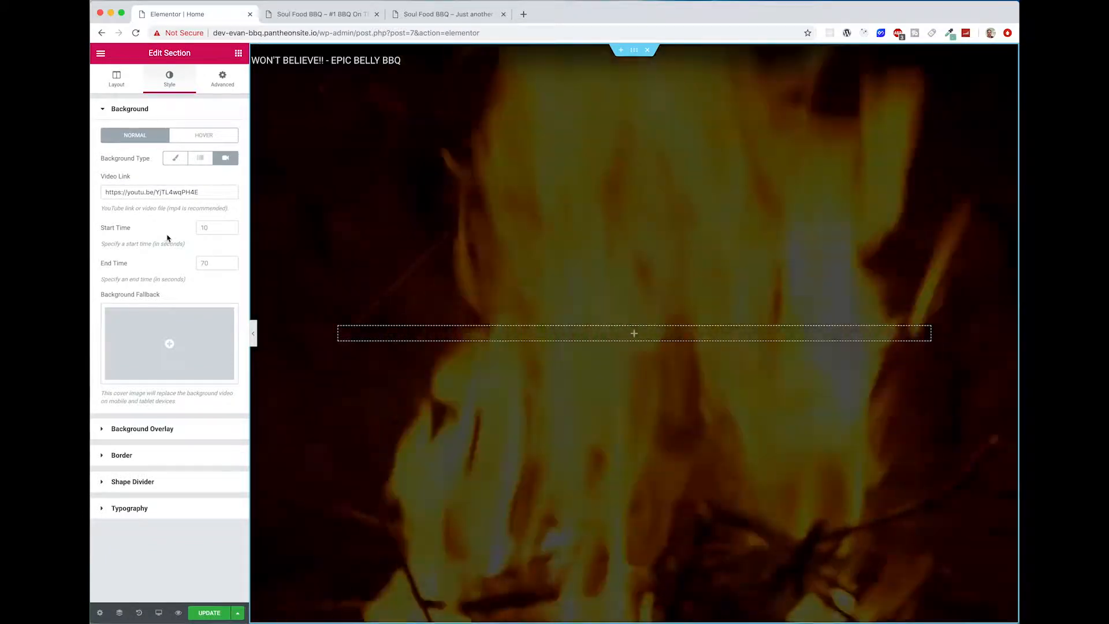
# Step: Set the background video's start time to 666 seconds and its end time to 676 seconds
pyautogui.click(219, 228)
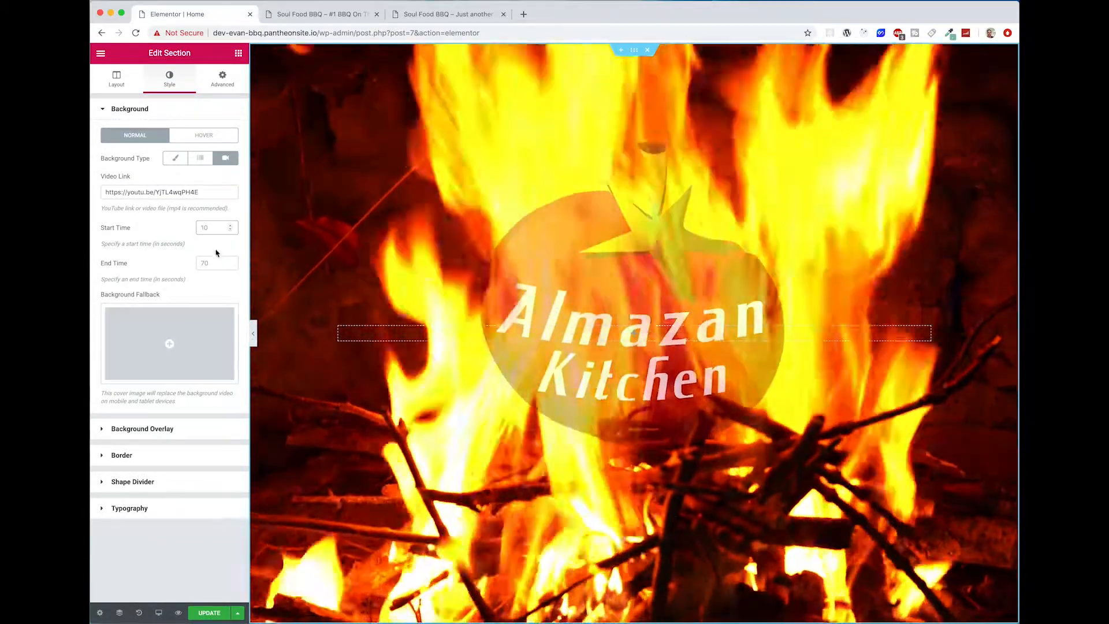
pyautogui.click(213, 229)
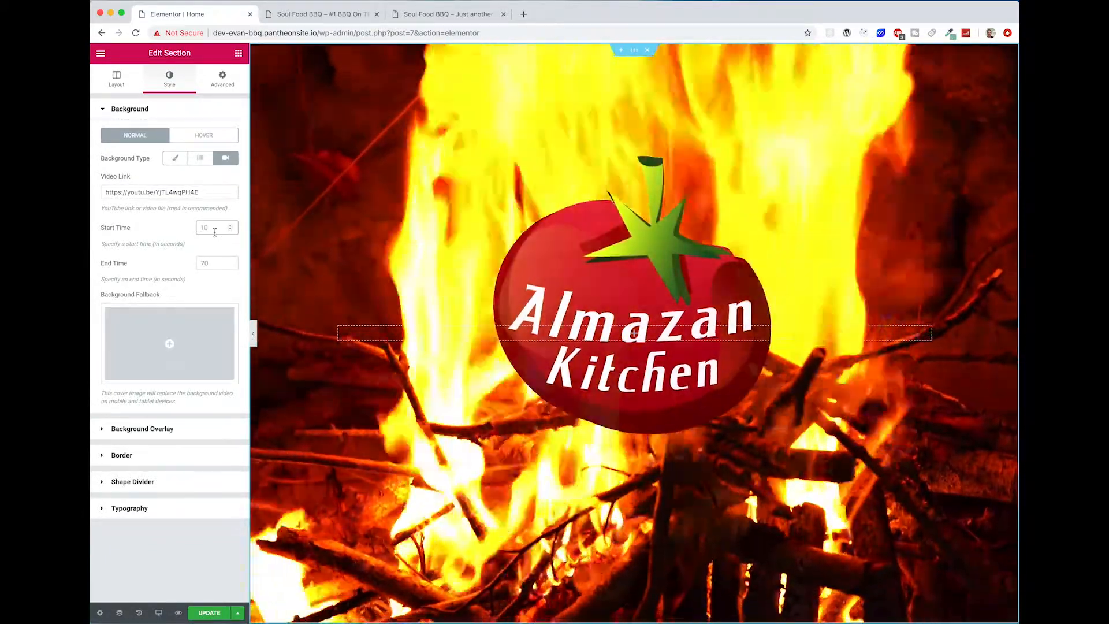
pyautogui.write('666')
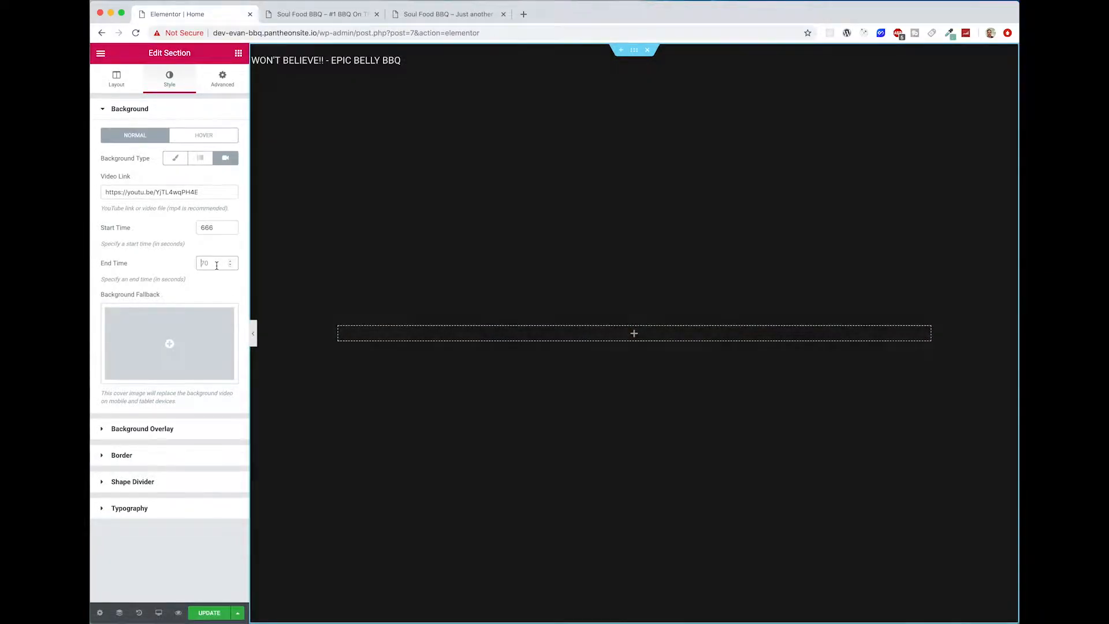
pyautogui.write('676')
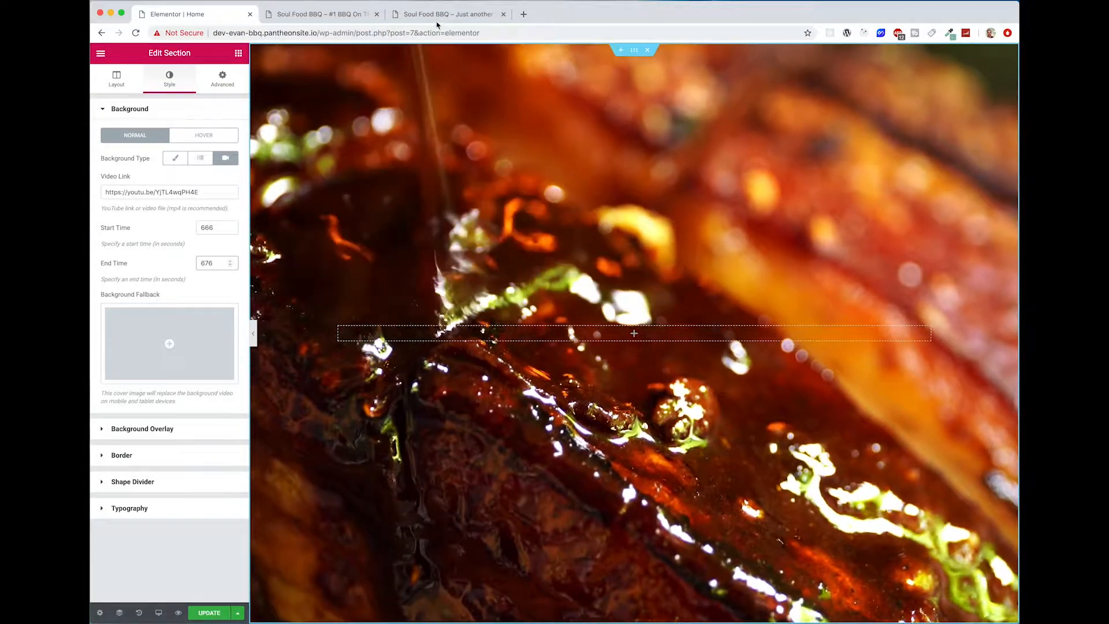
# Step: Examine the hero section on the Soul Food BBQ reference site and the live front page, and return to the editor
pyautogui.click(439, 17)
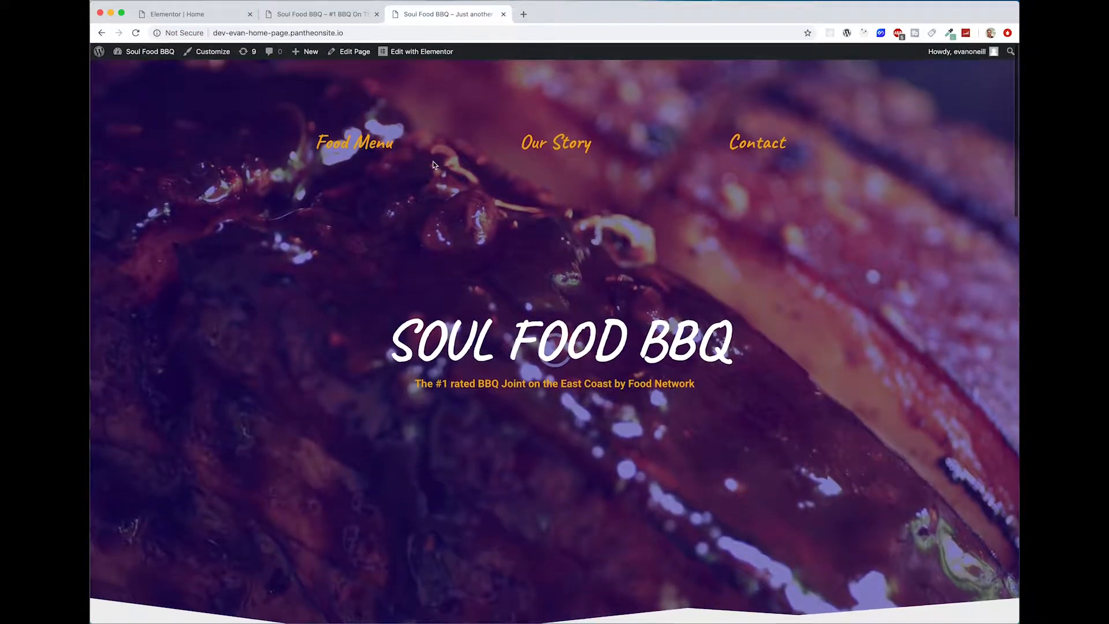
pyautogui.click(319, 18)
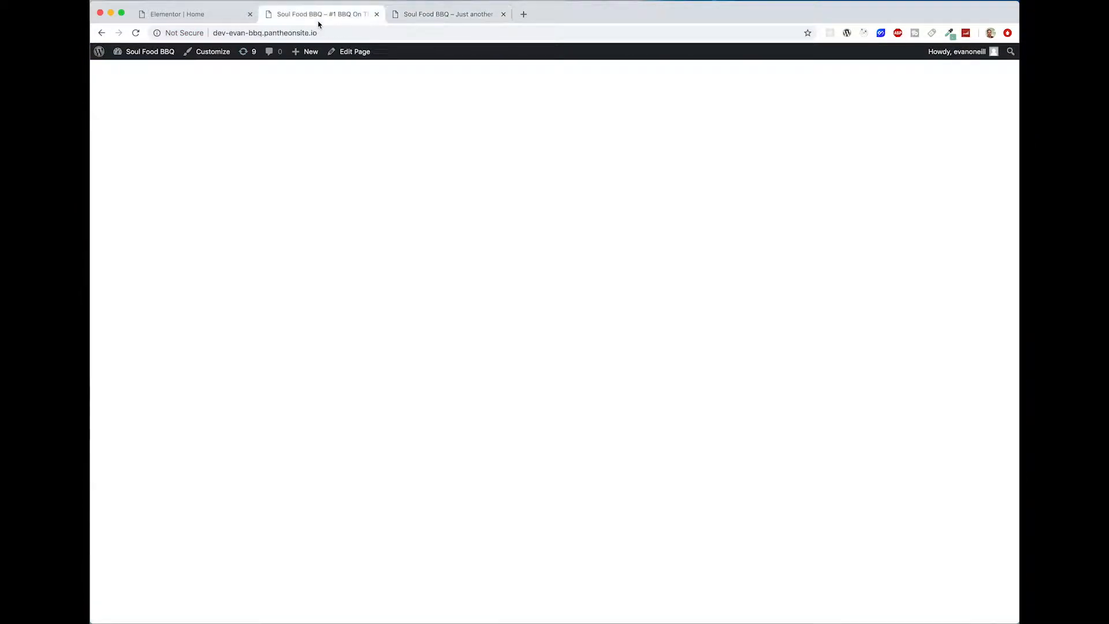
pyautogui.click(208, 11)
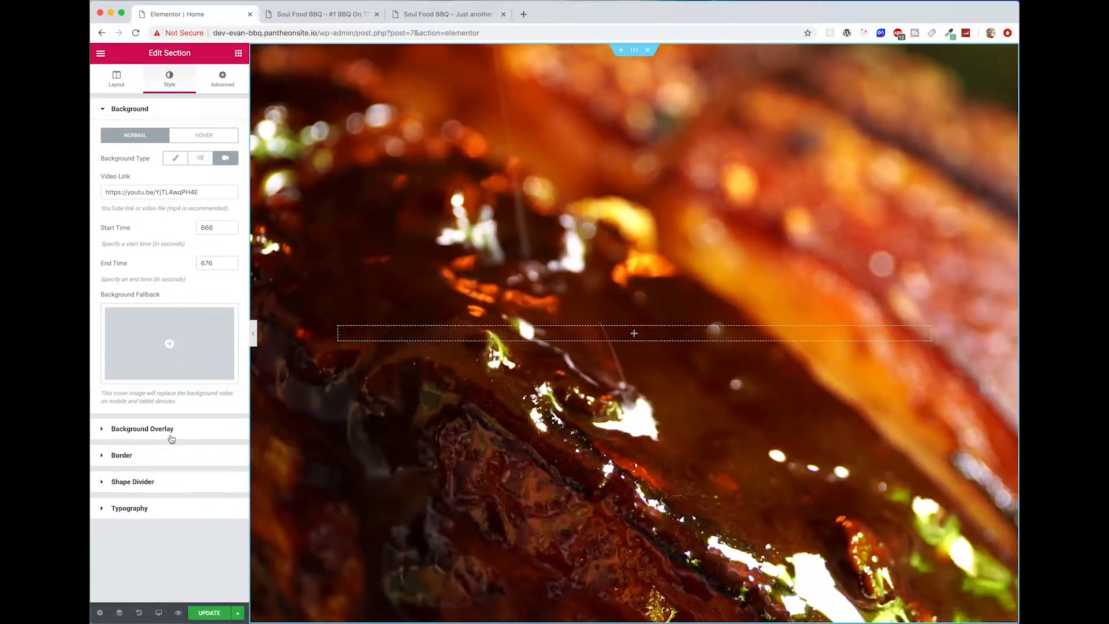
# Step: Add a classic background overlay in the colour #140089 over the section's video
pyautogui.click(174, 429)
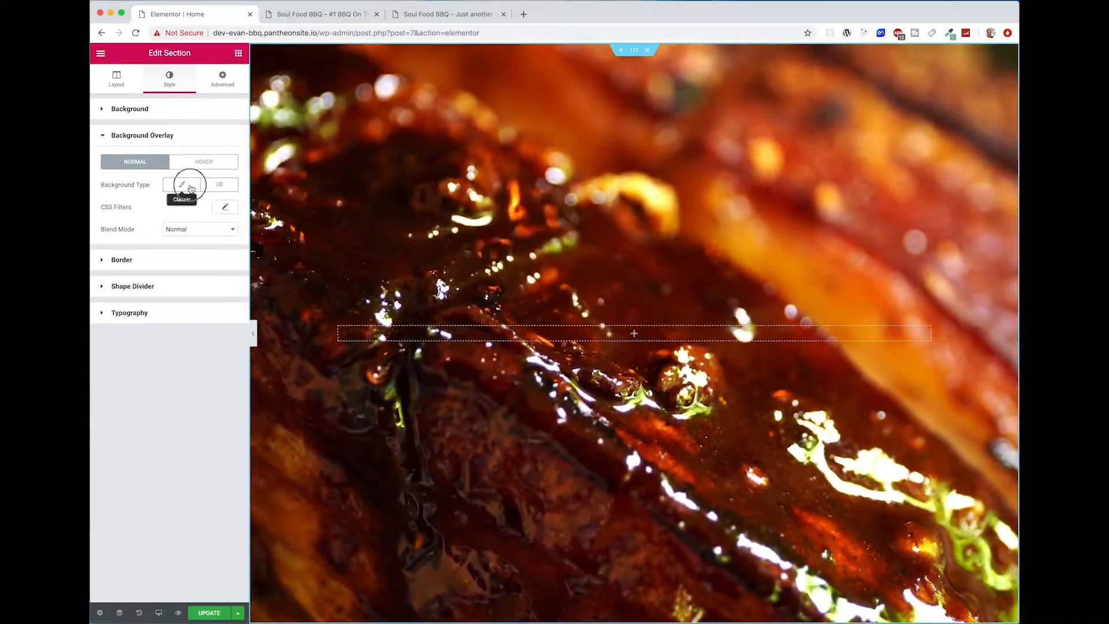
pyautogui.click(191, 187)
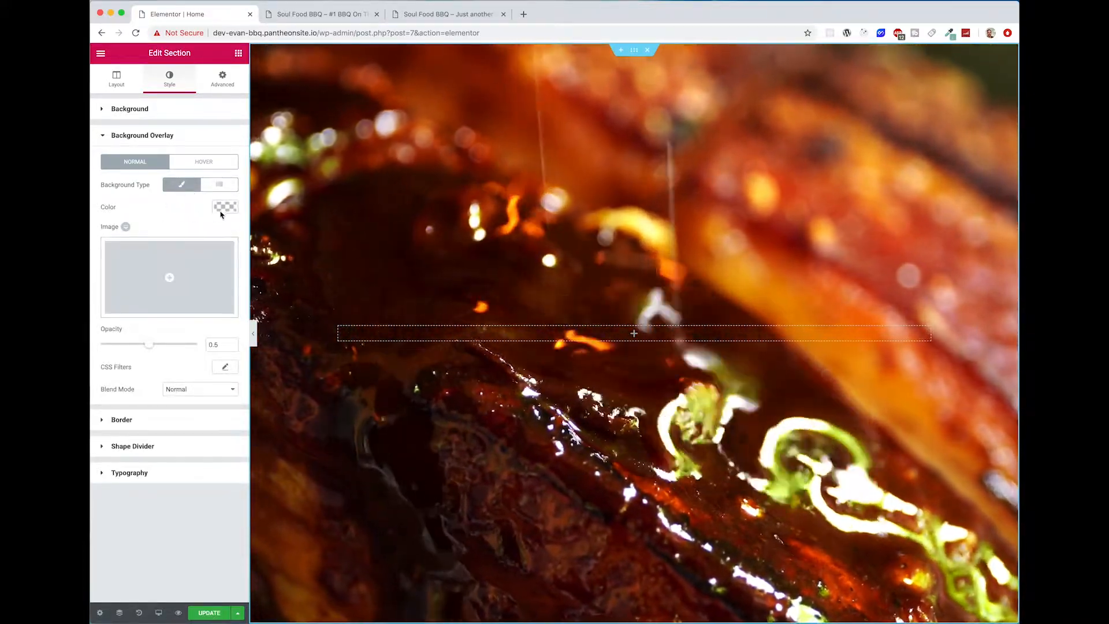
pyautogui.click(225, 206)
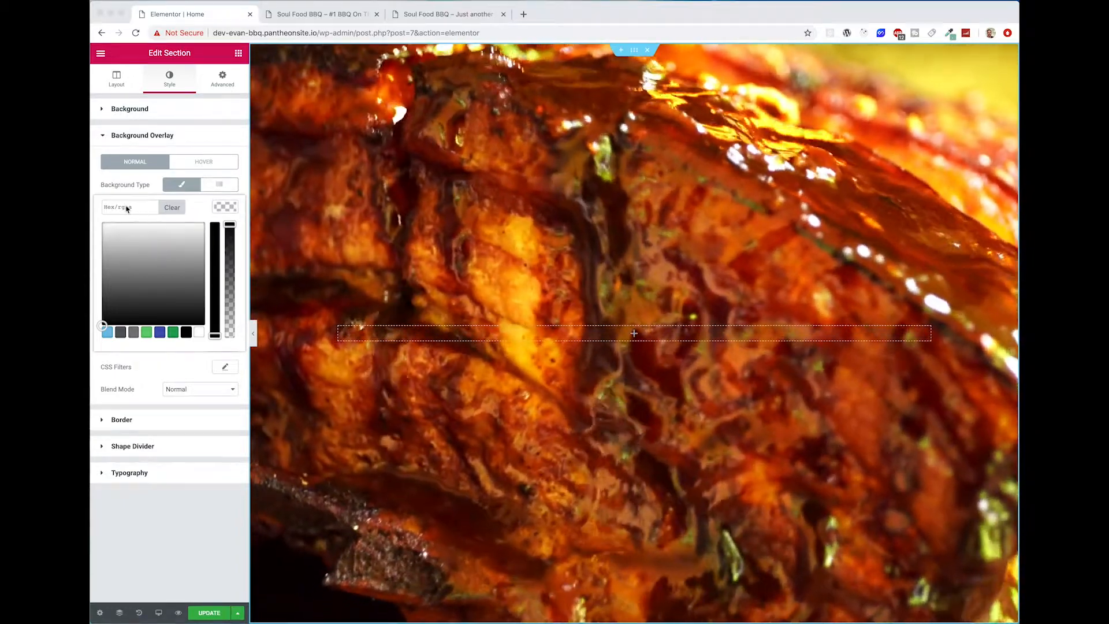
pyautogui.click(127, 208)
pyautogui.write('#140089')
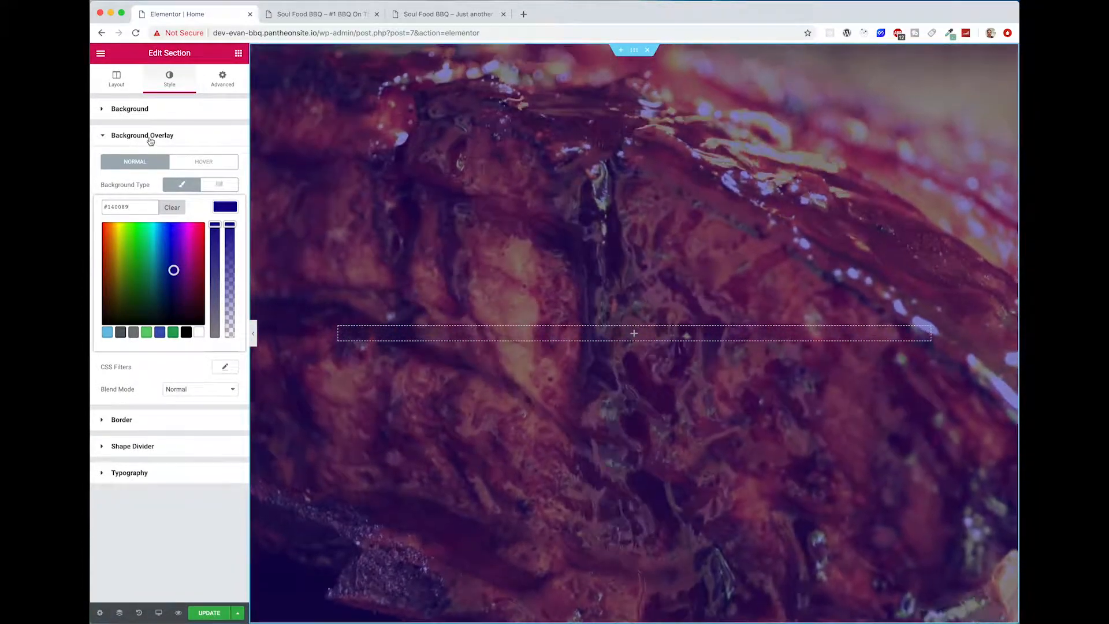
pyautogui.click(144, 136)
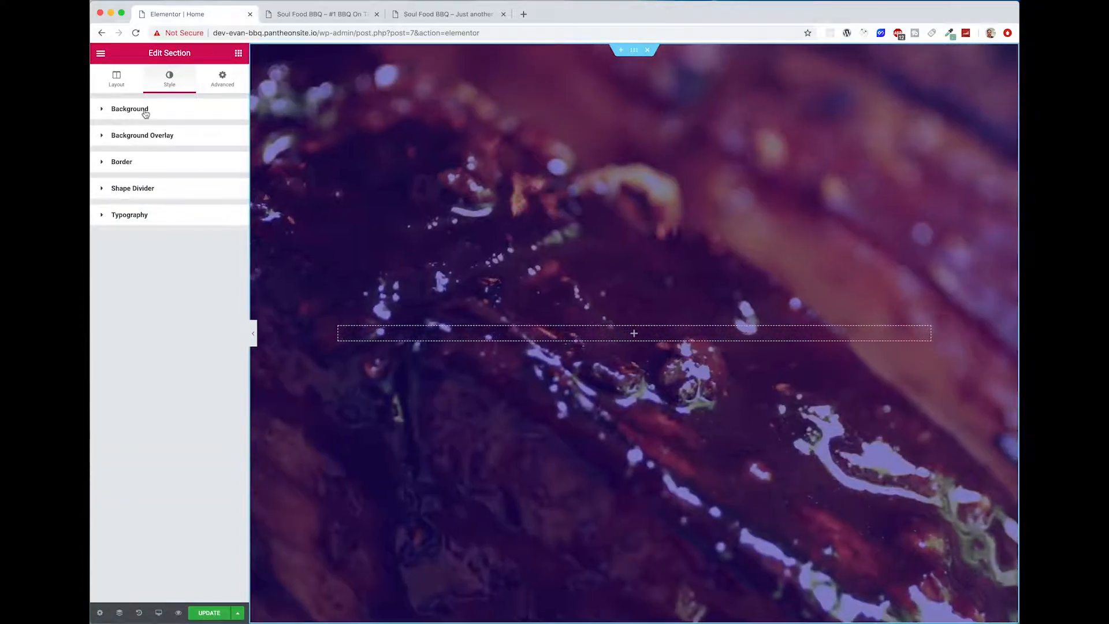
# Step: Upload the barbecue photos to the media library and set barbecue-bbq-beef-410648.jpg as the background video's fallback image
pyautogui.click(144, 110)
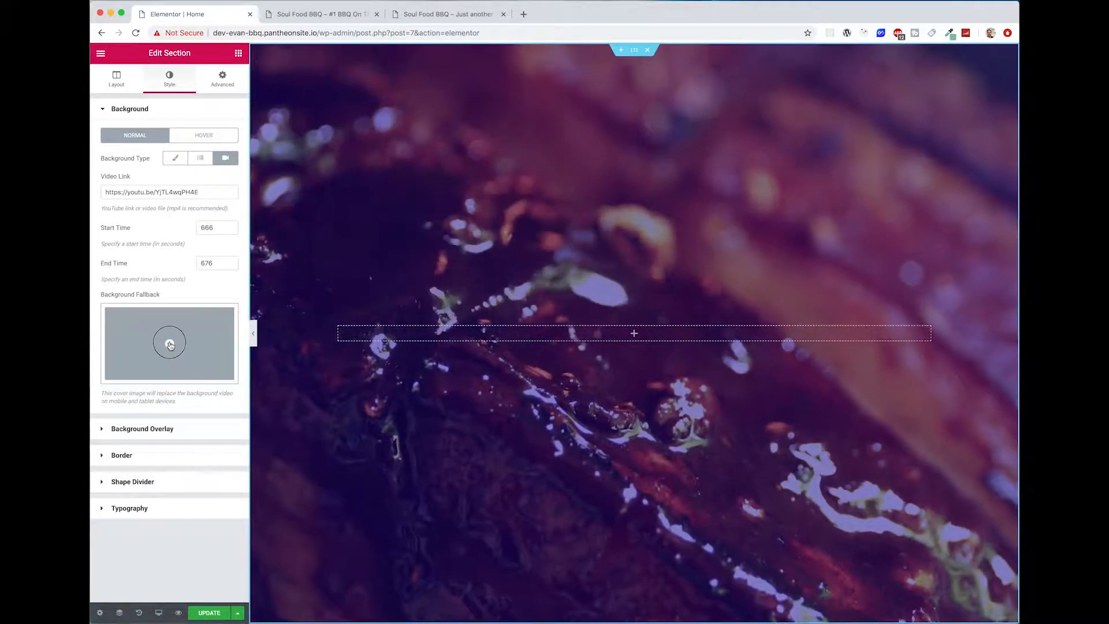
pyautogui.click(170, 344)
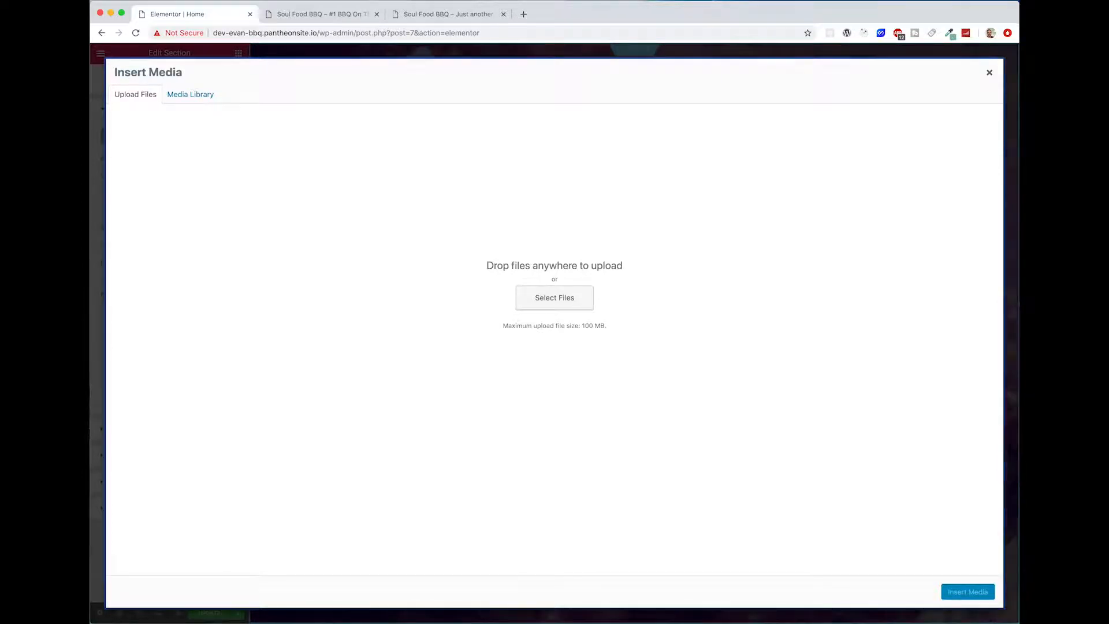
pyautogui.press('super+Tab')
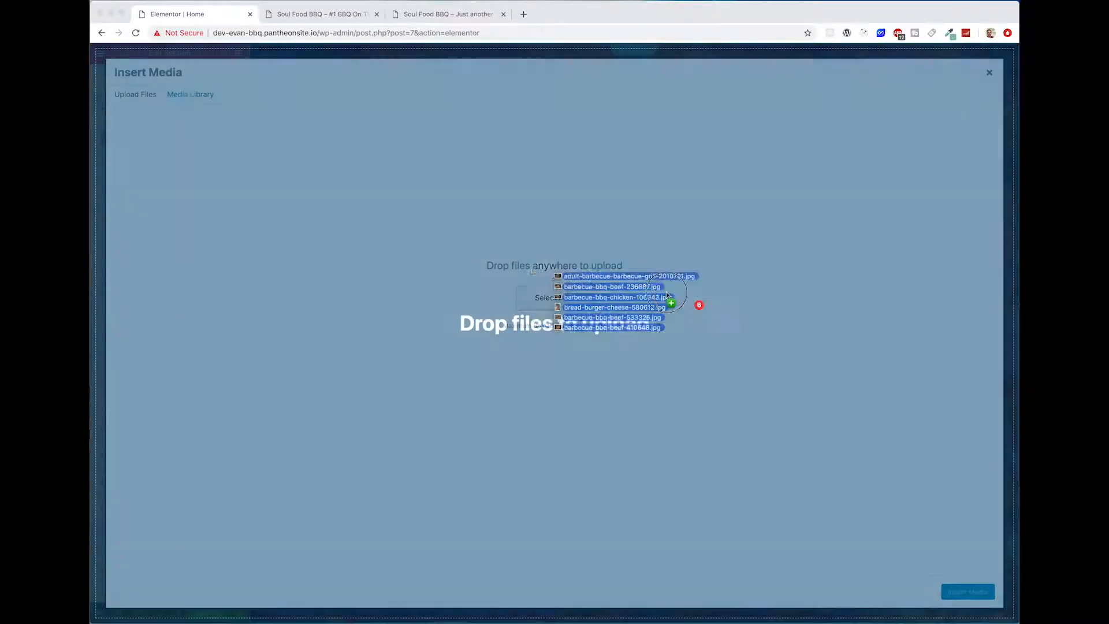
pyautogui.moveTo(664, 297); pyautogui.dragTo(641, 291)
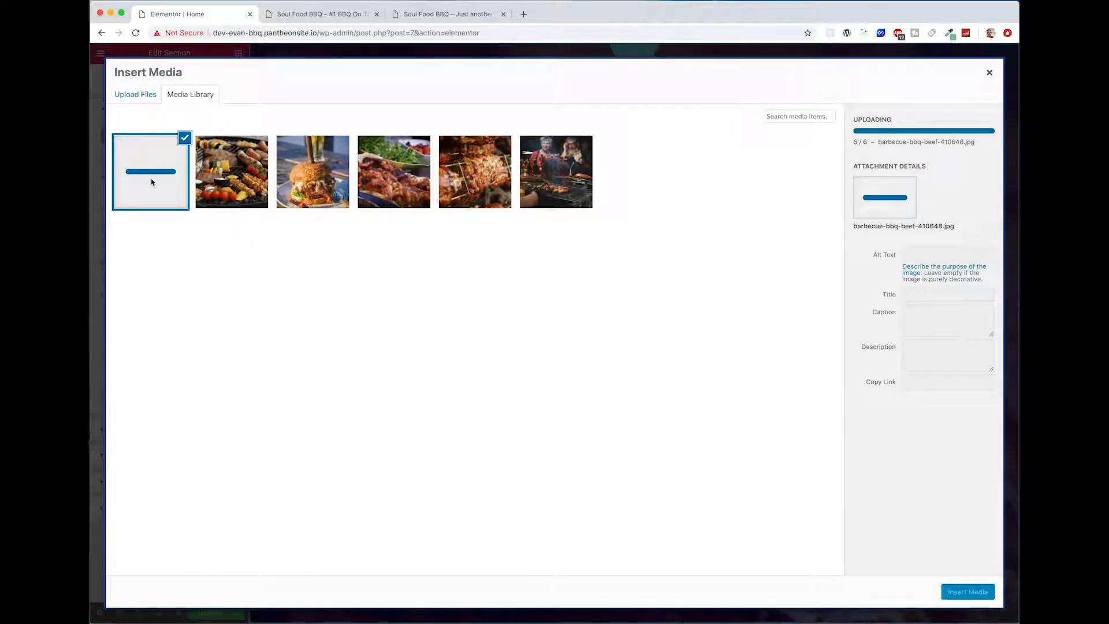
pyautogui.click(961, 596)
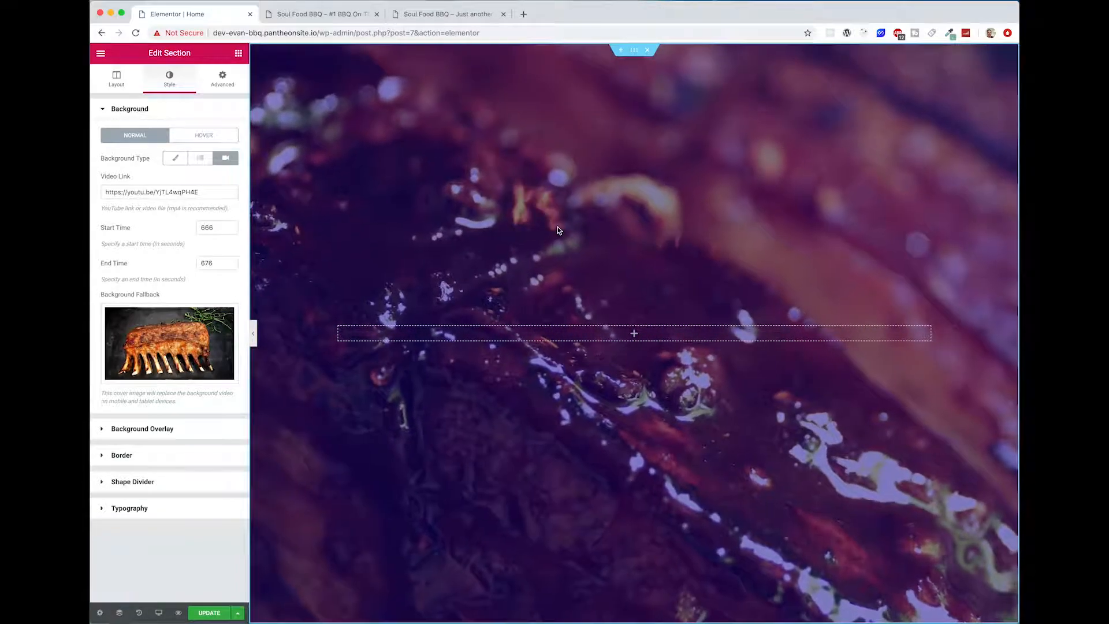
# Step: Preview the hero section in Mobile view without the editing controls, and update the page
pyautogui.moveTo(157, 607)
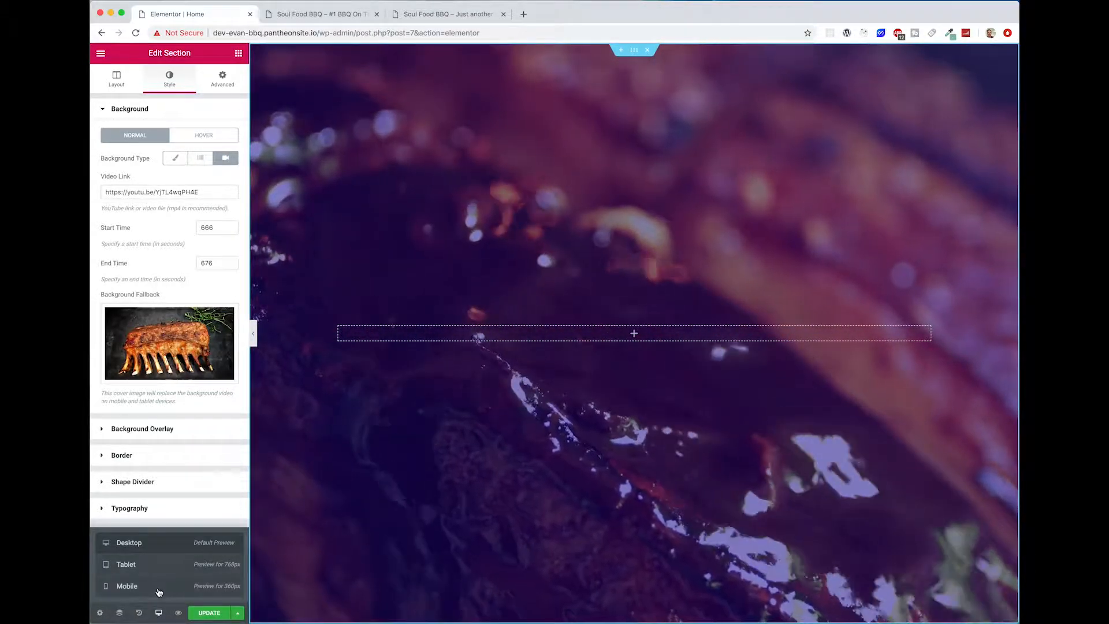
pyautogui.click(156, 587)
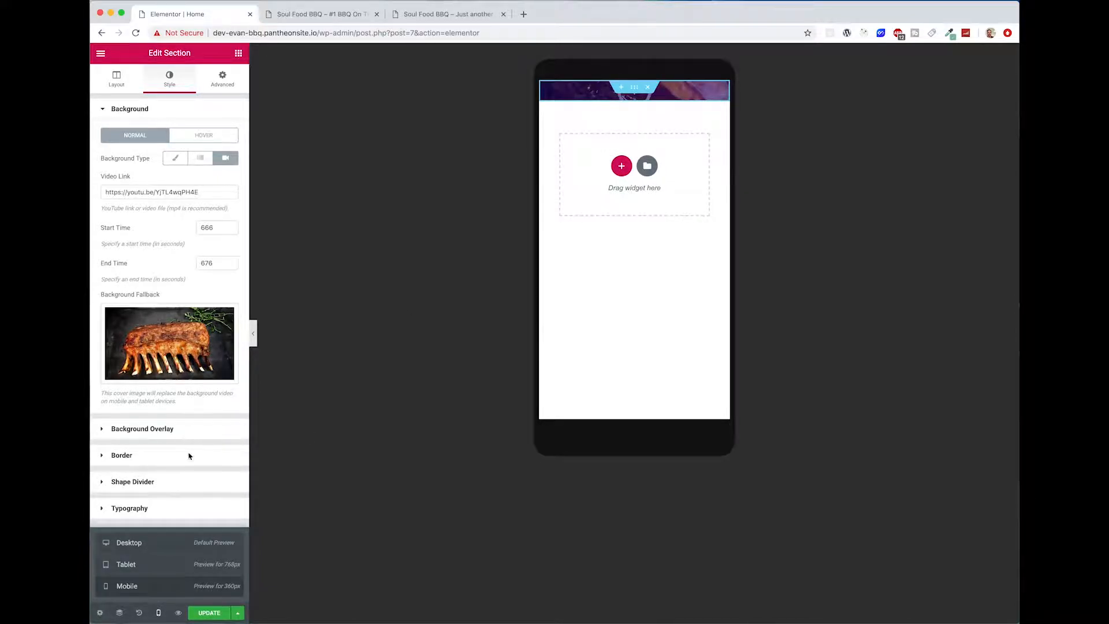
pyautogui.click(253, 333)
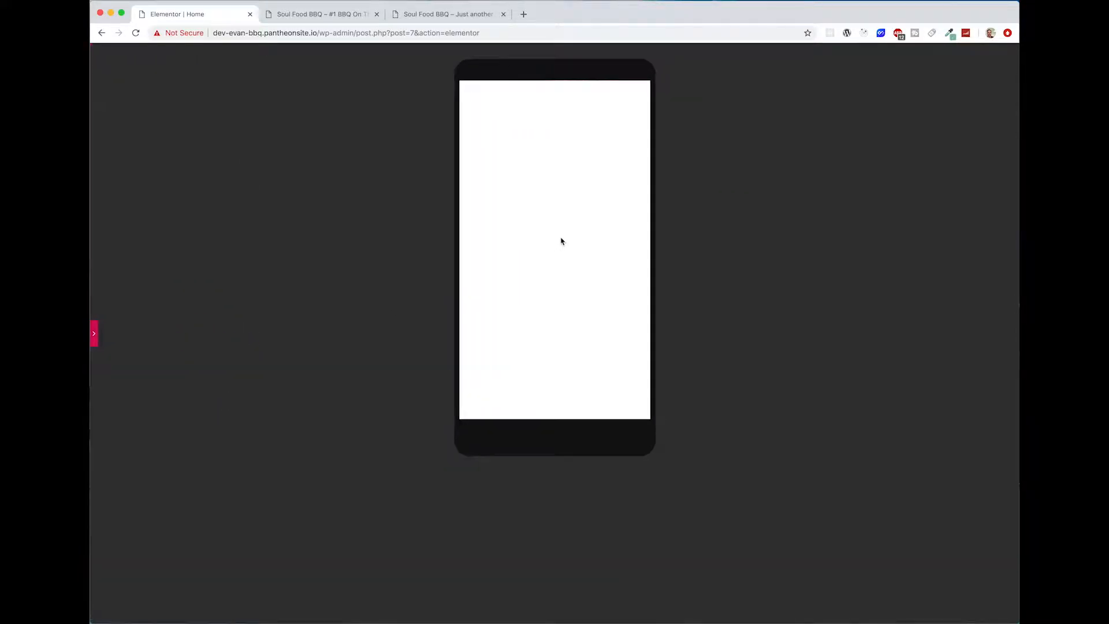
pyautogui.click(97, 343)
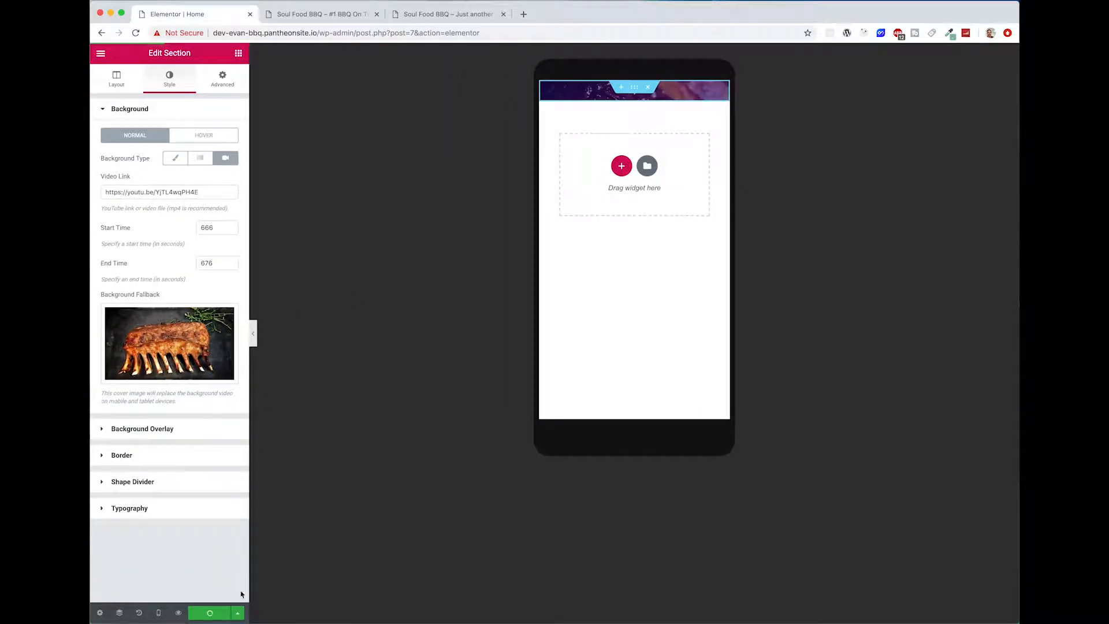
pyautogui.click(254, 338)
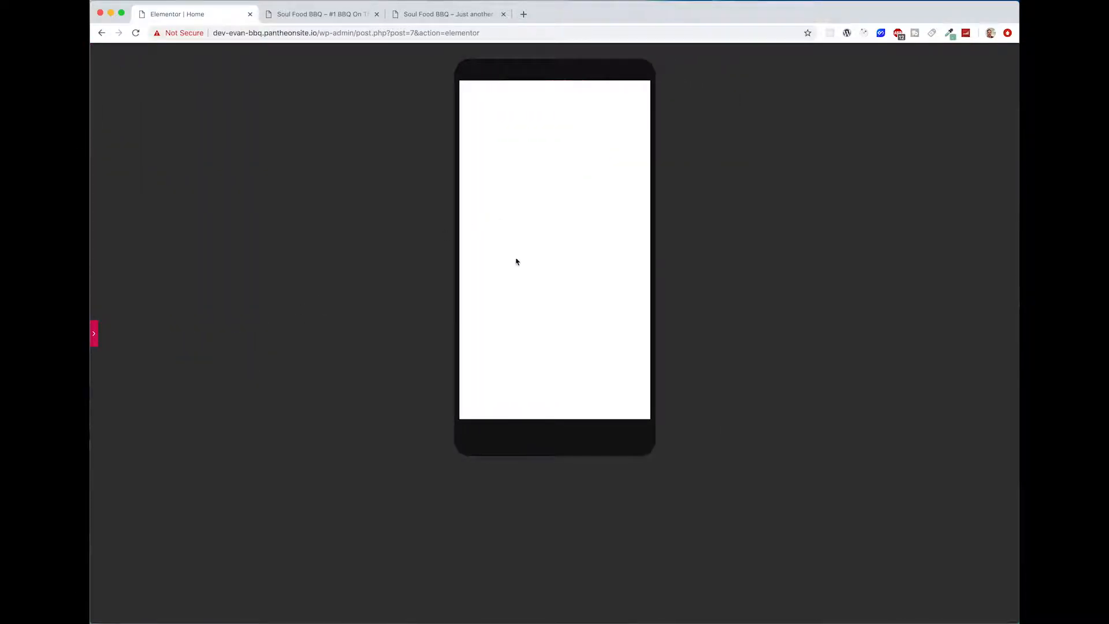
pyautogui.click(97, 342)
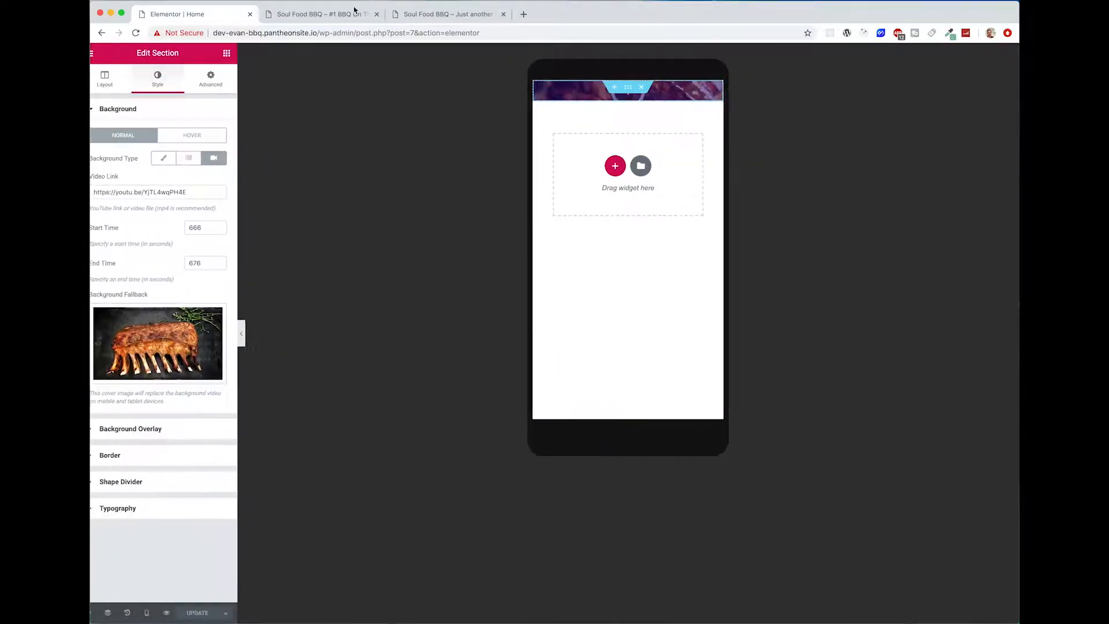
# Step: Reload the live Soul Food BBQ front page to examine the hero section
pyautogui.click(352, 11)
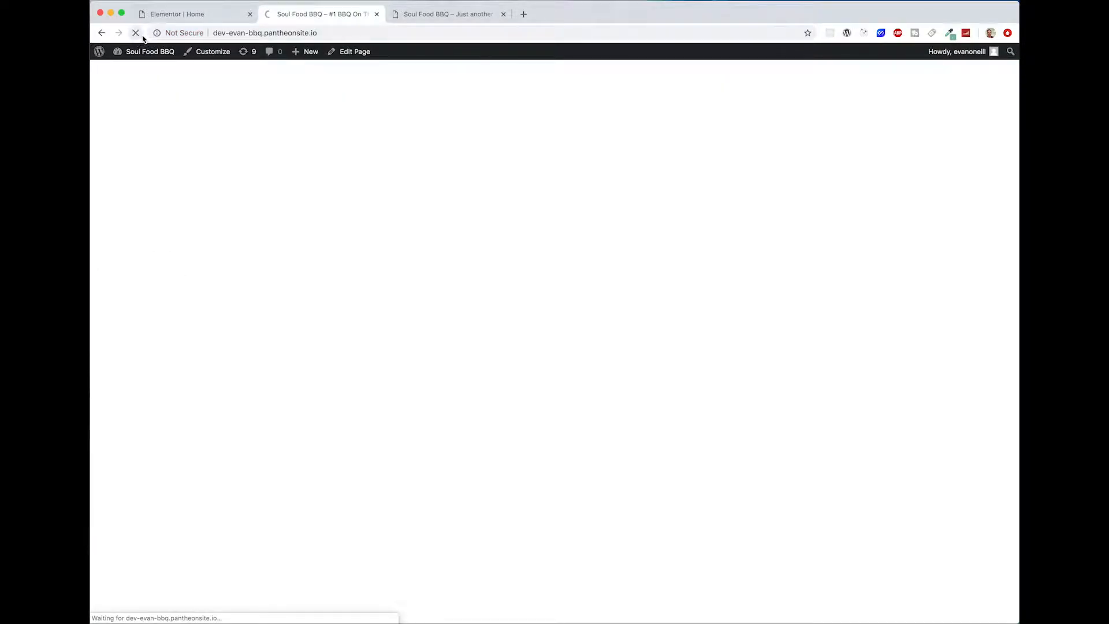
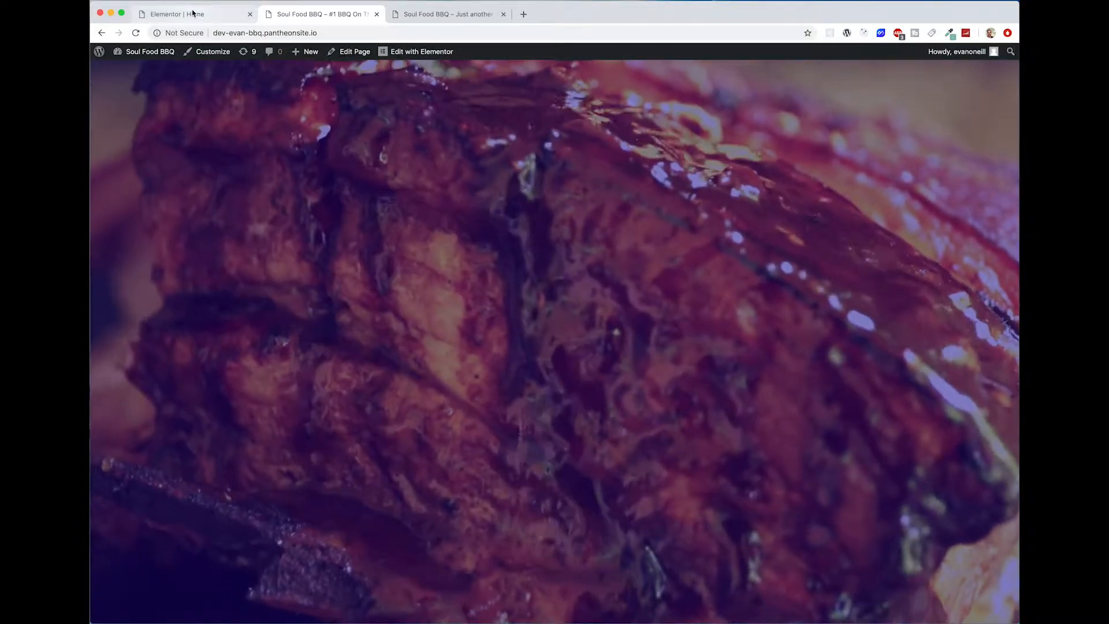
# Step: Return to the Elementor editor and switch the responsive preview back to Desktop
pyautogui.click(194, 13)
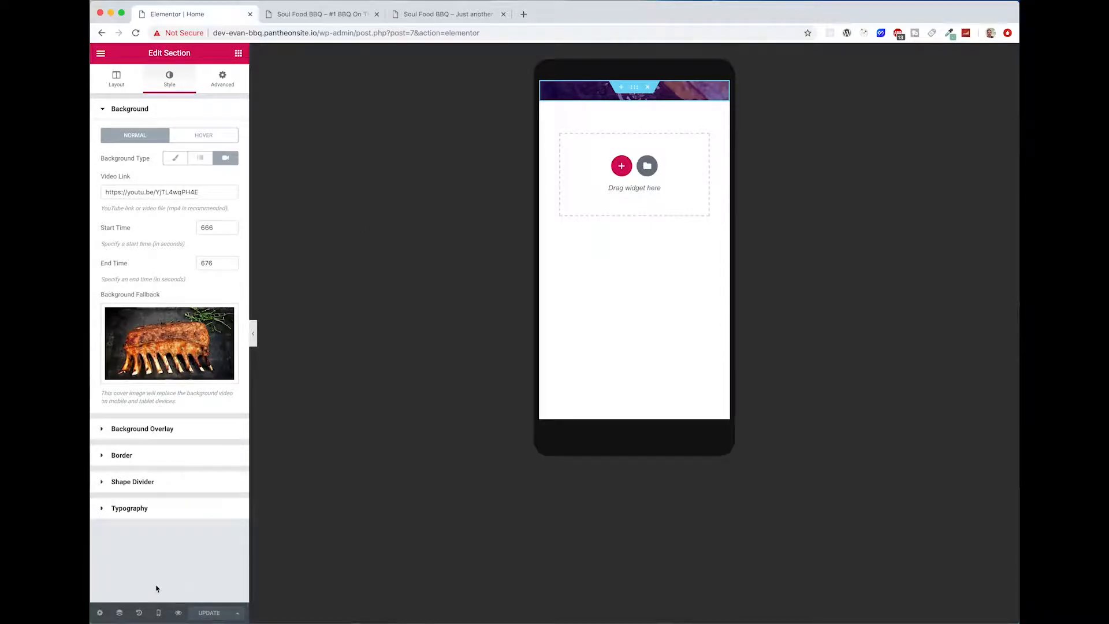
pyautogui.click(157, 616)
pyautogui.click(149, 549)
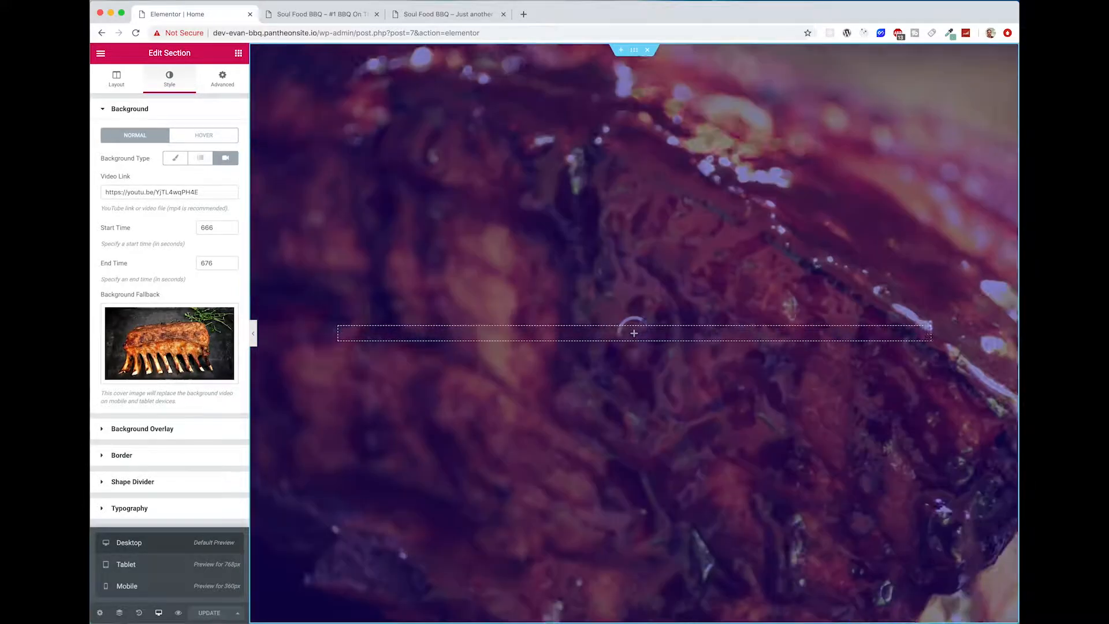
# Step: Examine the hero section of the finished reference site and compare it with the rebuilt front page
pyautogui.click(453, 15)
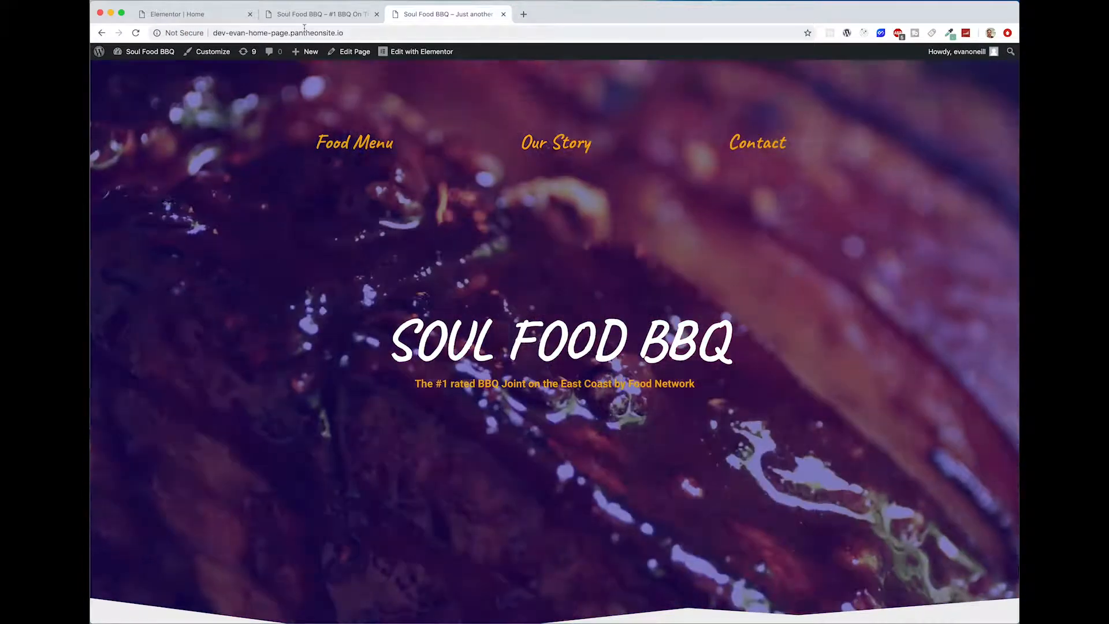
pyautogui.scroll(-3, 779, 613)
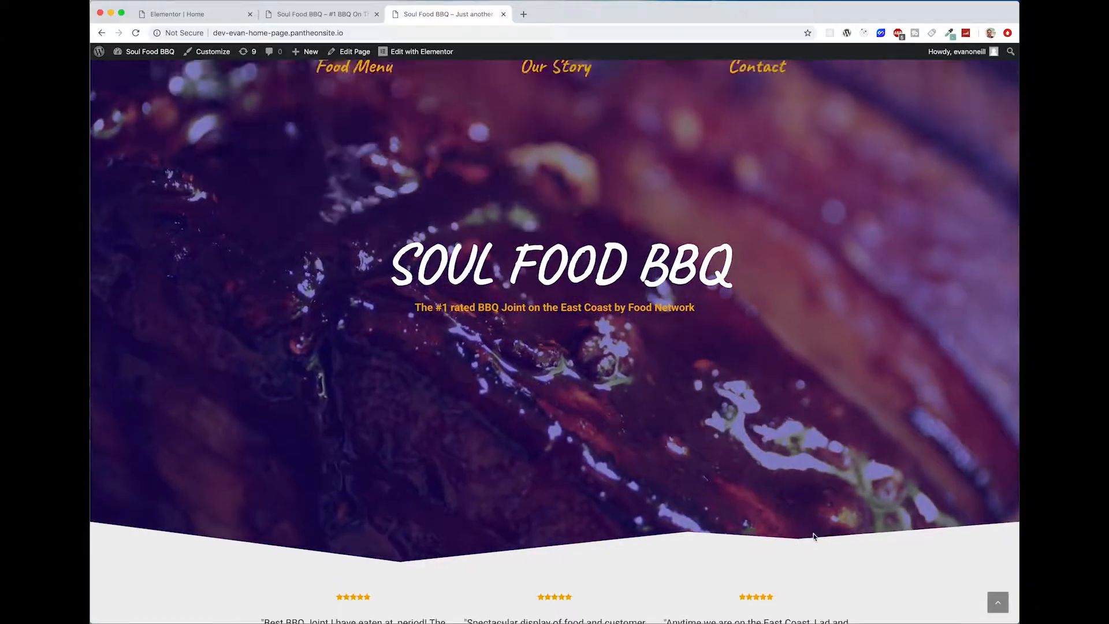
pyautogui.scroll(3, 198, 564)
pyautogui.click(310, 18)
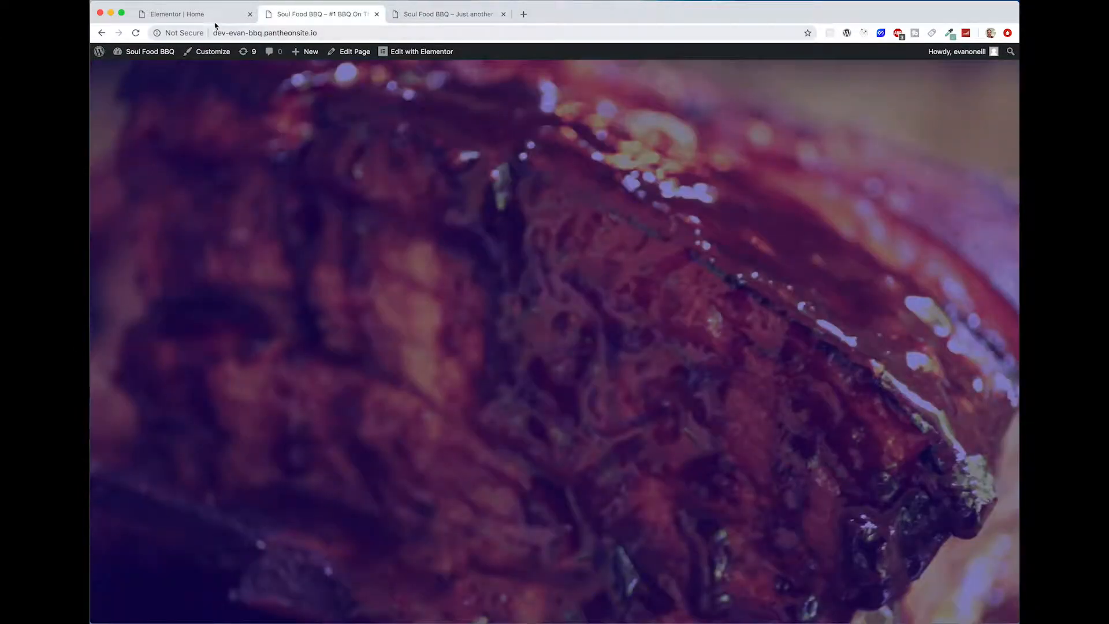
# Step: In the Elementor editor, add a centred heading reading "Soul food bbq" to the empty column of the video hero section
pyautogui.click(213, 16)
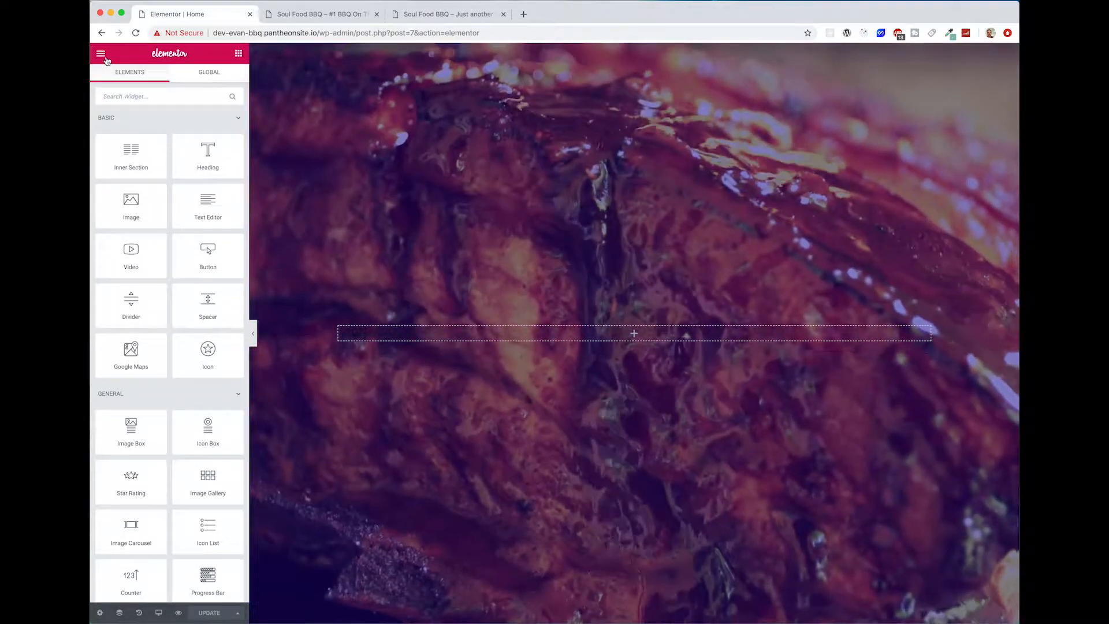
pyautogui.click(101, 53)
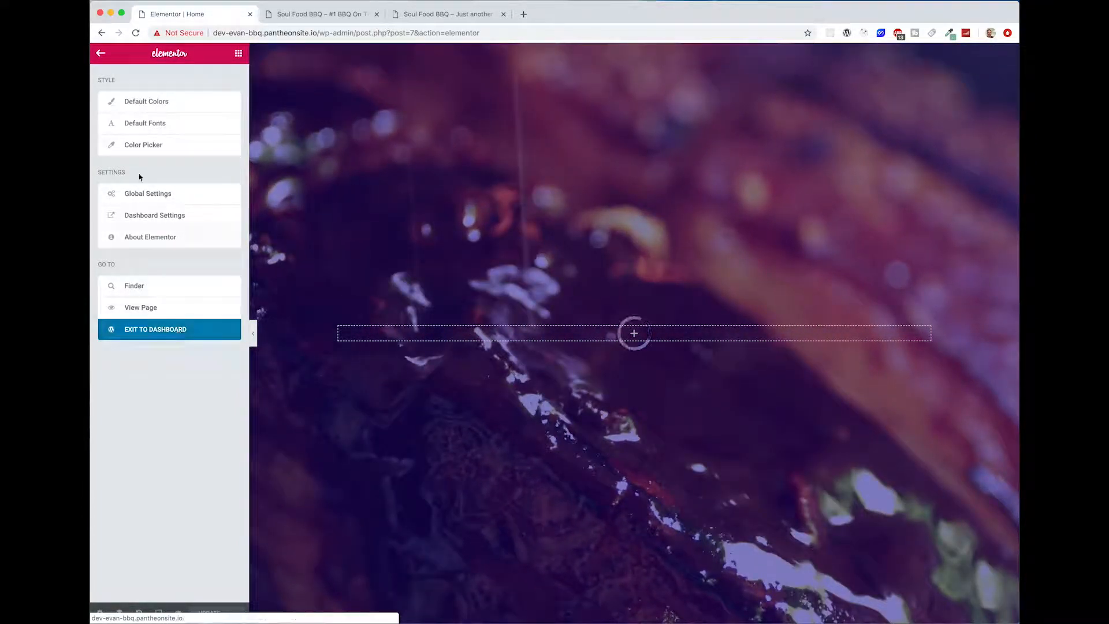
pyautogui.click(237, 55)
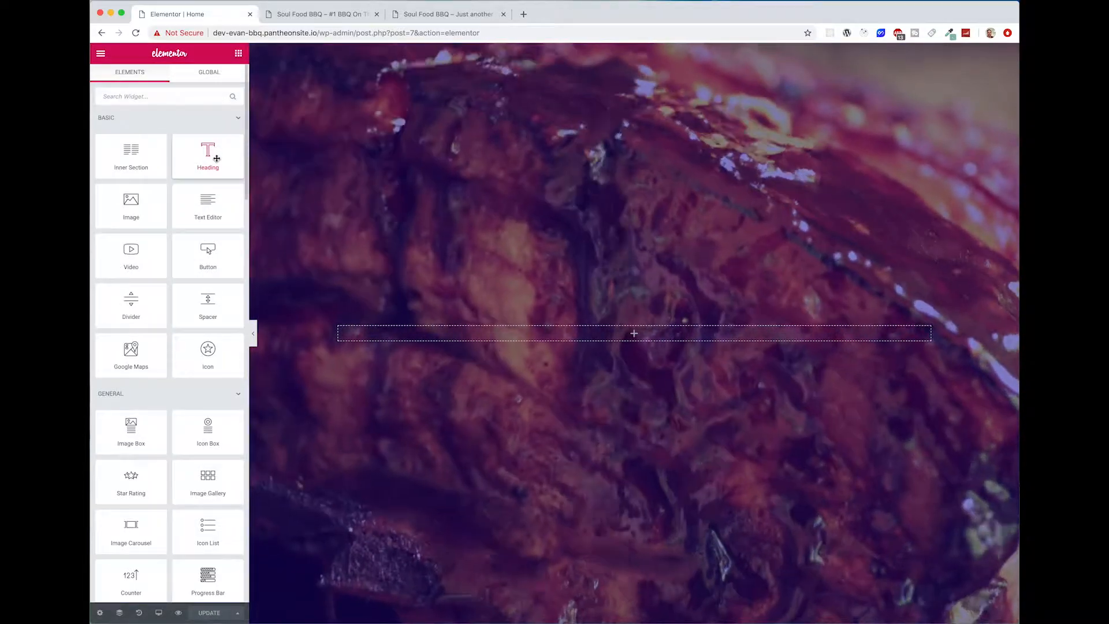
pyautogui.moveTo(216, 156); pyautogui.dragTo(651, 337)
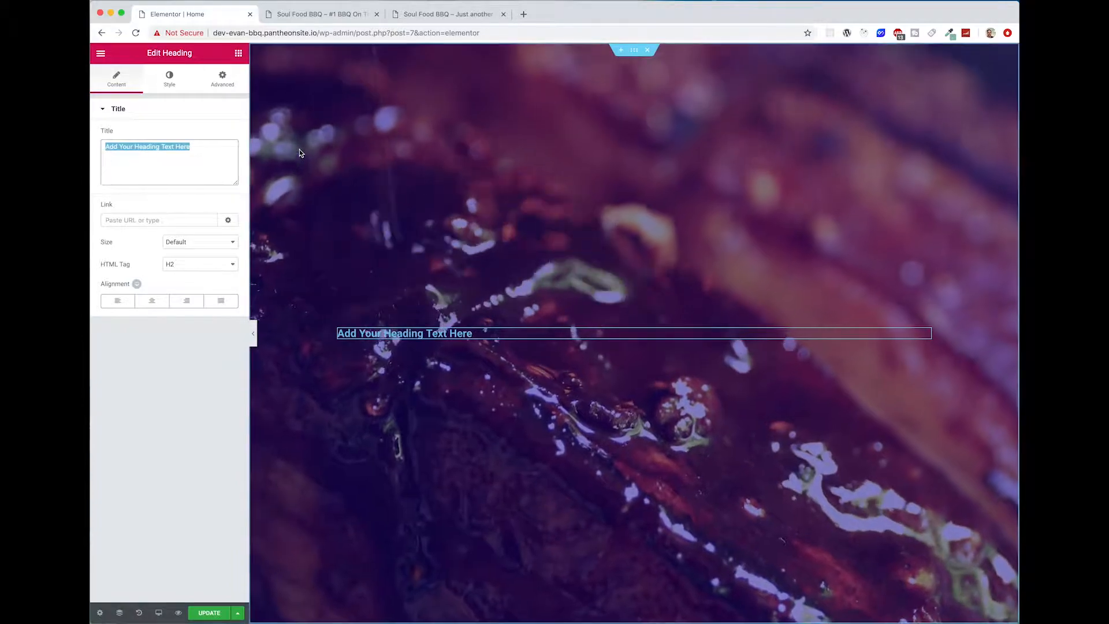
pyautogui.write('Soul')
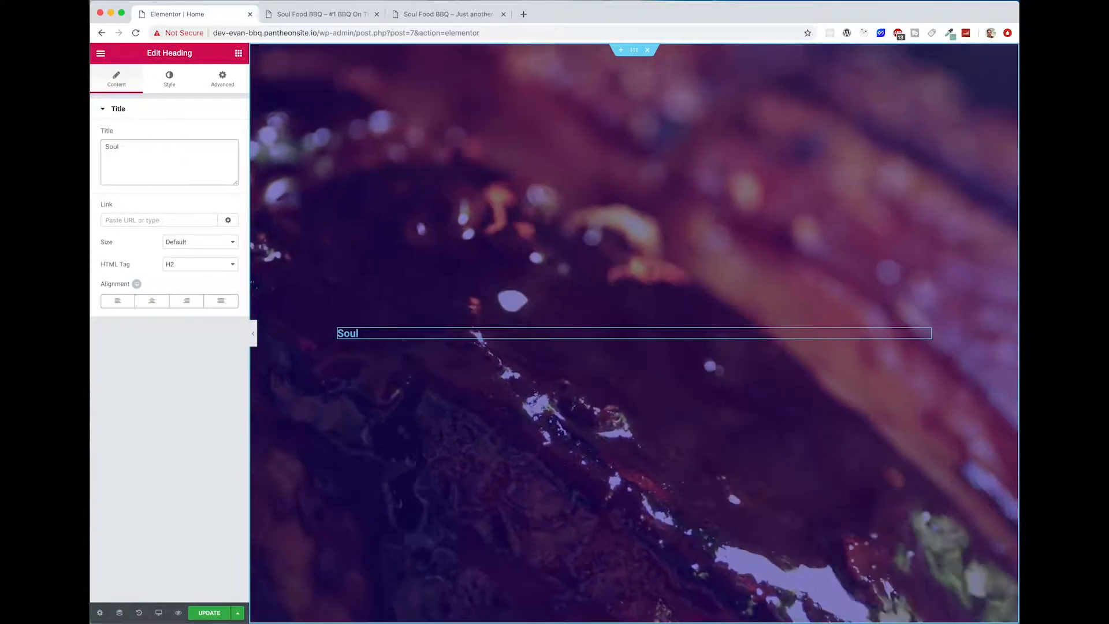
pyautogui.write(' food bbq')
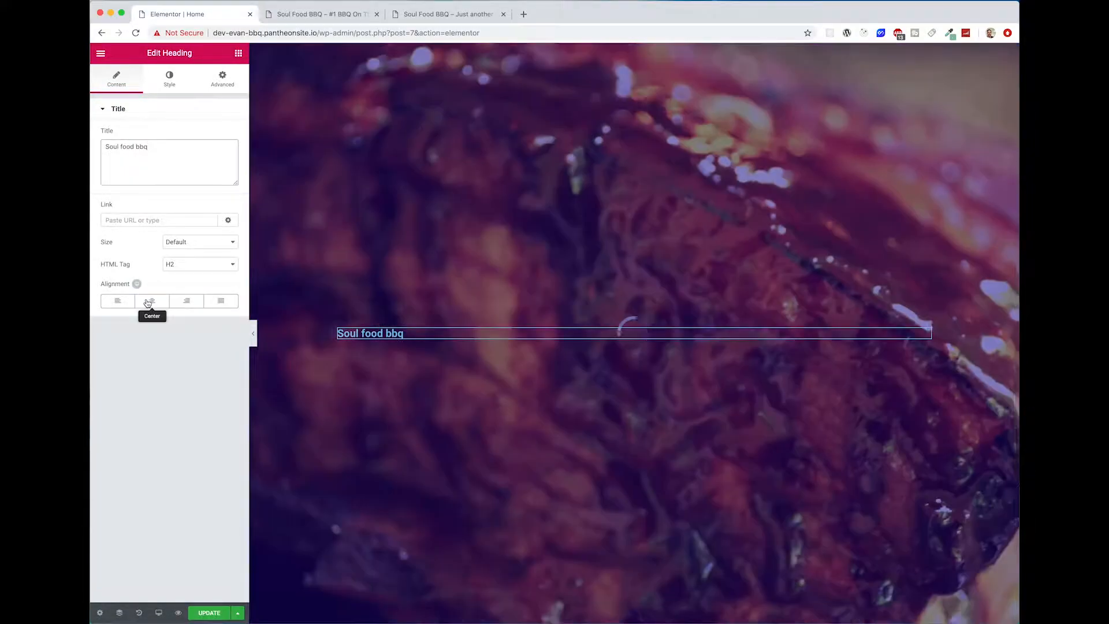
pyautogui.click(153, 300)
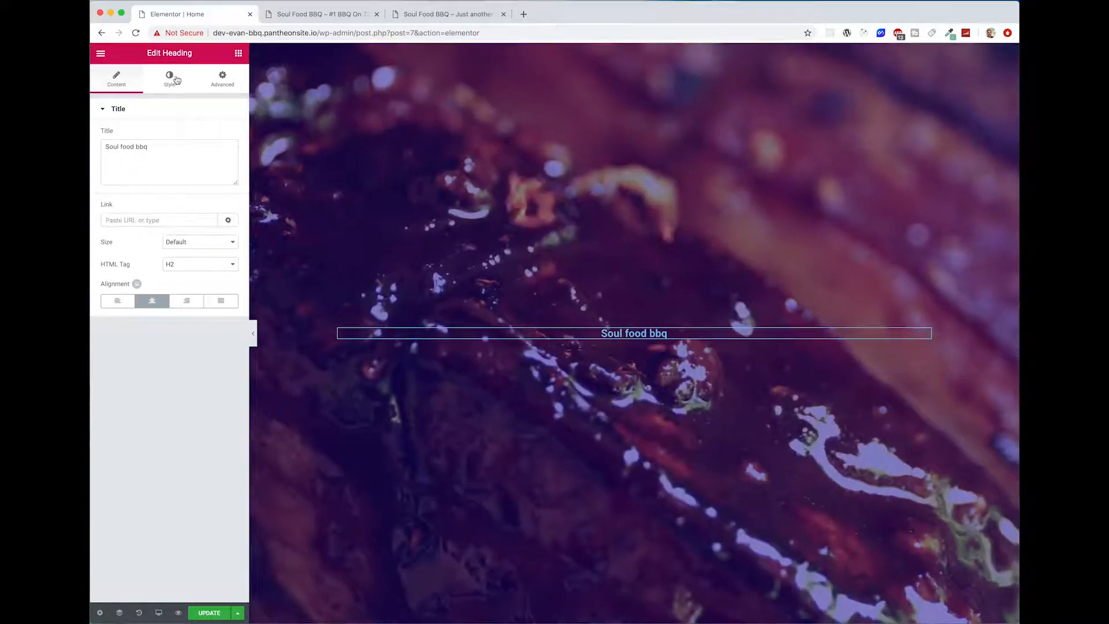
# Step: Style the heading with white #ffffff text, the Caveat font family, a size of 110 px and uppercase transform
pyautogui.click(170, 82)
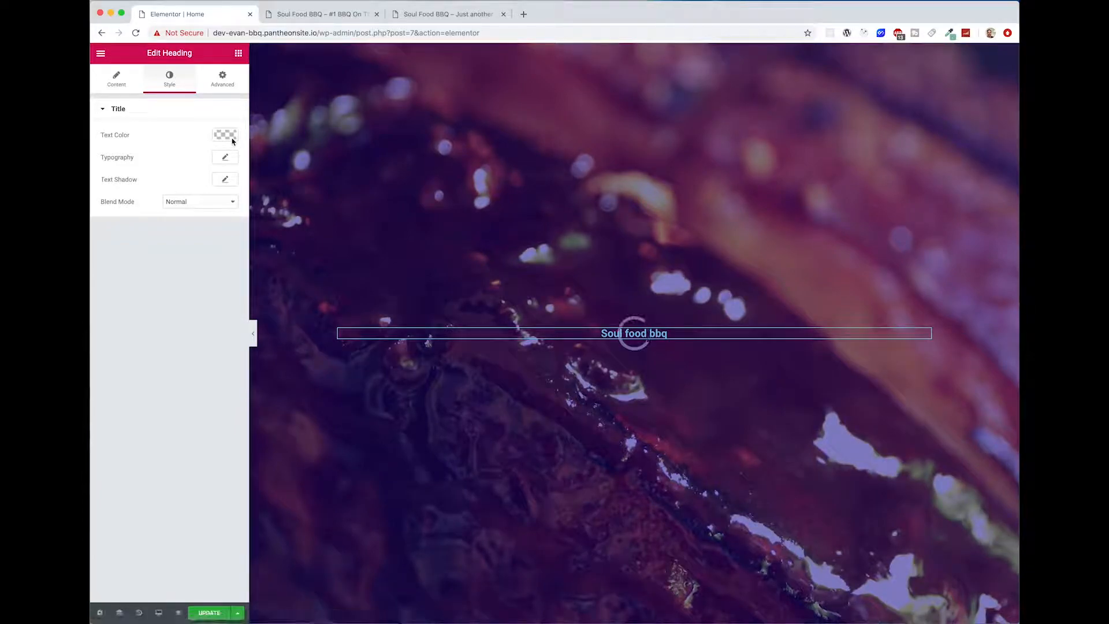
pyautogui.click(226, 136)
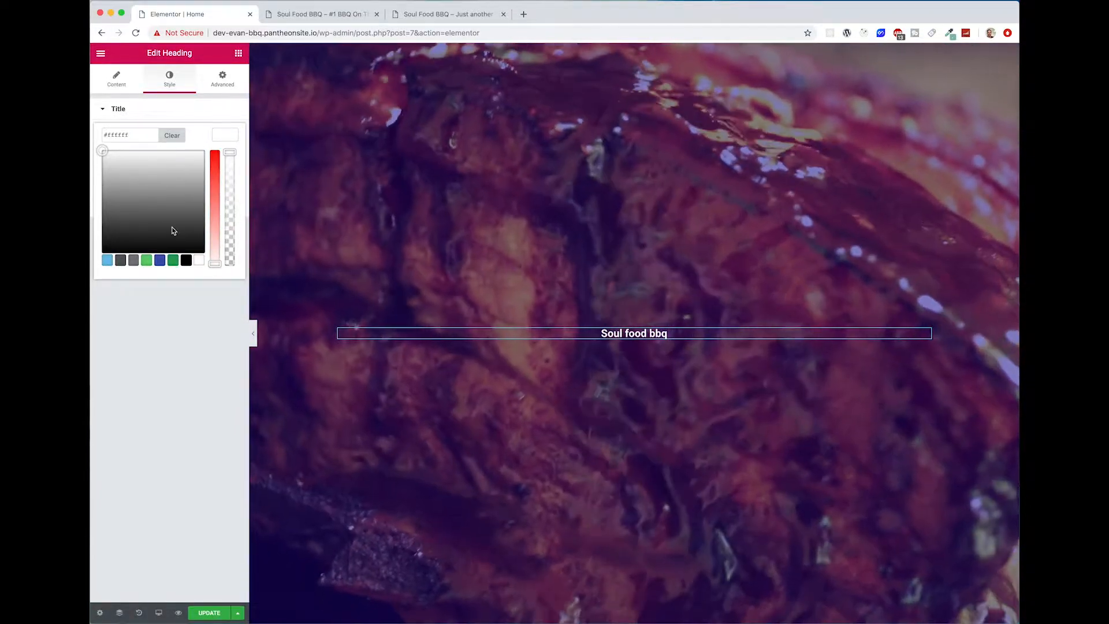
pyautogui.click(226, 135)
pyautogui.click(225, 157)
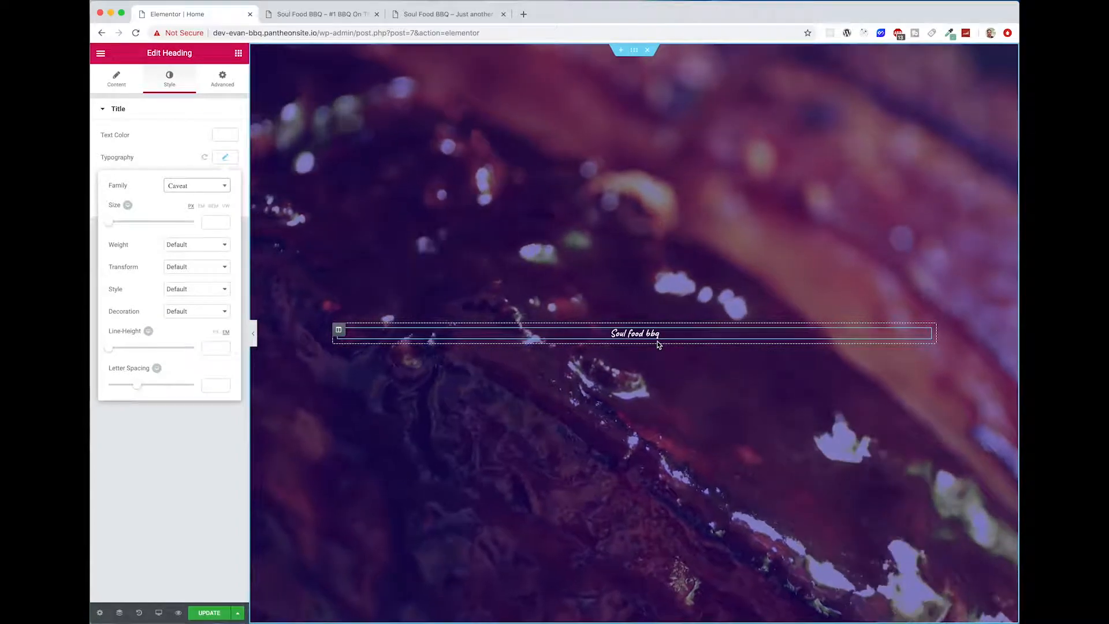
pyautogui.moveTo(111, 222); pyautogui.dragTo(158, 227)
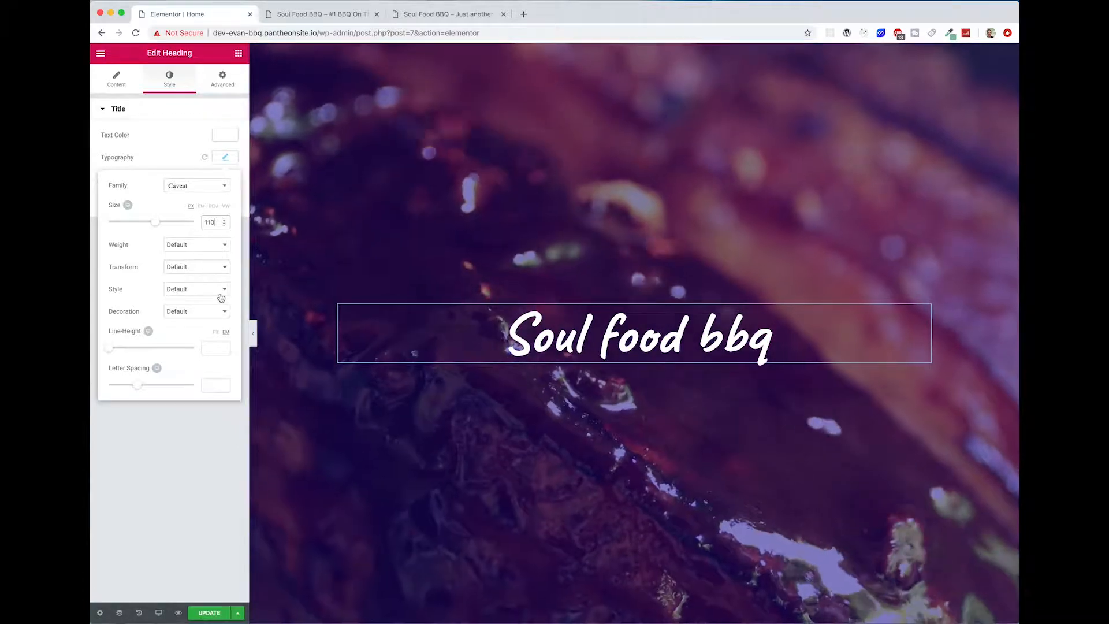
pyautogui.click(213, 268)
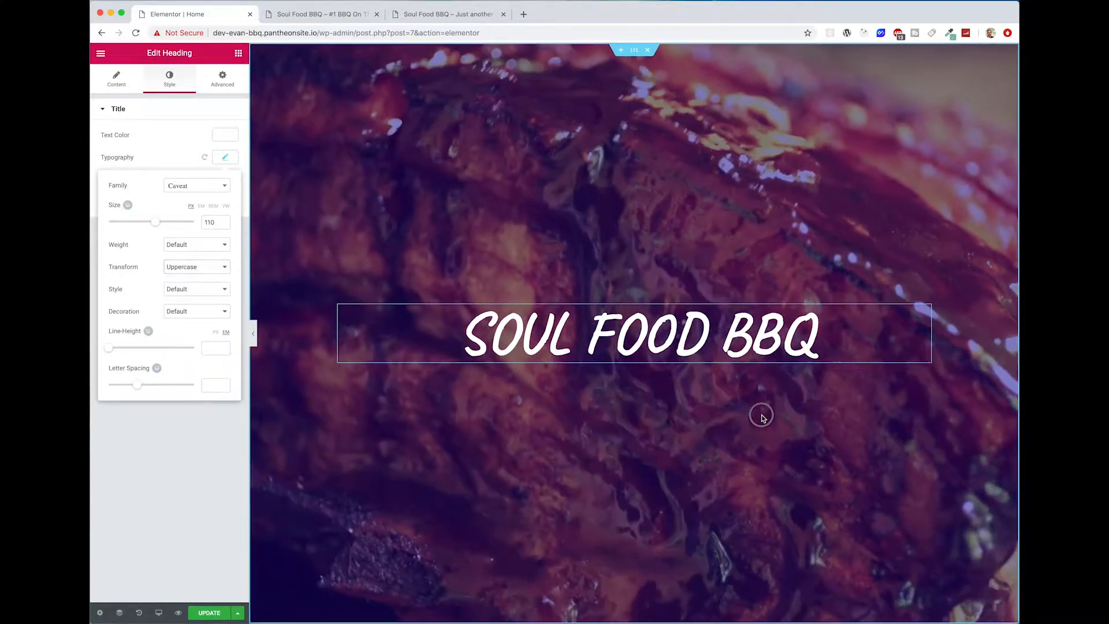
pyautogui.click(760, 414)
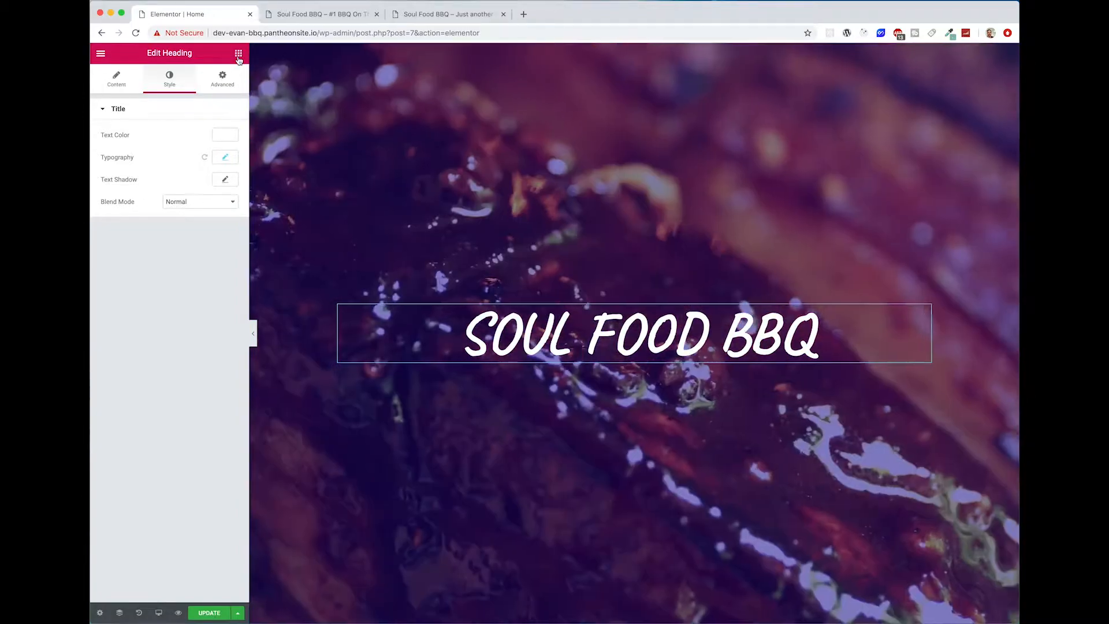
# Step: Add a centred second heading below the title reading "The #1 Rated BBQ Joint on the East Coast by Food Network"
pyautogui.click(239, 53)
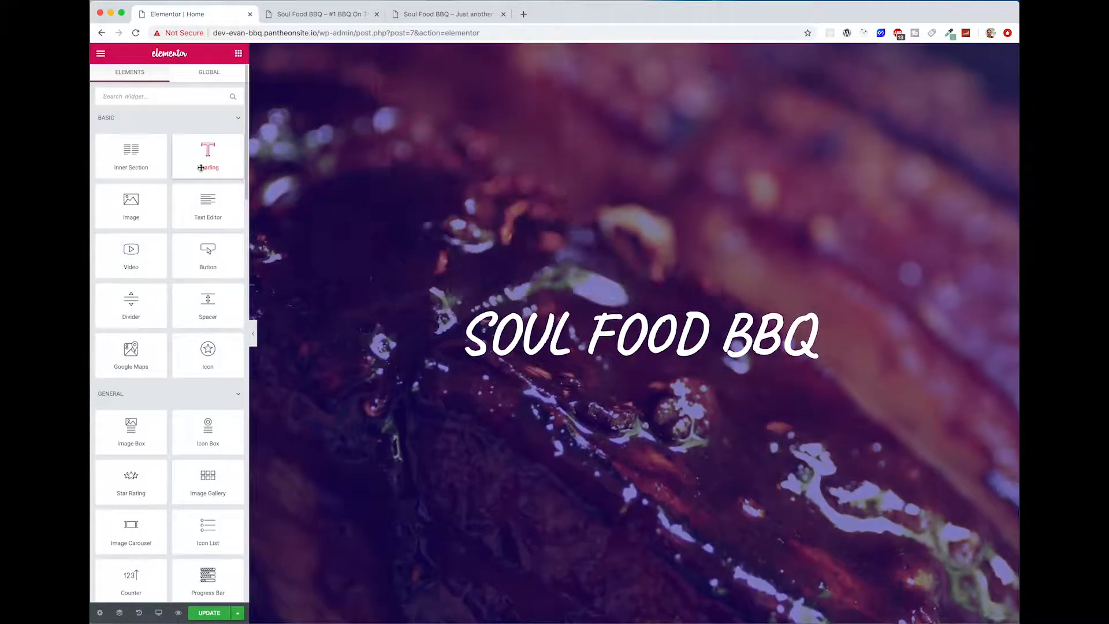
pyautogui.moveTo(208, 155); pyautogui.dragTo(668, 370)
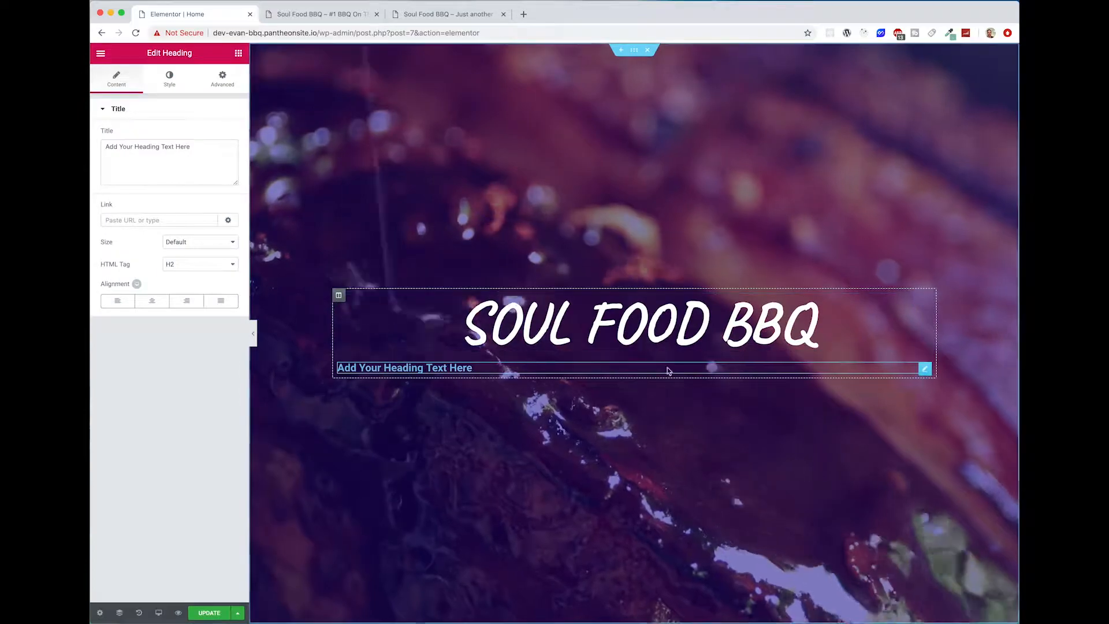
pyautogui.moveTo(191, 147); pyautogui.dragTo(126, 145)
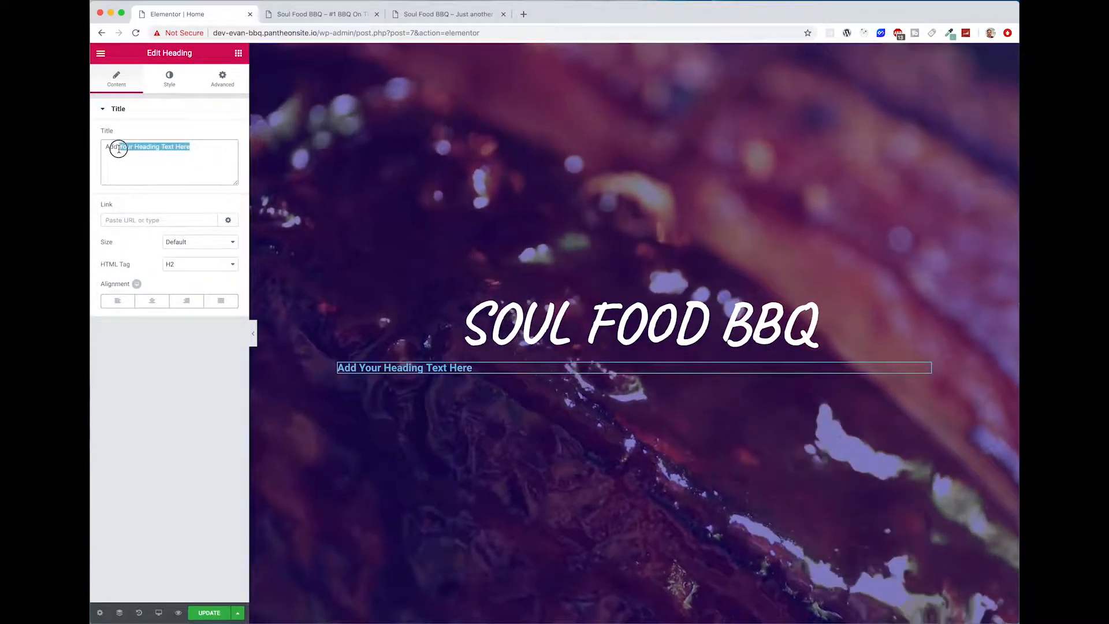
pyautogui.write('The #')
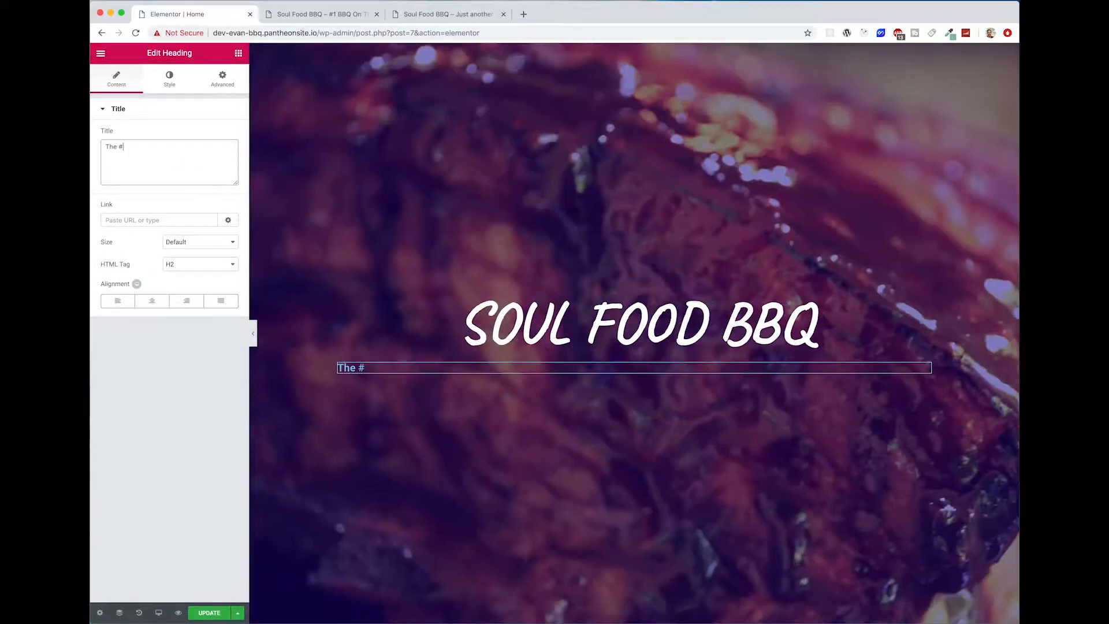
pyautogui.write('1 Rated BBQ')
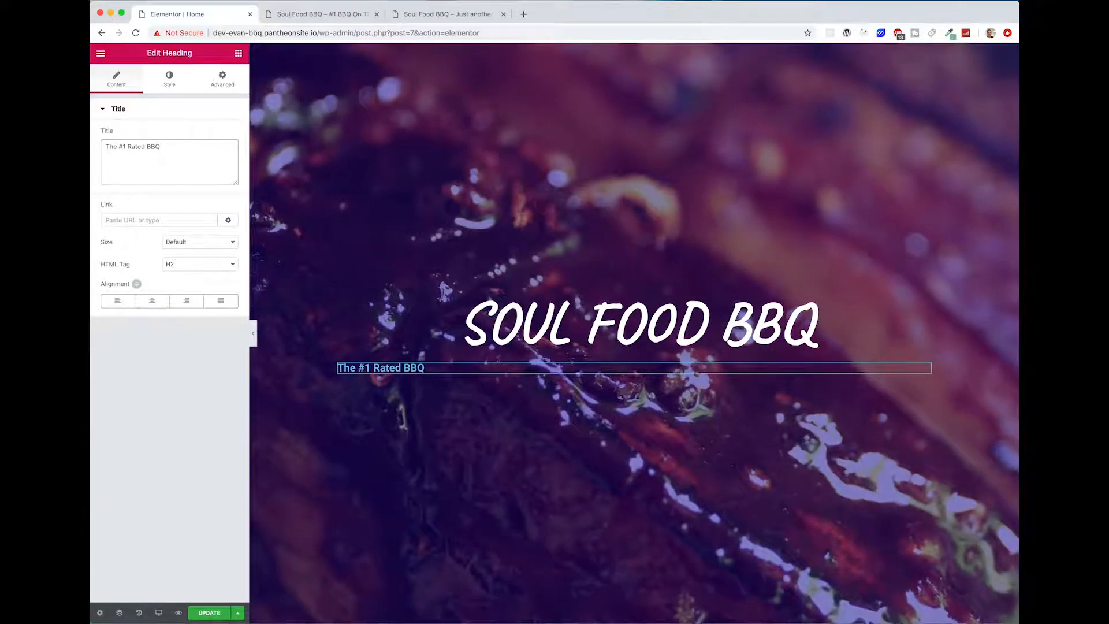
pyautogui.write(' Joint on the ')
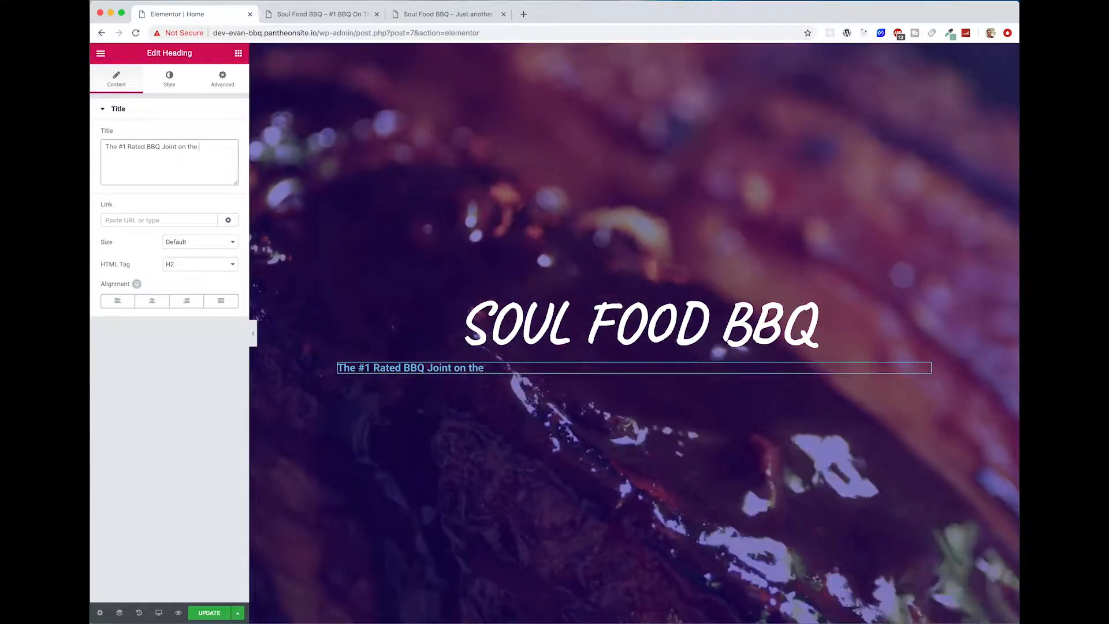
pyautogui.write('East Coast by')
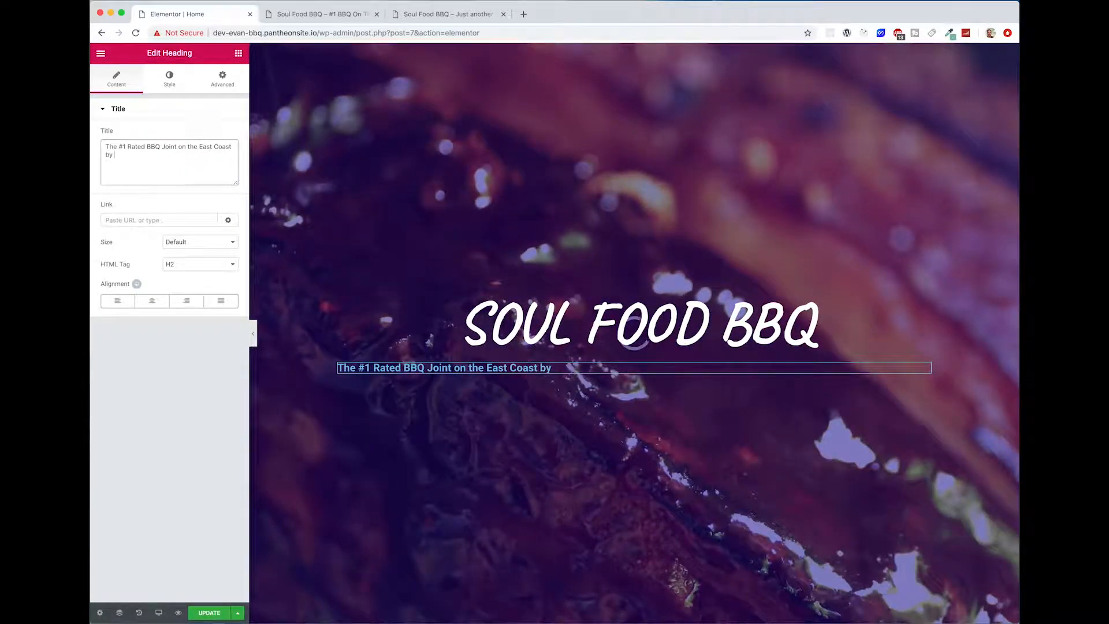
pyautogui.write(' Food Netwo')
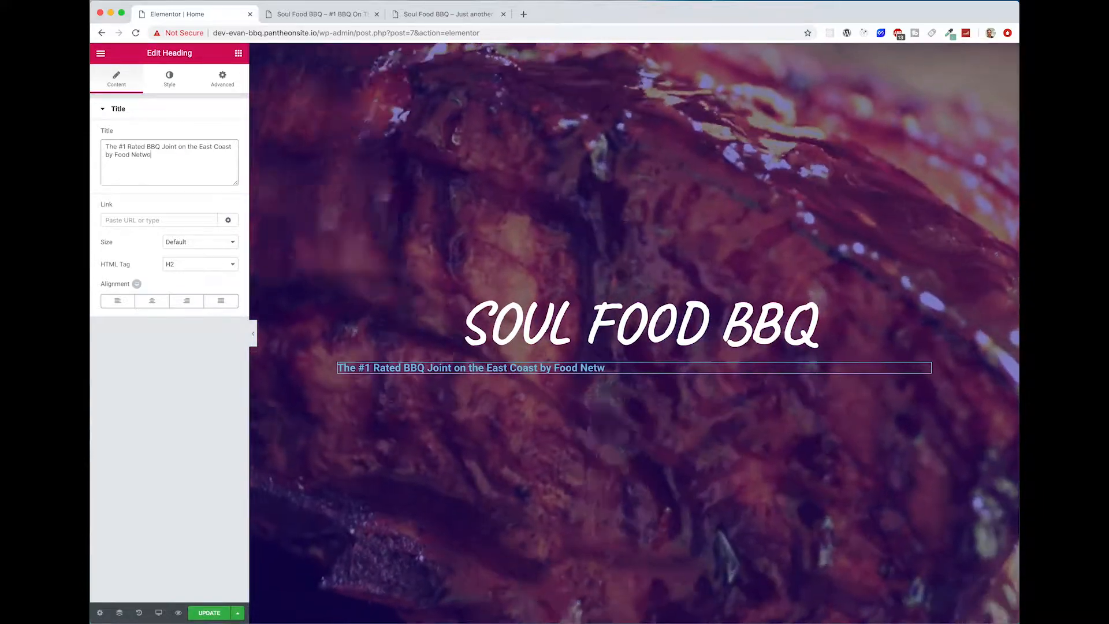
pyautogui.write('rk')
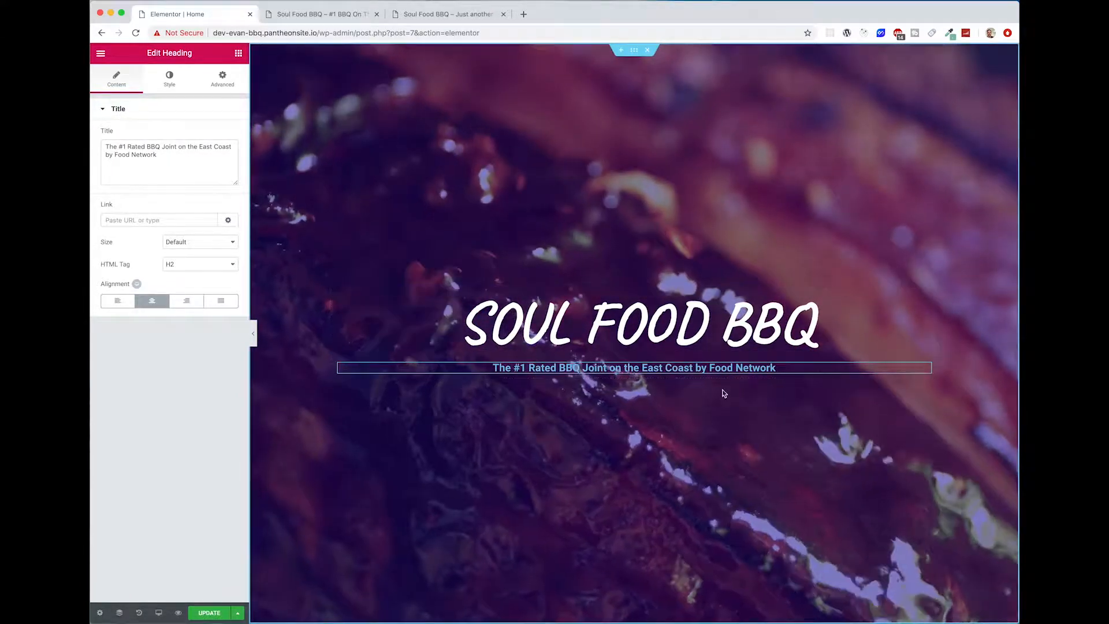
# Step: Set the text colour of the tagline heading to the orange #f4ab00
pyautogui.click(170, 79)
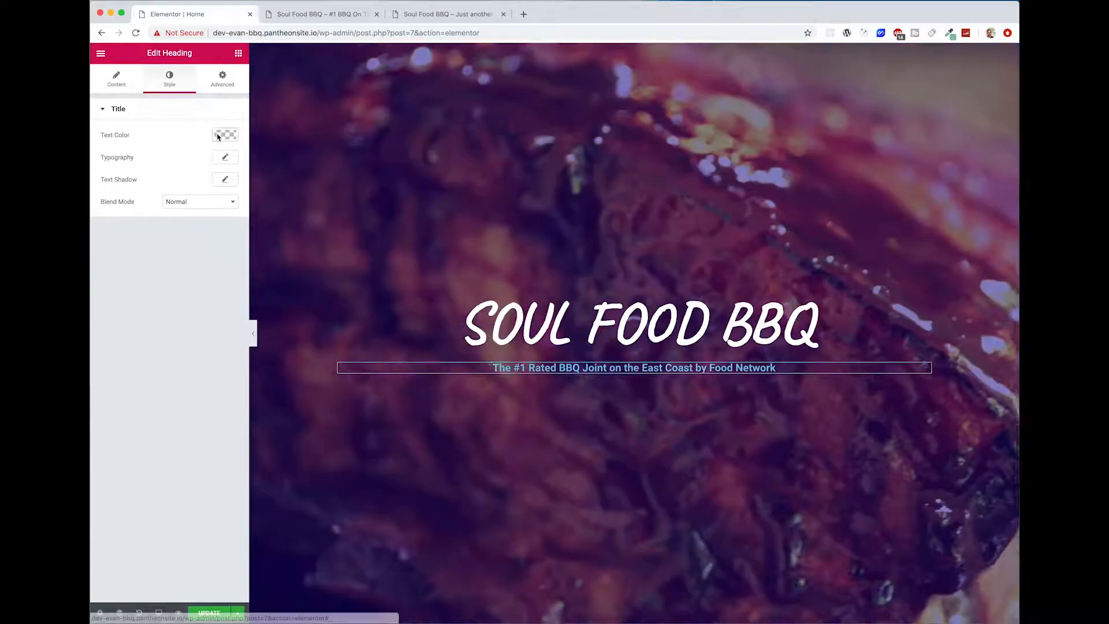
pyautogui.click(221, 138)
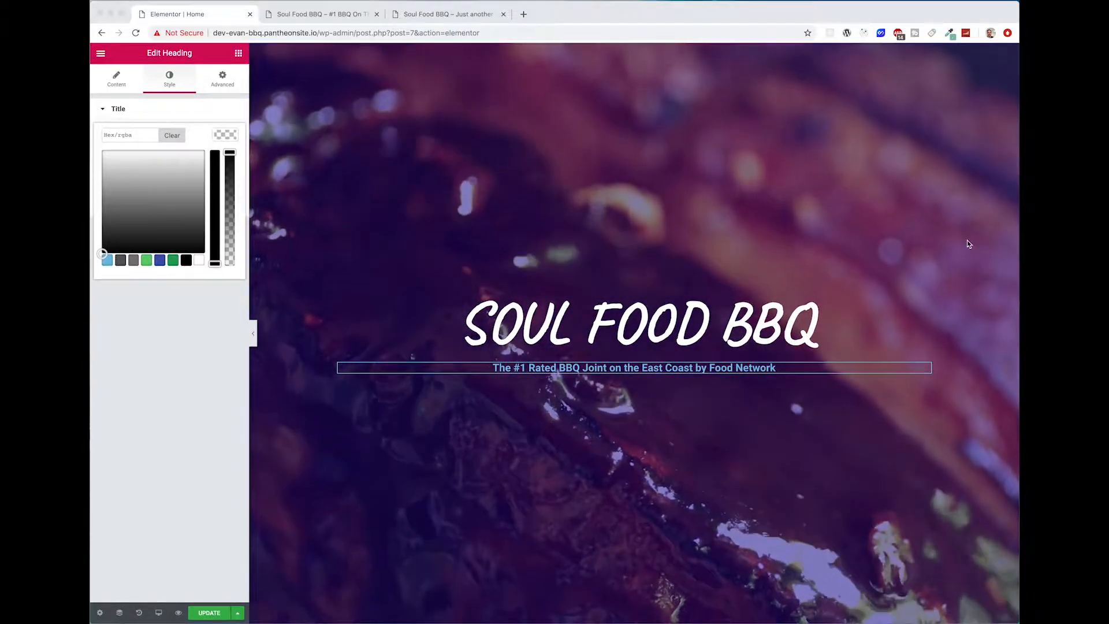
pyautogui.click(128, 134)
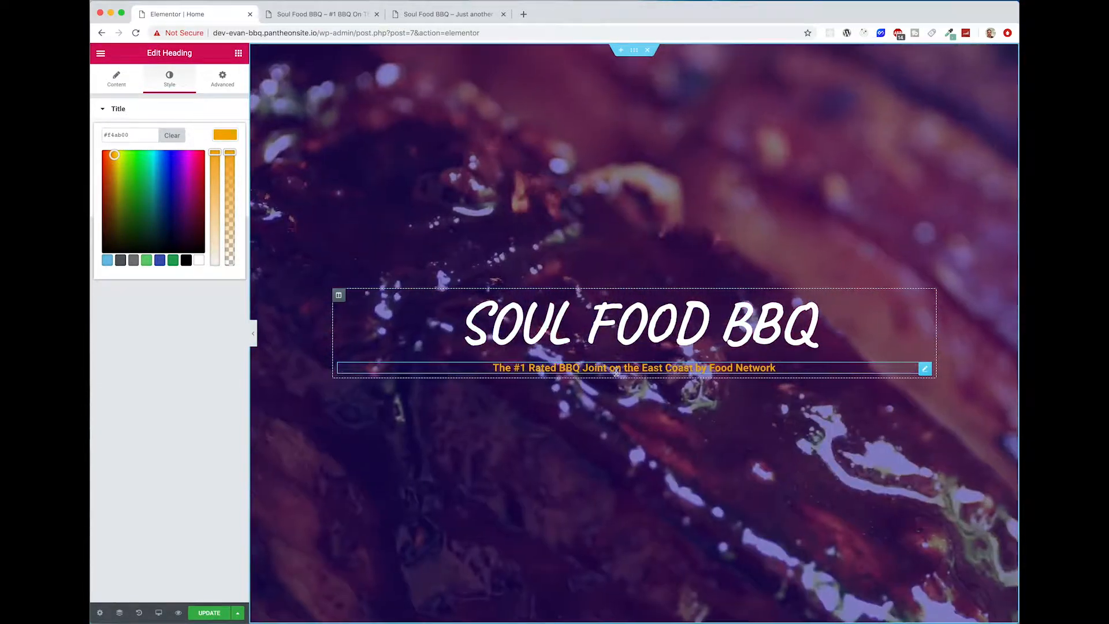
pyautogui.click(234, 142)
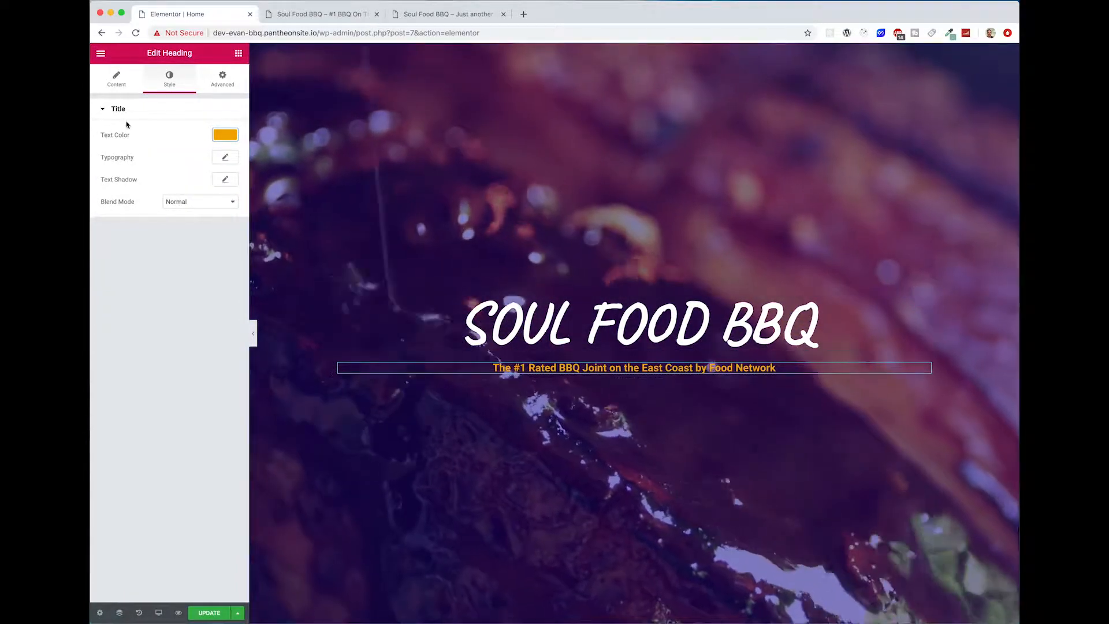
# Step: Set the font size of the tagline heading to 28 px
pyautogui.click(226, 158)
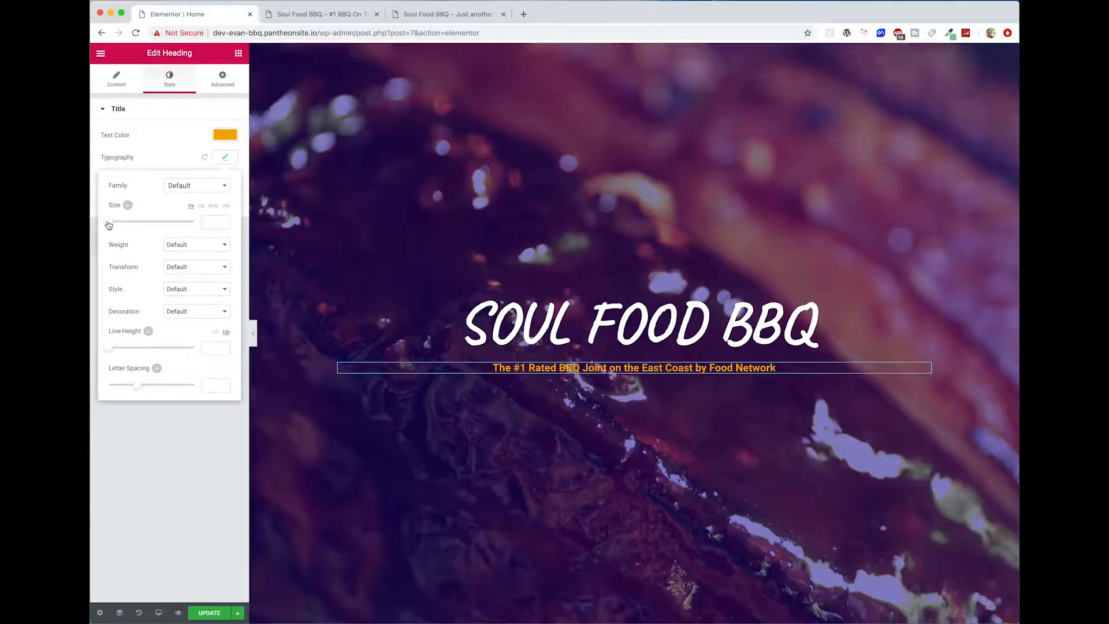
pyautogui.moveTo(109, 222); pyautogui.dragTo(119, 225)
pyautogui.moveTo(120, 224); pyautogui.dragTo(119, 225)
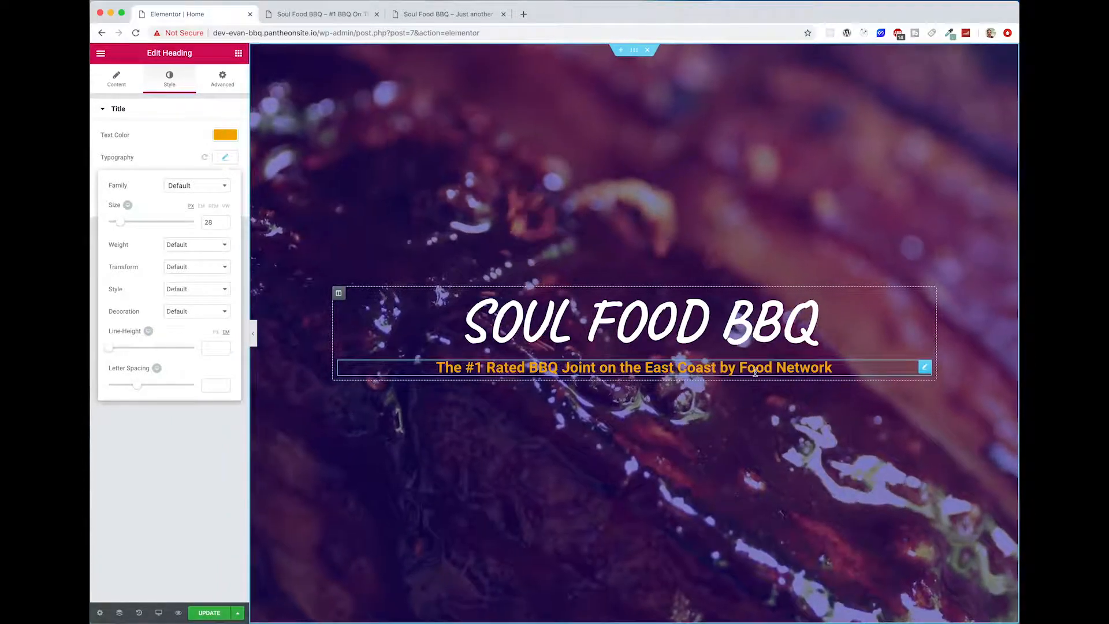
pyautogui.click(546, 455)
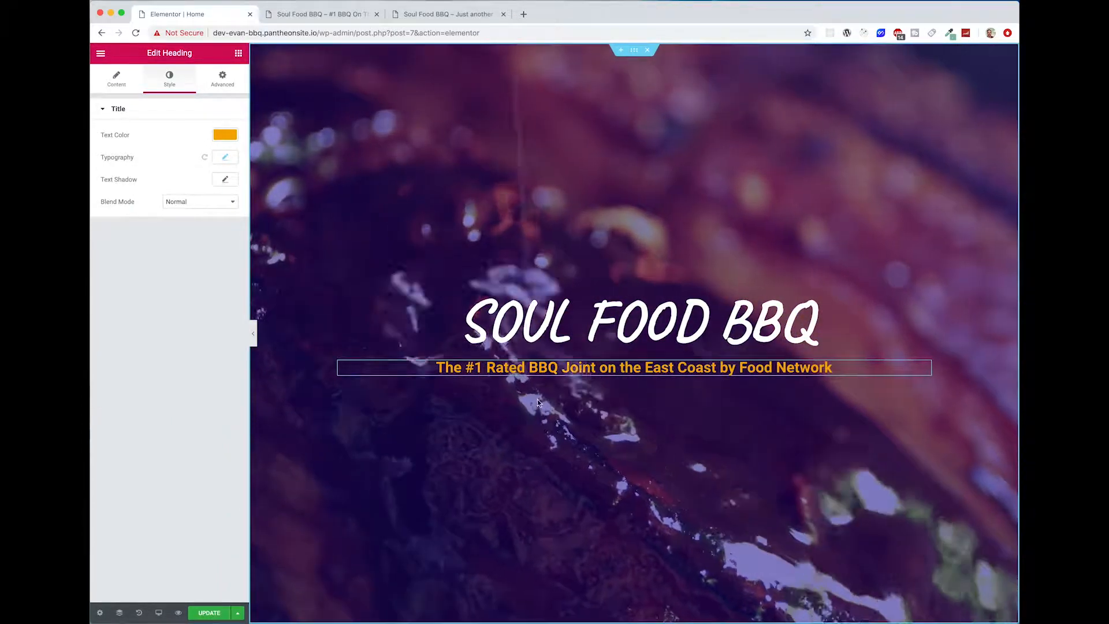
pyautogui.scroll(-2, 545, 454)
pyautogui.scroll(2, 545, 455)
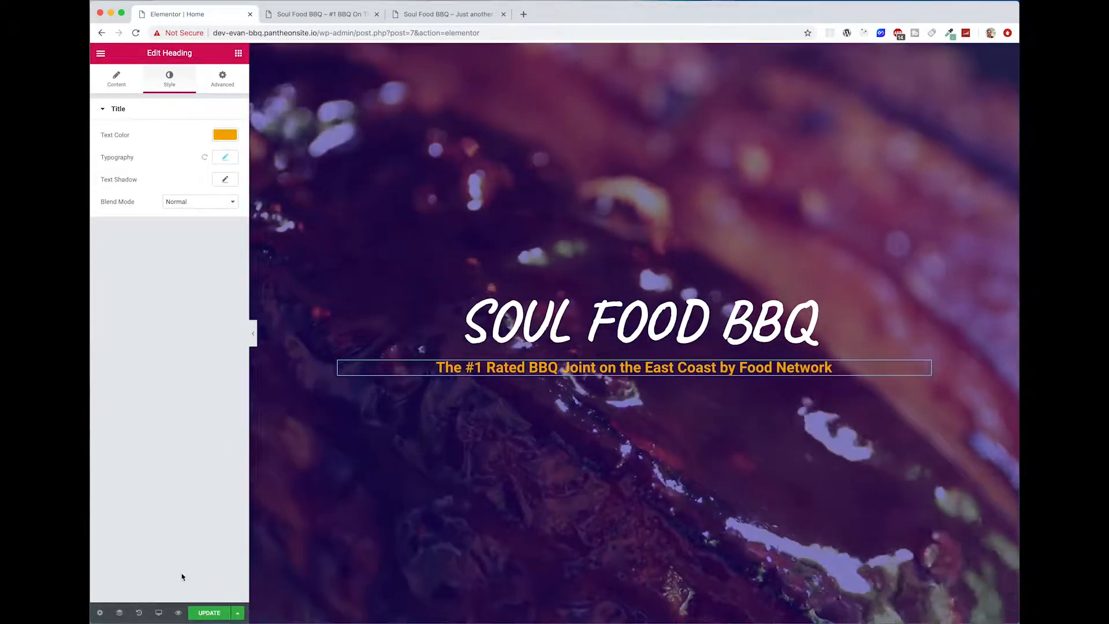
# Step: Update the page and check the hero title and tagline on the live site
pyautogui.click(209, 613)
pyautogui.click(310, 14)
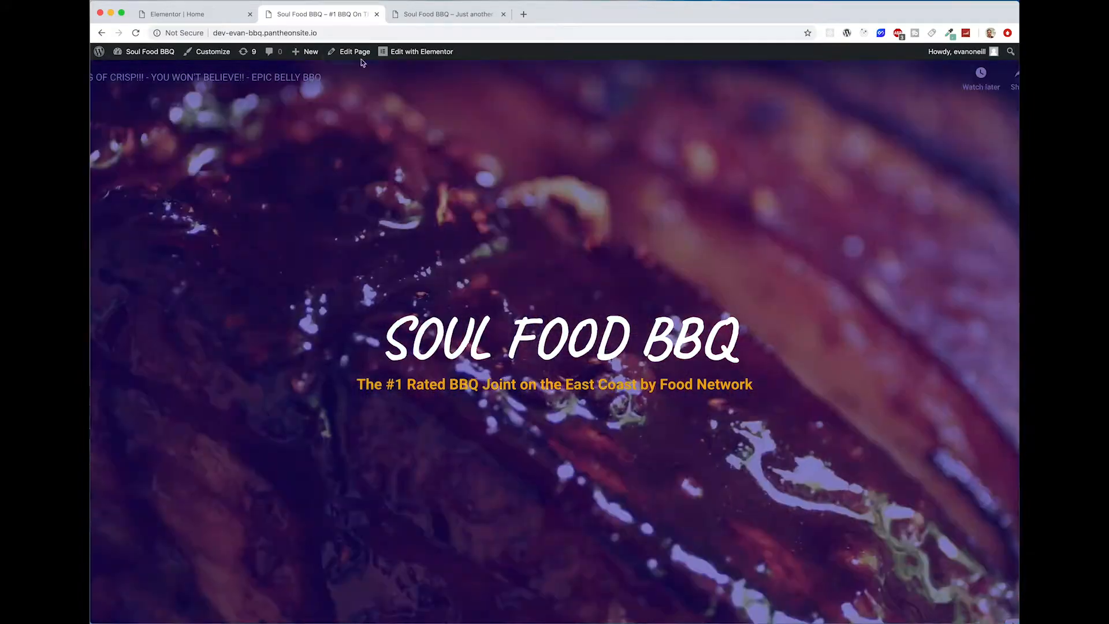
pyautogui.click(192, 14)
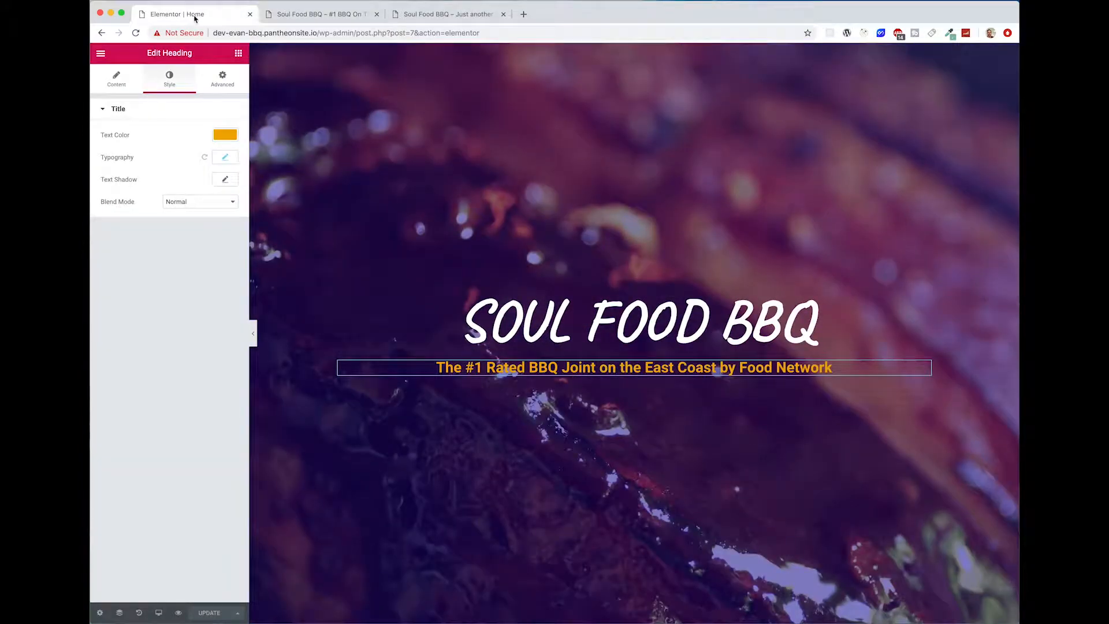
# Step: Add an inner section with two columns above the SOUL FOOD BBQ title
pyautogui.click(239, 54)
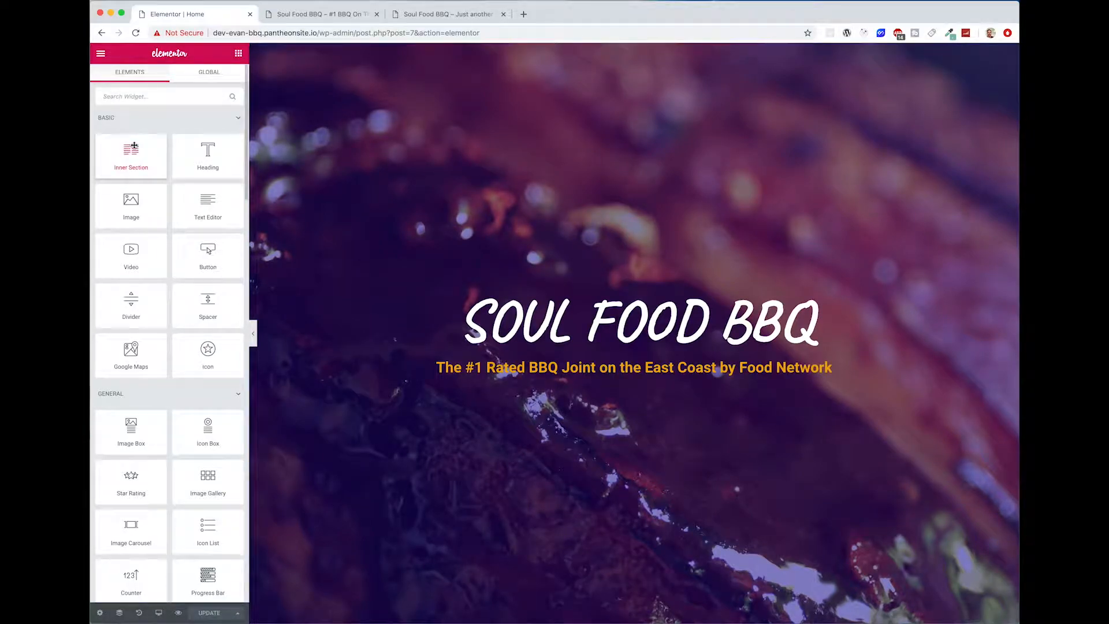
pyautogui.moveTo(119, 158); pyautogui.dragTo(618, 245)
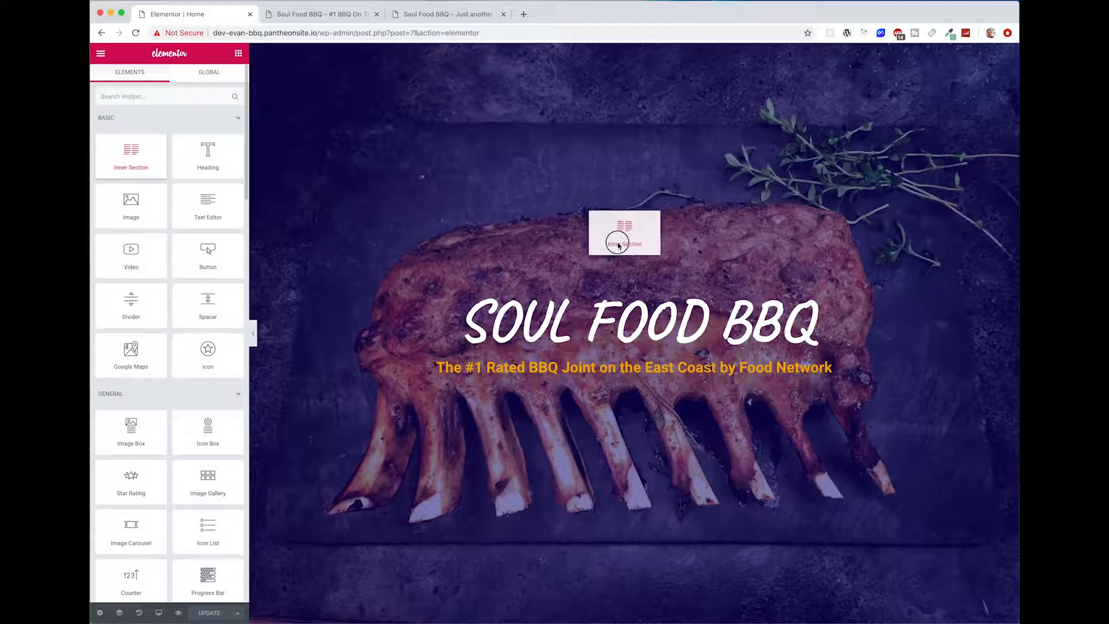
pyautogui.moveTo(632, 292); pyautogui.dragTo(633, 292)
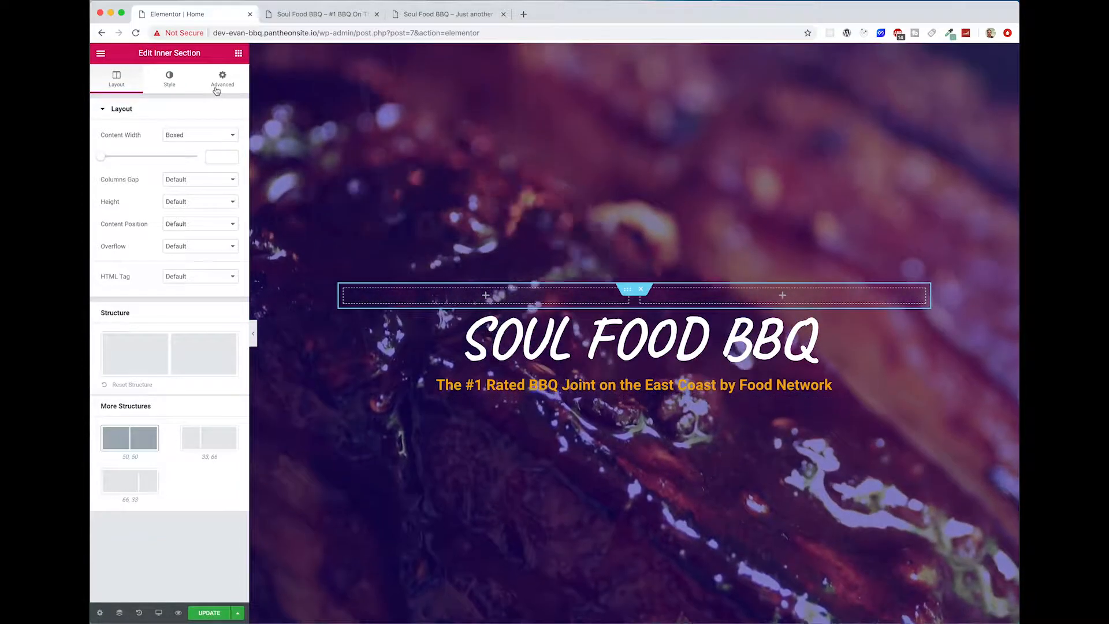
# Step: Unlink the inner section's margin values and set its top margin to -350 px
pyautogui.click(218, 87)
pyautogui.click(212, 150)
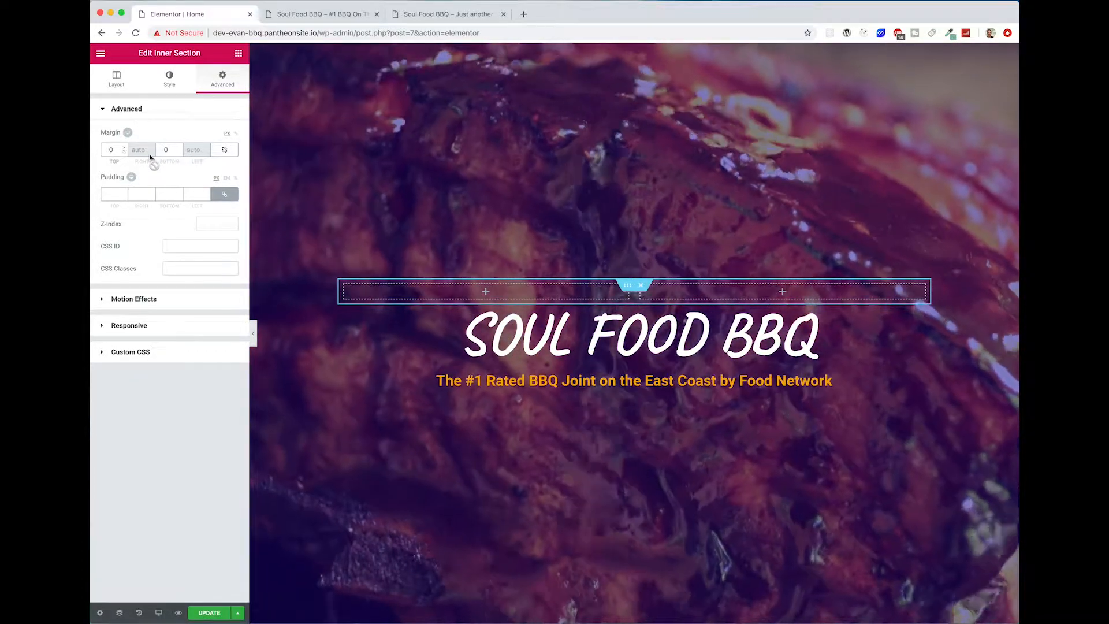
pyautogui.click(125, 148)
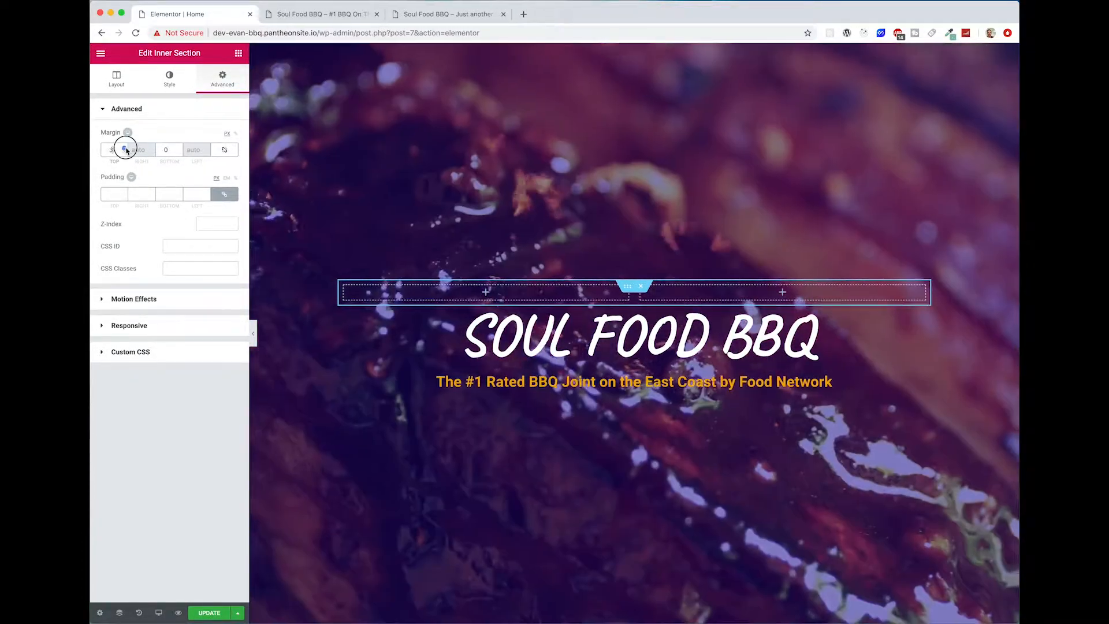
pyautogui.moveTo(126, 150); pyautogui.dragTo(126, 149)
pyautogui.click(114, 149)
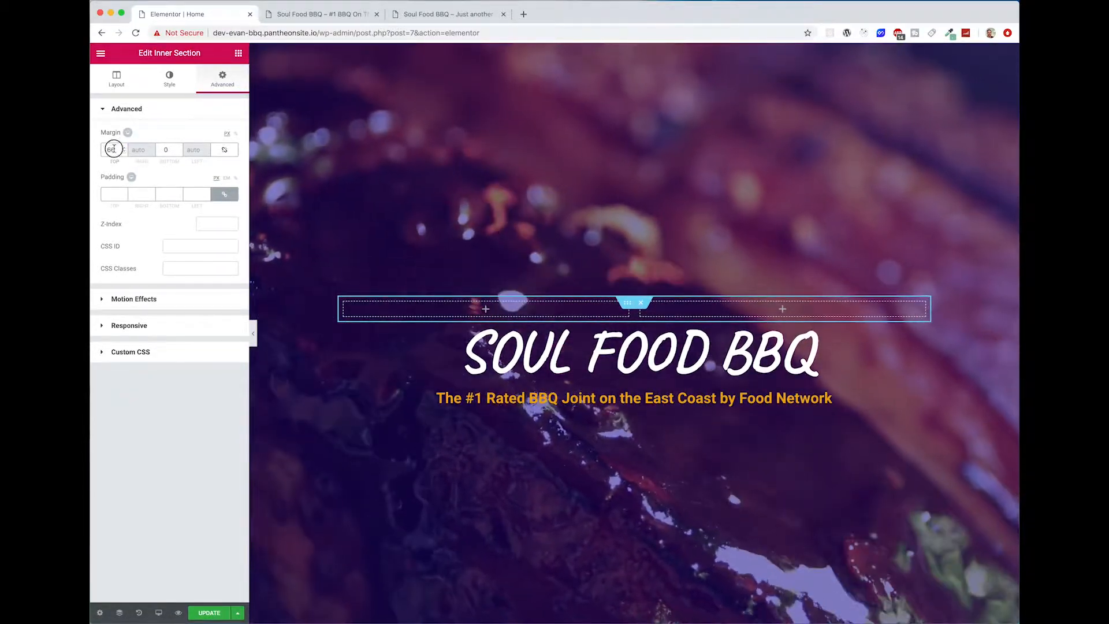
pyautogui.write('0')
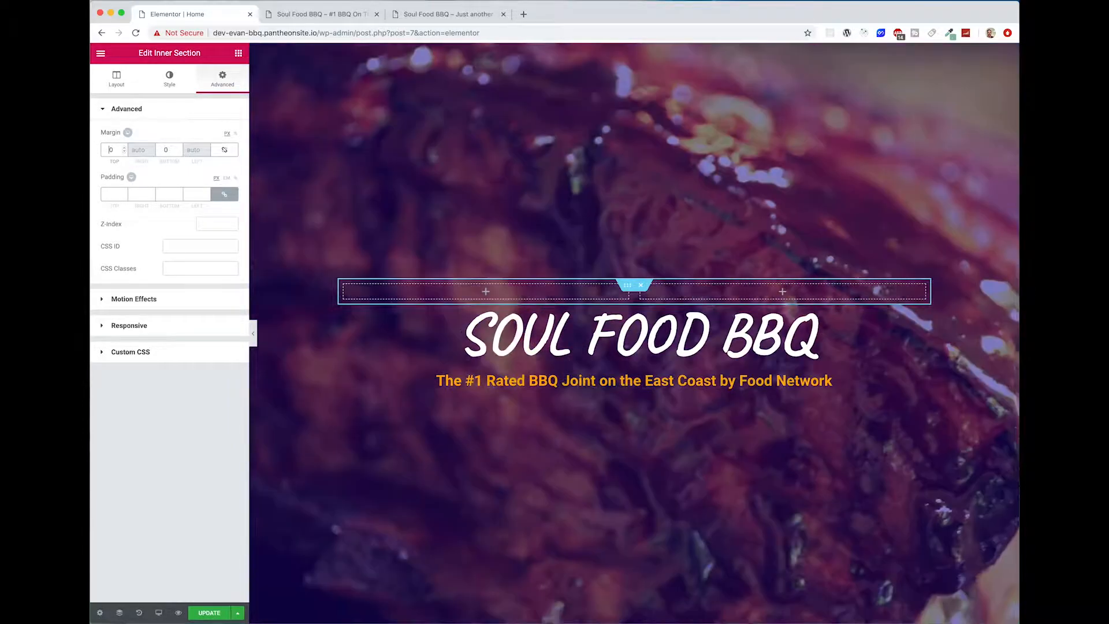
pyautogui.write('350')
pyautogui.press('BackSpace')
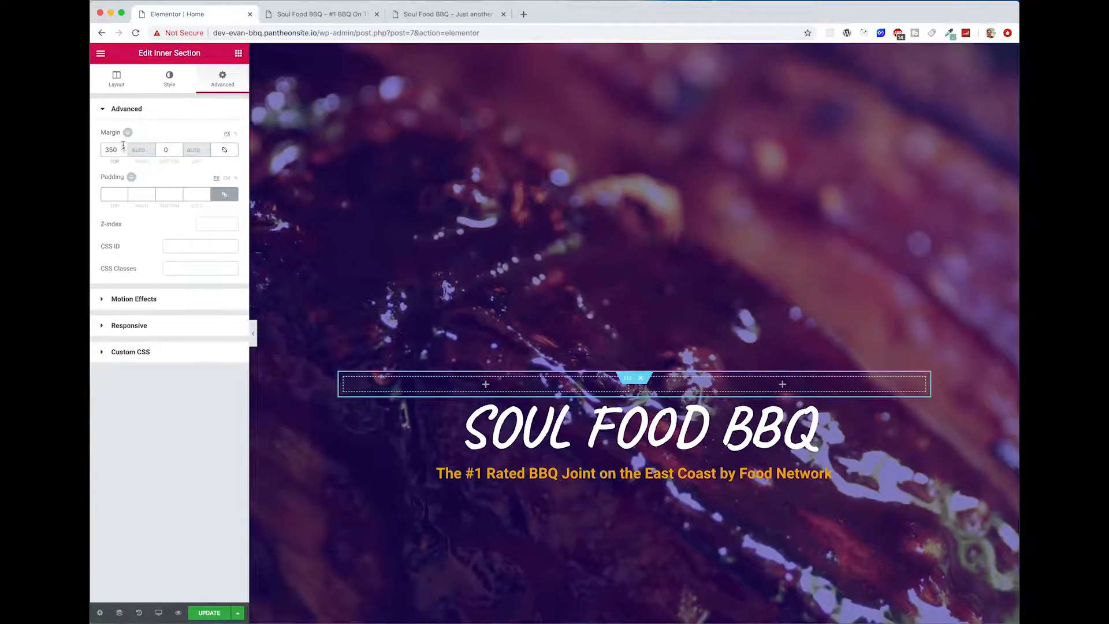
pyautogui.click(105, 150)
pyautogui.write('-')
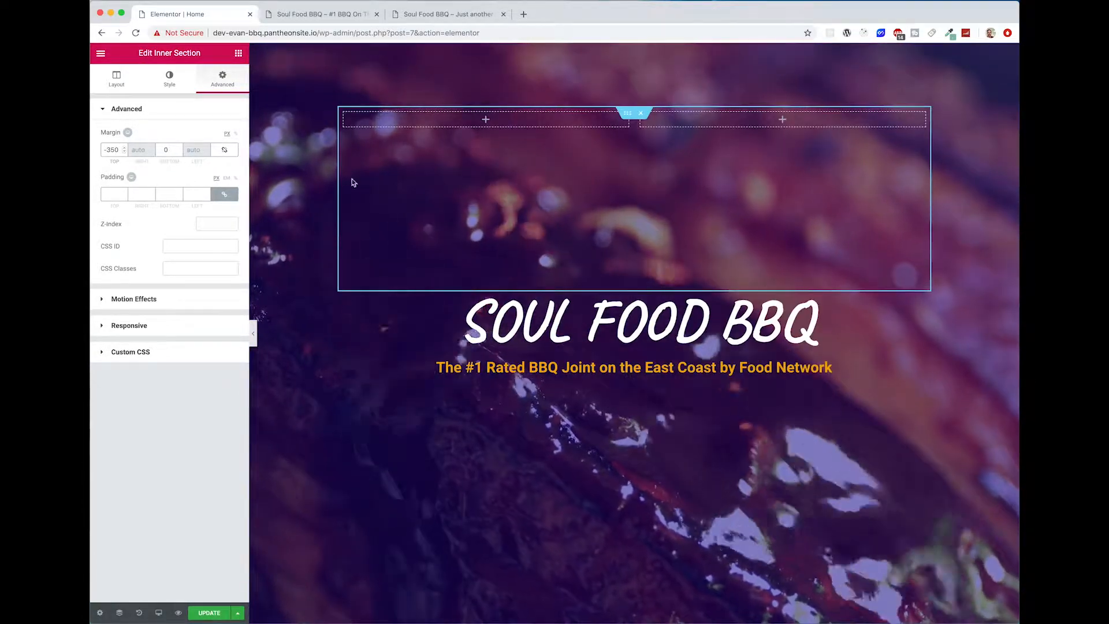
# Step: Add a centred heading reading "Food Menu" to the inner section's first column and link it to #menu
pyautogui.click(516, 128)
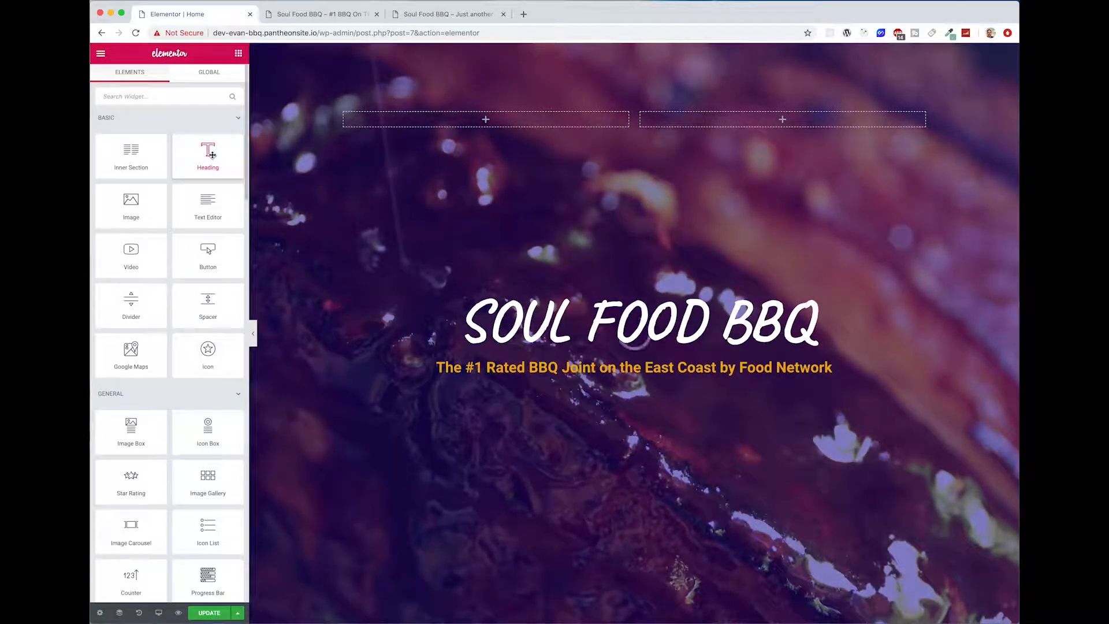
pyautogui.moveTo(213, 155); pyautogui.dragTo(478, 123)
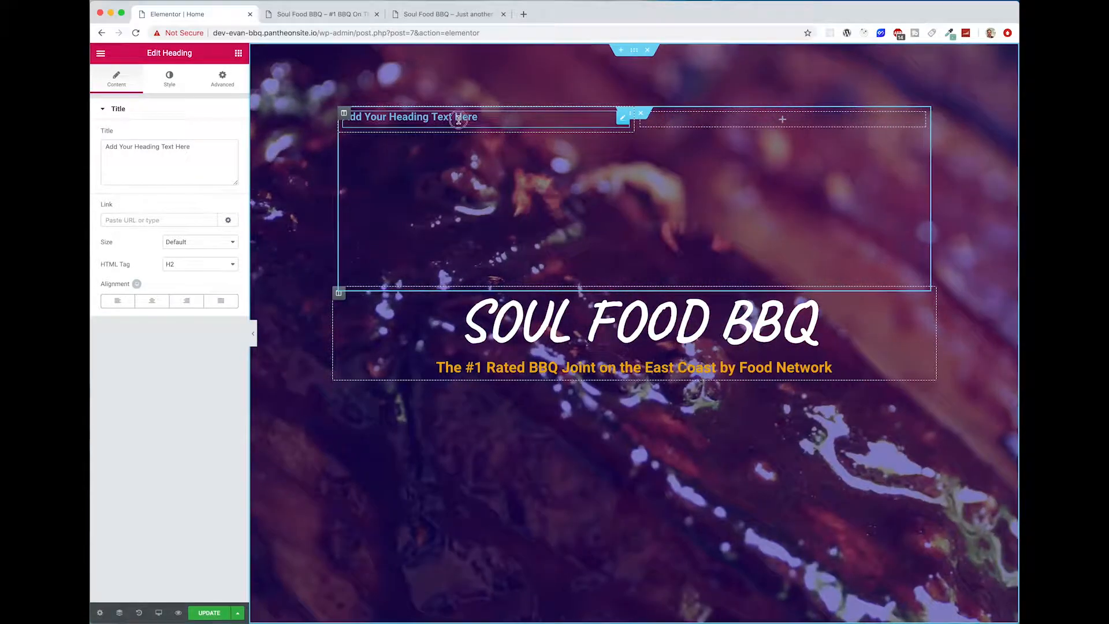
pyautogui.moveTo(190, 147); pyautogui.dragTo(93, 137)
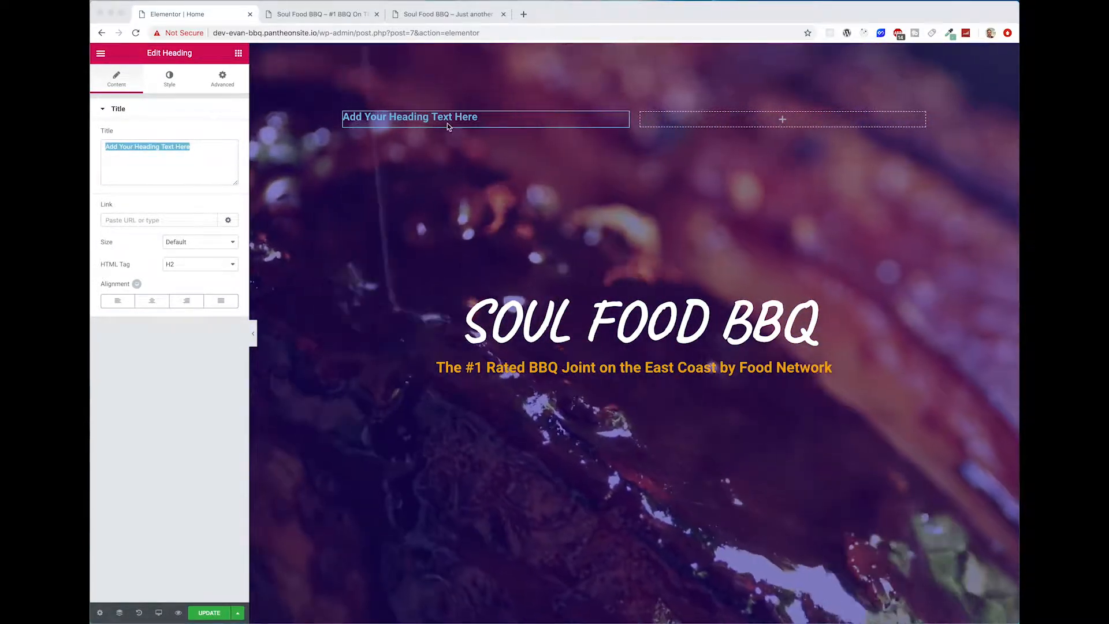
pyautogui.press('BackSpace')
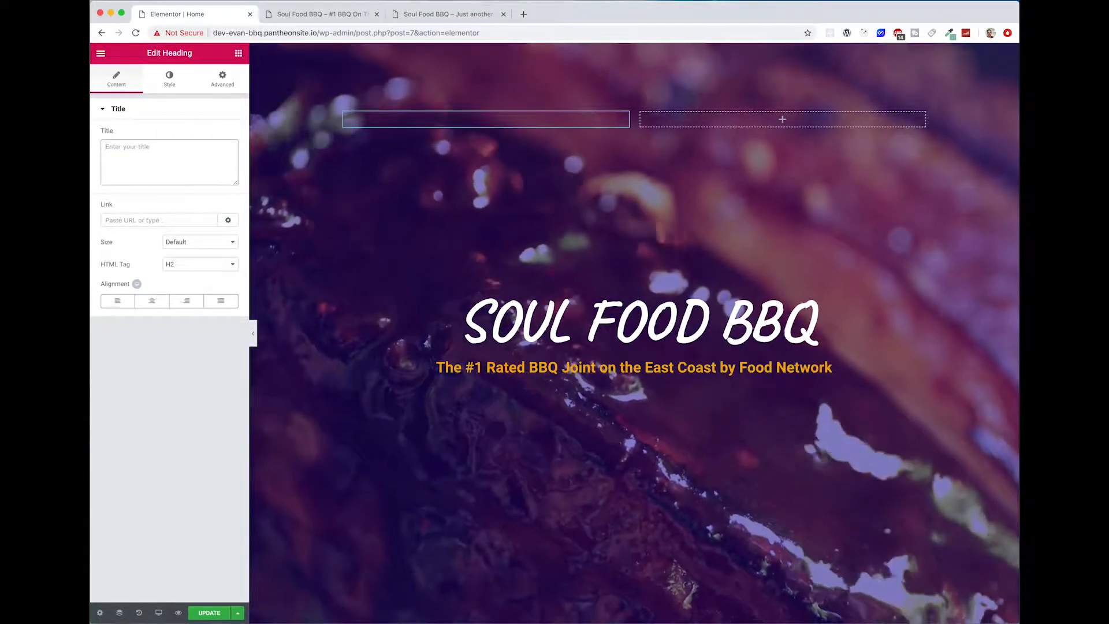
pyautogui.write('Food Menu')
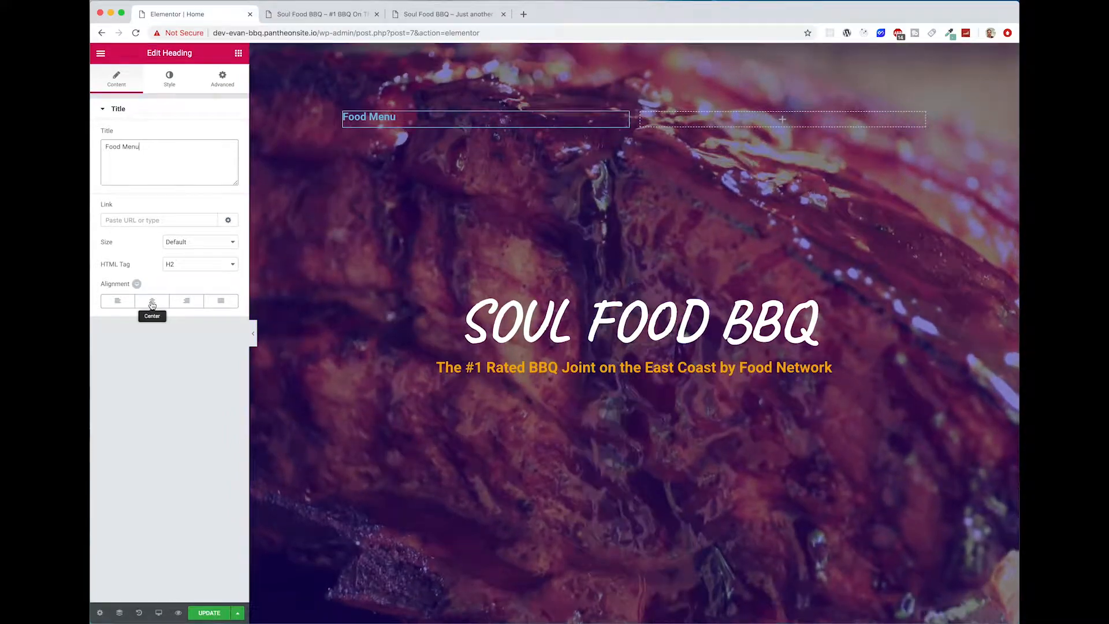
pyautogui.click(152, 301)
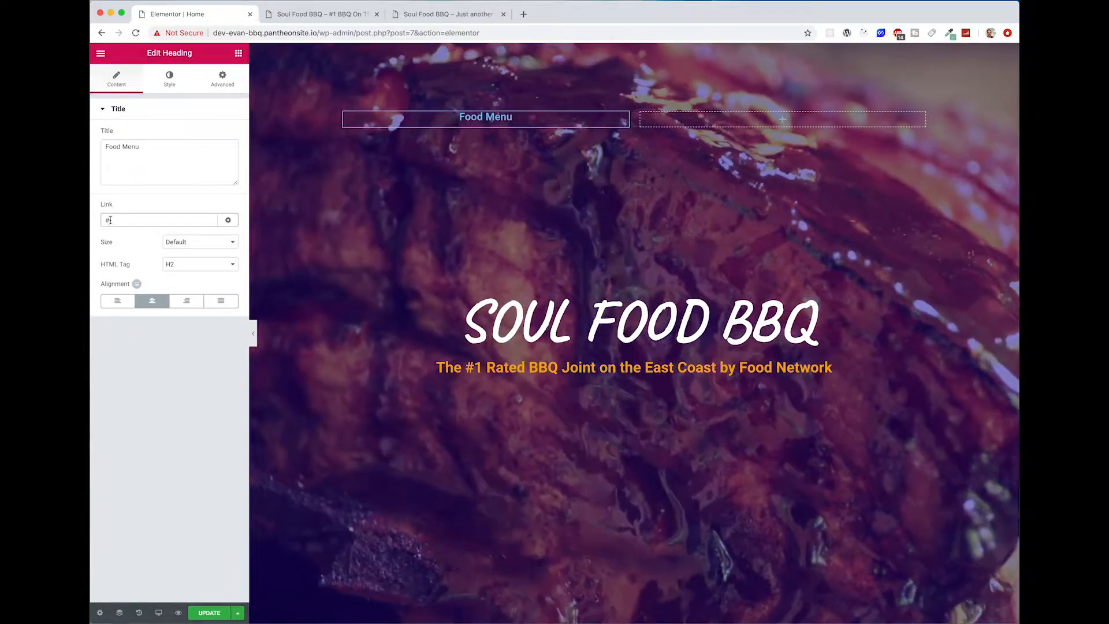
pyautogui.write('menu')
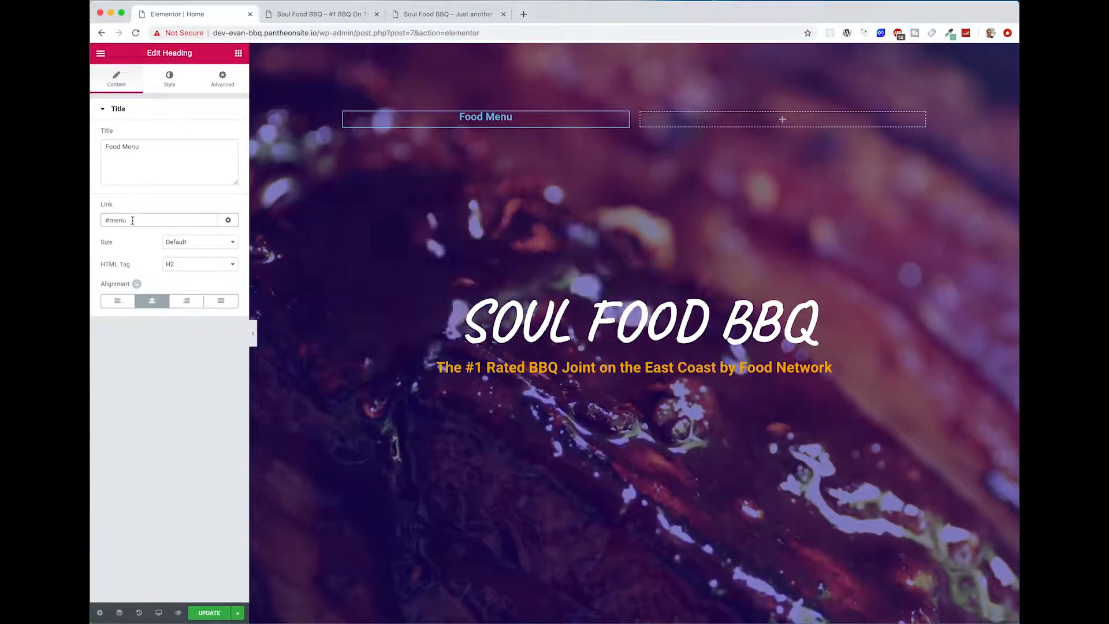
# Step: Examine the reference site's navigation headings and its Menu section, and compare them with the page built so far
pyautogui.scroll(-3, 386, 316)
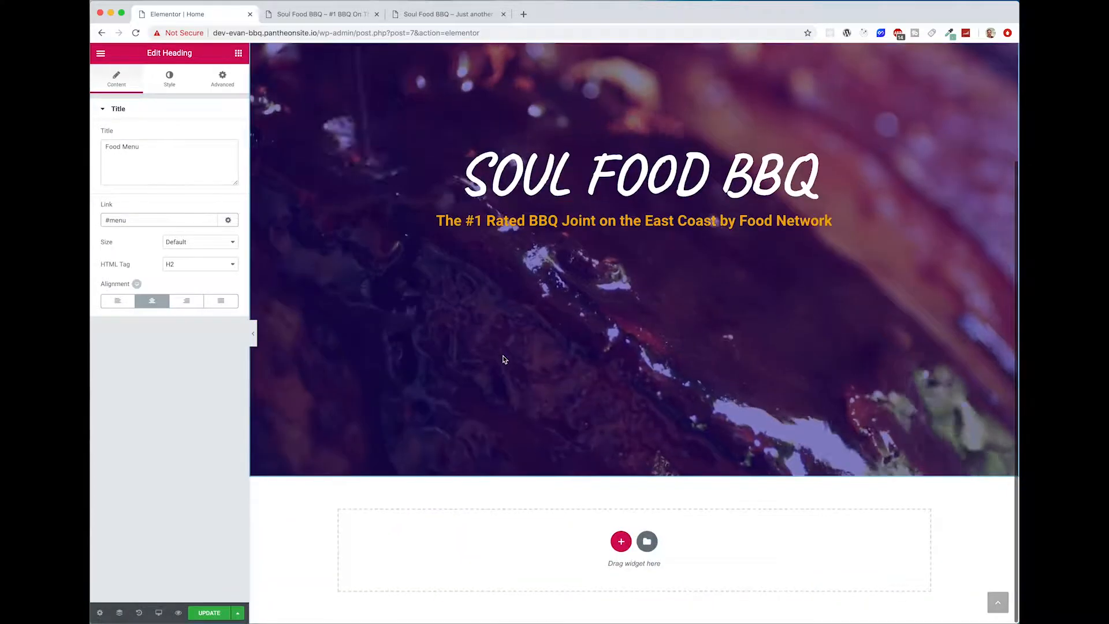
pyautogui.scroll(3, 652, 609)
pyautogui.click(421, 14)
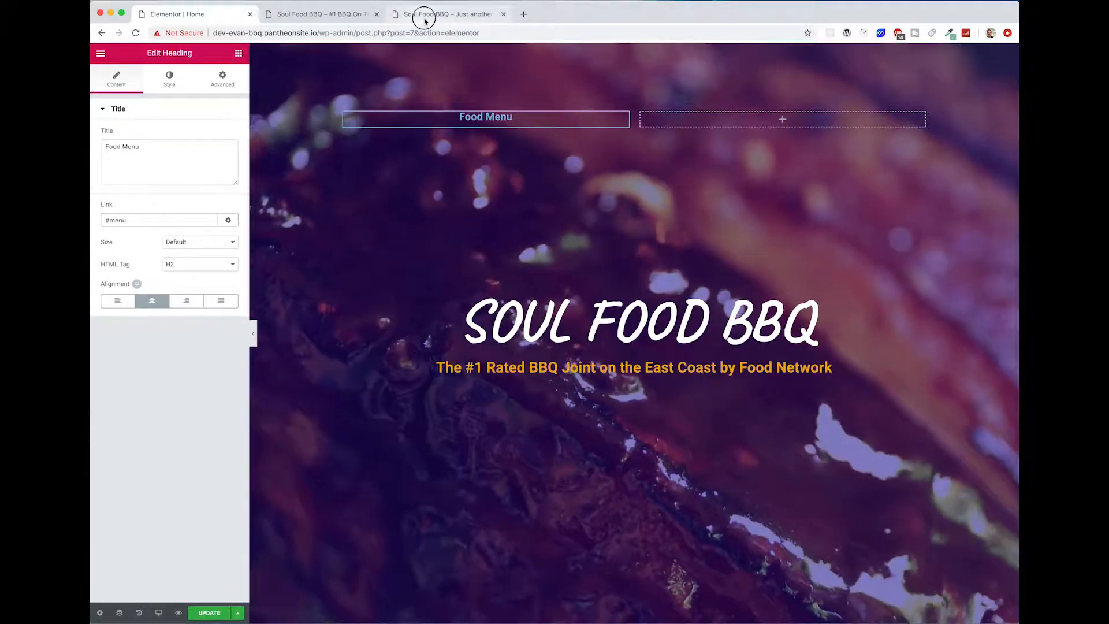
pyautogui.scroll(-10, 555, 292)
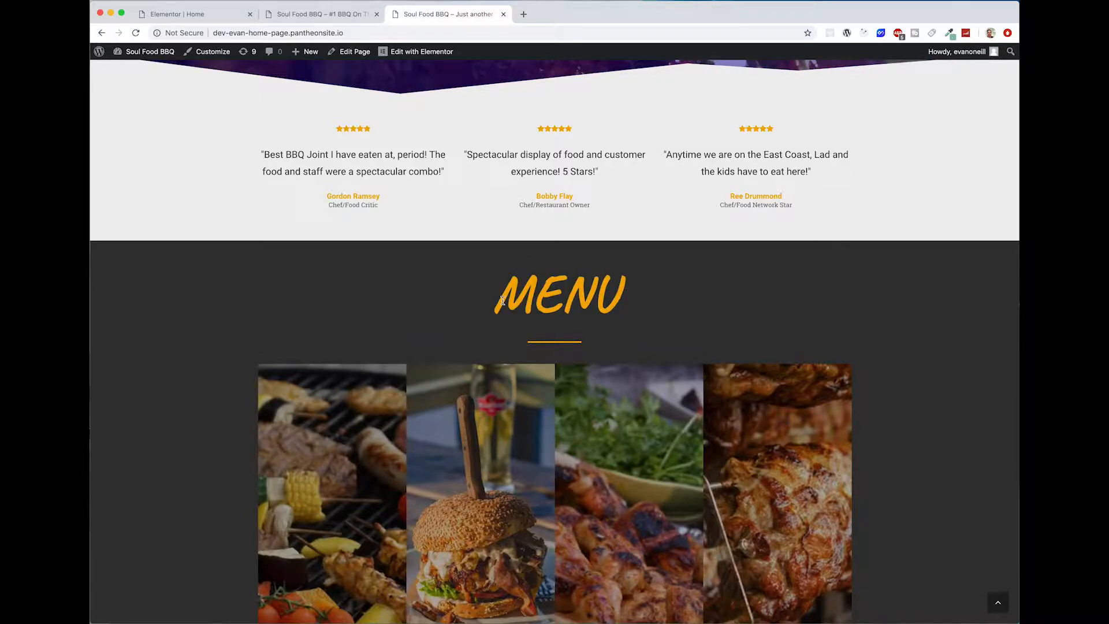
pyautogui.scroll(10, 549, 291)
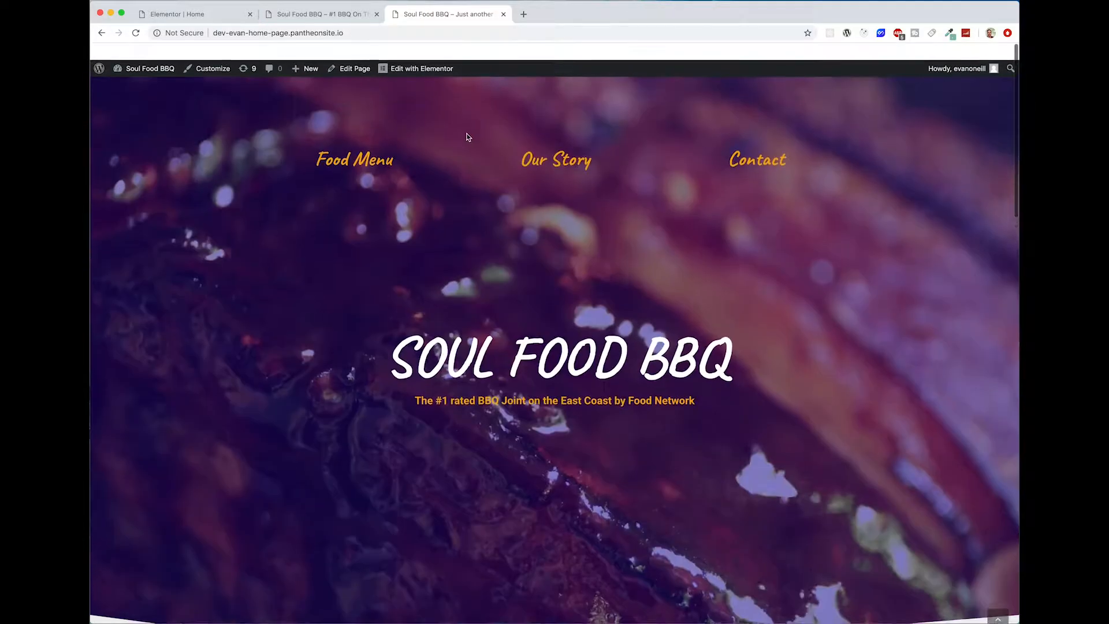
pyautogui.scroll(-13, 369, 149)
pyautogui.scroll(13, 578, 111)
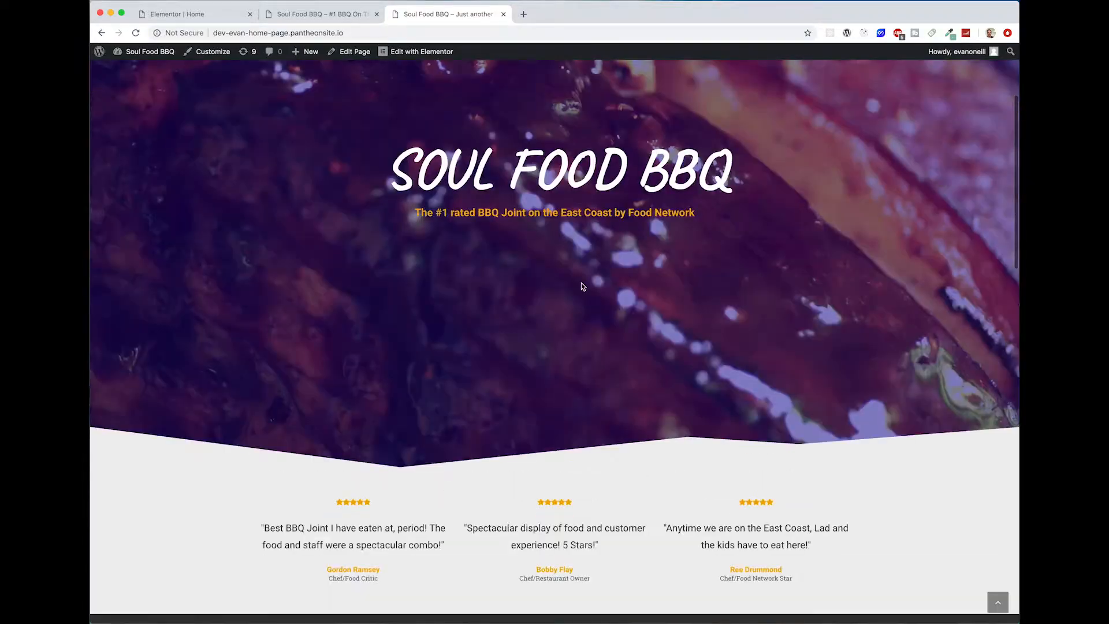
pyautogui.click(307, 15)
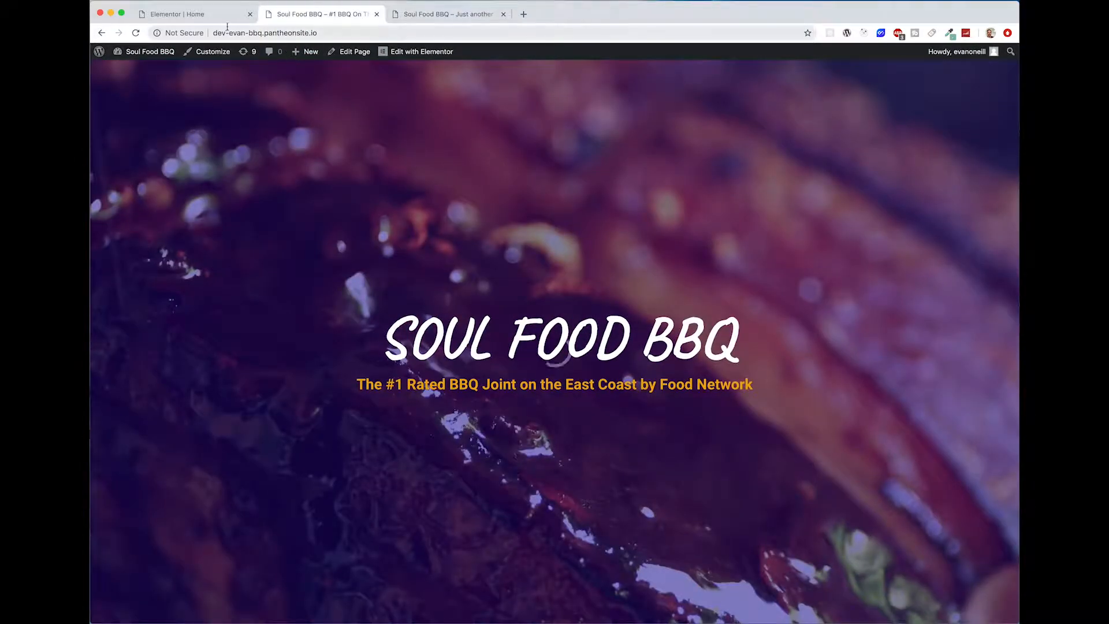
pyautogui.click(219, 18)
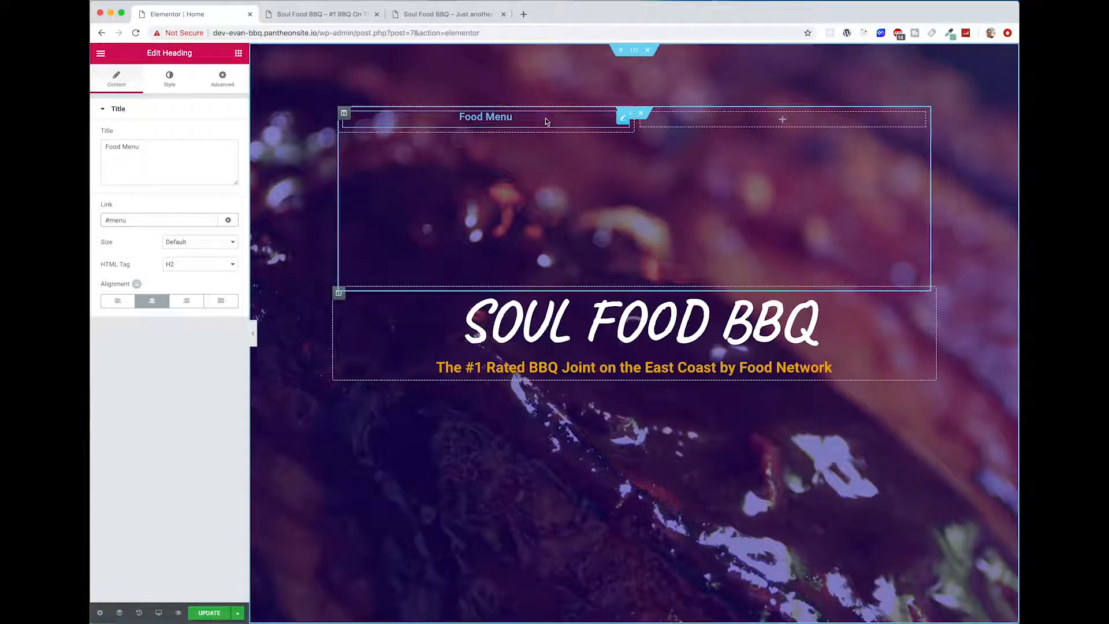
# Step: Set the text colour of the Food Menu heading to the orange #f4ab00
pyautogui.click(170, 82)
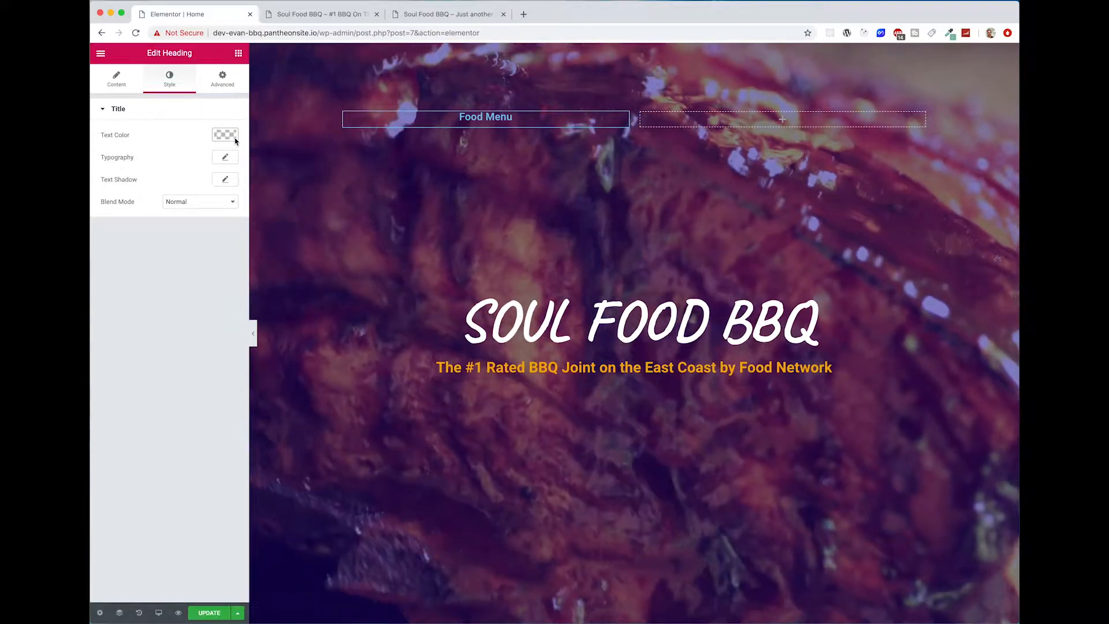
pyautogui.click(235, 141)
pyautogui.click(146, 139)
pyautogui.write('#f4ab00')
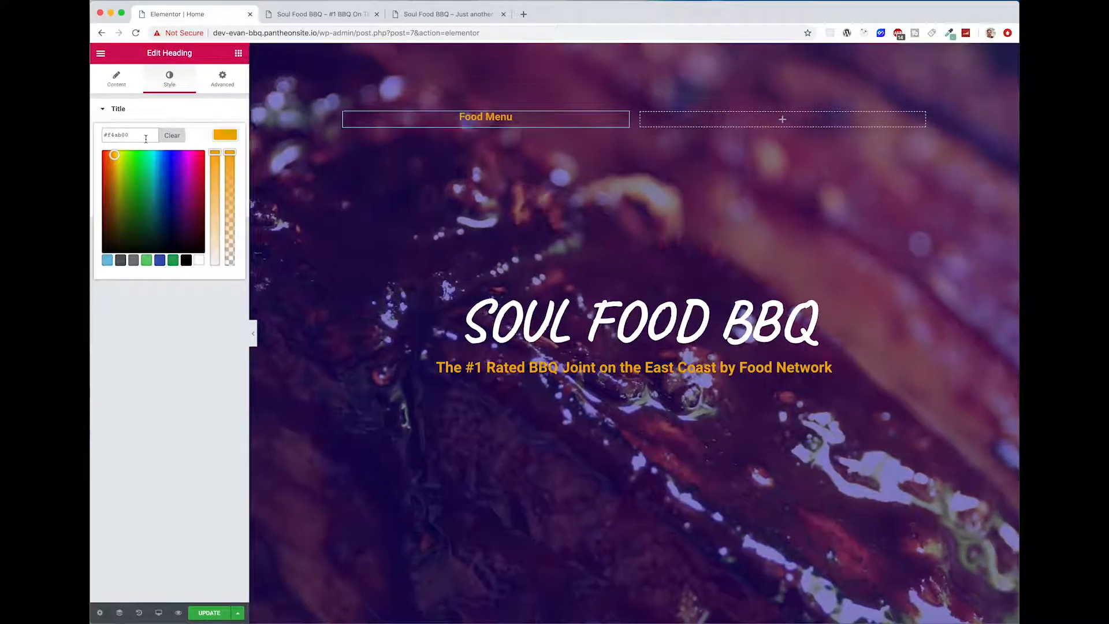
pyautogui.click(223, 136)
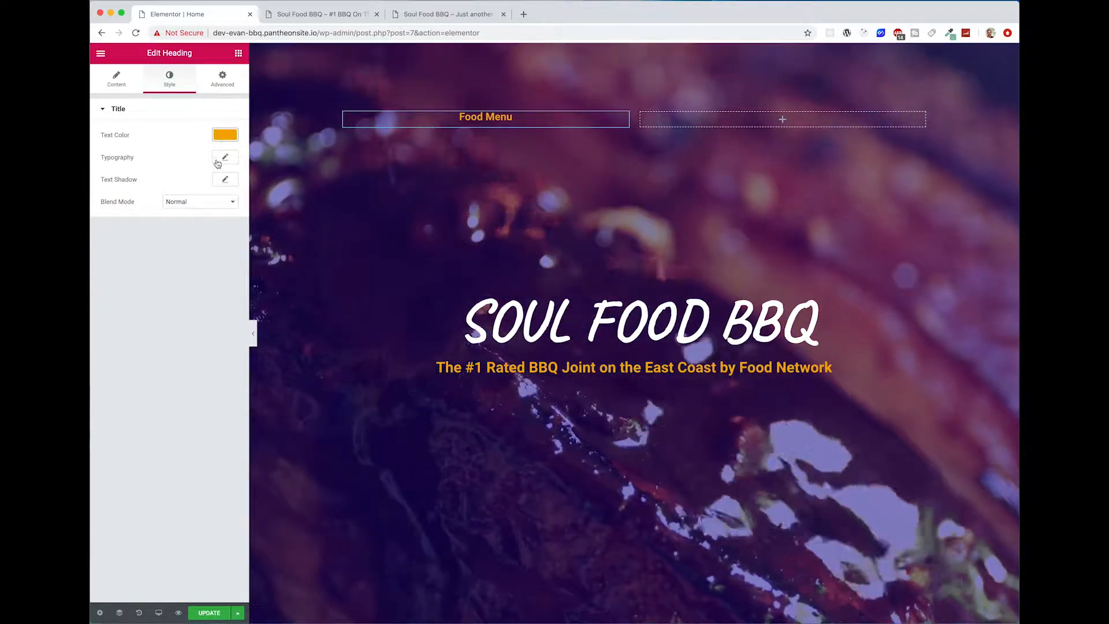
# Step: Set the Food Menu heading's font family to Caveat and its size to 40 px
pyautogui.click(225, 157)
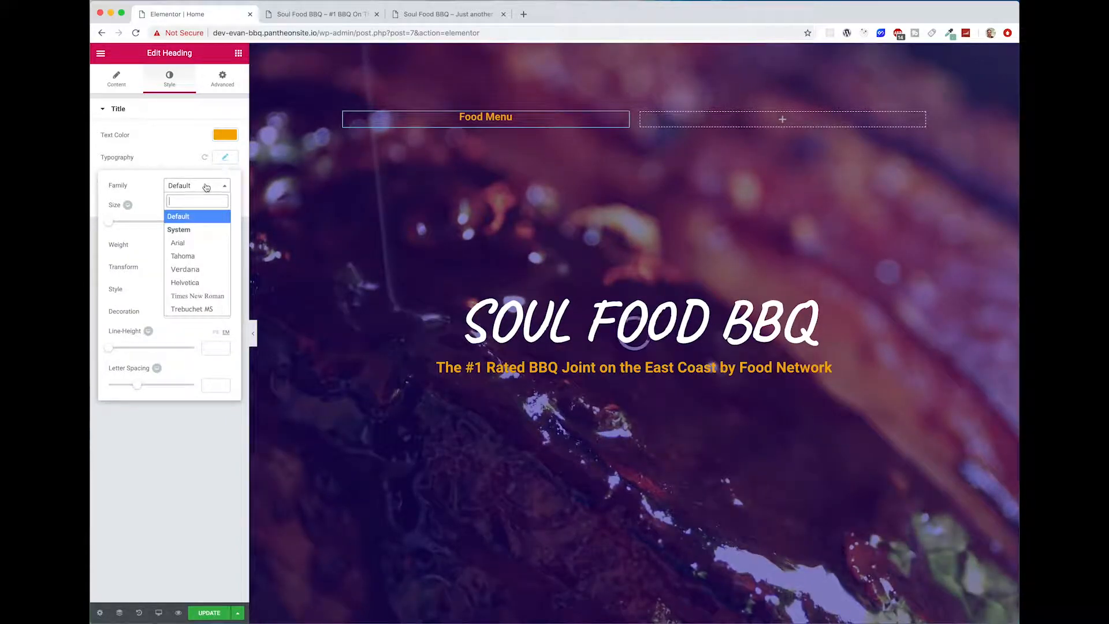
pyautogui.write('caveat')
pyautogui.press('Return')
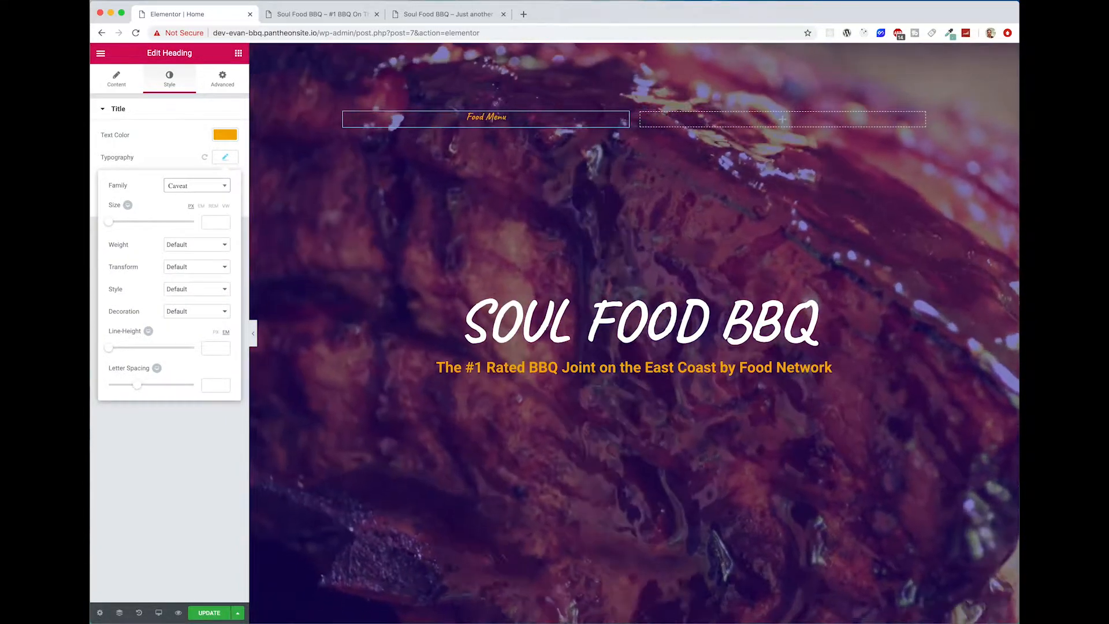
pyautogui.moveTo(109, 222); pyautogui.dragTo(125, 226)
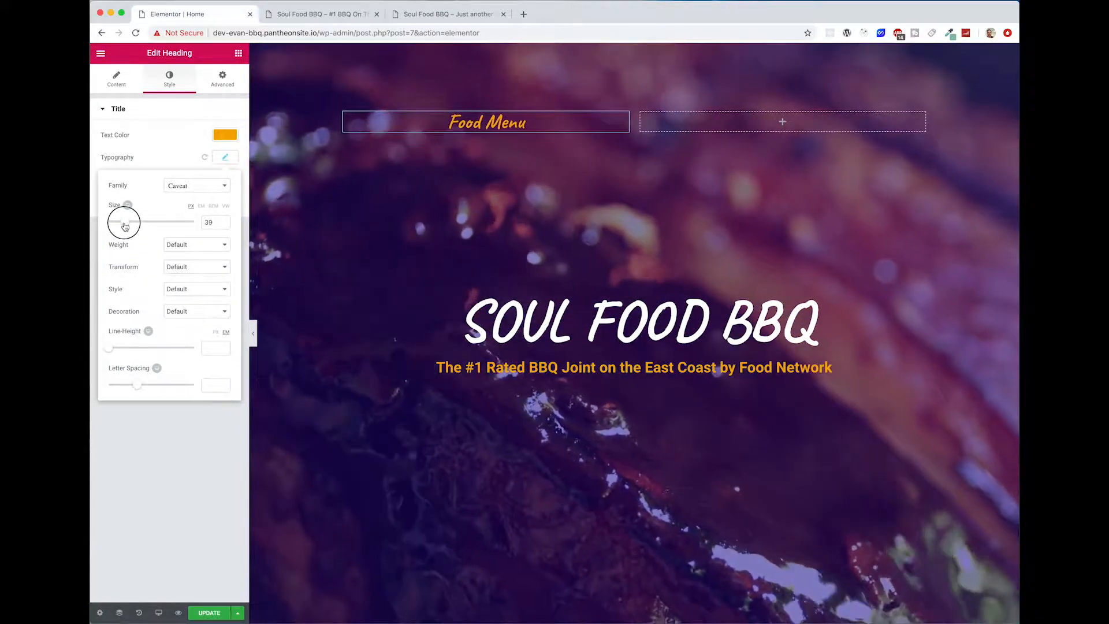
pyautogui.click(225, 136)
pyautogui.click(234, 141)
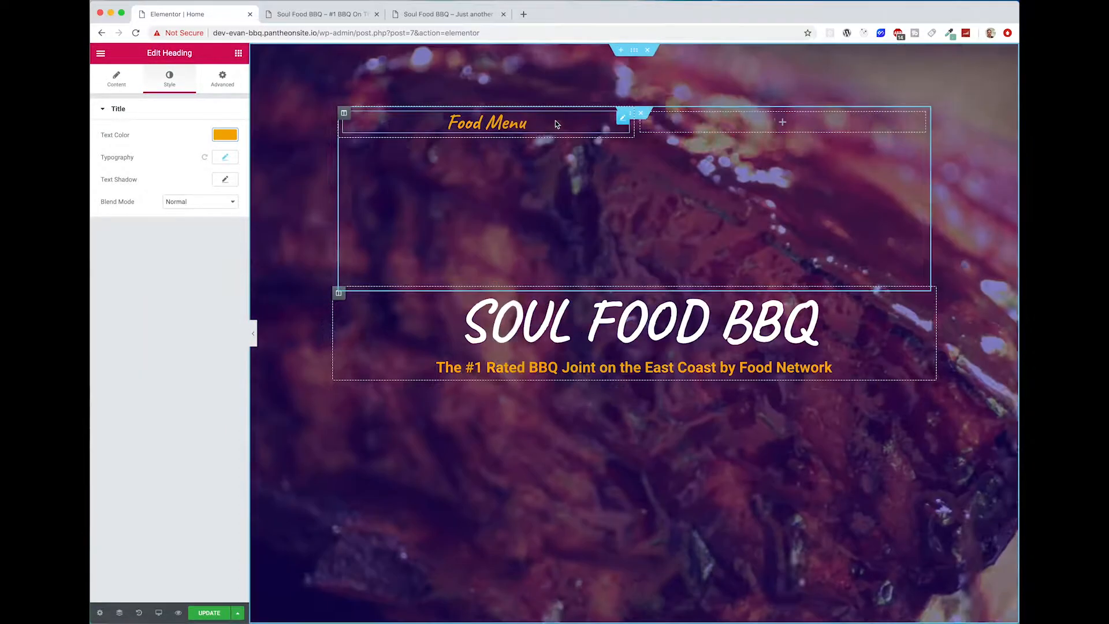
# Step: Duplicate the Food Menu column twice and delete the empty column so the inner section holds three headings
pyautogui.rightClick(344, 114)
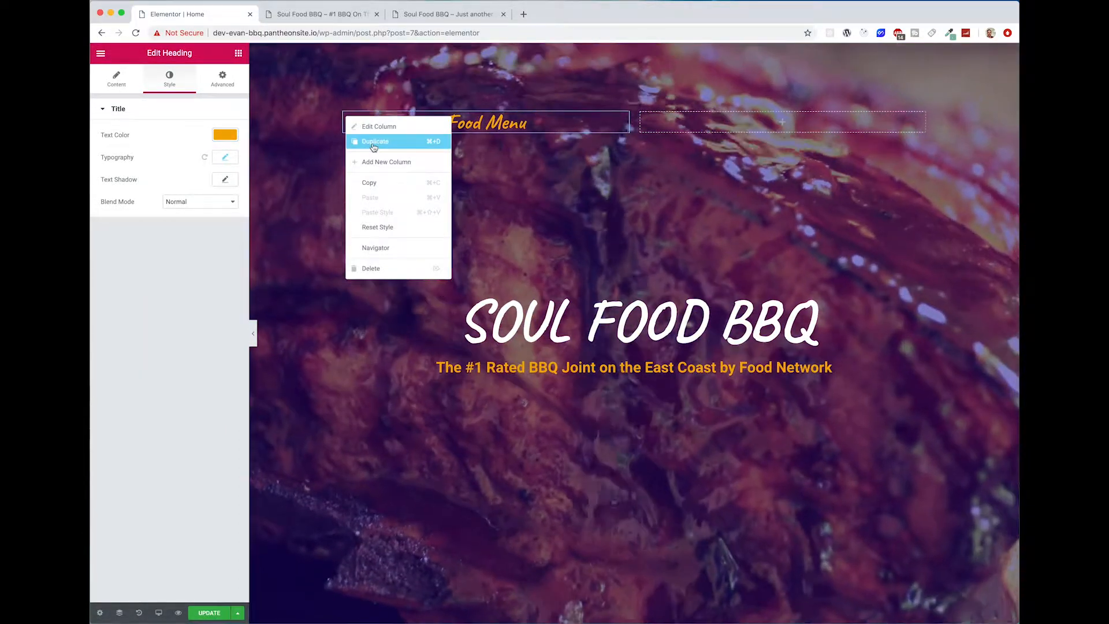
pyautogui.click(373, 142)
pyautogui.rightClick(344, 113)
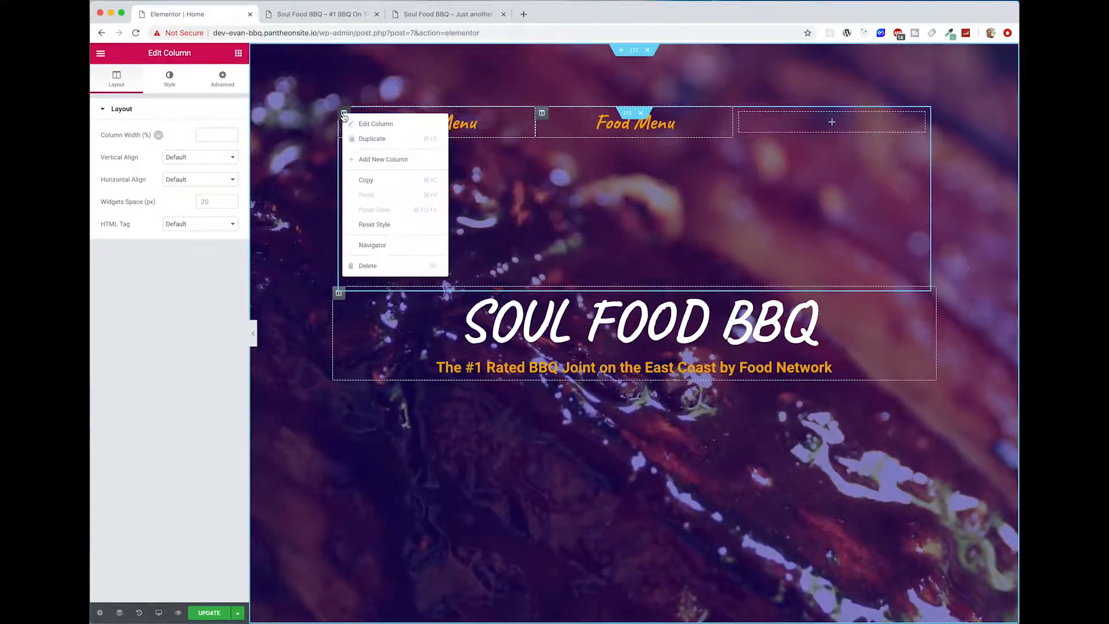
pyautogui.click(373, 140)
pyautogui.rightClick(793, 117)
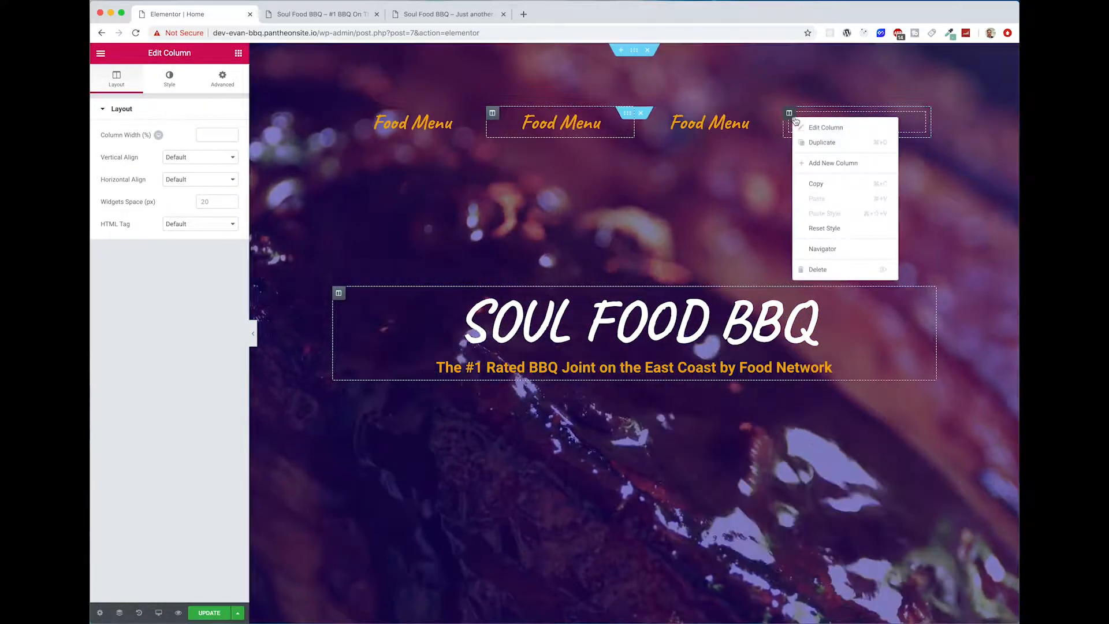
pyautogui.click(820, 266)
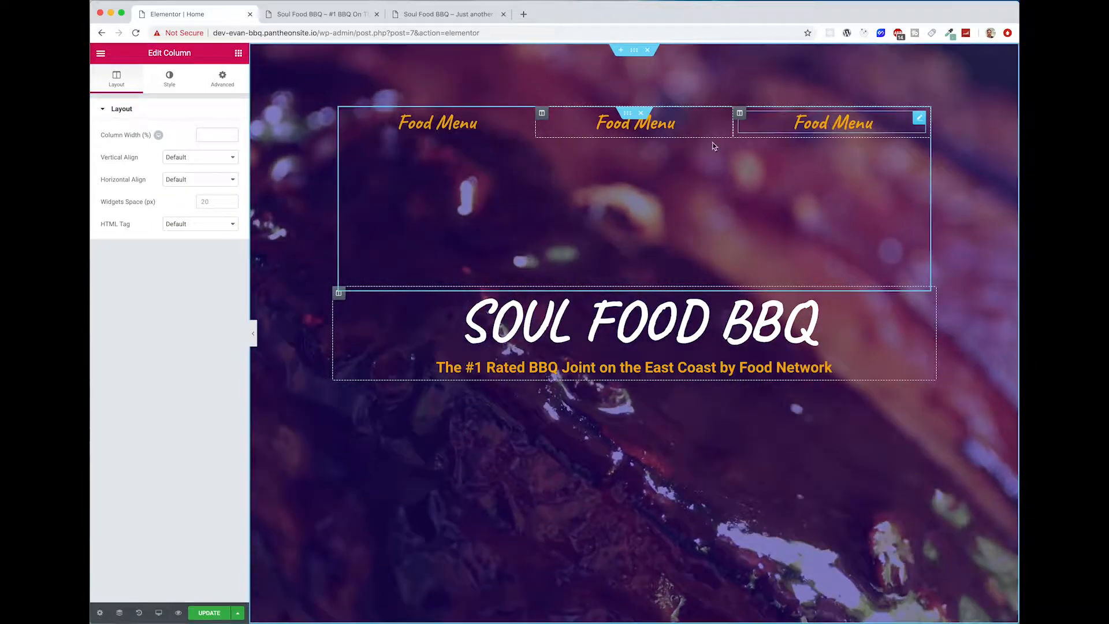
# Step: Change the middle Food Menu heading's title to "Our Story" and its link to #story
pyautogui.click(600, 130)
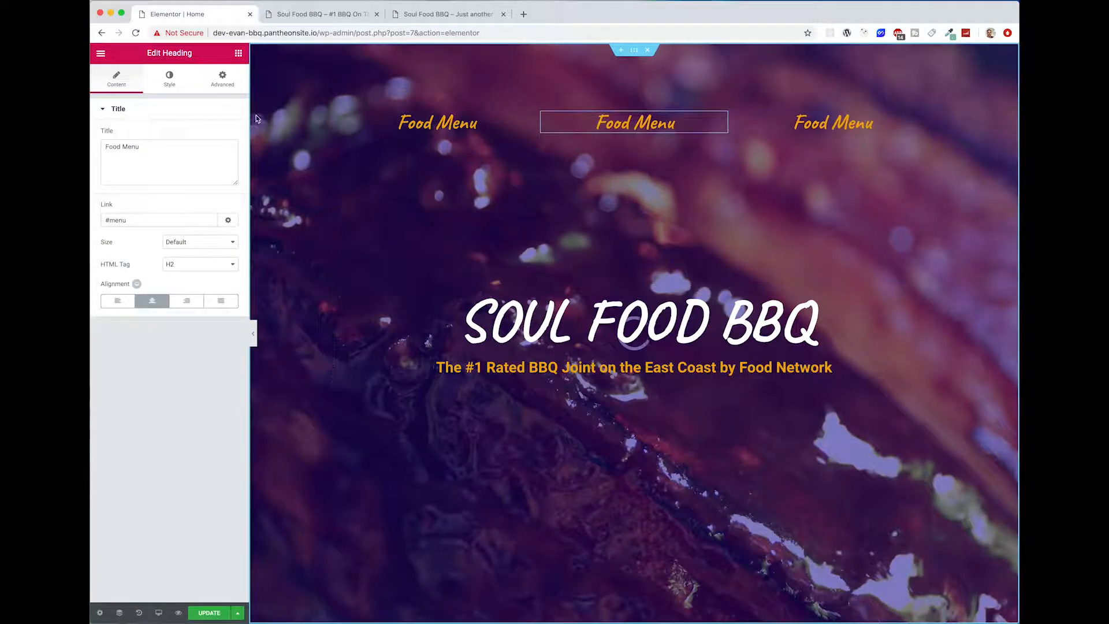
pyautogui.write('Our Sto')
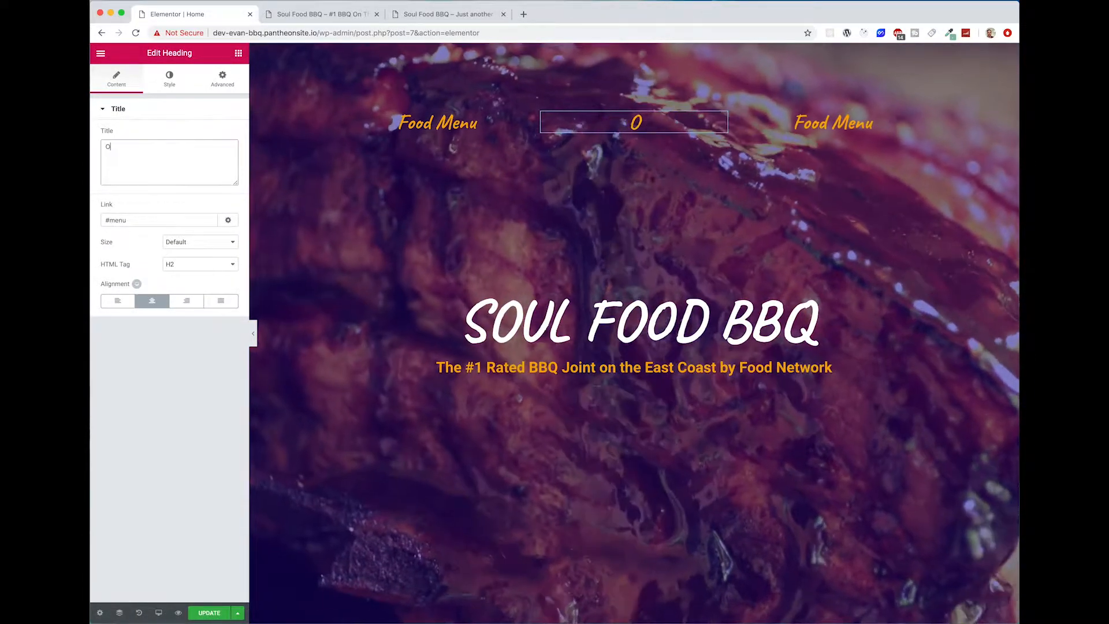
pyautogui.write('ry')
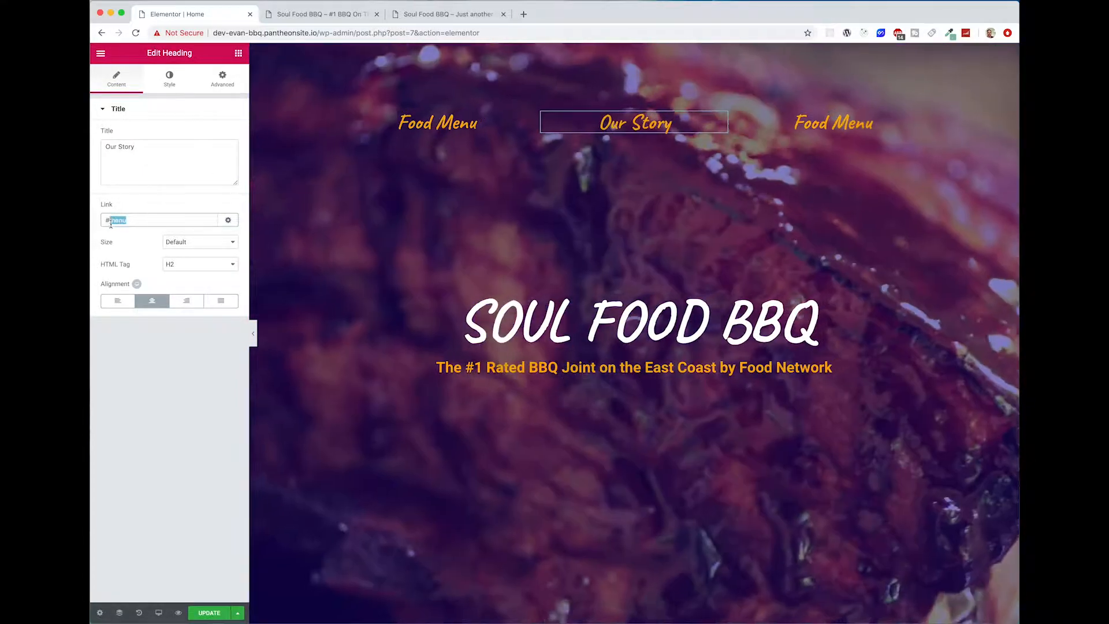
pyautogui.write('#sotyr')
pyautogui.press('BackSpace')
pyautogui.press('BackSpace')
pyautogui.press('BackSpace')
pyautogui.press('BackSpace')
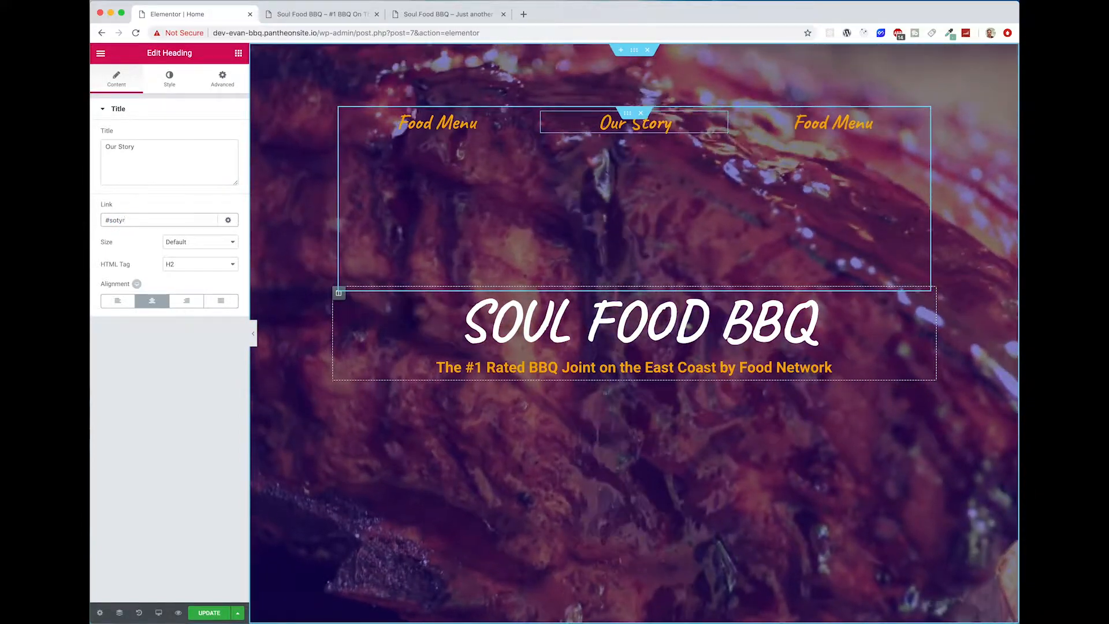
pyautogui.write('to')
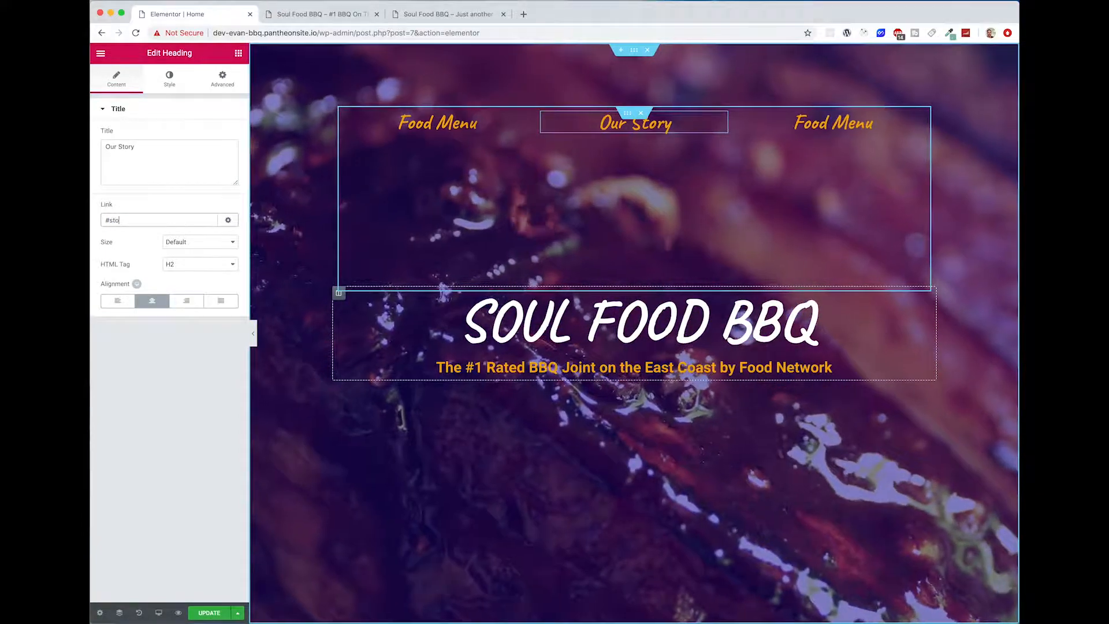
pyautogui.write('ry')
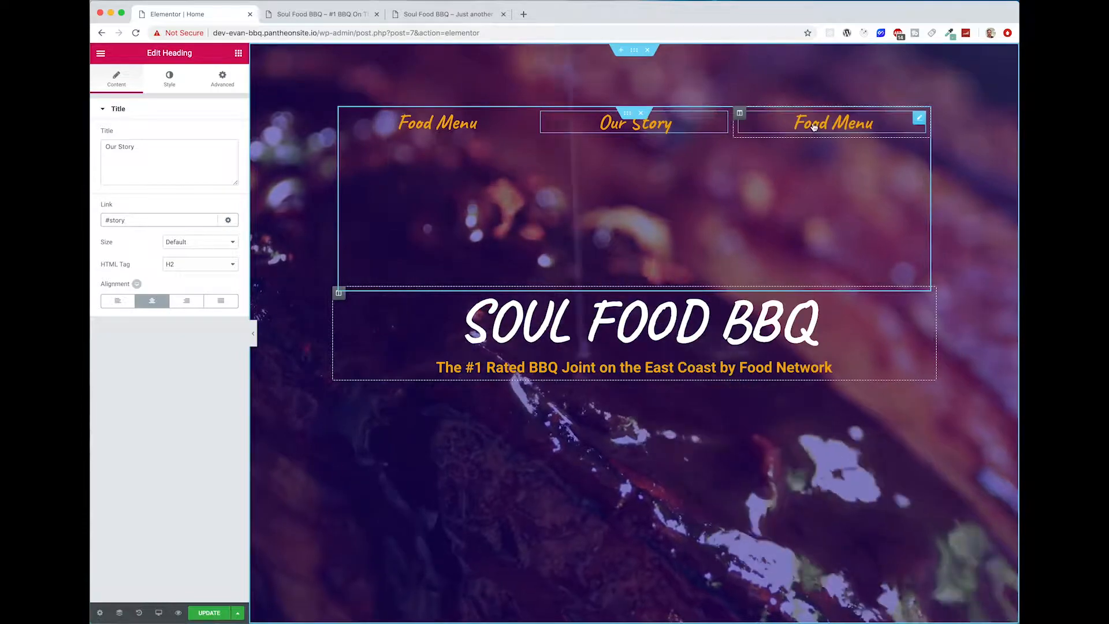
# Step: Change the third heading's title to "Contact" and replace its #menu link with the contact anchor
pyautogui.moveTo(106, 147); pyautogui.dragTo(145, 148)
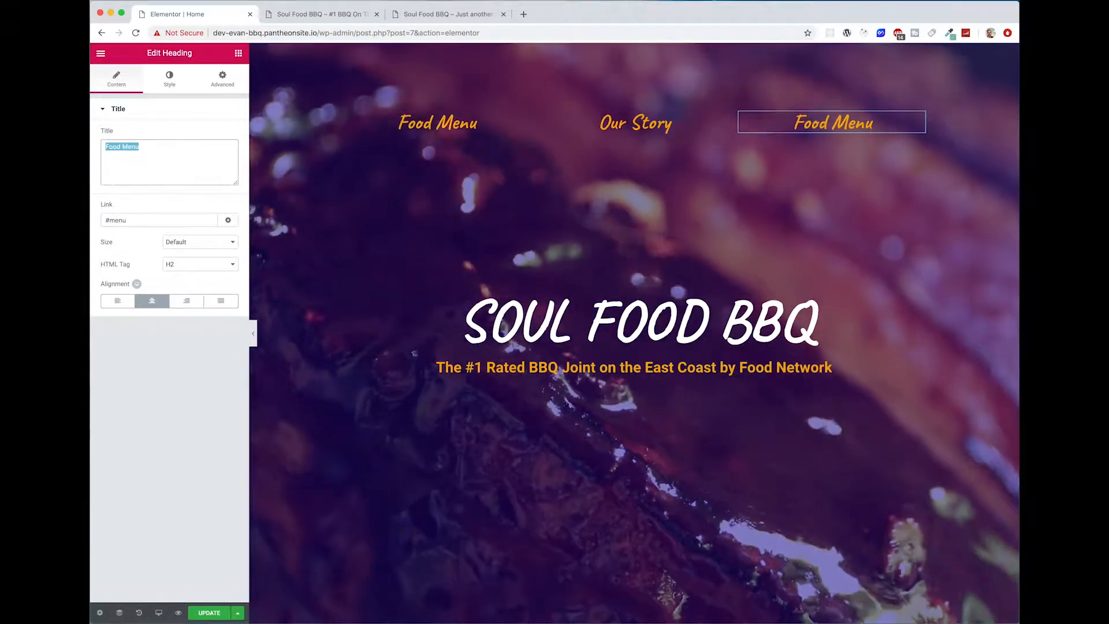
pyautogui.write('Contact')
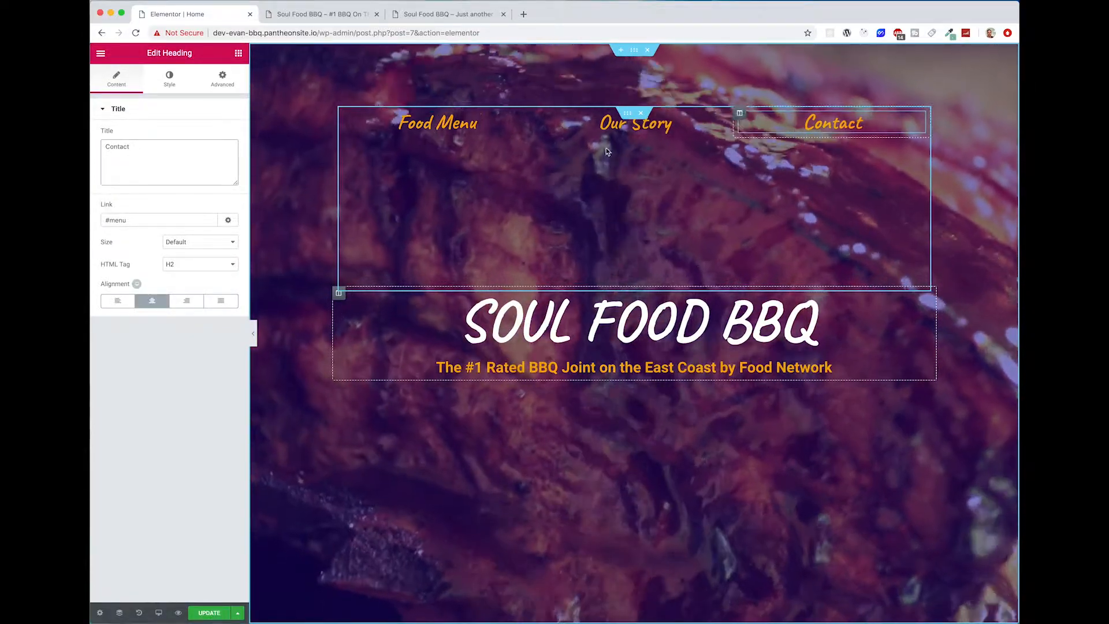
pyautogui.doubleClick(113, 219)
pyautogui.write('c')
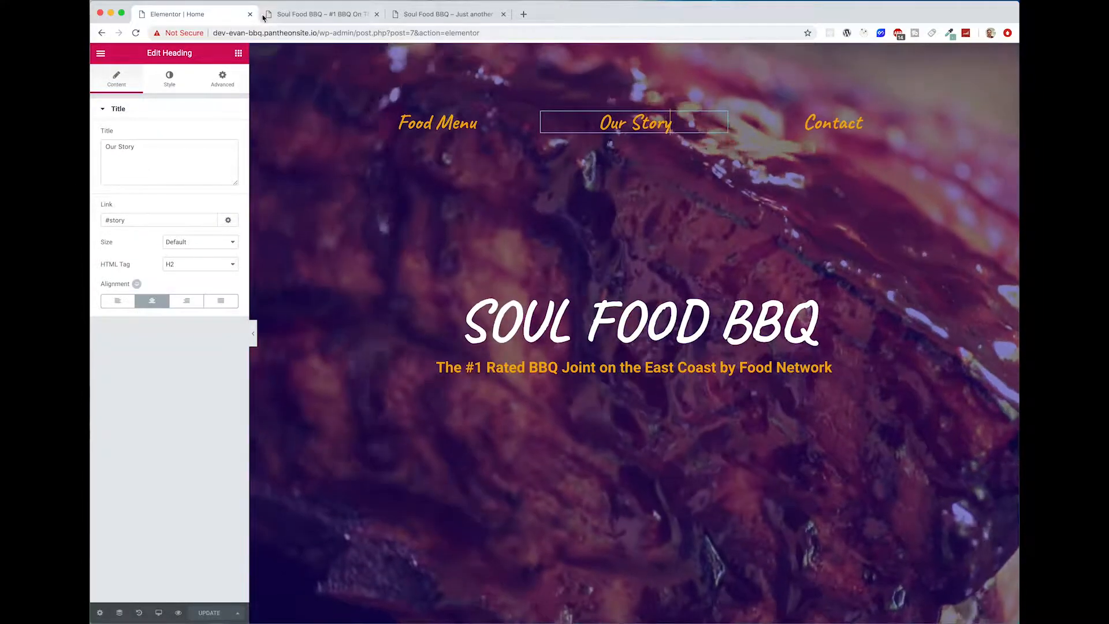
# Step: Test the navigation headings' links on the published page and return to the Elementor editor
pyautogui.click(321, 14)
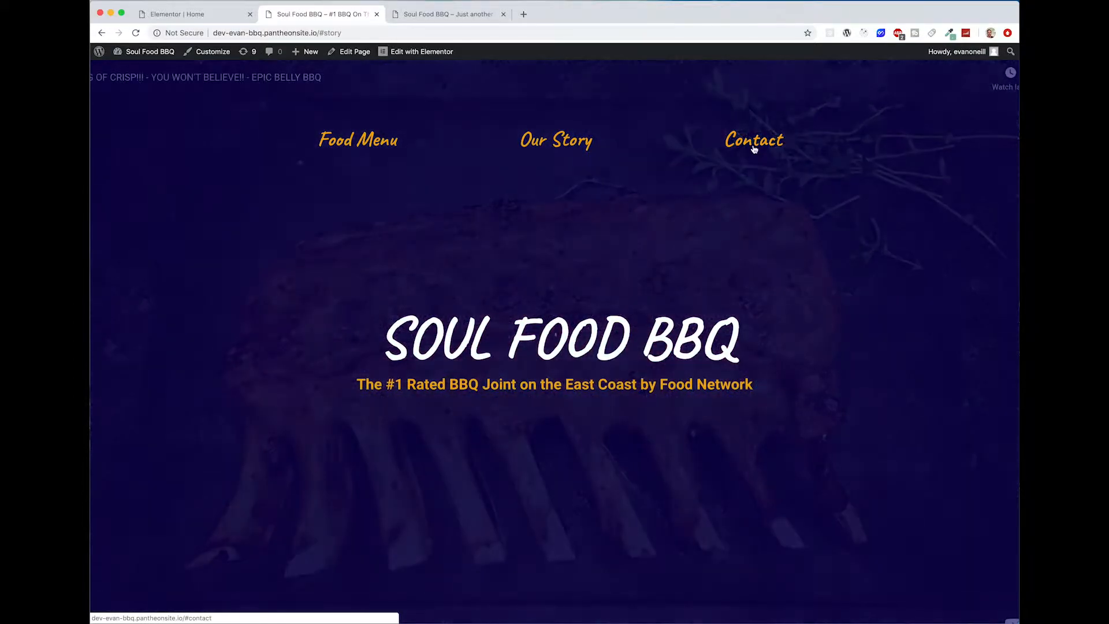
pyautogui.click(754, 145)
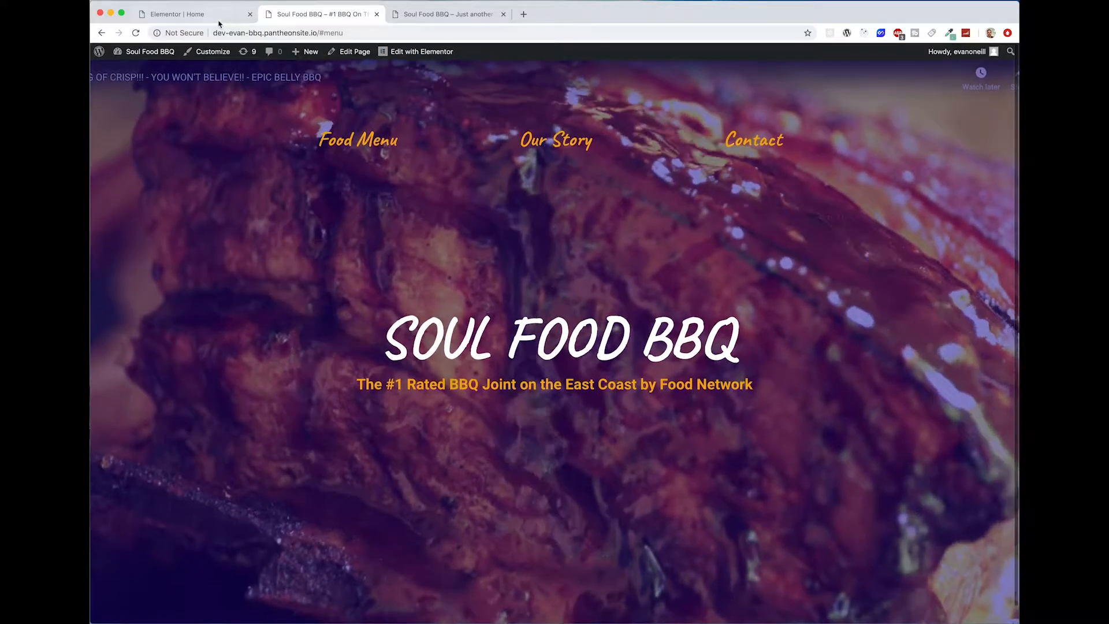
pyautogui.click(219, 24)
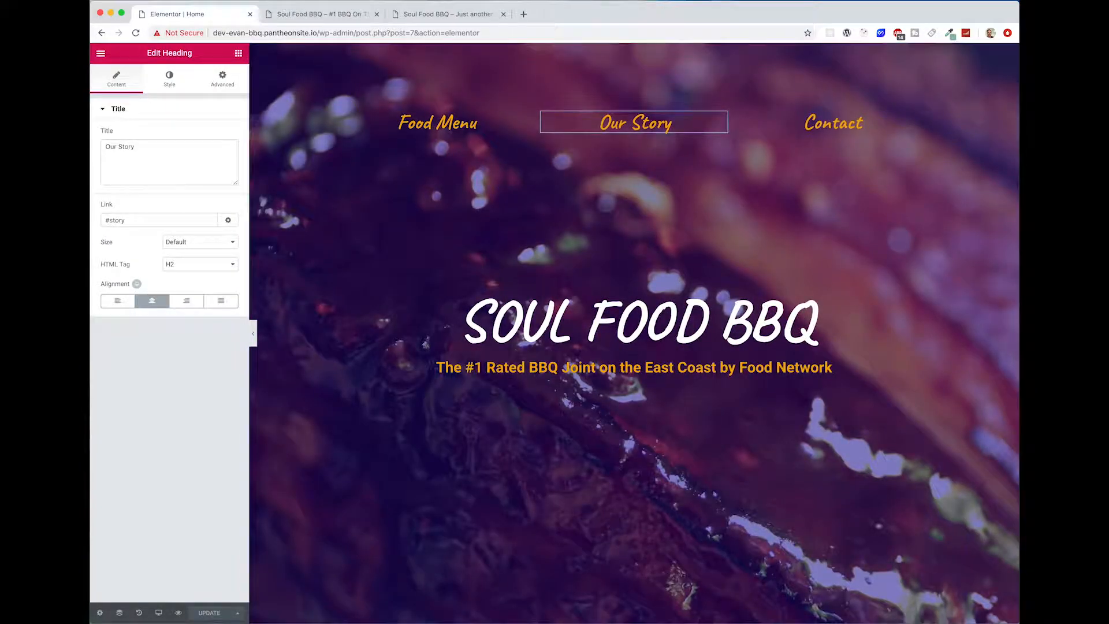
# Step: Switch to the mobile preview and set the SOUL FOOD BBQ title's mobile font size to 73 px
pyautogui.click(160, 615)
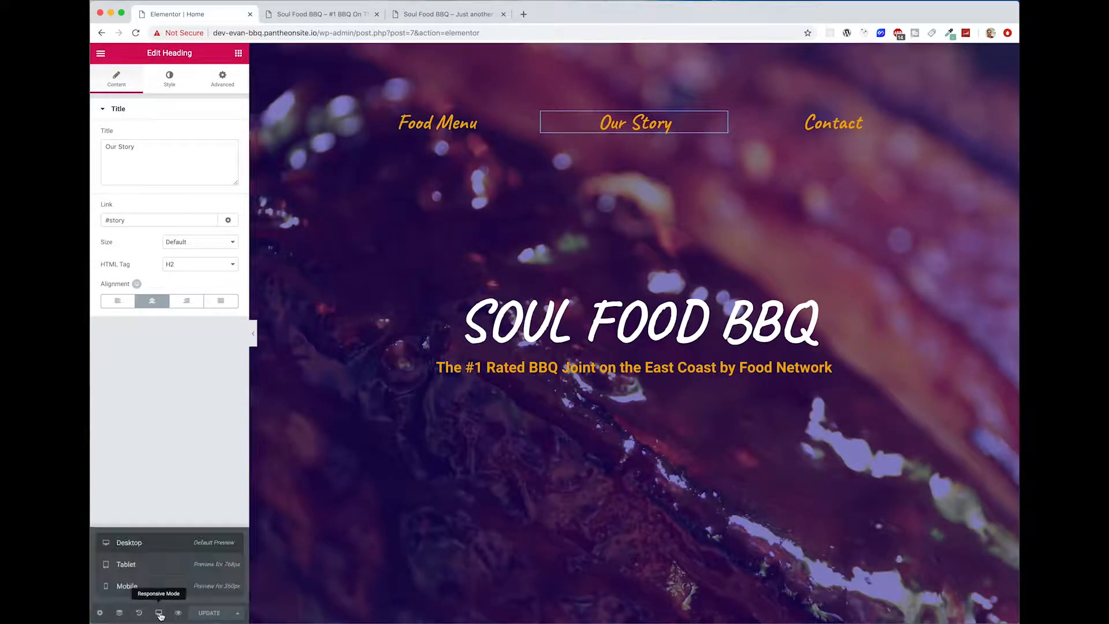
pyautogui.click(154, 587)
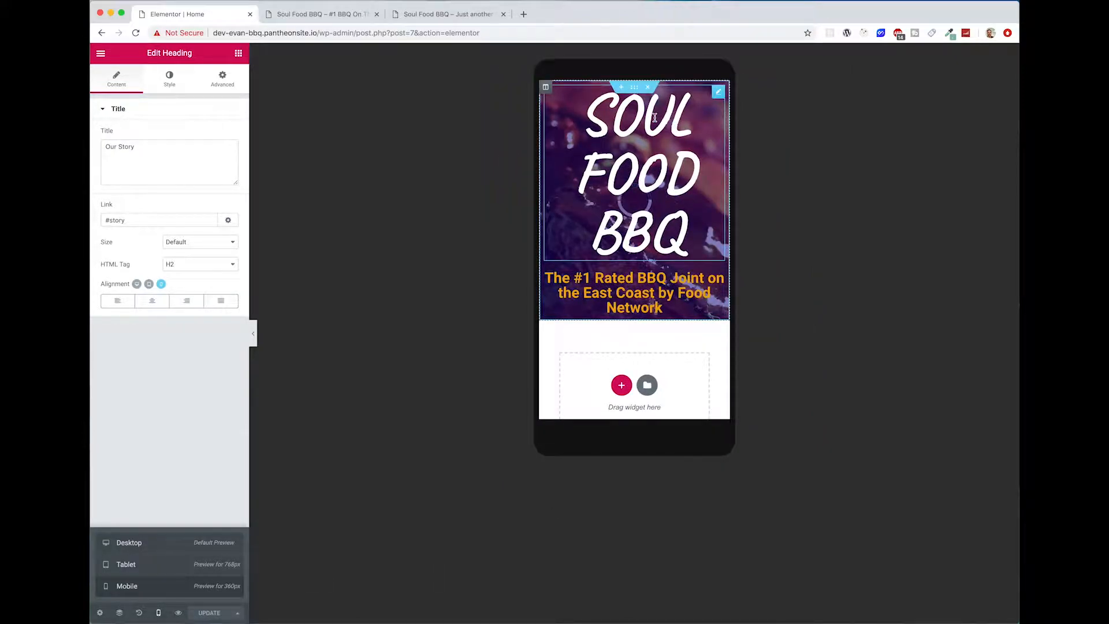
pyautogui.click(651, 139)
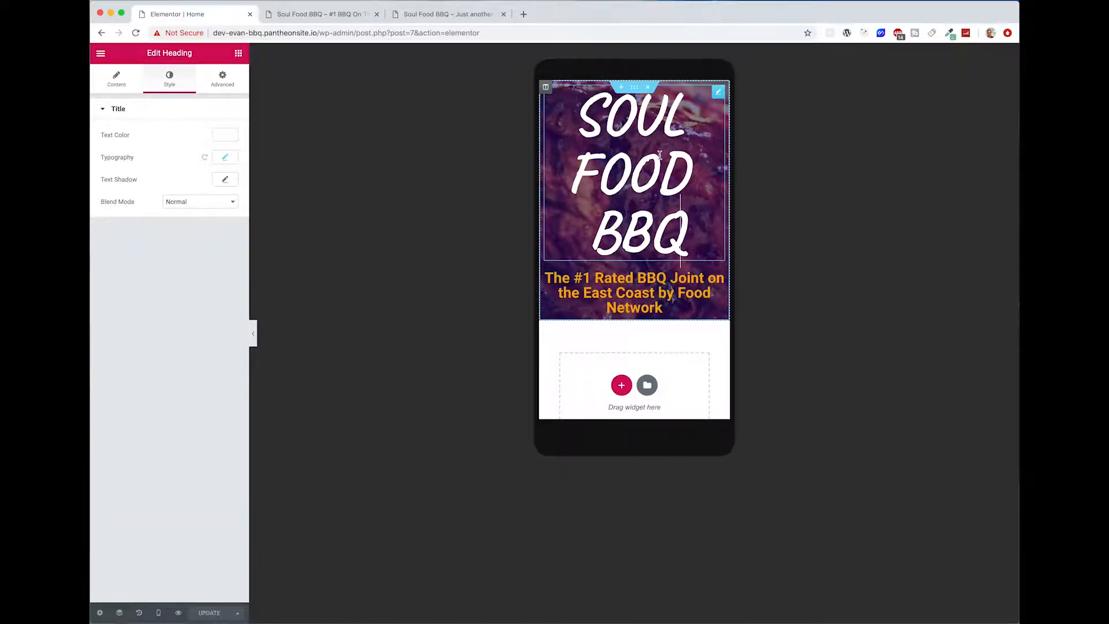
pyautogui.click(225, 157)
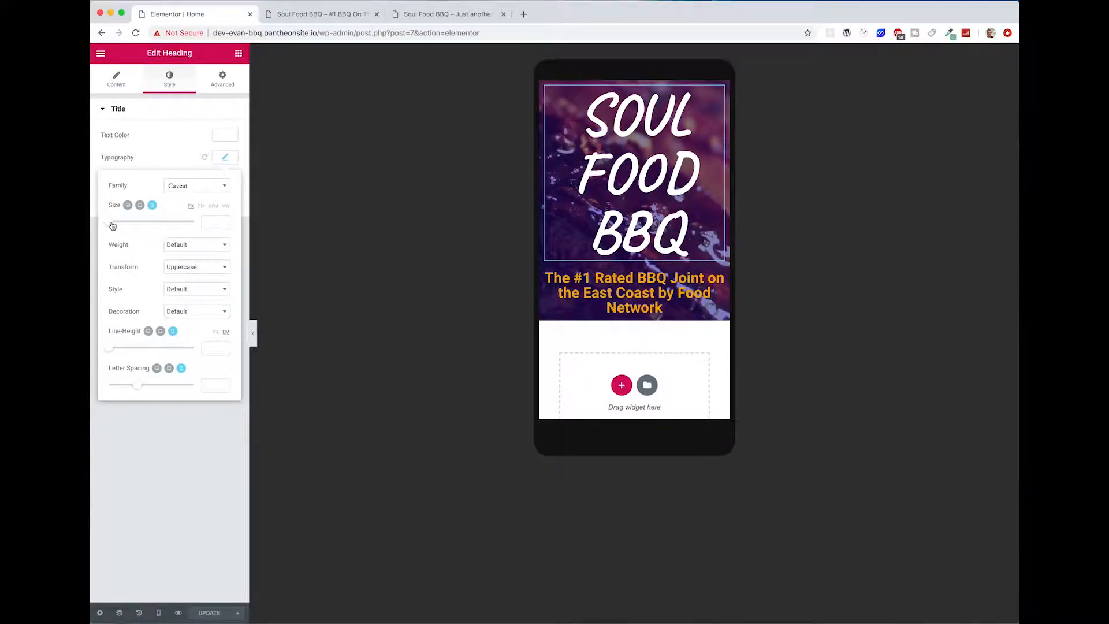
pyautogui.moveTo(111, 225); pyautogui.dragTo(142, 226)
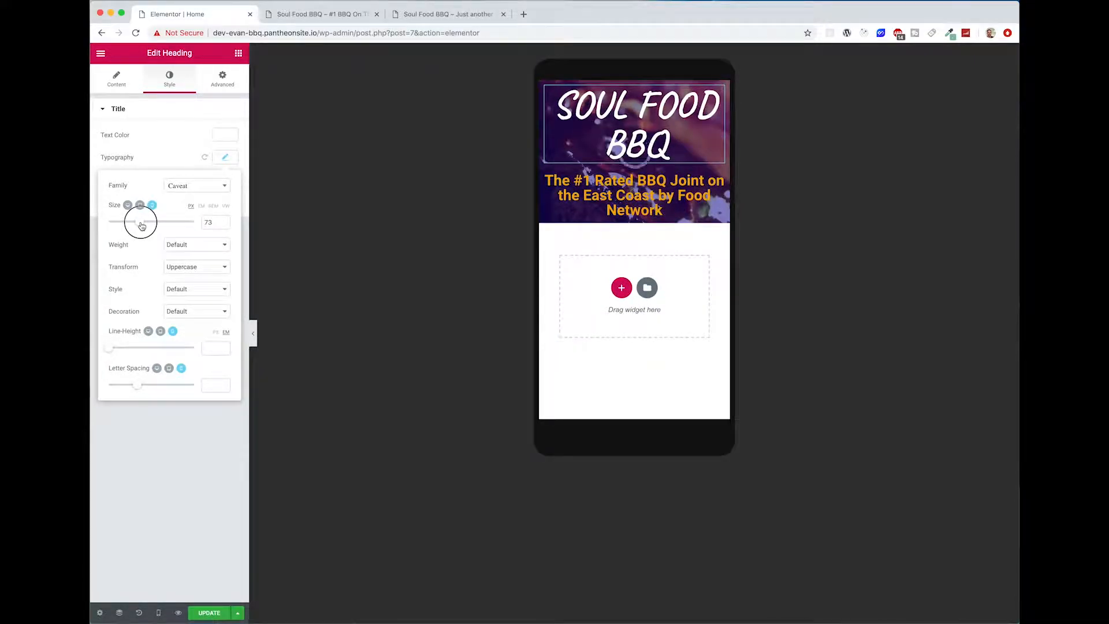
# Step: Set the mobile font size of the orange tagline below the title to 22 px
pyautogui.click(649, 204)
pyautogui.click(225, 157)
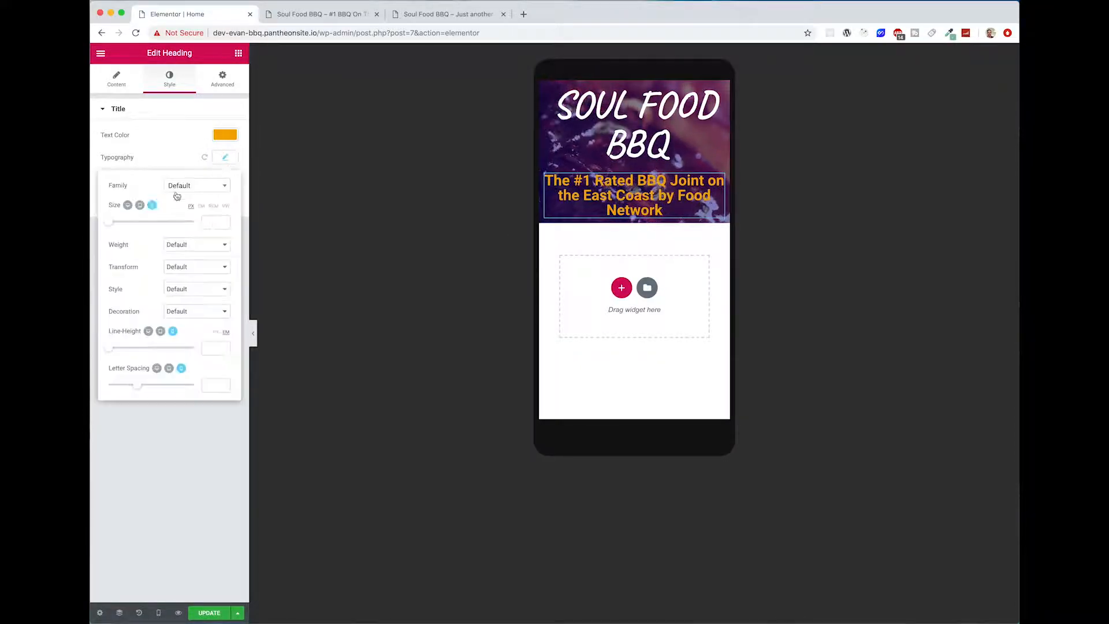
pyautogui.moveTo(107, 229); pyautogui.dragTo(120, 228)
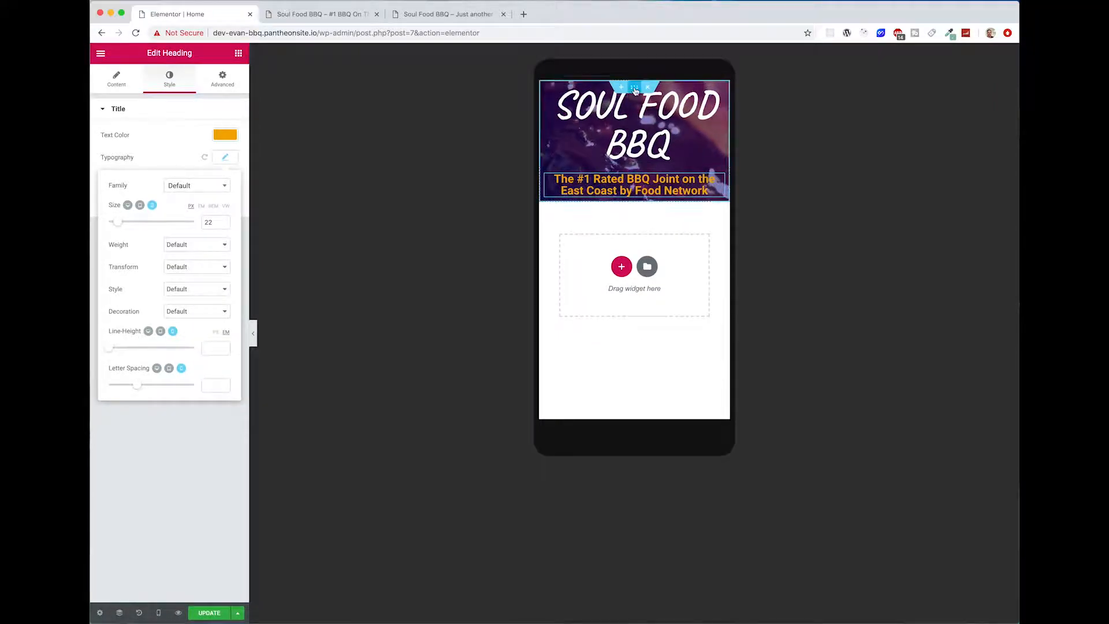
# Step: Set the hero section's mobile padding to 70 at the top and 70 at the bottom
pyautogui.click(635, 88)
pyautogui.click(223, 79)
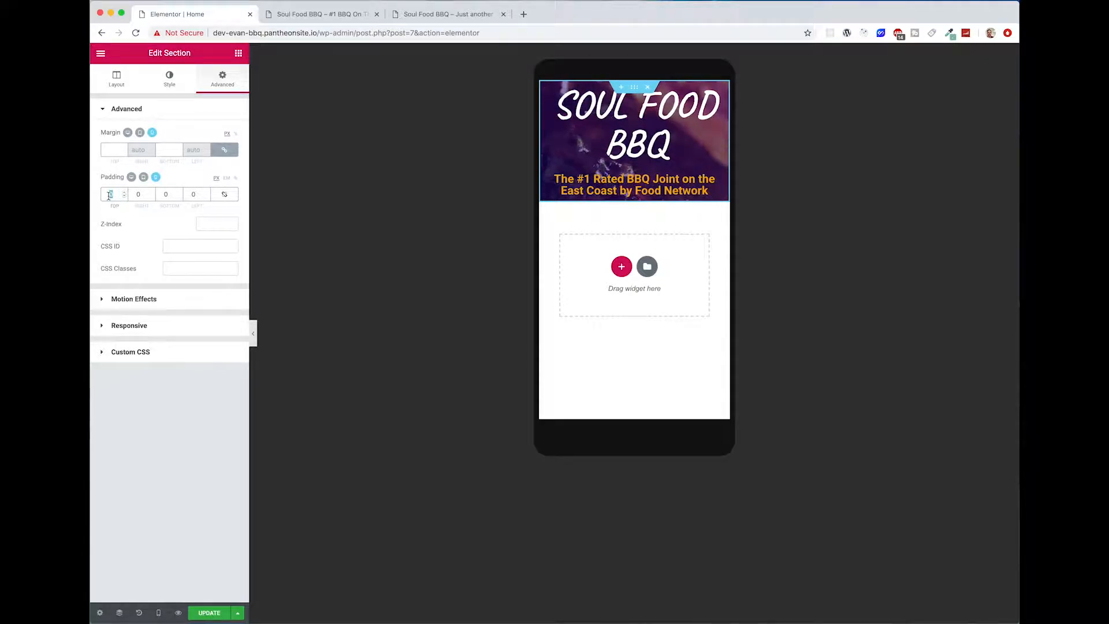
pyautogui.write('50')
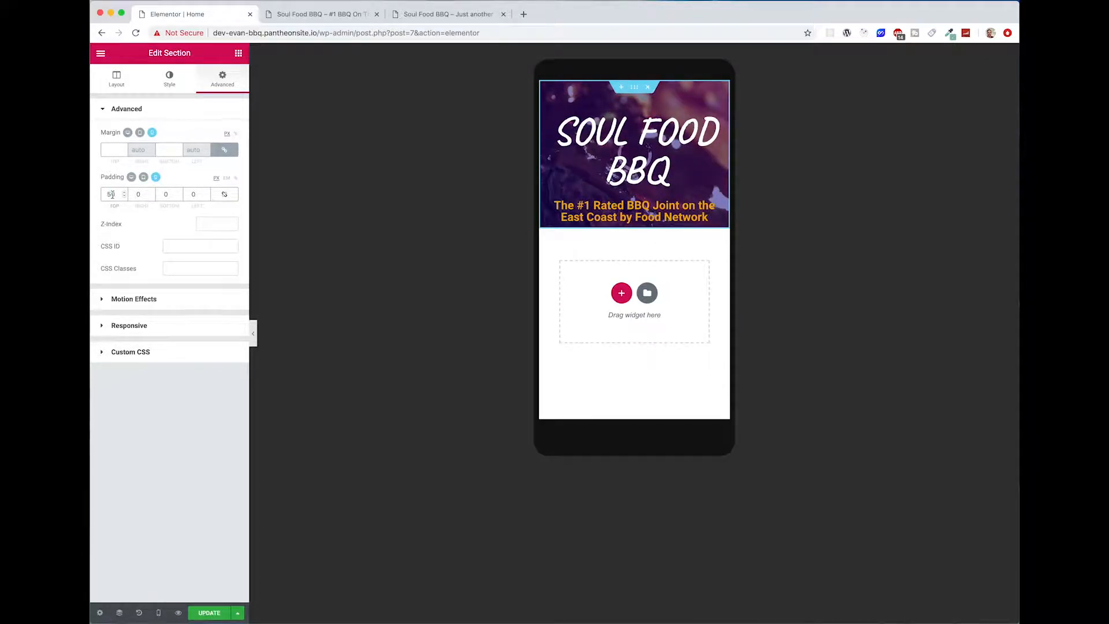
pyautogui.click(165, 194)
pyautogui.write('50')
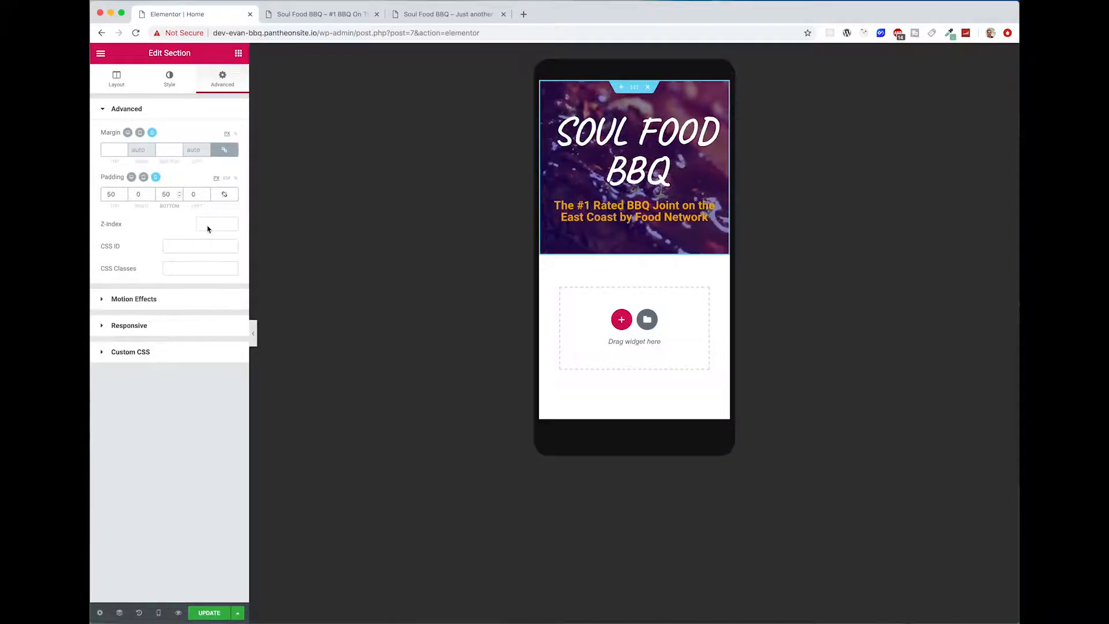
pyautogui.press('BackSpace')
pyautogui.write('7')
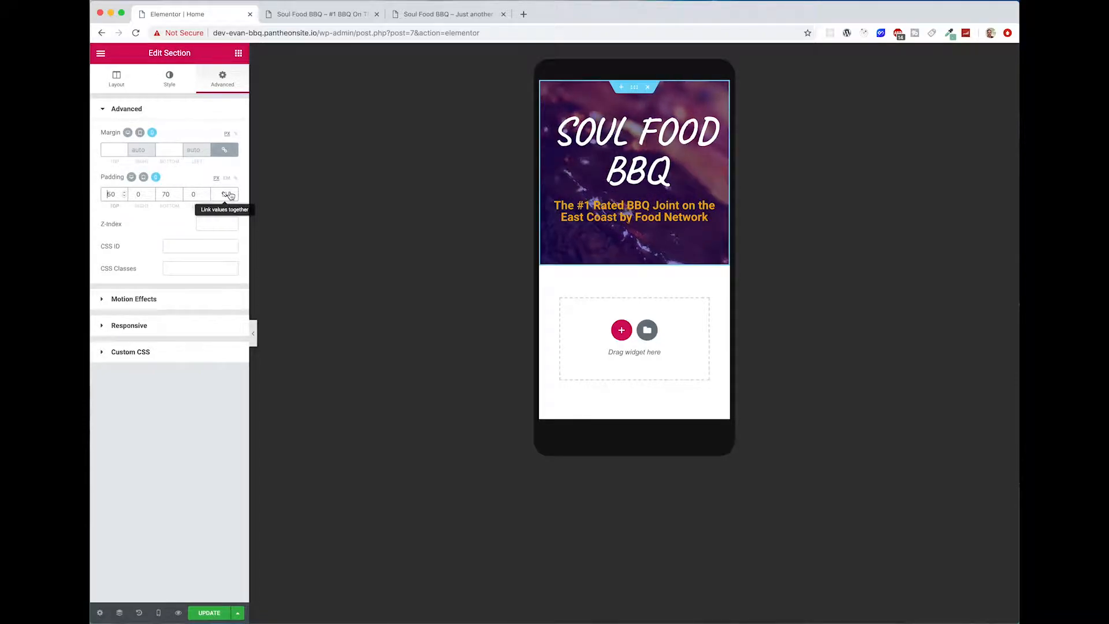
pyautogui.press('BackSpace')
pyautogui.write('7')
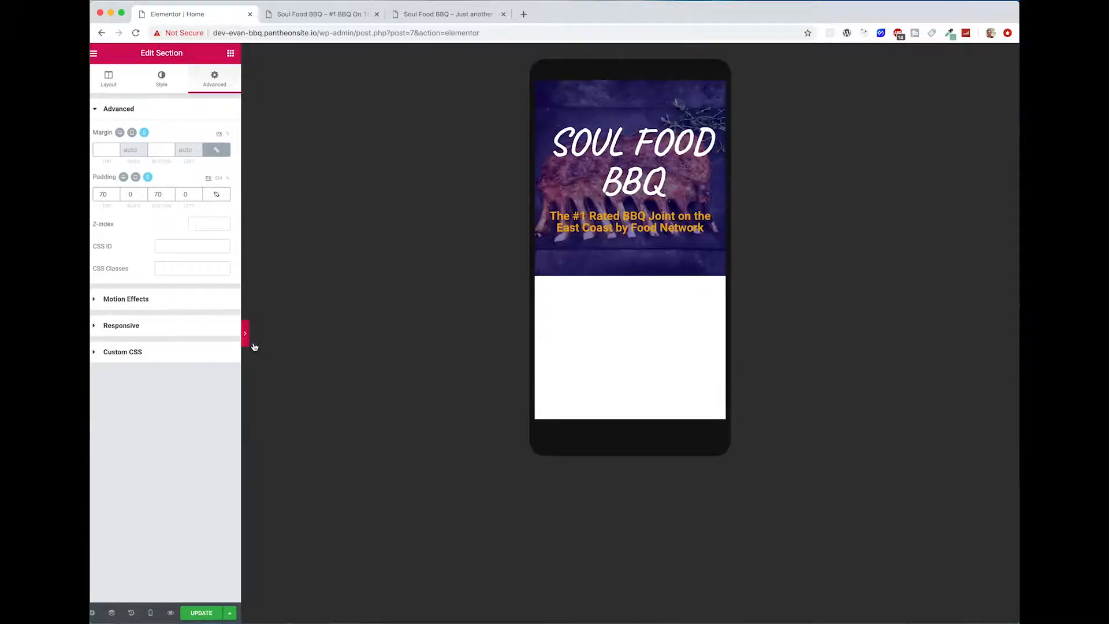
# Step: Check the mobile layout without the editing panel, and switch the preview back to desktop
pyautogui.click(253, 341)
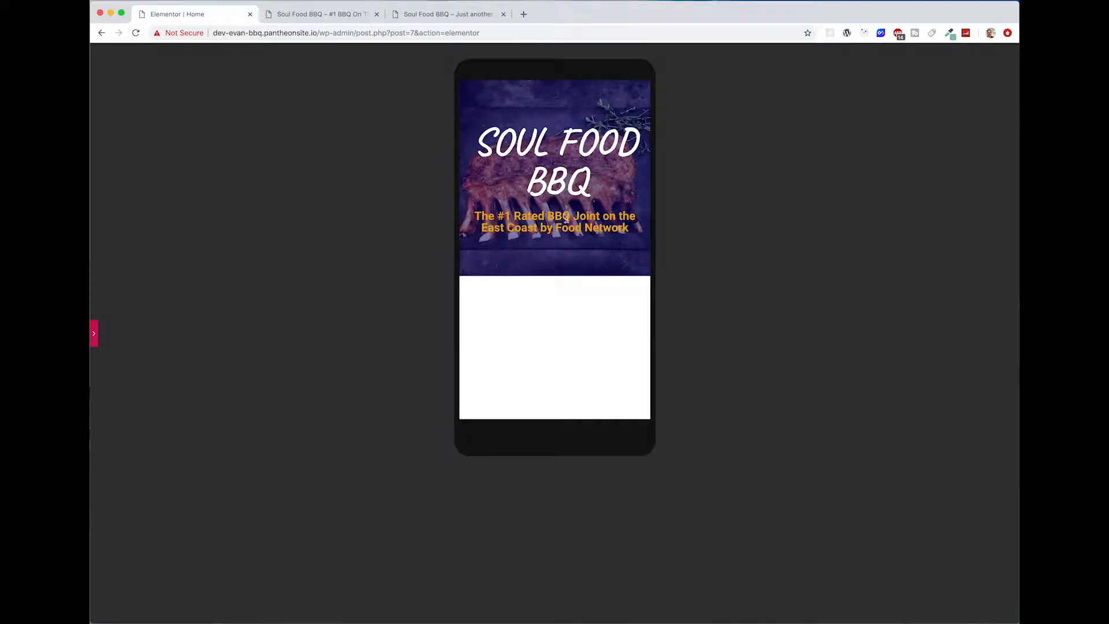
pyautogui.click(103, 341)
pyautogui.moveTo(158, 613)
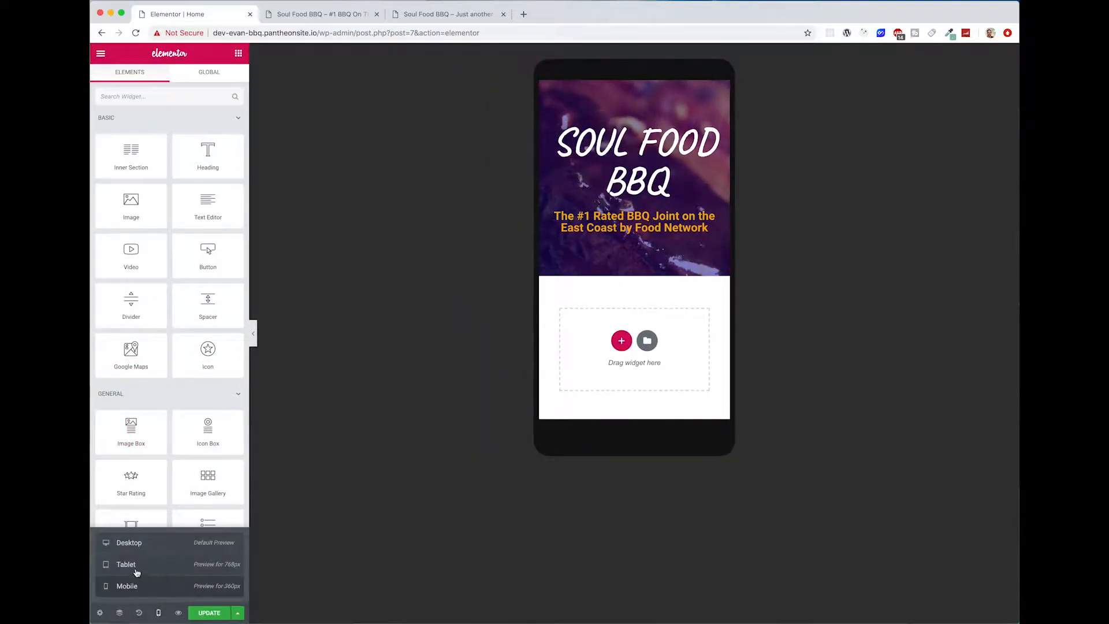
pyautogui.click(142, 544)
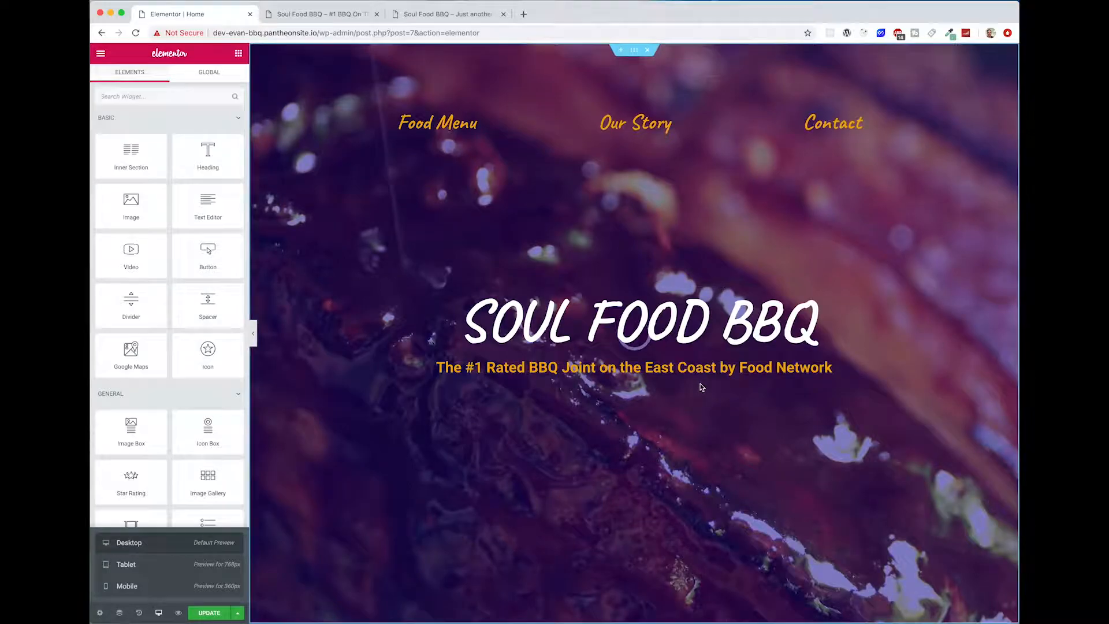
# Step: Compare the built hero with the reference site's hero and its lower edge above the reviews, and return to the editor
pyautogui.scroll(-1, 701, 386)
pyautogui.scroll(1, 701, 387)
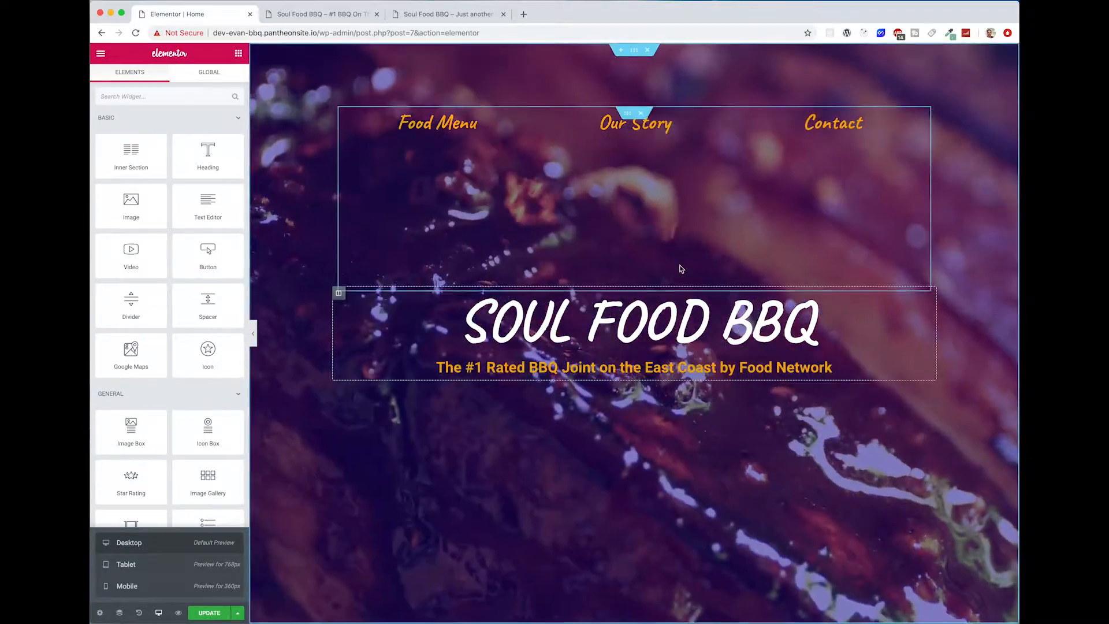
pyautogui.click(434, 13)
pyautogui.scroll(-3, 654, 501)
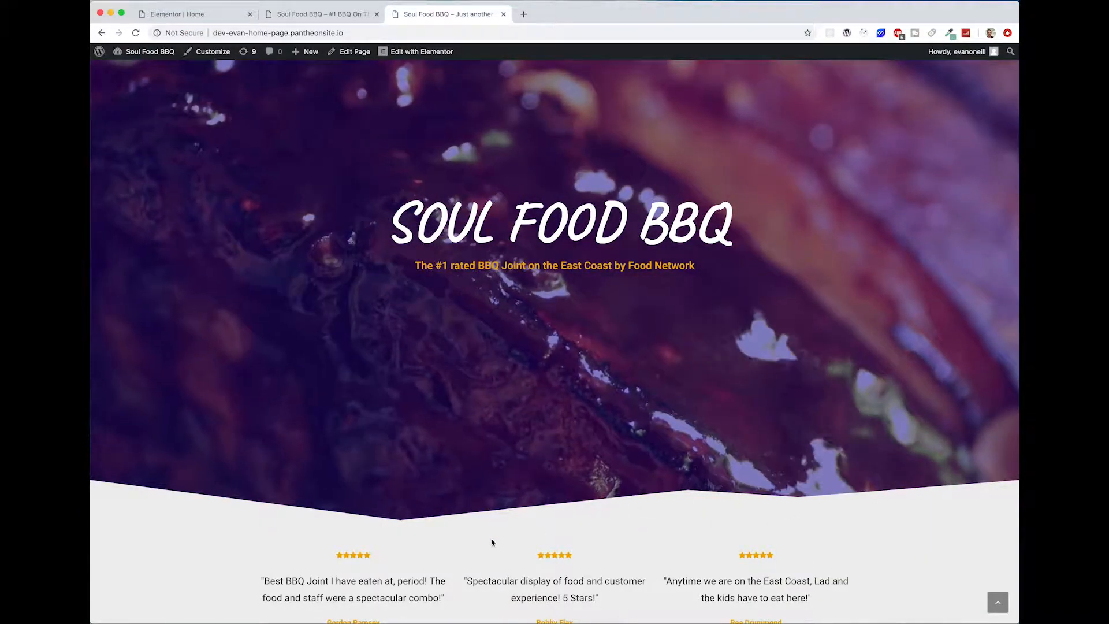
pyautogui.scroll(3, 492, 542)
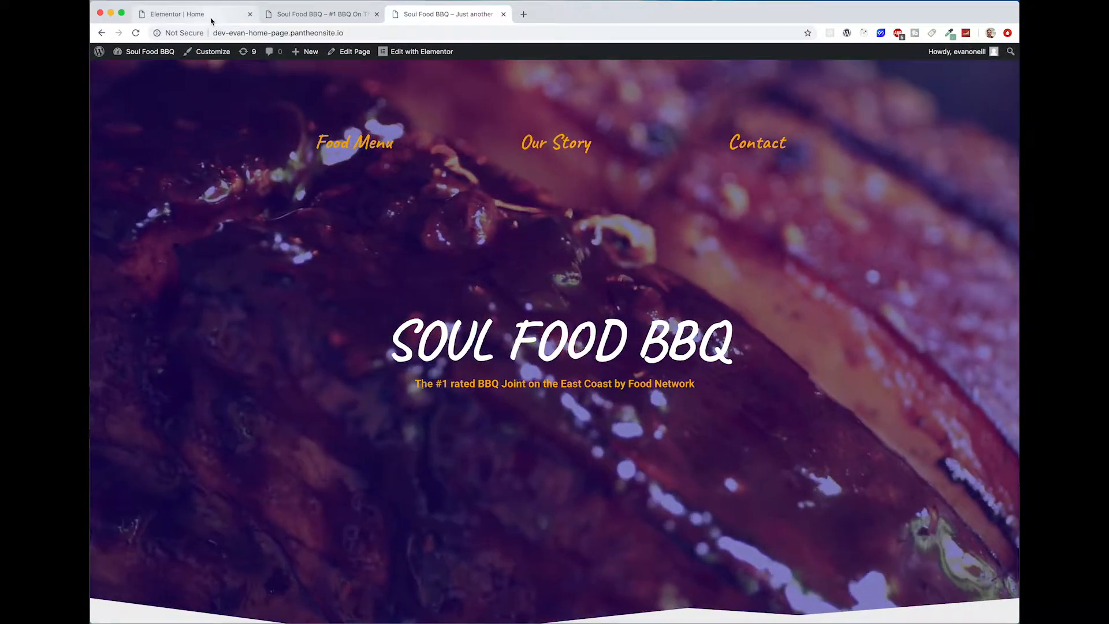
pyautogui.click(212, 17)
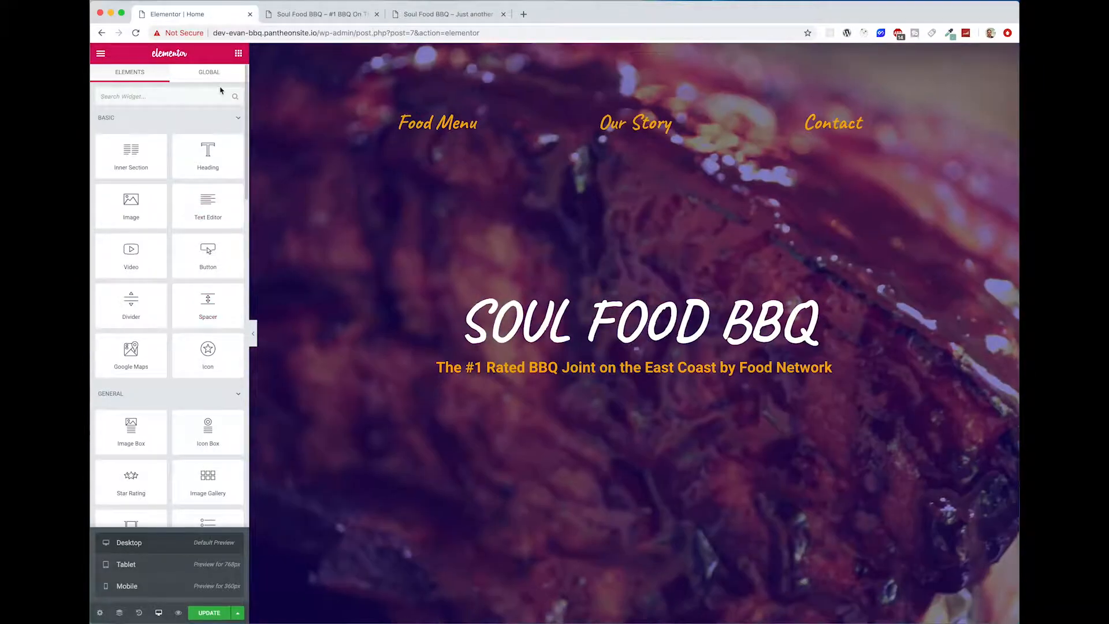
# Step: Add a Pyramids shape divider to the bottom edge of the hero section
pyautogui.click(633, 52)
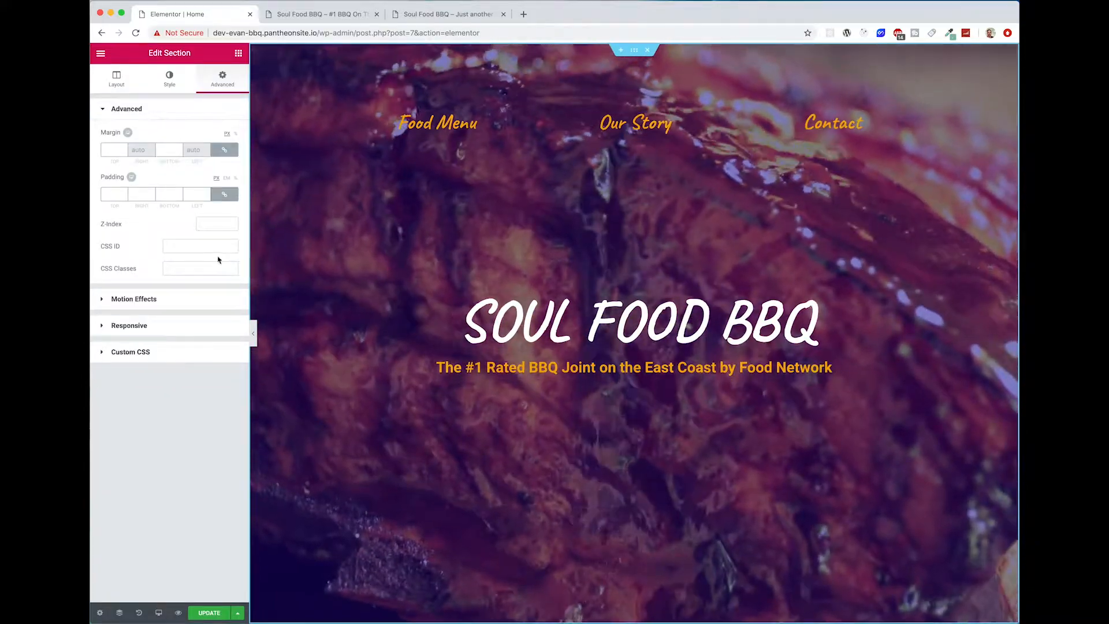
pyautogui.click(116, 79)
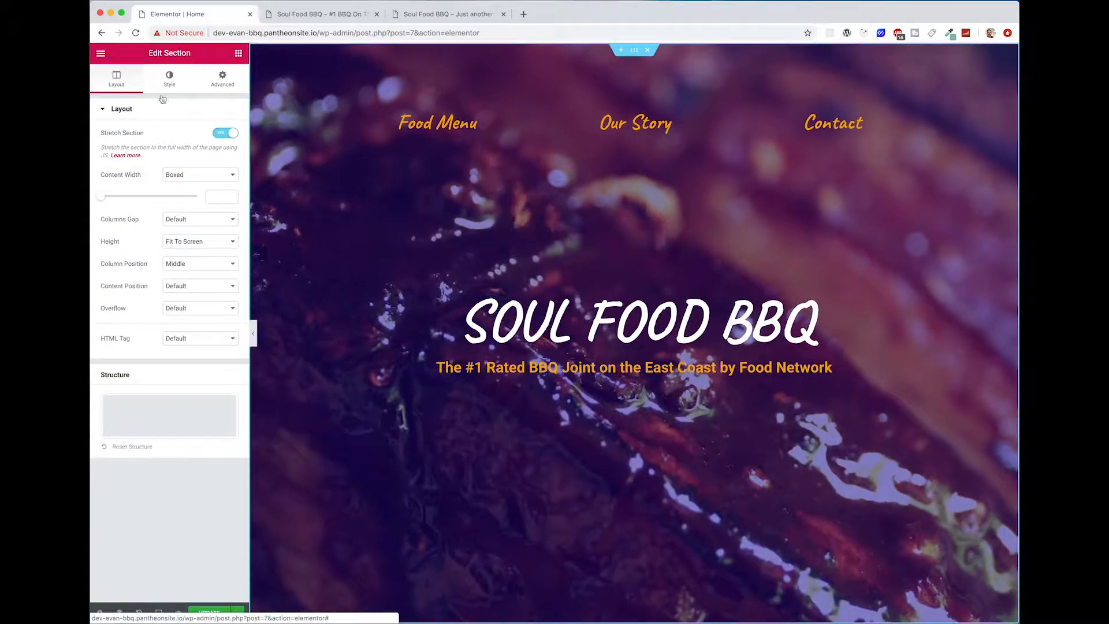
pyautogui.click(169, 78)
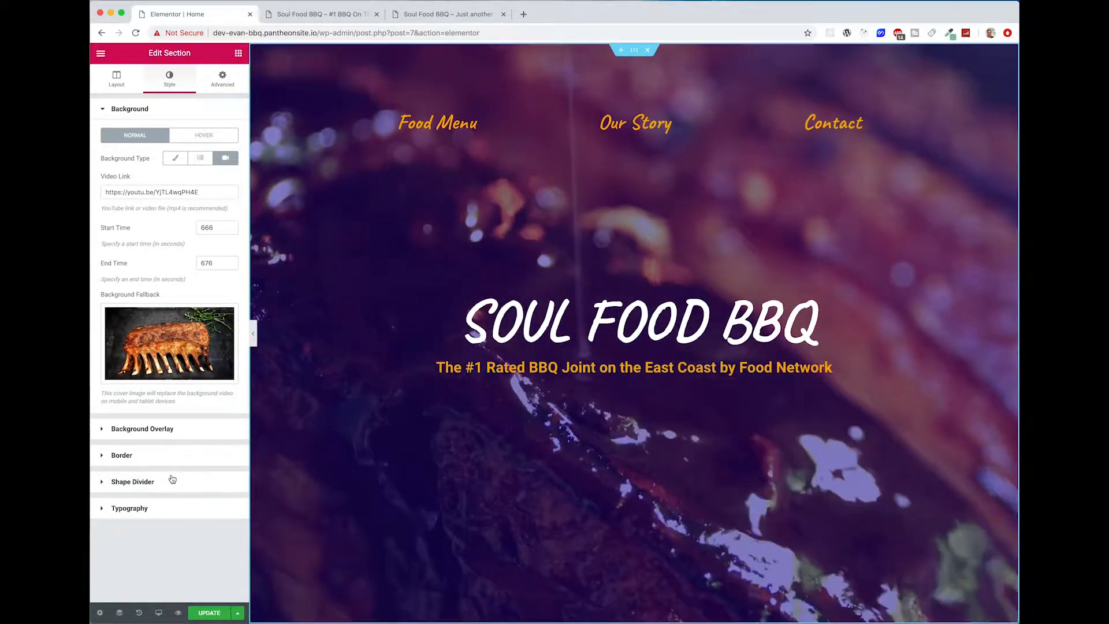
pyautogui.click(170, 480)
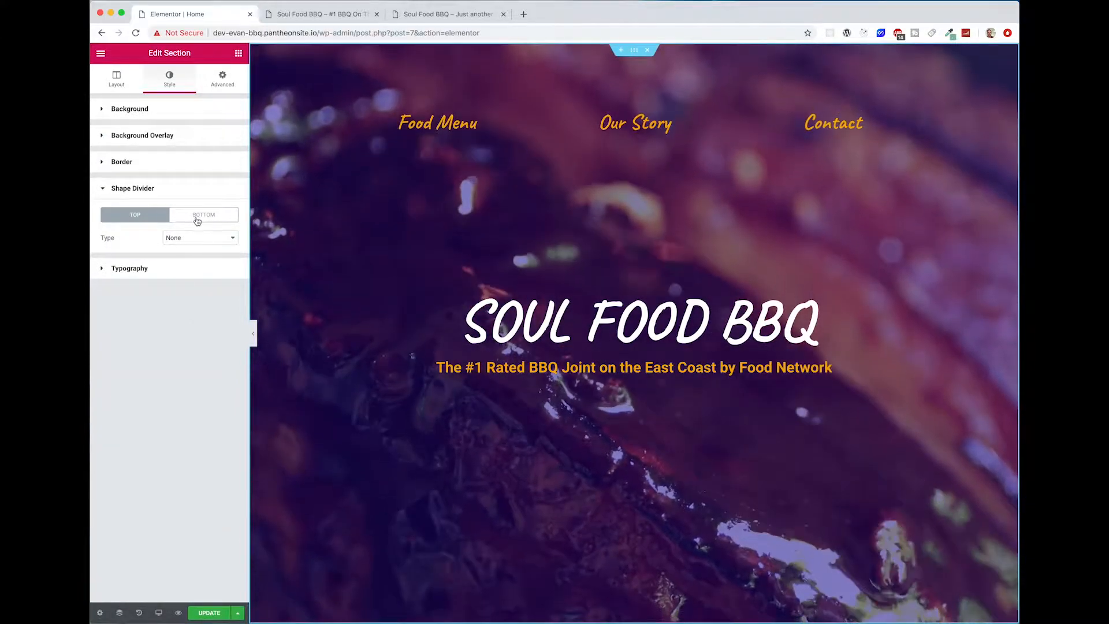
pyautogui.click(190, 214)
pyautogui.click(199, 238)
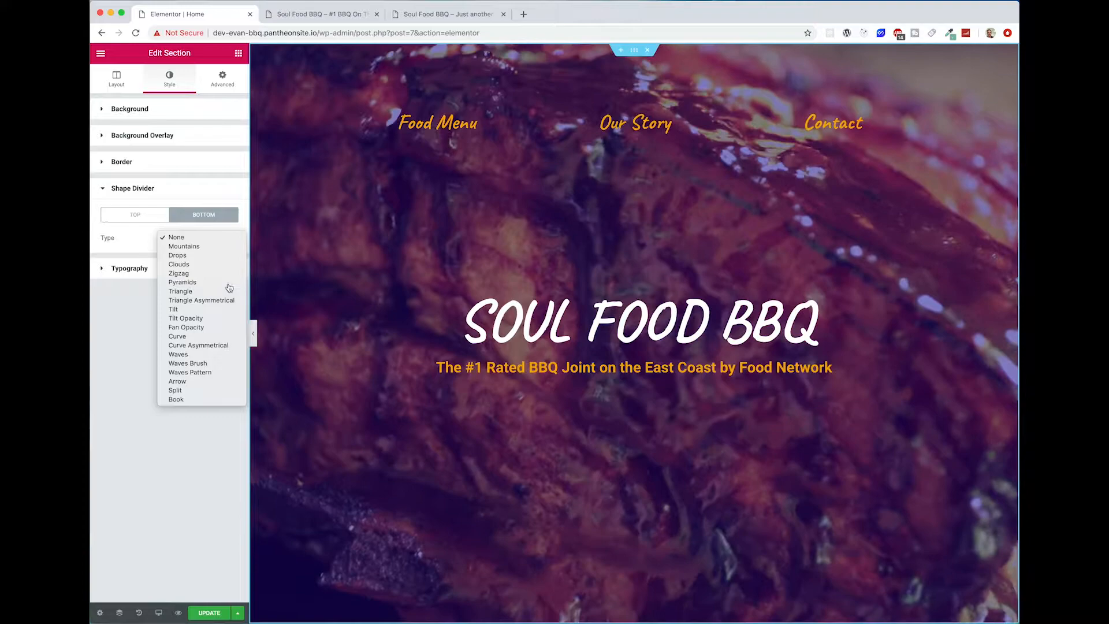
pyautogui.click(226, 282)
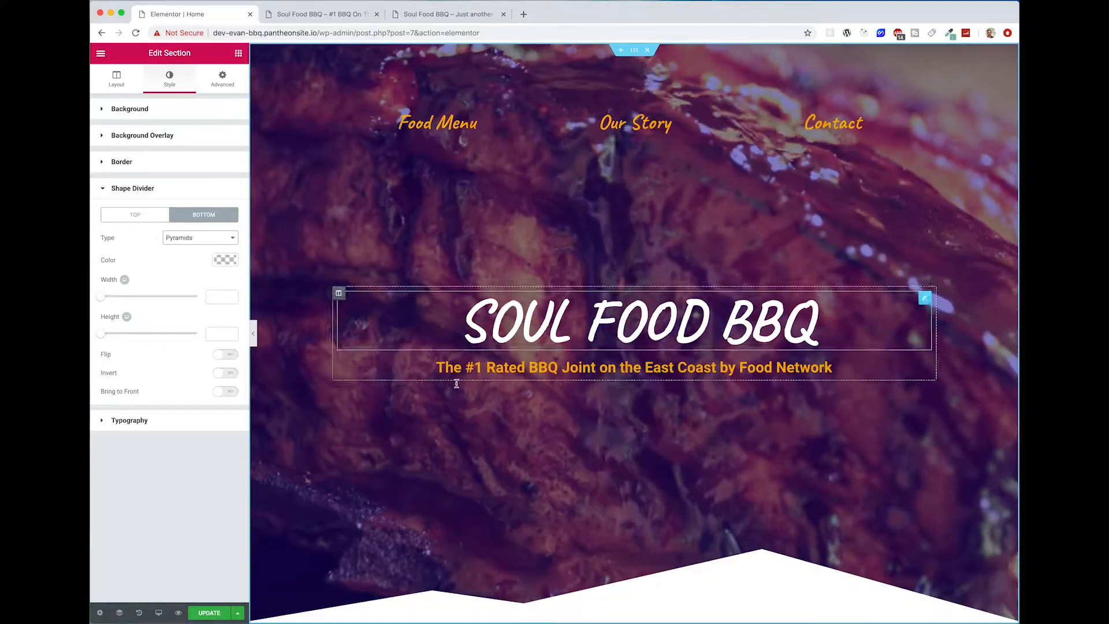
# Step: Flip and invert the hero's bottom shape divider and set its height to 100
pyautogui.scroll(-1, 656, 525)
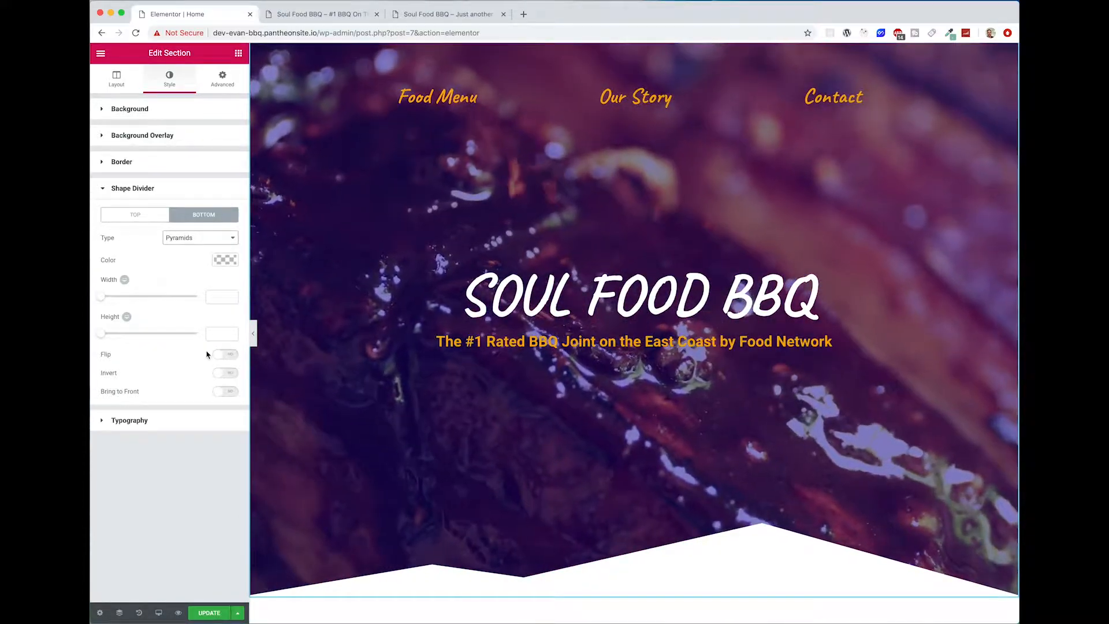
pyautogui.click(223, 354)
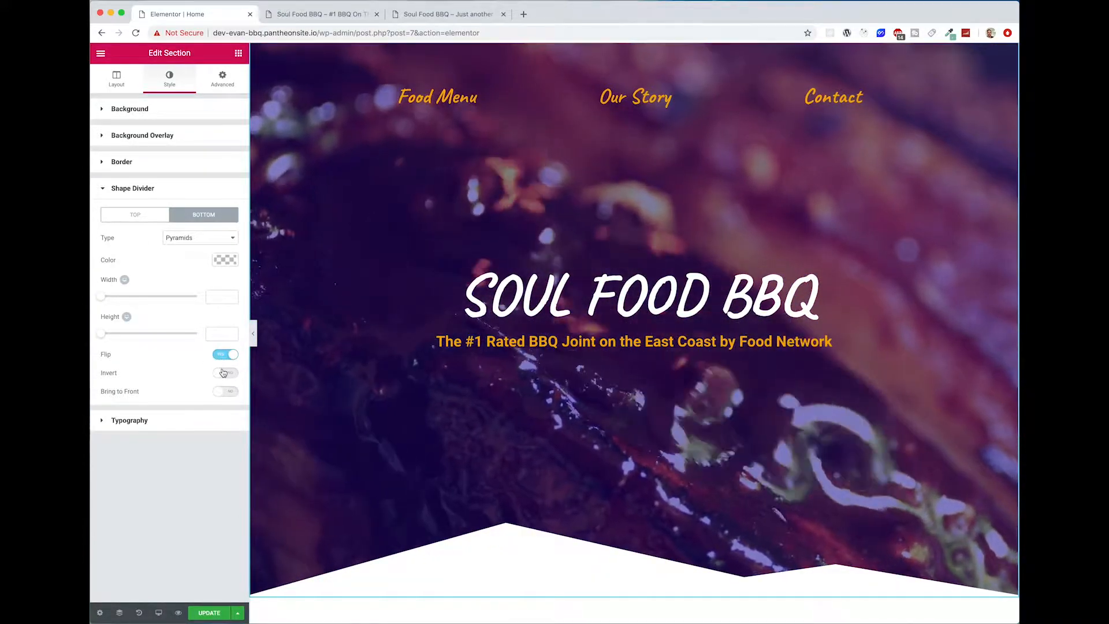
pyautogui.click(223, 373)
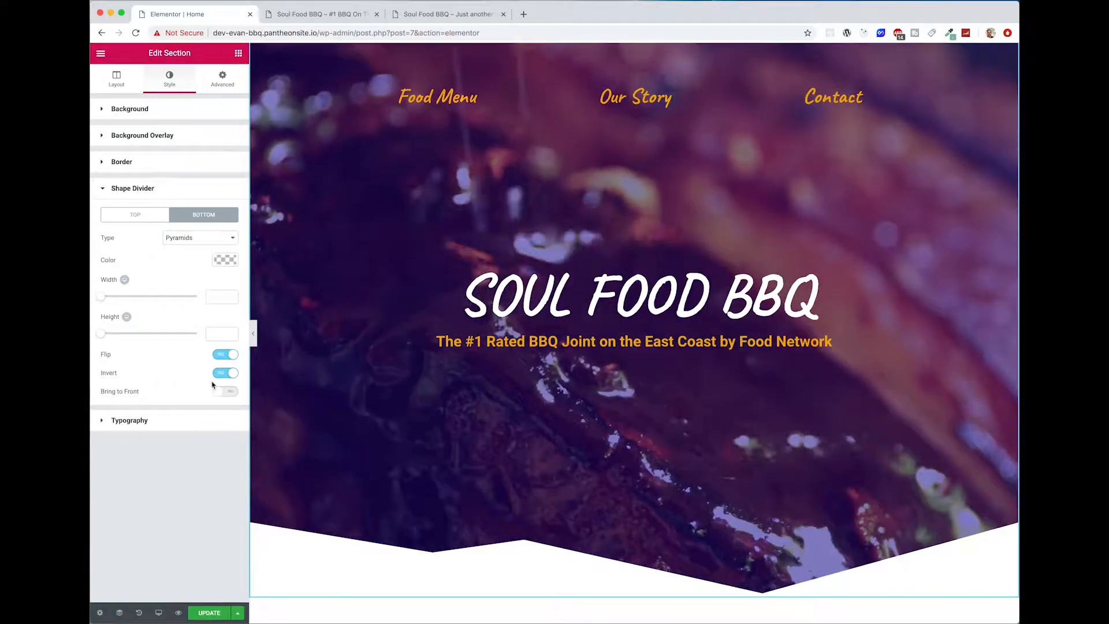
pyautogui.moveTo(101, 333); pyautogui.dragTo(119, 336)
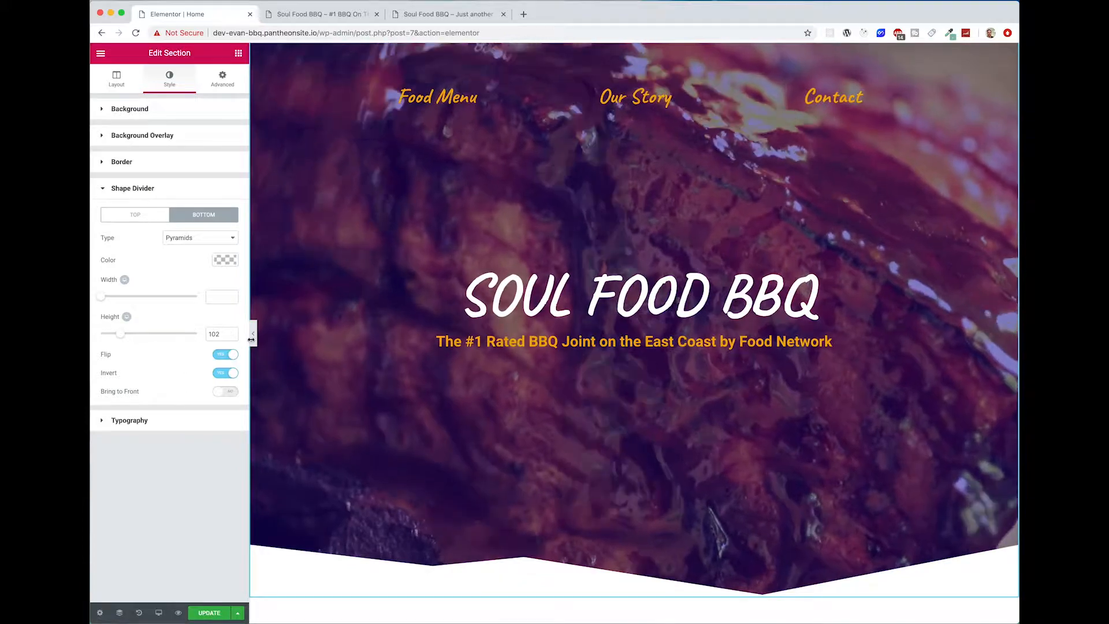
pyautogui.click(233, 336)
pyautogui.click(233, 336)
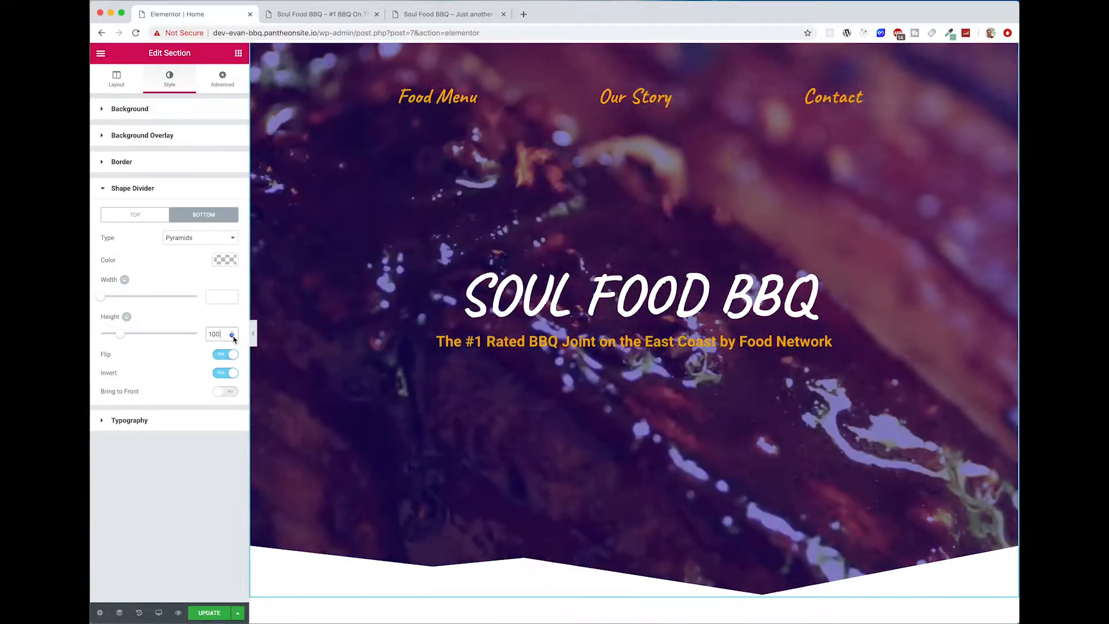
# Step: Set the colour of the hero's bottom shape divider to #eeeeee
pyautogui.scroll(-3, 611, 576)
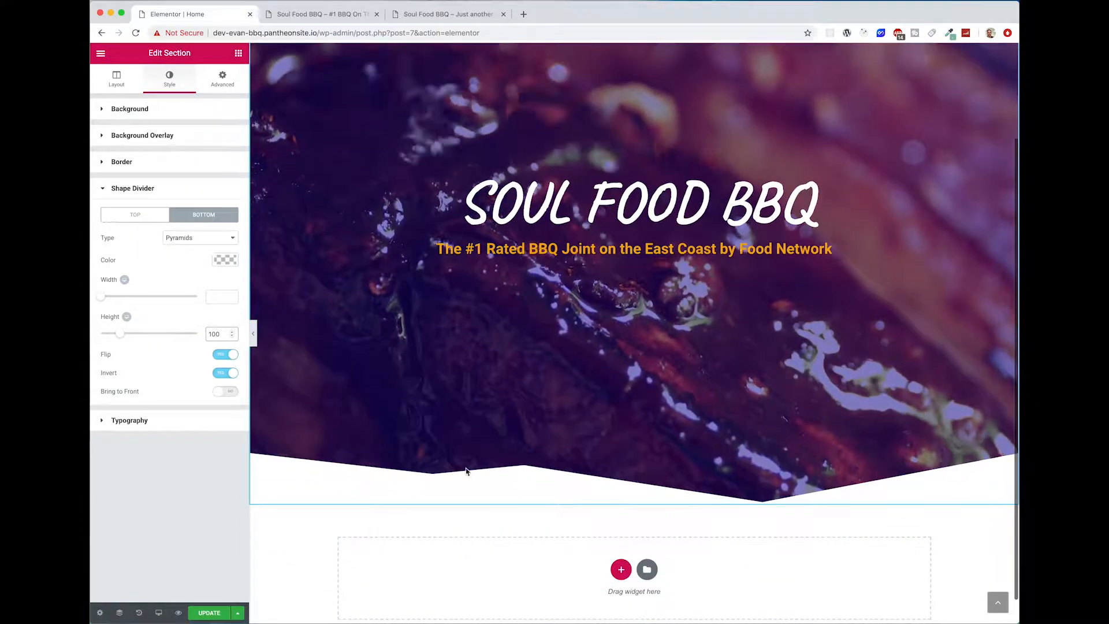
pyautogui.click(225, 260)
pyautogui.click(129, 260)
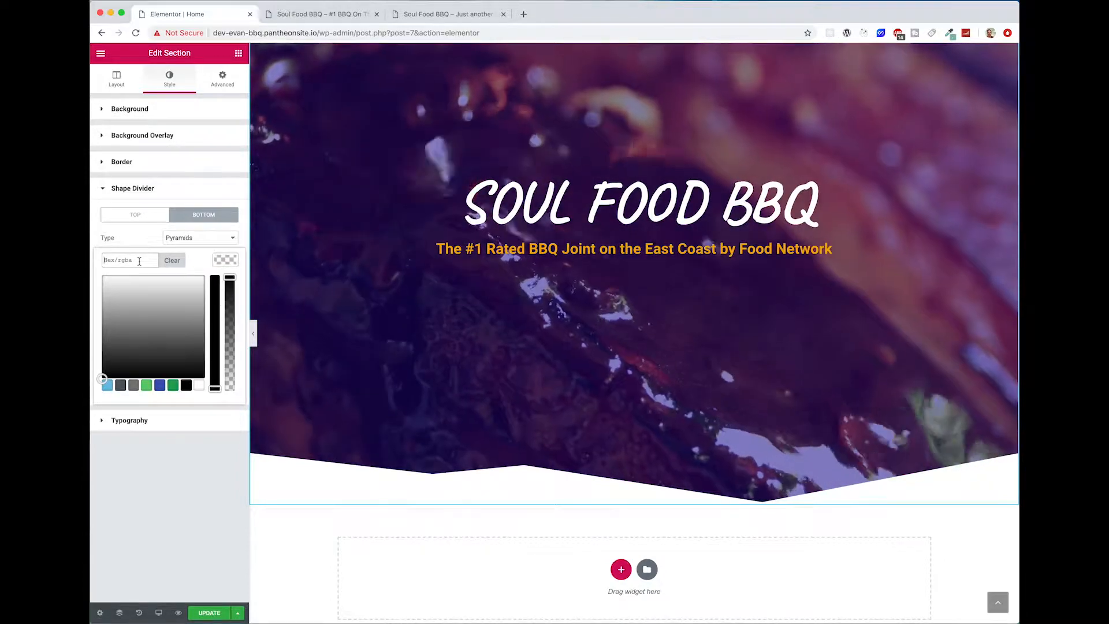
pyautogui.write('#333333')
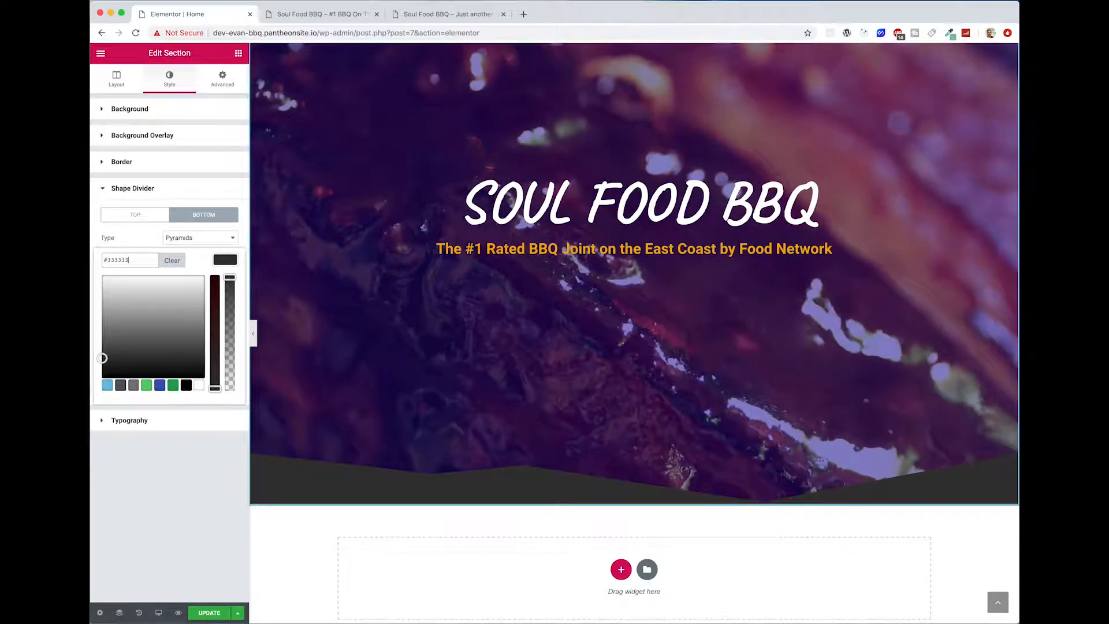
pyautogui.press('BackSpace')
pyautogui.press('BackSpace')
pyautogui.press('BackSpace')
pyautogui.press('BackSpace')
pyautogui.press('BackSpace')
pyautogui.press('BackSpace')
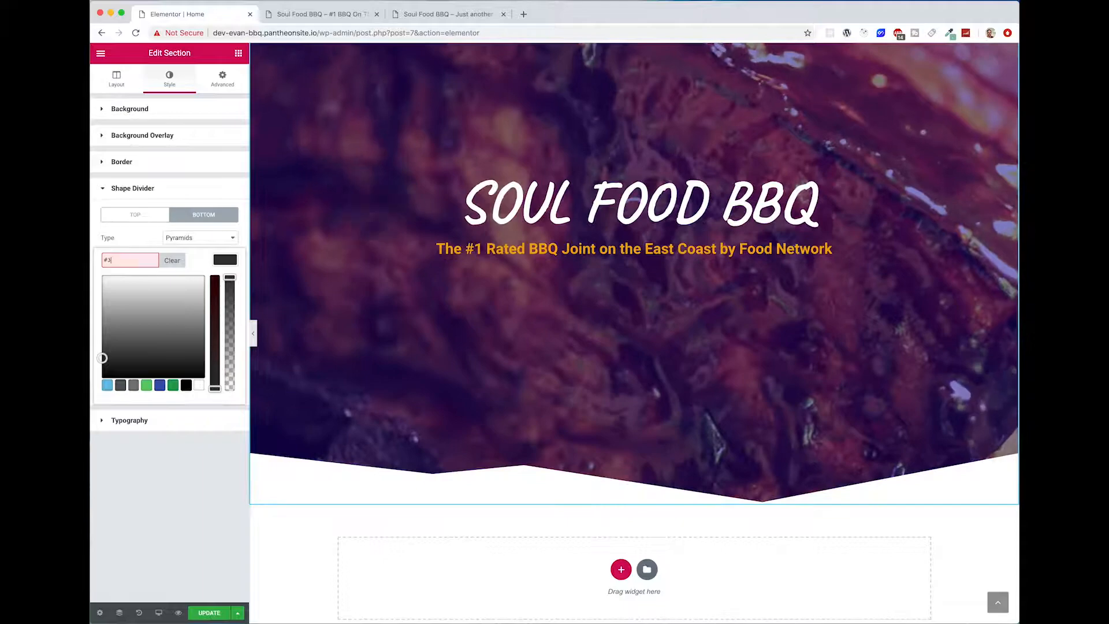
pyautogui.write('eeeeee')
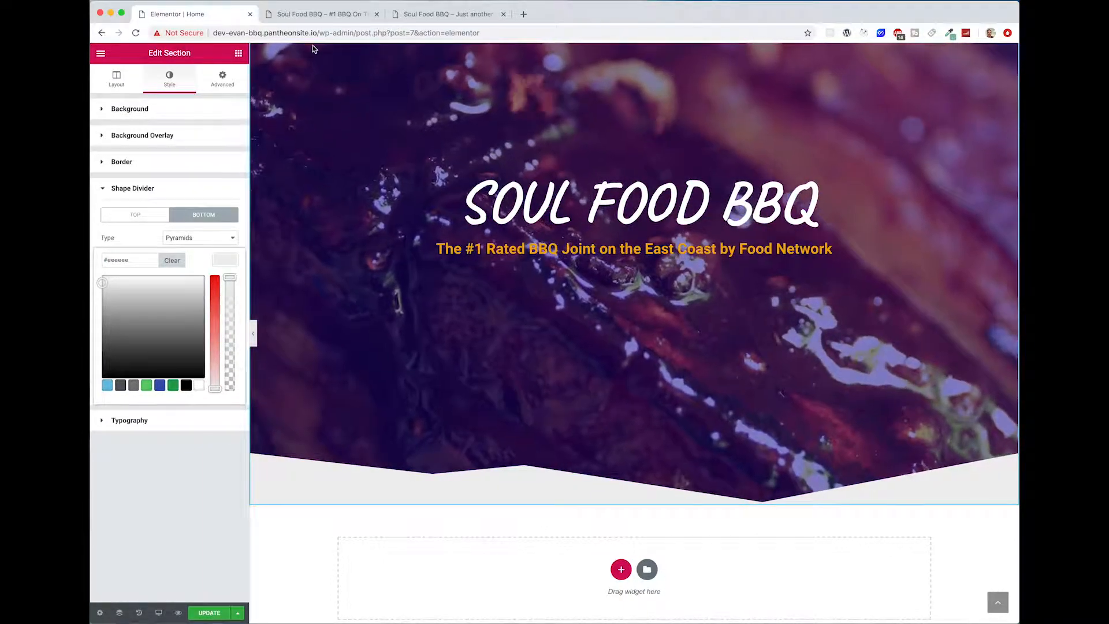
# Step: Examine the hero's lower edge and the three-column reviews section on the reference site, and return to the editor
pyautogui.click(419, 18)
pyautogui.scroll(-2, 511, 474)
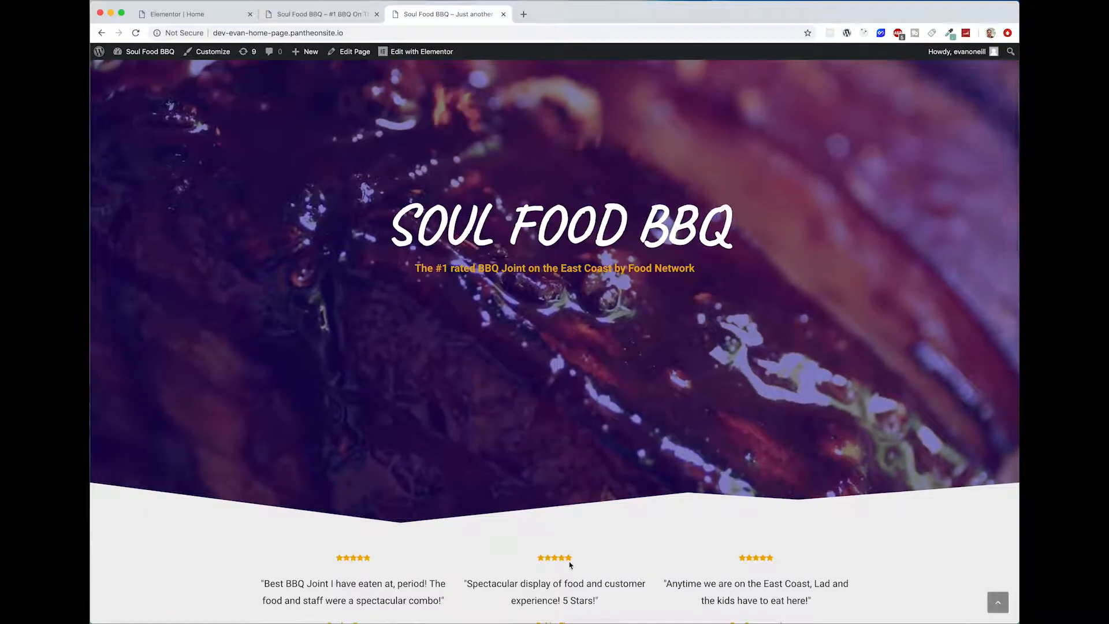
pyautogui.scroll(-2, 876, 526)
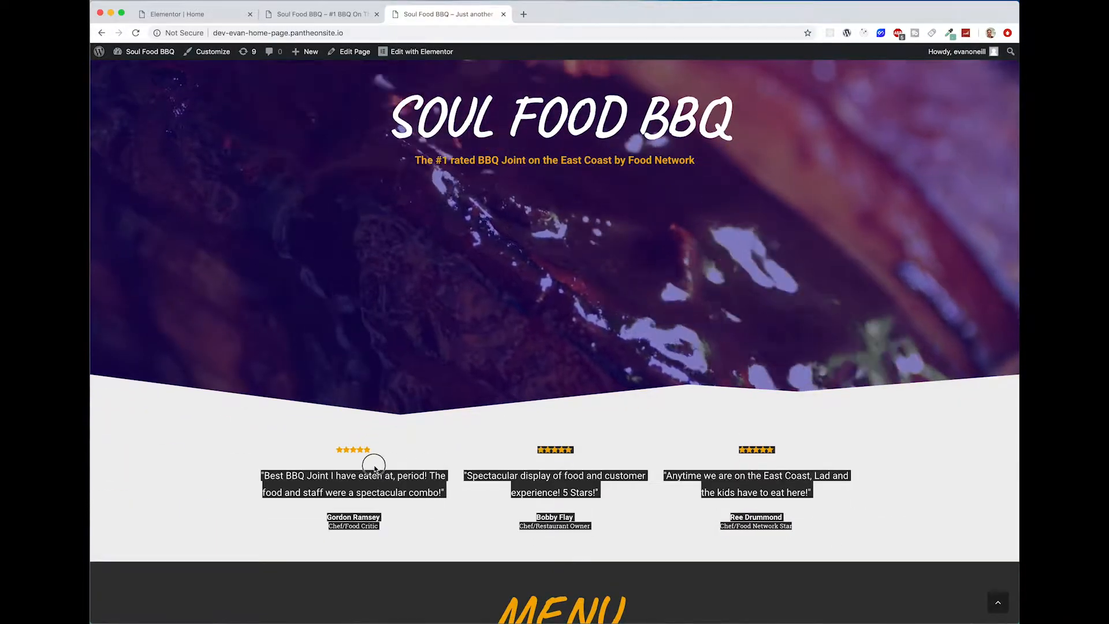
pyautogui.click(204, 17)
# Step: Add a section with three equal columns below the hero and stretch it to the full page width
pyautogui.scroll(-1, 519, 529)
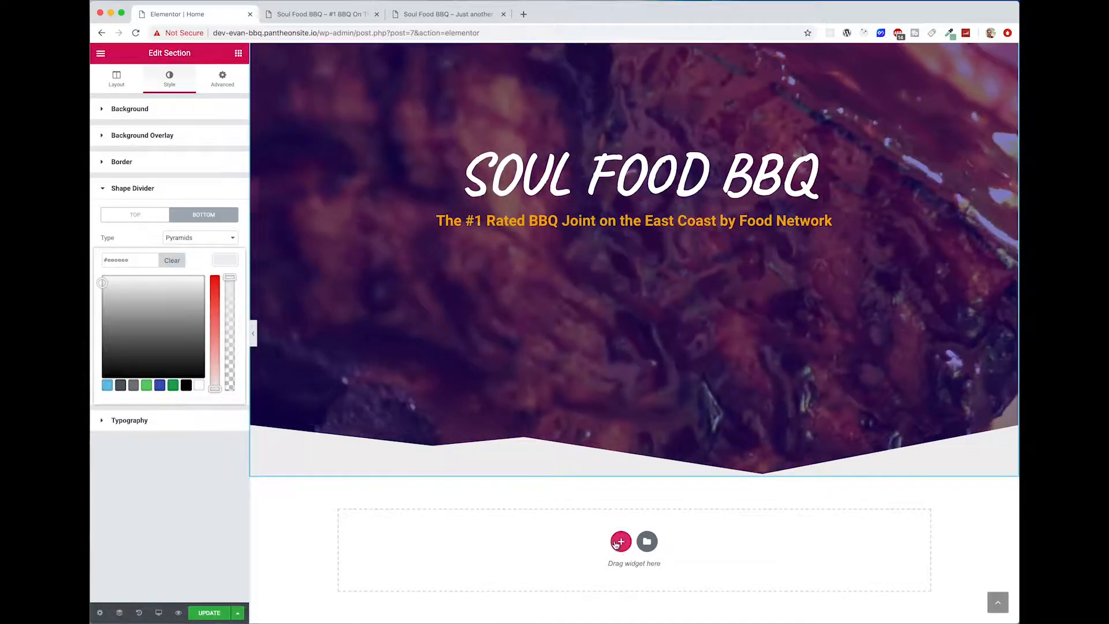
pyautogui.click(621, 541)
pyautogui.click(607, 581)
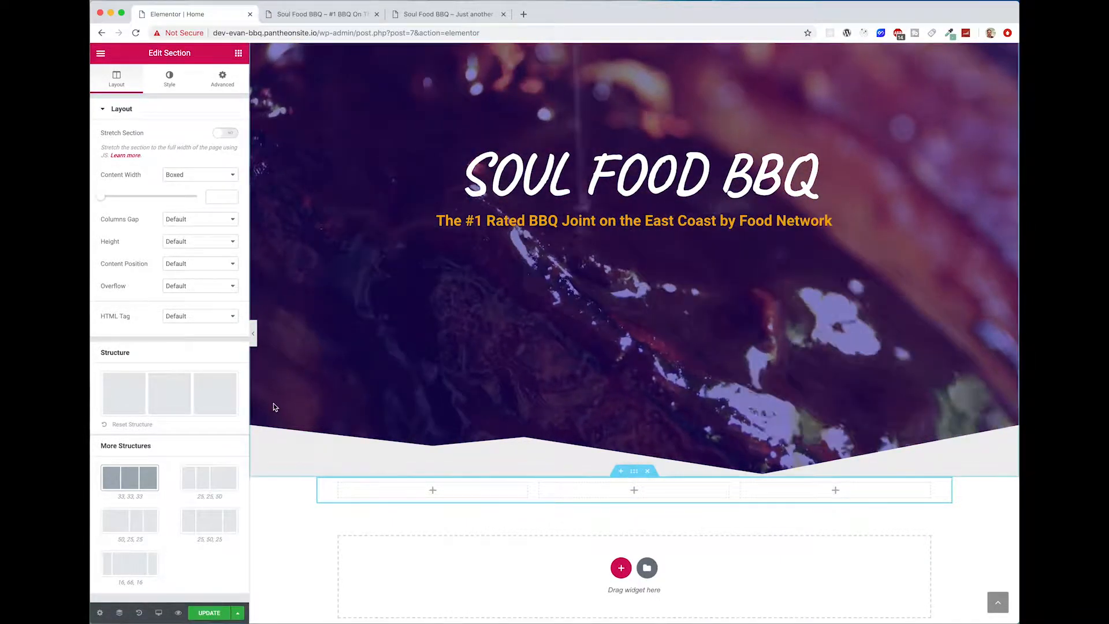
pyautogui.click(227, 136)
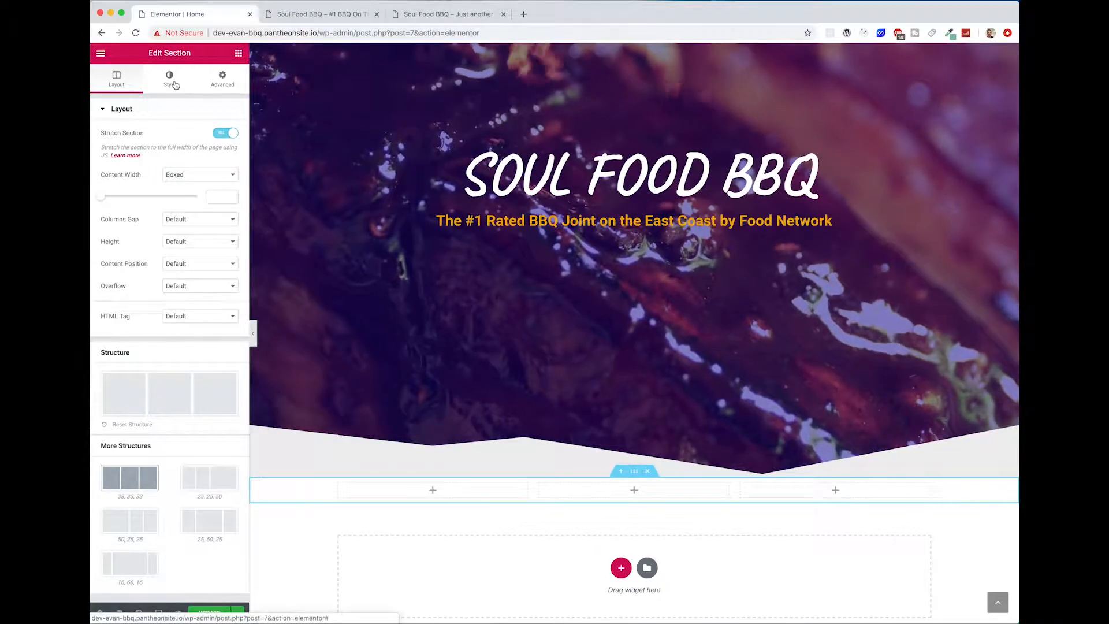
# Step: Give the three-column section a classic background in colour #eeeeee
pyautogui.click(170, 80)
pyautogui.click(175, 158)
pyautogui.click(225, 181)
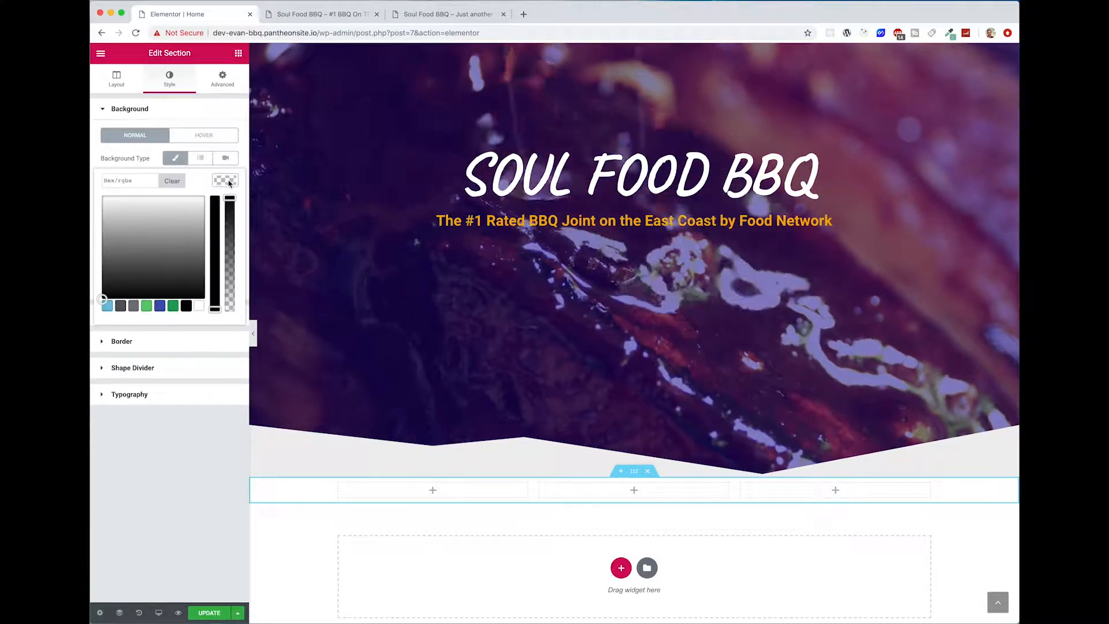
pyautogui.click(129, 181)
pyautogui.write('#e')
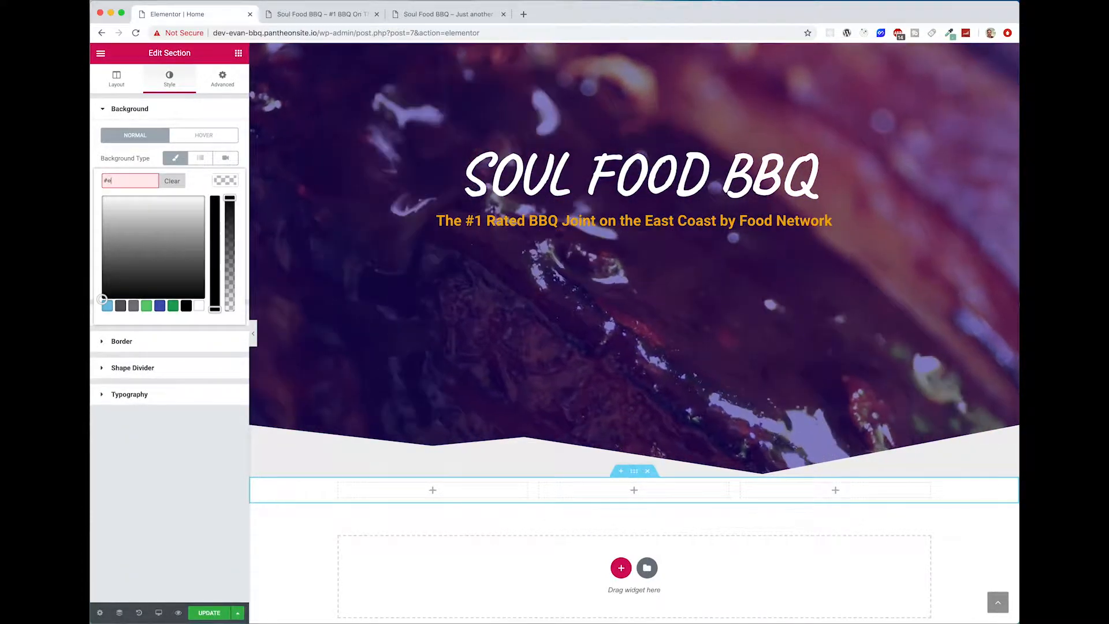
pyautogui.write('eeeee')
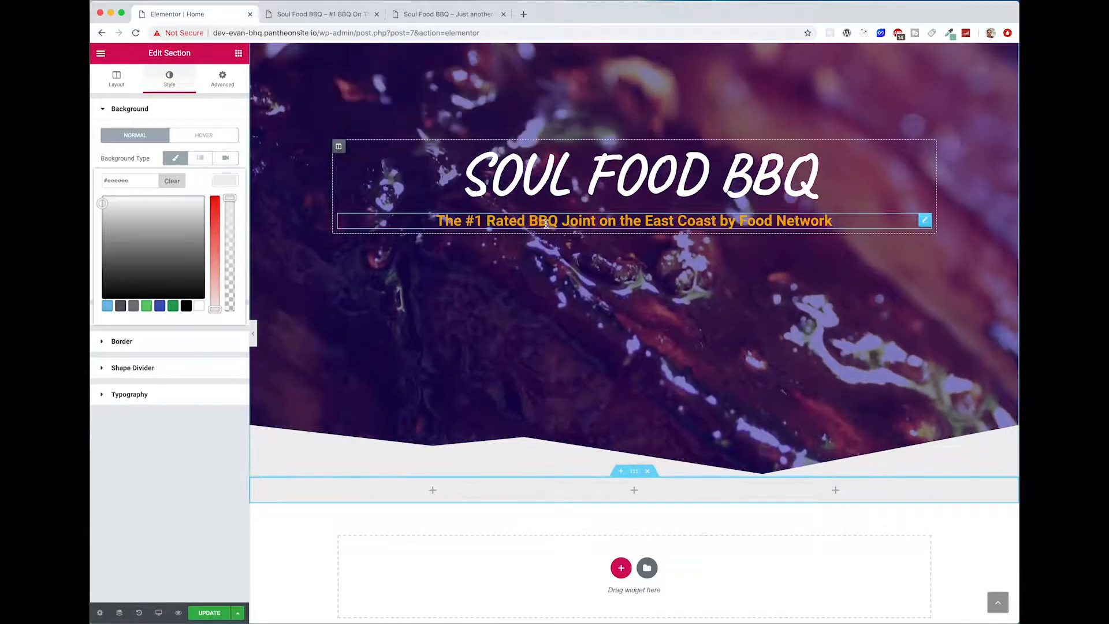
# Step: Review the star ratings and quote texts in the reference site's reviews section, and return to the editor
pyautogui.click(426, 12)
pyautogui.scroll(-2, 427, 279)
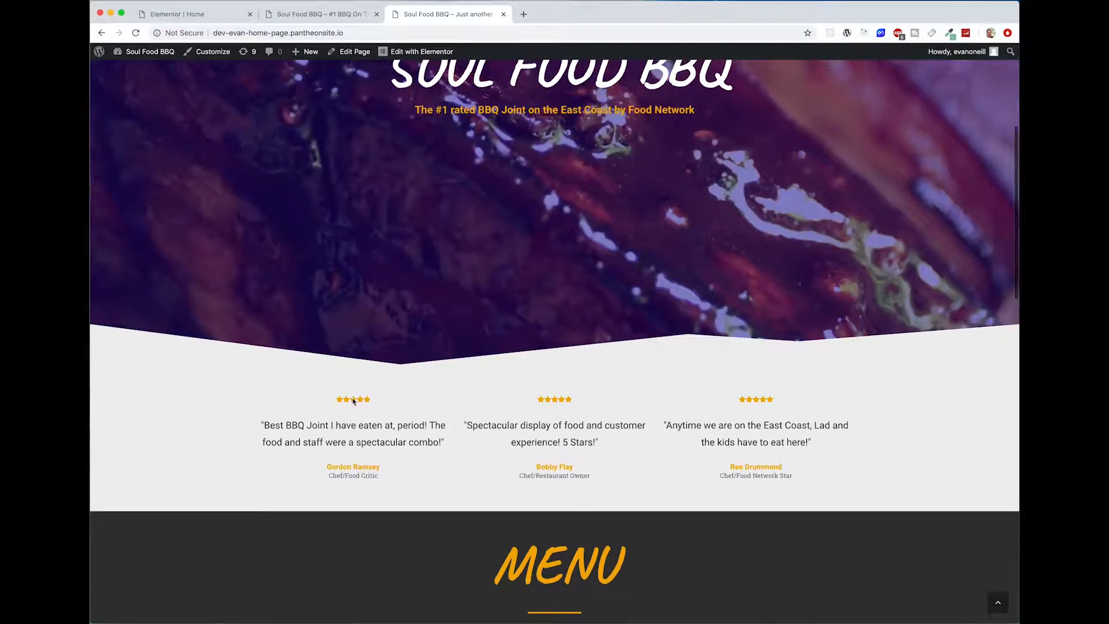
pyautogui.moveTo(262, 424); pyautogui.dragTo(436, 452)
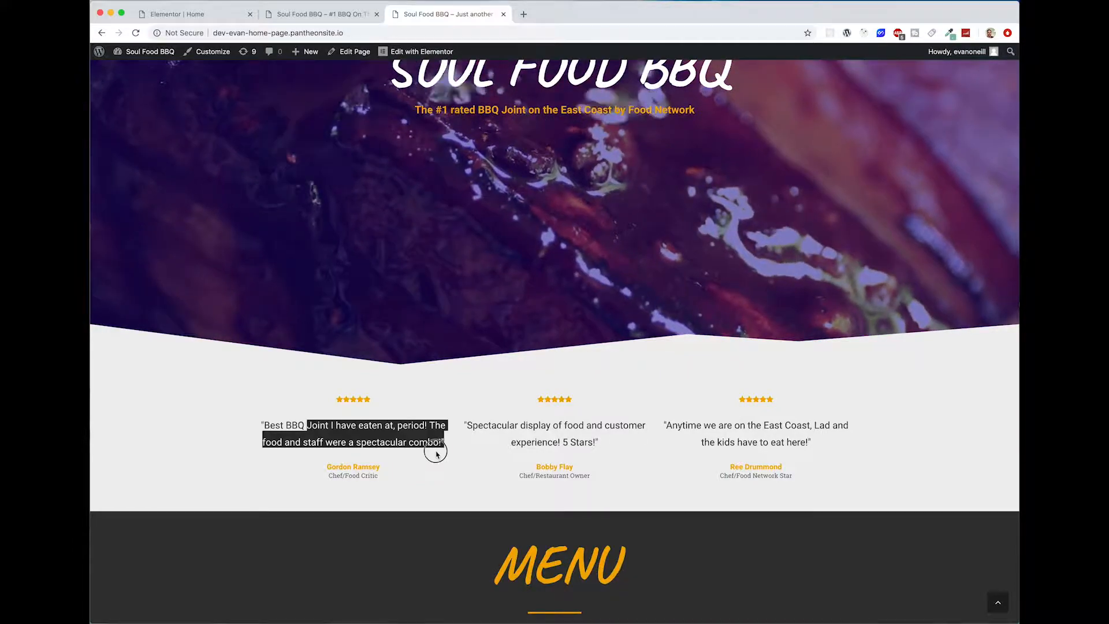
pyautogui.click(430, 462)
pyautogui.click(186, 16)
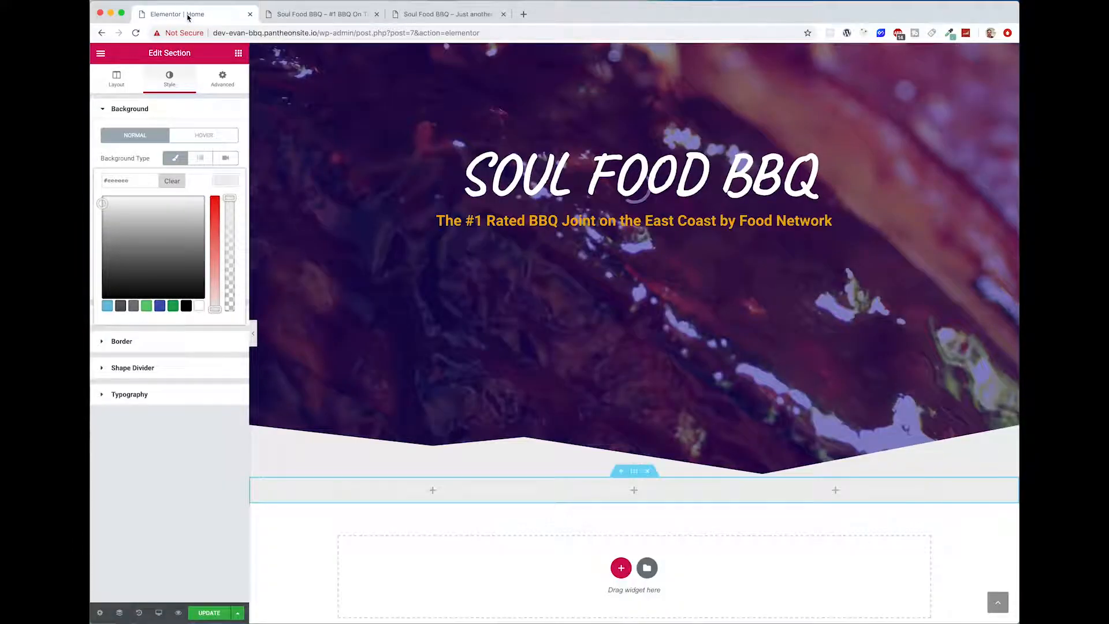
# Step: Place a centred Star Rating widget in the first column of the new three-column section
pyautogui.click(238, 54)
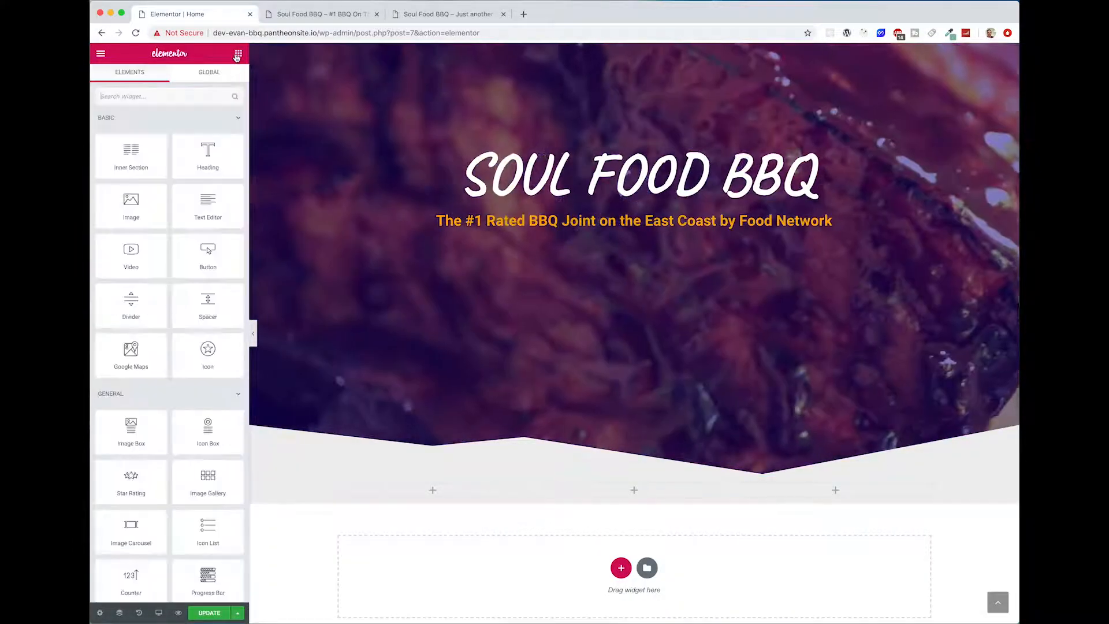
pyautogui.write('star')
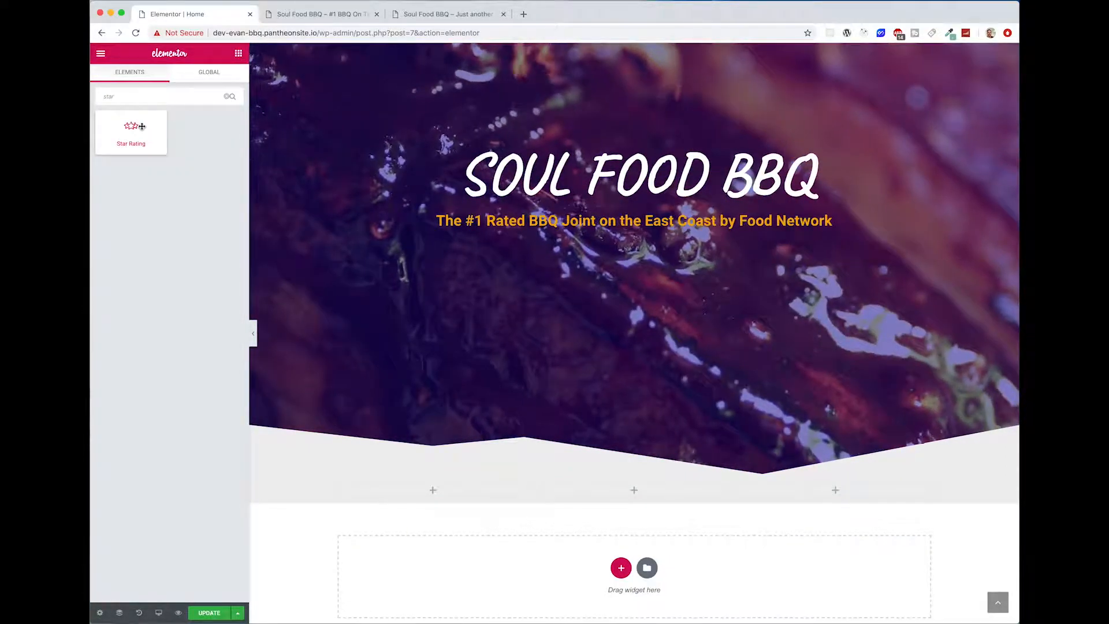
pyautogui.moveTo(141, 126)
pyautogui.mouseDown()
pyautogui.moveTo(359, 453)
pyautogui.moveTo(442, 494)
pyautogui.mouseUp()
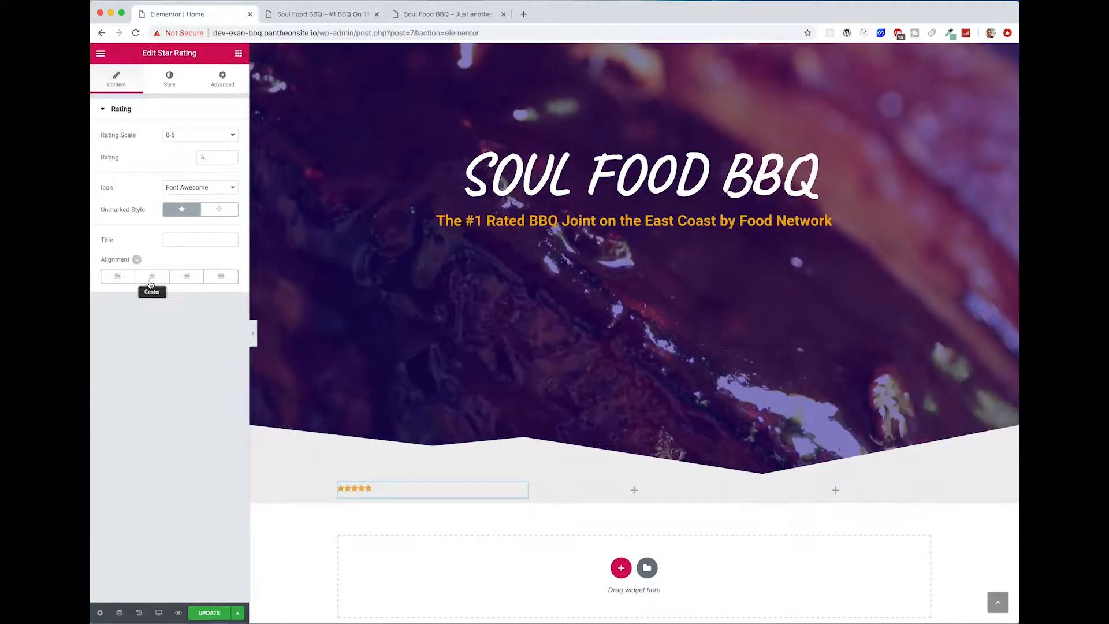
# Step: Set the star colour of the Star Rating widget to the copied orange, #f4ab00
pyautogui.click(169, 78)
pyautogui.click(227, 219)
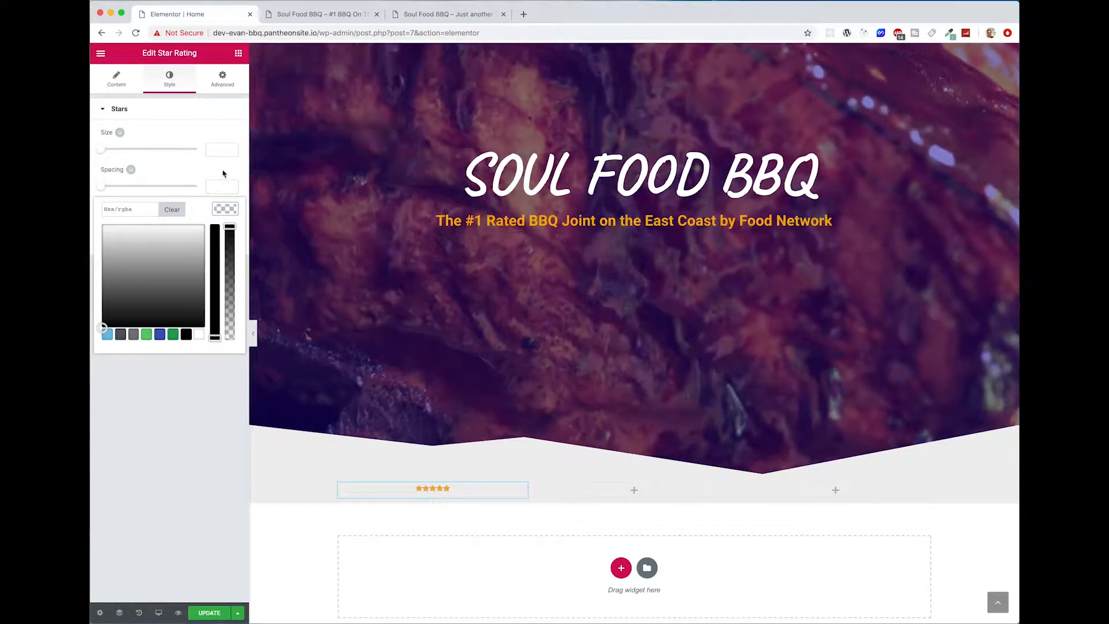
pyautogui.click(132, 209)
pyautogui.write('#f4ab00')
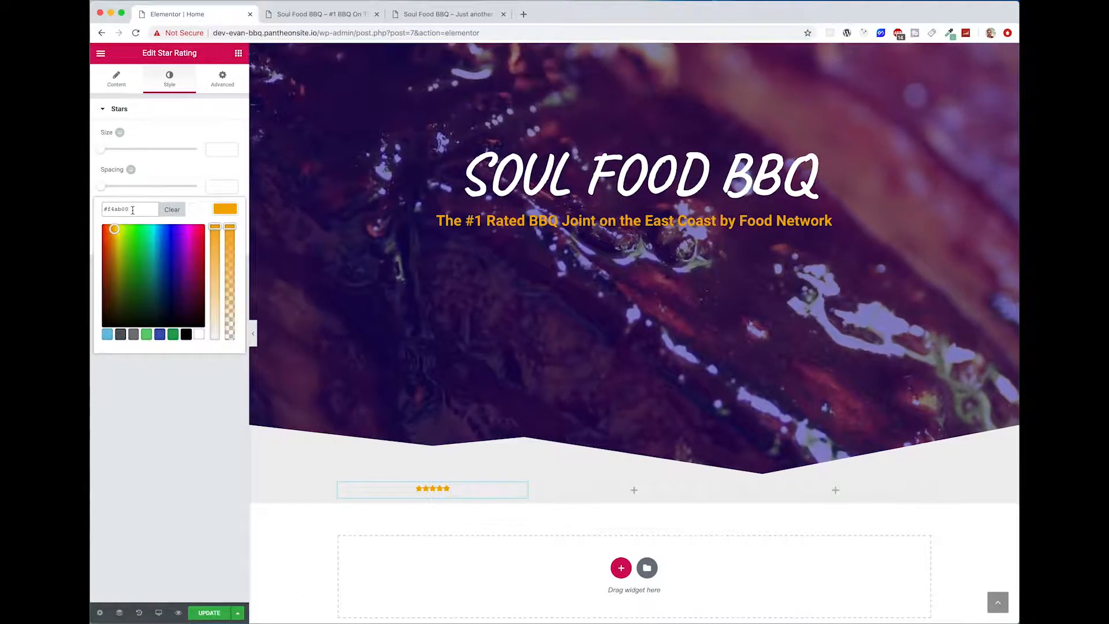
pyautogui.click(226, 208)
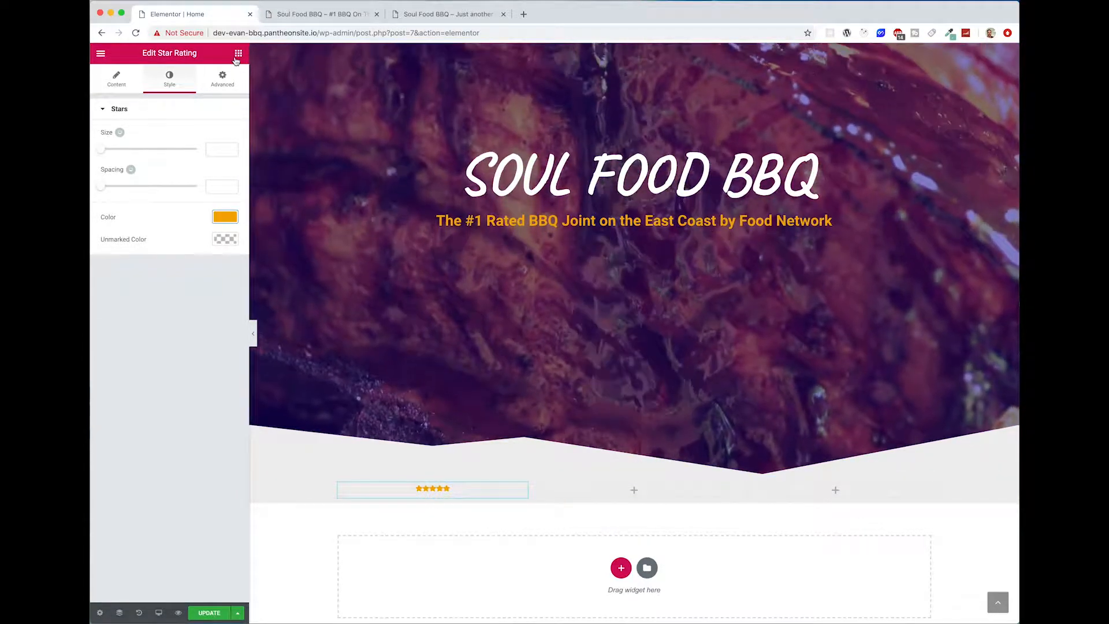
# Step: Place a Testimonial widget below the star rating in the first column of the three-column section
pyautogui.click(238, 54)
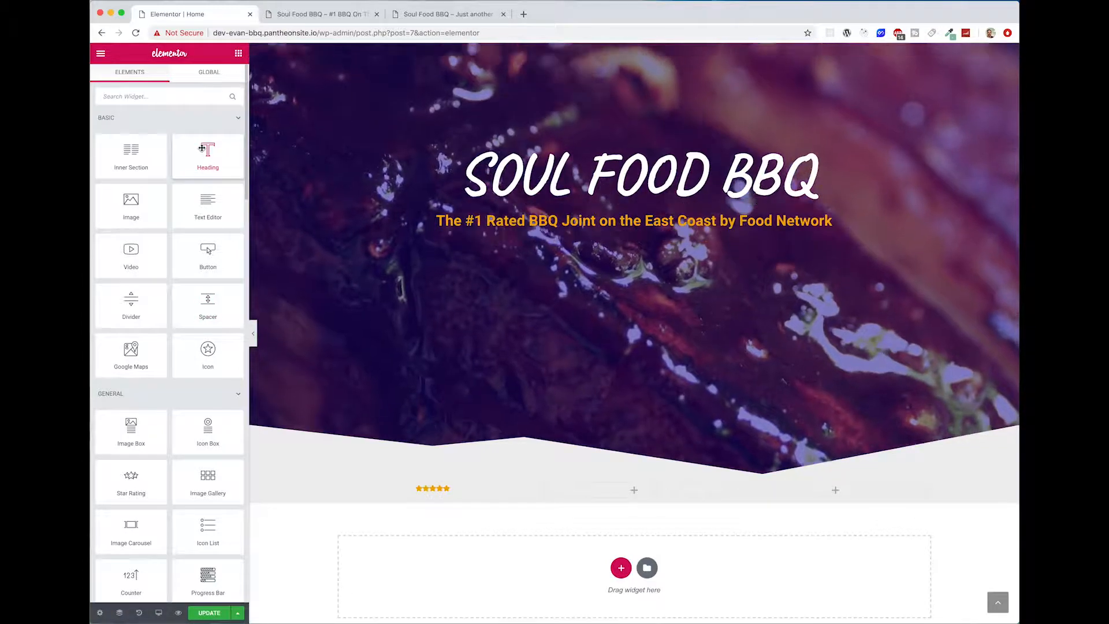
pyautogui.write('test')
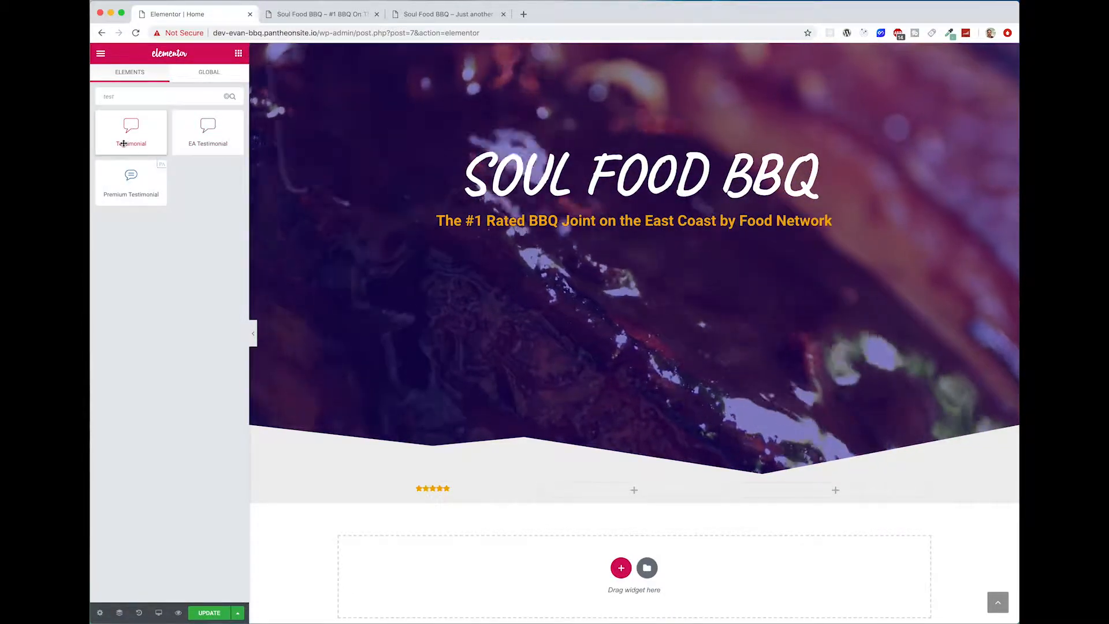
pyautogui.moveTo(132, 152); pyautogui.dragTo(447, 495)
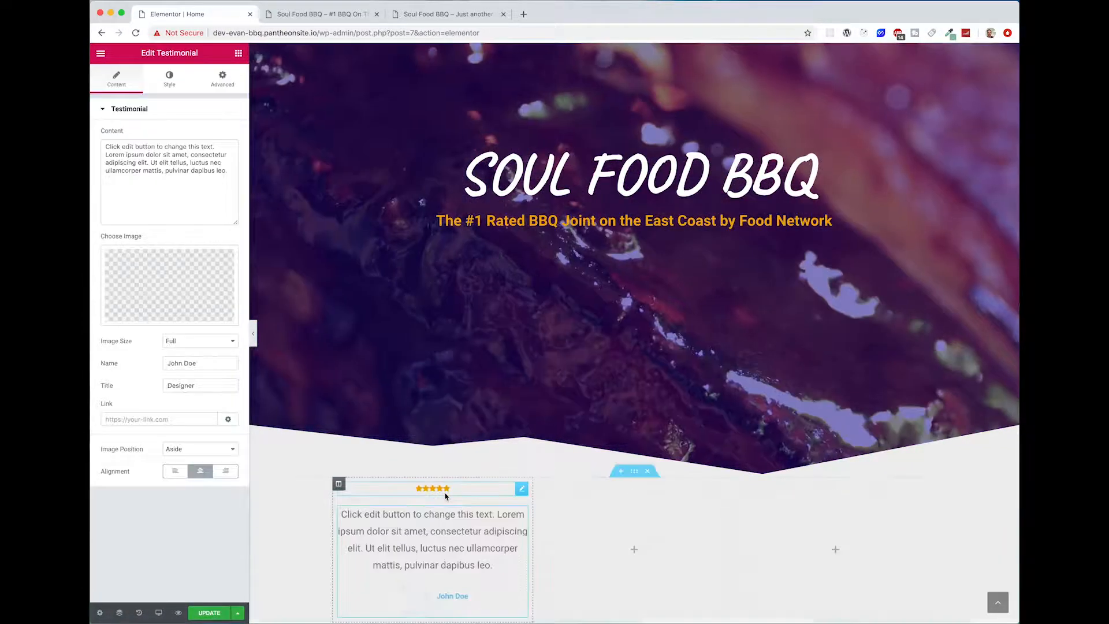
pyautogui.scroll(-2, 400, 560)
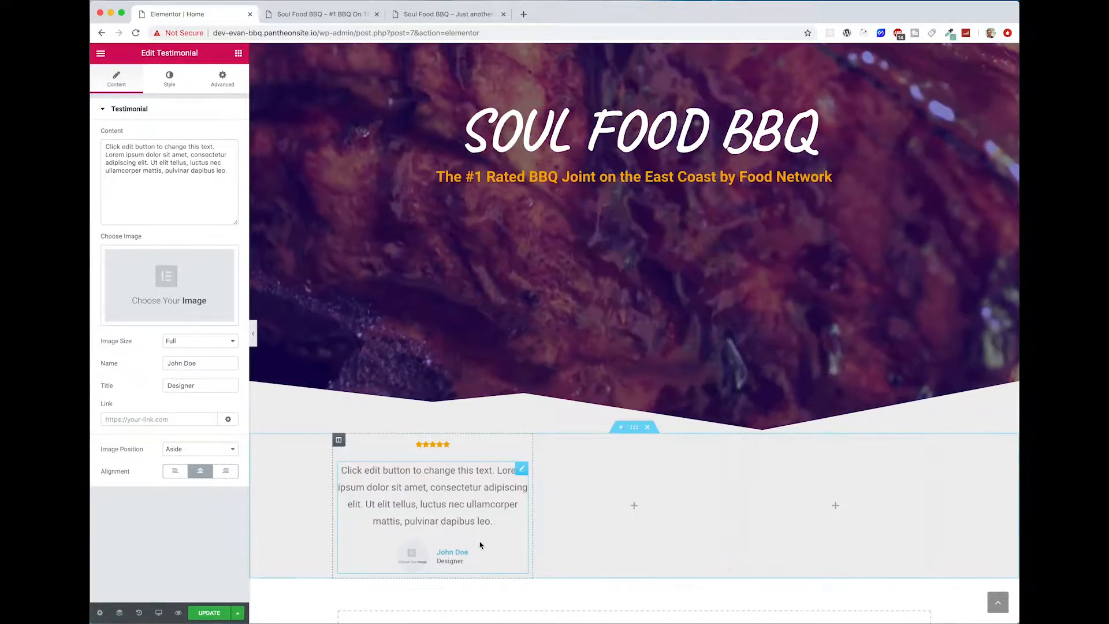
# Step: Set the image size in the testimonial's image styling to 83
pyautogui.click(156, 87)
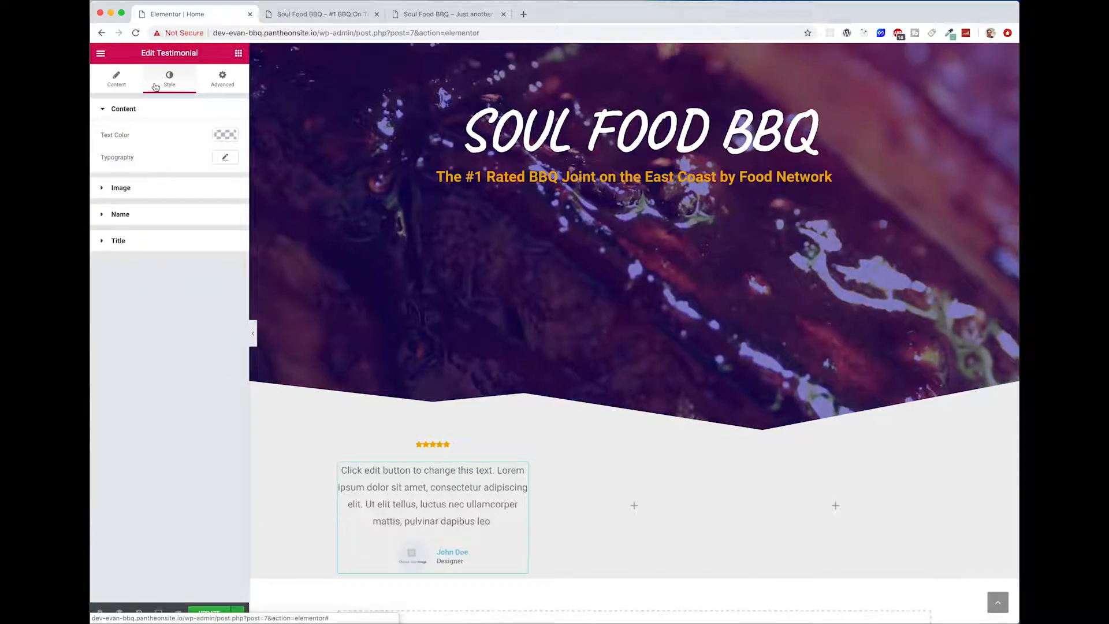
pyautogui.click(177, 187)
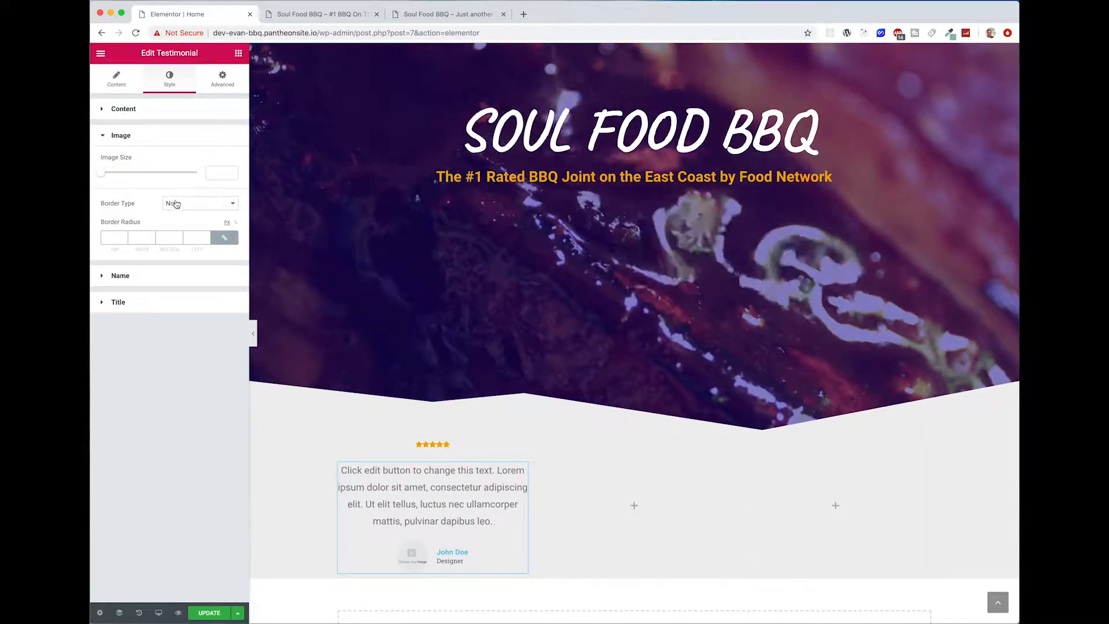
pyautogui.click(156, 116)
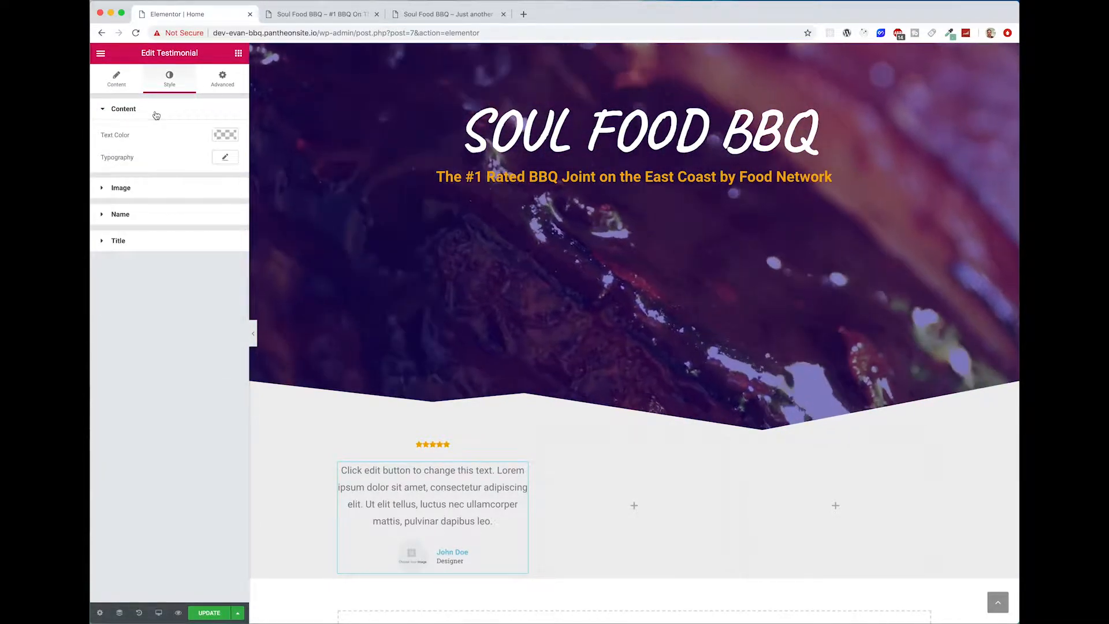
pyautogui.click(156, 116)
pyautogui.click(158, 135)
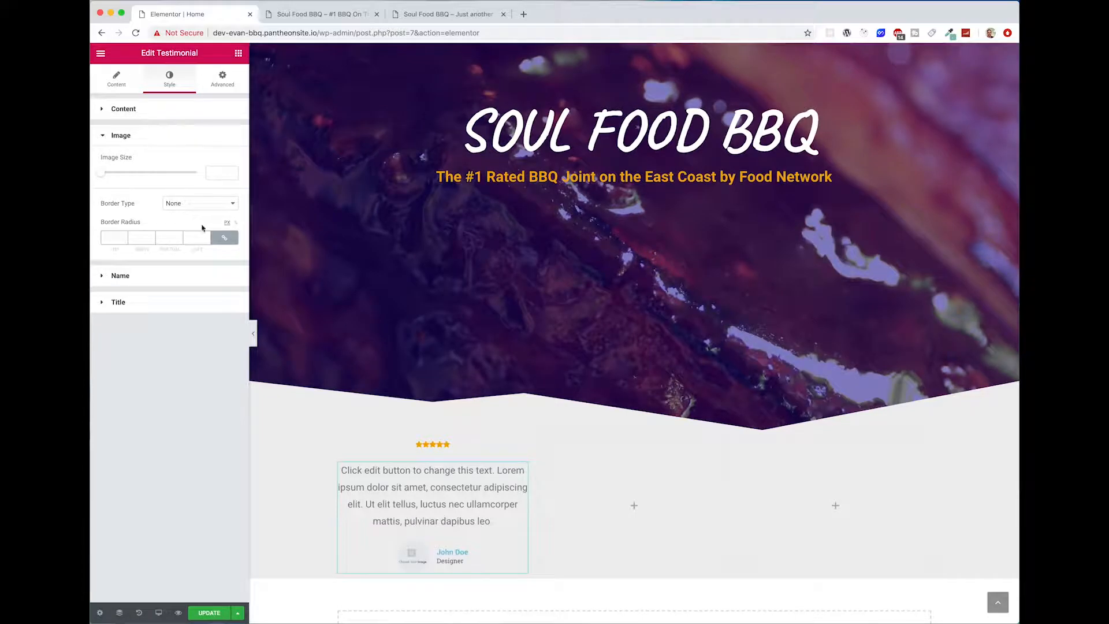
pyautogui.click(105, 178)
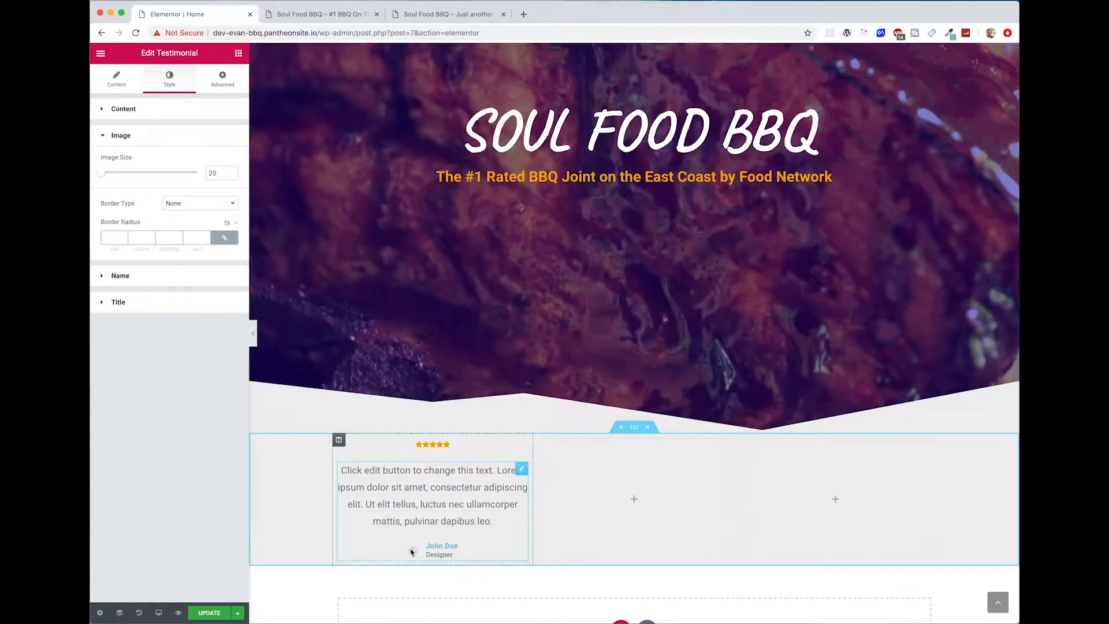
pyautogui.click(111, 173)
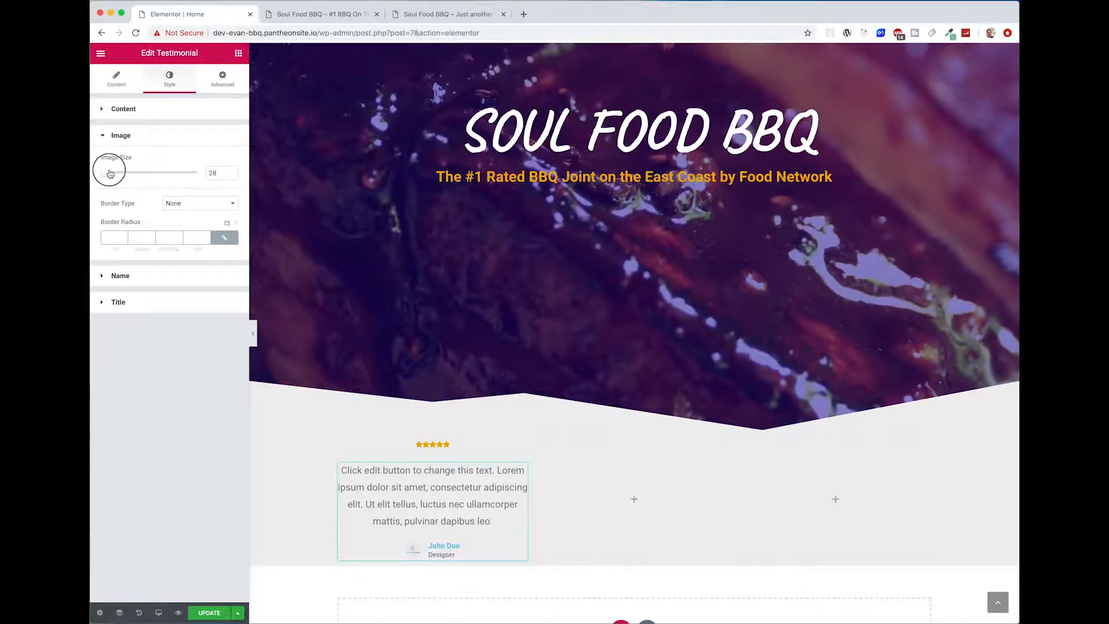
pyautogui.moveTo(111, 174); pyautogui.dragTo(134, 172)
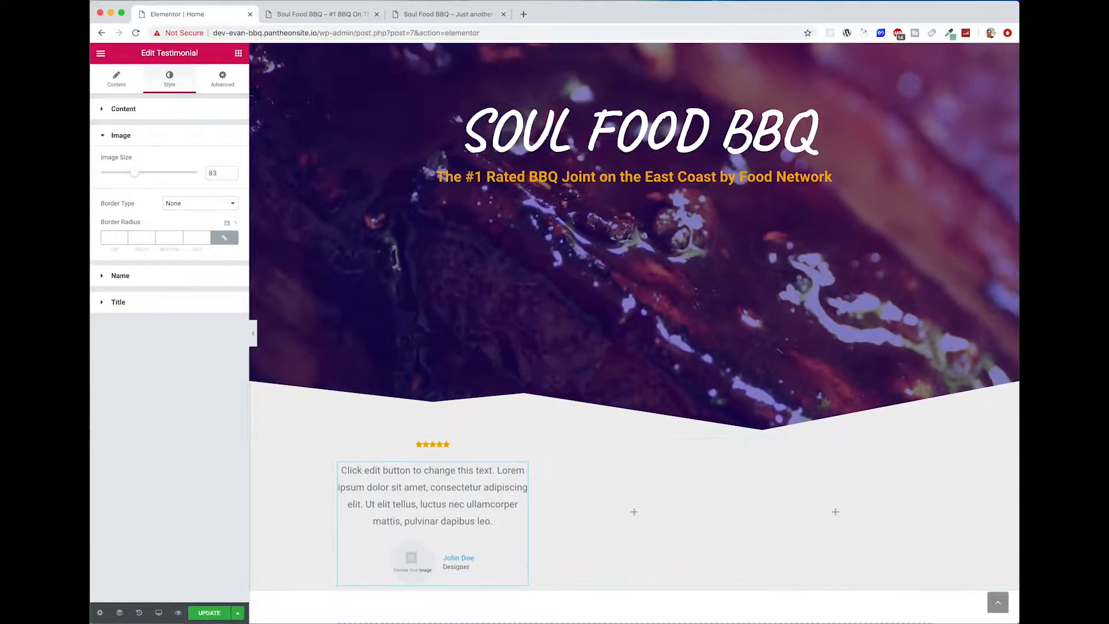
# Step: Remove the placeholder image from the testimonial
pyautogui.click(118, 79)
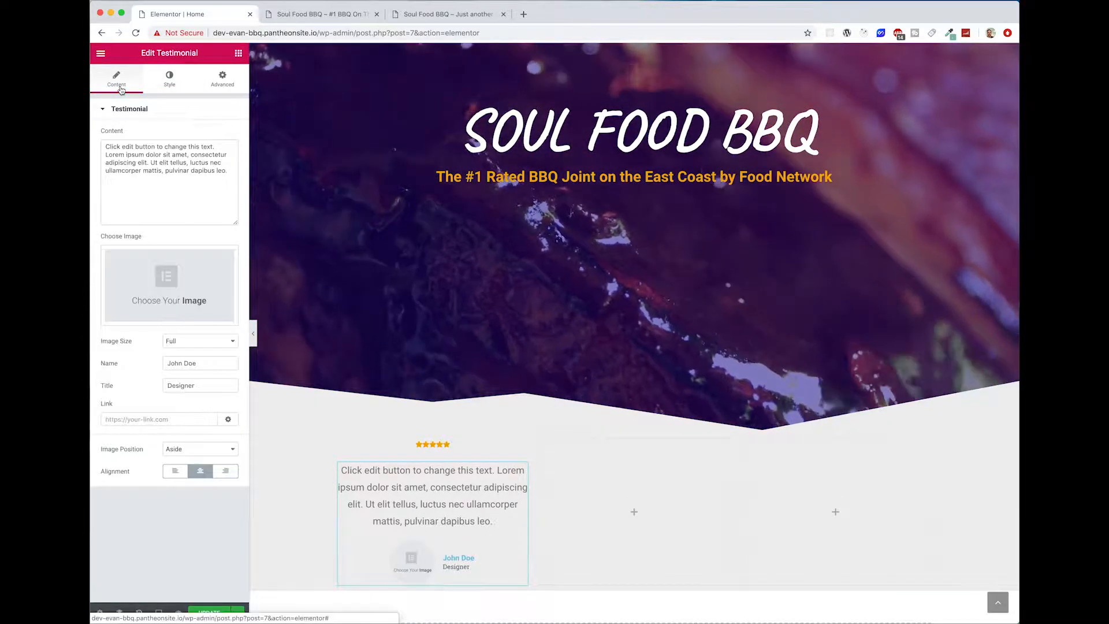
pyautogui.click(169, 275)
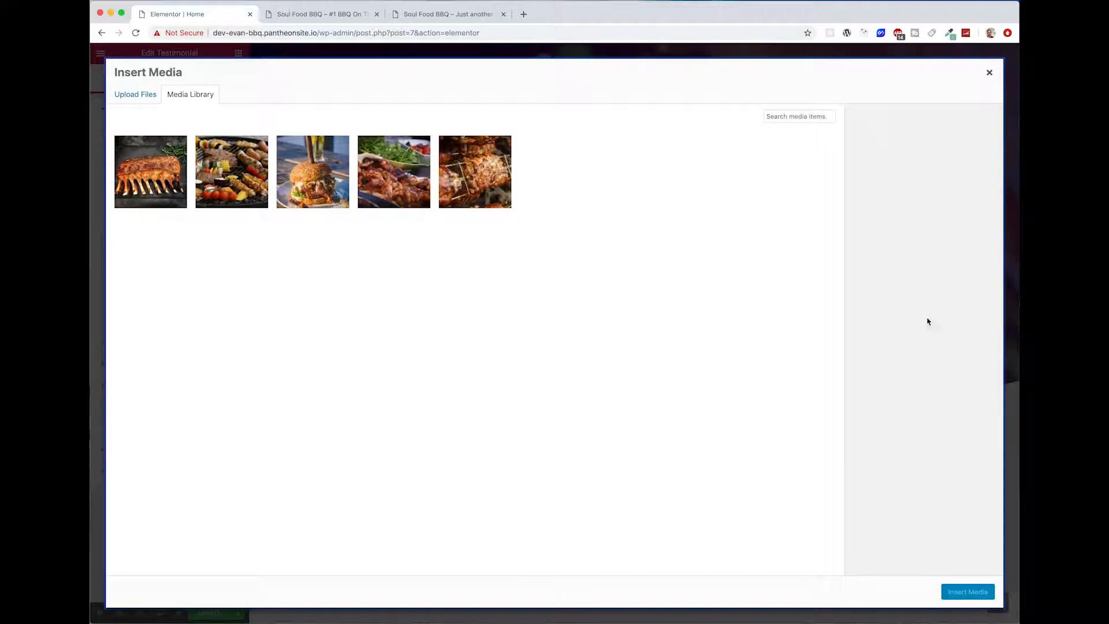
pyautogui.click(990, 74)
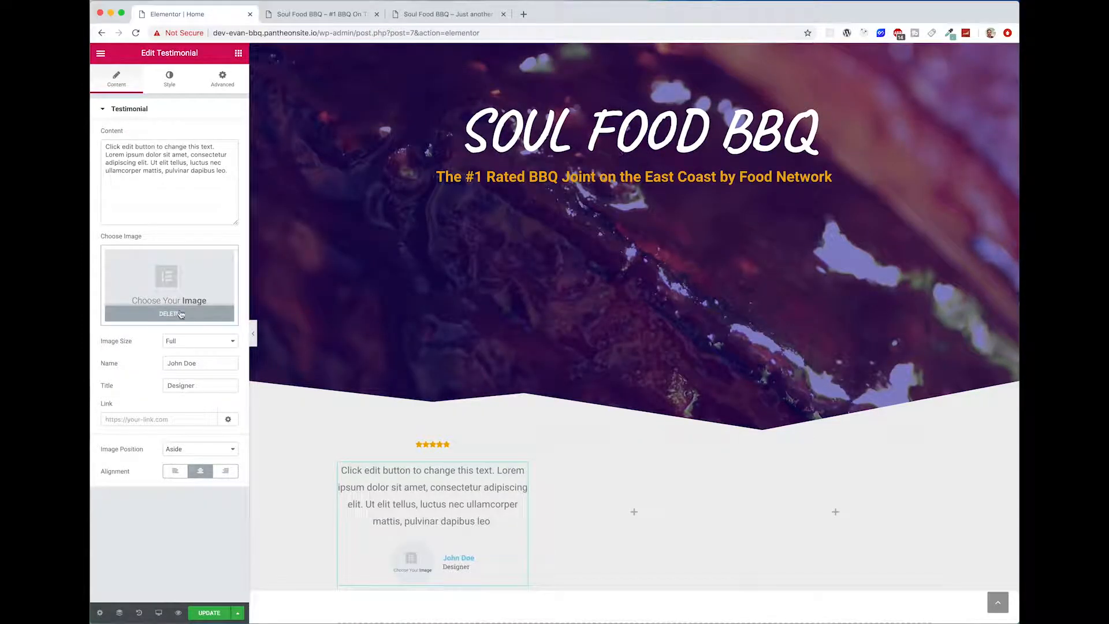
pyautogui.click(181, 314)
# Step: Set the testimonial's name to Gordon Ramsey and its title to Chef/Food Critic
pyautogui.click(418, 498)
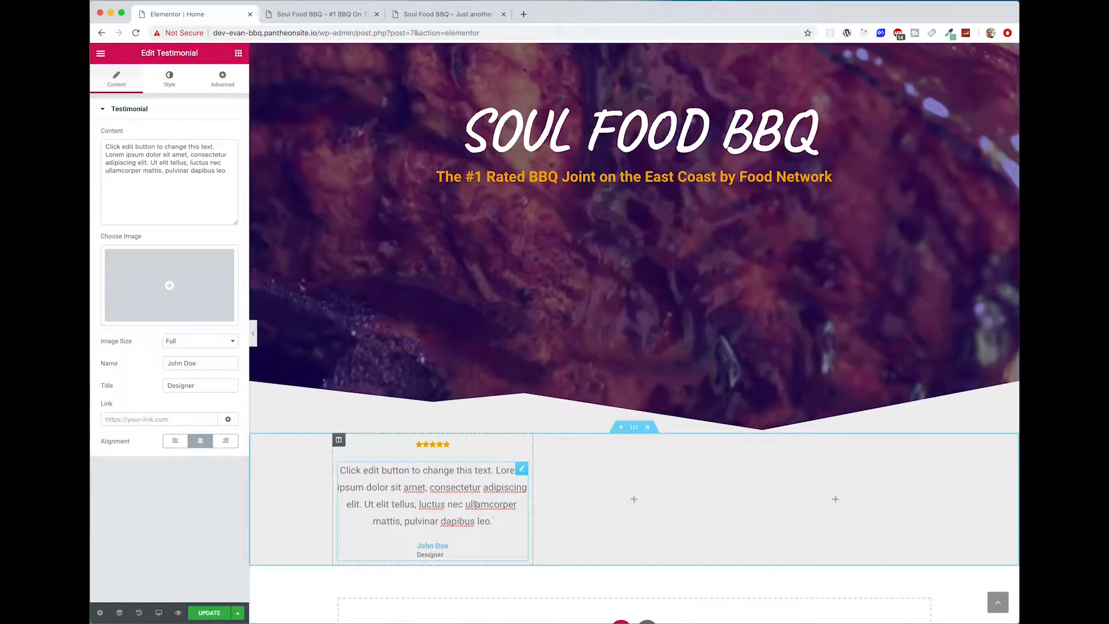
pyautogui.click(449, 546)
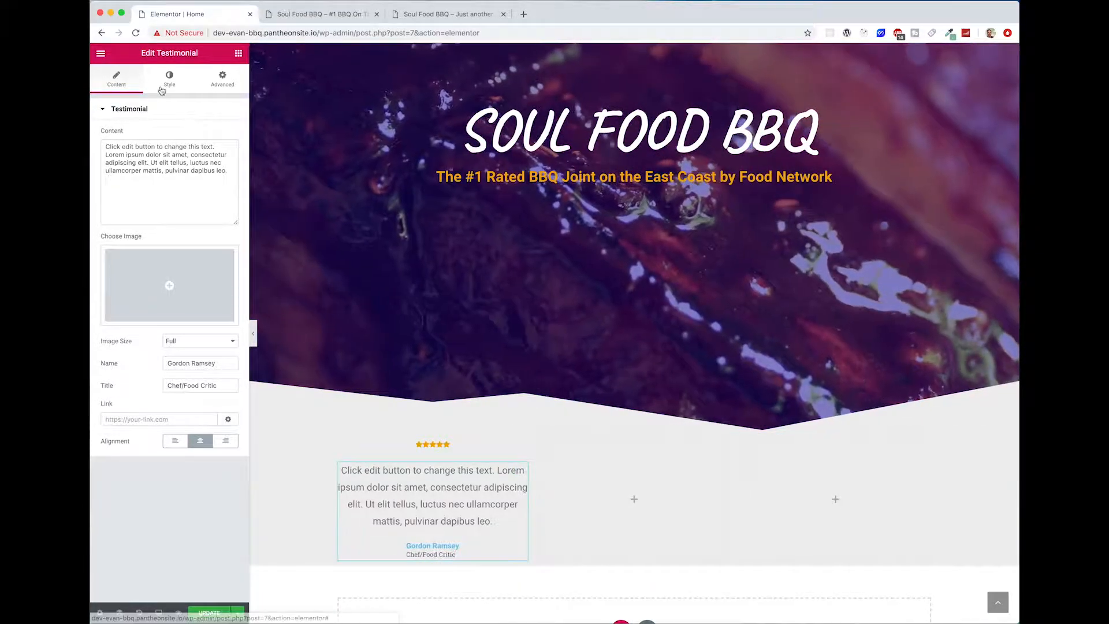
# Step: Set the text colour of the testimonial's name to the copied orange, #f4ab00
pyautogui.click(167, 88)
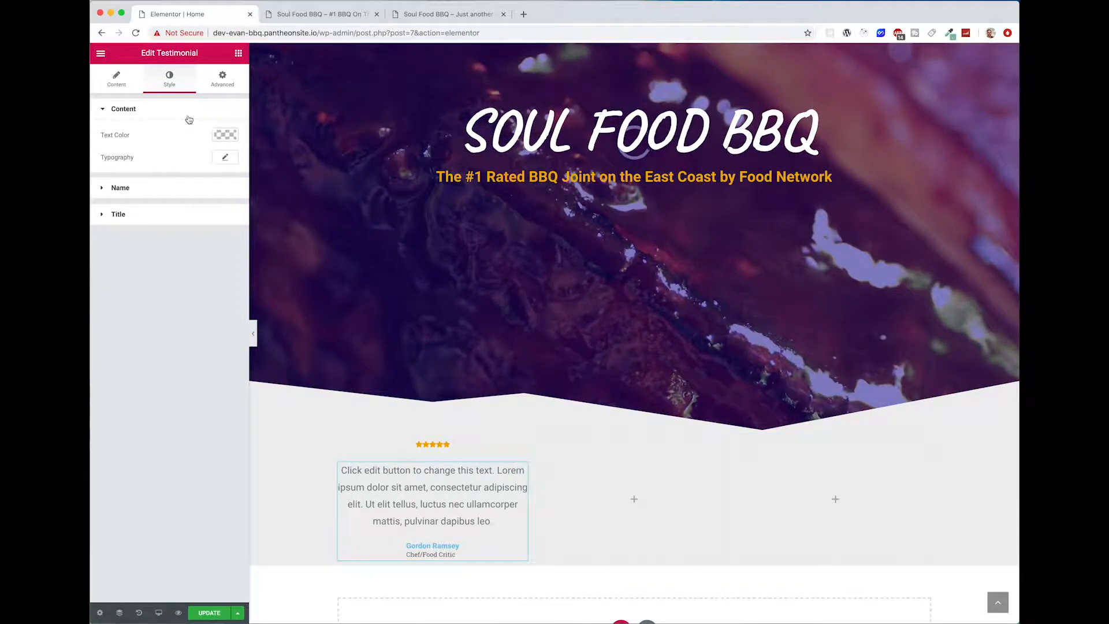
pyautogui.click(177, 195)
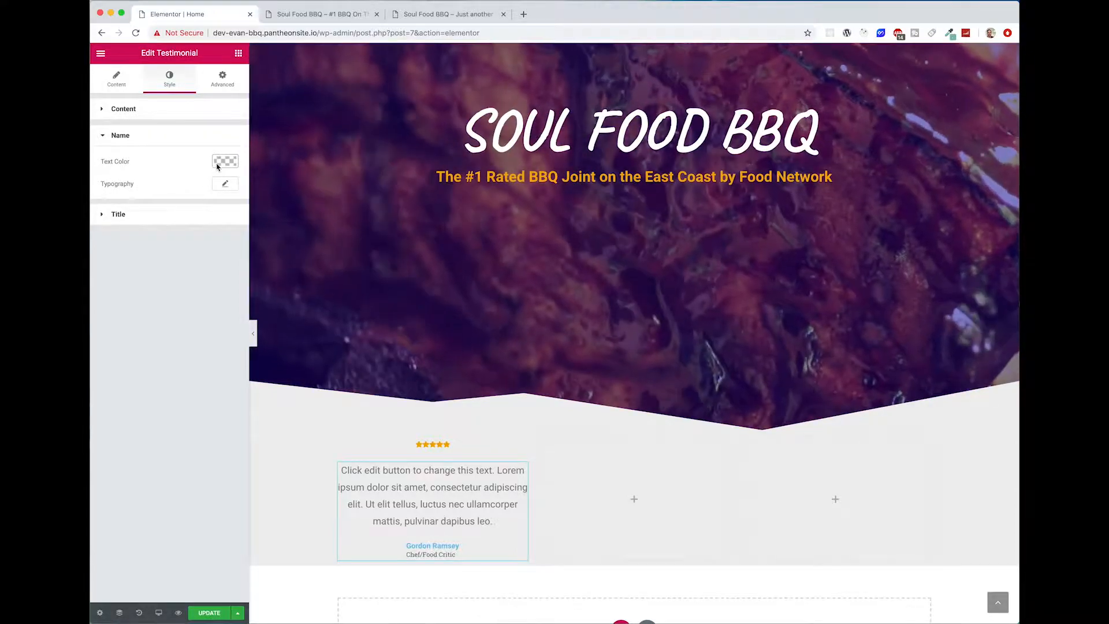
pyautogui.click(225, 162)
pyautogui.click(137, 162)
pyautogui.write('#f4ab00')
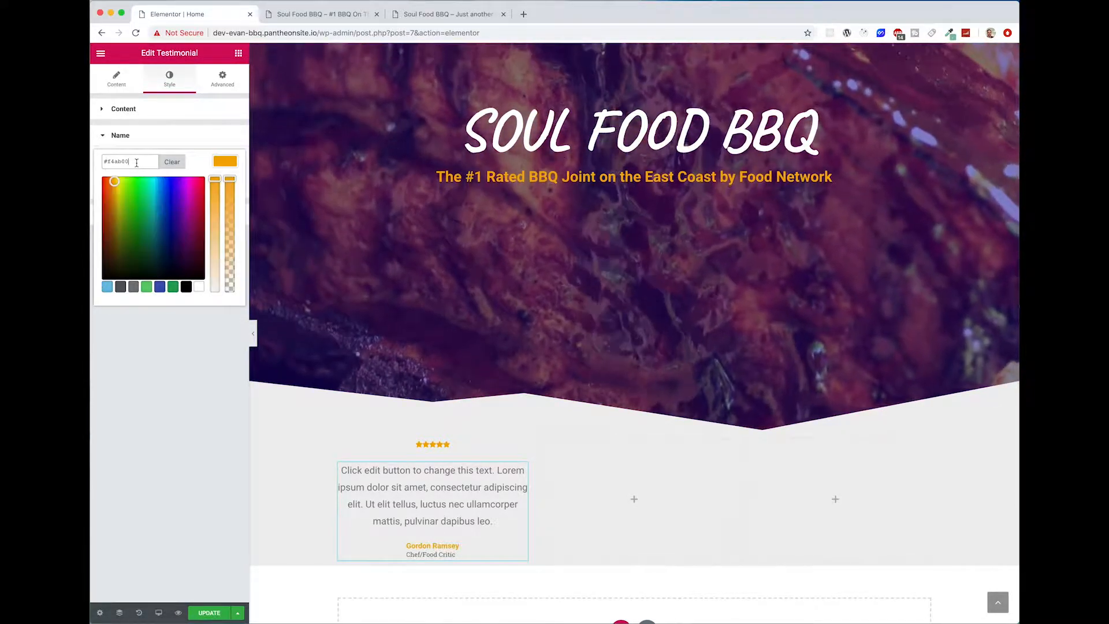
pyautogui.click(564, 561)
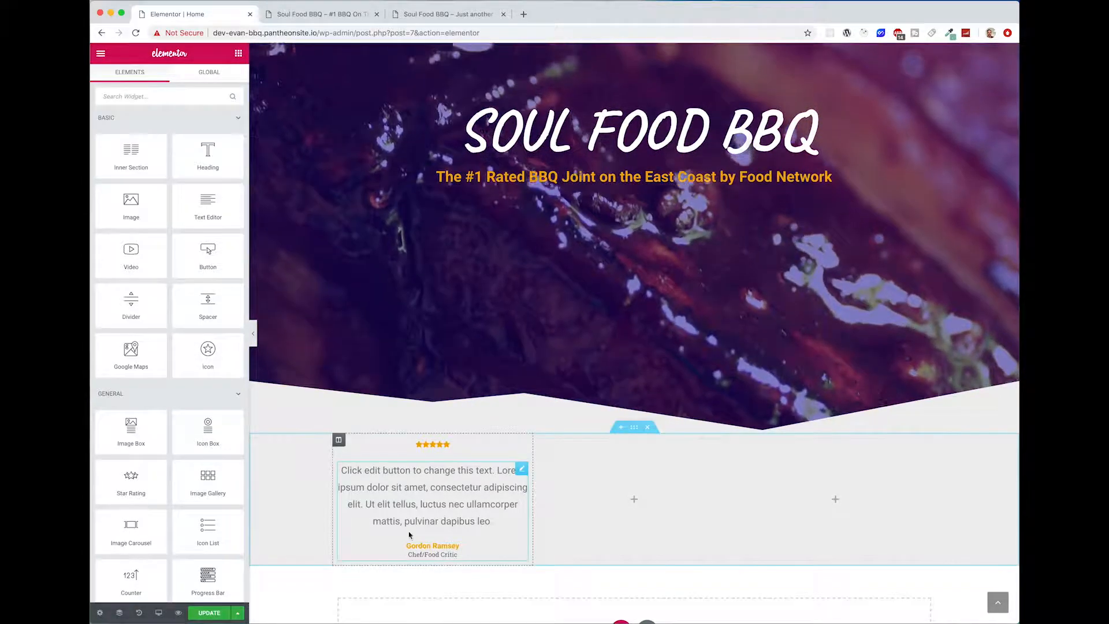
pyautogui.click(502, 522)
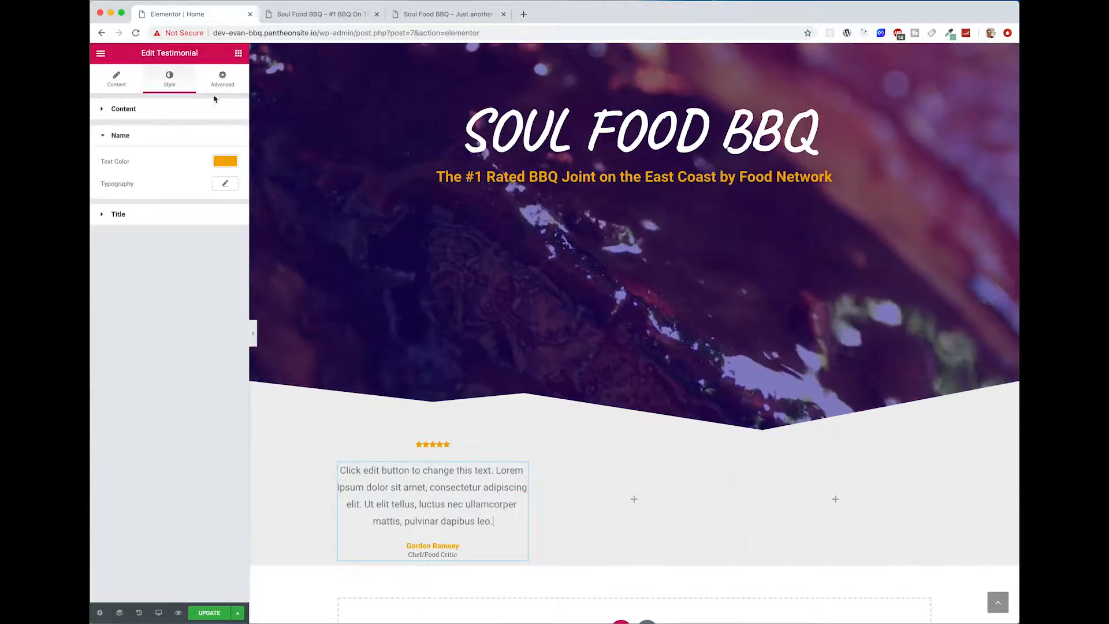
pyautogui.click(116, 75)
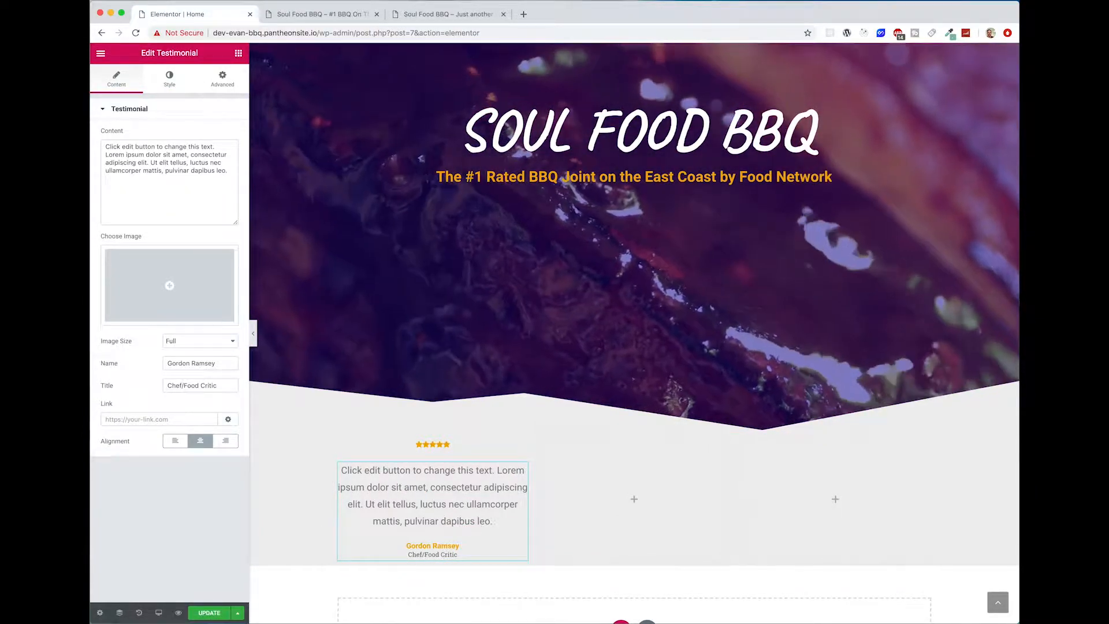
pyautogui.press('super+Tab')
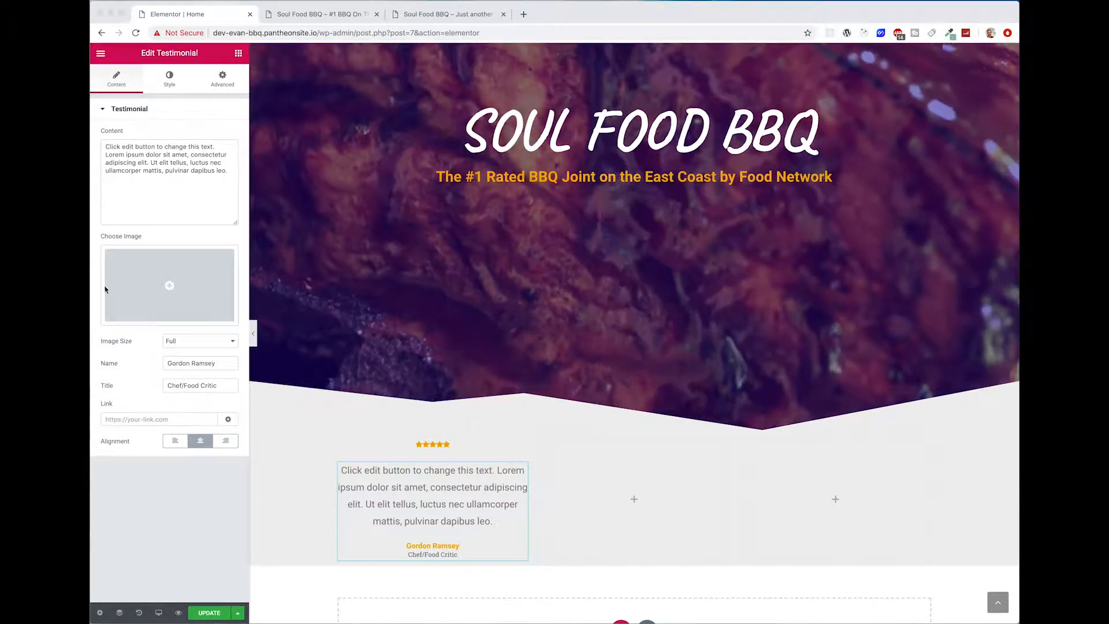
pyautogui.press('super+Tab')
pyautogui.press('super+a')
pyautogui.write('#f4ab00')
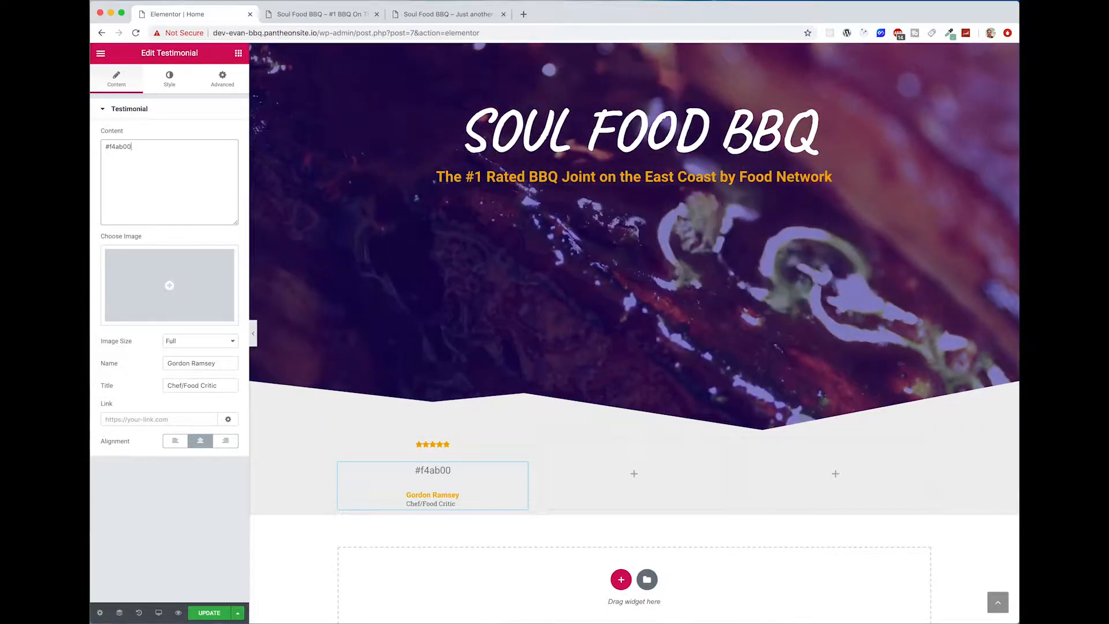
# Step: Set the first testimonial's content to "Best BBQ Joint I have eaten at, period! The food and staff were a spectacular combo!"
pyautogui.press('super+Tab')
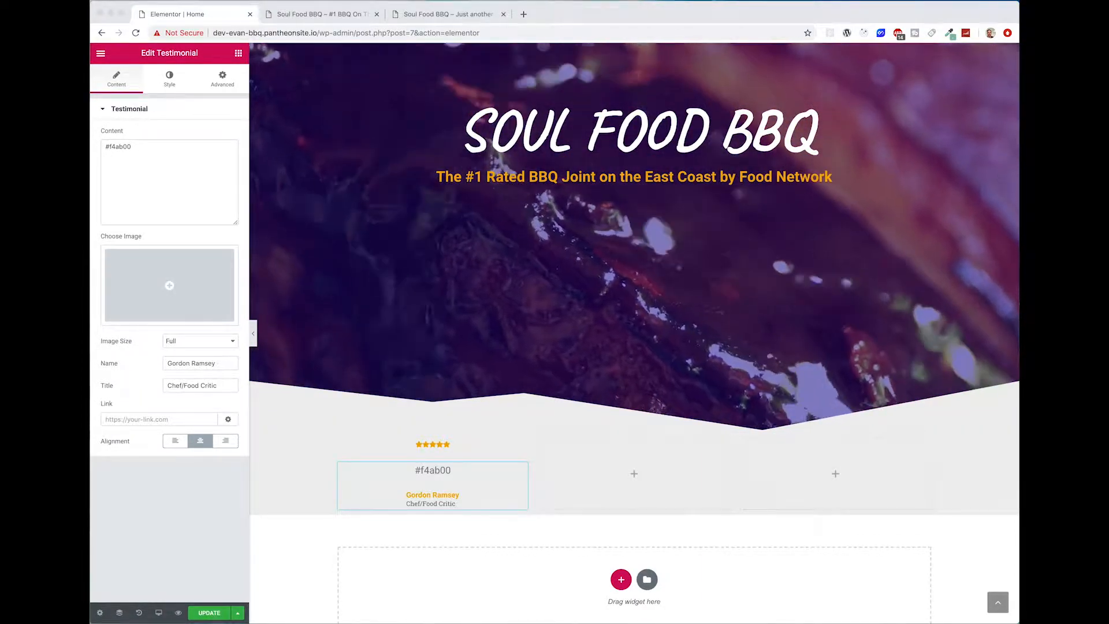
pyautogui.click(184, 202)
pyautogui.press('super+a')
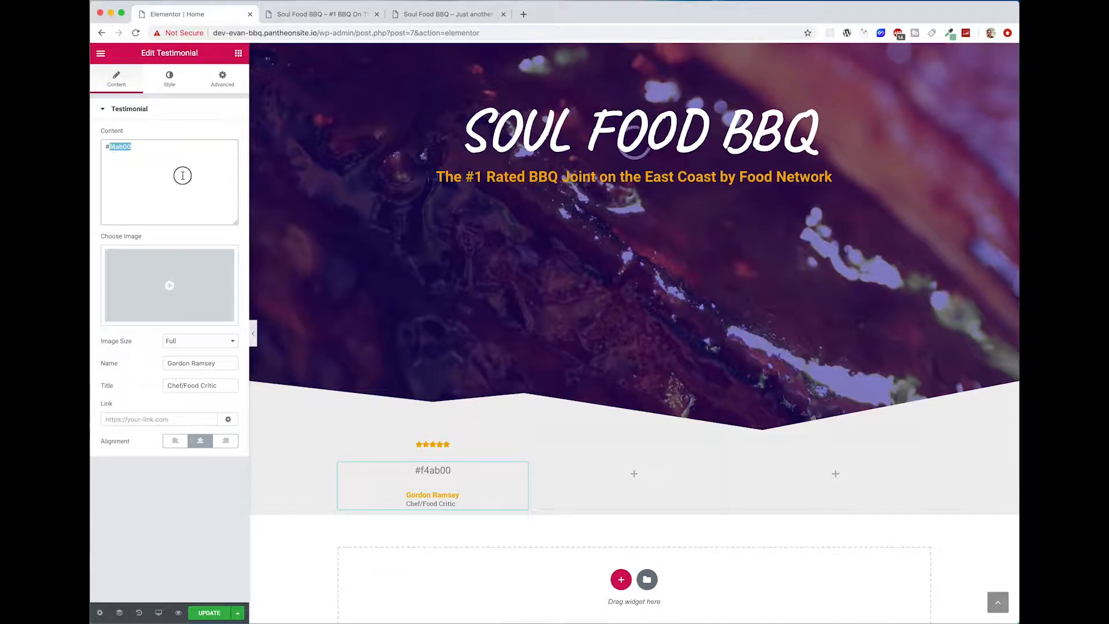
pyautogui.write('"Best BBQ Joint I have eaten at, period! The food and staff were a spectacular combo!"')
pyautogui.click(590, 497)
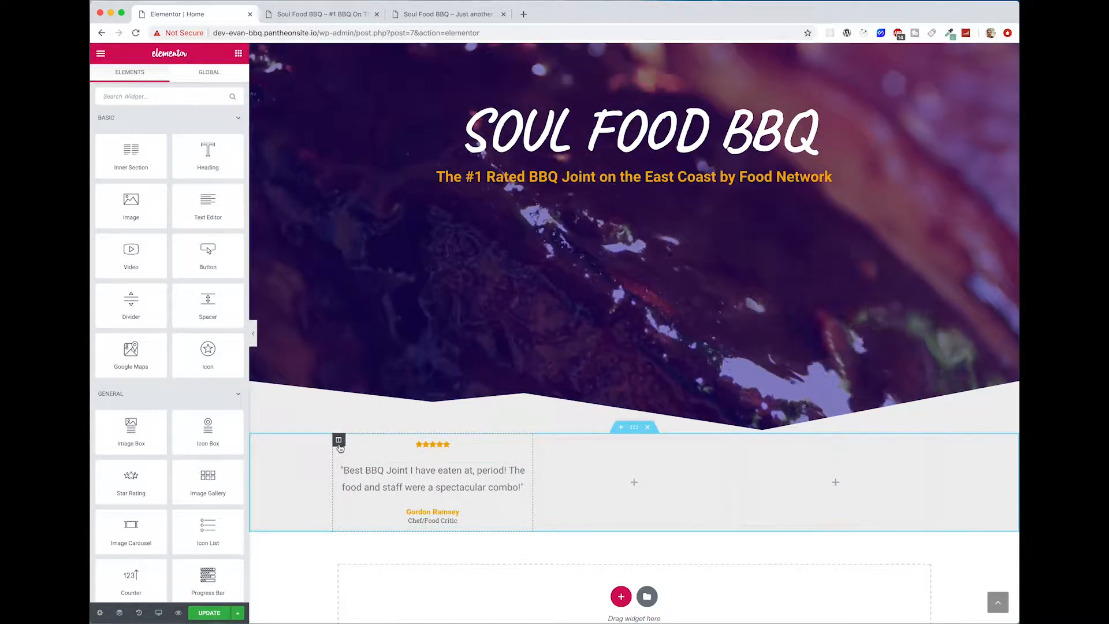
# Step: Duplicate the first column with its star rating and testimonial twice
pyautogui.rightClick(340, 448)
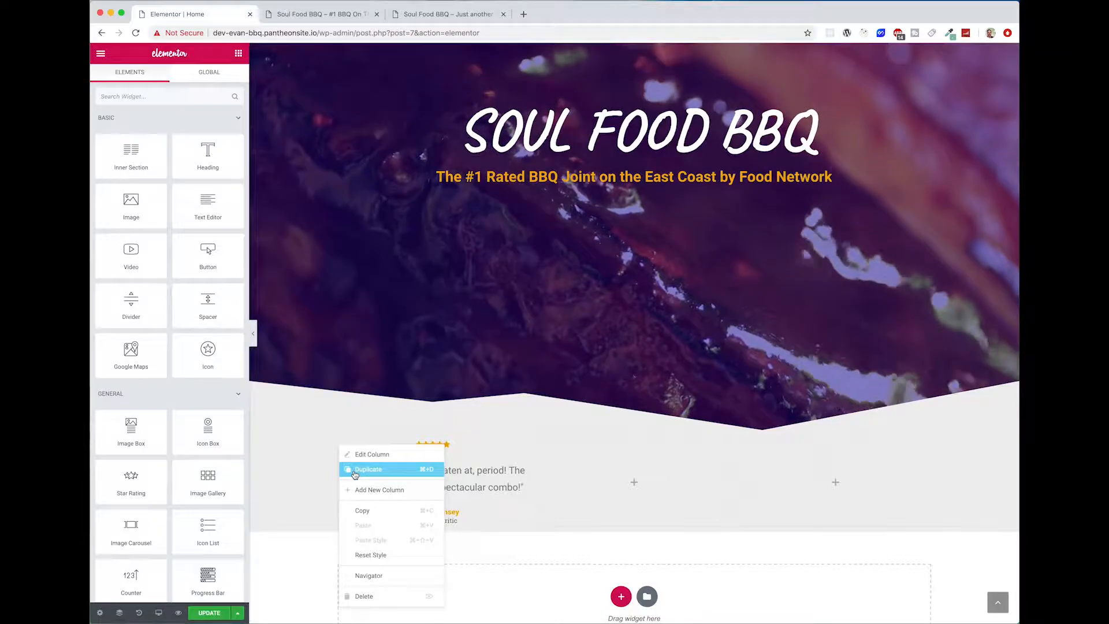
pyautogui.click(355, 471)
pyautogui.rightClick(337, 443)
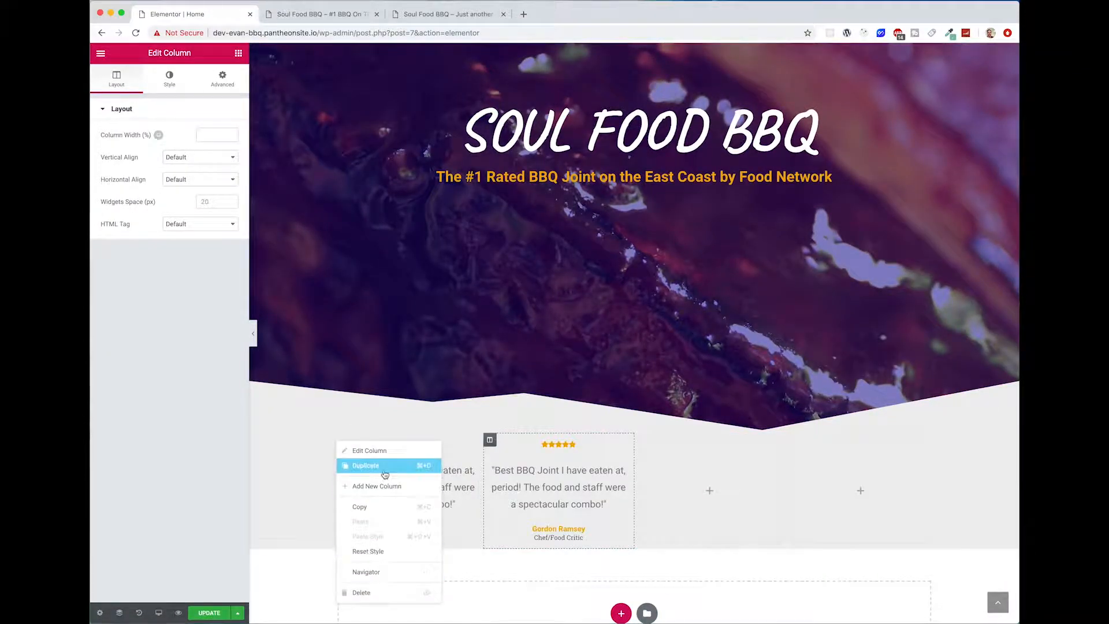
pyautogui.click(384, 474)
# Step: Delete the two empty columns at the end of the reviews section, leaving three review columns
pyautogui.rightClick(826, 446)
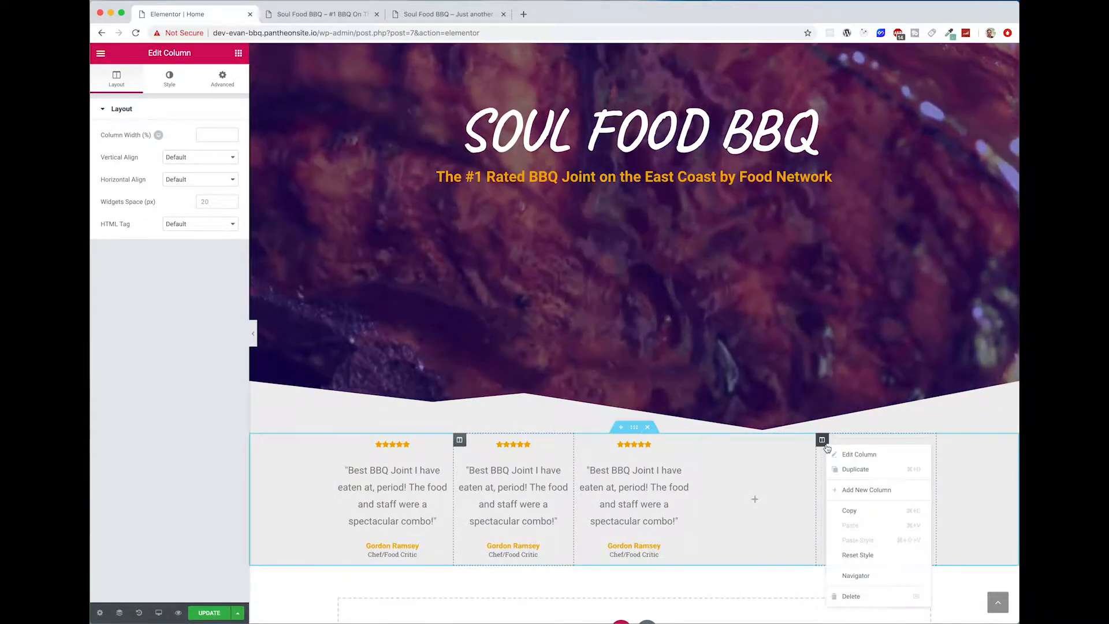
pyautogui.click(851, 596)
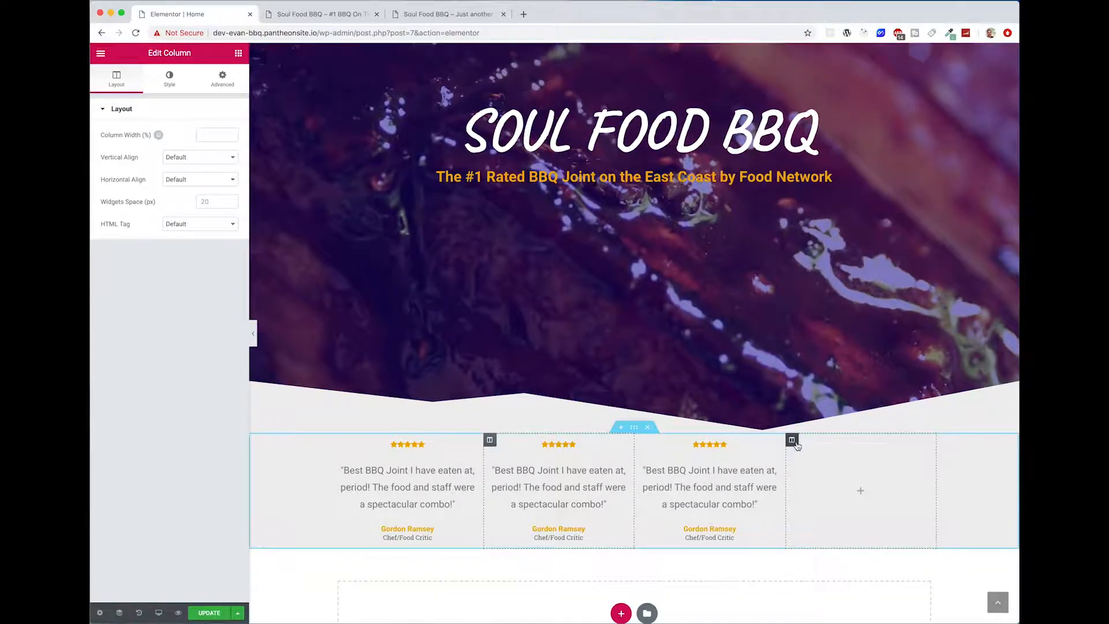
pyautogui.rightClick(797, 445)
pyautogui.click(842, 594)
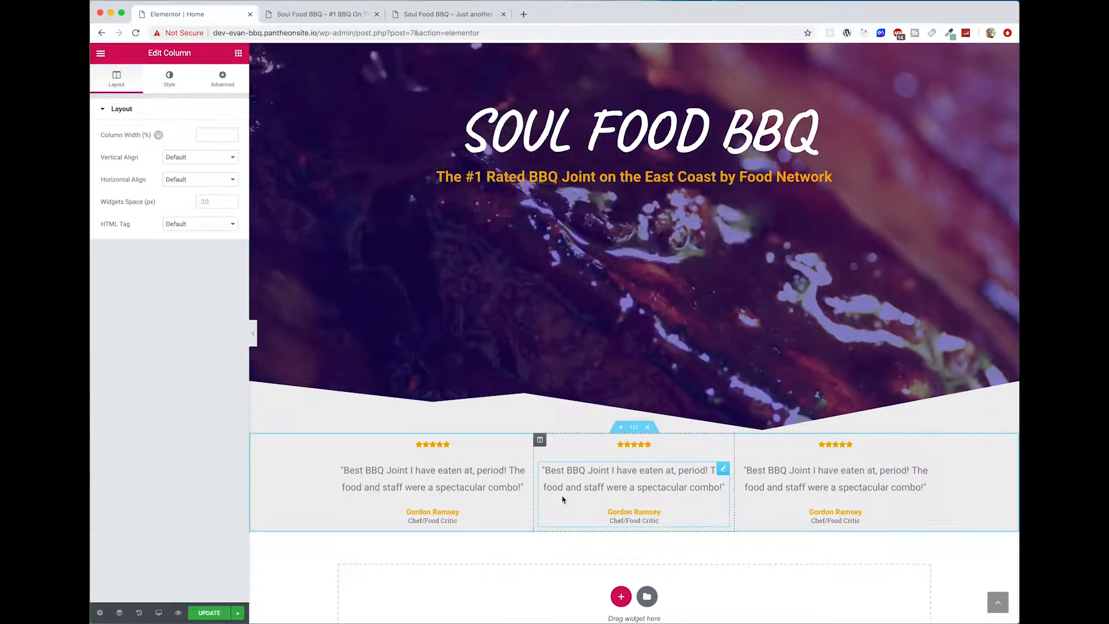
# Step: Set the middle testimonial's content to "Spectacular display of food and customer experience! 5 Stars!"
pyautogui.click(611, 485)
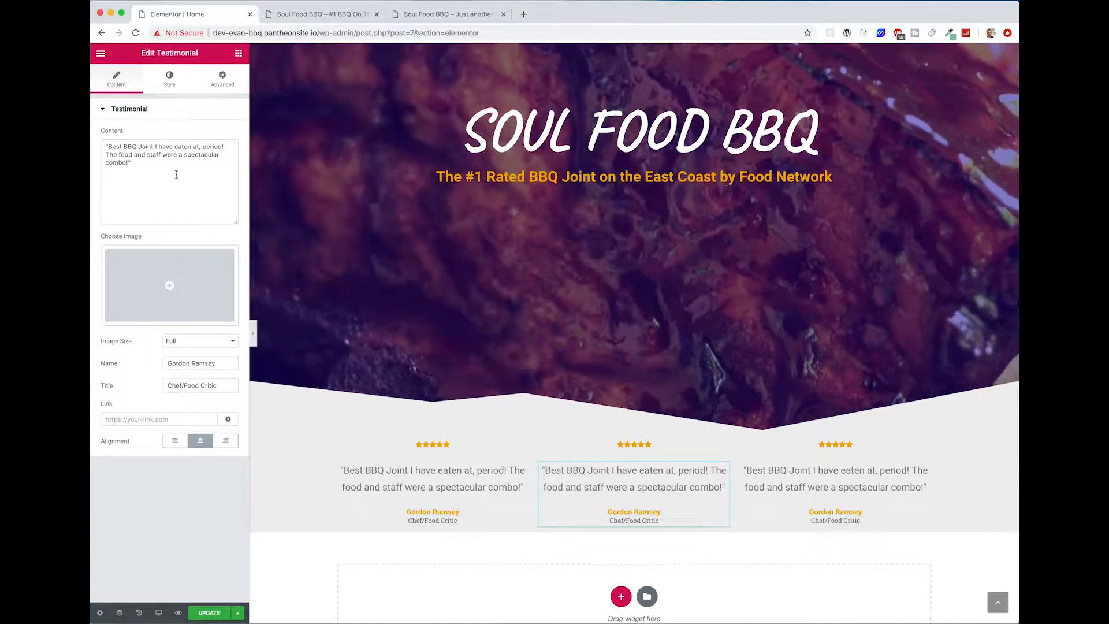
pyautogui.tripleClick(127, 146)
pyautogui.write('"Best BBQ Joint I have eaten at, period! The food and staff were a spectacular combo!"')
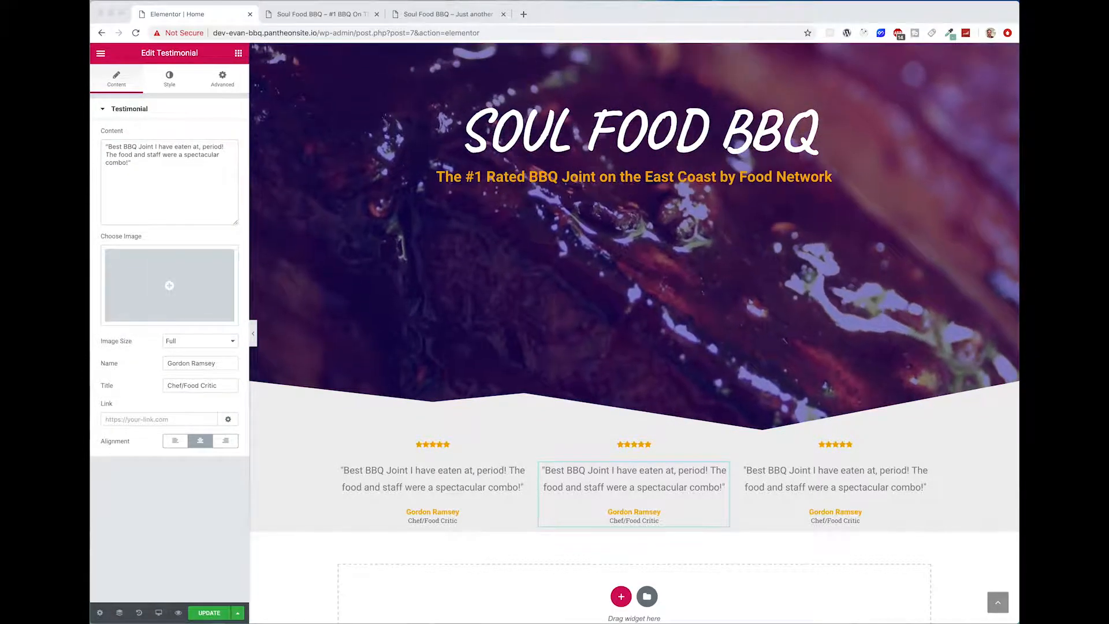
pyautogui.tripleClick(163, 168)
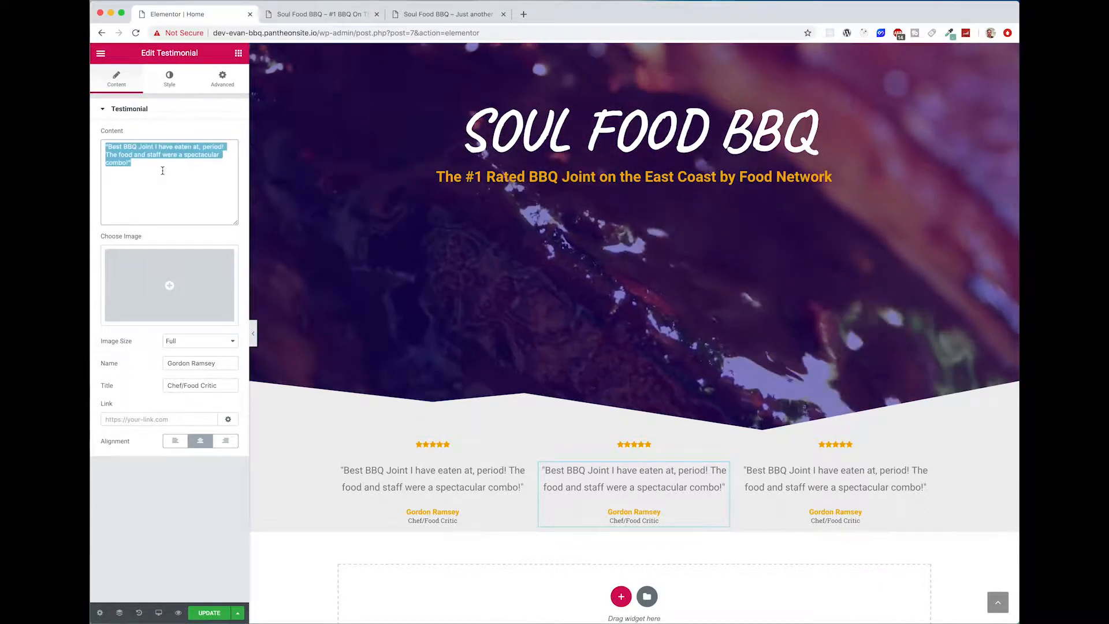
pyautogui.write('"Spectacular display of food and customer experience! 5 Stars!"')
# Step: Set the middle testimonial's name to Bobby Flay and its title to Chef/Restaurant Owner
pyautogui.tripleClick(211, 364)
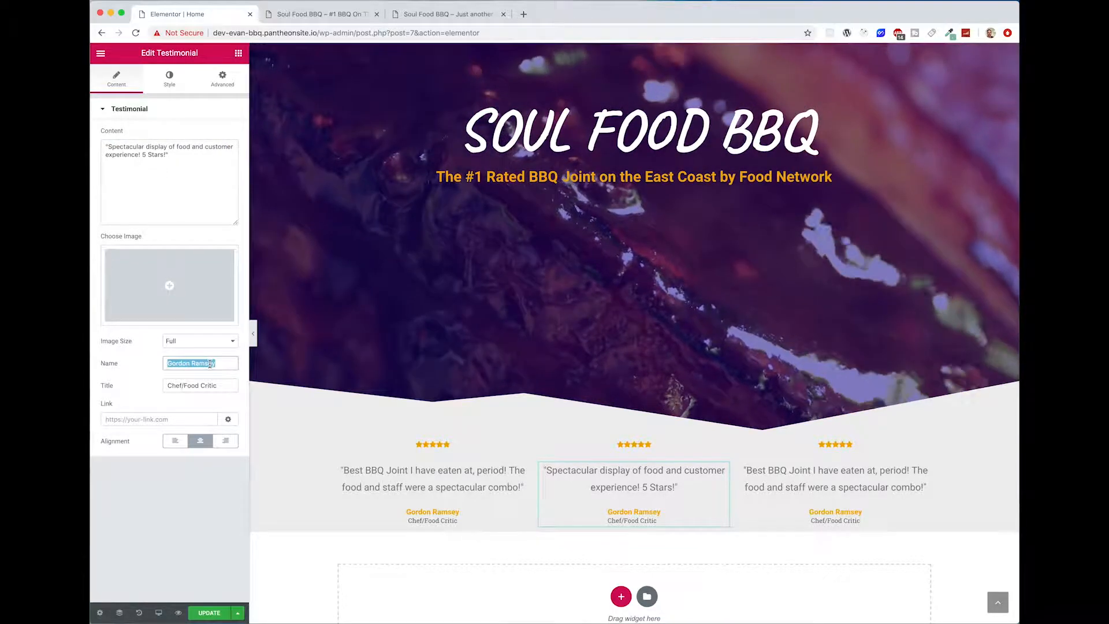
pyautogui.write('Bobby Fla')
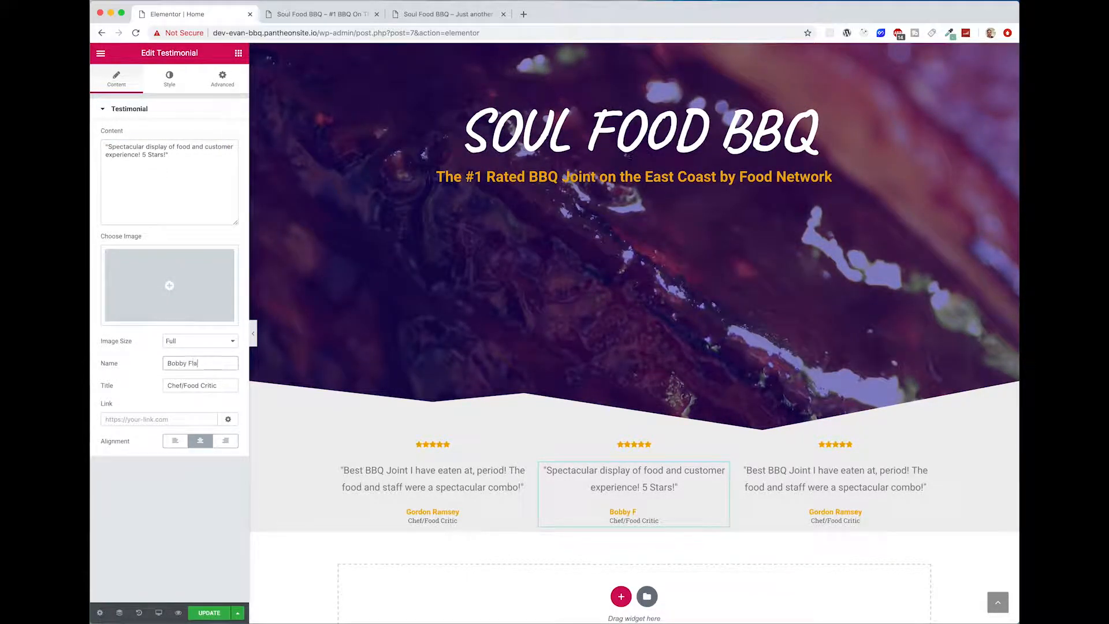
pyautogui.write('y')
pyautogui.moveTo(218, 386); pyautogui.dragTo(187, 388)
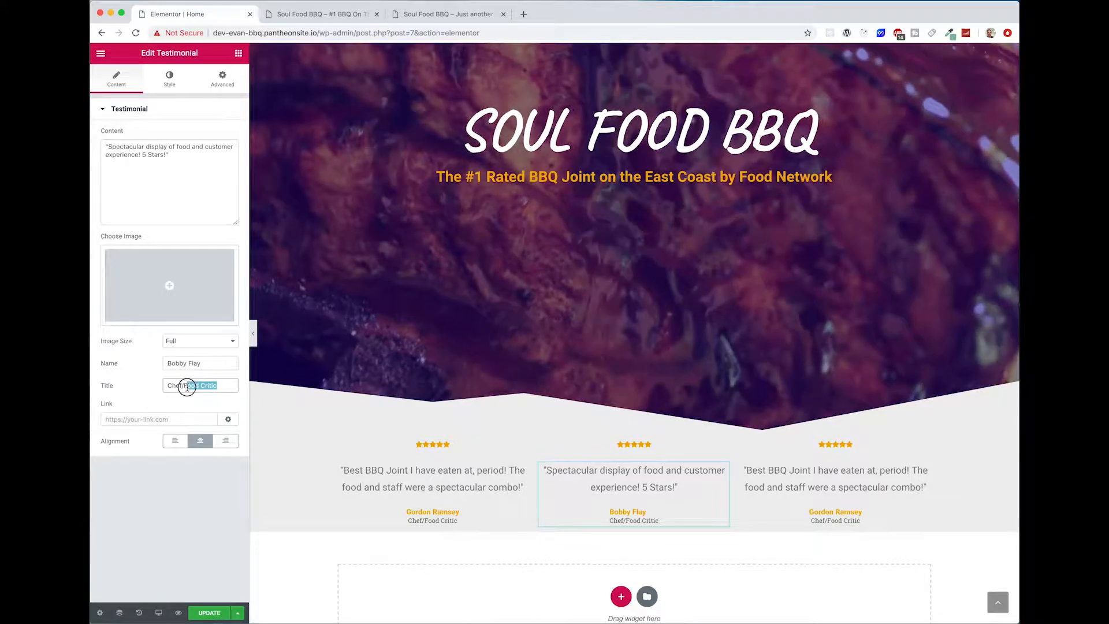
pyautogui.write('R')
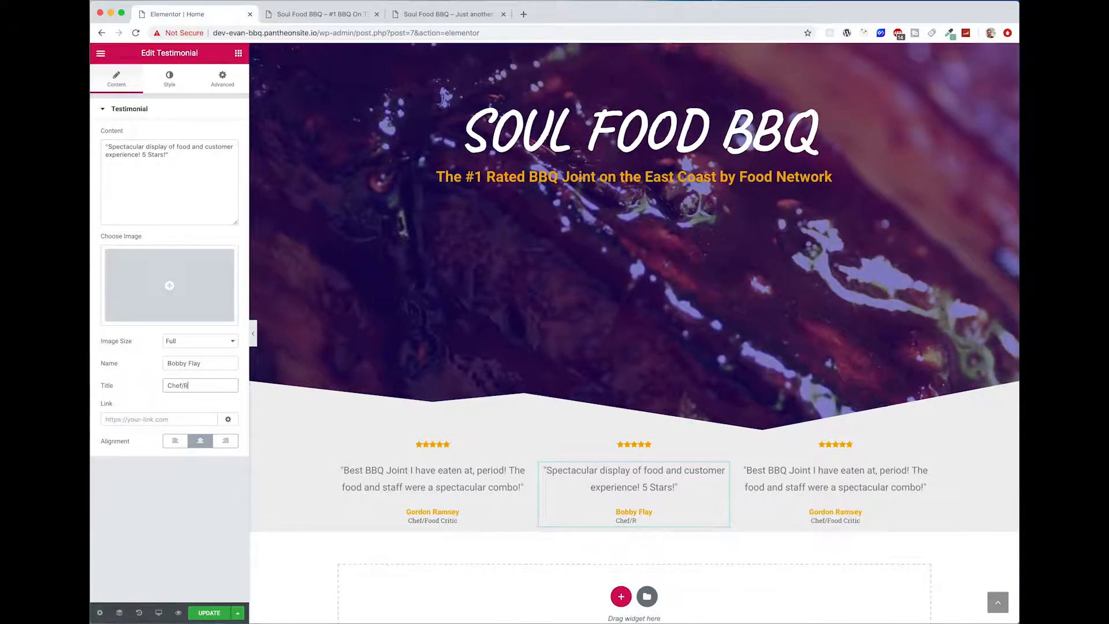
pyautogui.write('est')
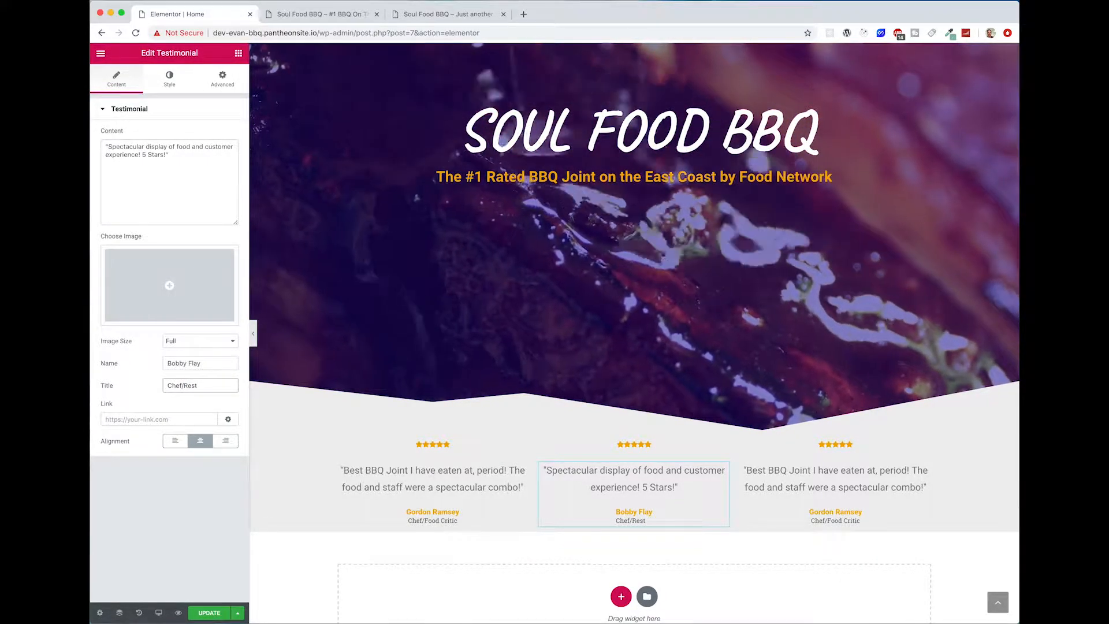
pyautogui.write('aurant Owner')
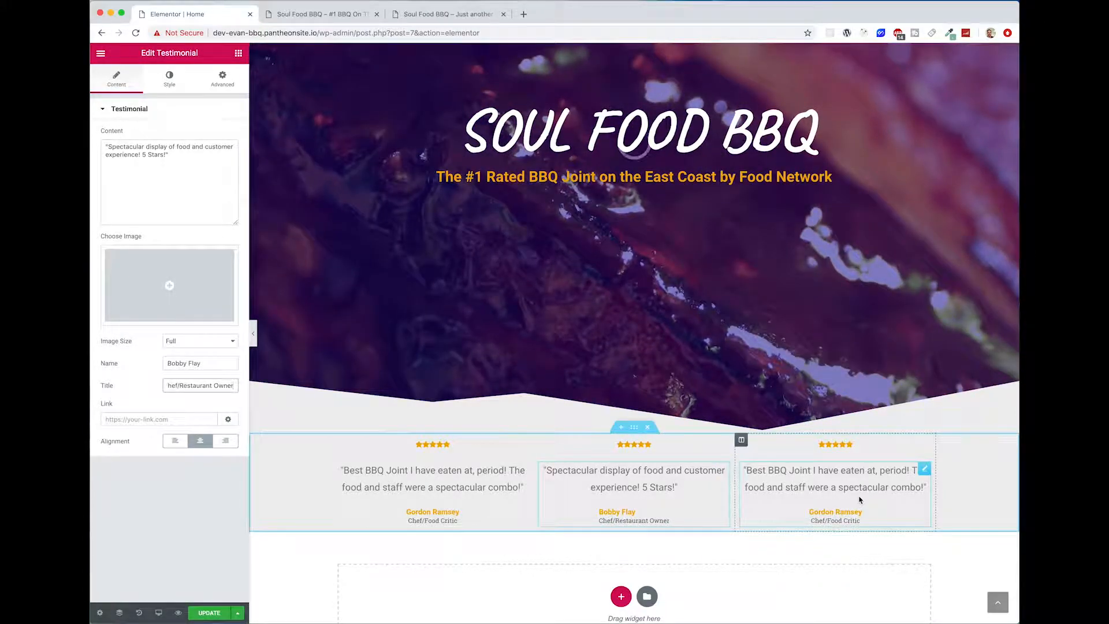
# Step: Set the third testimonial's content to "Anytime we are on the East Coast, Lad and the kids have to eat here!"
pyautogui.click(860, 500)
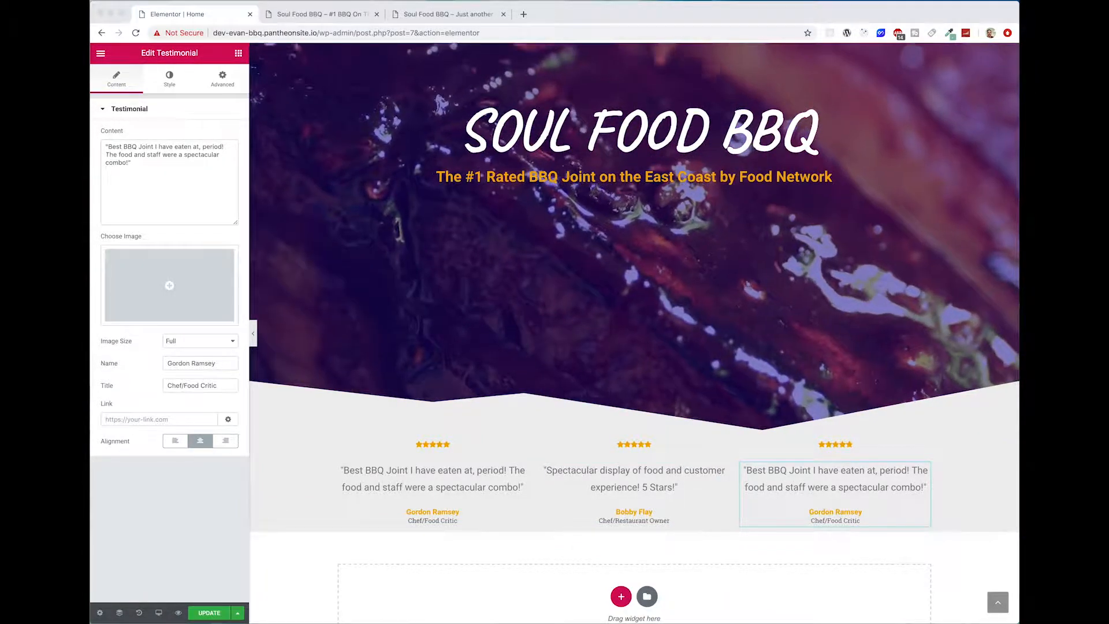
pyautogui.moveTo(141, 161); pyautogui.dragTo(100, 145)
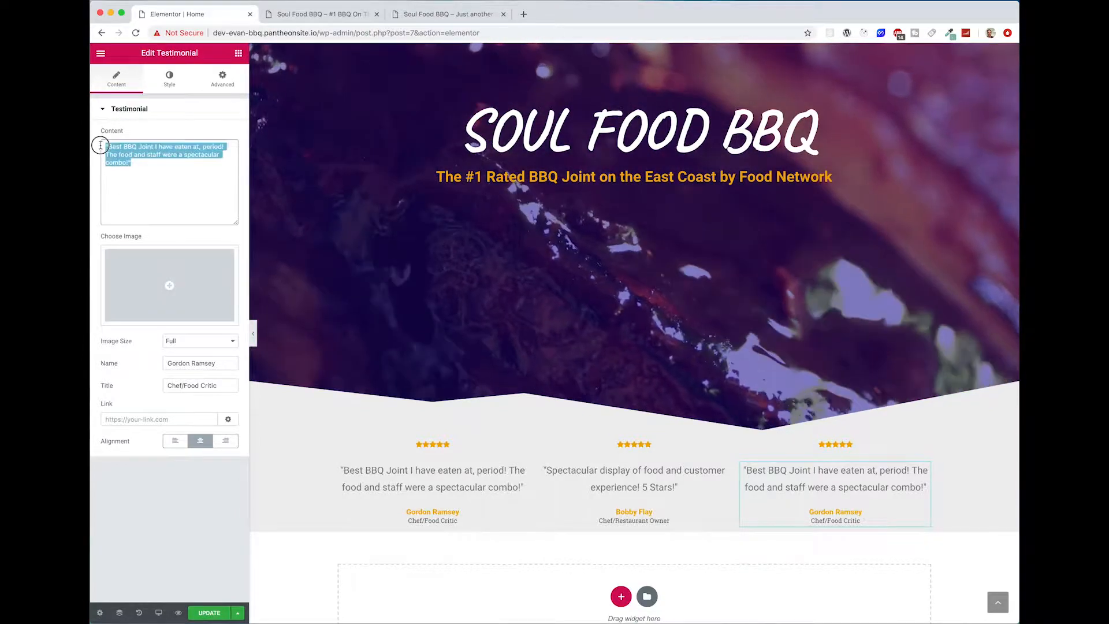
pyautogui.write('"Anytime we are on the East Coast, Lad and the kids have to eat here!"')
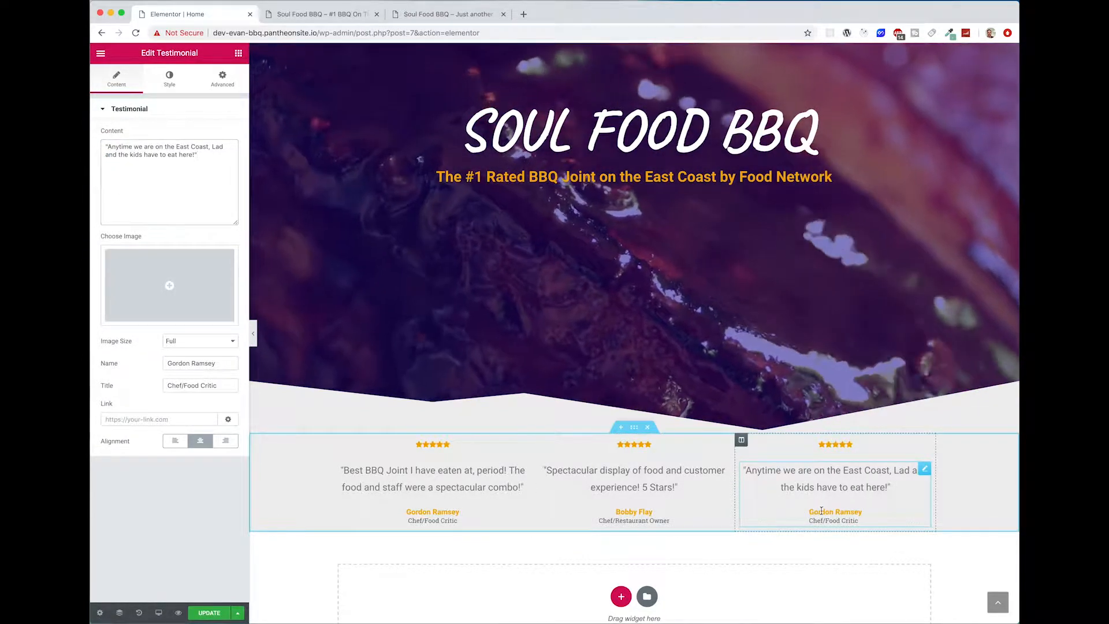
# Step: Set the third testimonial's name to Ree Drummond and its title to Chef/Food Network Star
pyautogui.tripleClick(226, 364)
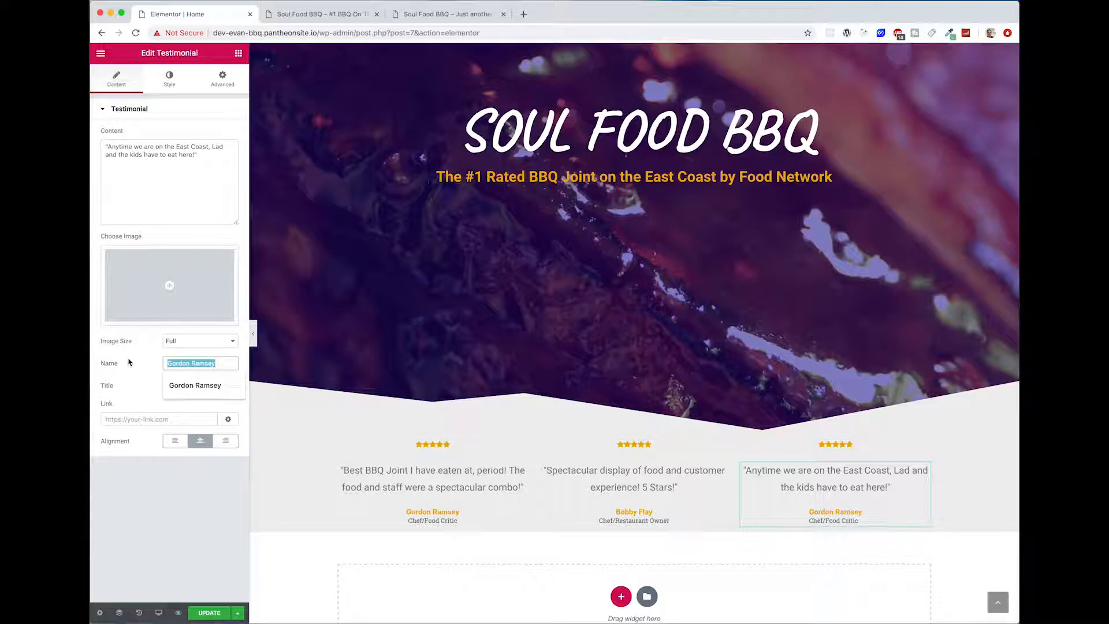
pyautogui.write('Ree Drummond')
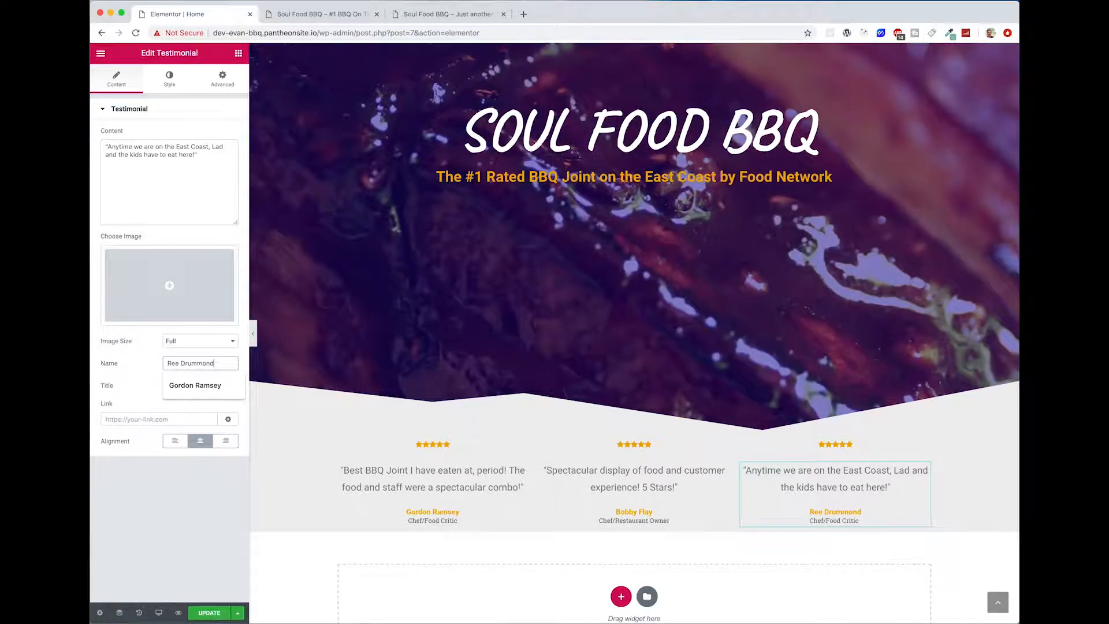
pyautogui.click(128, 515)
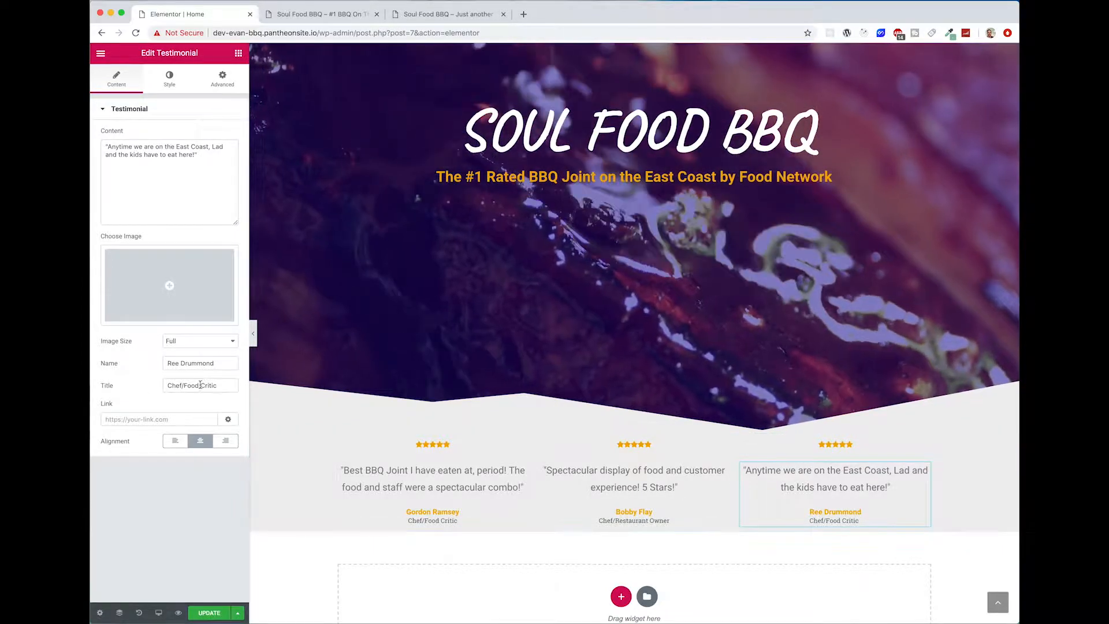
pyautogui.tripleClick(208, 386)
pyautogui.write('Chef/Food Network')
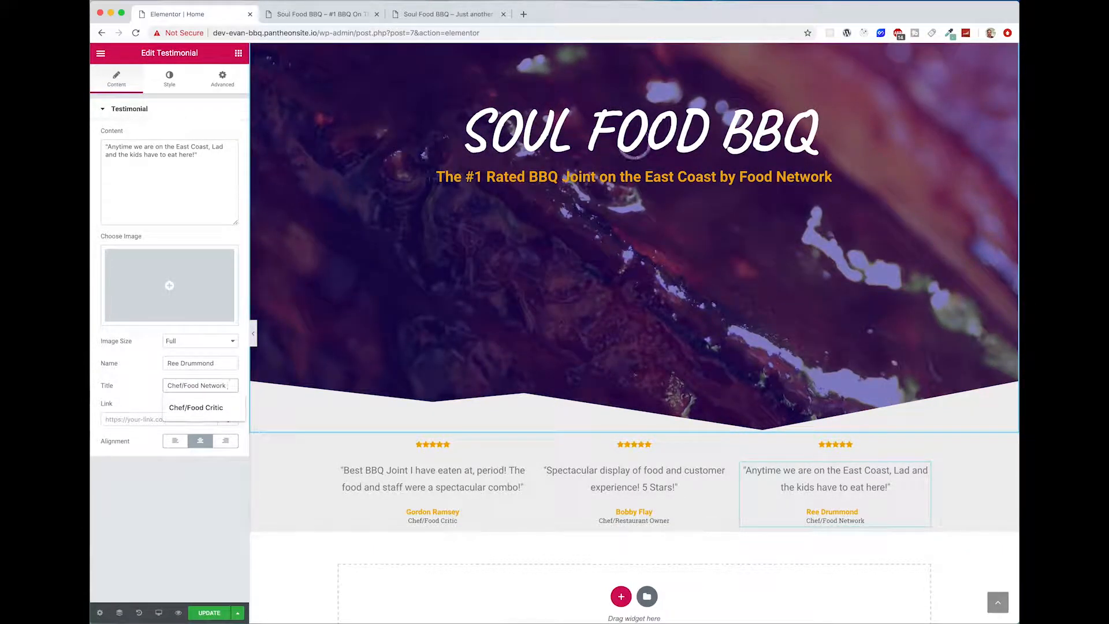
pyautogui.write(' Star')
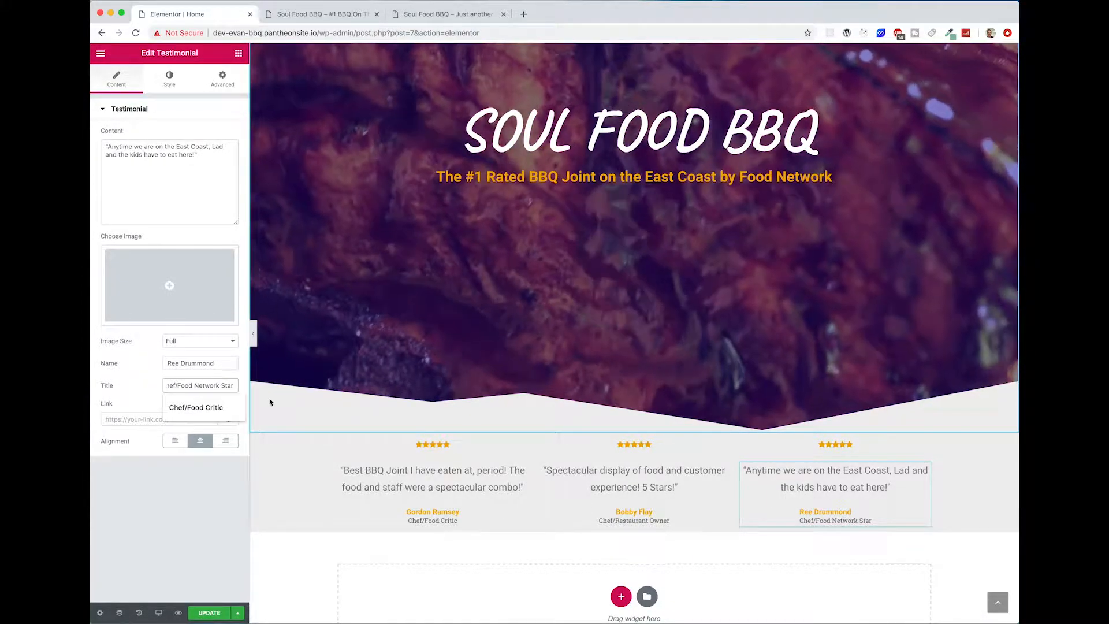
pyautogui.click(948, 539)
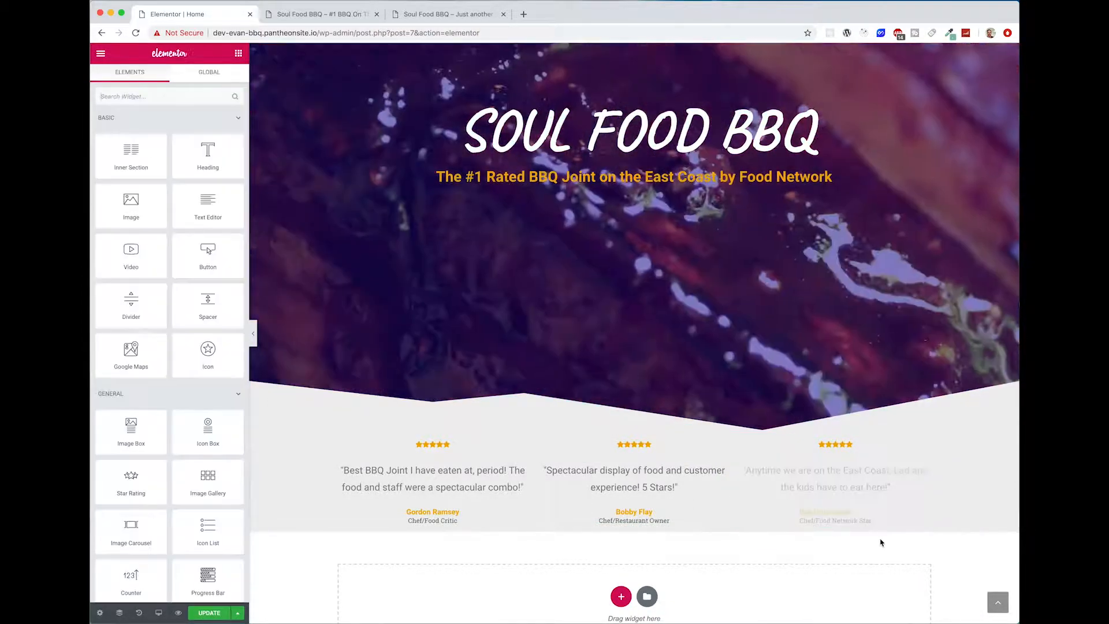
# Step: Unlink the padding values of the testimonials section and set its top padding to 30
pyautogui.scroll(-1, 761, 483)
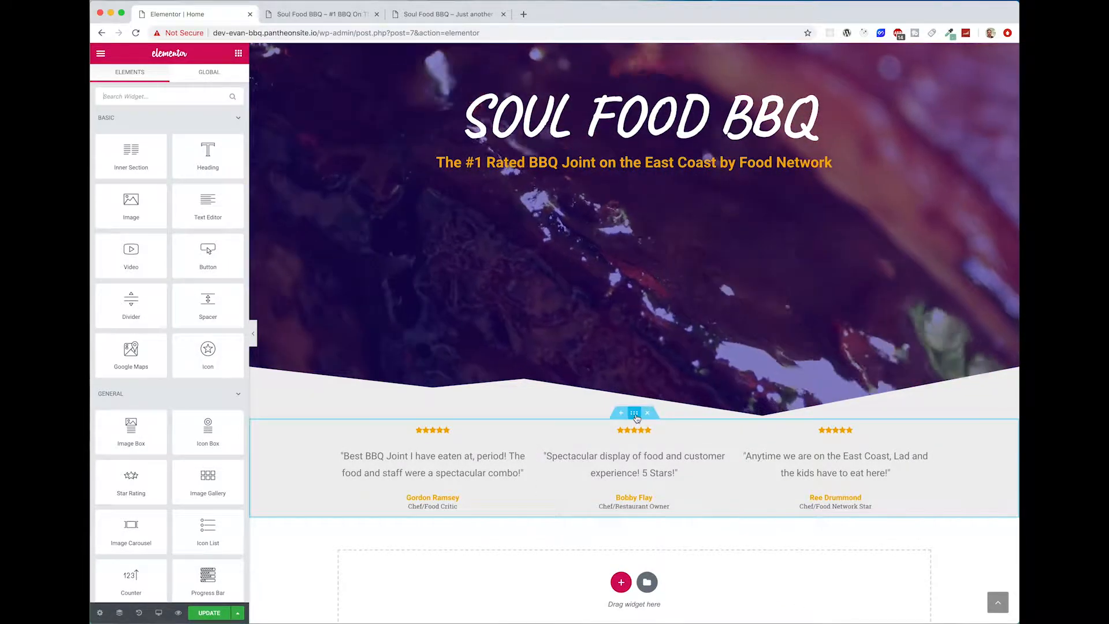
pyautogui.click(634, 414)
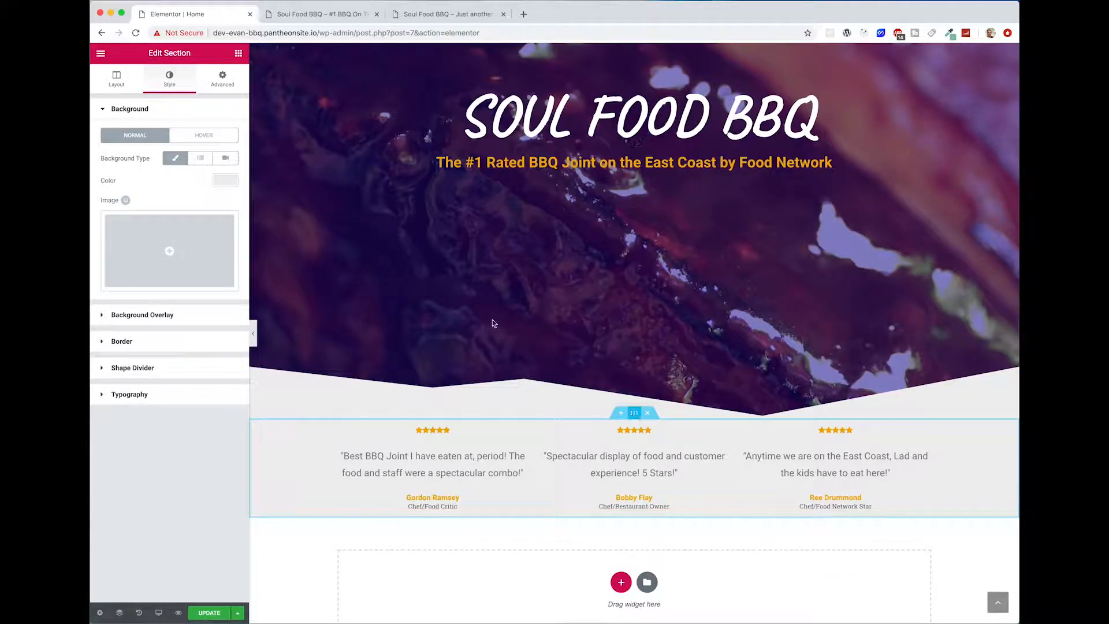
pyautogui.click(226, 88)
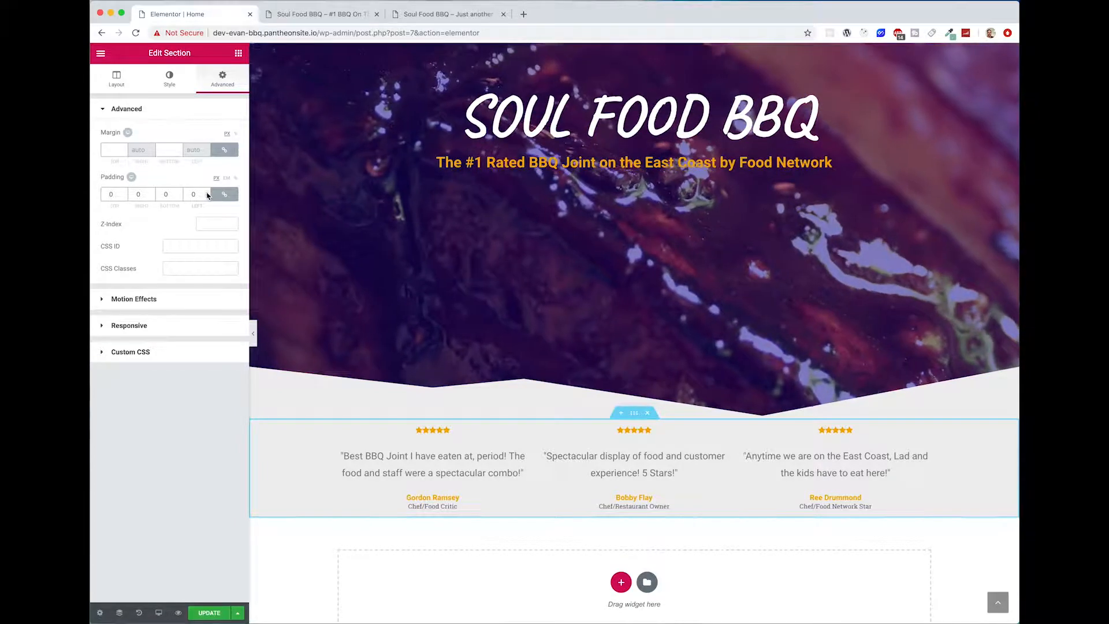
pyautogui.click(207, 193)
pyautogui.click(207, 193)
pyautogui.click(207, 193)
pyautogui.click(207, 193)
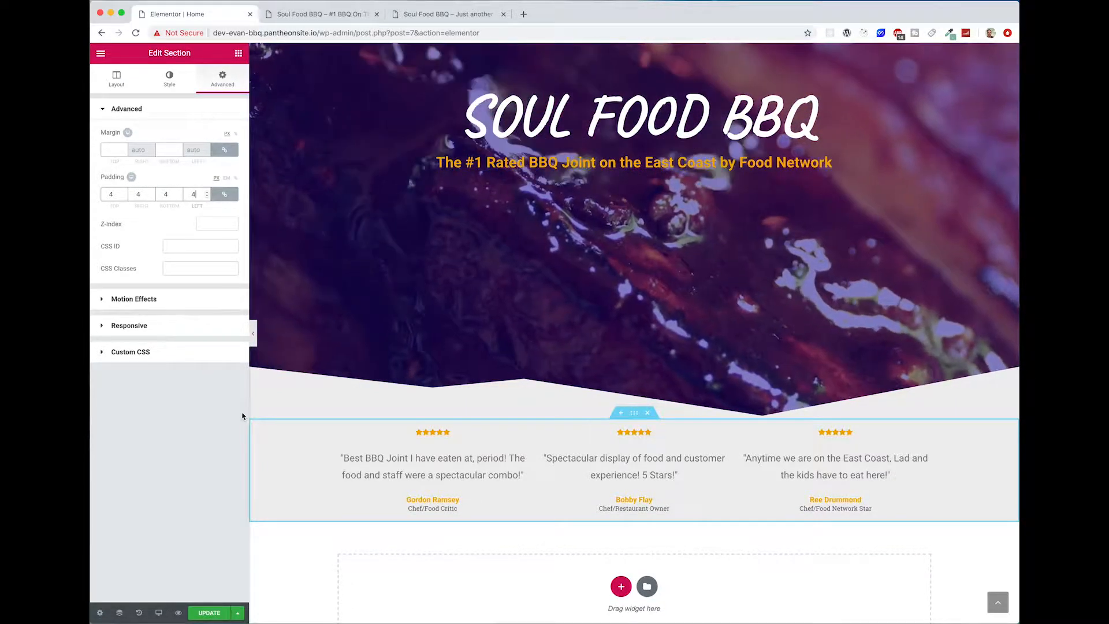
pyautogui.click(207, 197)
pyautogui.click(207, 197)
pyautogui.click(207, 197)
pyautogui.click(206, 197)
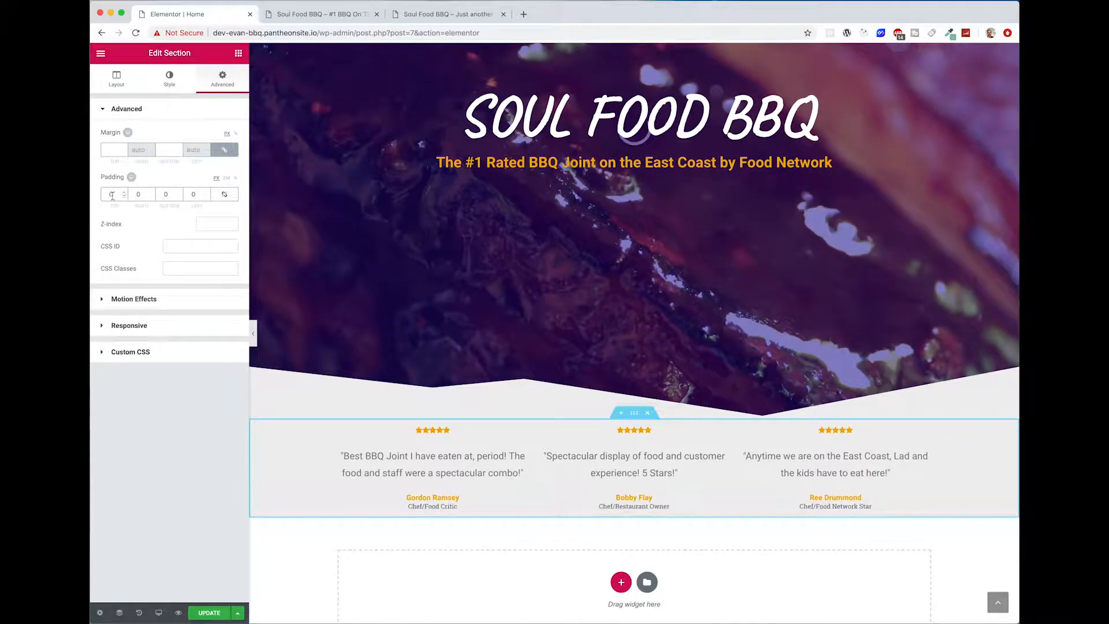
pyautogui.write('40')
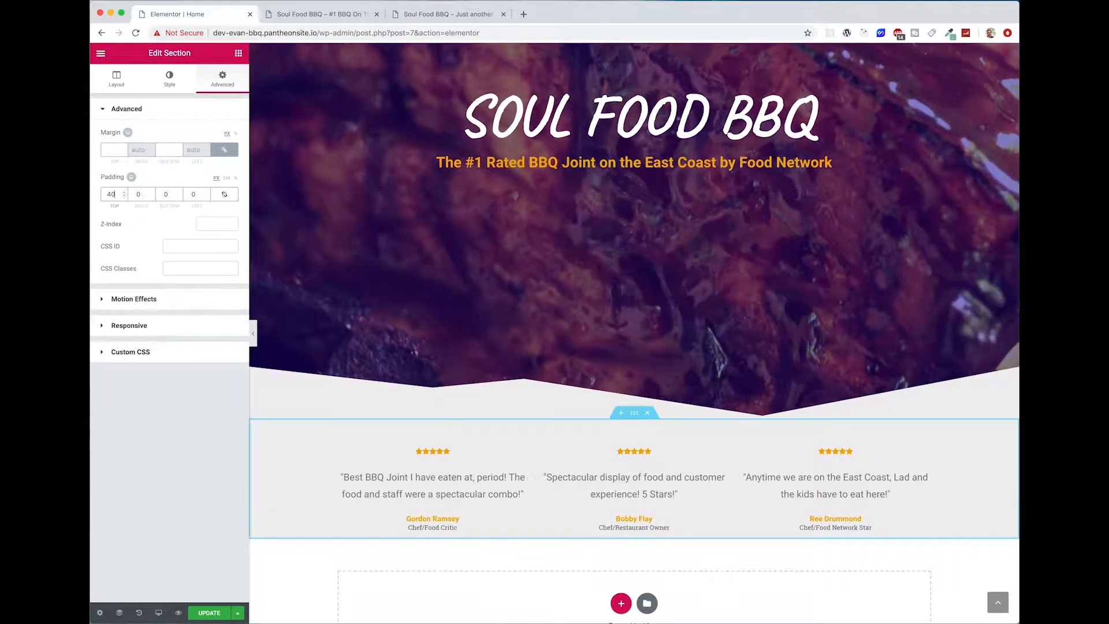
pyautogui.press('BackSpace')
pyautogui.press('BackSpace')
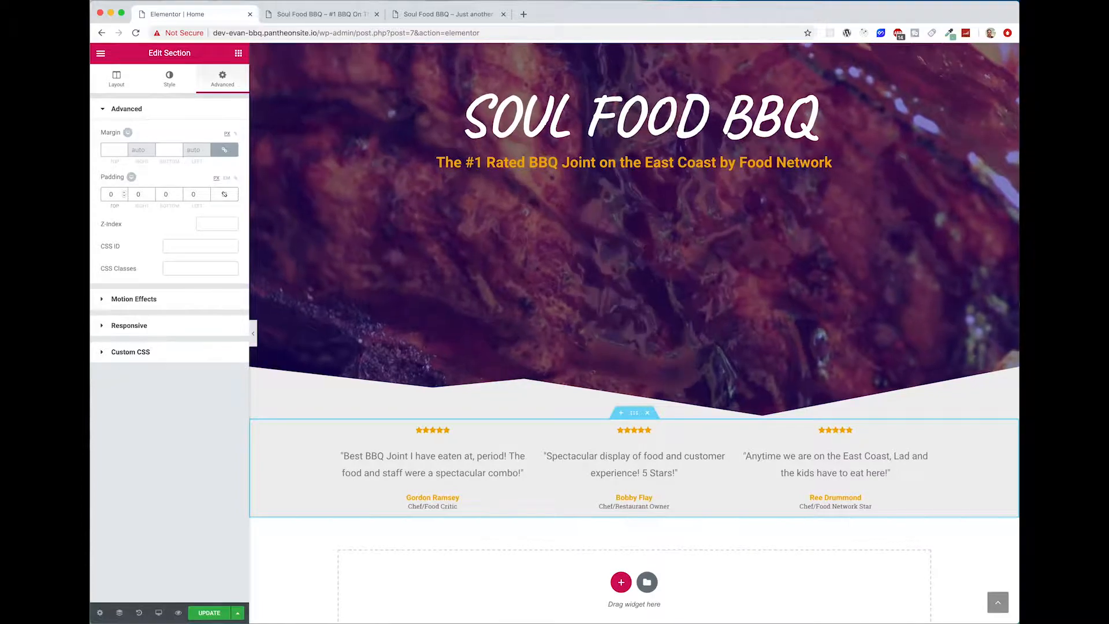
pyautogui.write('30')
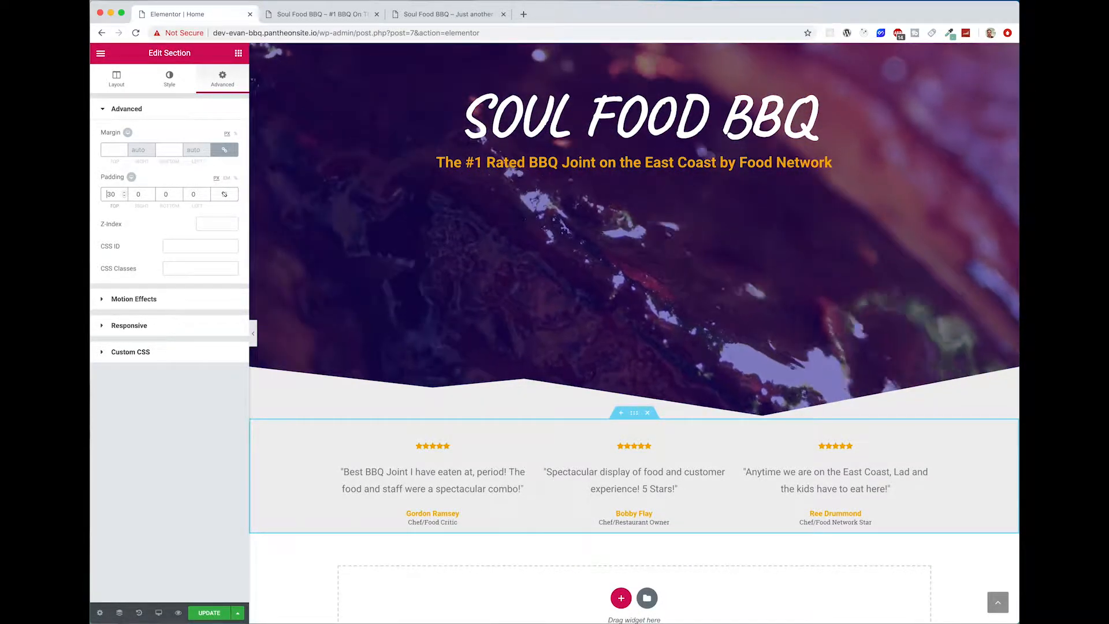
# Step: Set the testimonials section's bottom padding to 40
pyautogui.click(166, 195)
pyautogui.write('30')
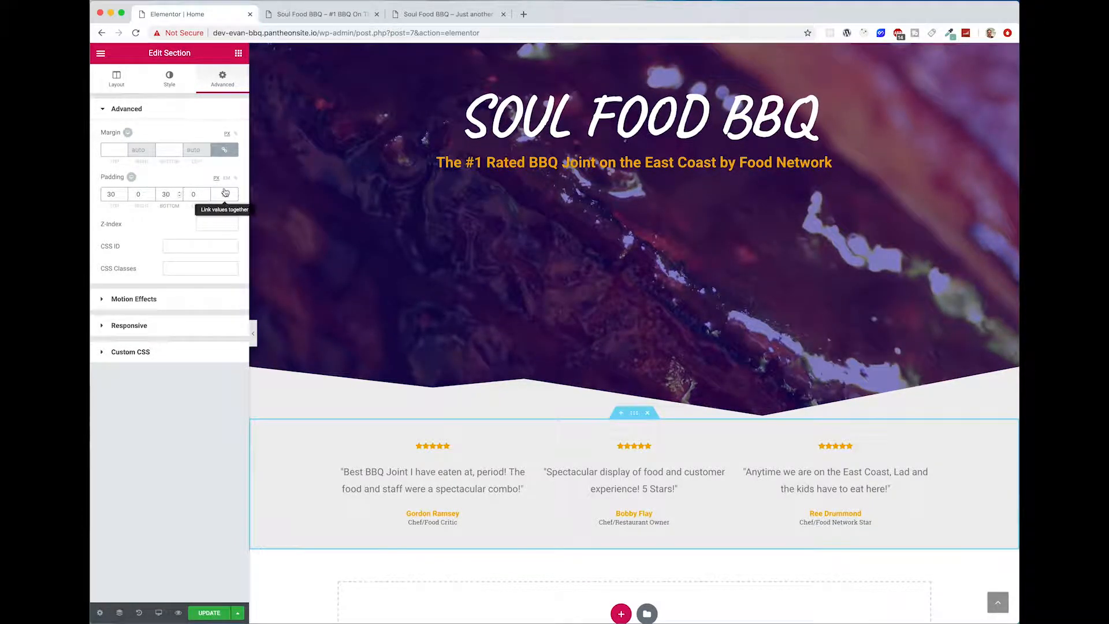
pyautogui.press('BackSpace')
pyautogui.press('BackSpace')
pyautogui.write('40')
pyautogui.click(748, 583)
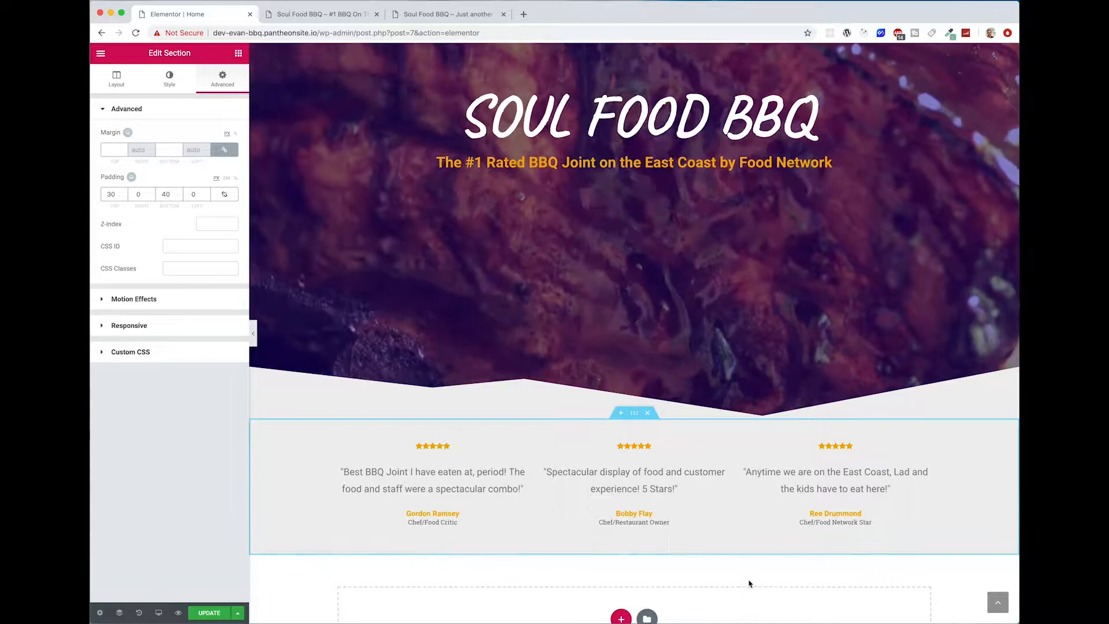
# Step: Update the page and reload the live Soul Food BBQ site to check the hero and testimonials section
pyautogui.click(208, 613)
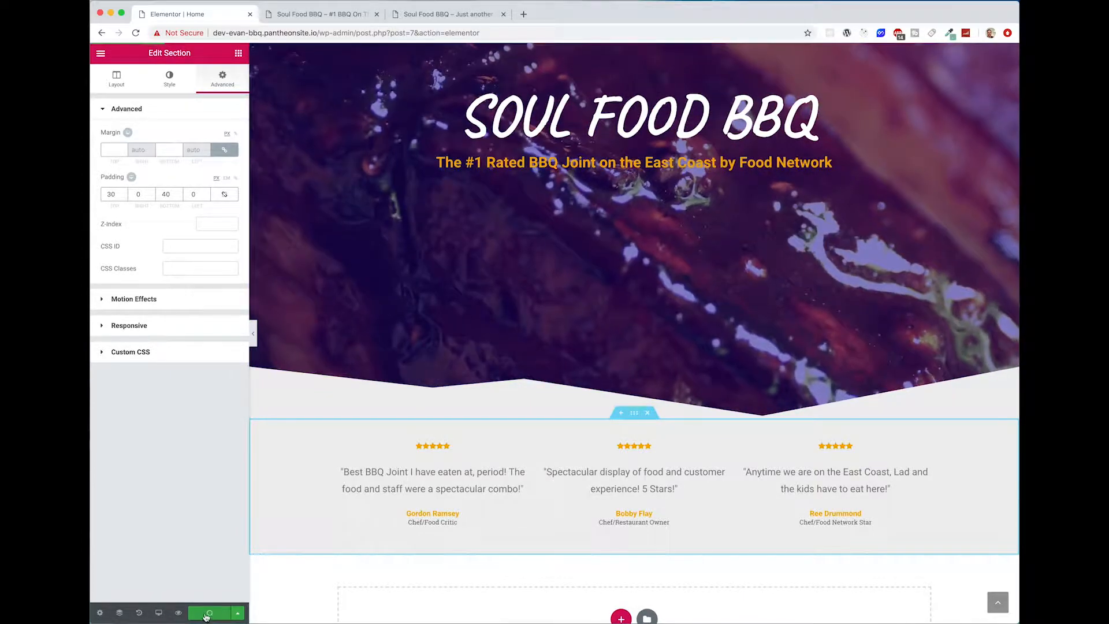
pyautogui.click(322, 14)
pyautogui.click(136, 33)
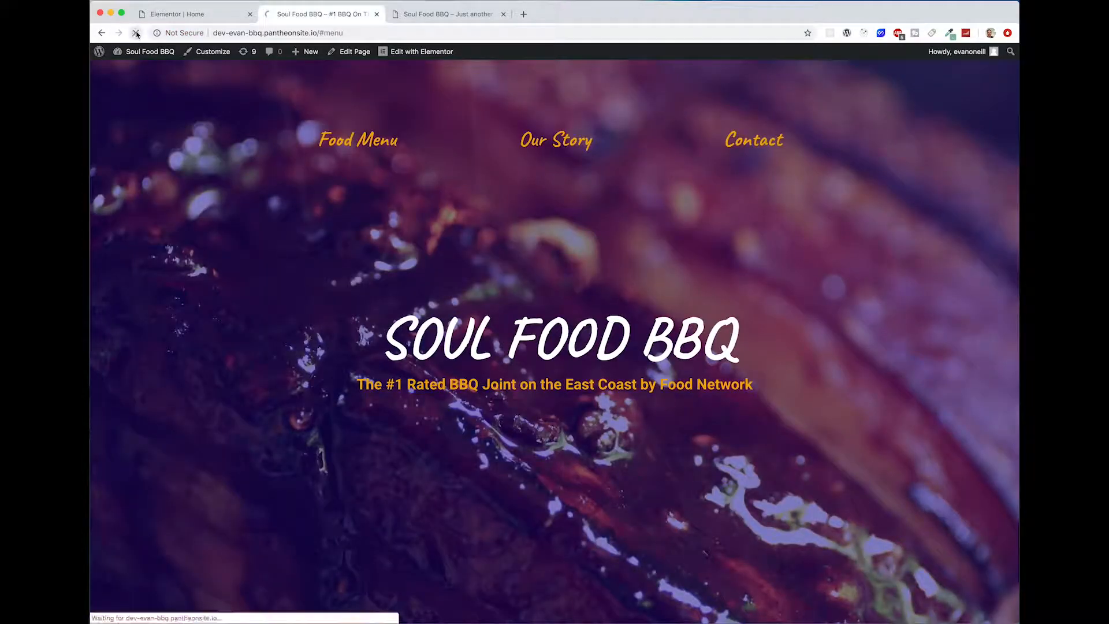
pyautogui.scroll(-3, 687, 388)
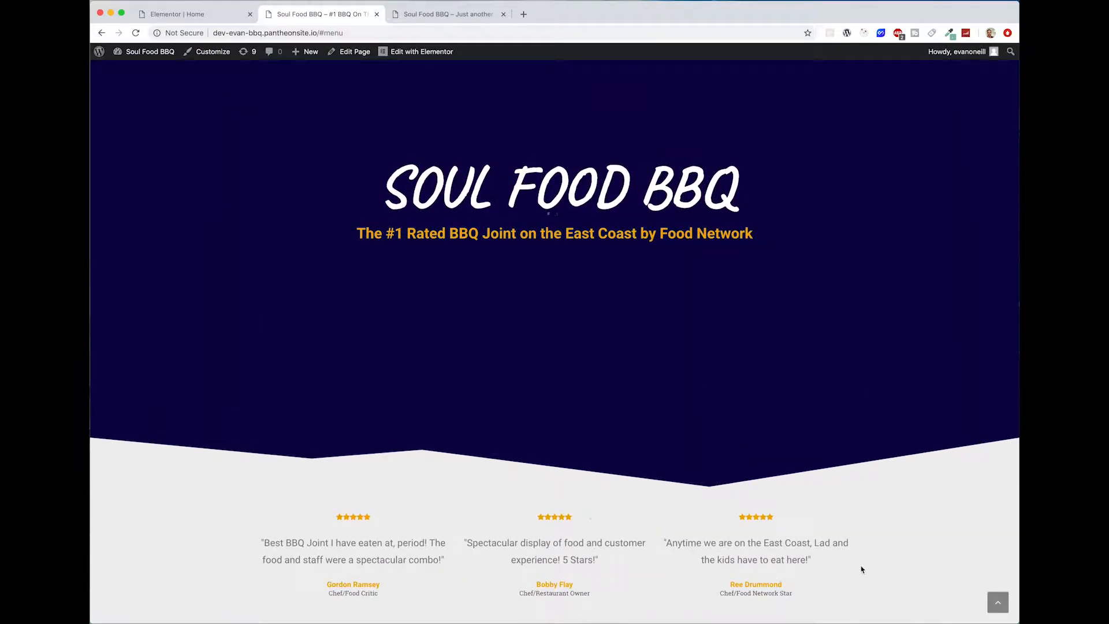
pyautogui.moveTo(888, 590); pyautogui.dragTo(327, 526)
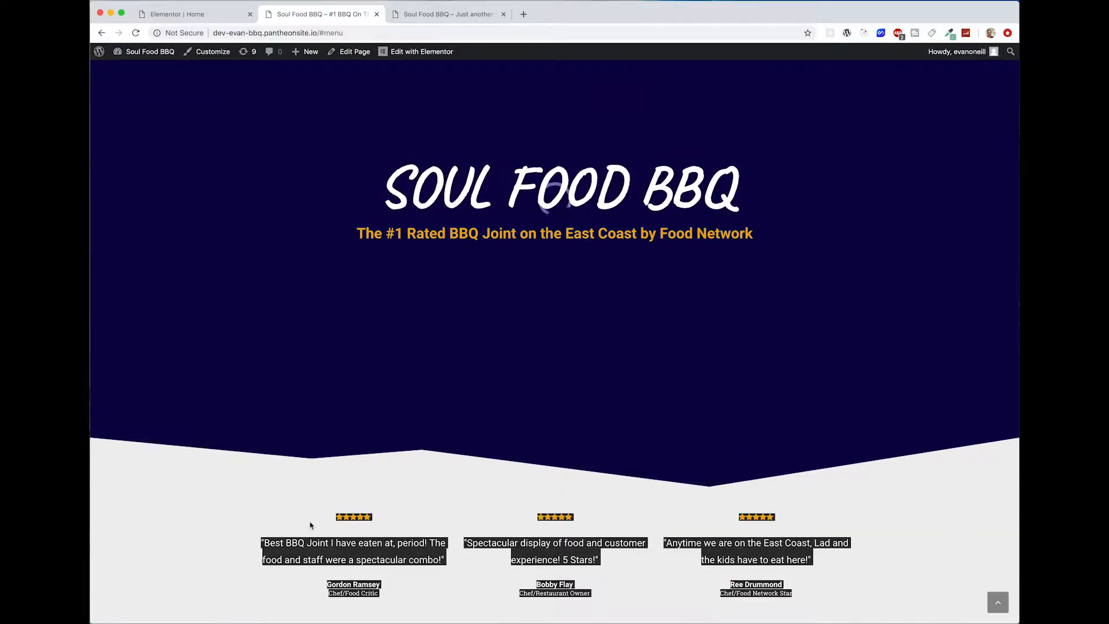
pyautogui.click(306, 516)
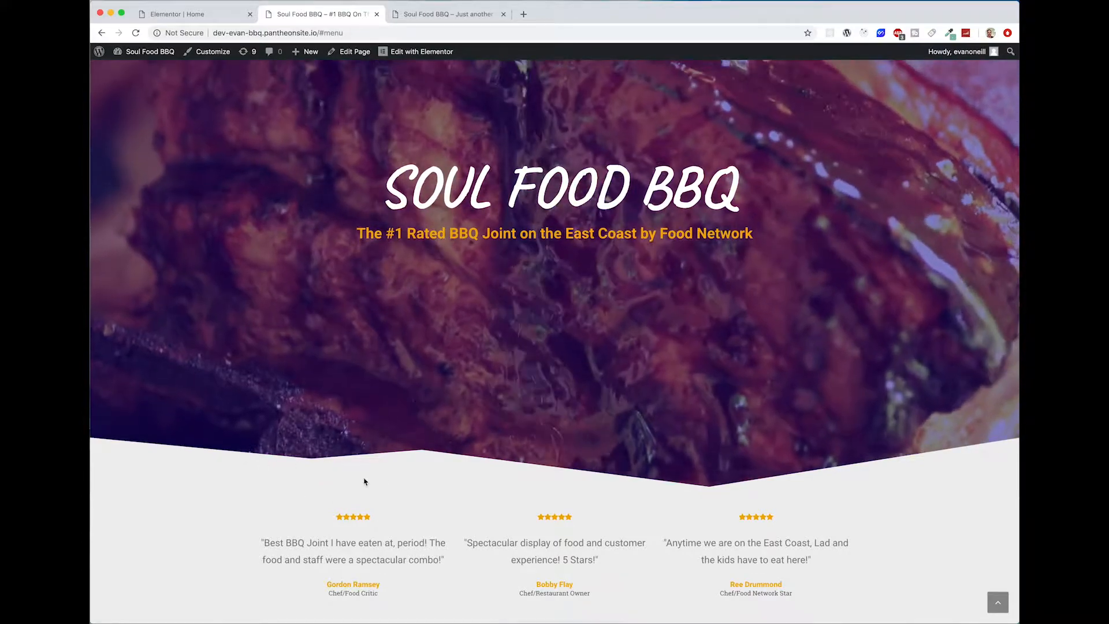
pyautogui.scroll(3, 529, 481)
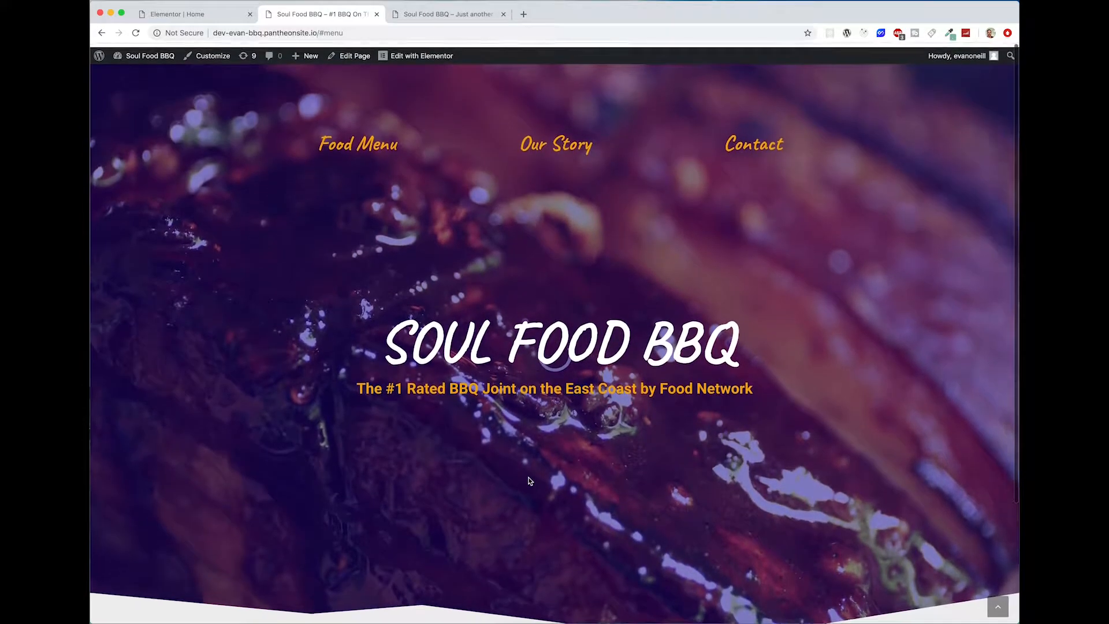
pyautogui.scroll(-2, 582, 534)
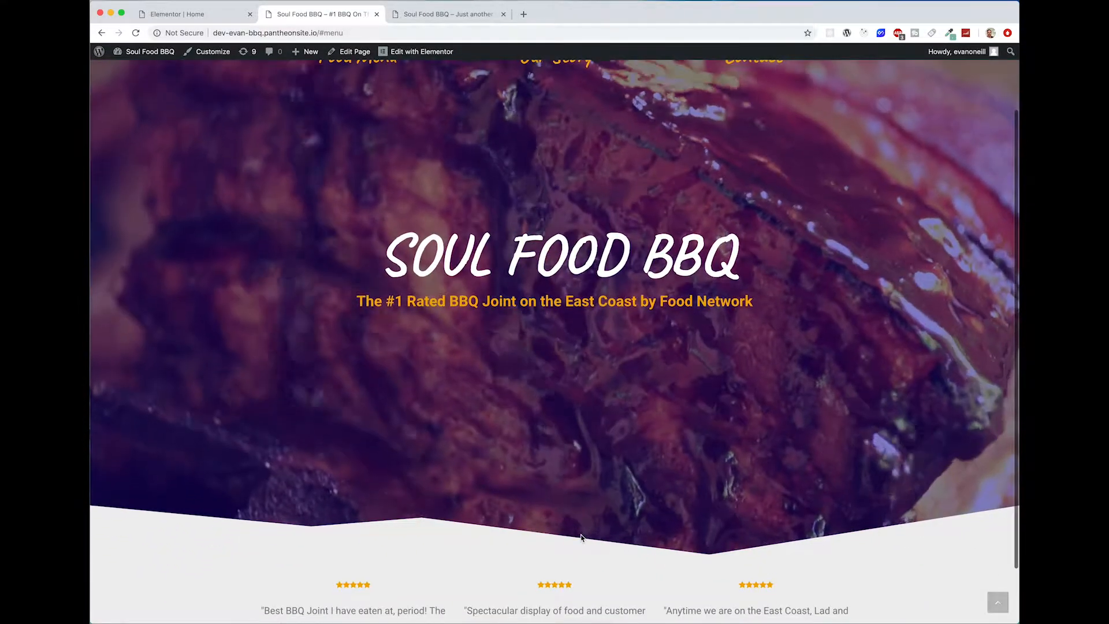
# Step: Compare the hero and testimonials on the live site with the Elementor editor page
pyautogui.scroll(2, 581, 536)
pyautogui.scroll(-3, 633, 473)
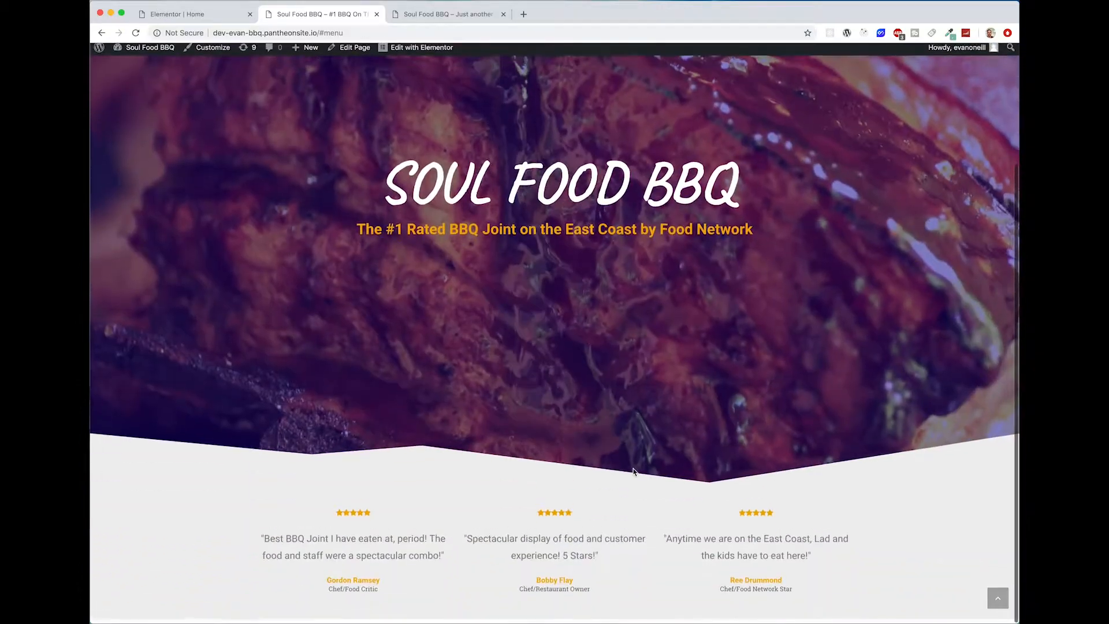
pyautogui.scroll(3, 520, 478)
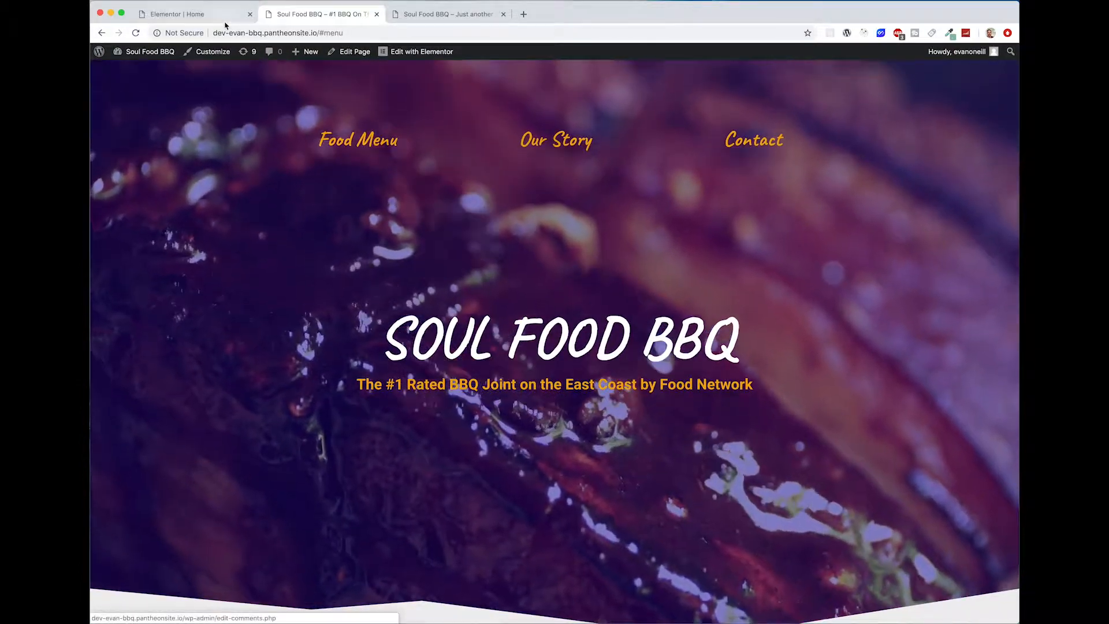
pyautogui.click(209, 17)
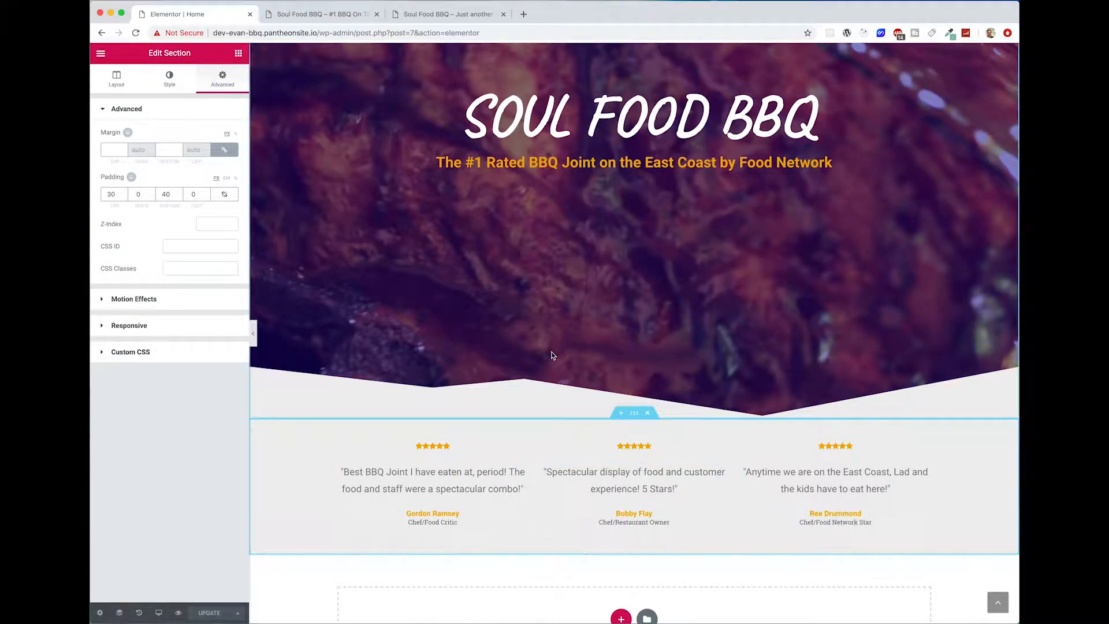
pyautogui.scroll(4, 553, 356)
pyautogui.click(335, 20)
pyautogui.scroll(-3, 541, 509)
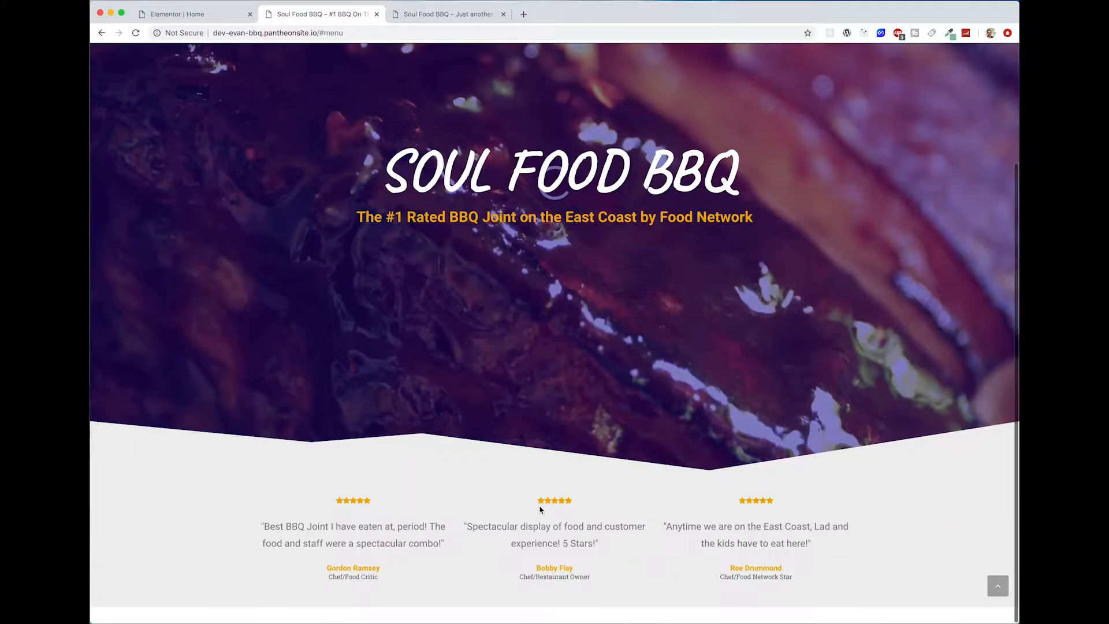
pyautogui.scroll(3, 541, 511)
pyautogui.click(167, 15)
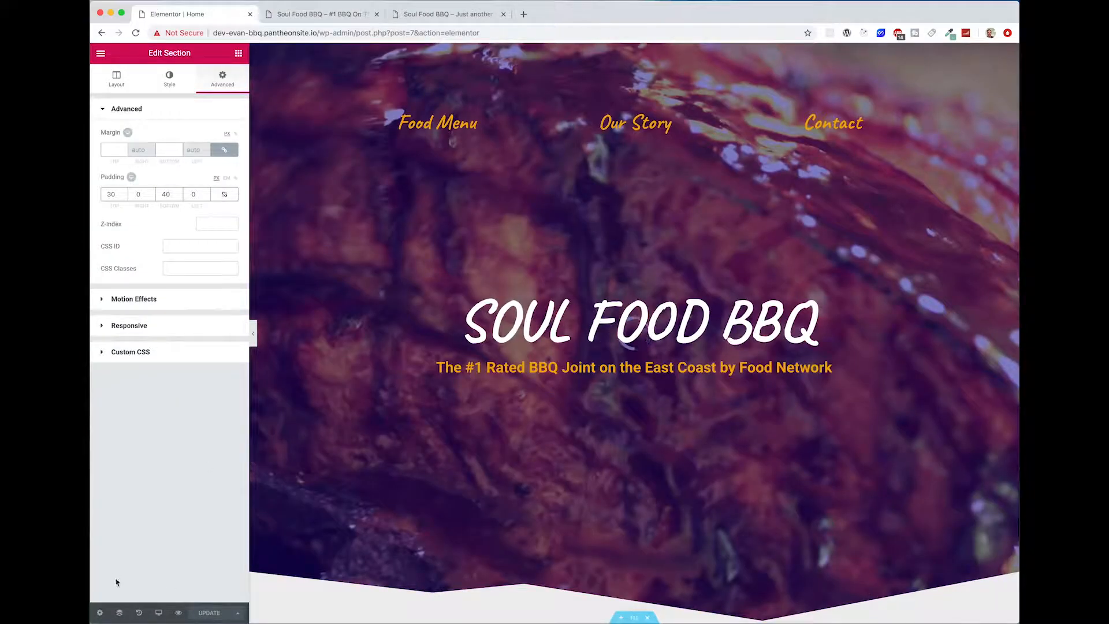
# Step: Switch the editor to the Mobile preview and examine the hero and testimonials layout without the editing panel
pyautogui.click(158, 614)
pyautogui.click(153, 586)
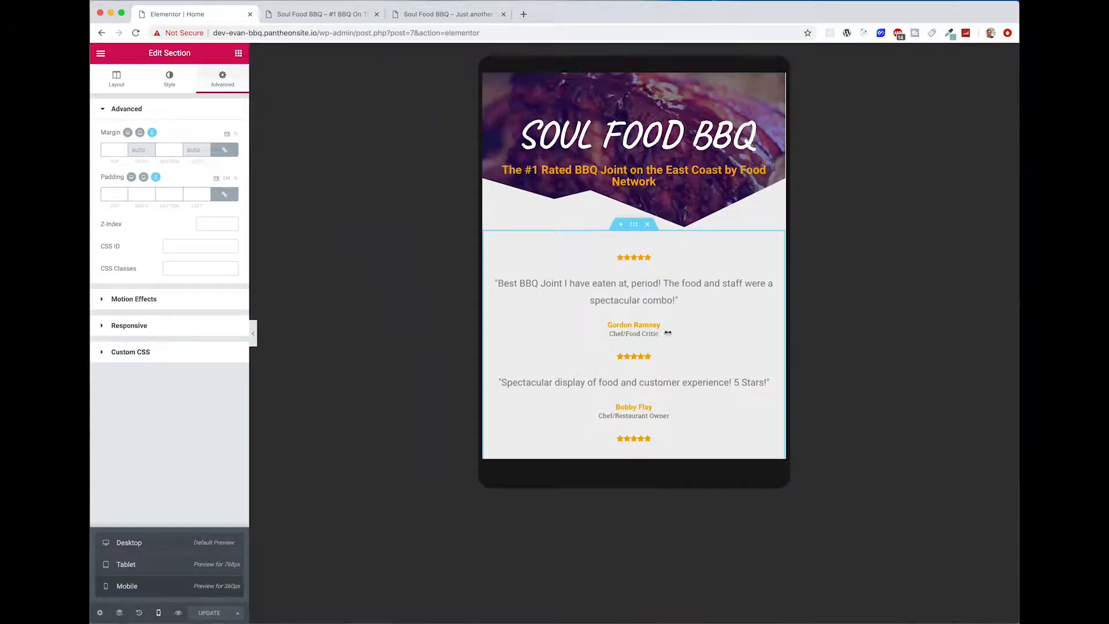
pyautogui.scroll(-3, 624, 362)
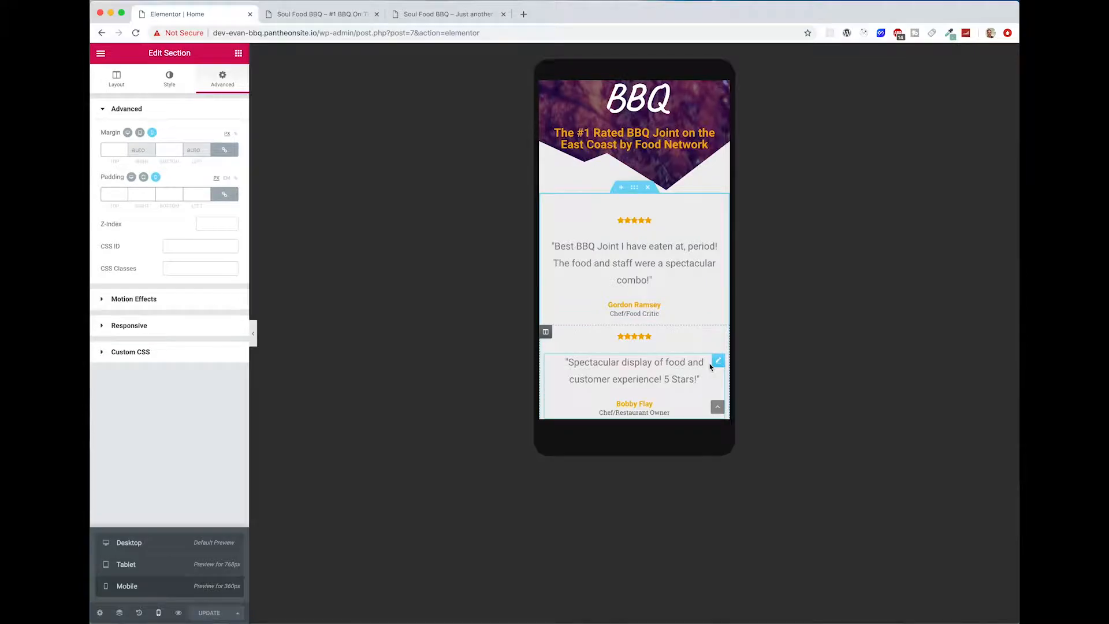
pyautogui.click(717, 363)
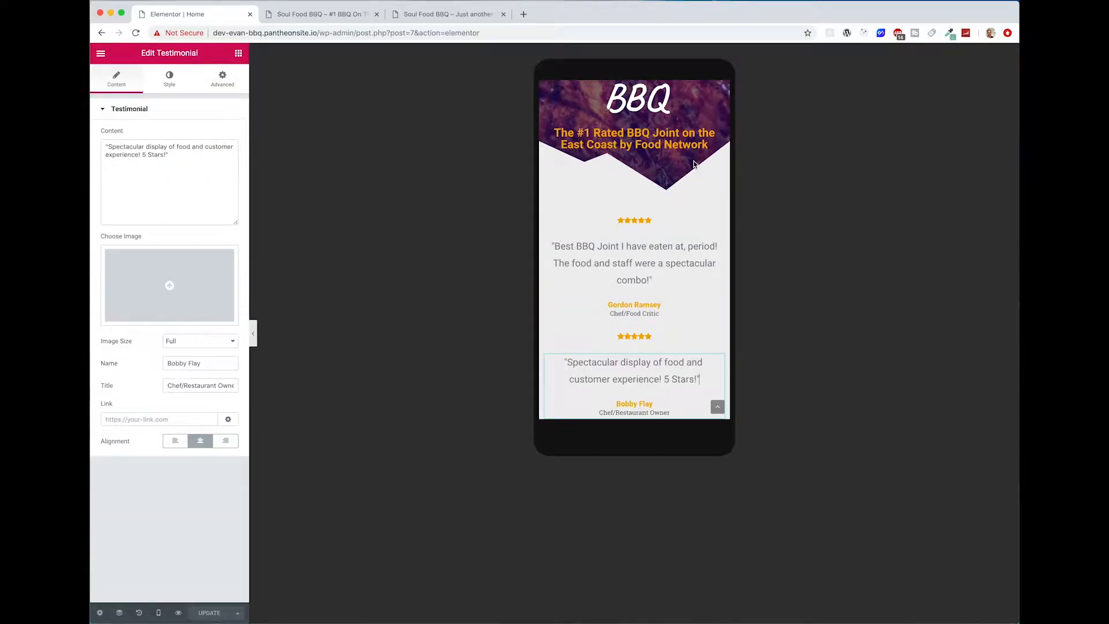
pyautogui.click(254, 334)
pyautogui.scroll(3, 621, 236)
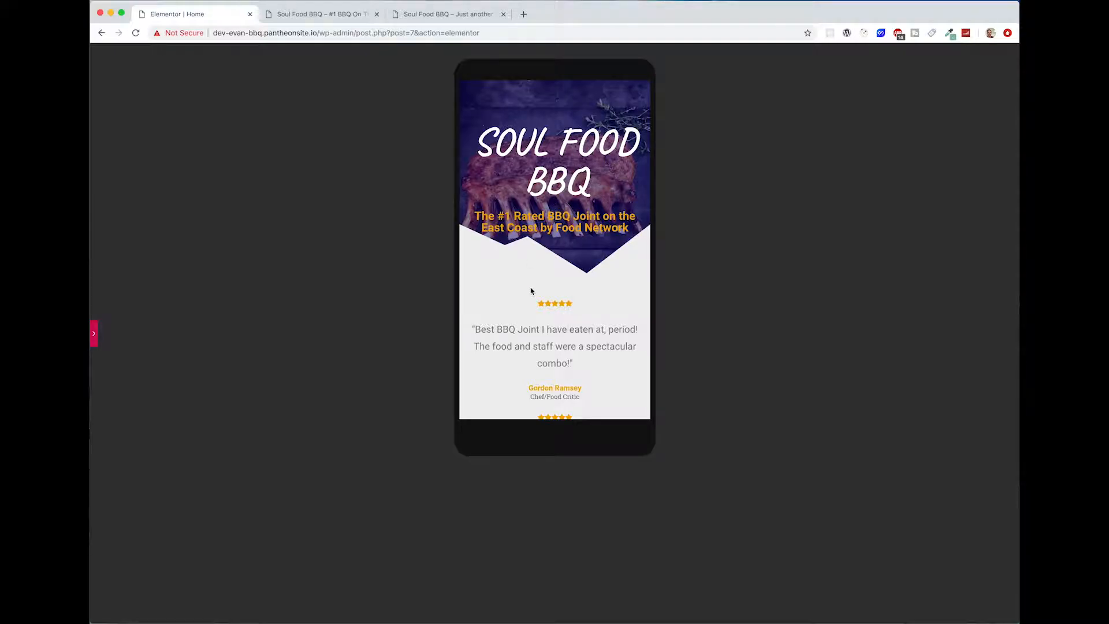
pyautogui.click(95, 341)
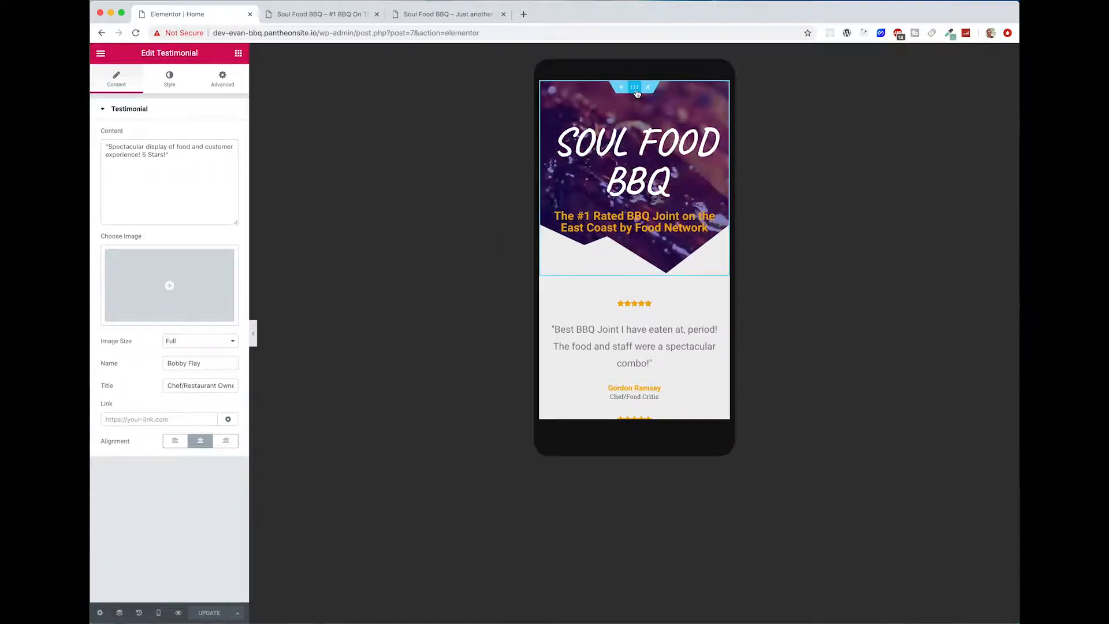
# Step: Set the hero section's mobile bottom padding to 200 and check the result without the editing panel
pyautogui.click(636, 89)
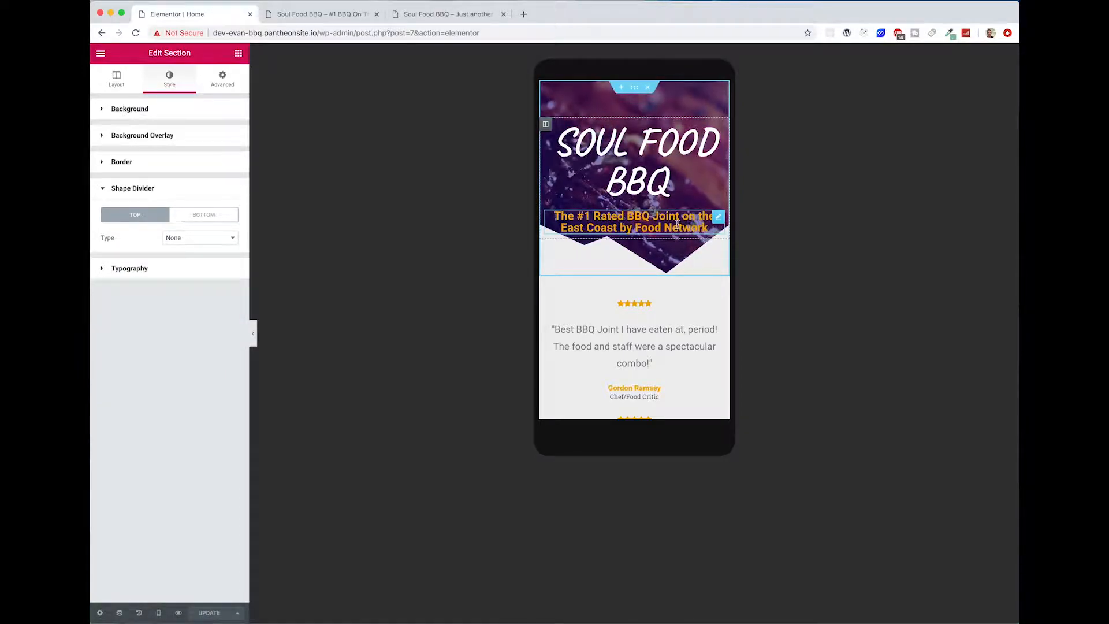
pyautogui.click(223, 78)
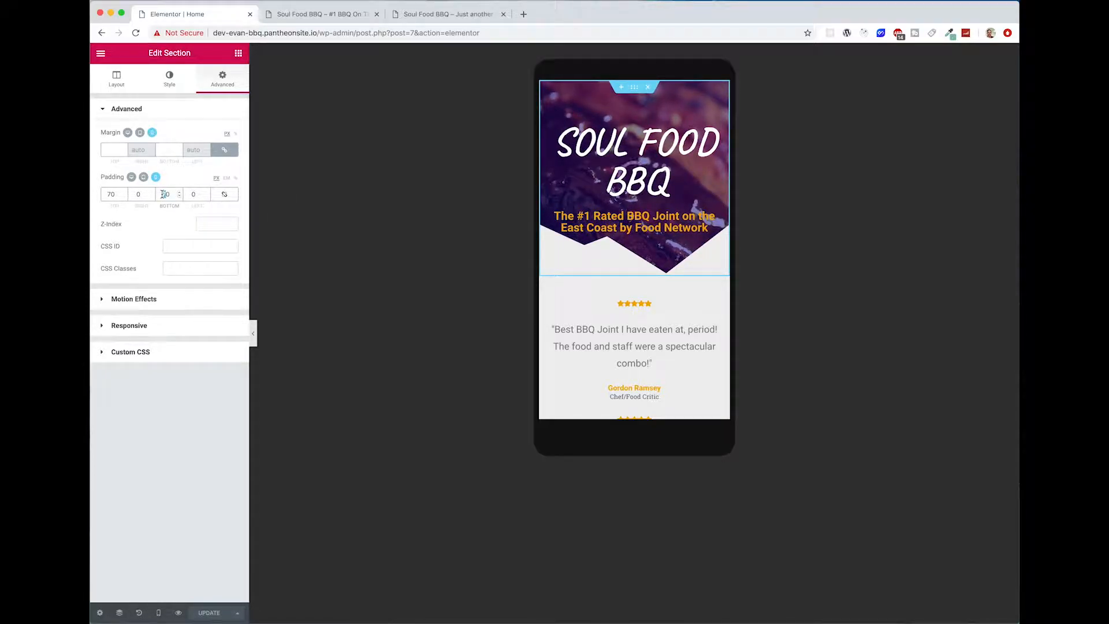
pyautogui.write('10')
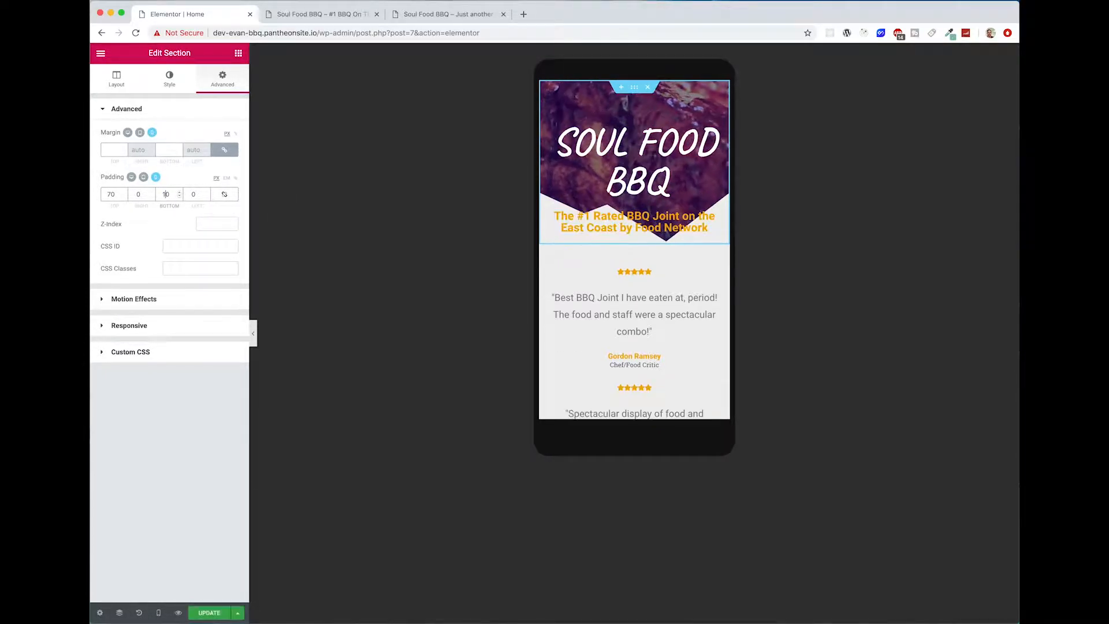
pyautogui.write('00')
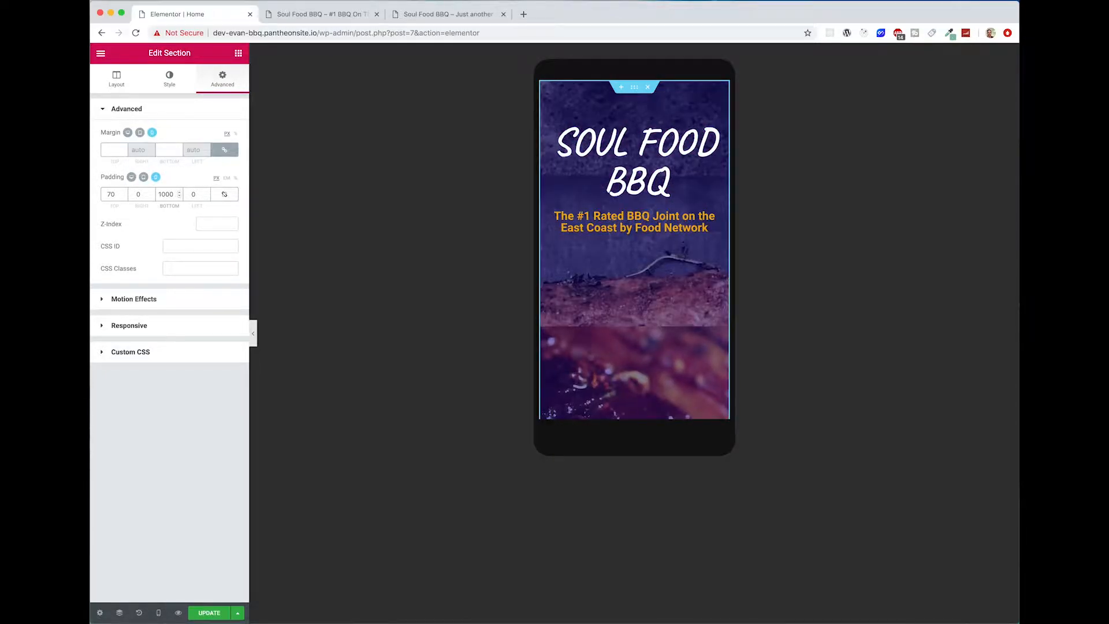
pyautogui.press('BackSpace')
pyautogui.press('BackSpace')
pyautogui.press('BackSpace')
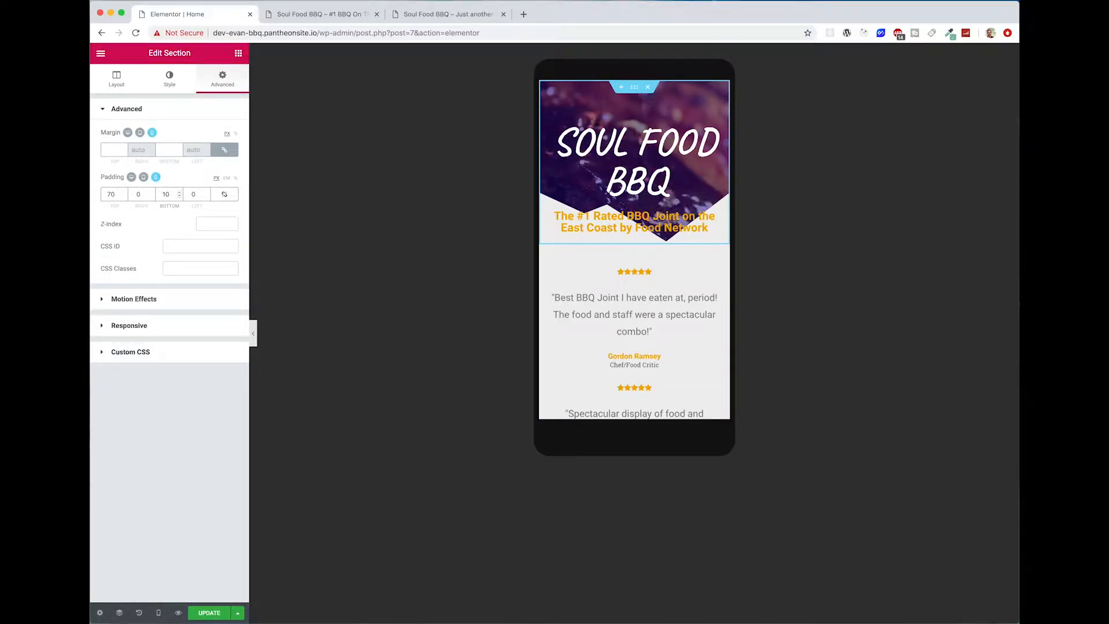
pyautogui.write('200')
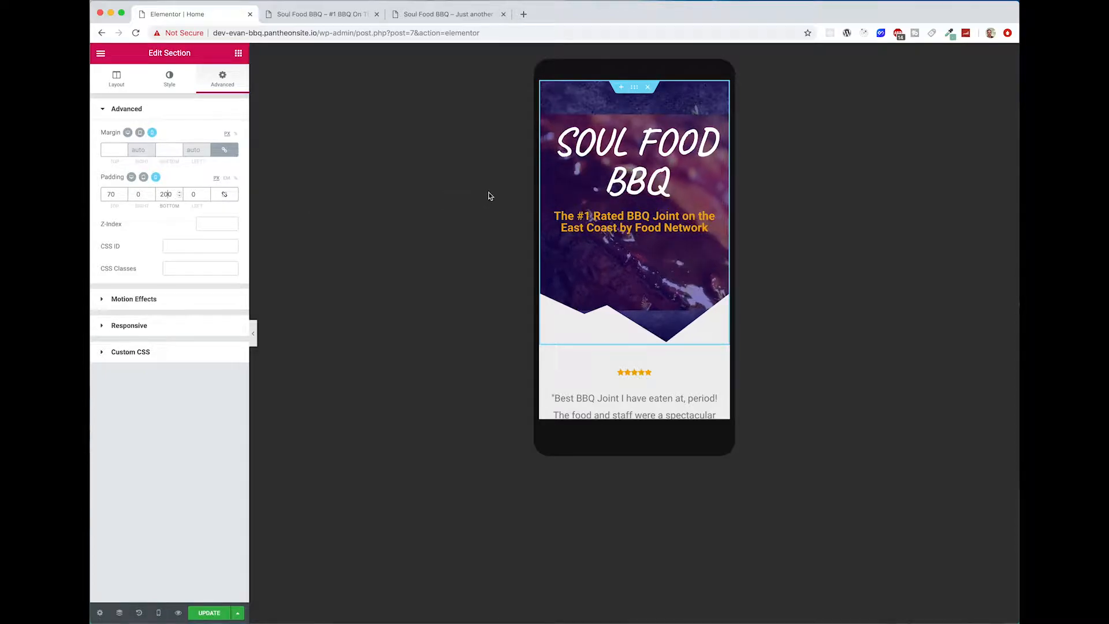
pyautogui.click(253, 335)
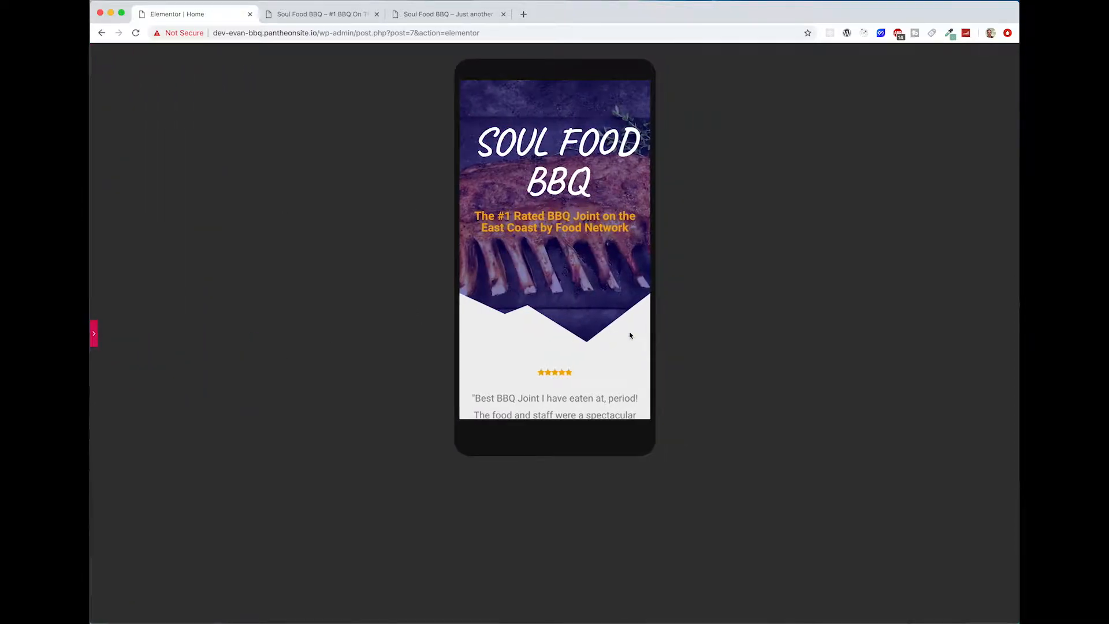
pyautogui.scroll(-3, 543, 345)
pyautogui.scroll(3, 543, 346)
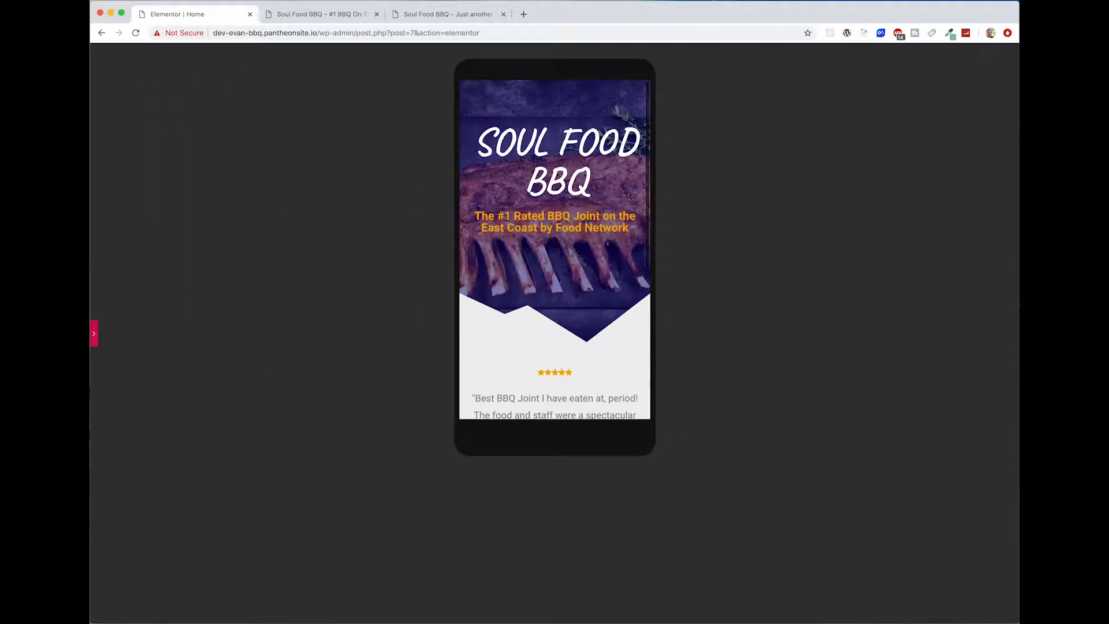
# Step: Set the hero section's mobile top padding to 150
pyautogui.click(95, 334)
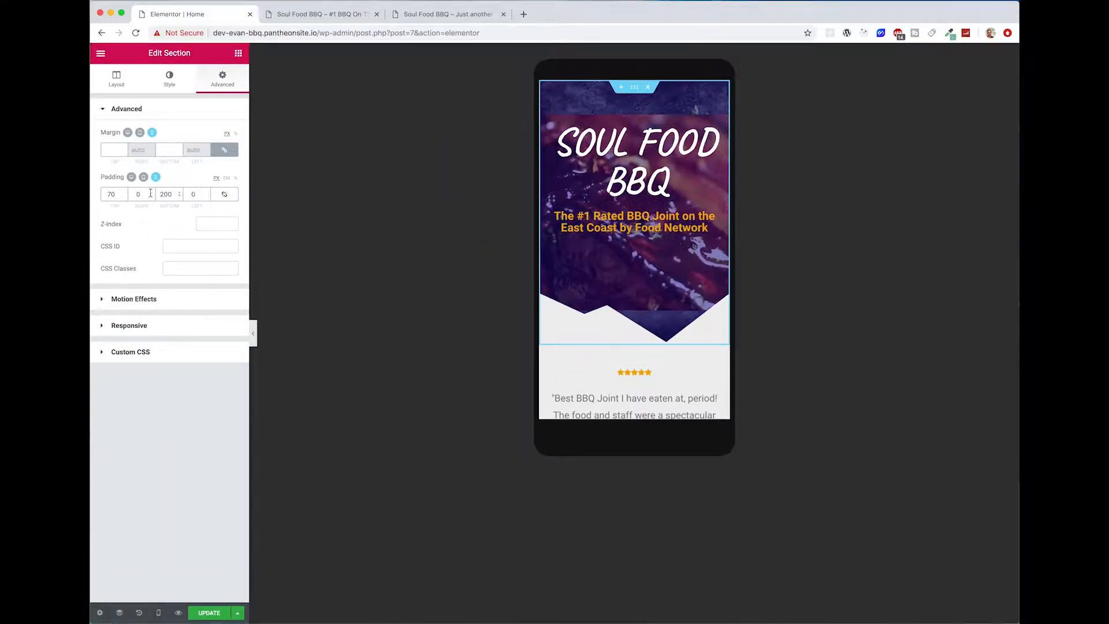
pyautogui.doubleClick(115, 197)
pyautogui.write('1')
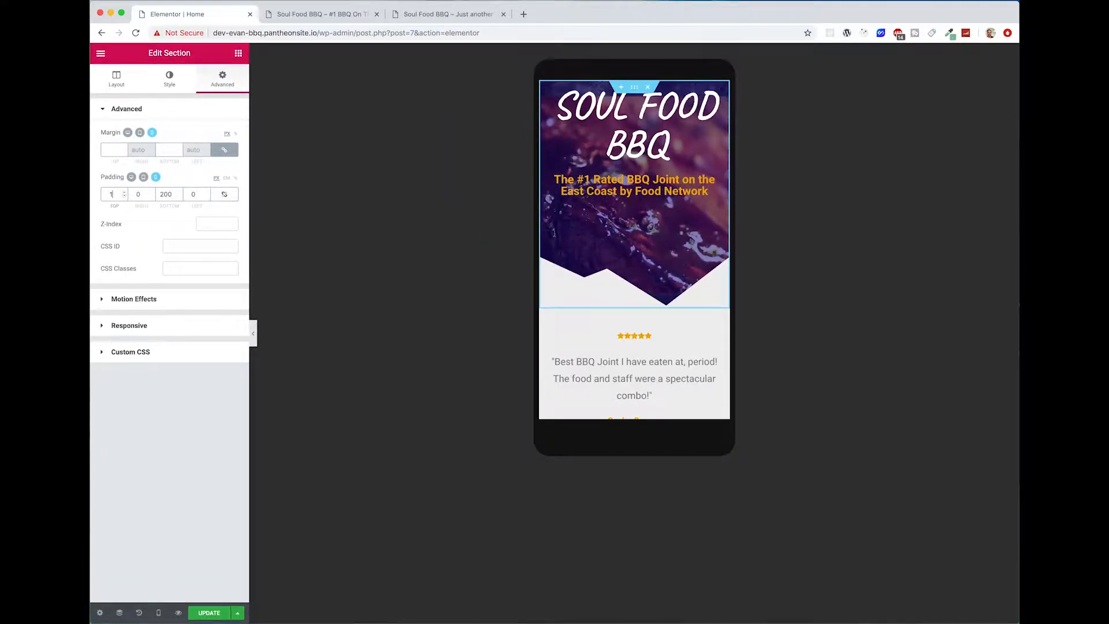
pyautogui.write('50')
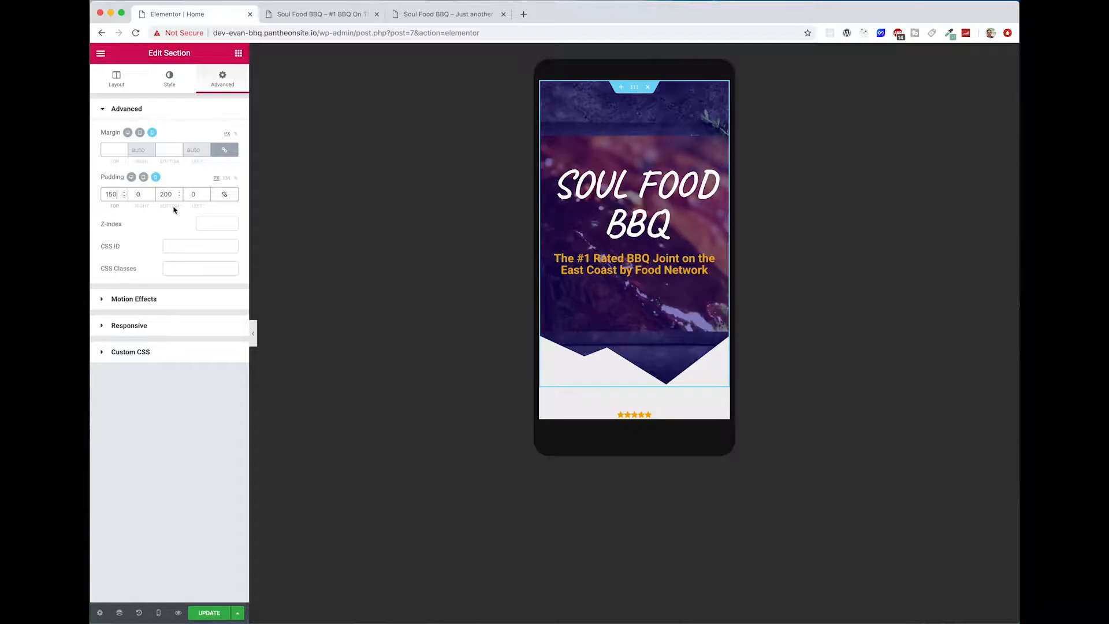
# Step: Examine the hero's spacing and the stacked testimonials in the full mobile preview
pyautogui.click(253, 332)
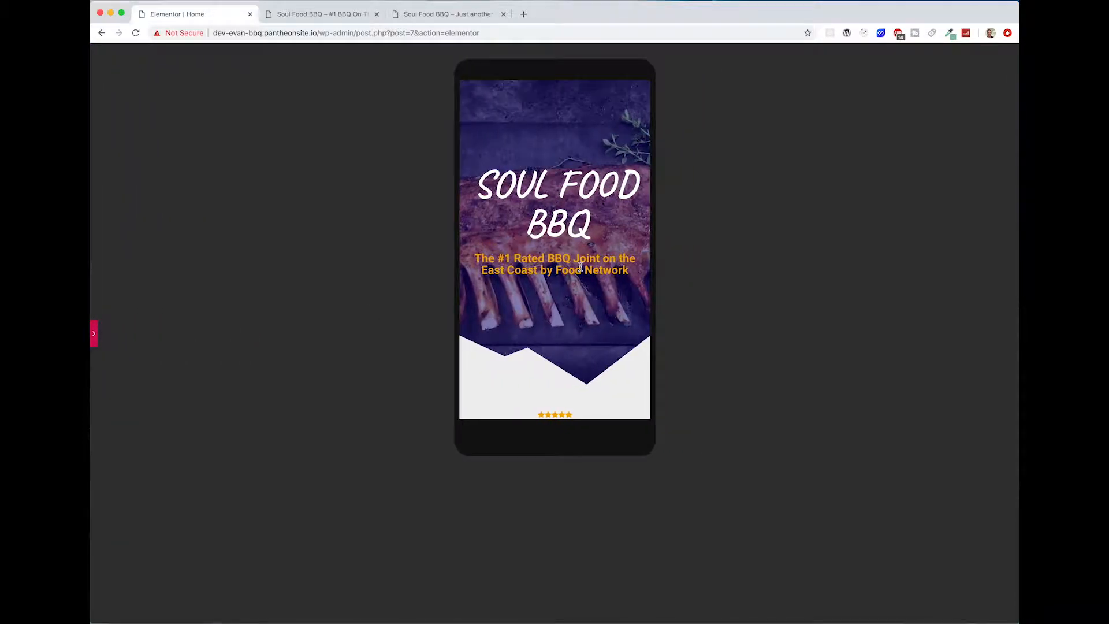
pyautogui.scroll(-2, 565, 343)
pyautogui.scroll(2, 569, 312)
pyautogui.scroll(-3, 565, 326)
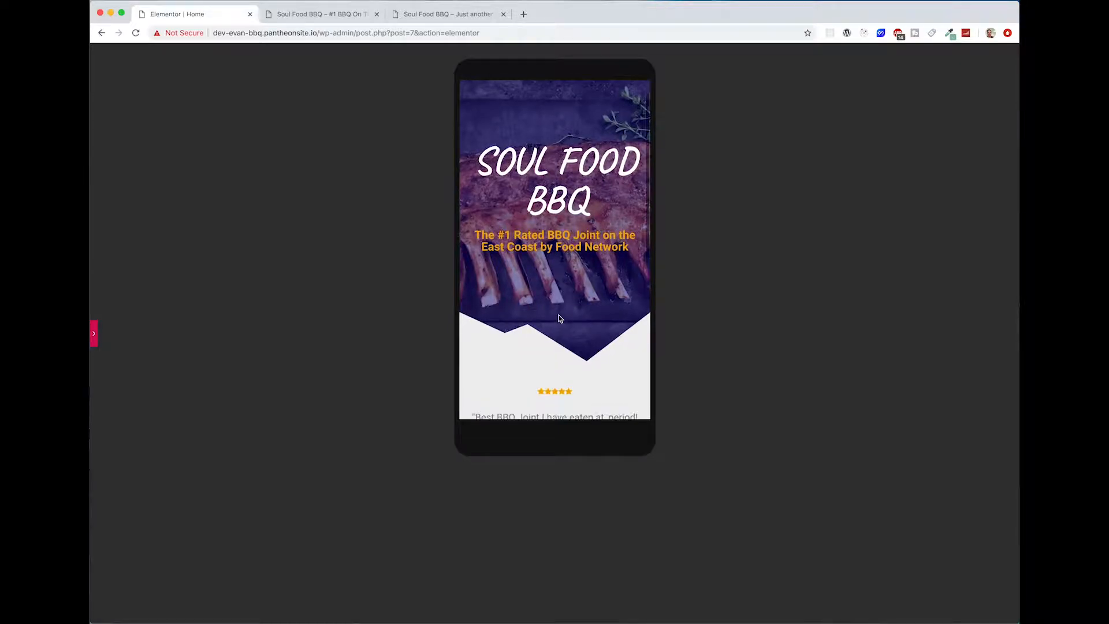
pyautogui.scroll(3, 522, 390)
pyautogui.scroll(-4, 532, 418)
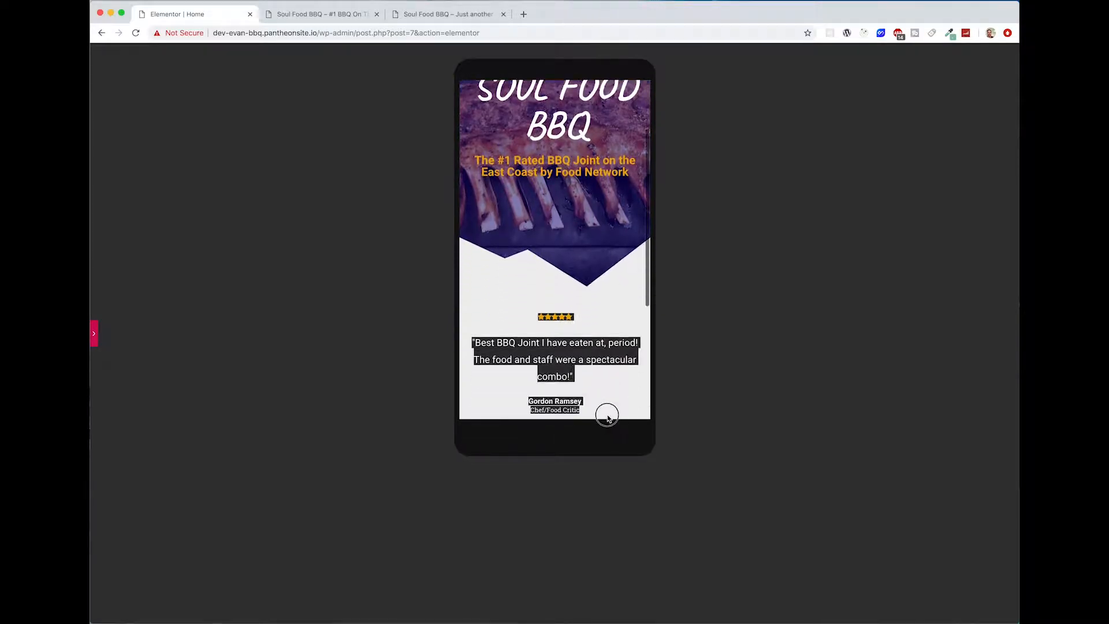
pyautogui.scroll(4, 552, 324)
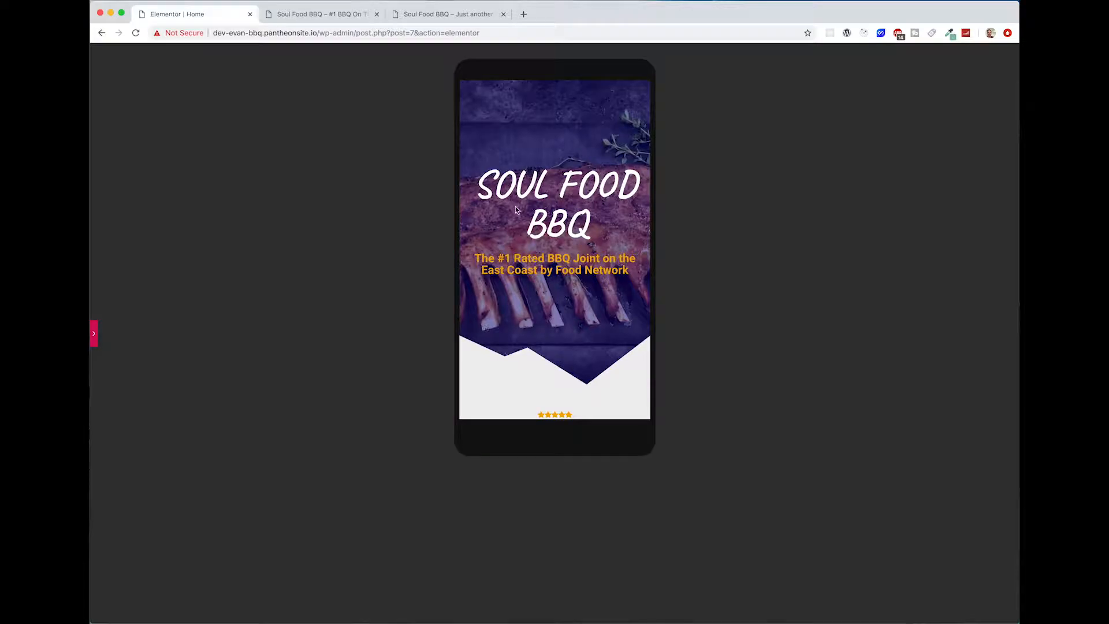
pyautogui.scroll(-5, 559, 329)
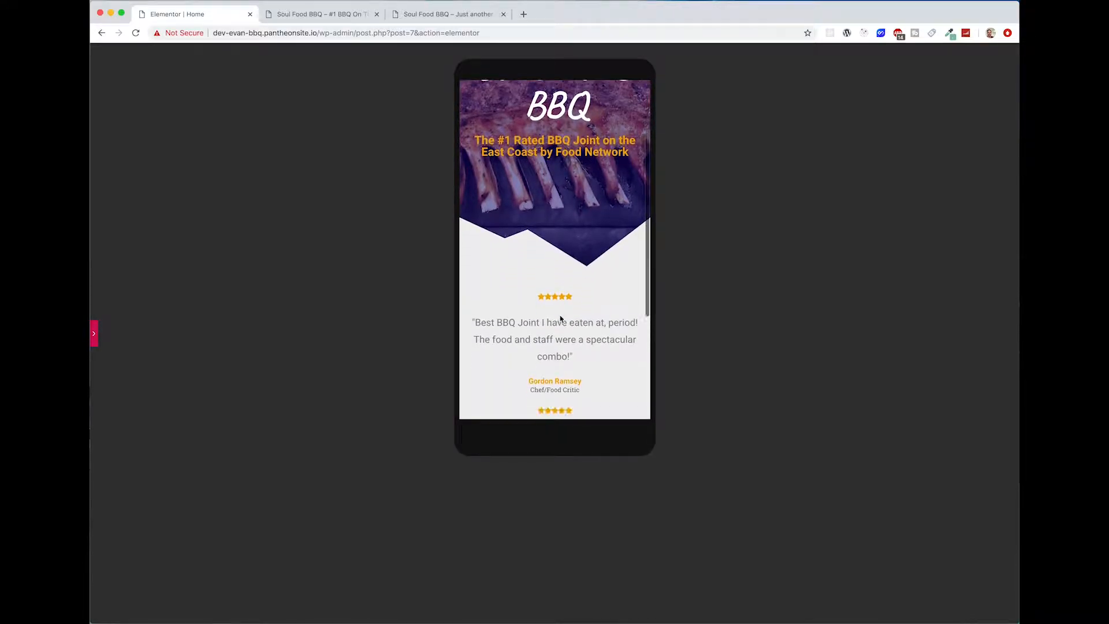
pyautogui.click(93, 340)
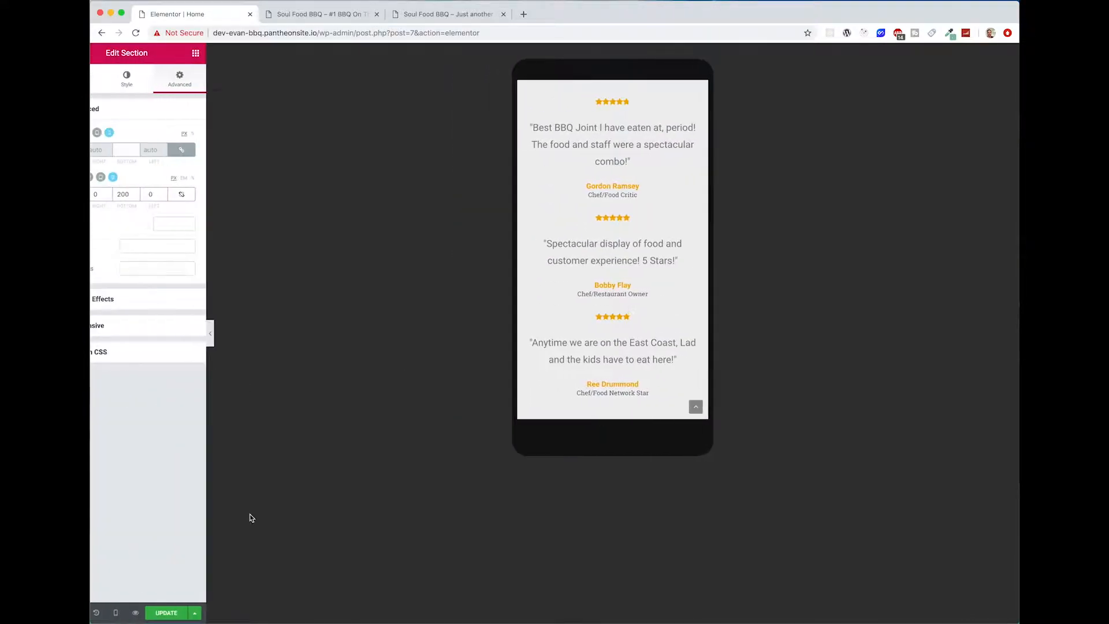
pyautogui.scroll(5, 651, 405)
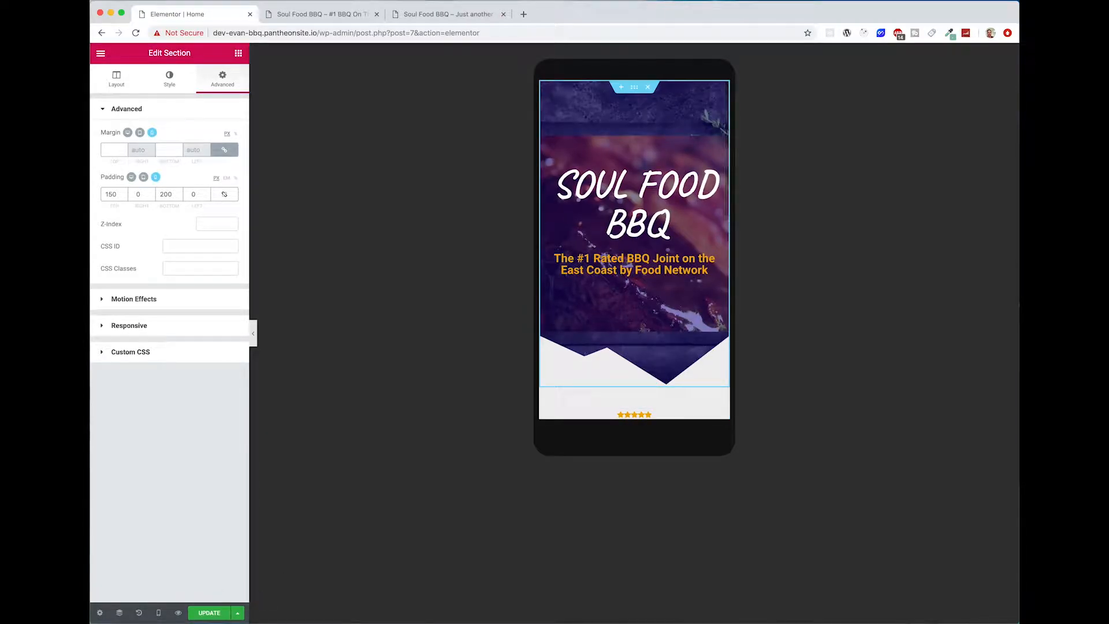
# Step: Update the page and switch the editor back to the Desktop preview
pyautogui.click(164, 611)
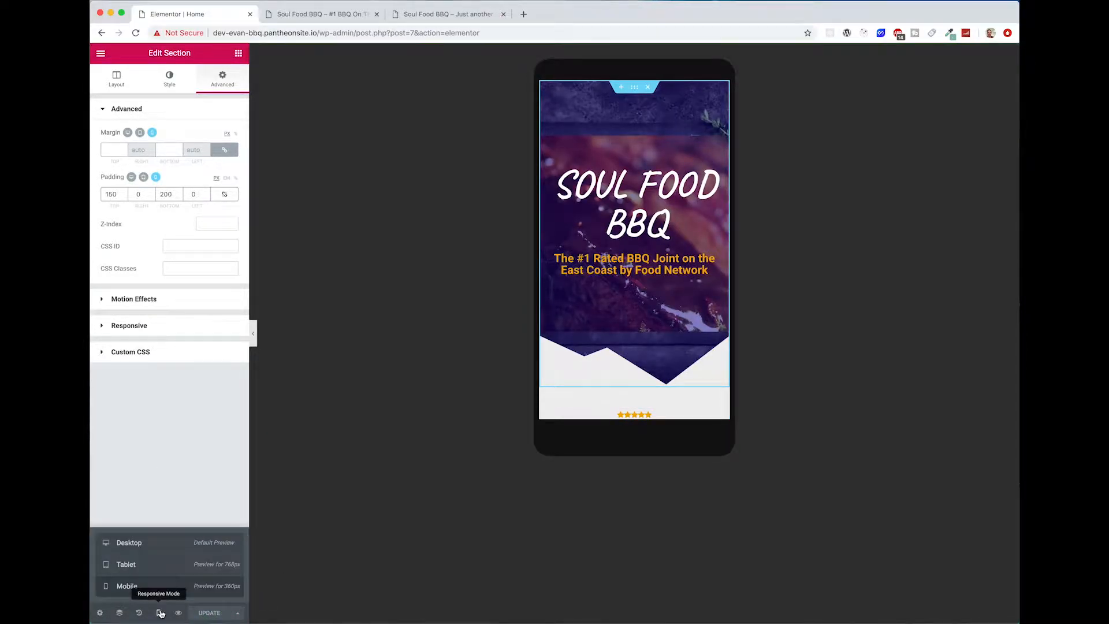
pyautogui.click(159, 546)
pyautogui.scroll(-5, 746, 372)
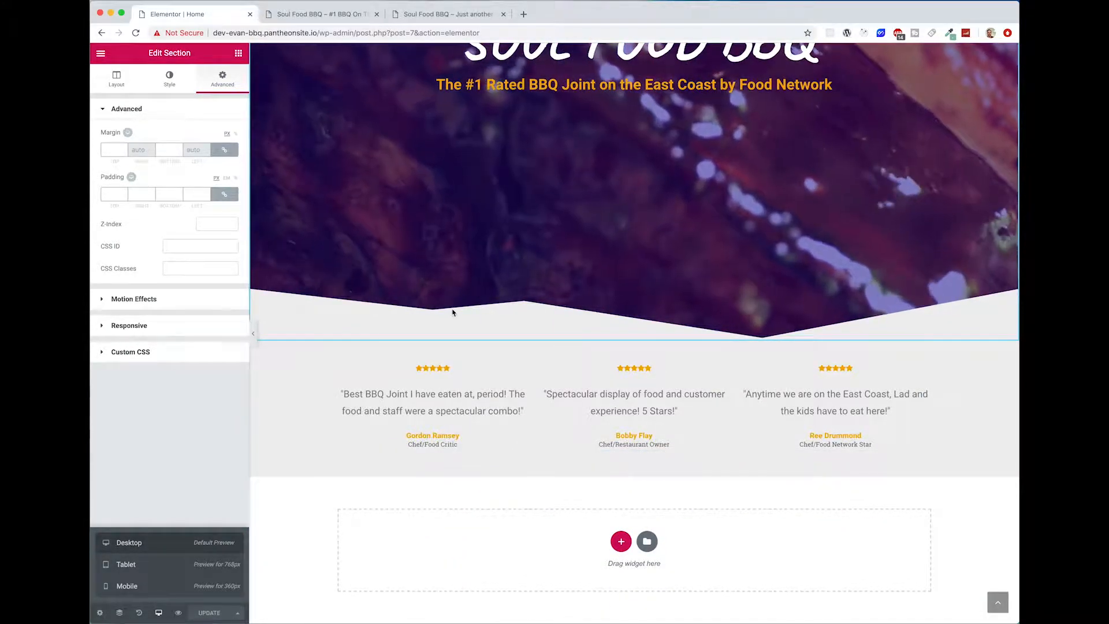
# Step: Add a single-column section below the testimonials and stretch it to the full page width
pyautogui.click(561, 522)
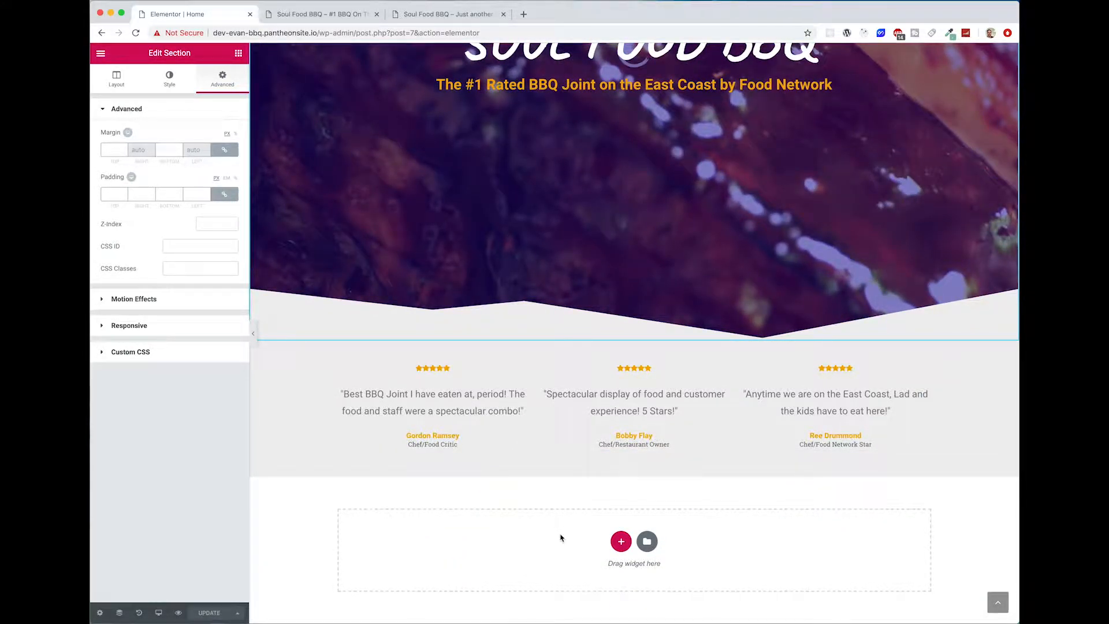
pyautogui.click(619, 543)
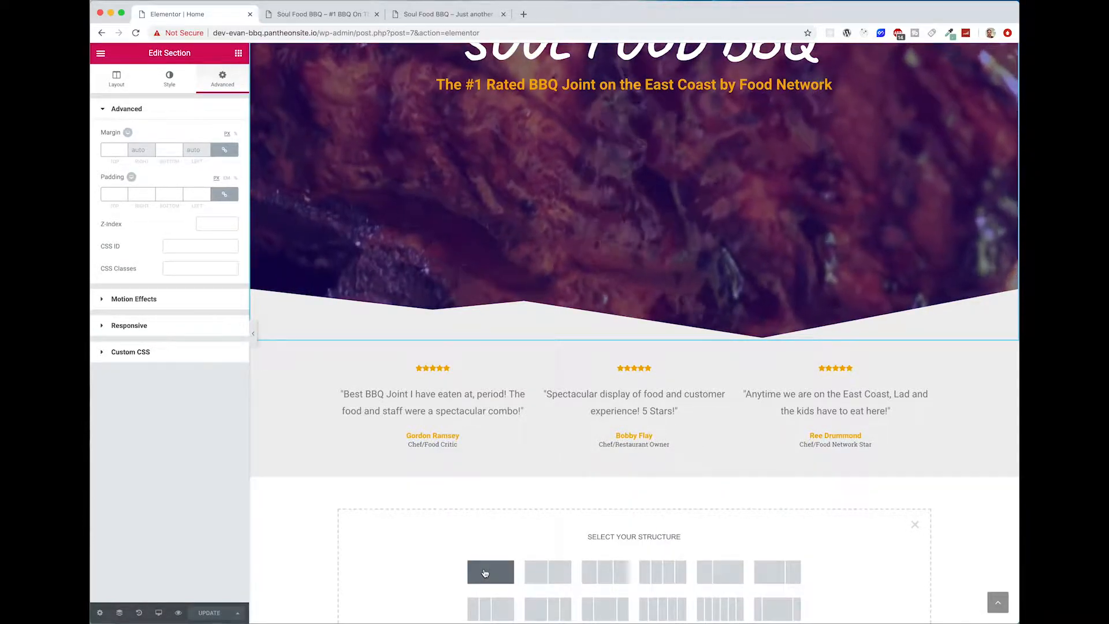
pyautogui.click(485, 573)
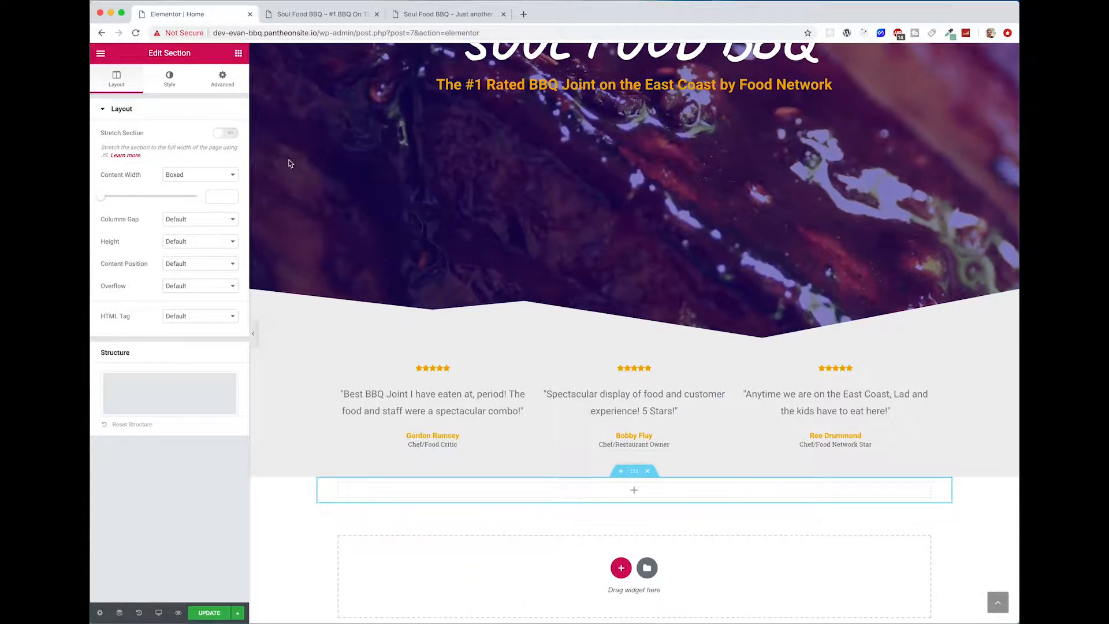
pyautogui.click(222, 134)
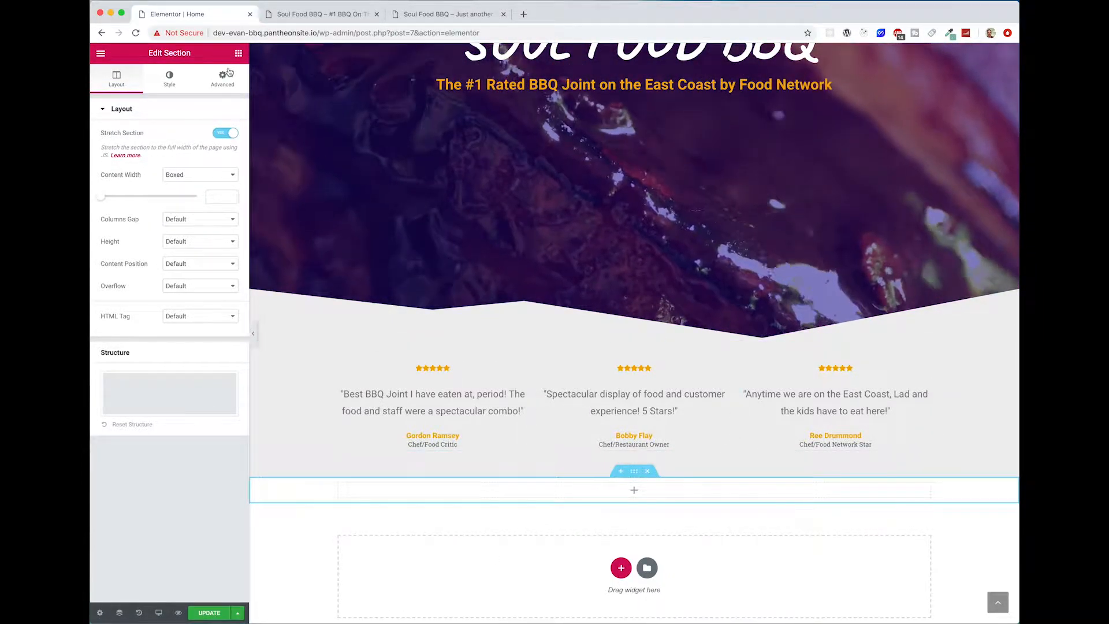
# Step: Give the new section below the testimonials a classic background with the colour #333333
pyautogui.click(169, 80)
pyautogui.click(175, 158)
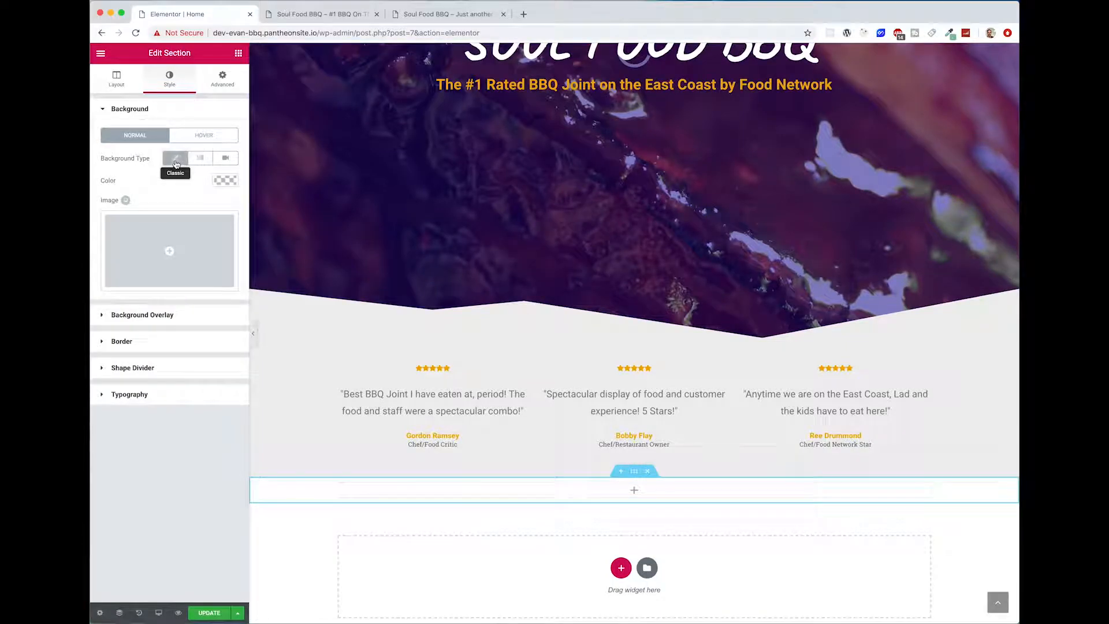
pyautogui.click(222, 180)
pyautogui.click(122, 181)
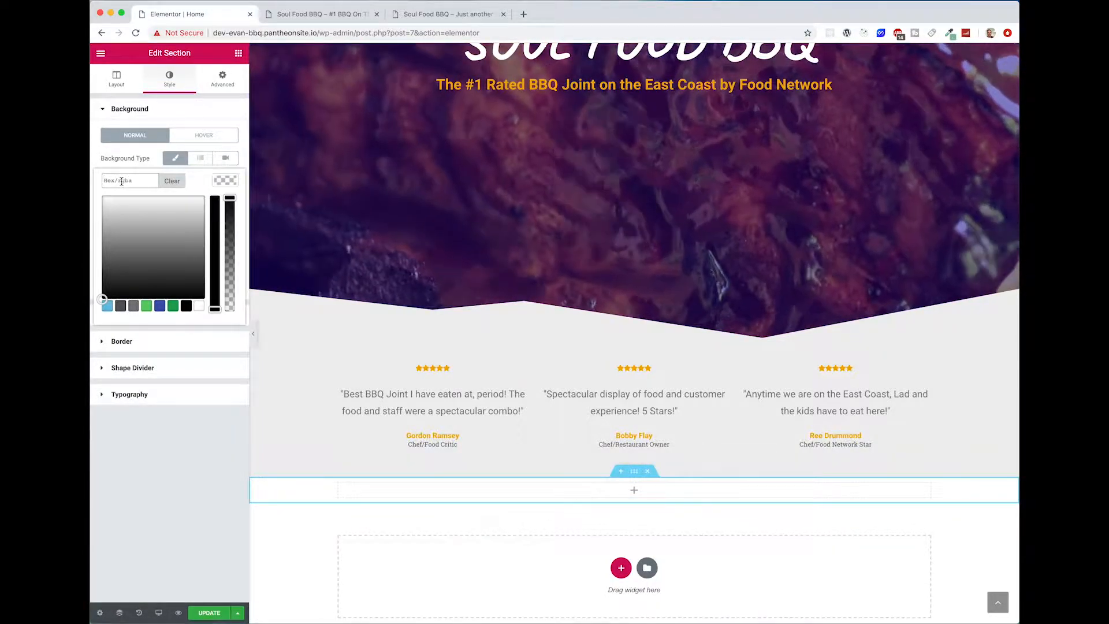
pyautogui.write('#eeeeee')
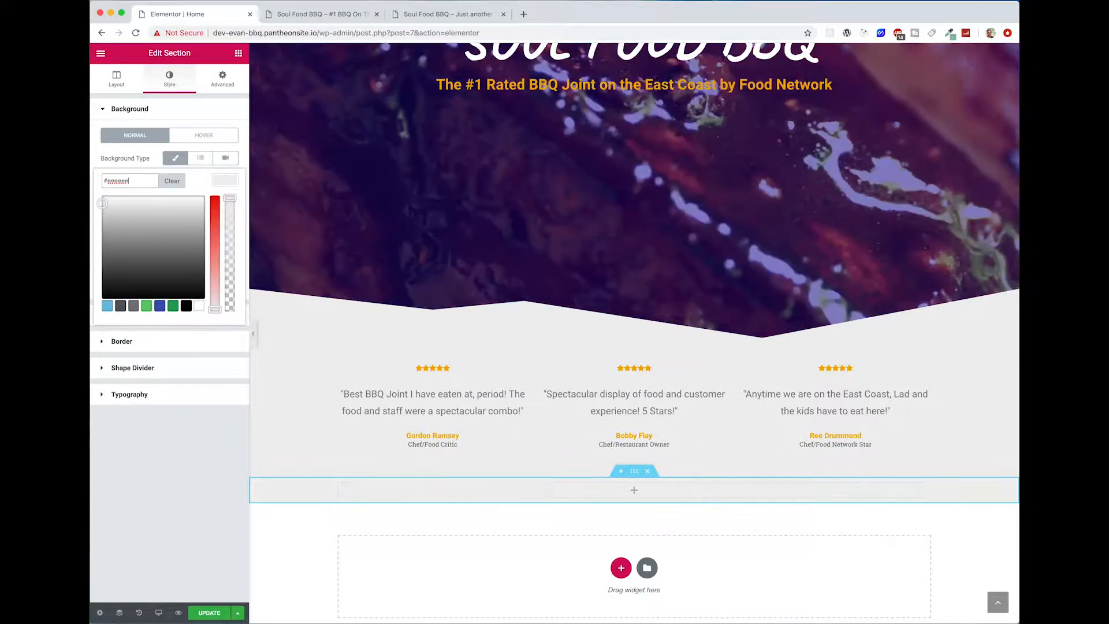
pyautogui.press('BackSpace')
pyautogui.press('BackSpace')
pyautogui.press('BackSpace')
pyautogui.press('BackSpace')
pyautogui.press('BackSpace')
pyautogui.press('BackSpace')
pyautogui.write('333333')
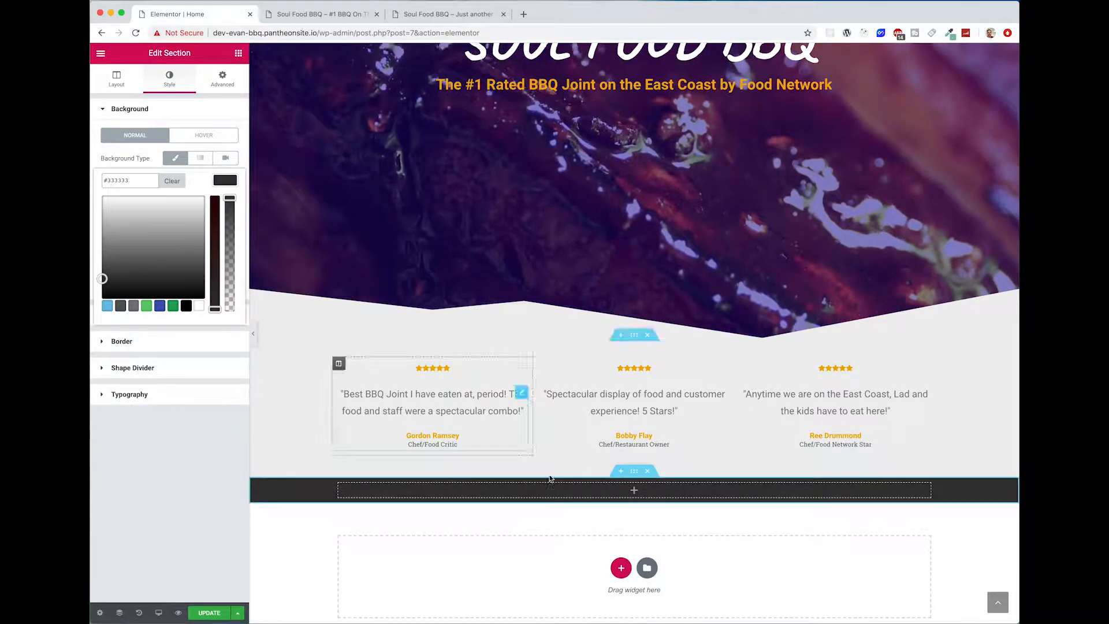
# Step: Add a Heading widget to the dark section and set its title to "Menu"
pyautogui.scroll(-1, 427, 572)
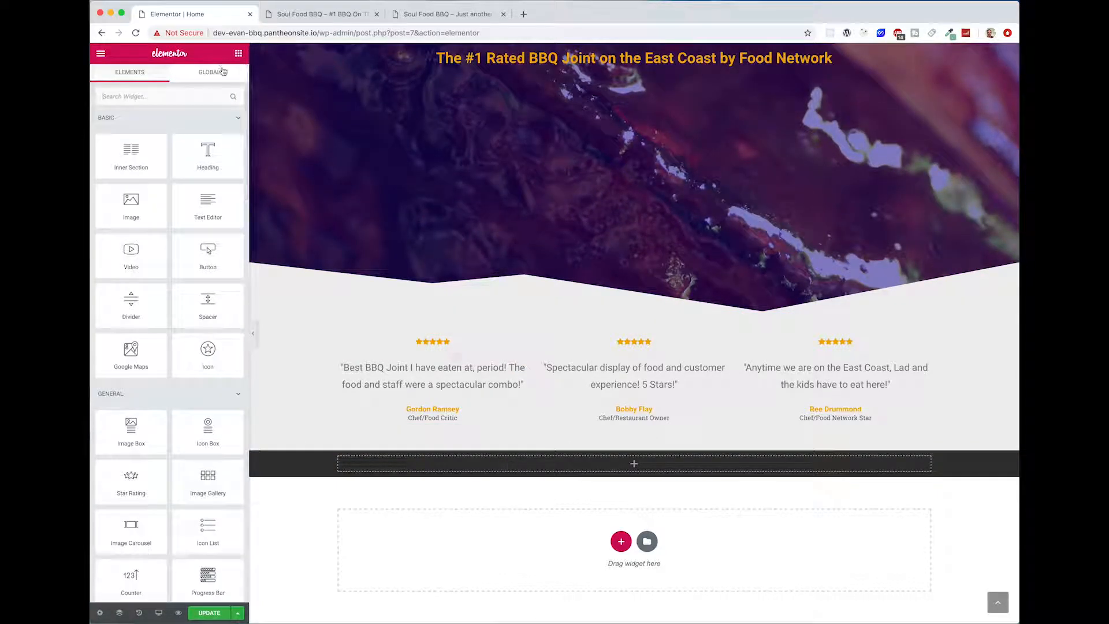
pyautogui.moveTo(208, 155); pyautogui.dragTo(622, 469)
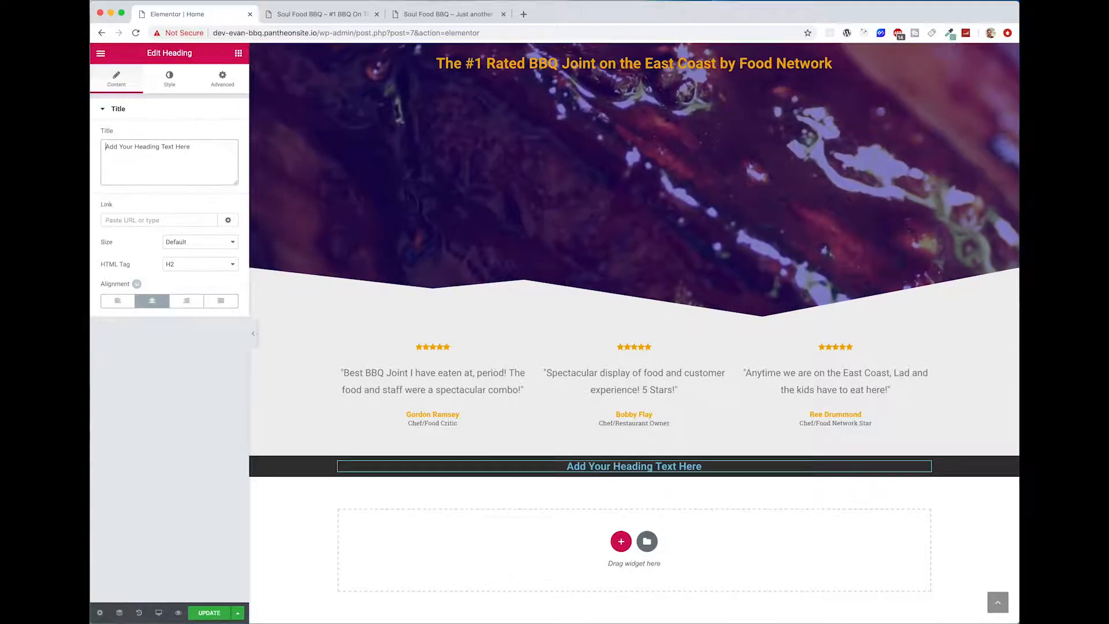
pyautogui.tripleClick(187, 165)
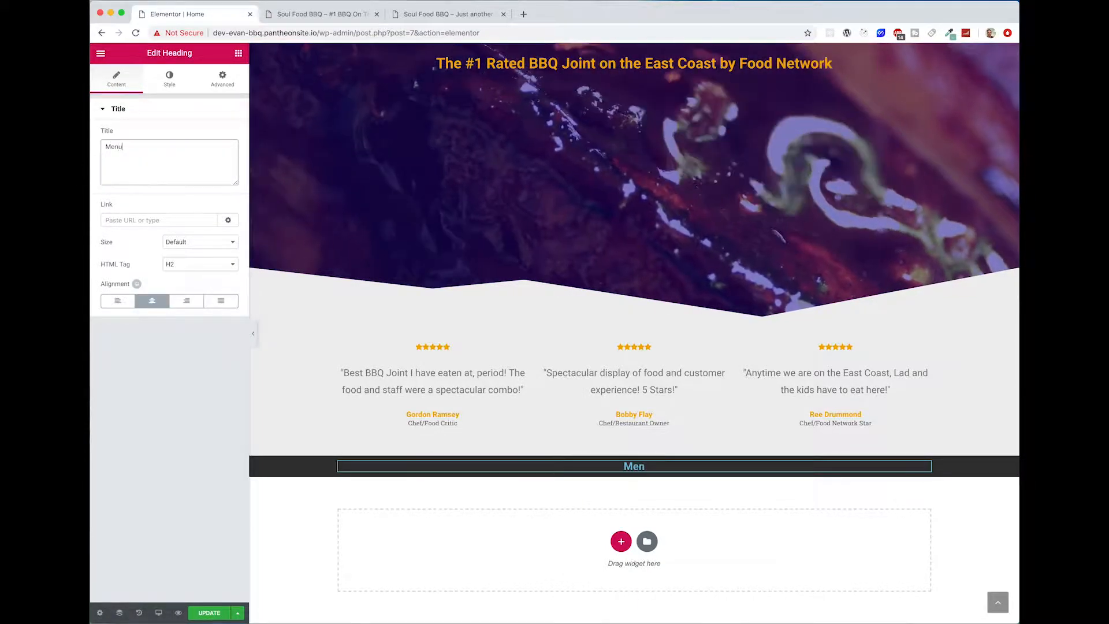
# Step: Set the Menu heading's text colour to #f4ab00
pyautogui.click(167, 78)
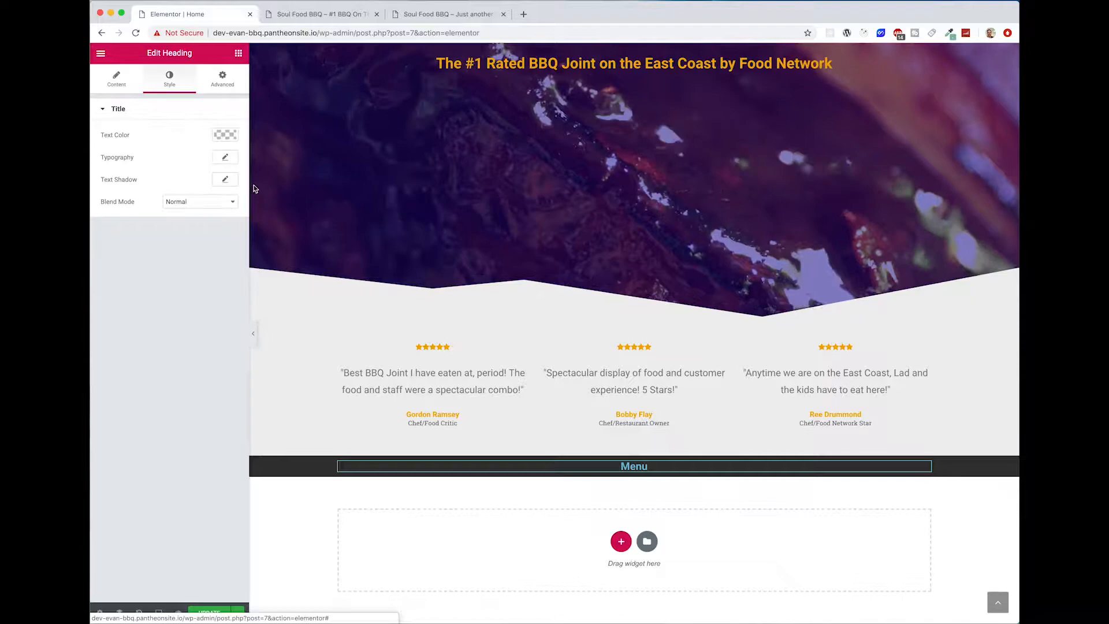
pyautogui.click(226, 131)
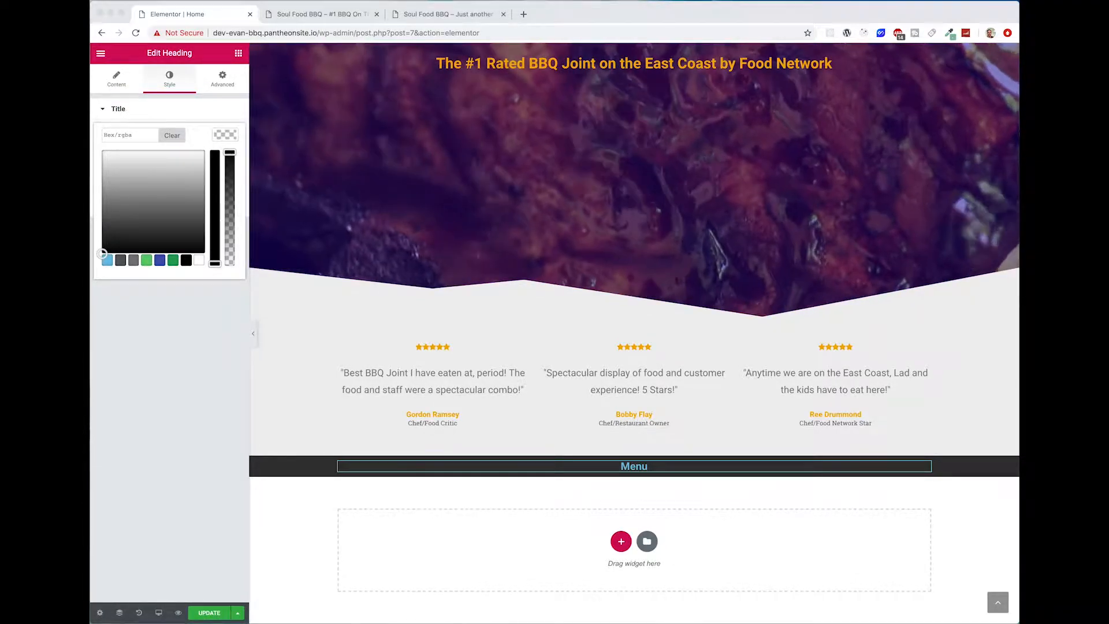
pyautogui.click(127, 137)
pyautogui.write('#f4ab00')
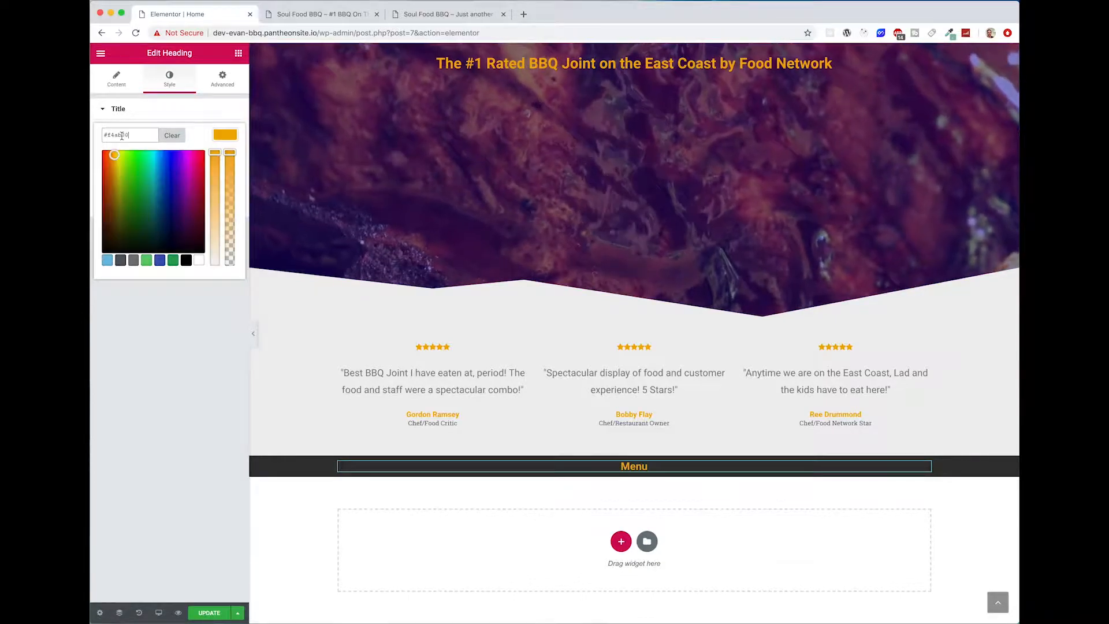
pyautogui.click(215, 138)
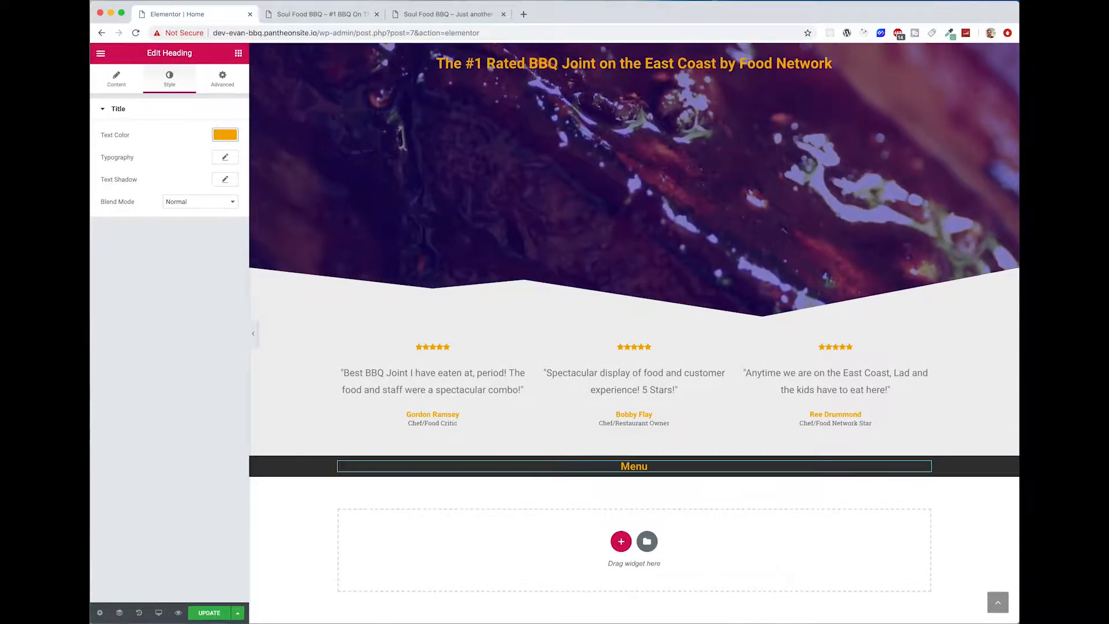
# Step: Set the Menu heading's font family to Caveat
pyautogui.click(223, 159)
pyautogui.click(206, 190)
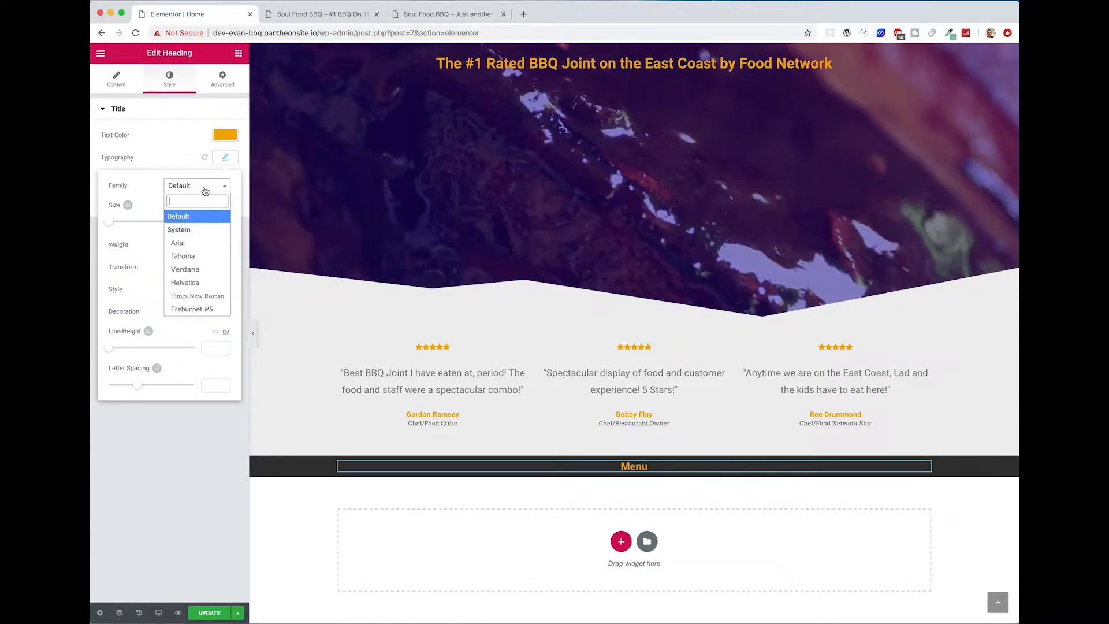
pyautogui.write('cav')
pyautogui.press('Return')
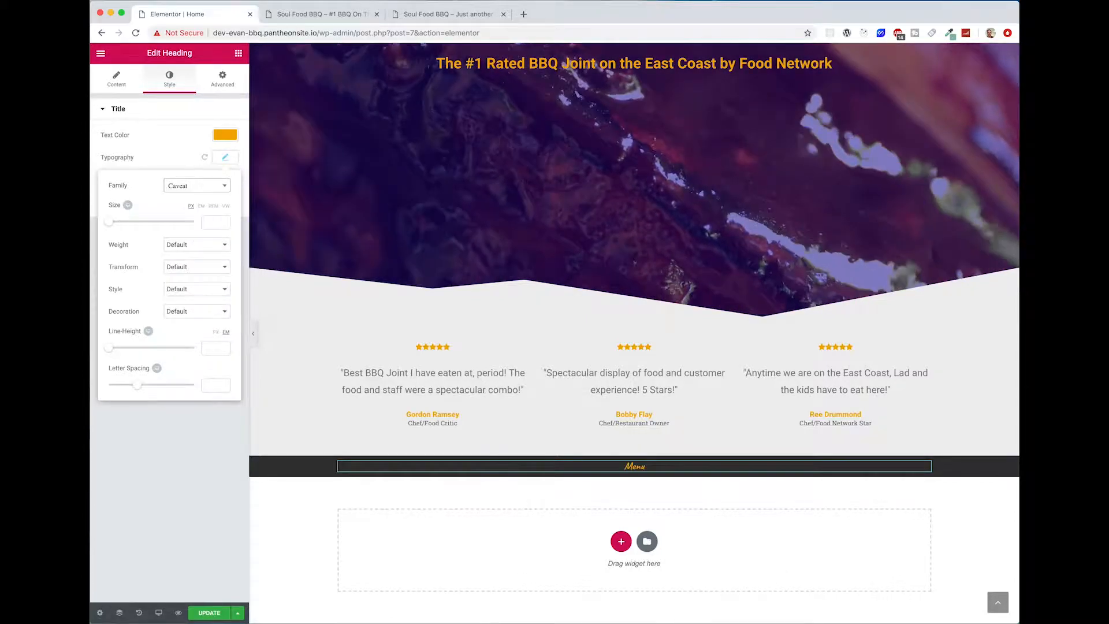
# Step: Transform the Menu heading to uppercase and set its font size to about 100 px
pyautogui.moveTo(114, 226); pyautogui.dragTo(160, 223)
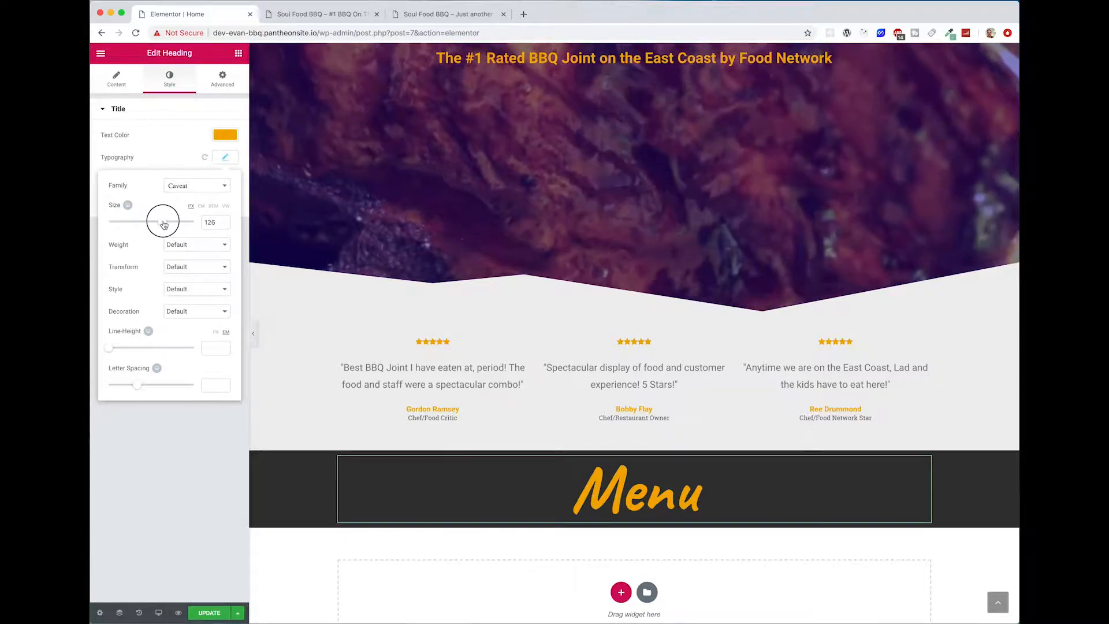
pyautogui.click(188, 267)
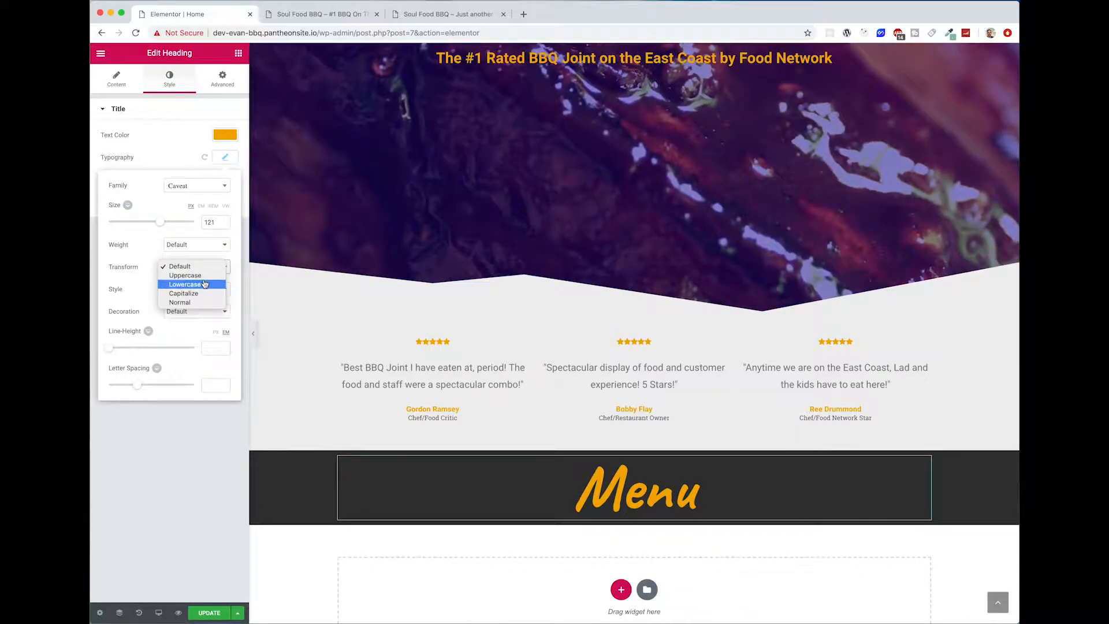
pyautogui.click(191, 276)
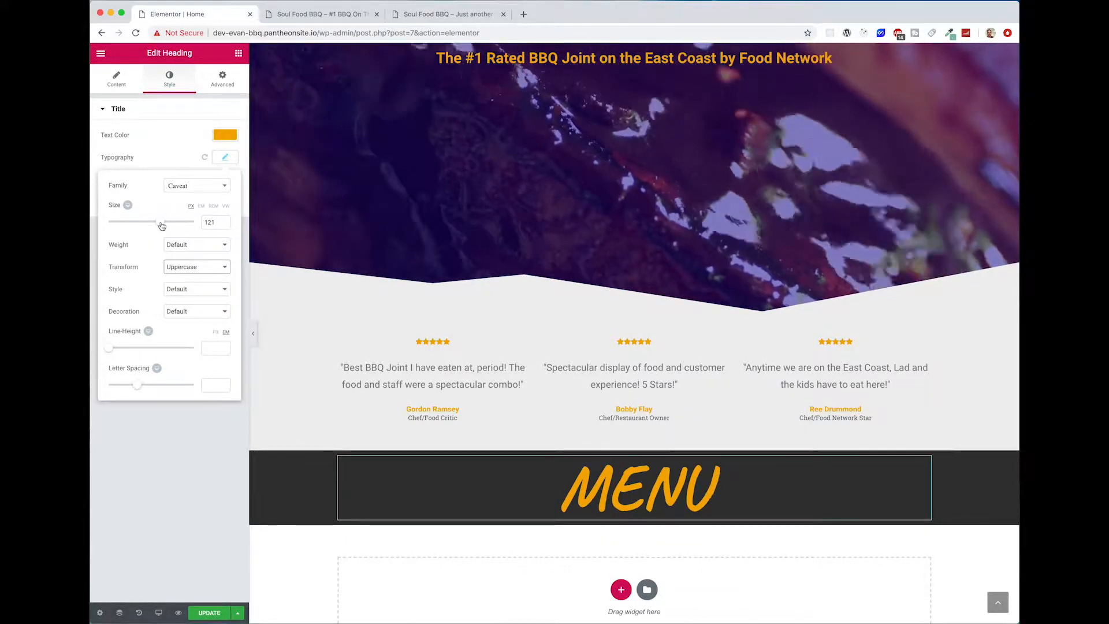
pyautogui.moveTo(162, 226); pyautogui.dragTo(153, 226)
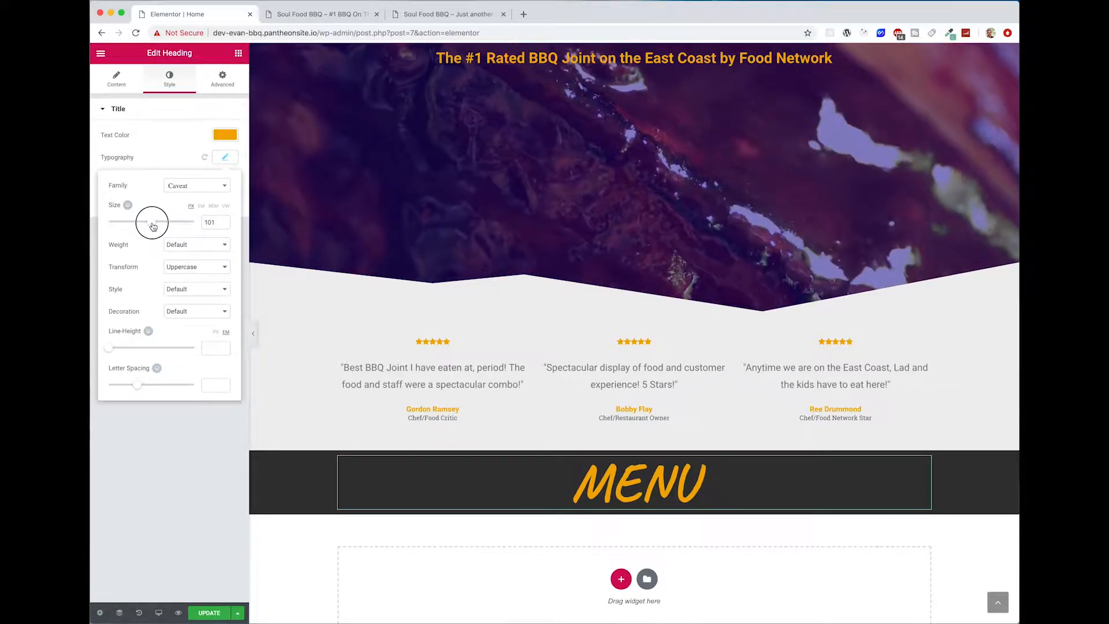
pyautogui.click(224, 225)
pyautogui.click(227, 156)
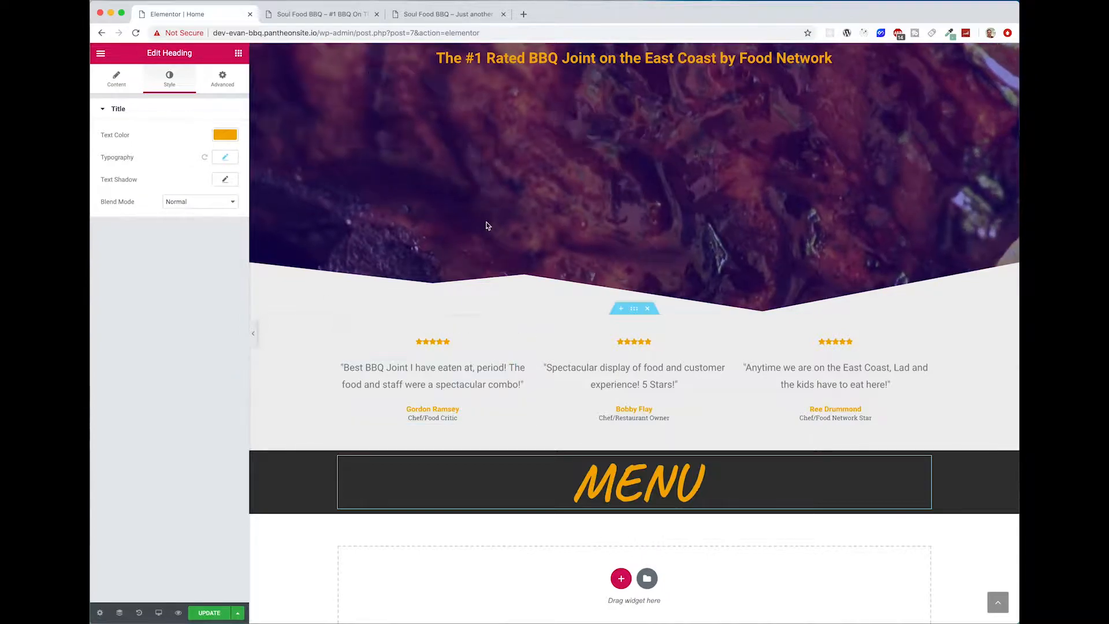
# Step: Check the Menu section on the reference site and add a centre-aligned Divider widget below the Menu heading
pyautogui.click(416, 16)
pyautogui.scroll(-3, 557, 366)
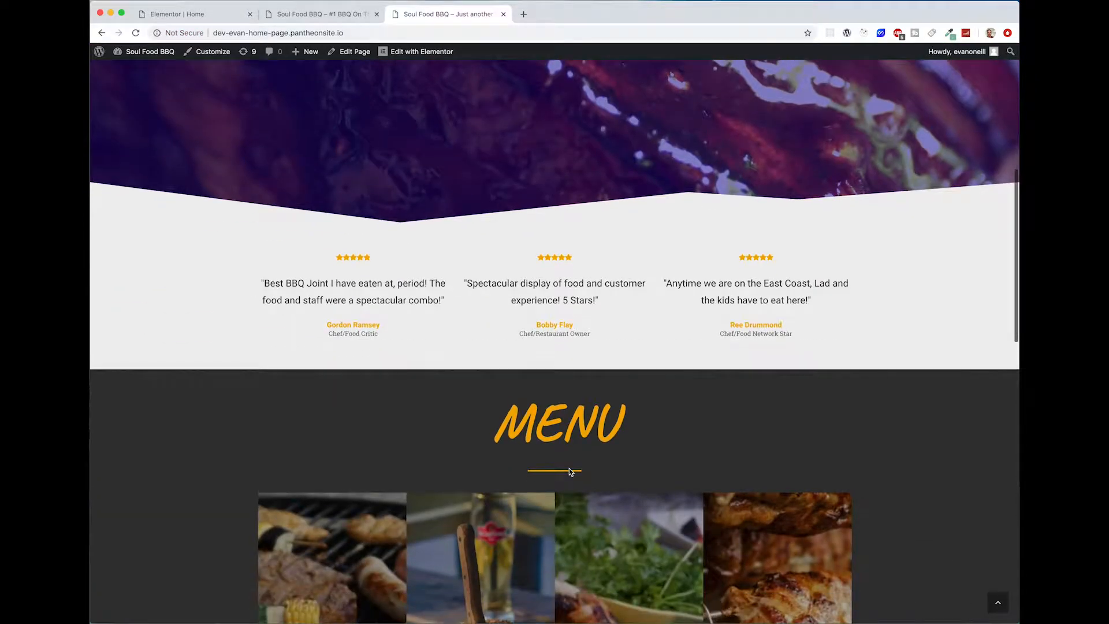
pyautogui.click(222, 15)
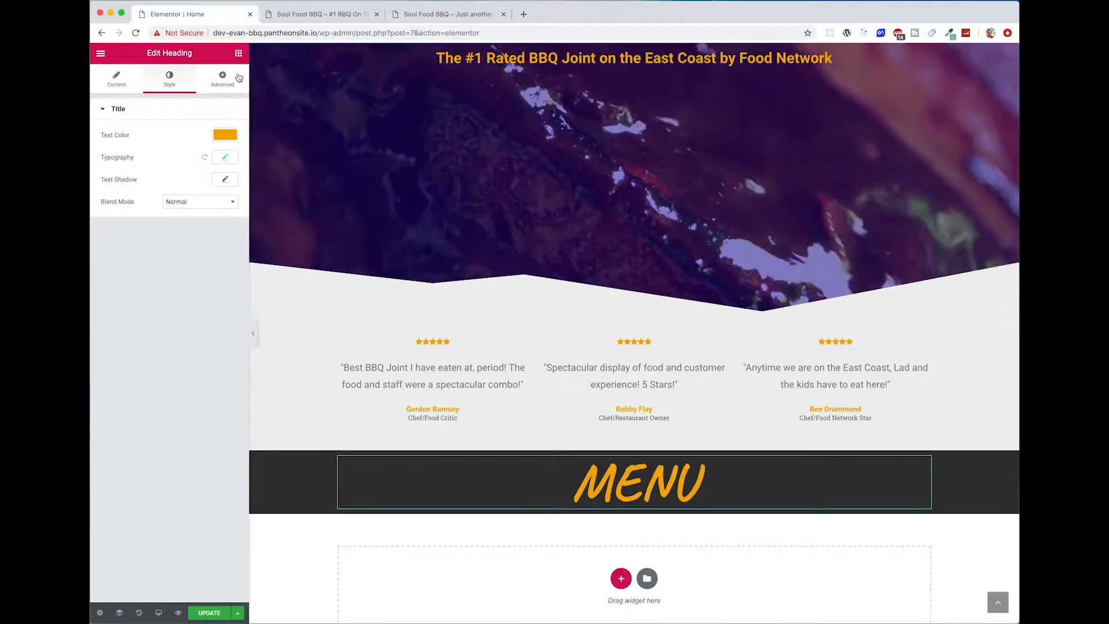
pyautogui.click(239, 53)
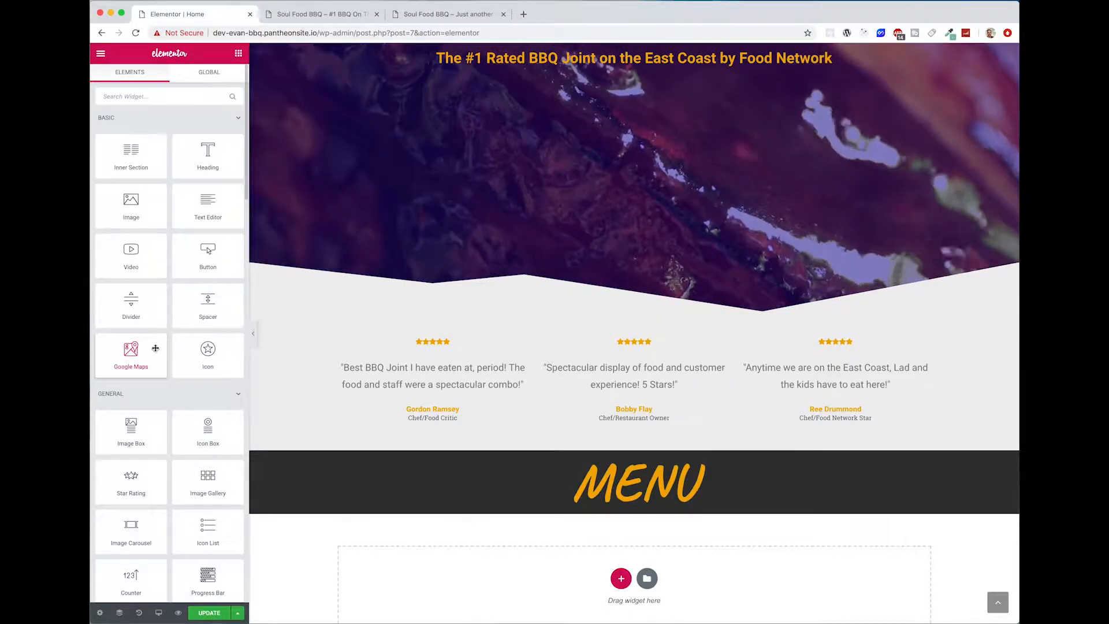
pyautogui.moveTo(222, 340); pyautogui.dragTo(638, 511)
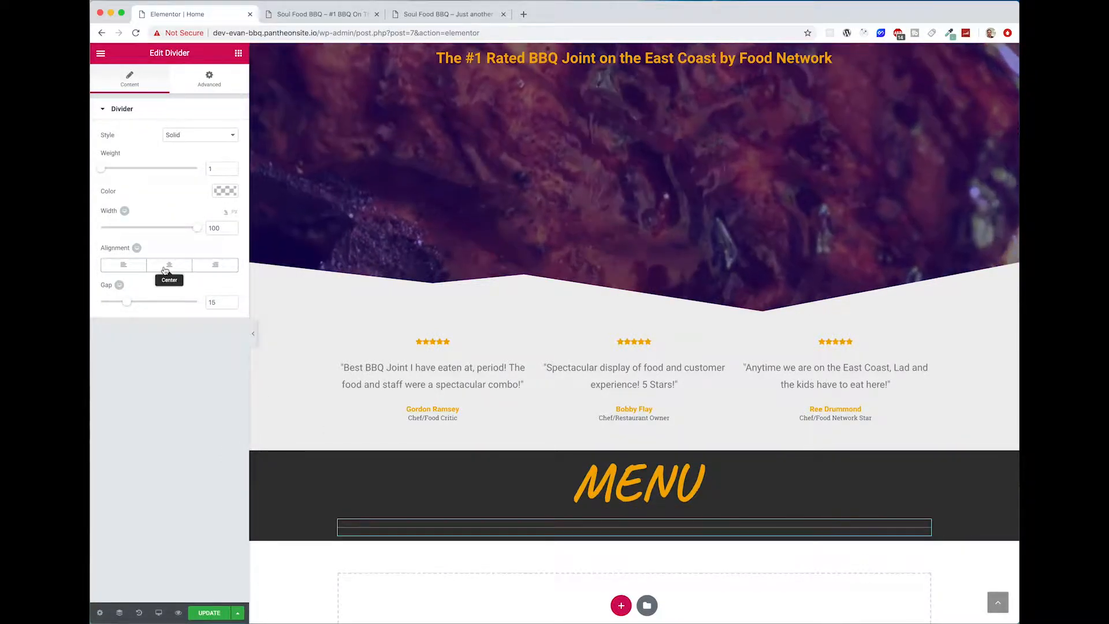
pyautogui.click(165, 270)
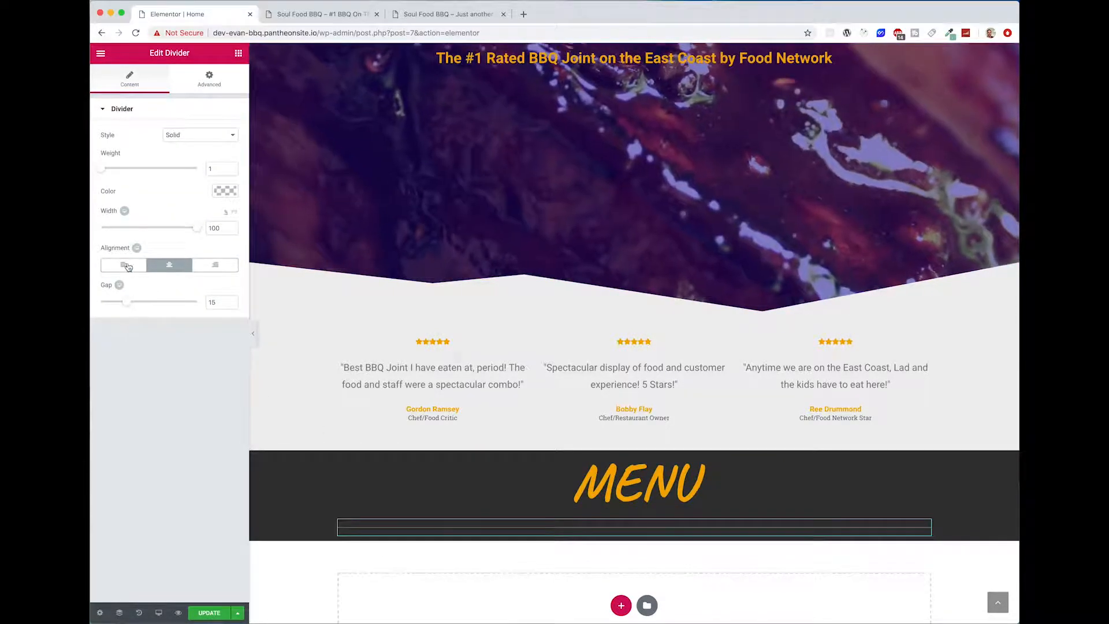
# Step: Style the divider with a width of 10%, a weight of 4 and the colour #f4ab00
pyautogui.moveTo(199, 234); pyautogui.dragTo(149, 244)
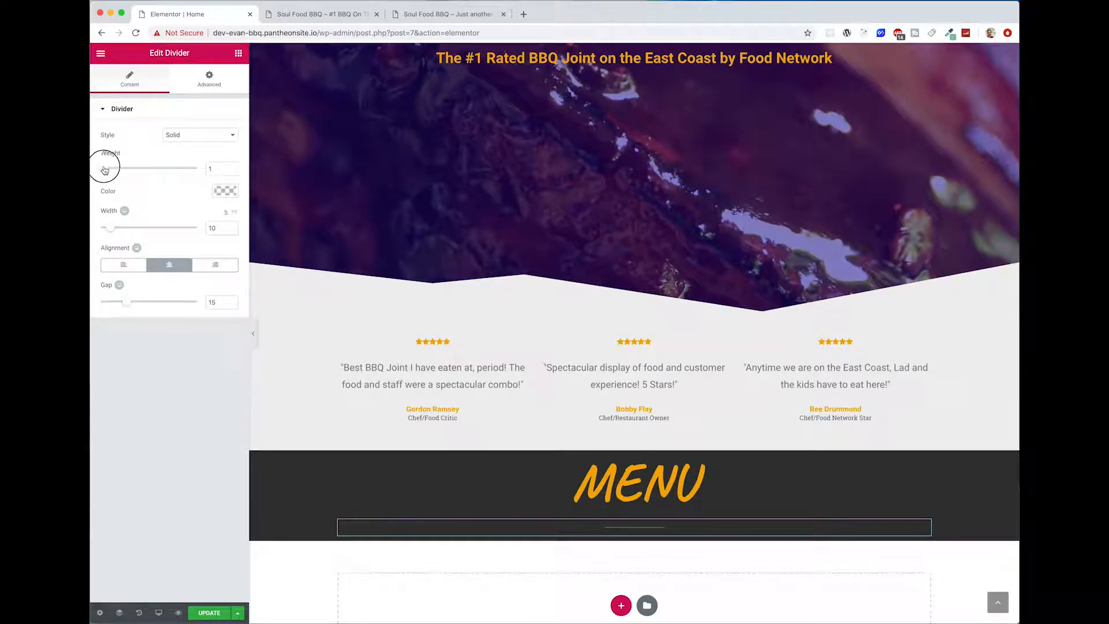
pyautogui.moveTo(104, 170); pyautogui.dragTo(131, 171)
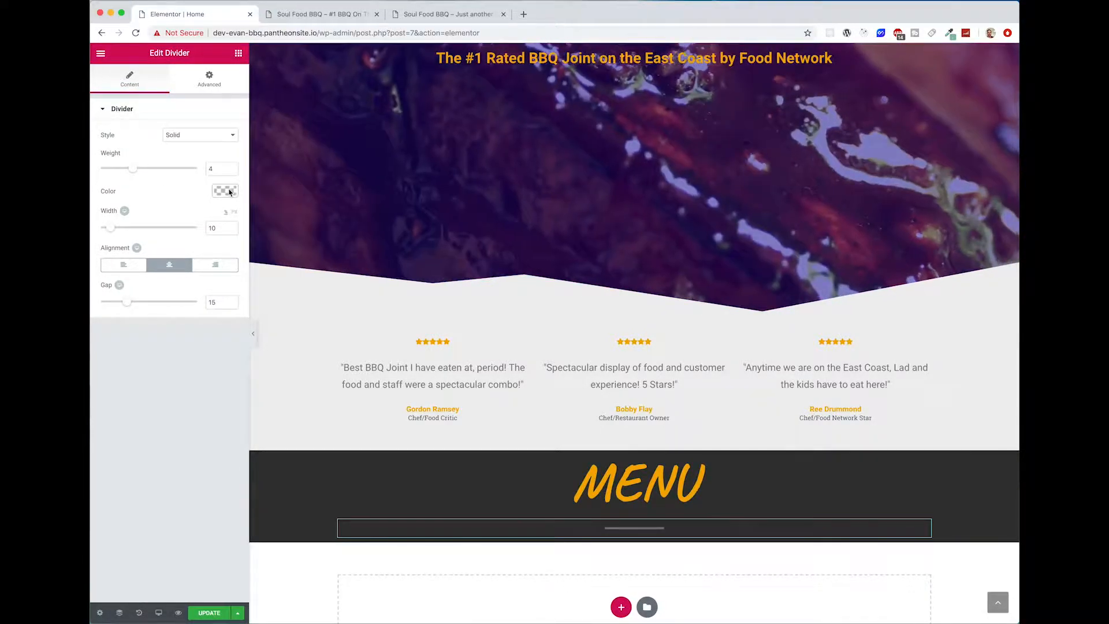
pyautogui.click(225, 191)
pyautogui.write('#f4ab00')
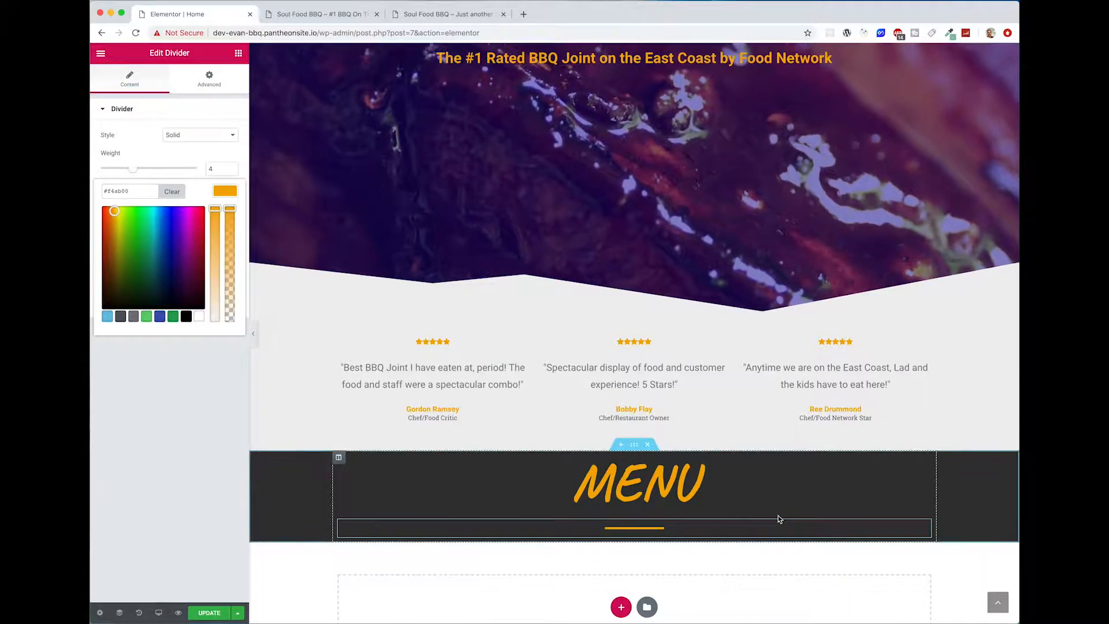
# Step: Set the Menu section's top padding to 30 px
pyautogui.click(635, 446)
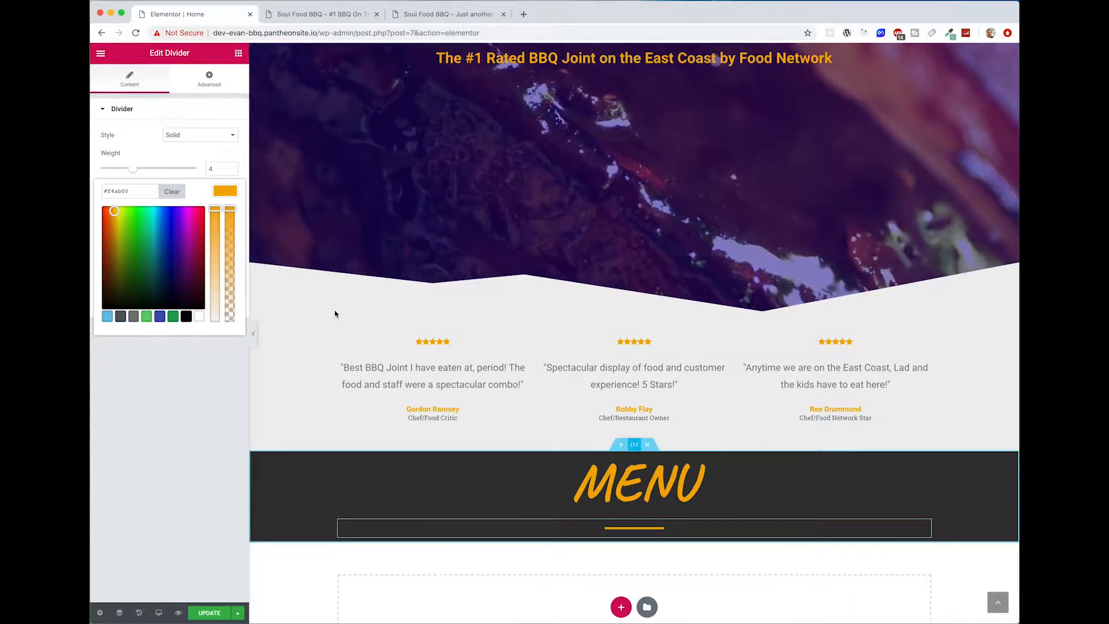
pyautogui.click(223, 79)
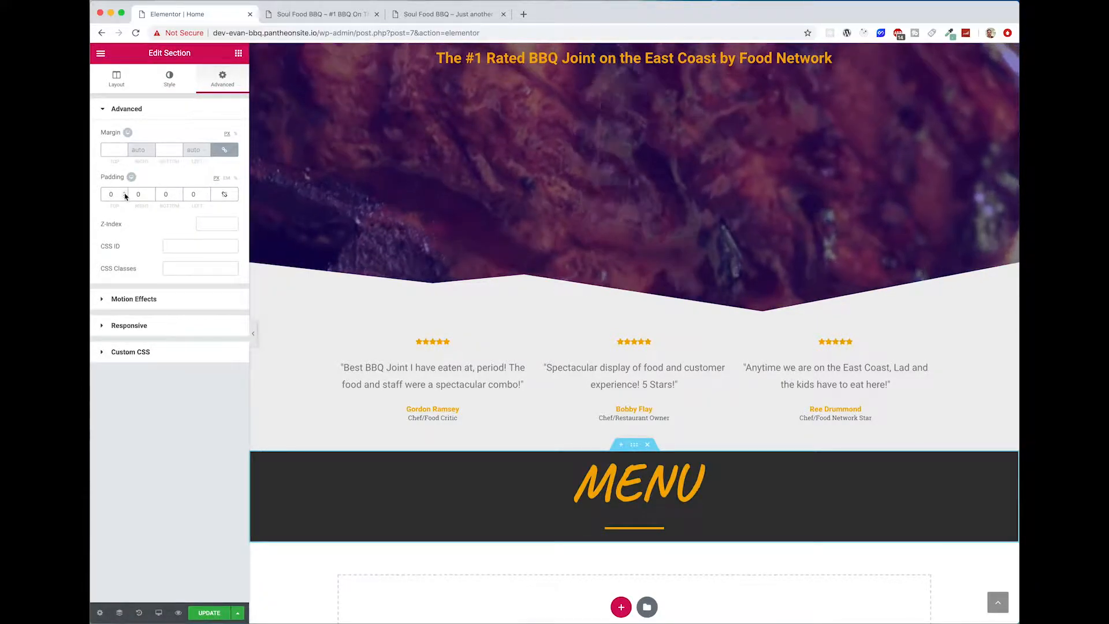
pyautogui.click(125, 194)
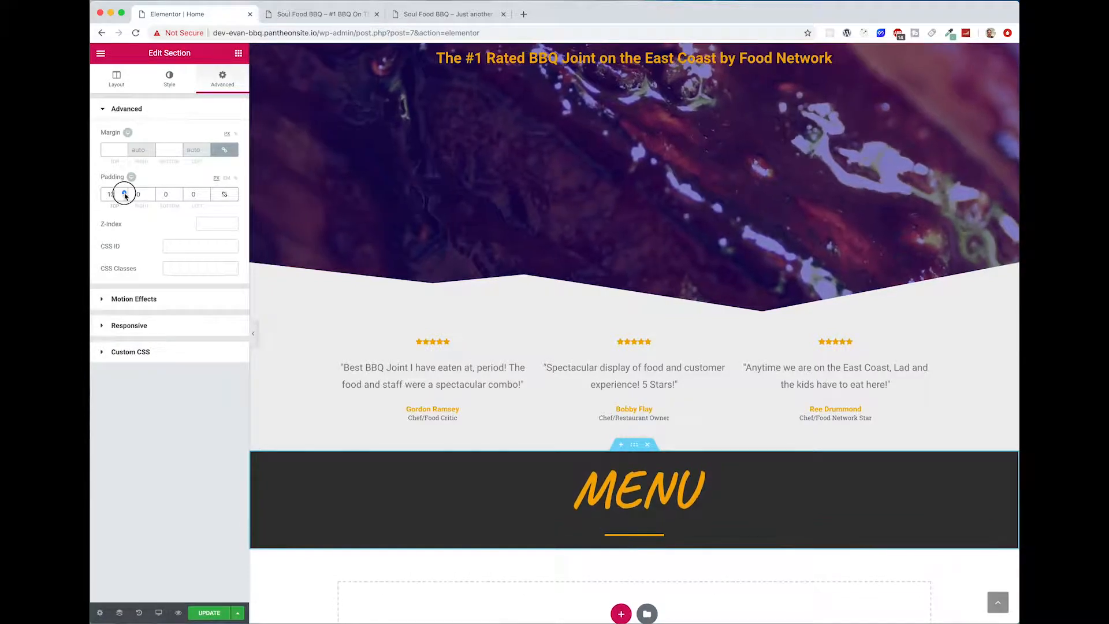
pyautogui.moveTo(124, 194); pyautogui.dragTo(125, 194)
pyautogui.scroll(-1, 875, 470)
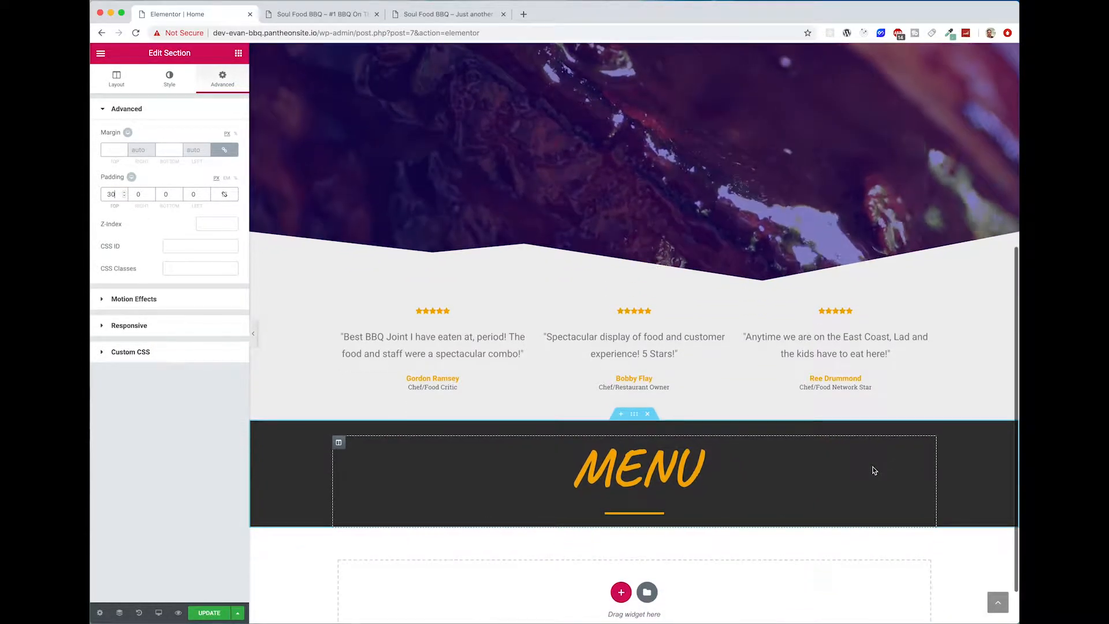
pyautogui.scroll(-2, 875, 470)
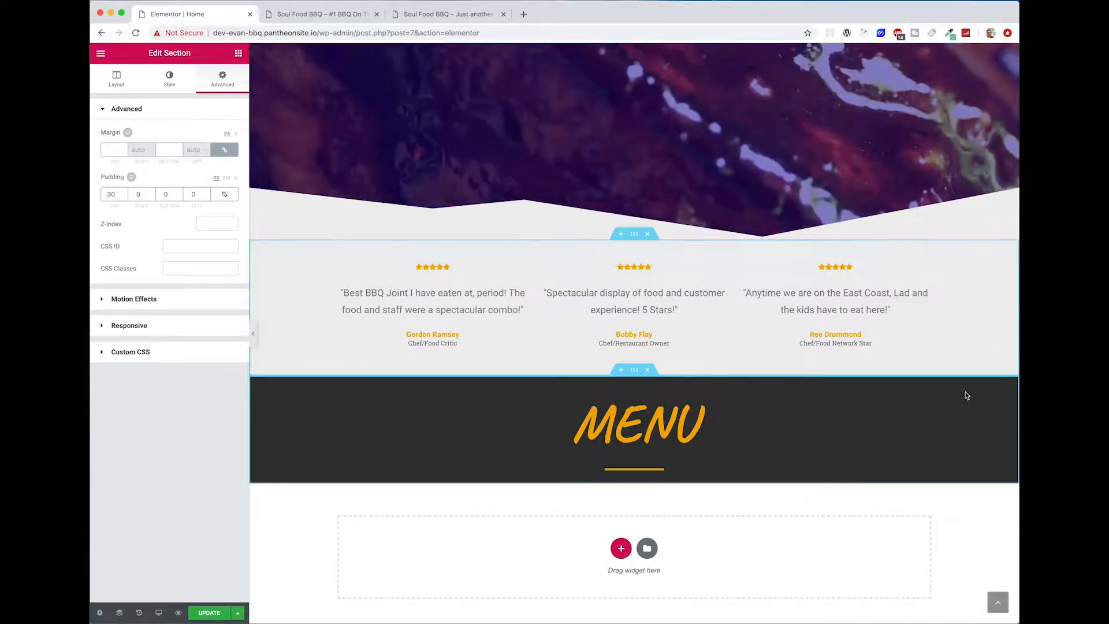
pyautogui.click(1008, 570)
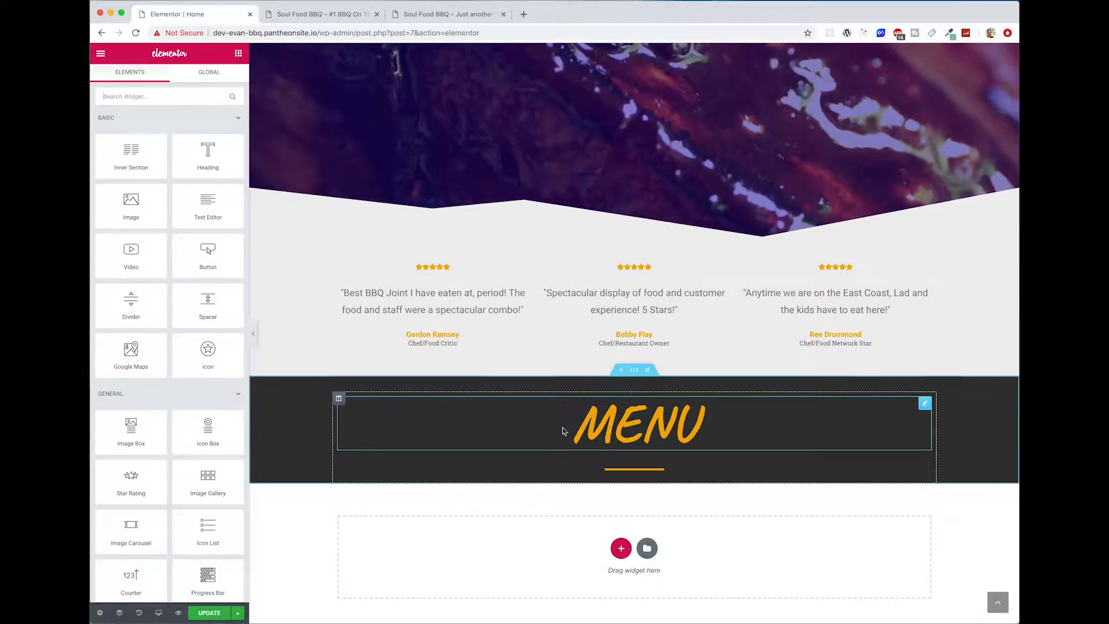
# Step: Check the reference site's menu images and add an EA Image Accordion widget below the divider in the Menu section
pyautogui.scroll(-1, 618, 408)
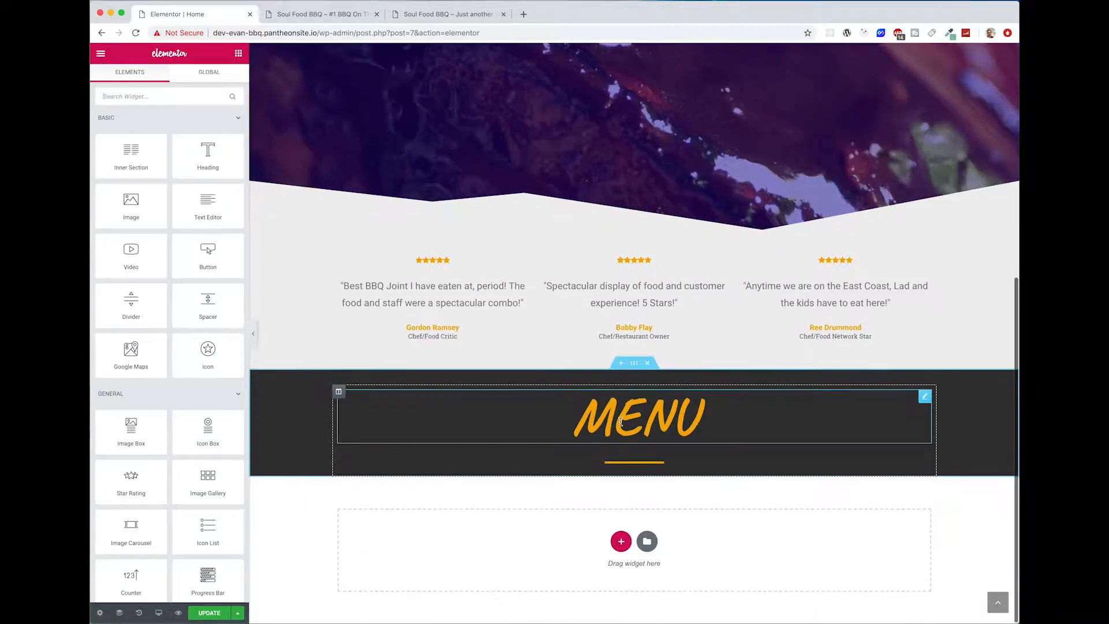
pyautogui.click(355, 23)
pyautogui.click(445, 14)
pyautogui.scroll(-5, 627, 279)
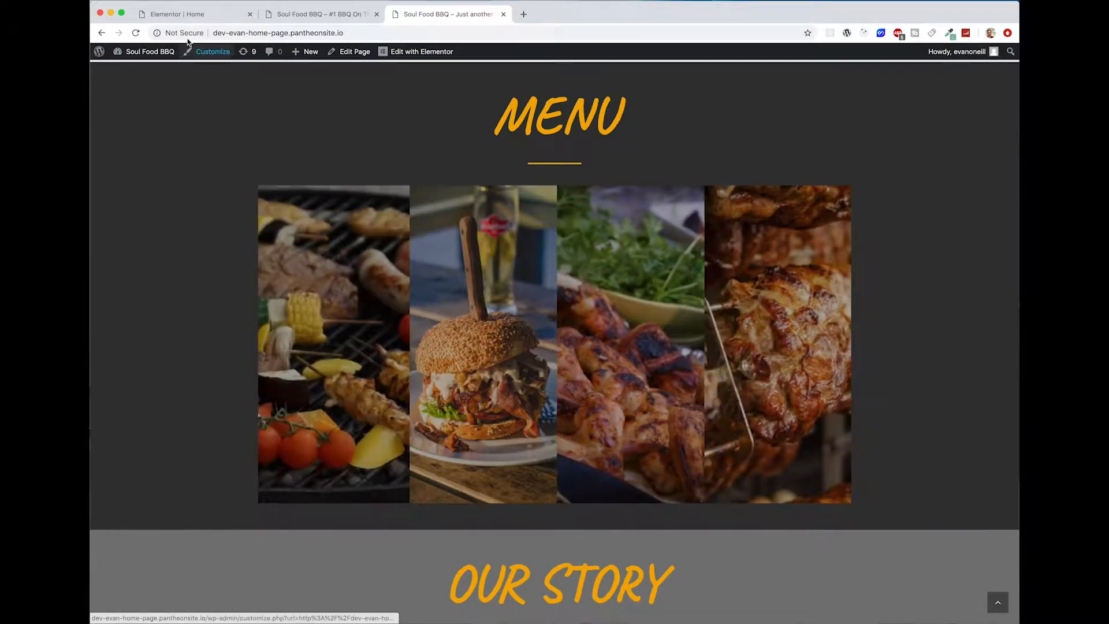
pyautogui.click(178, 15)
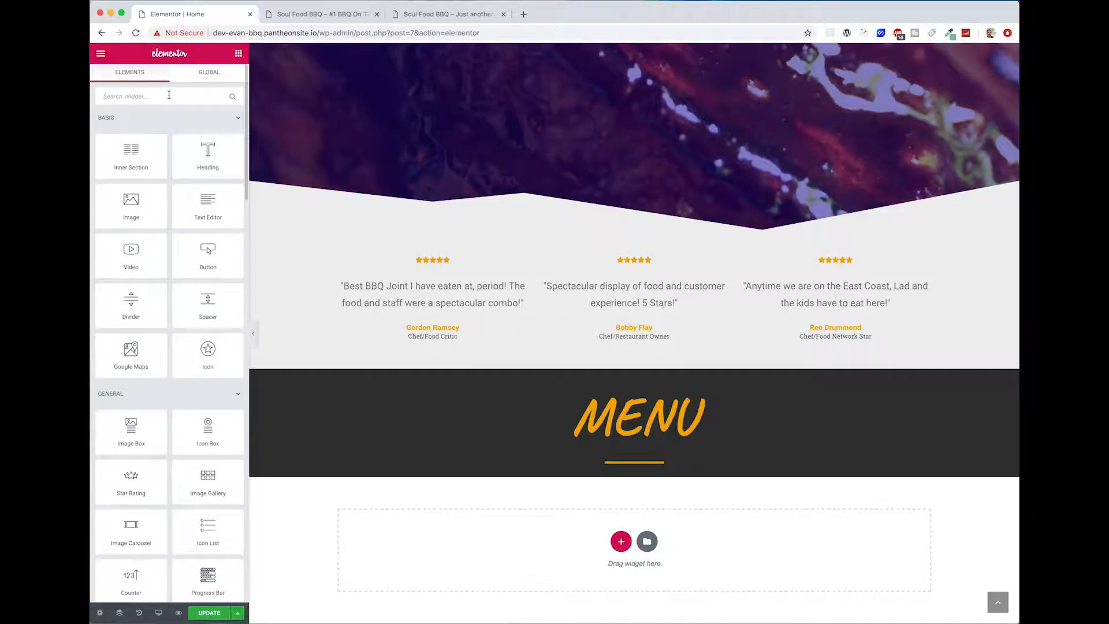
pyautogui.click(168, 95)
pyautogui.write('acc')
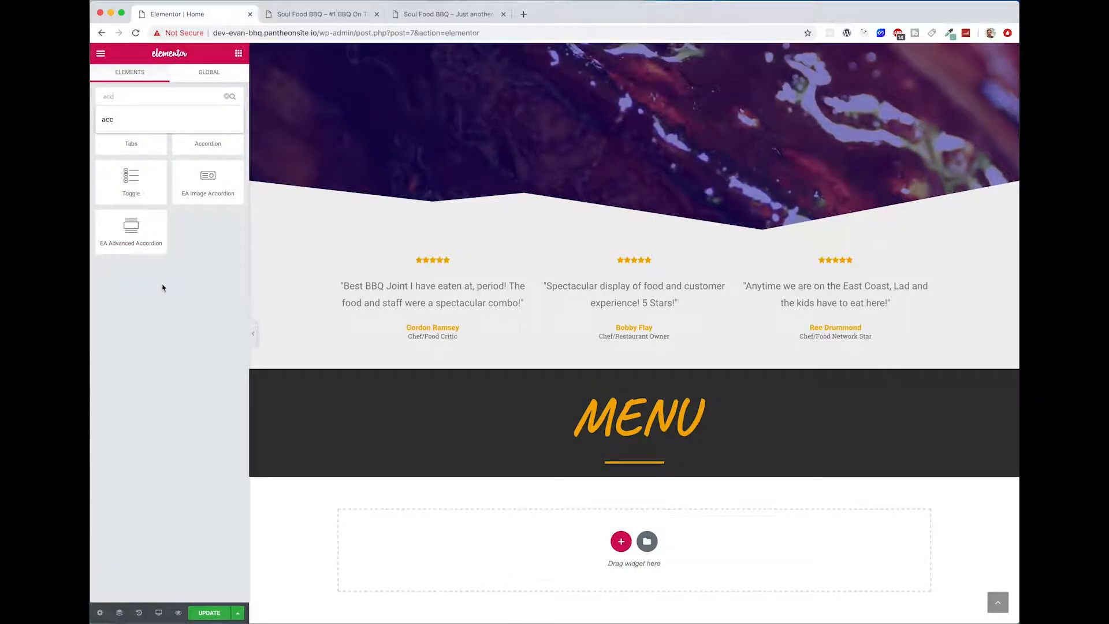
pyautogui.click(183, 274)
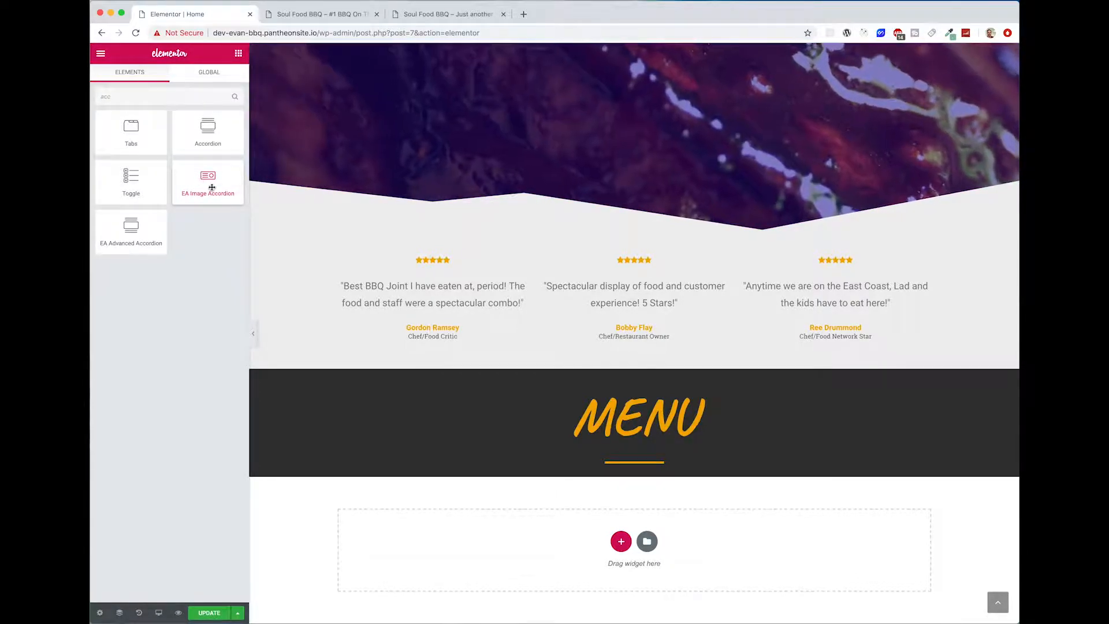
pyautogui.moveTo(212, 187); pyautogui.dragTo(627, 467)
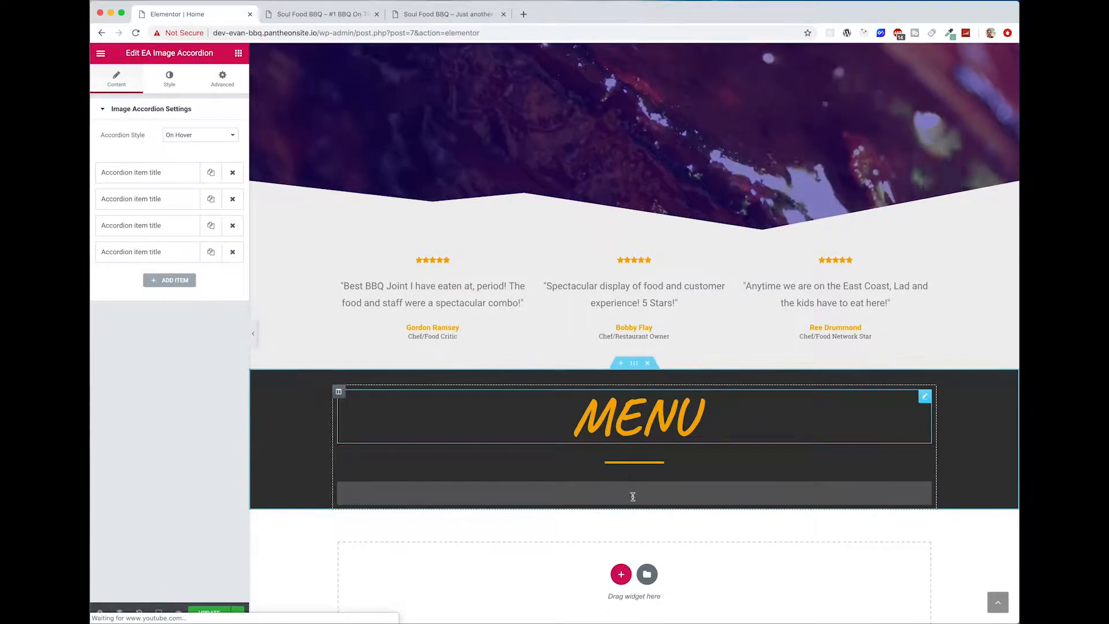
pyautogui.scroll(-3, 400, 481)
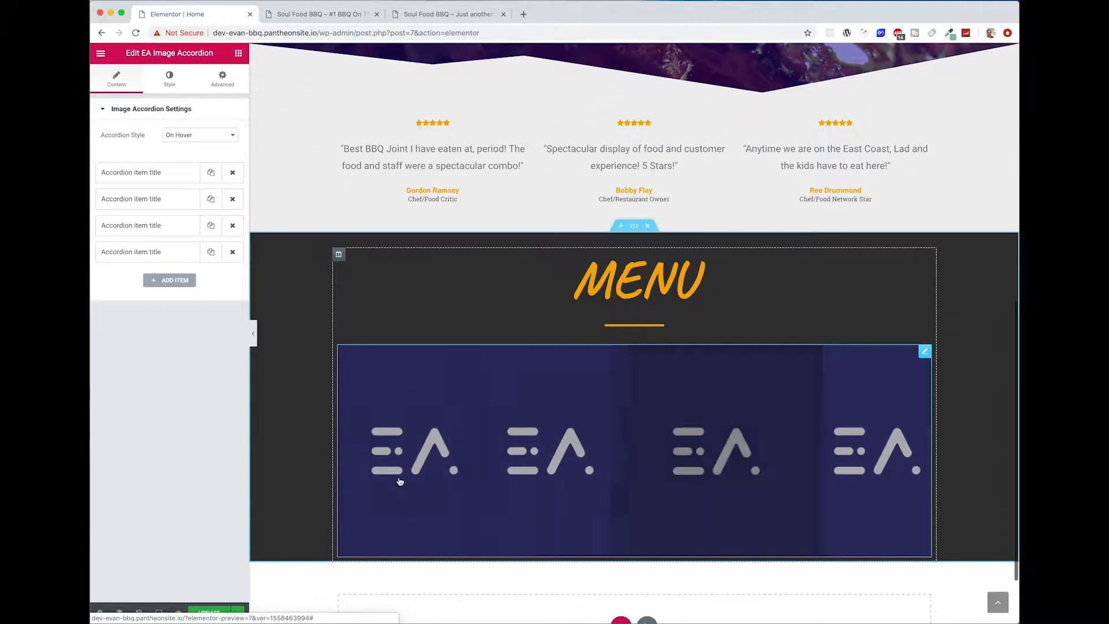
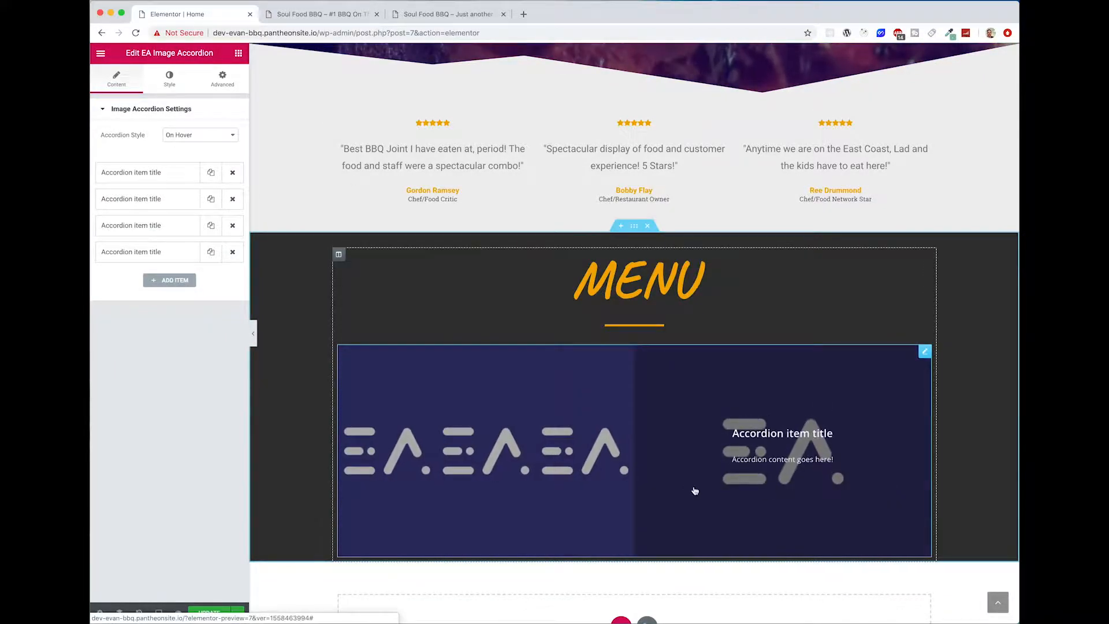
# Step: Set the image accordion's height to 600 px
pyautogui.scroll(-2, 341, 474)
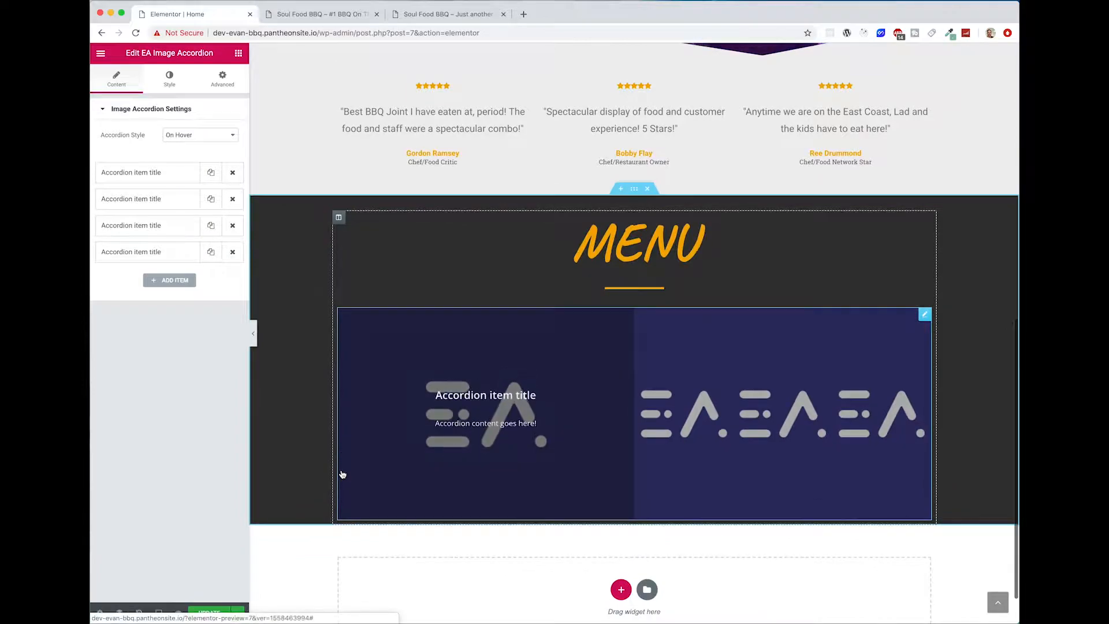
pyautogui.click(171, 78)
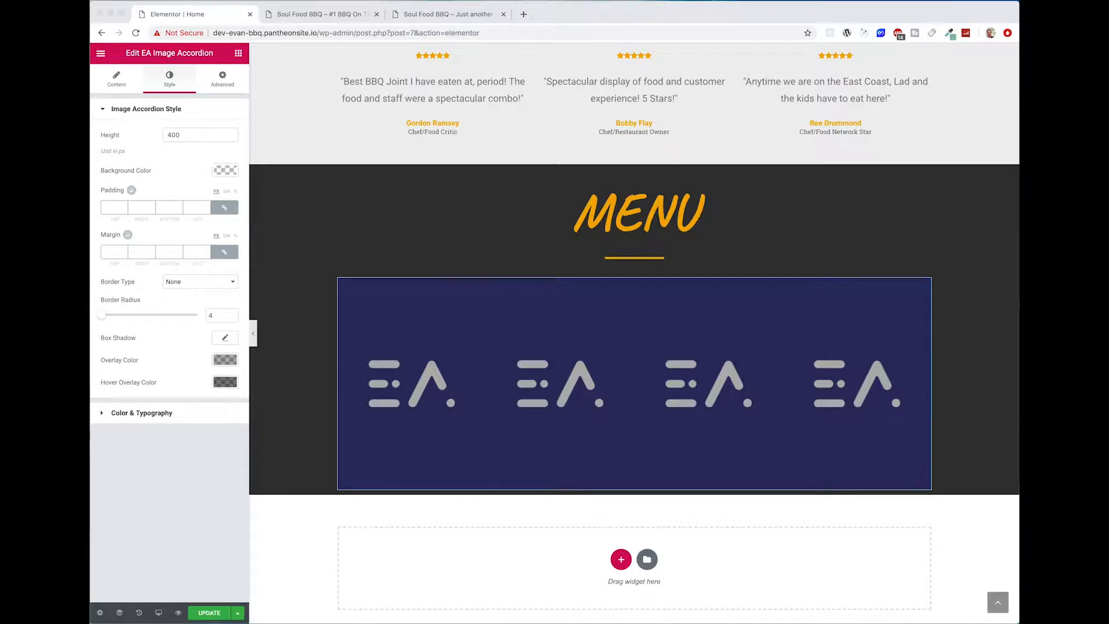
pyautogui.click(177, 134)
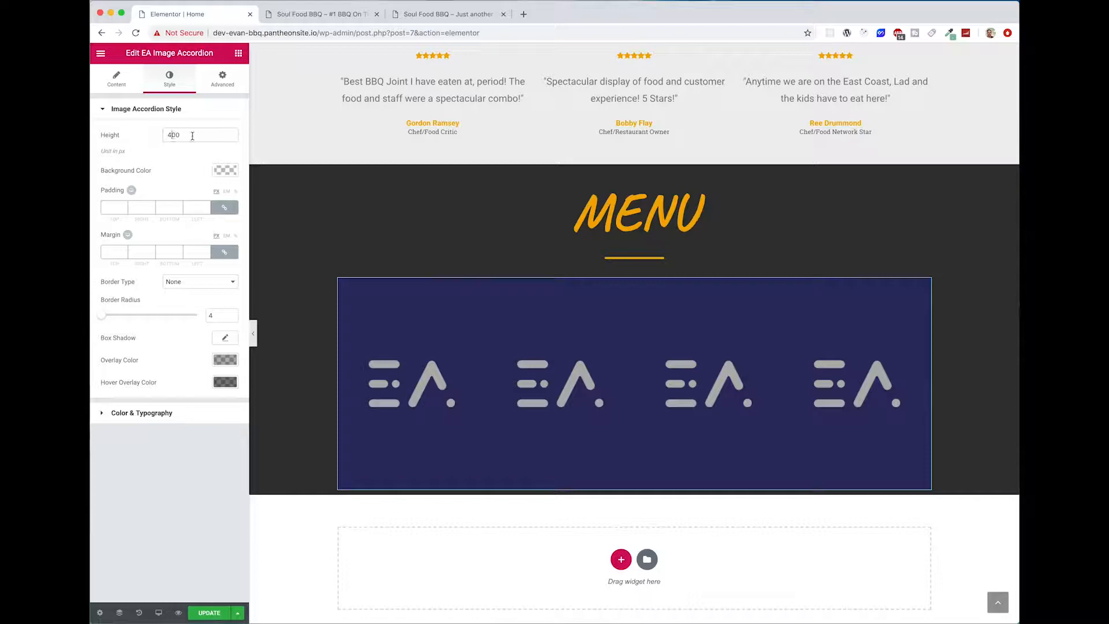
pyautogui.press('BackSpace')
pyautogui.press('BackSpace')
pyautogui.press('BackSpace')
pyautogui.write('600')
pyautogui.scroll(-2, 659, 373)
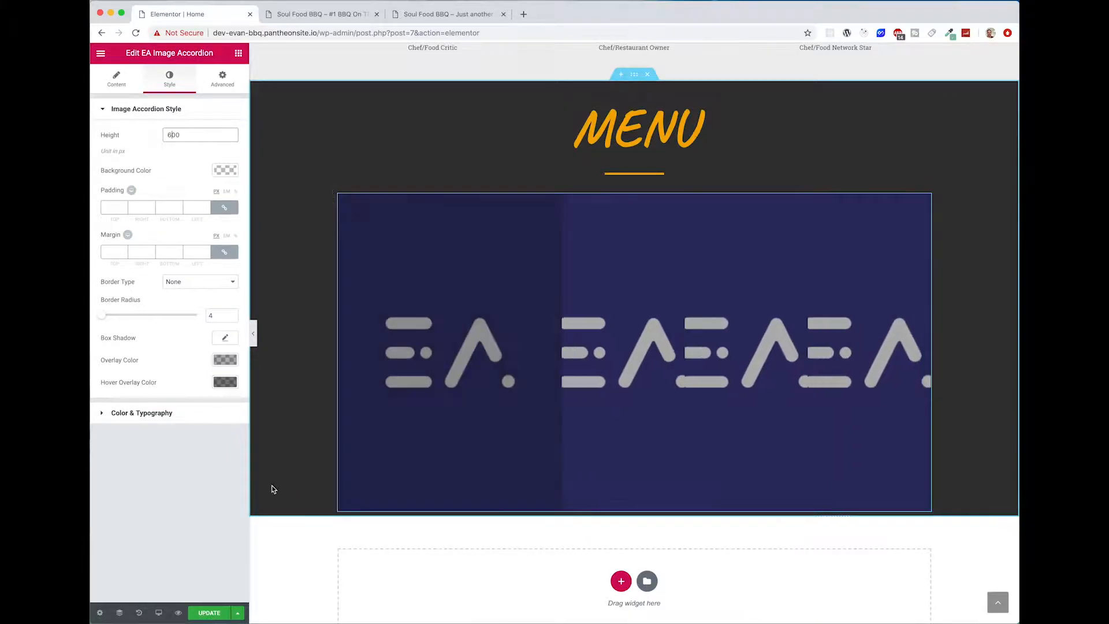
# Step: Set the first accordion item's background image to barbecue-bbq-beef-533325.jpg from the media library
pyautogui.click(126, 79)
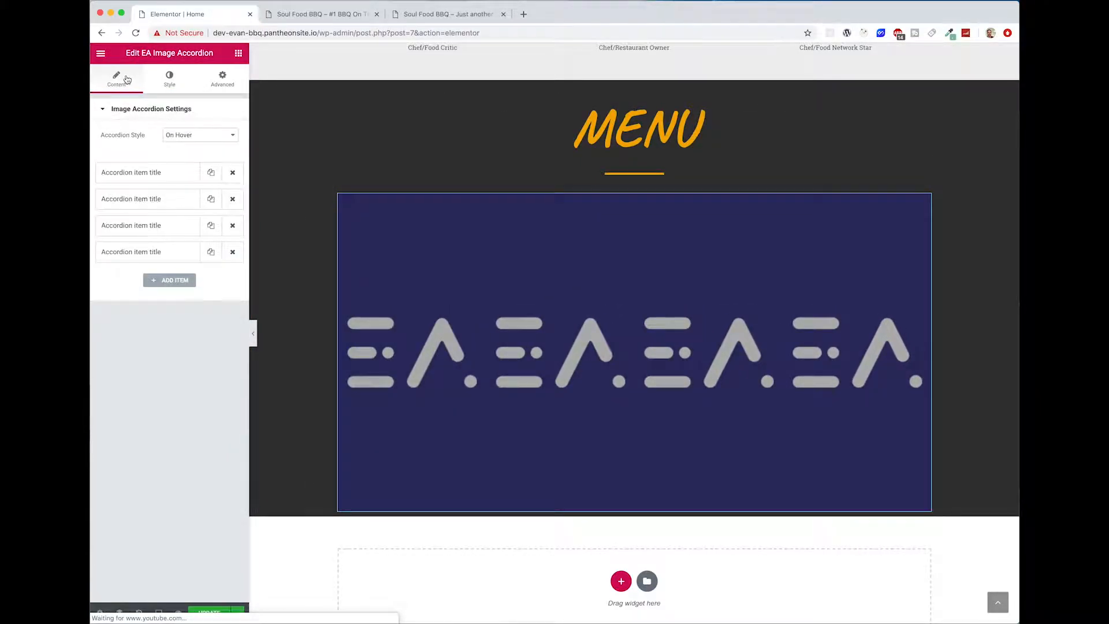
pyautogui.click(154, 177)
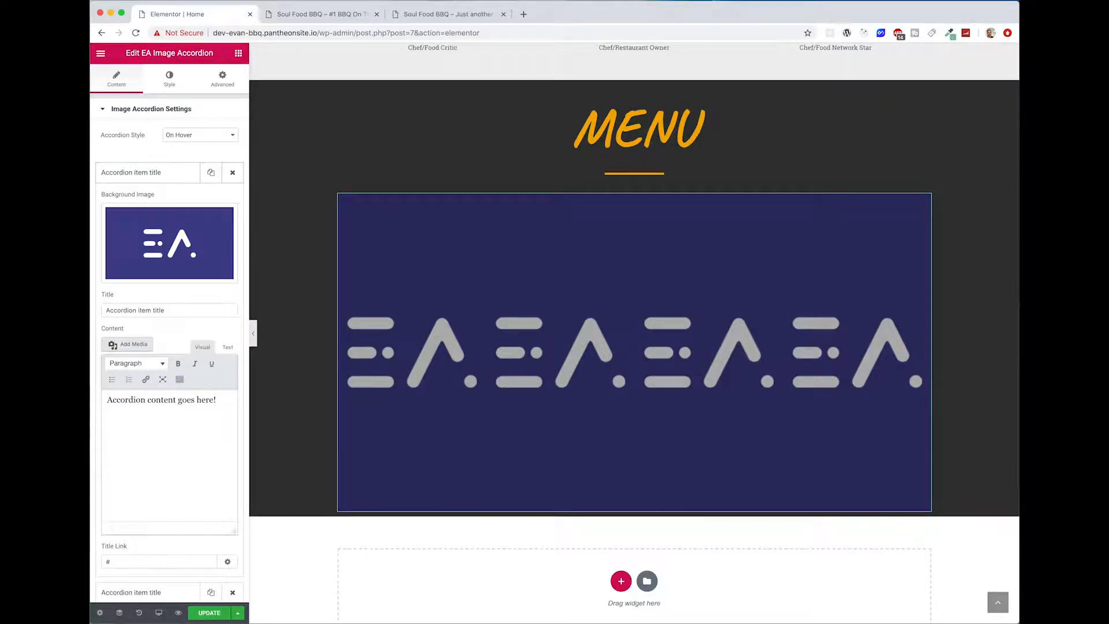
pyautogui.press('super+Tab')
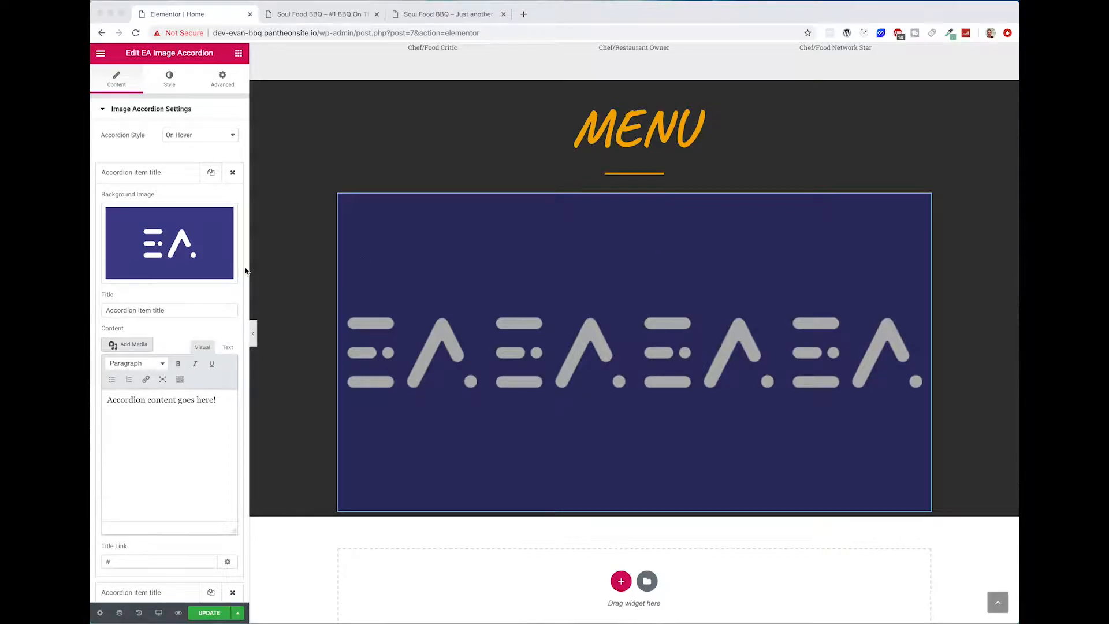
pyautogui.click(175, 266)
pyautogui.click(185, 240)
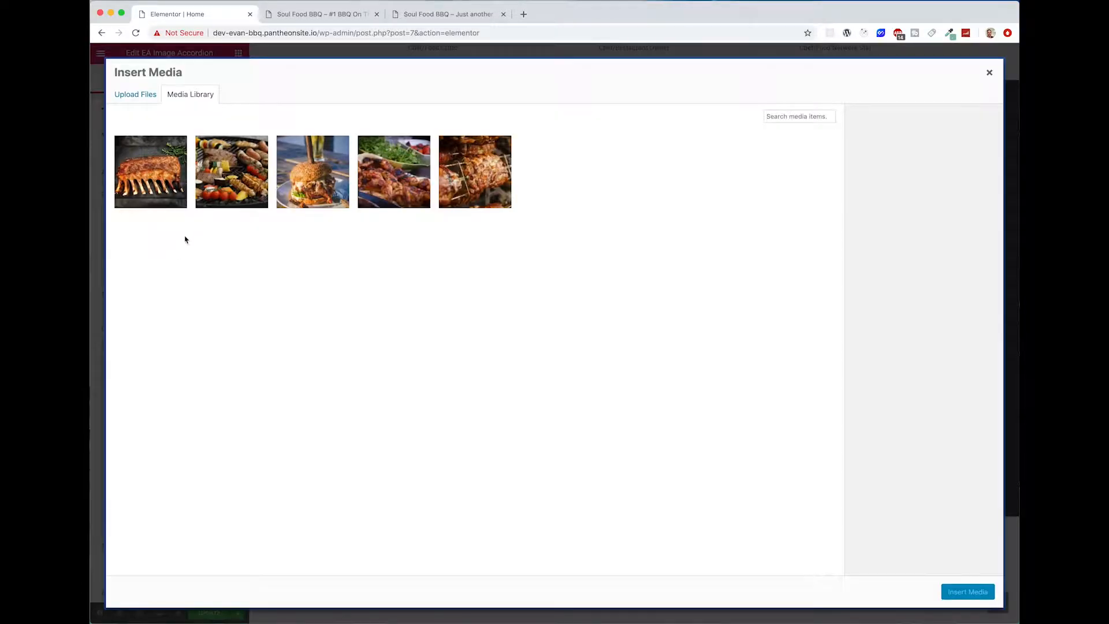
pyautogui.click(242, 178)
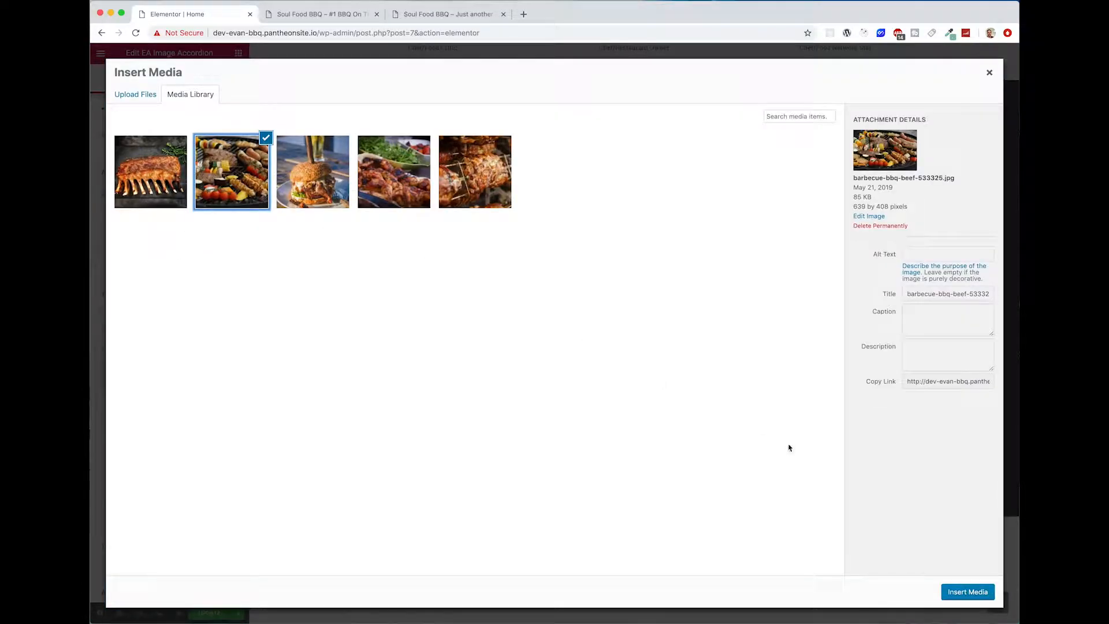
pyautogui.click(968, 593)
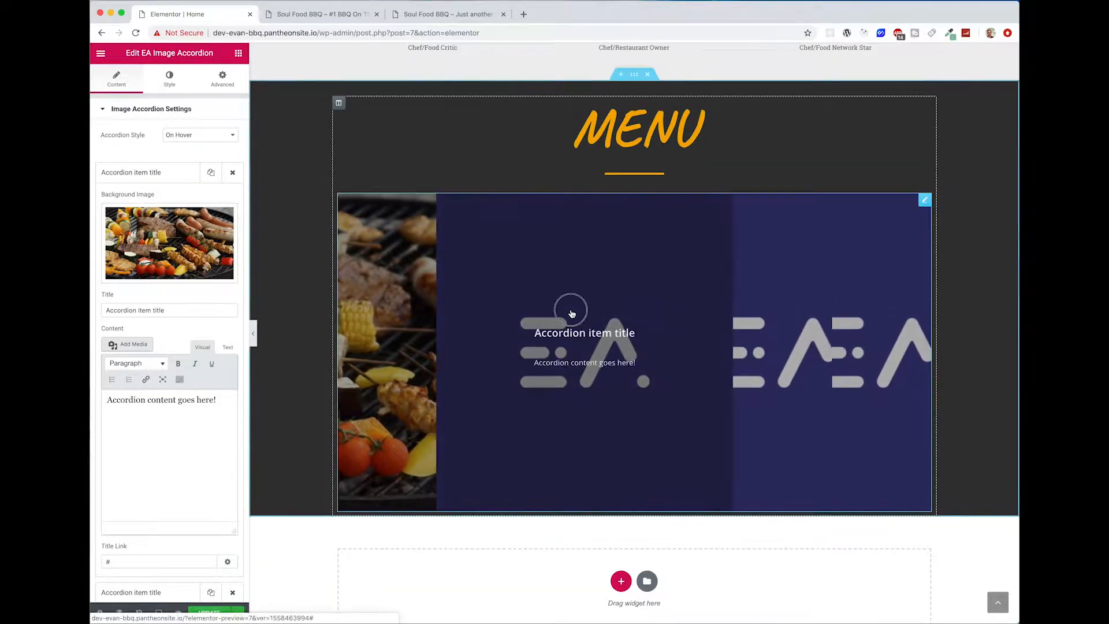
# Step: Title the first accordion item "Party Size Kebob Platter"
pyautogui.tripleClick(185, 312)
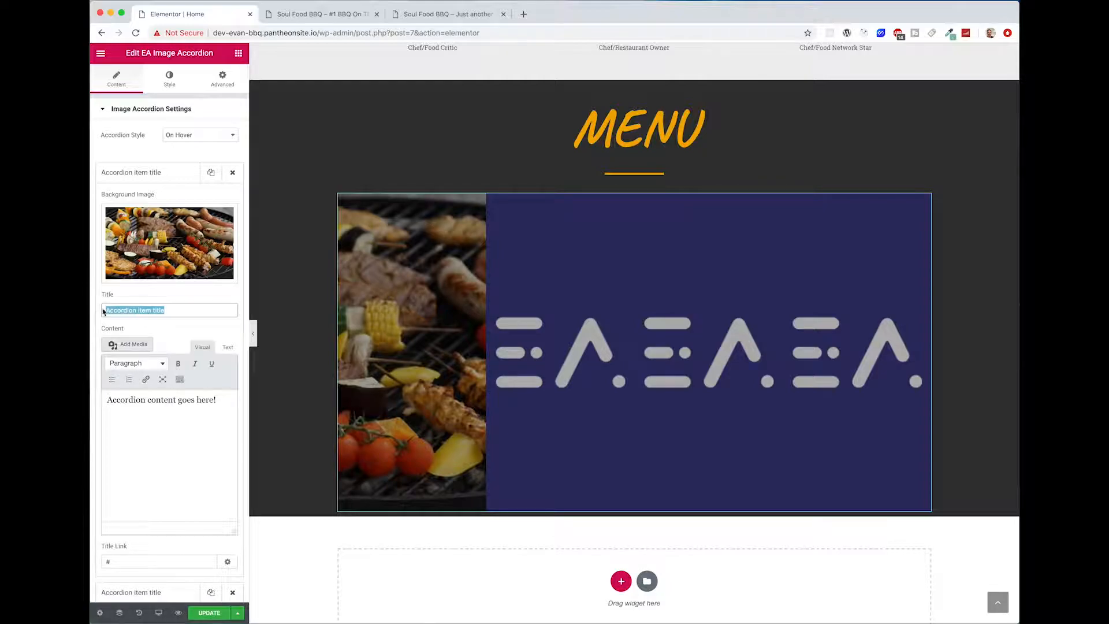
pyautogui.write('Party S')
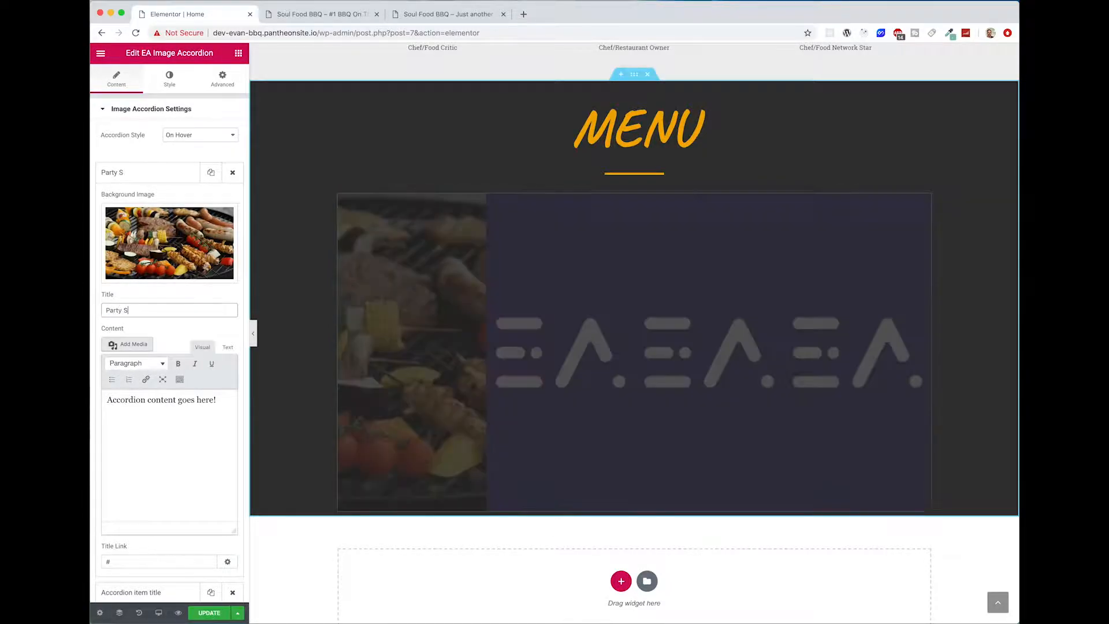
pyautogui.write('ize Kebob Platter')
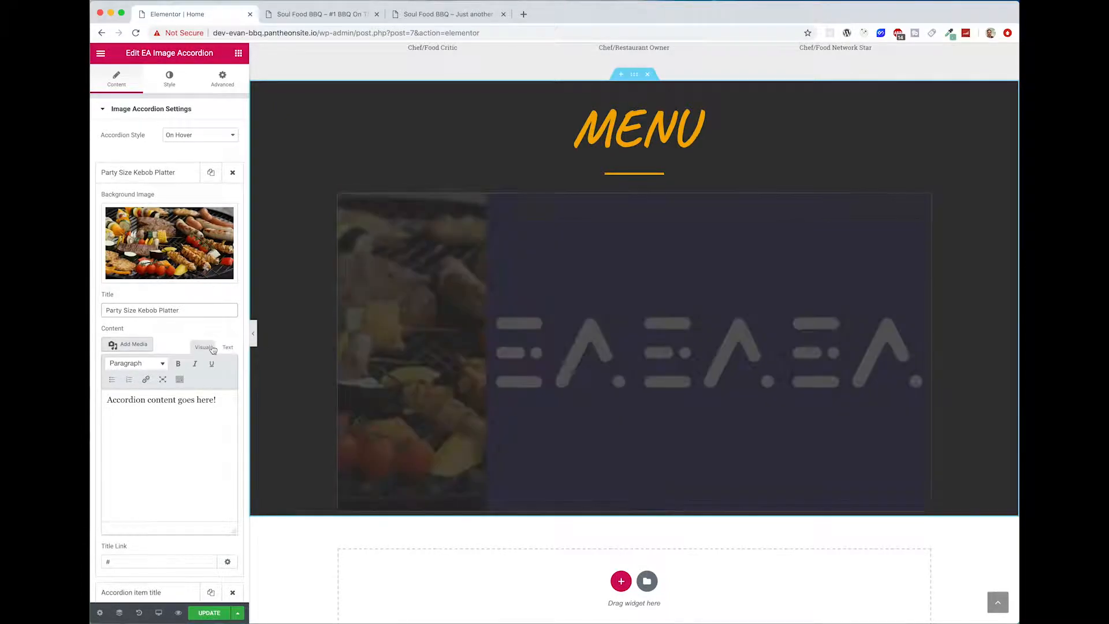
# Step: Set the kebob item's content to "Party size kebob platter with your choice of: chicken, beef, onions, mushrooms, corn, fruit and other seasonal veggies"
pyautogui.press('super+Tab')
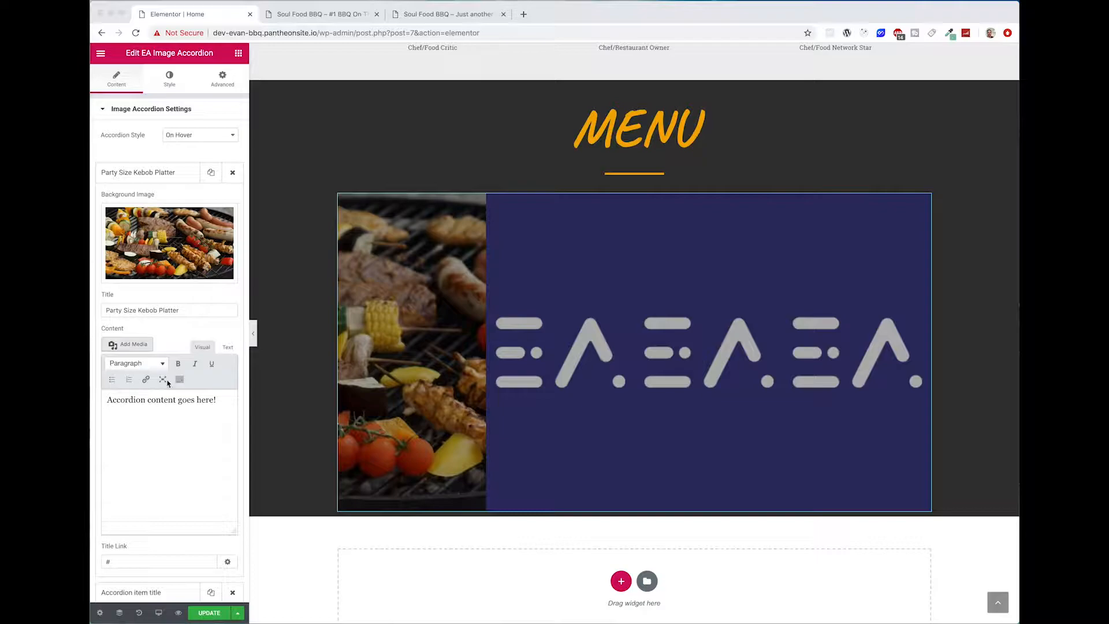
pyautogui.tripleClick(186, 411)
pyautogui.write('Party size kebob platter with your choice of: chicken, beef, onions, mushrooms, corn, fruit and other seasonal veggies')
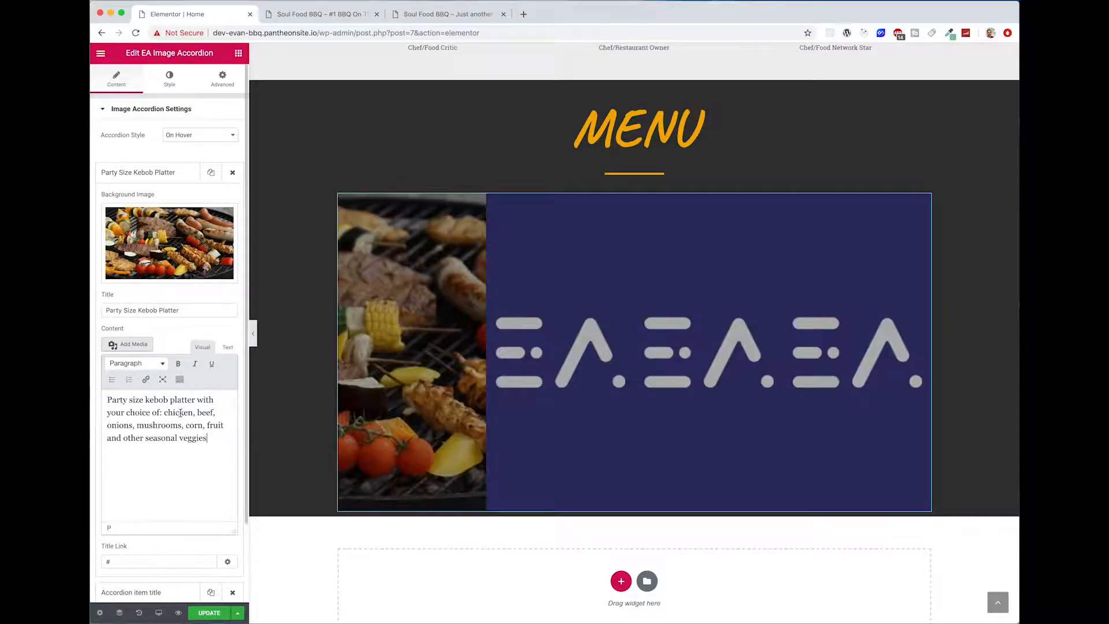
pyautogui.moveTo(451, 419)
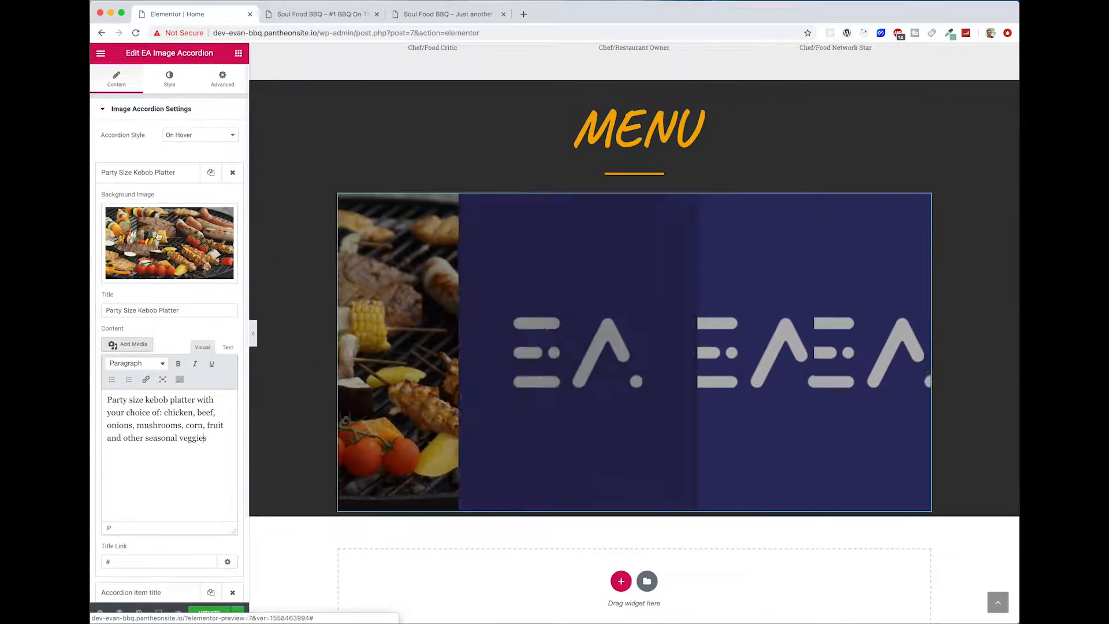
# Step: Set the second accordion item's background image to bread-burger-cheese-580612.jpg from the media library
pyautogui.click(136, 173)
pyautogui.click(132, 202)
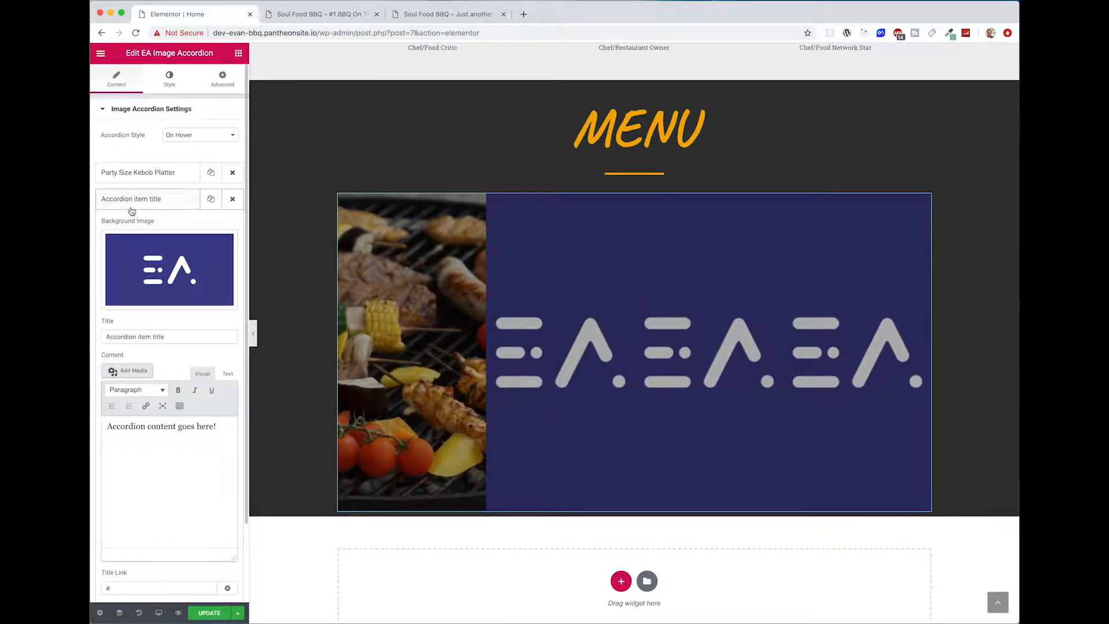
pyautogui.click(141, 267)
pyautogui.click(324, 193)
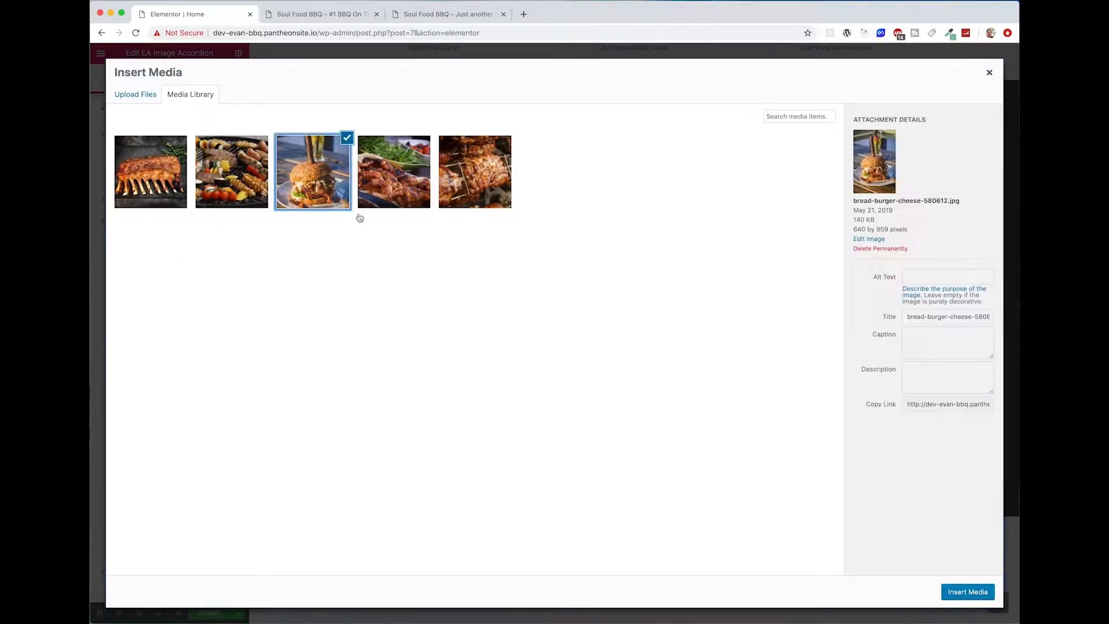
pyautogui.click(968, 592)
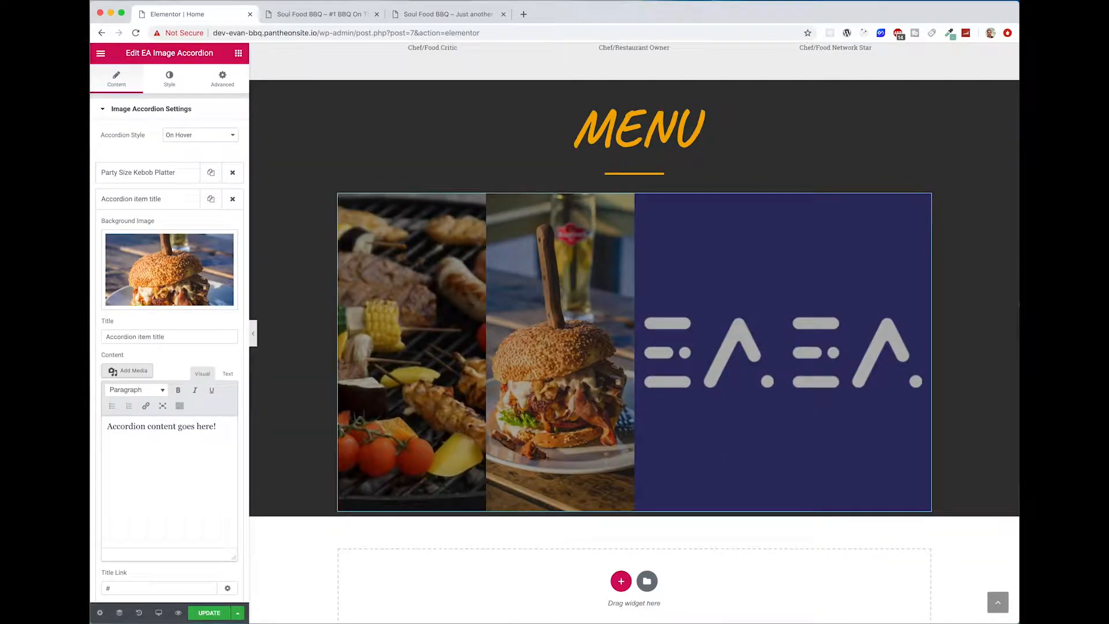
# Step: Title the second accordion item "Double Patty Burger"
pyautogui.press('super+Tab')
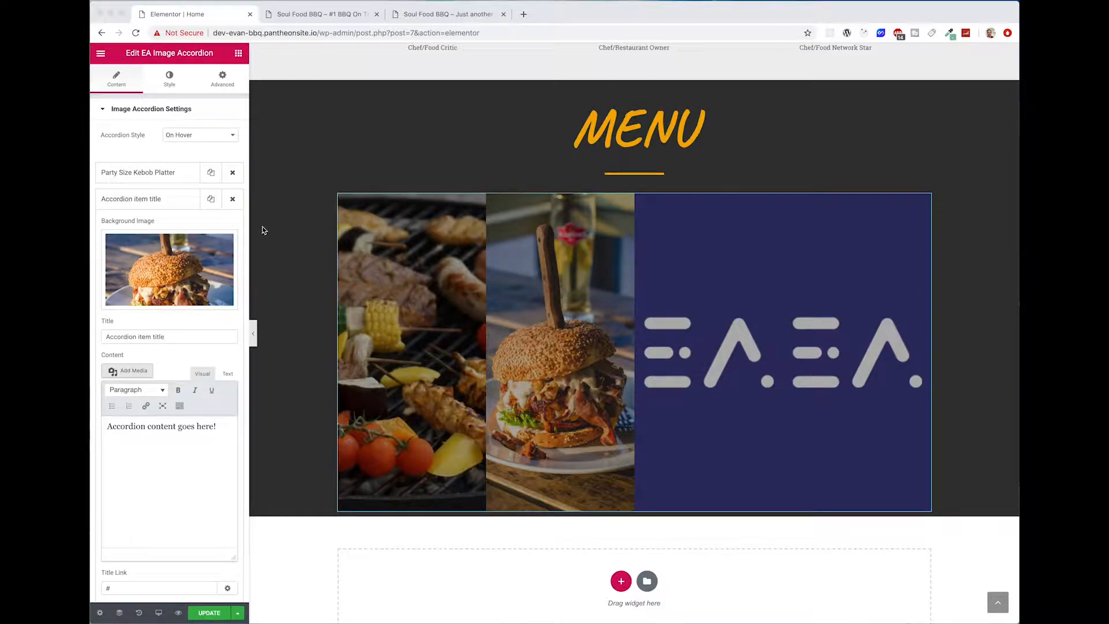
pyautogui.press('super+Tab')
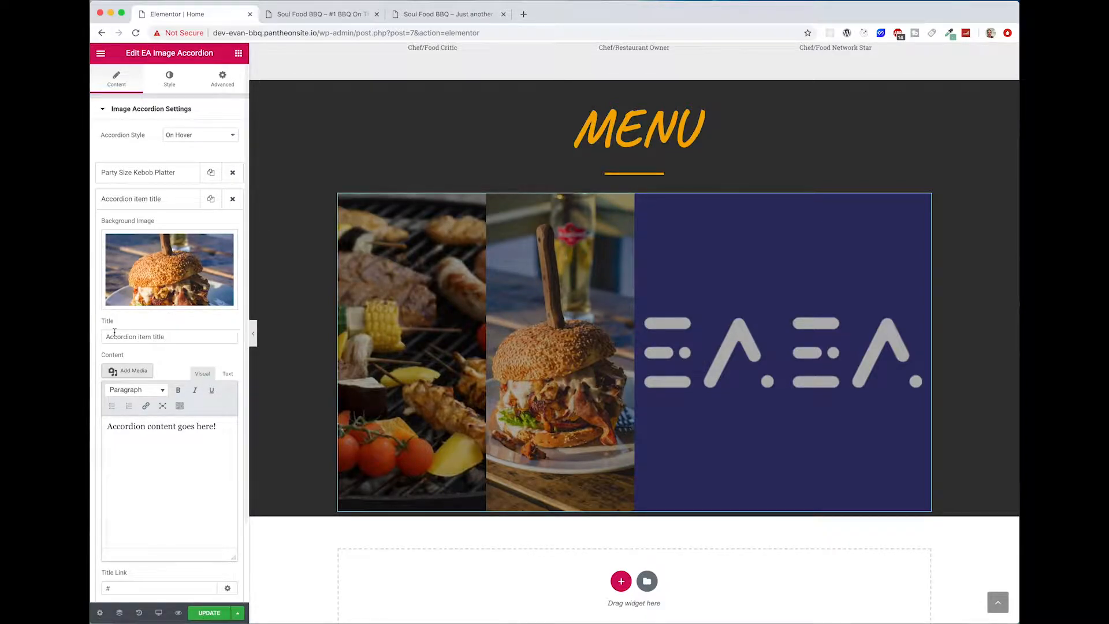
pyautogui.tripleClick(123, 334)
pyautogui.write('Double')
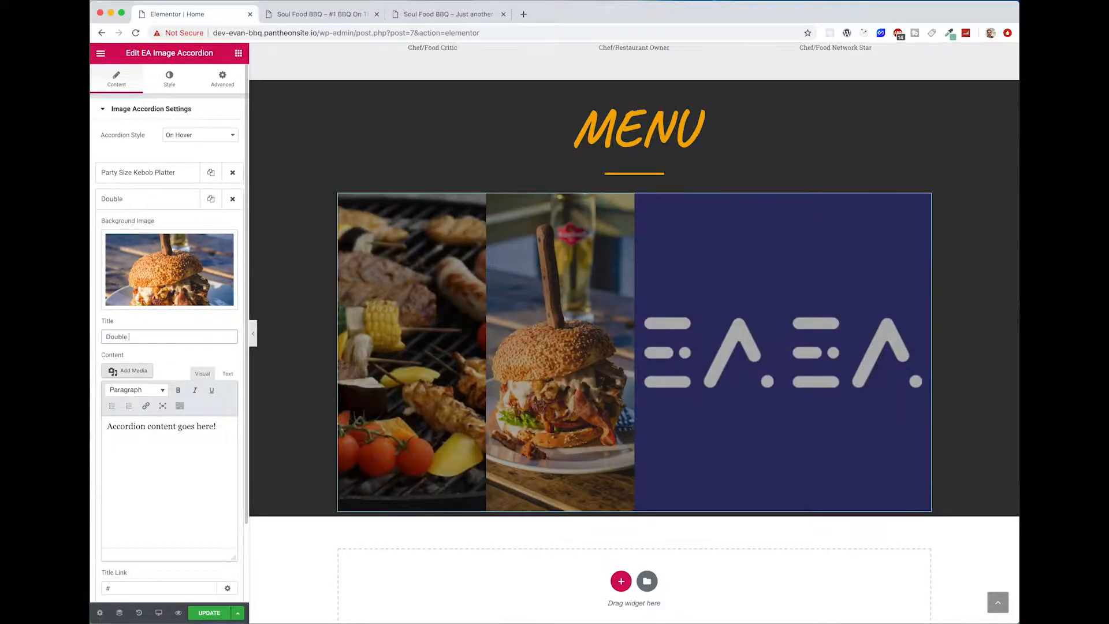
pyautogui.write(' Patty B')
pyautogui.press('BackSpace')
pyautogui.press('BackSpace')
pyautogui.press('BackSpace')
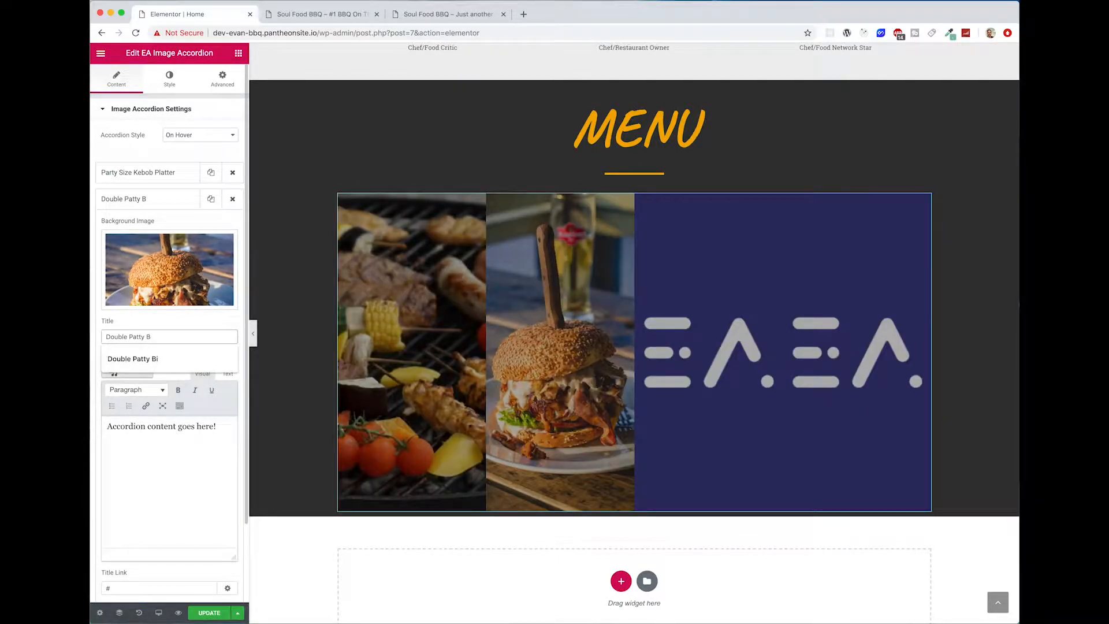
pyautogui.write('uge')
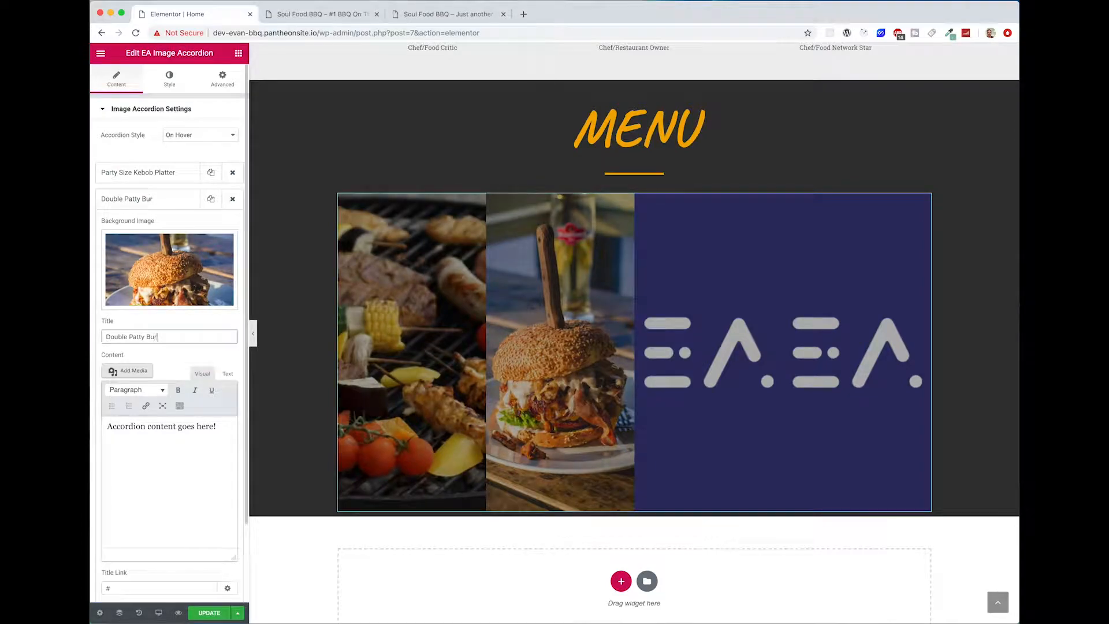
pyautogui.write('ger')
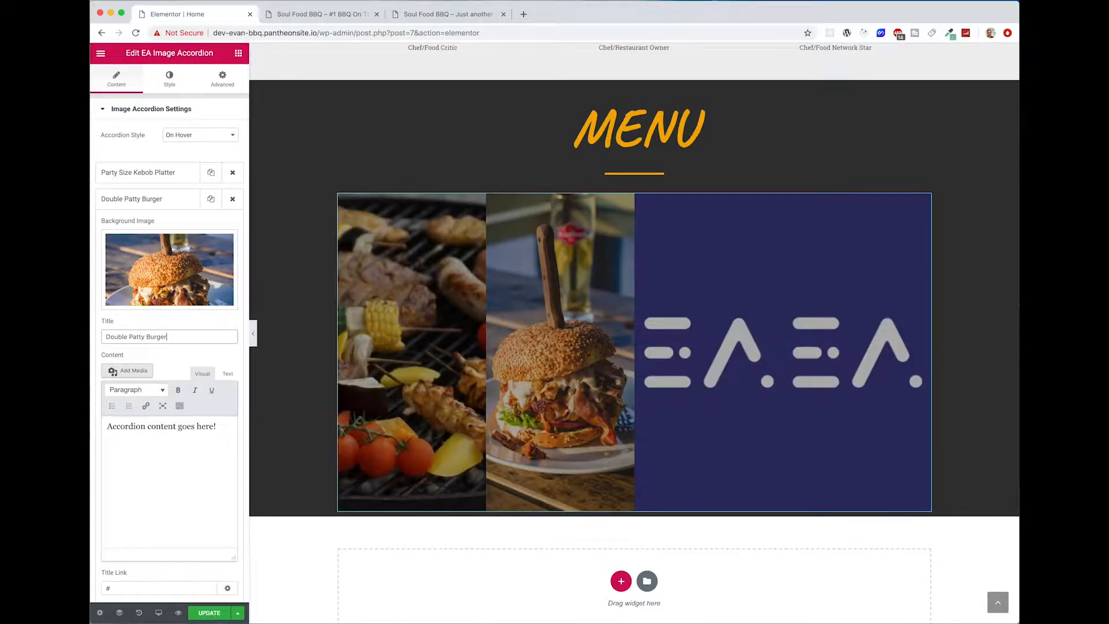
# Step: Set the burger item's content to "Large double patty burger served with your choice of toppings ranging from our locally sourced bacon/veggies to a fried egg with cheese."
pyautogui.press('super+Tab')
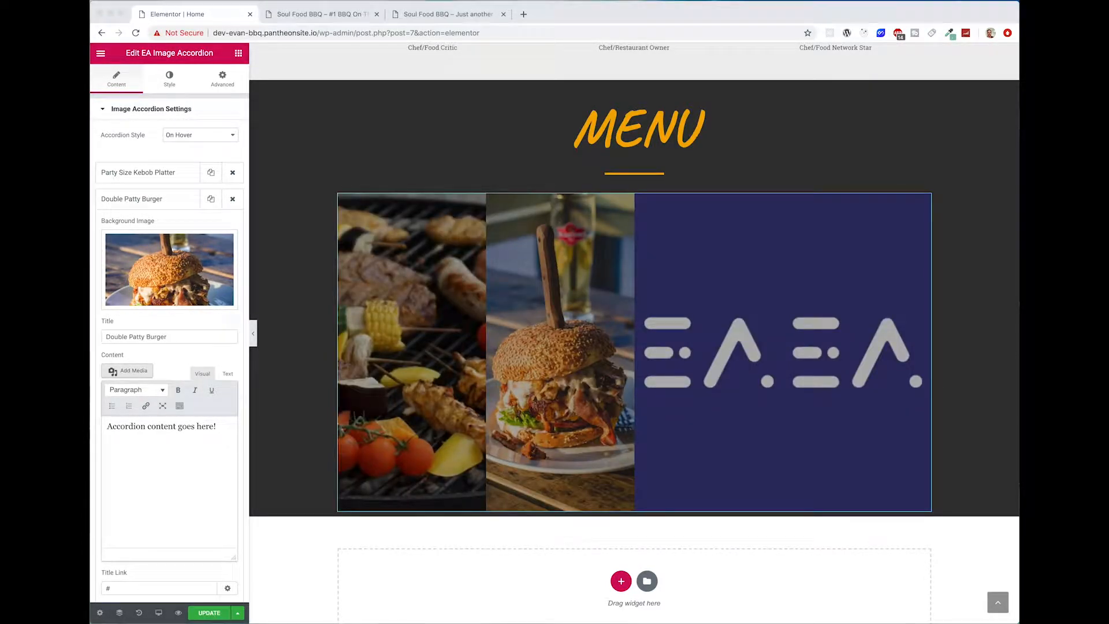
pyautogui.click(214, 479)
pyautogui.press('super+a')
pyautogui.write('Large double patty burger served with your choice of toppings ranging from our locally sourced bacon/veggies to a fried egg with cheese.')
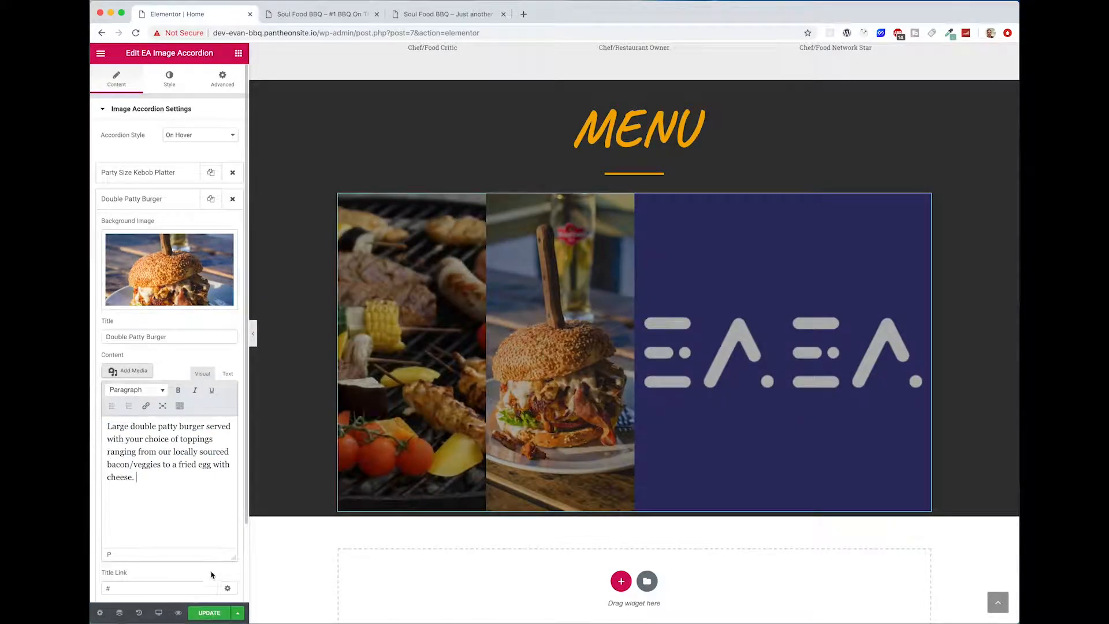
# Step: Set the third accordion item's background image to barbecue-bbq-chicken-106343.jpg from the media library
pyautogui.click(142, 199)
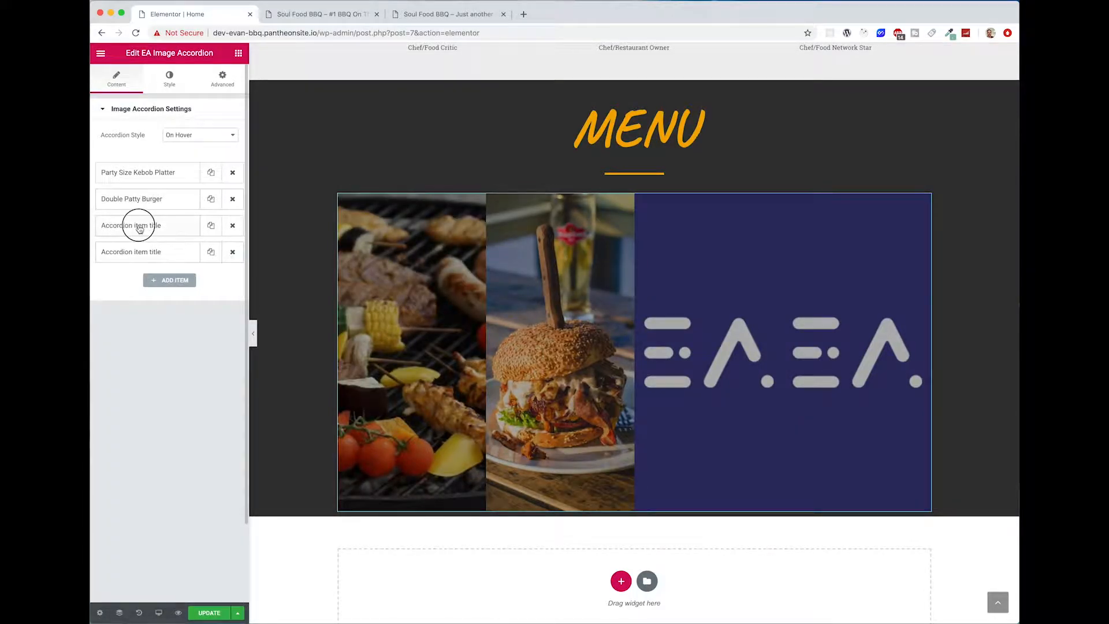
pyautogui.click(139, 226)
pyautogui.click(148, 289)
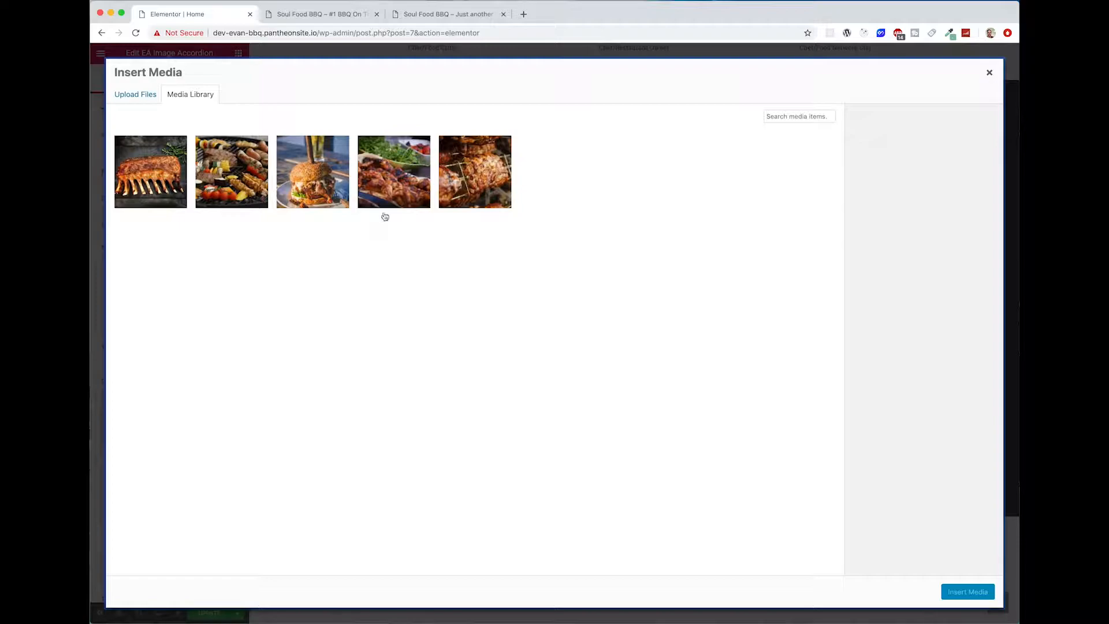
pyautogui.click(411, 169)
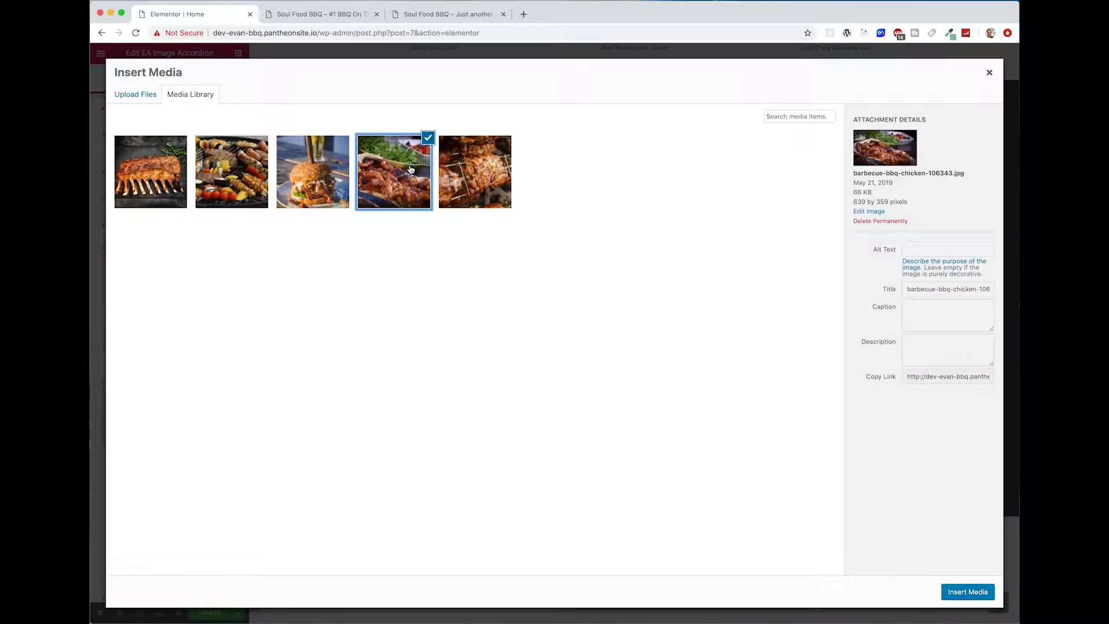
pyautogui.click(958, 598)
# Step: Title the third accordion item "Individual BBQ Chicken Basket"
pyautogui.press('super+Tab')
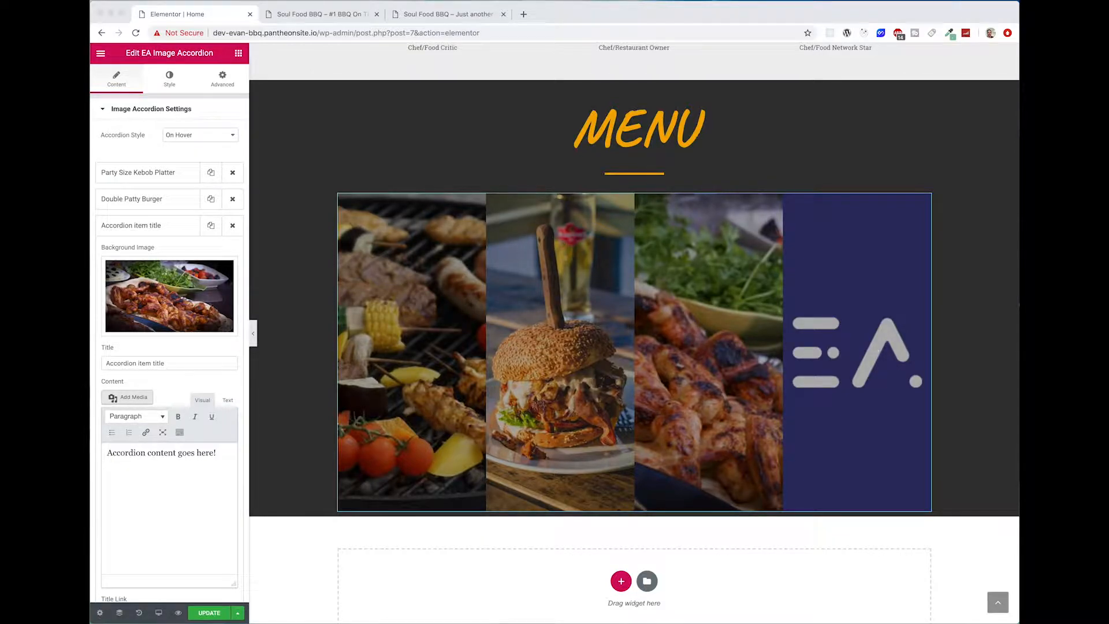
pyautogui.press('super+Tab')
pyautogui.tripleClick(135, 362)
pyautogui.write('Individual BBQ Chicken Basket')
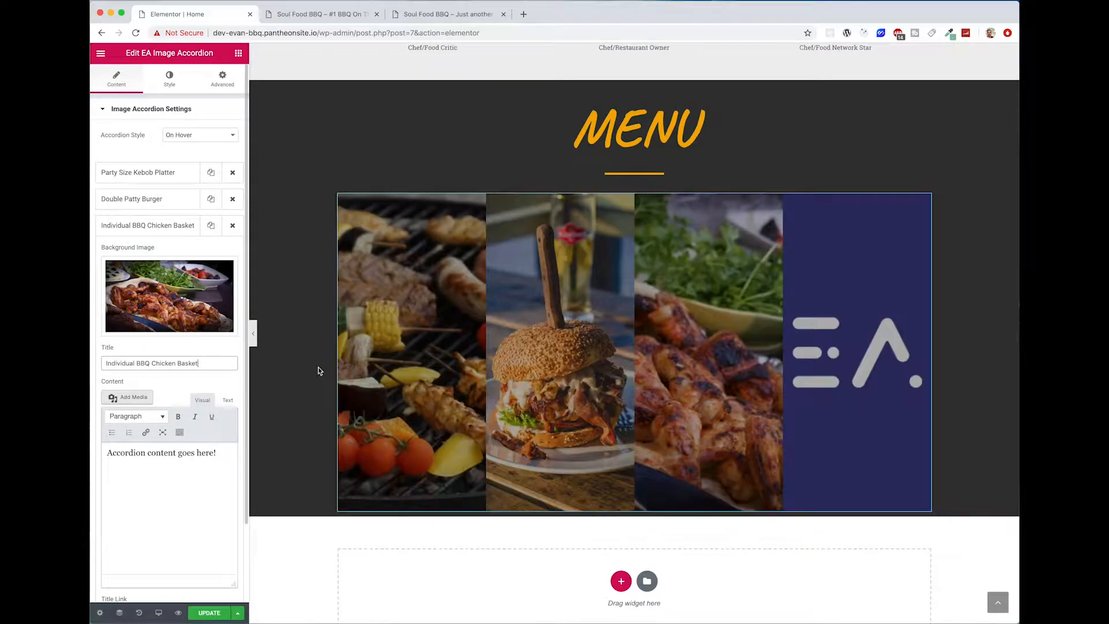
# Step: Set the chicken basket item's content to "Basket of BBQ chicken served with locally sourced organic greens/veggies of the season."
pyautogui.press('super+Tab')
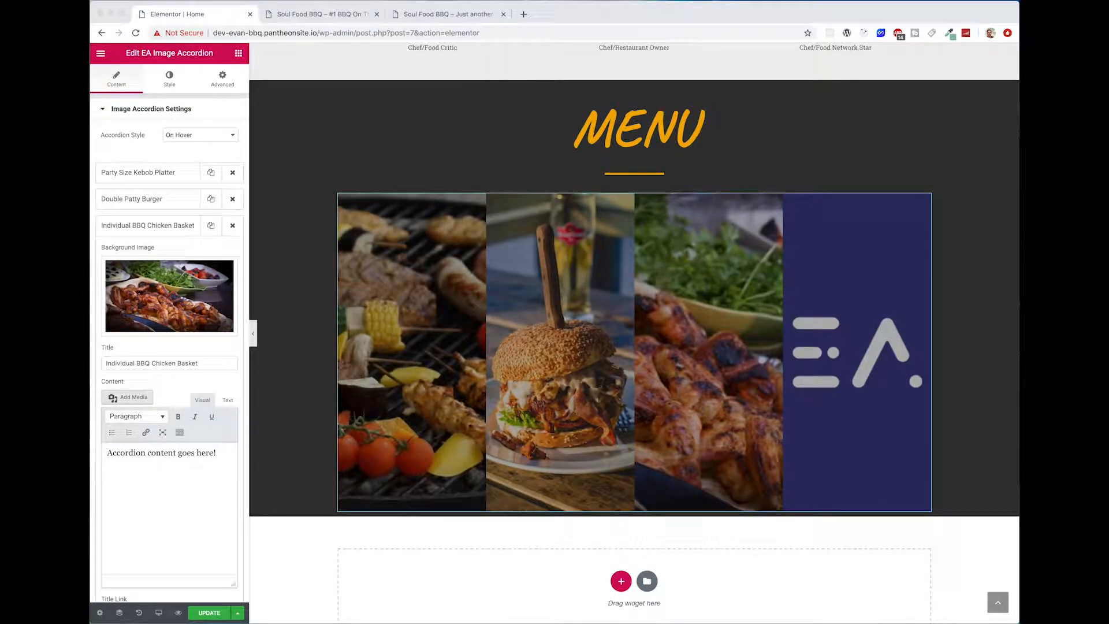
pyautogui.press('super+Tab')
pyautogui.tripleClick(203, 481)
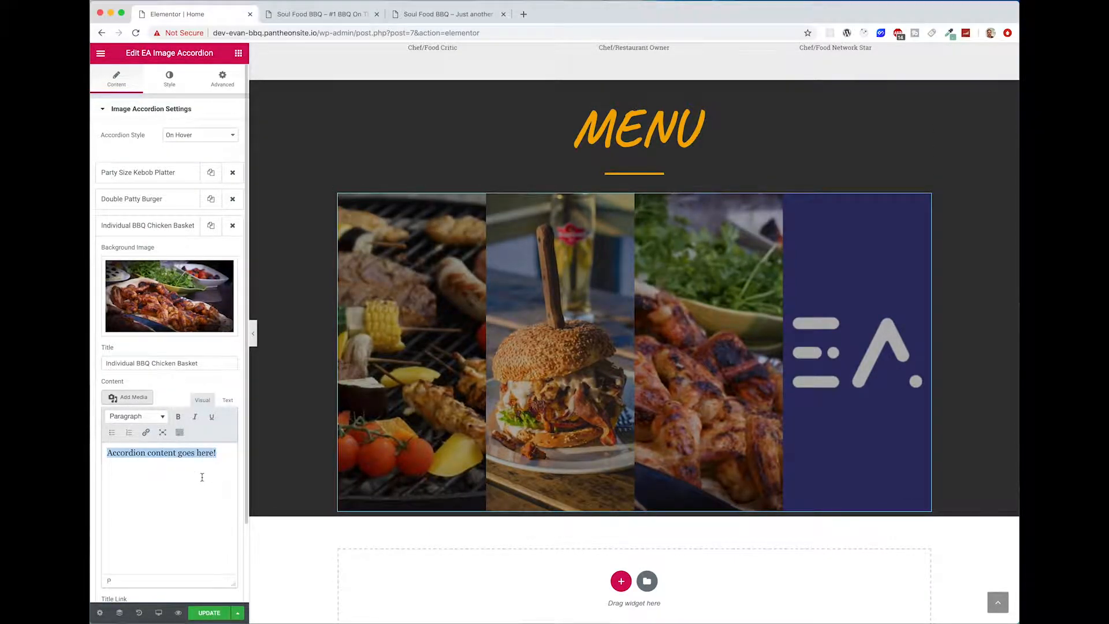
pyautogui.write('Basket of BBQ chicken served with locally sourced organic greens/veggies of the season.')
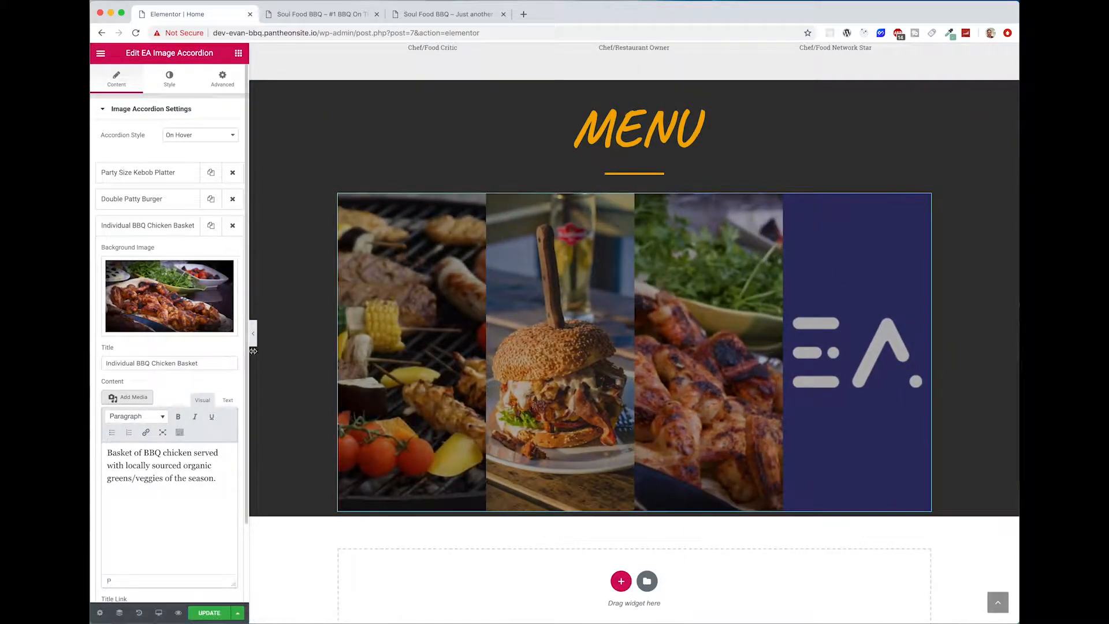
# Step: Set the fourth accordion item's background image to barbecue-bbq-beef-236887.jpg from the media library
pyautogui.click(149, 234)
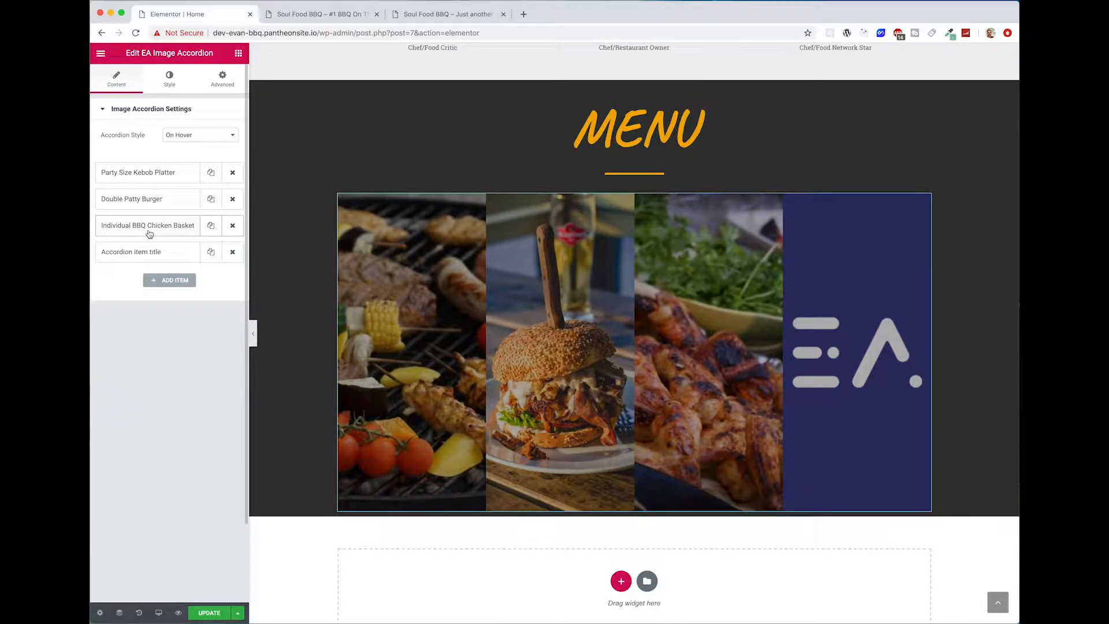
pyautogui.click(167, 253)
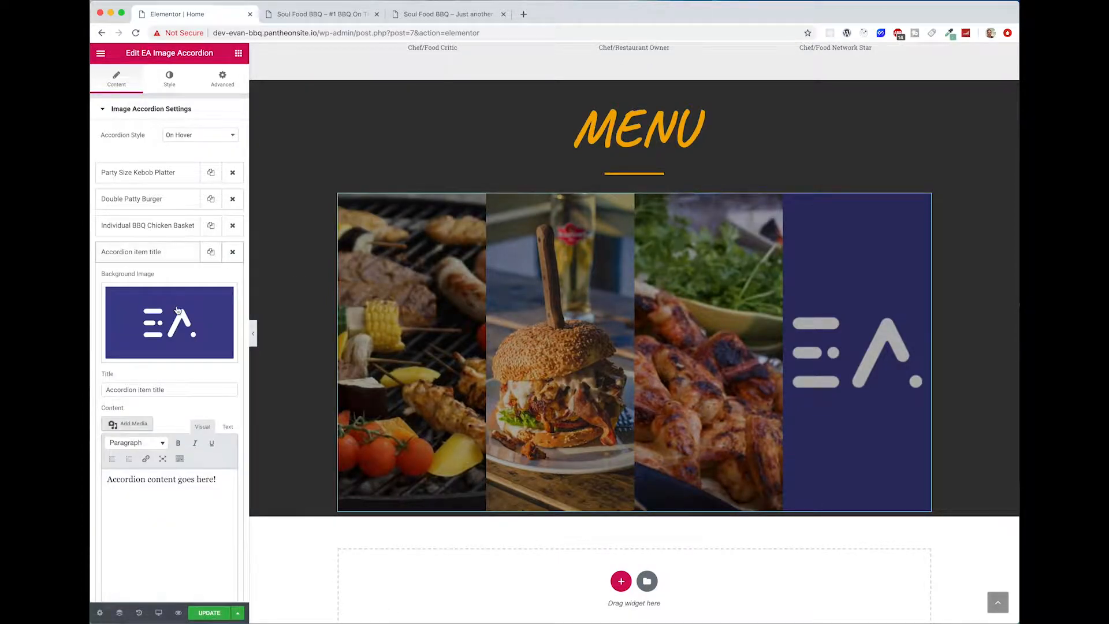
pyautogui.click(178, 312)
pyautogui.click(455, 197)
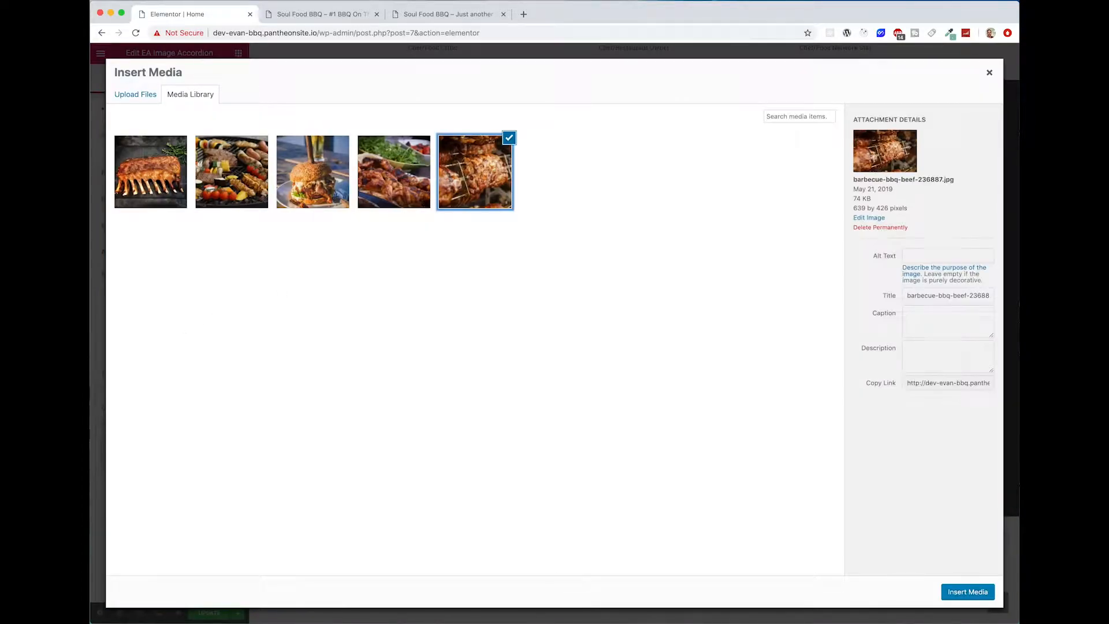
pyautogui.click(988, 596)
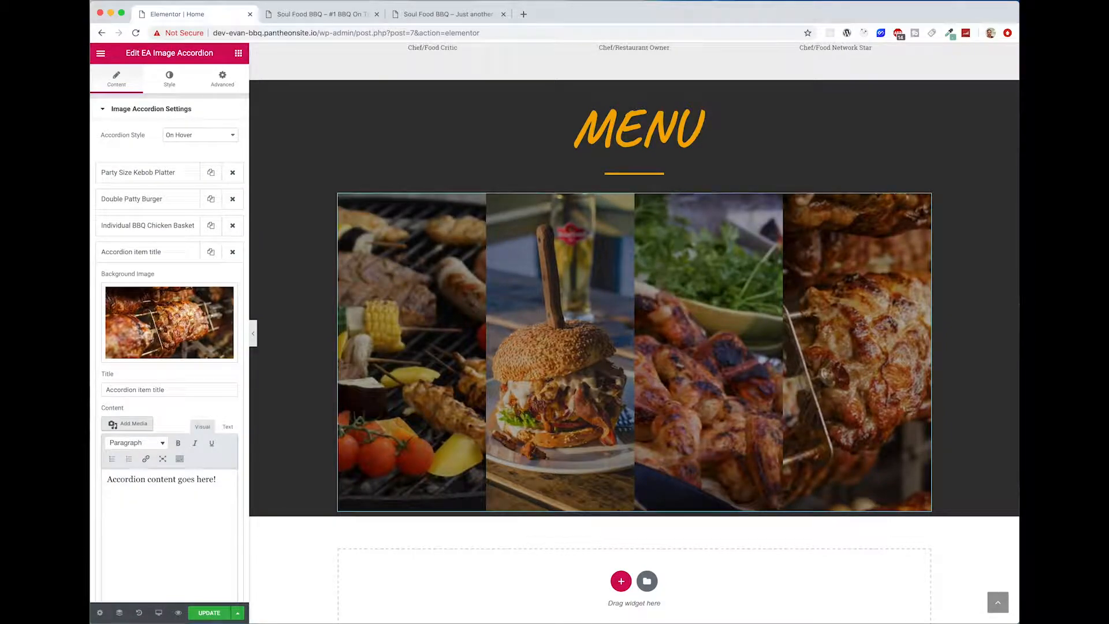
# Step: Title the fourth accordion item "Award Winning Pulled Pork BBQ"
pyautogui.press('super+Tab')
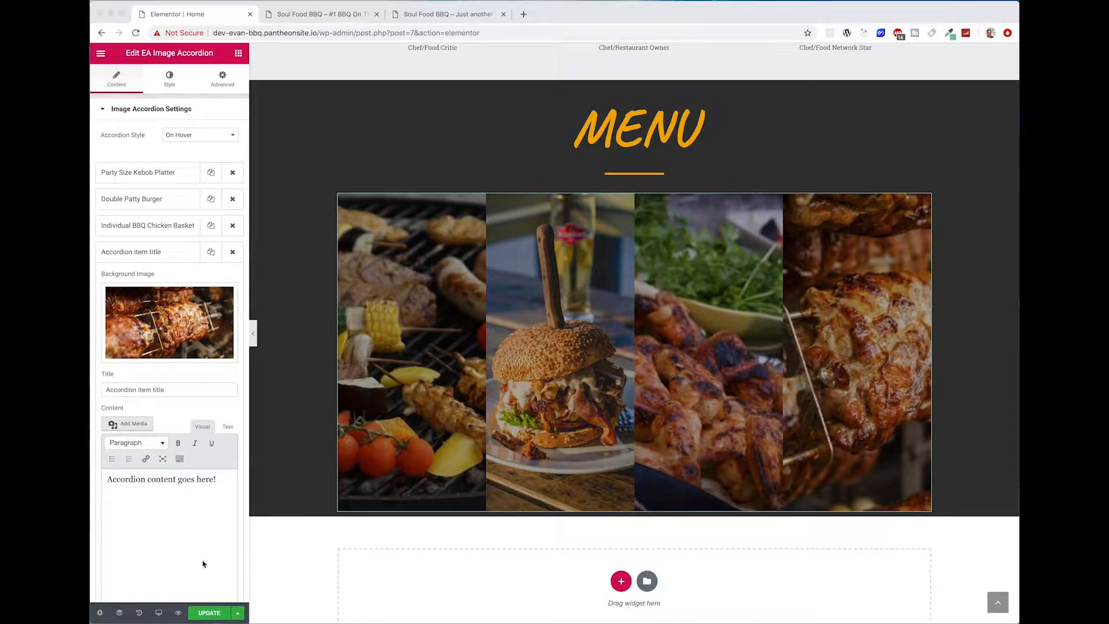
pyautogui.click(180, 498)
pyautogui.tripleClick(168, 384)
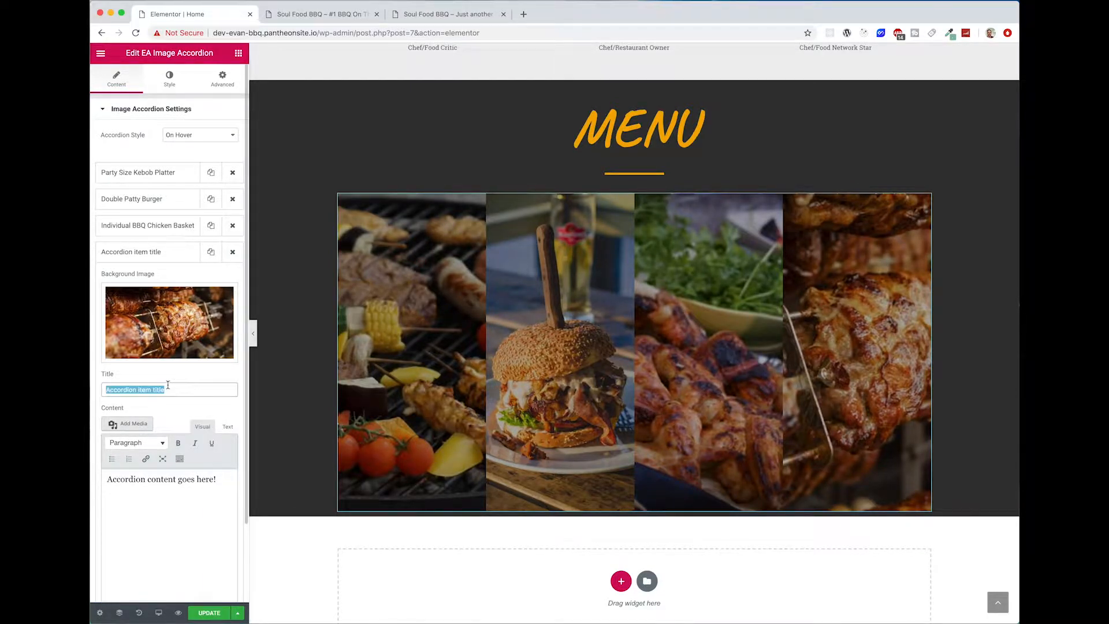
pyautogui.write('Award Winning Pulled Pork BBQ')
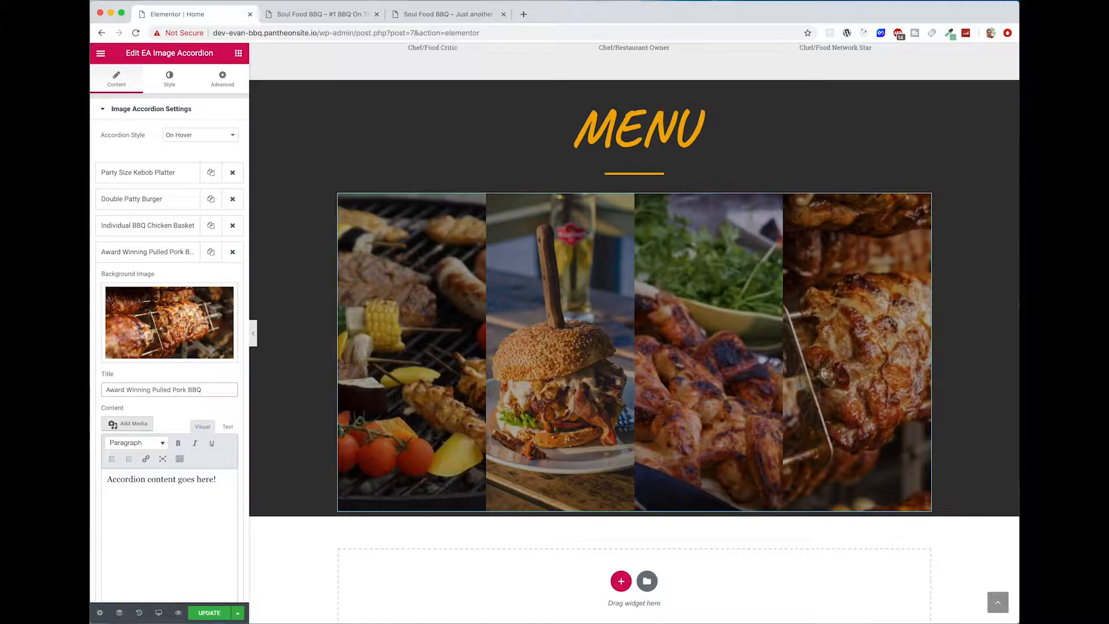
# Step: Set the pulled pork item's content to the text from "Heaping portion of our Award Winning pulled pork BBQ" through "cast iron dutch oven."
pyautogui.press('super+Tab')
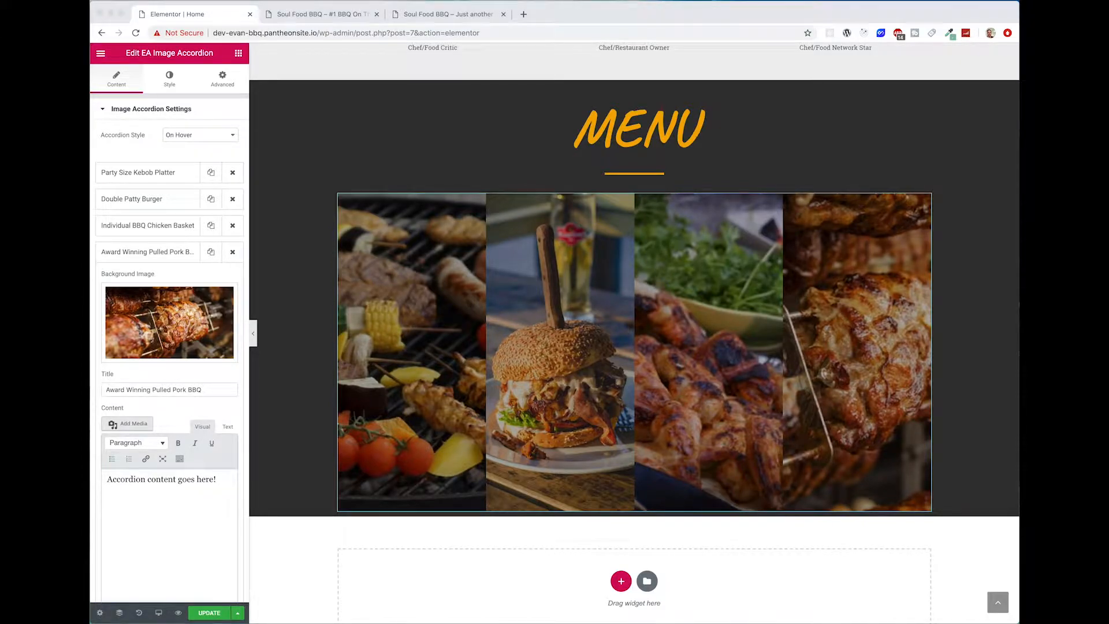
pyautogui.click(156, 517)
pyautogui.hotkey('ctrl', 'a')
pyautogui.write('Heaping portion of our Award Winning pulled pork BBQ served as a sandwich with coleslaw or a large family size portion served in a cast iron dutch oven.')
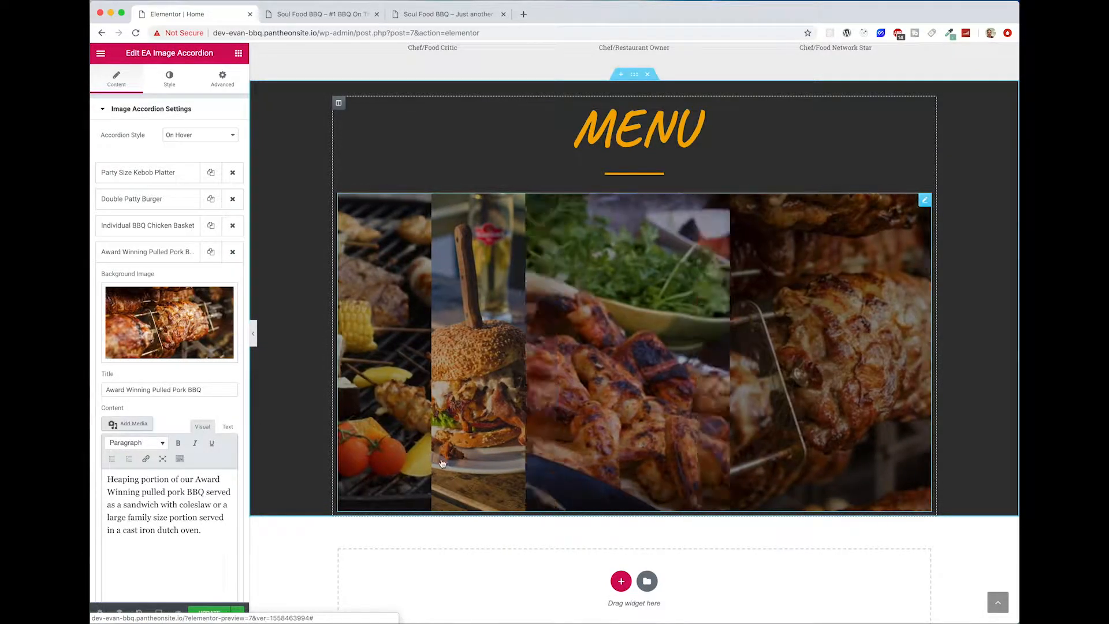
pyautogui.click(228, 426)
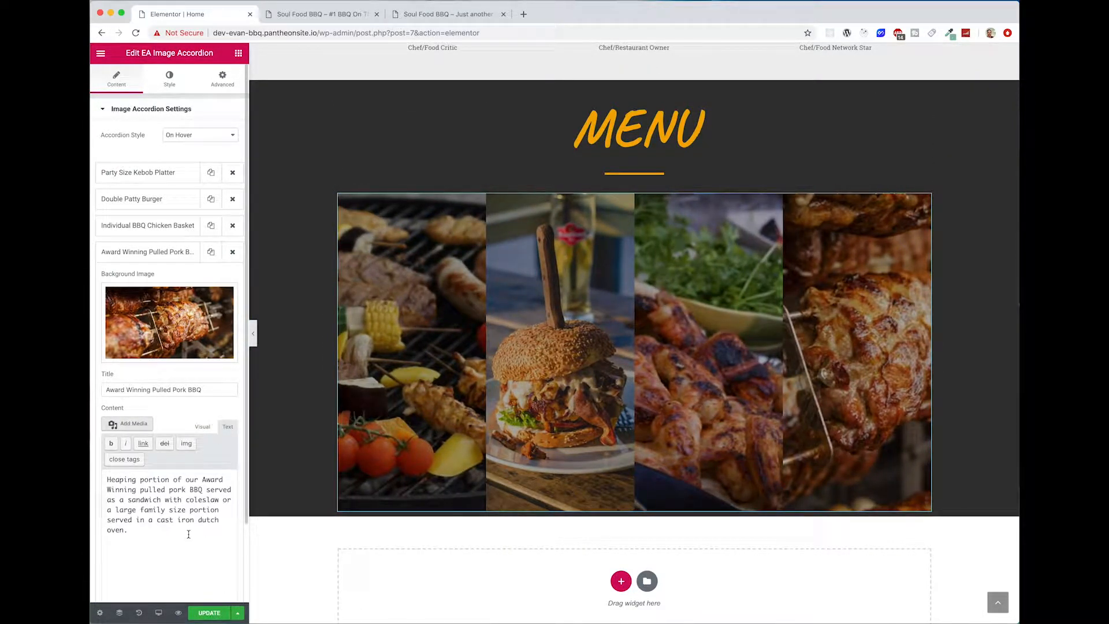
pyautogui.moveTo(186, 548); pyautogui.dragTo(96, 480)
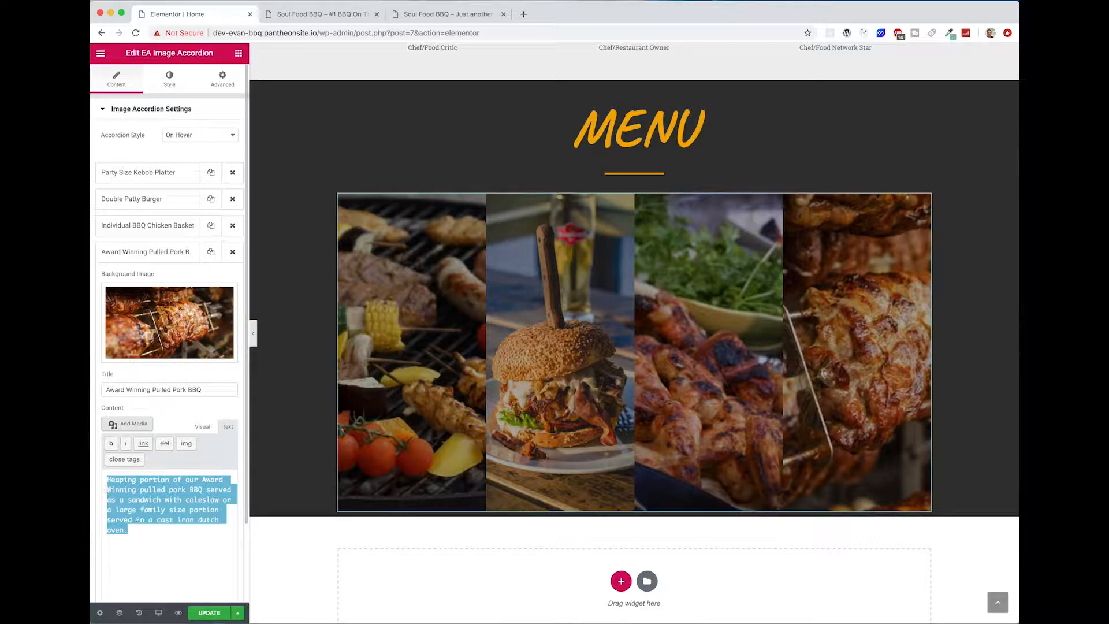
pyautogui.scroll(-3, 137, 520)
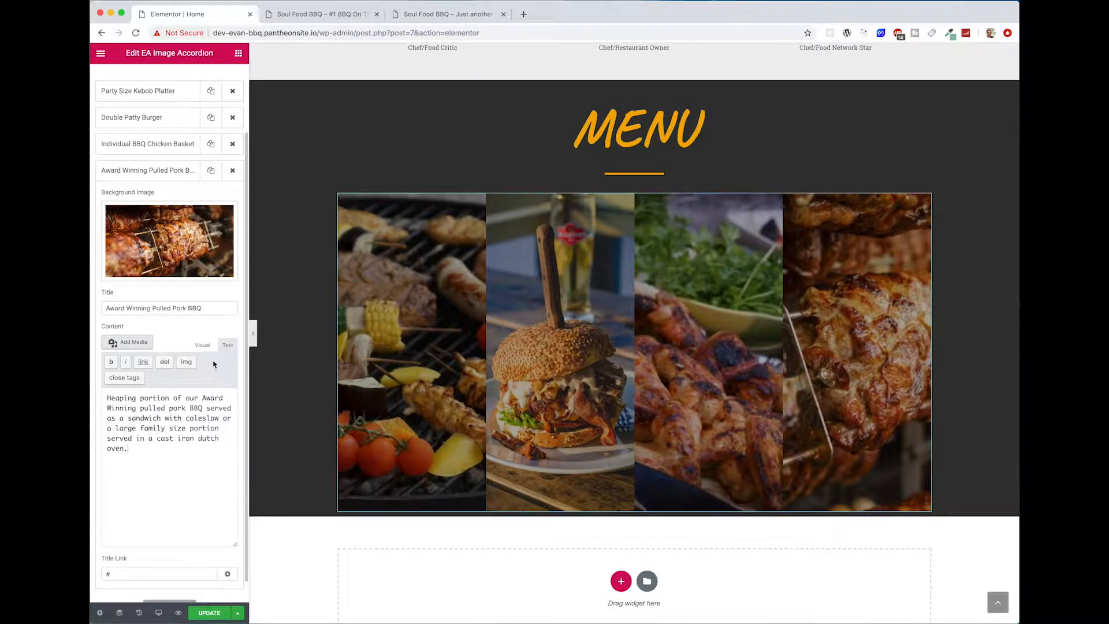
pyautogui.click(203, 345)
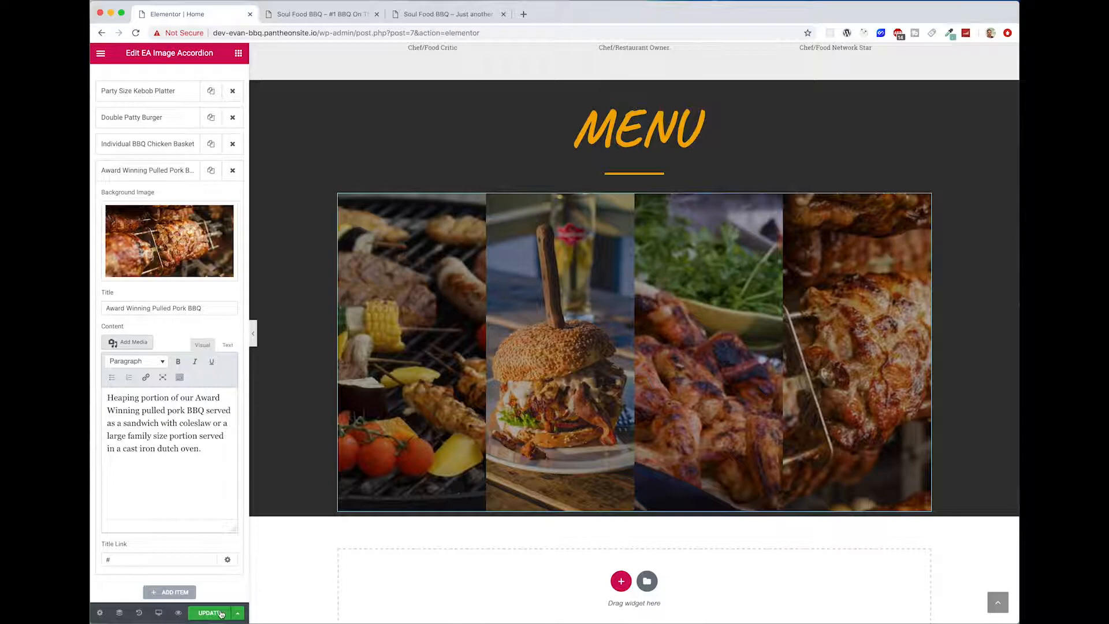
# Step: Update the page and check the Menu section's image accordion in the mobile preview, returning to the desktop preview
pyautogui.click(215, 614)
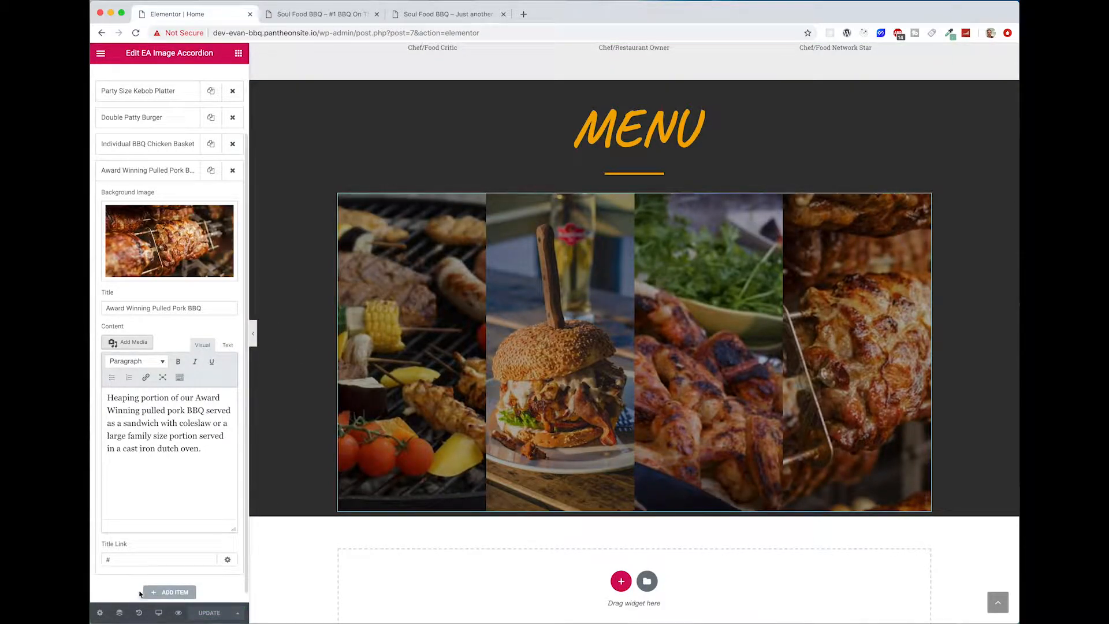
pyautogui.click(158, 613)
pyautogui.click(128, 585)
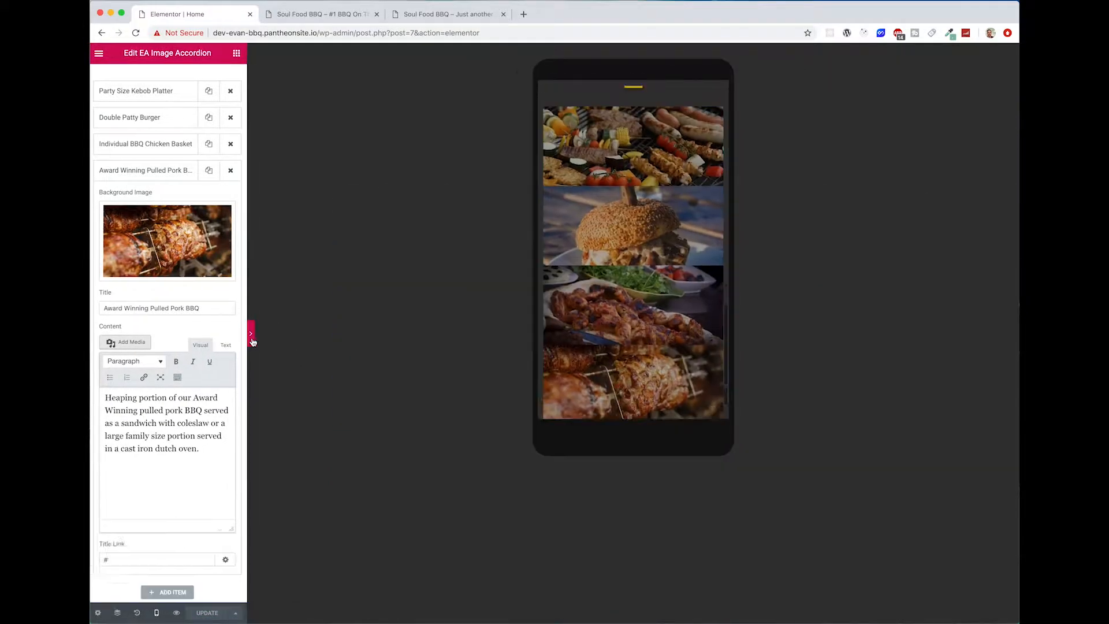
pyautogui.click(254, 334)
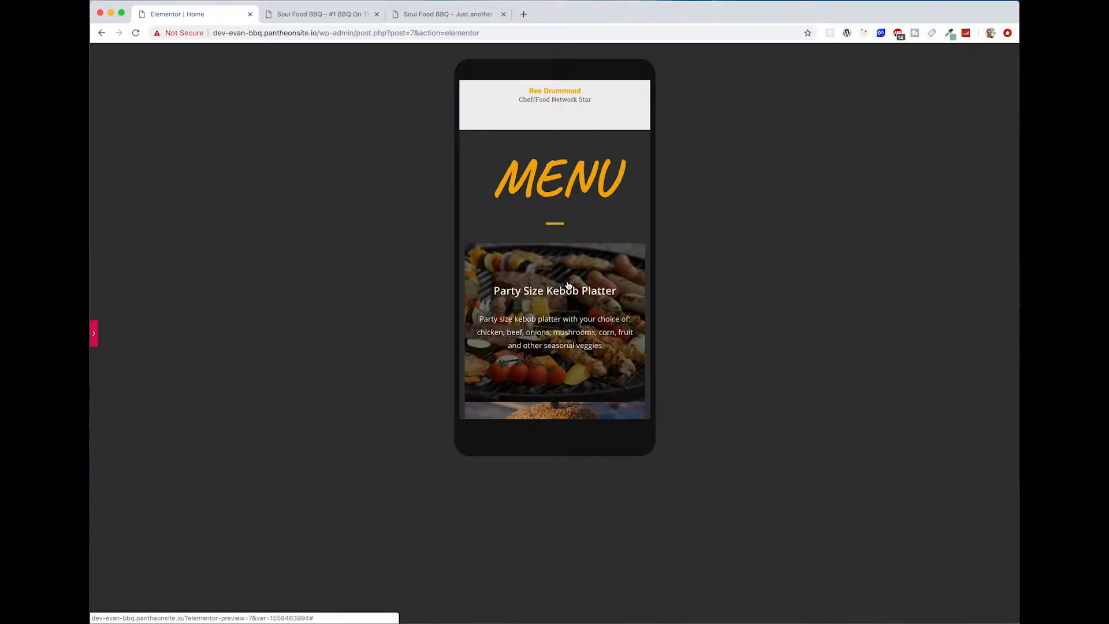
pyautogui.scroll(-5, 564, 271)
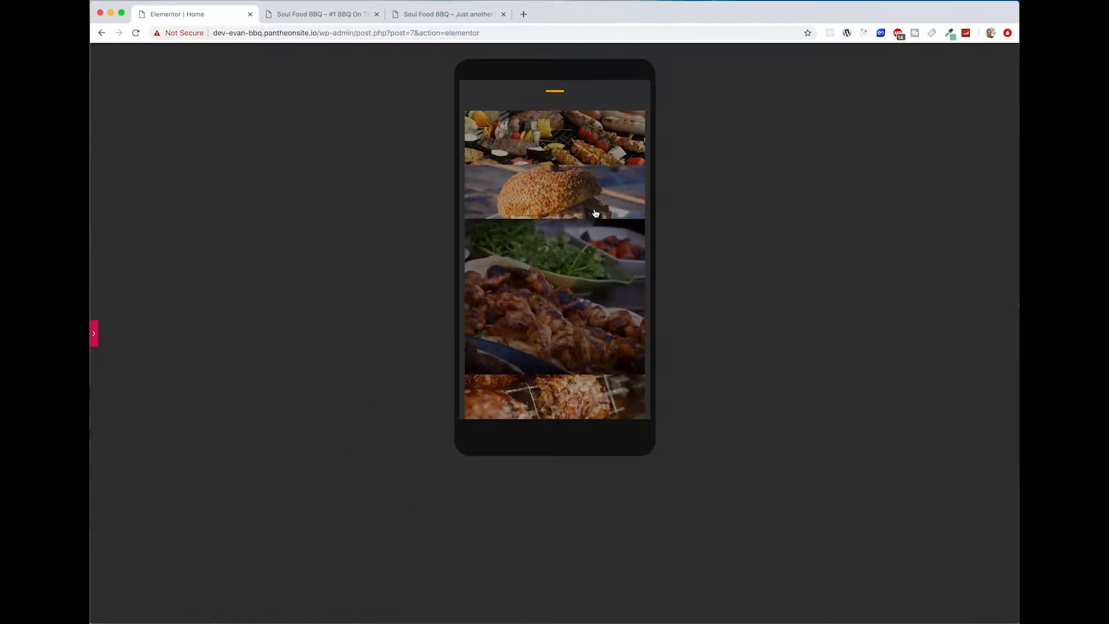
pyautogui.scroll(6, 548, 174)
pyautogui.scroll(-6, 553, 188)
pyautogui.scroll(-2, 554, 188)
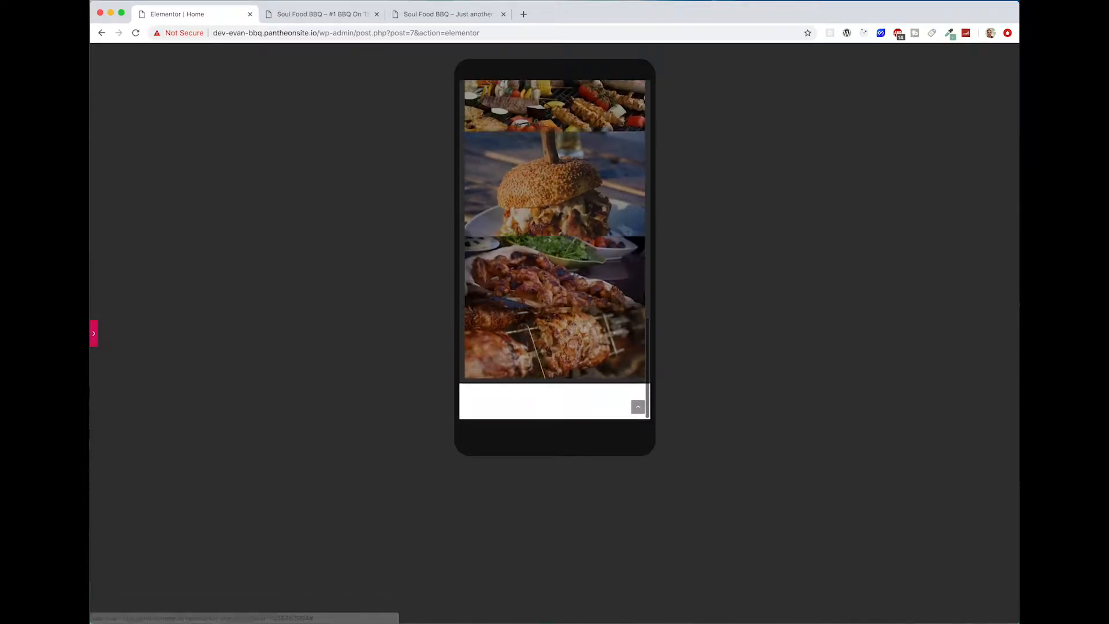
pyautogui.click(94, 338)
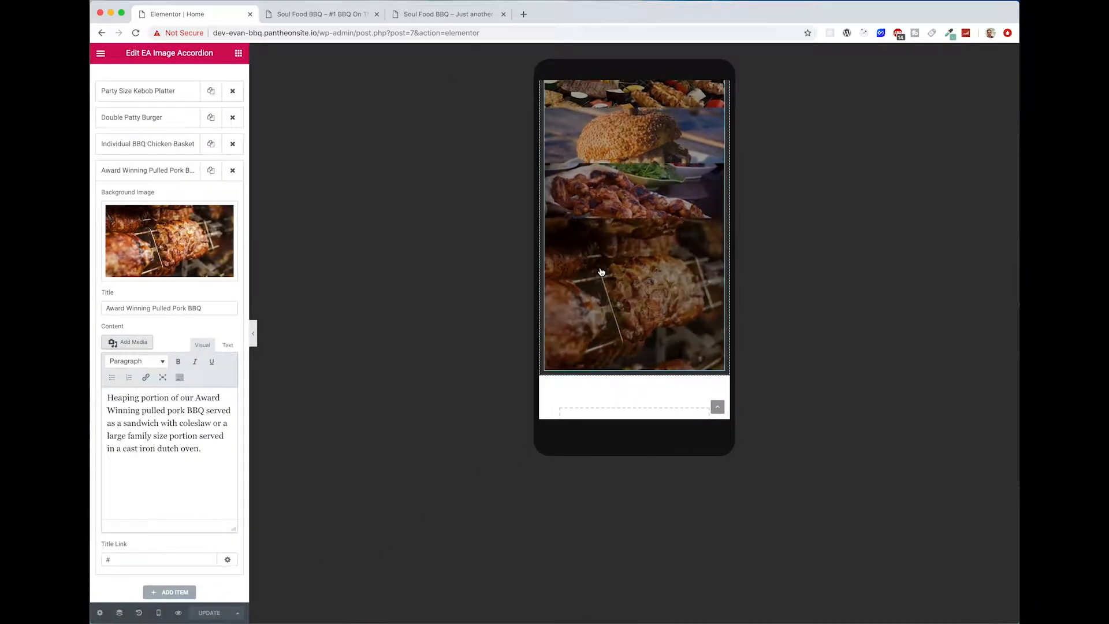
pyautogui.click(159, 612)
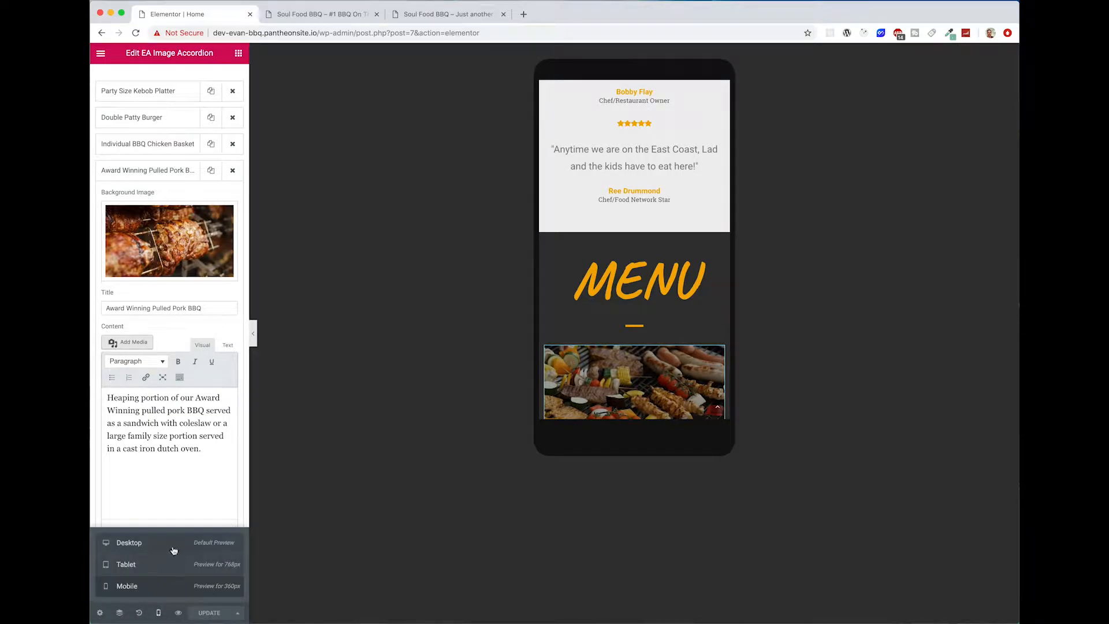
pyautogui.click(170, 546)
# Step: Set the Menu section's bottom padding to 50 px
pyautogui.scroll(1, 882, 426)
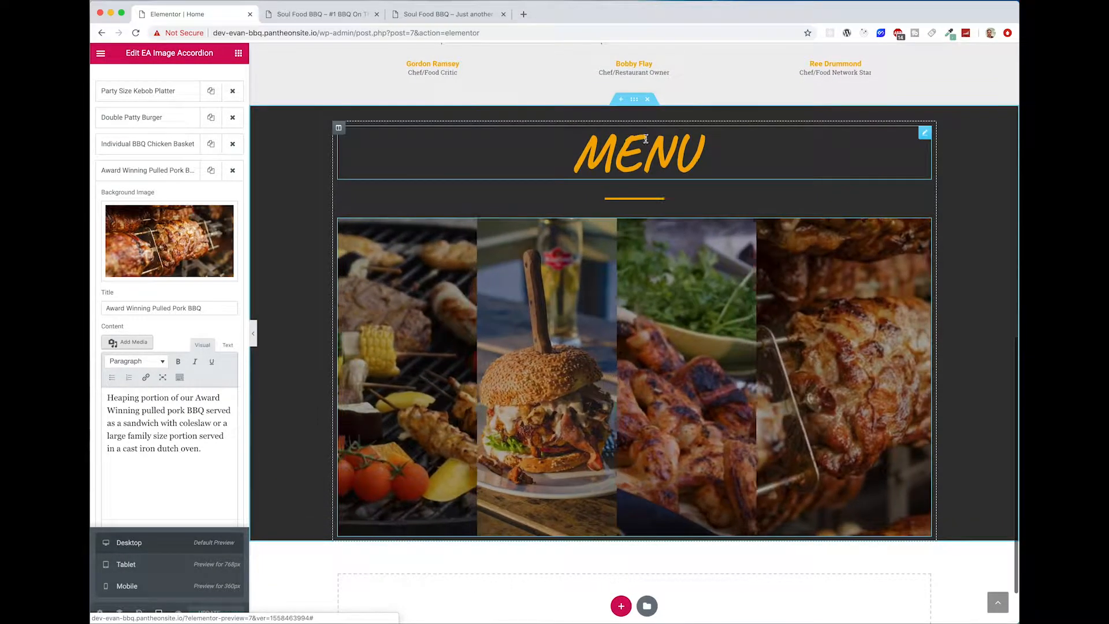
pyautogui.click(635, 99)
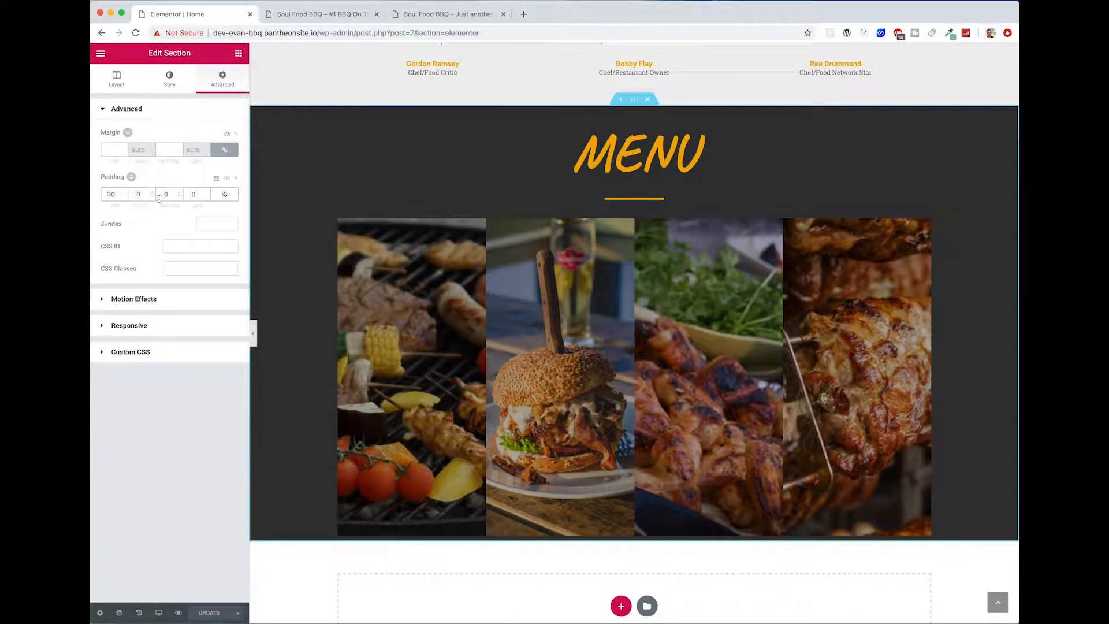
pyautogui.write('5')
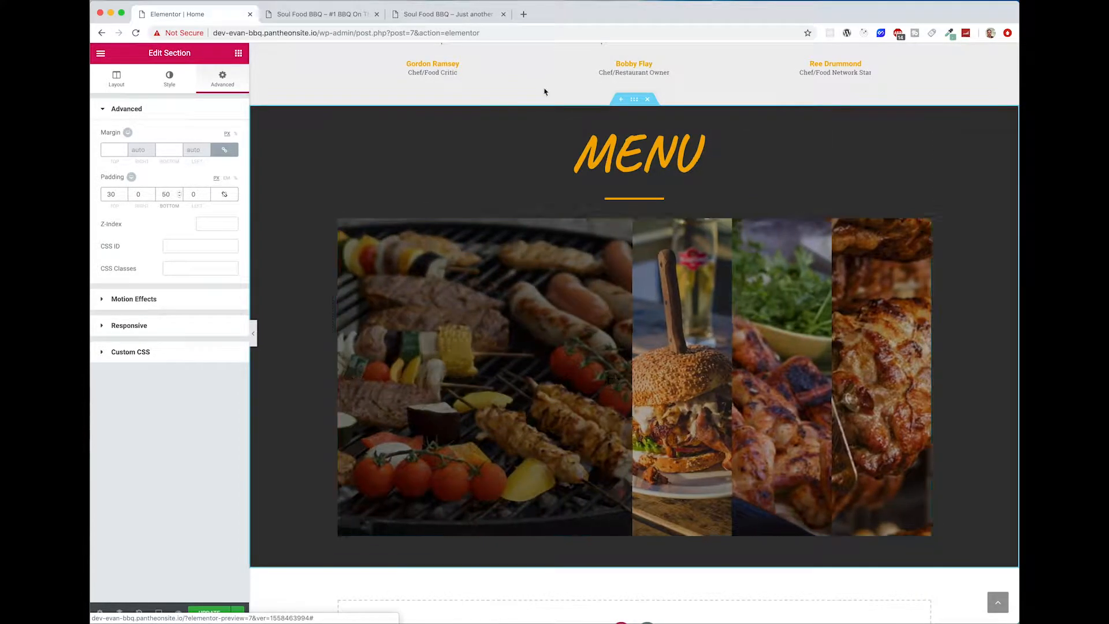
# Step: Add a Menu Anchor widget above the MENU heading and set its ID to "menu"
pyautogui.click(239, 55)
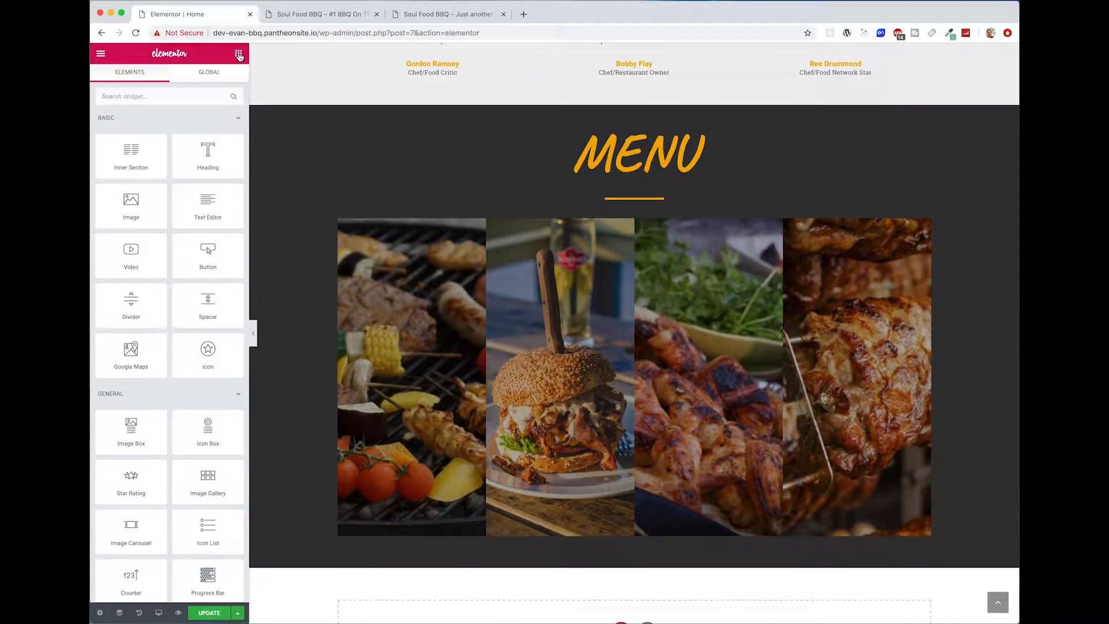
pyautogui.write('menu')
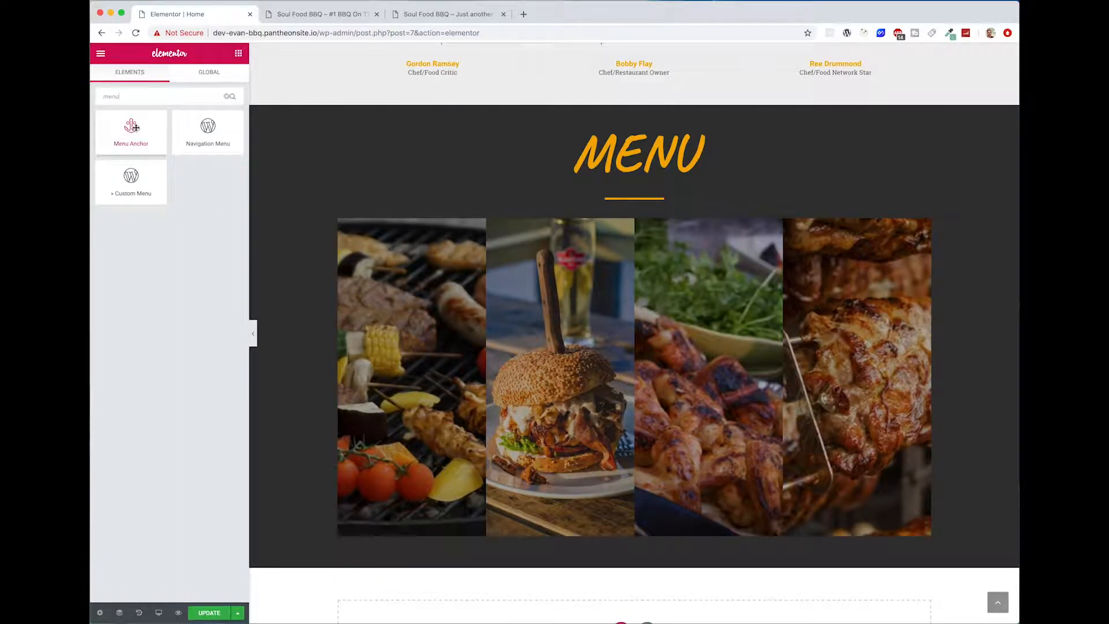
pyautogui.moveTo(133, 127); pyautogui.dragTo(615, 133)
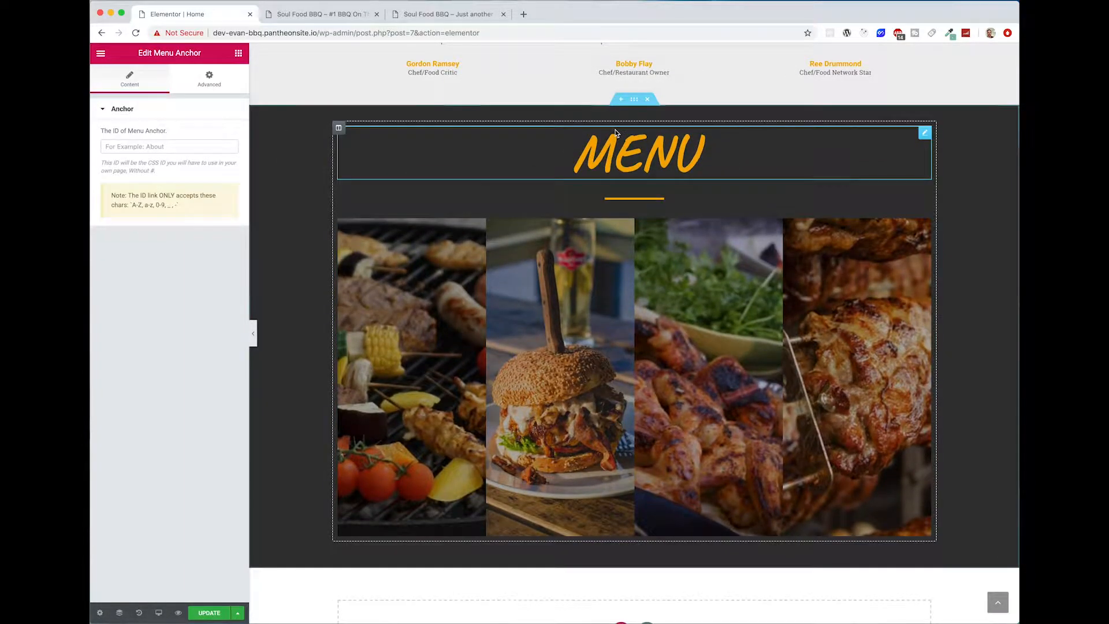
pyautogui.click(148, 149)
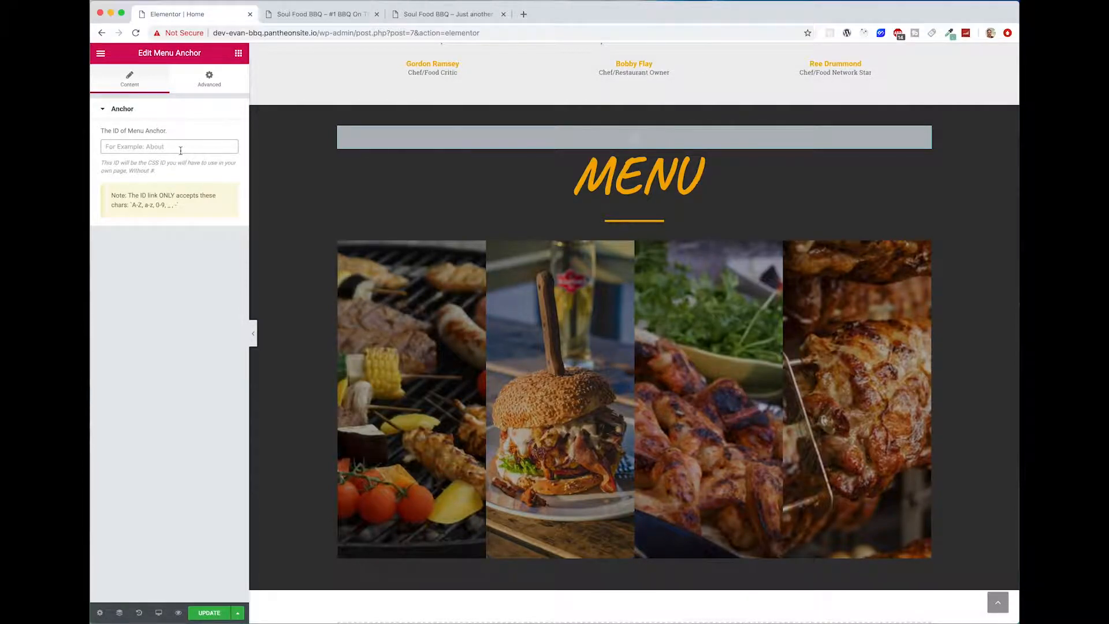
pyautogui.write('menu')
pyautogui.scroll(10, 525, 167)
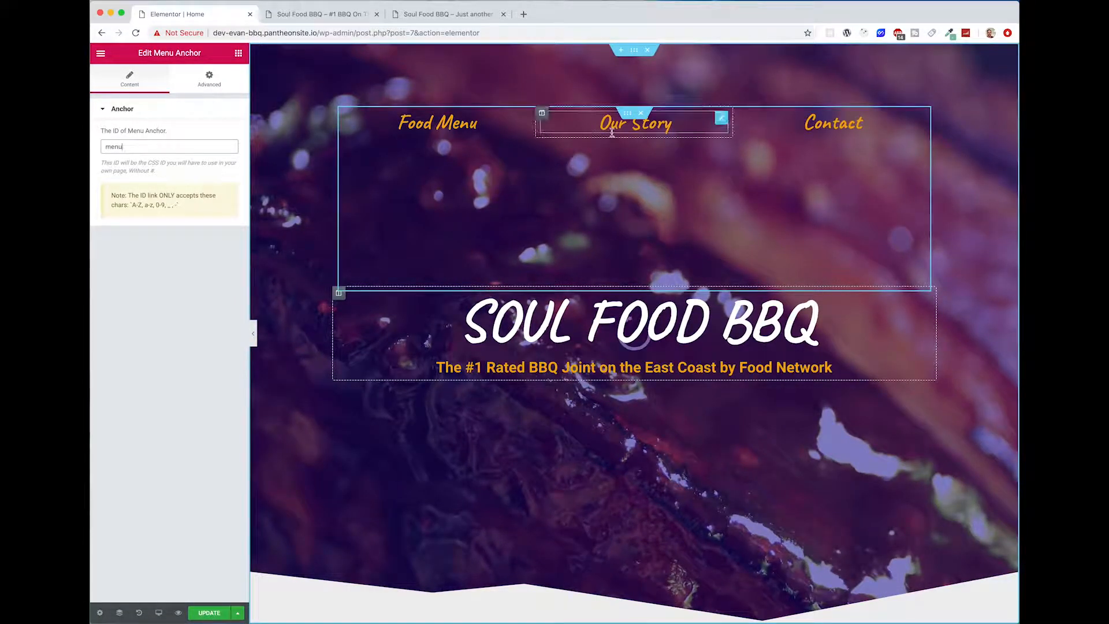
pyautogui.scroll(-7, 644, 339)
pyautogui.scroll(-3, 644, 339)
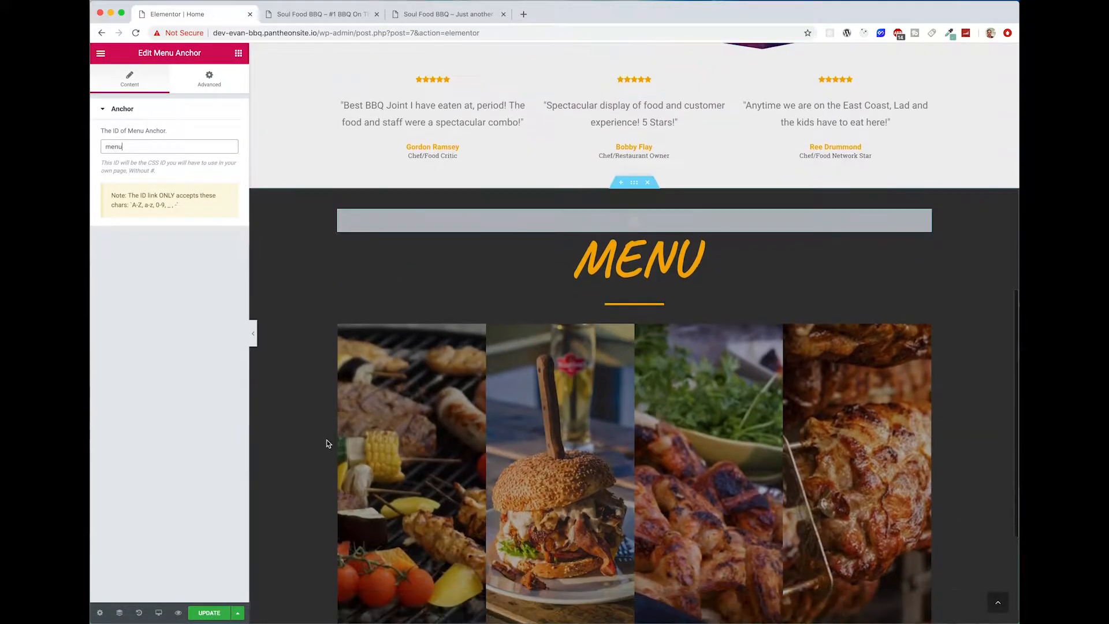
# Step: Save the page and reload the live Soul Food BBQ home page without #menu in its address
pyautogui.press('super+s')
pyautogui.click(319, 14)
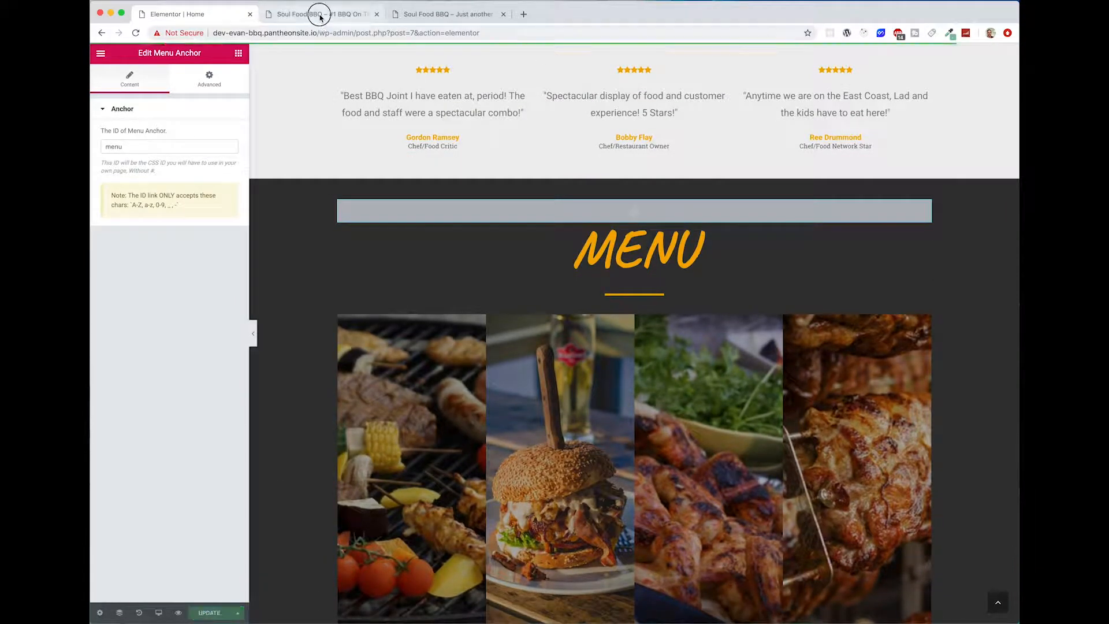
pyautogui.click(133, 35)
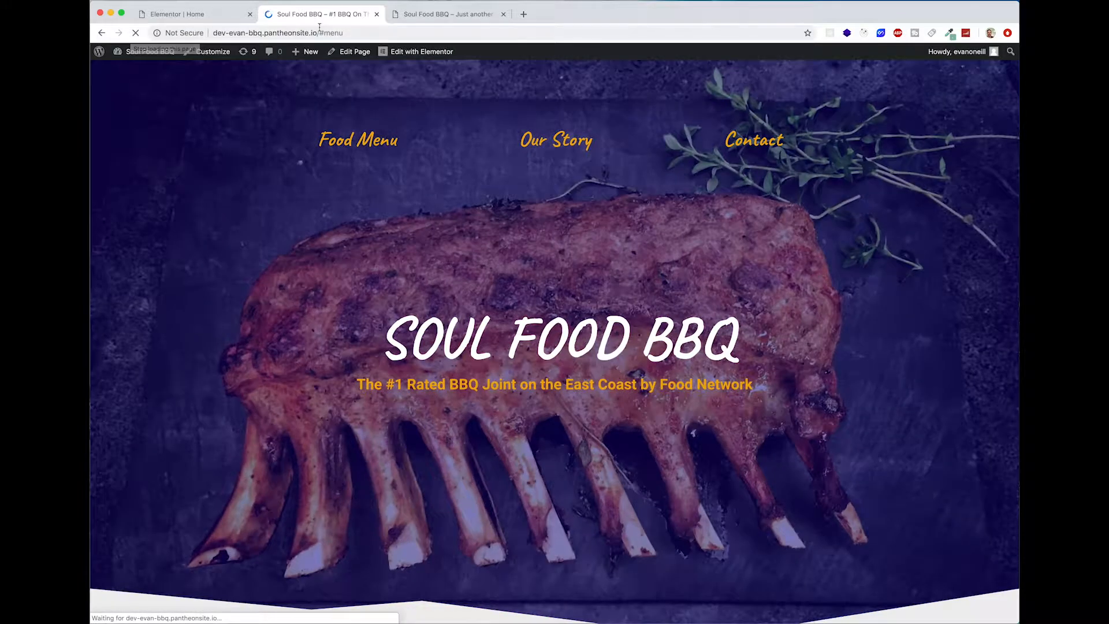
pyautogui.moveTo(320, 33); pyautogui.dragTo(438, 33)
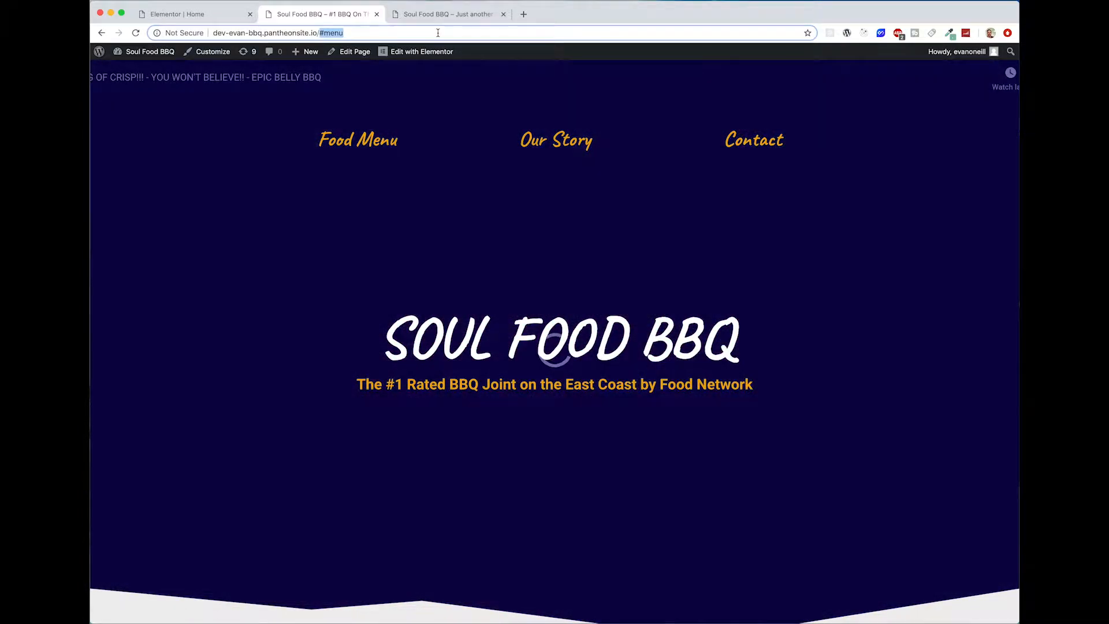
pyautogui.press('BackSpace')
pyautogui.press('Return')
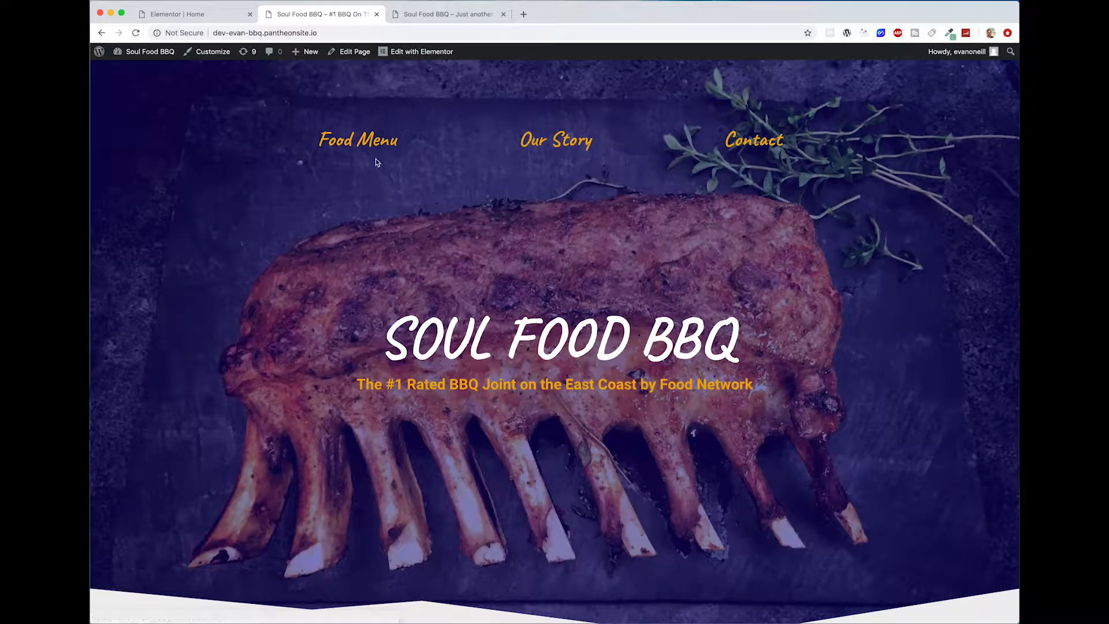
# Step: Test the Food Menu link on the live page and return to the top of the page
pyautogui.click(370, 144)
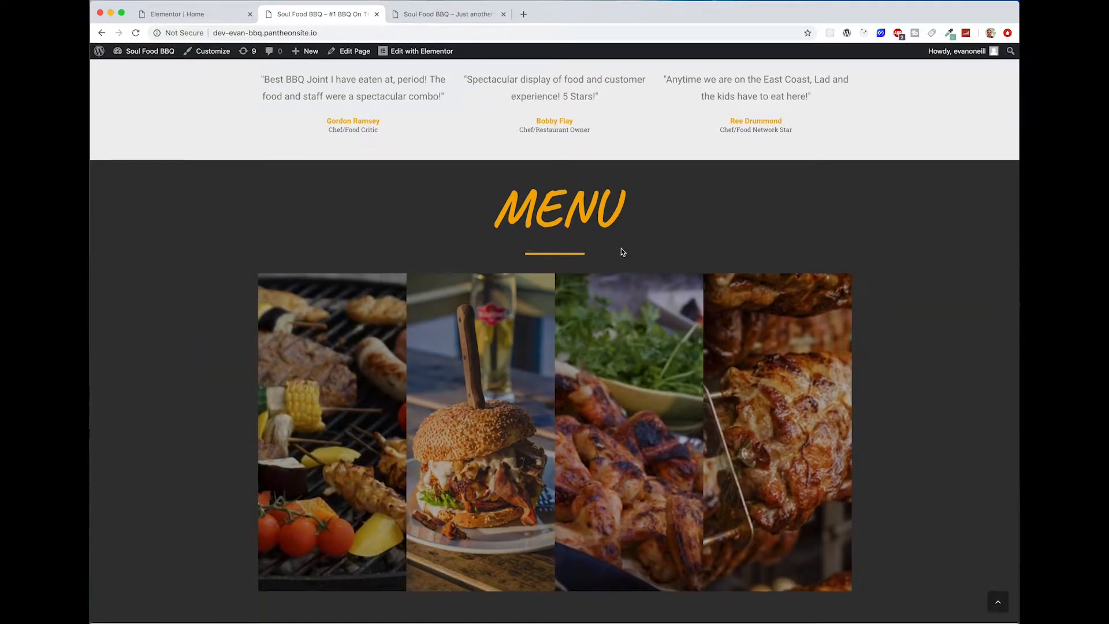
pyautogui.click(996, 605)
pyautogui.scroll(-2, 540, 407)
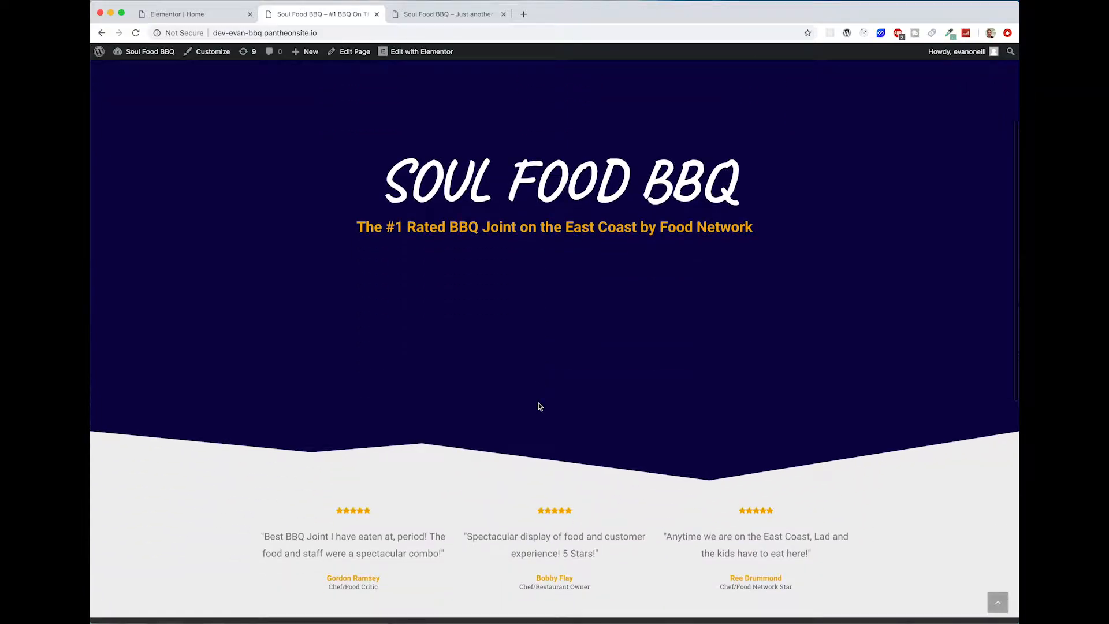
# Step: Review the live page's Menu section and compare it with the Menu and Our Story sections on the reference site
pyautogui.scroll(3, 430, 394)
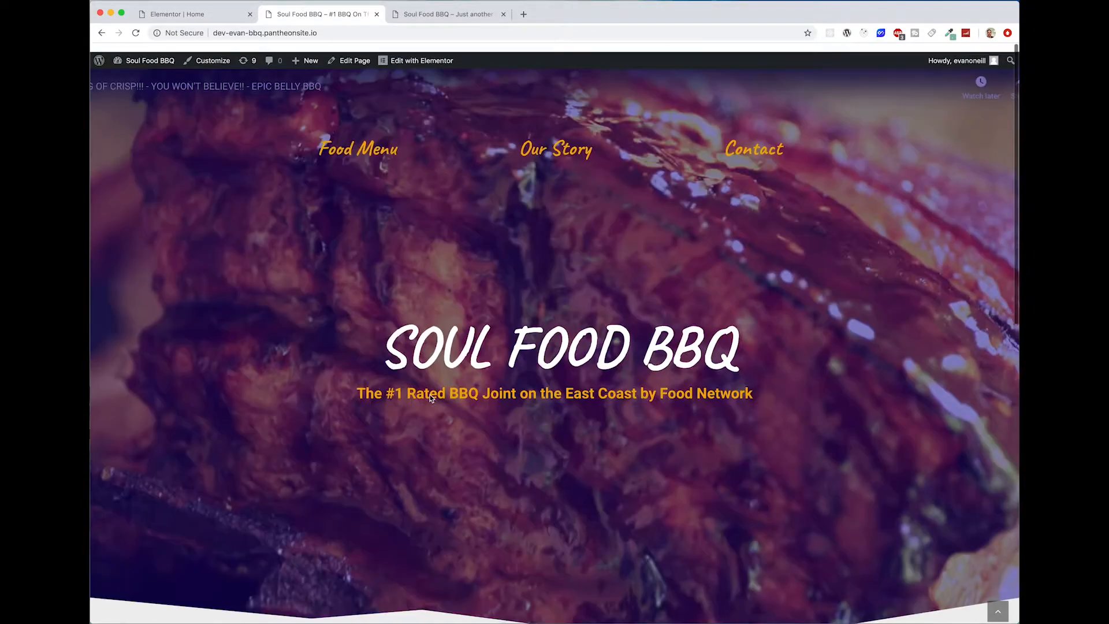
pyautogui.scroll(-4, 430, 394)
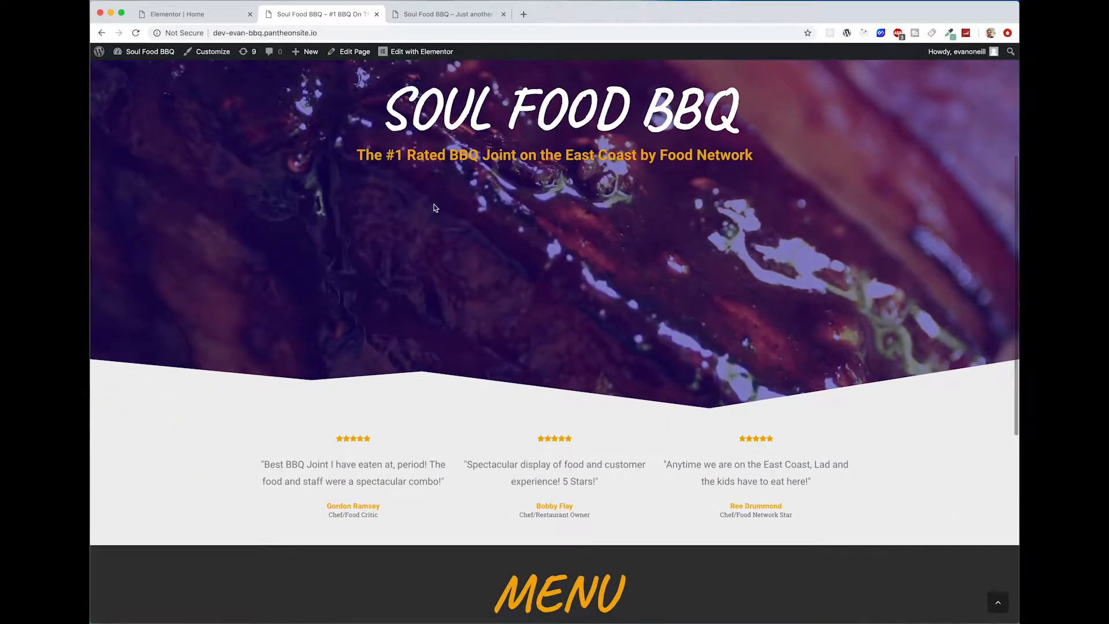
pyautogui.scroll(-6, 430, 398)
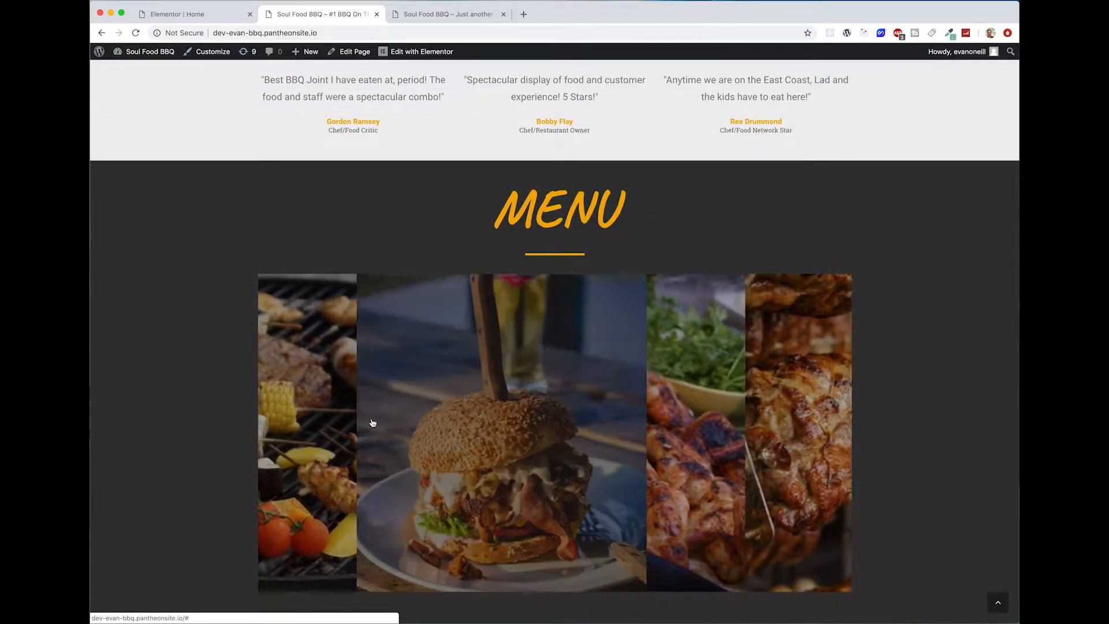
pyautogui.moveTo(645, 390)
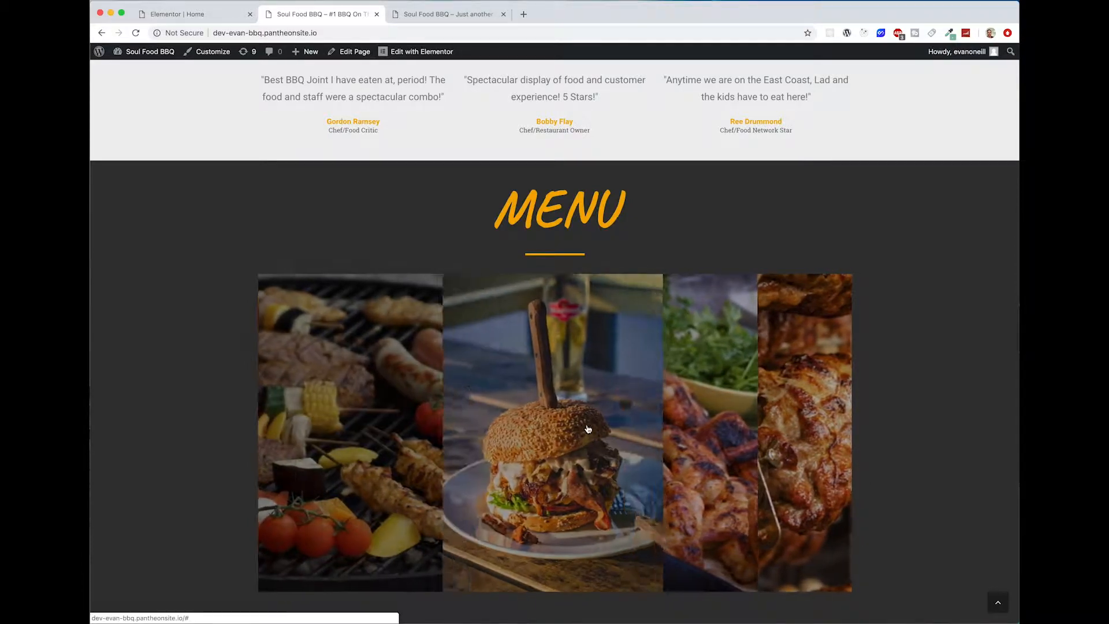
pyautogui.click(185, 12)
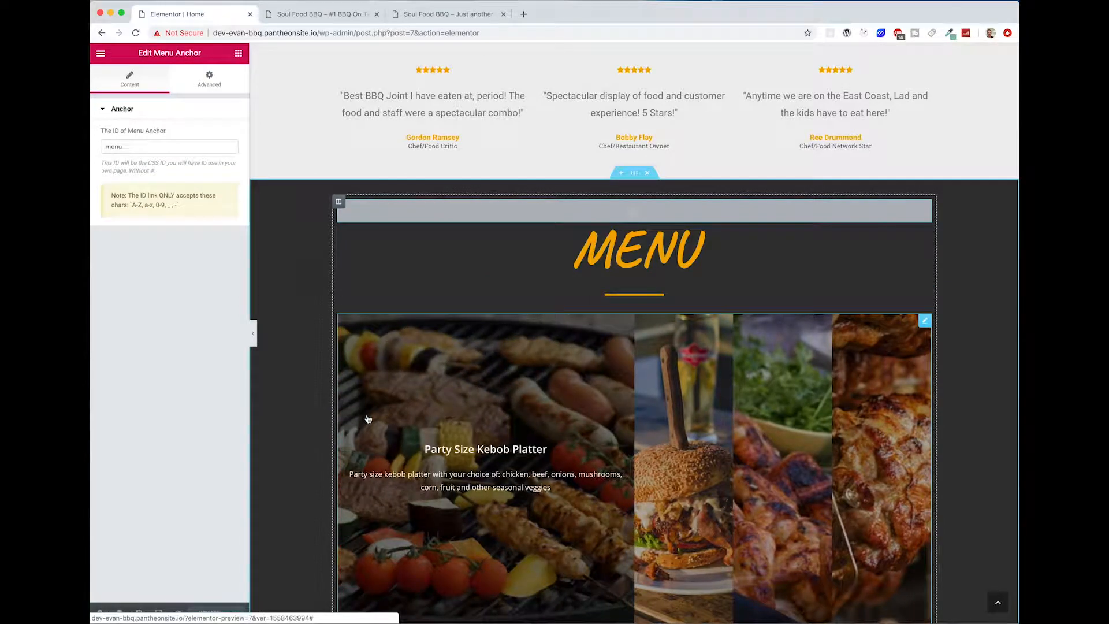
pyautogui.scroll(-3, 375, 404)
pyautogui.click(422, 21)
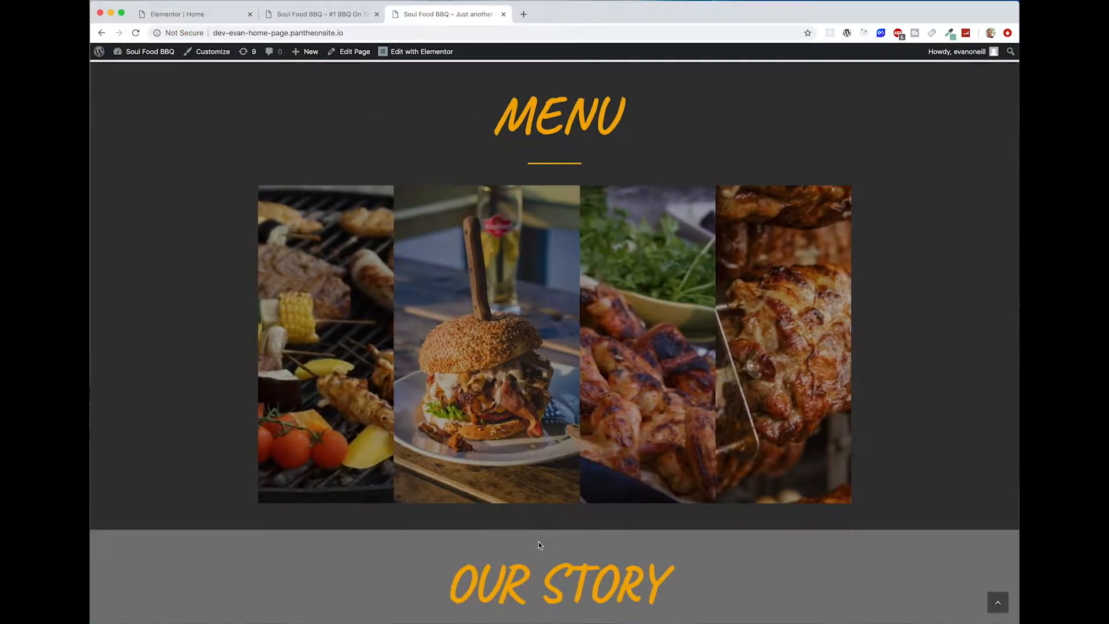
pyautogui.scroll(-2, 539, 543)
# Step: Return to the Elementor editor and duplicate the whole Menu section
pyautogui.click(172, 4)
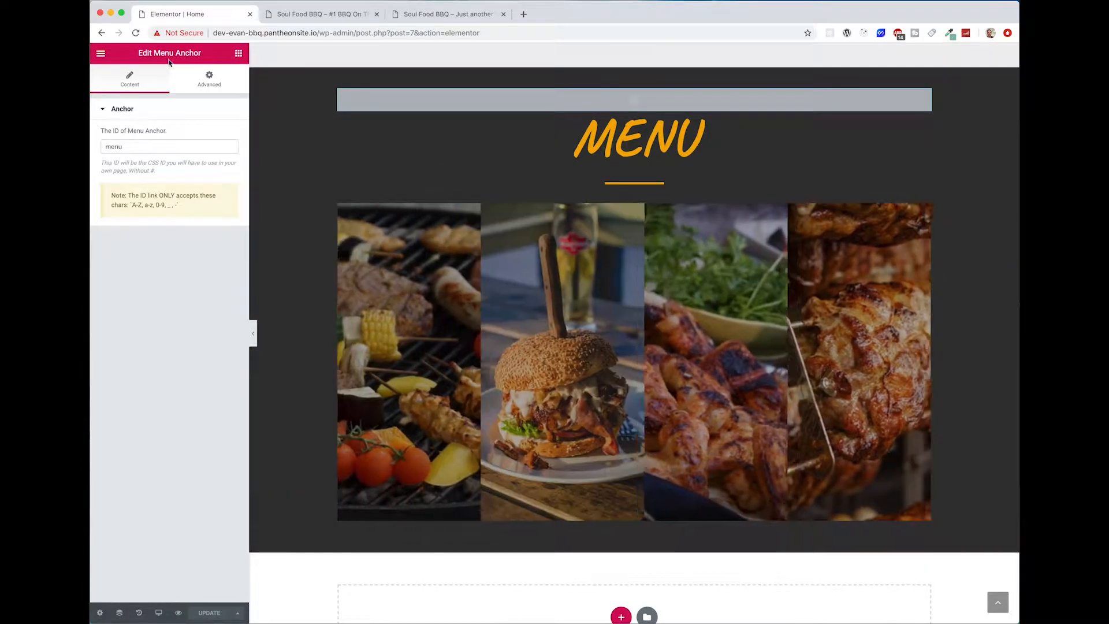
pyautogui.click(238, 53)
pyautogui.scroll(2, 642, 166)
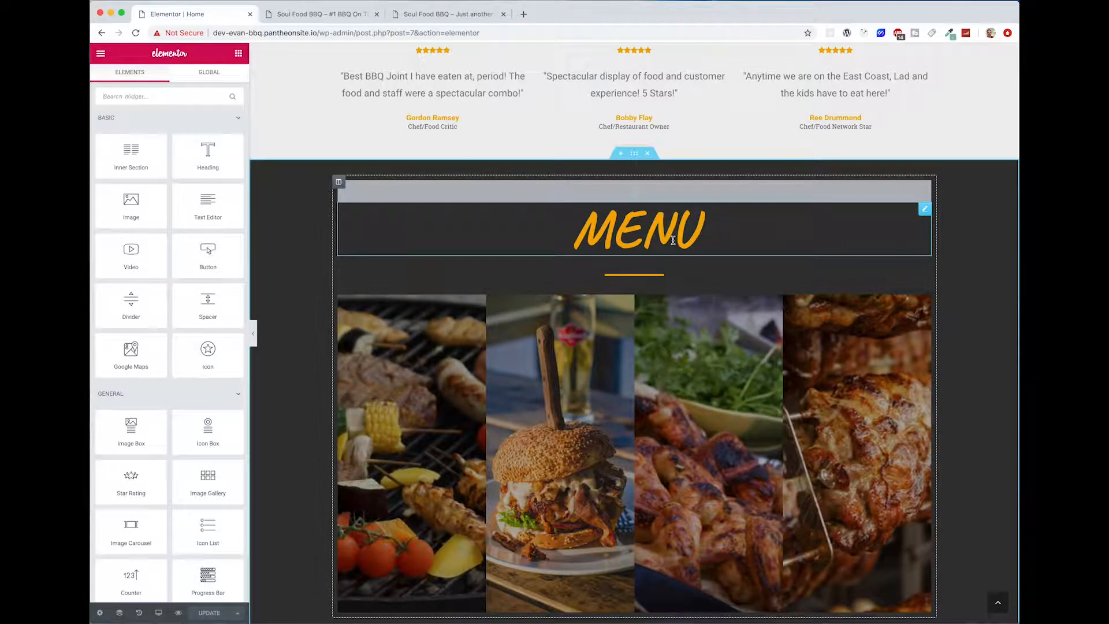
pyautogui.scroll(-2, 646, 235)
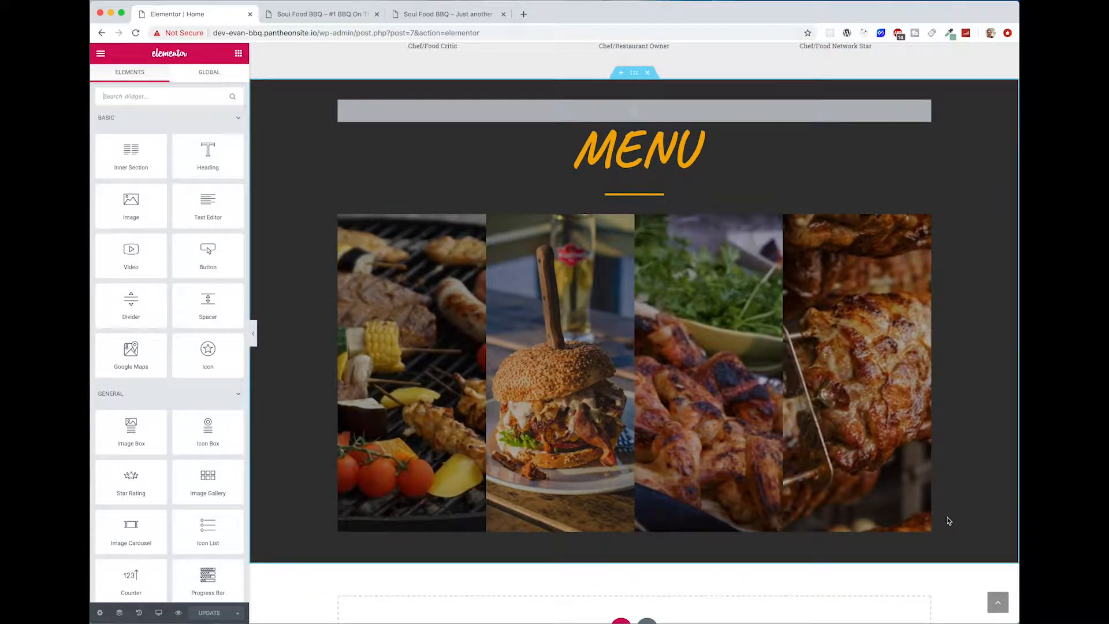
pyautogui.scroll(1, 946, 520)
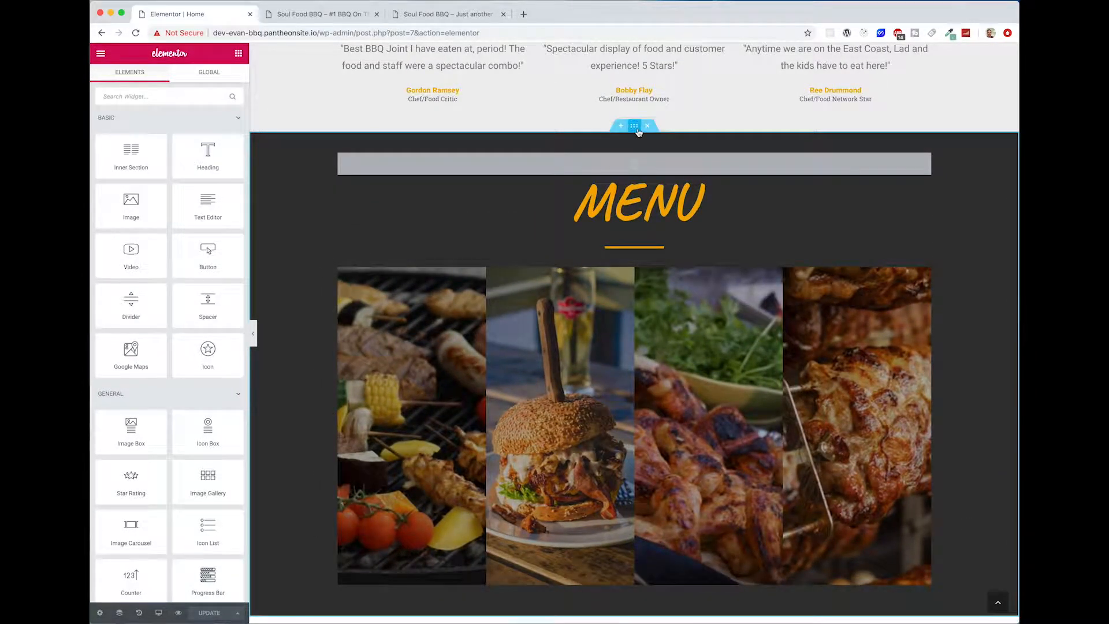
pyautogui.rightClick(638, 132)
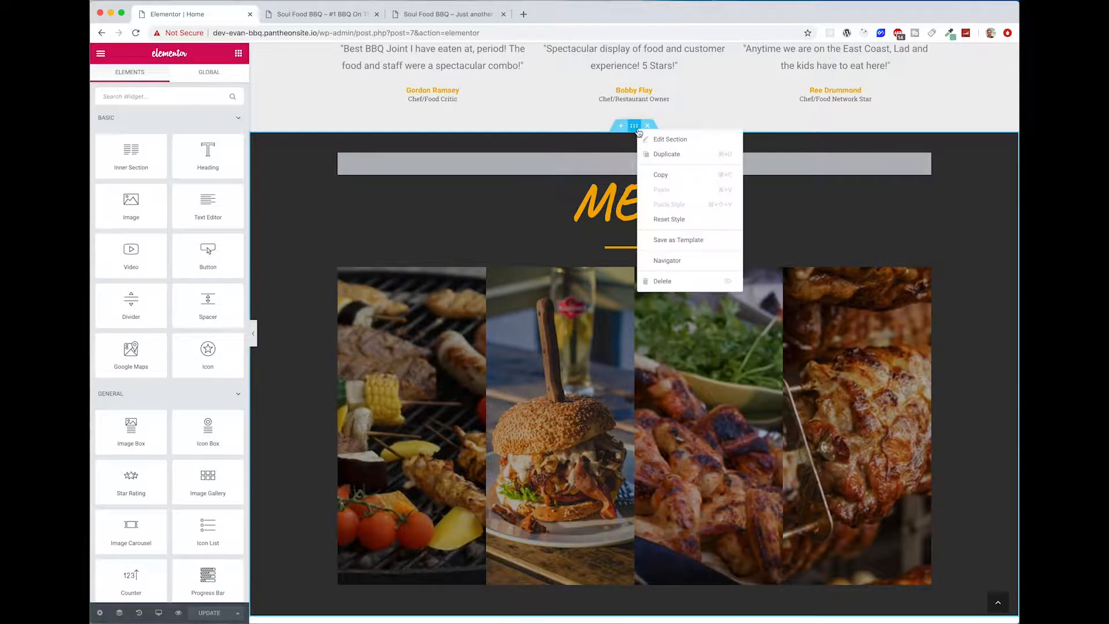
pyautogui.click(667, 154)
# Step: Set the menu anchor ID in the duplicated section to "about"
pyautogui.scroll(-3, 736, 415)
pyautogui.scroll(-1, 736, 415)
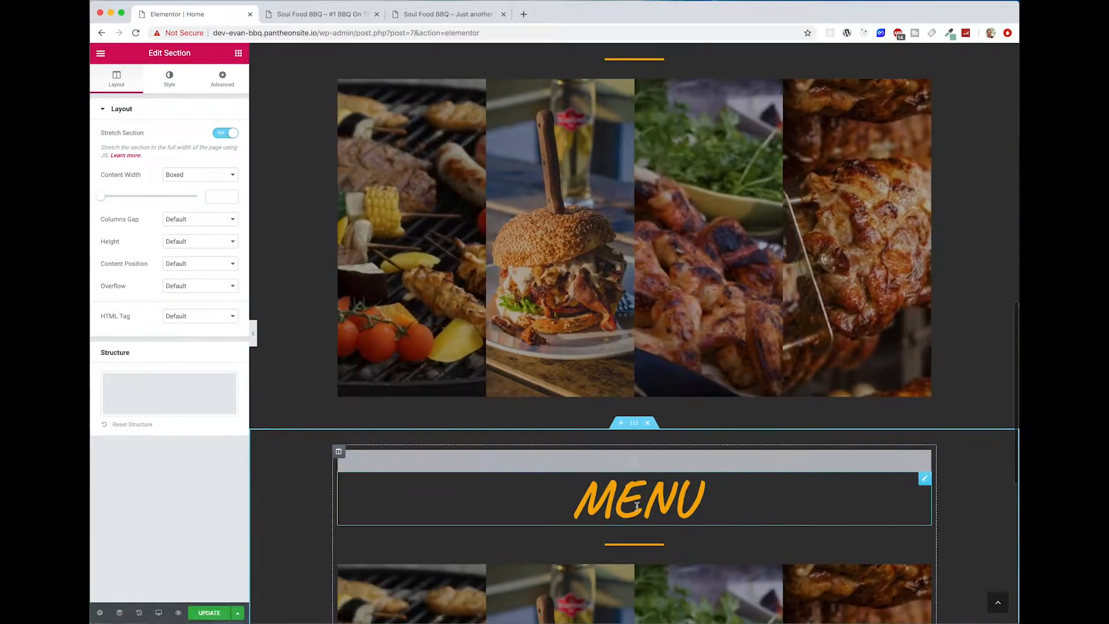
pyautogui.click(648, 467)
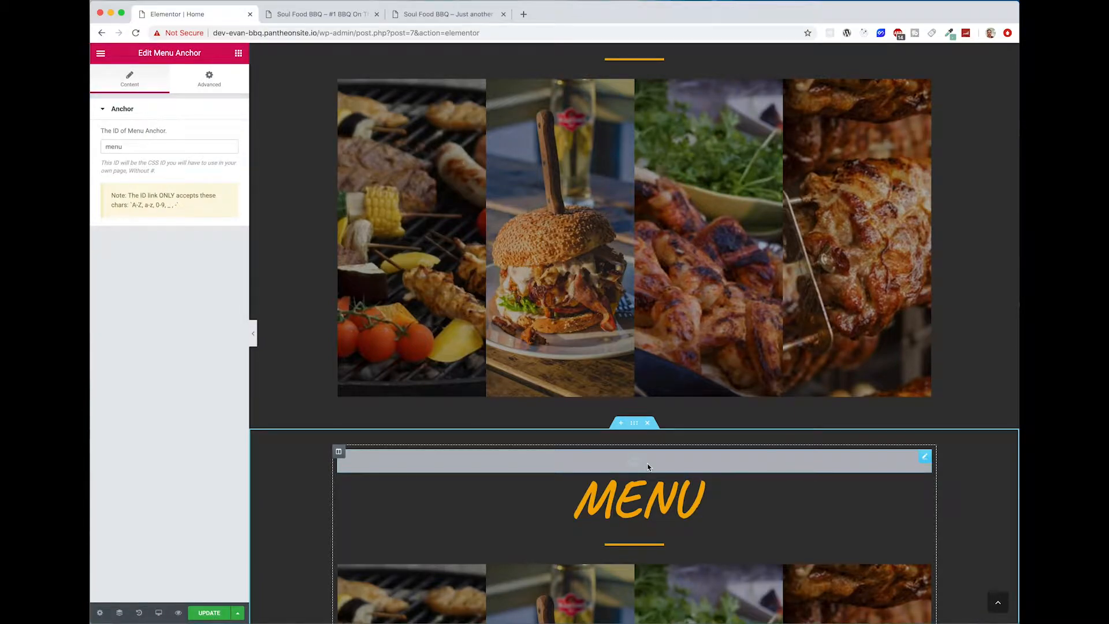
pyautogui.click(144, 143)
pyautogui.write('about')
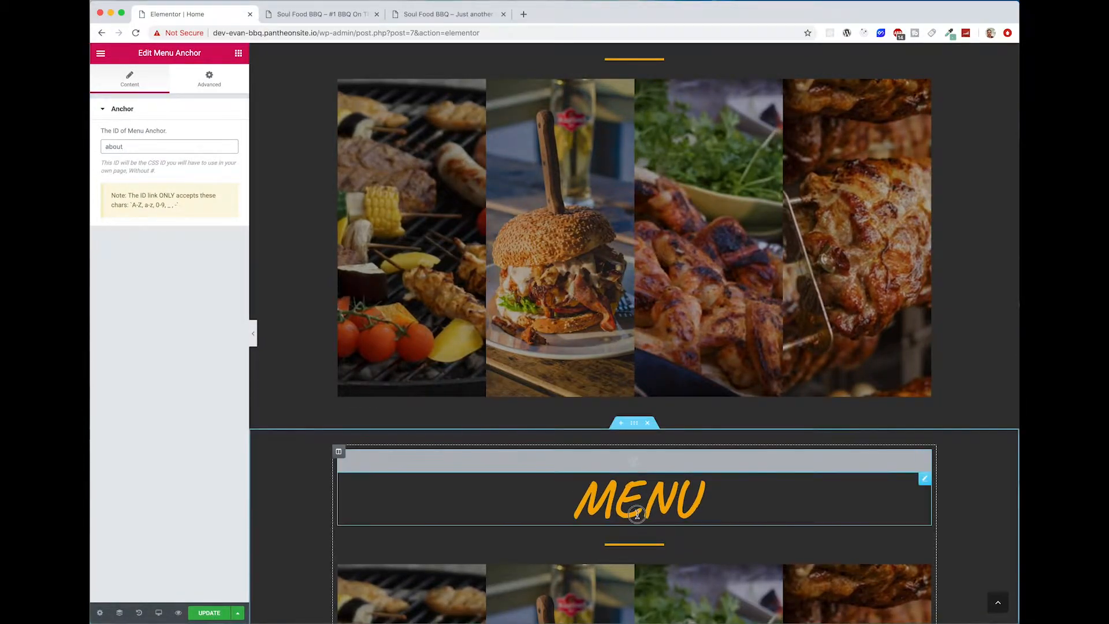
# Step: Change the duplicated section's heading title to "Our Story"
pyautogui.click(568, 507)
pyautogui.doubleClick(124, 153)
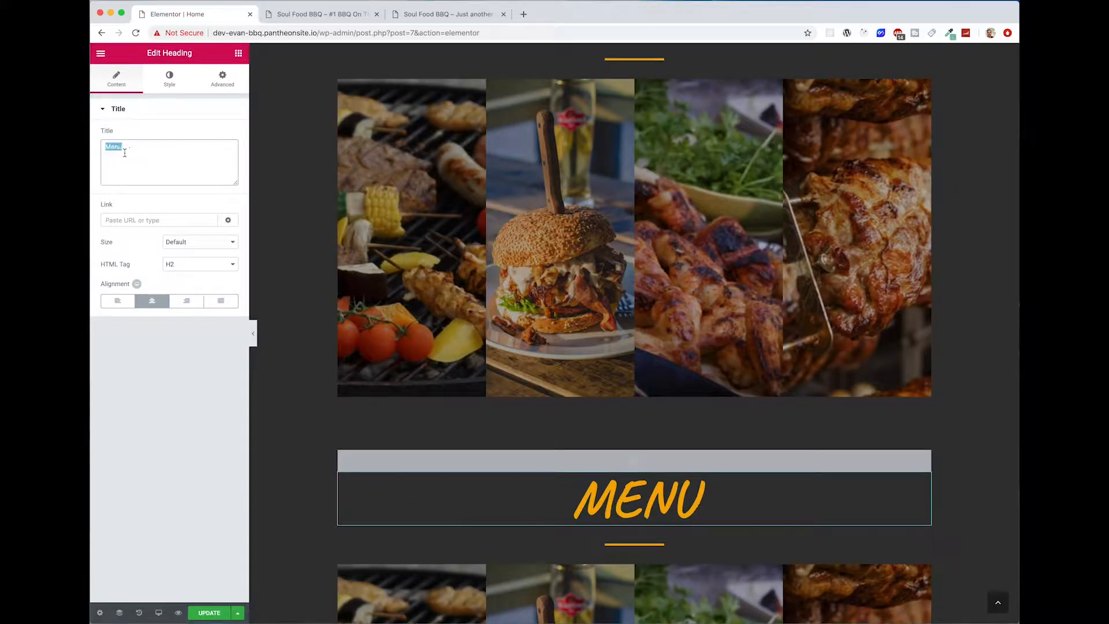
pyautogui.write('Our Sto')
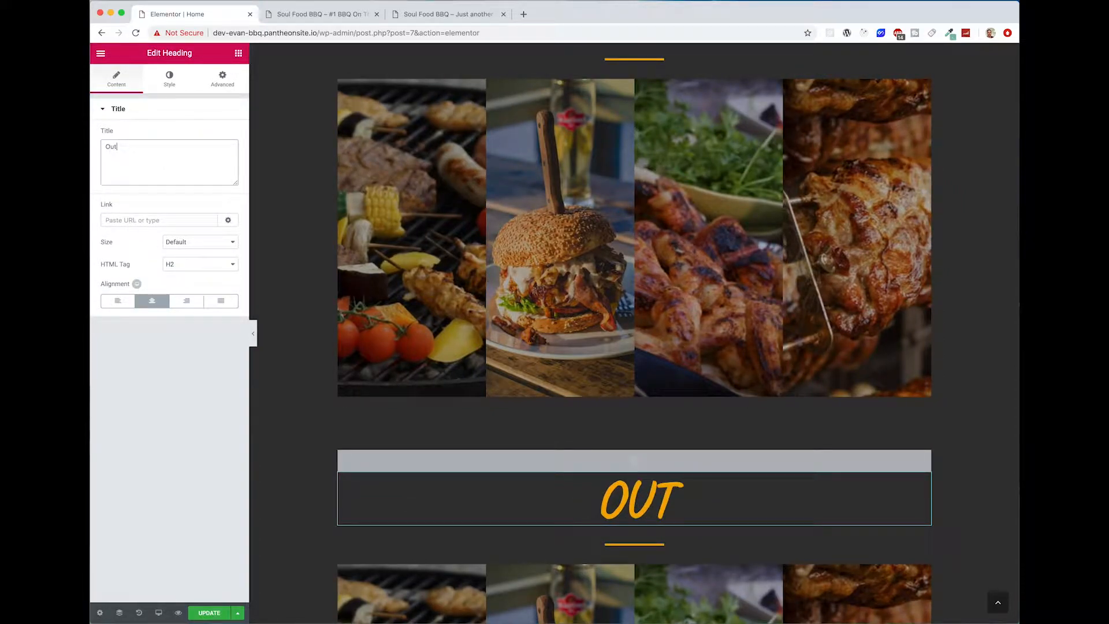
pyautogui.write('ry')
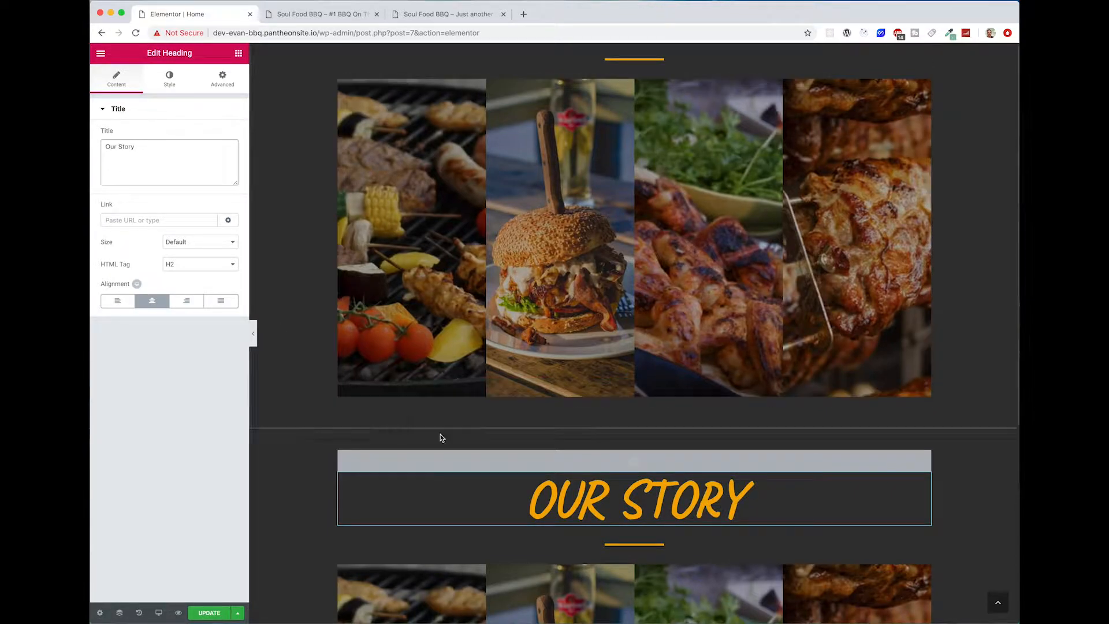
# Step: Set the anchor ID above the Our Story heading to "story" and check it against the Our Story navigation link
pyautogui.click(637, 460)
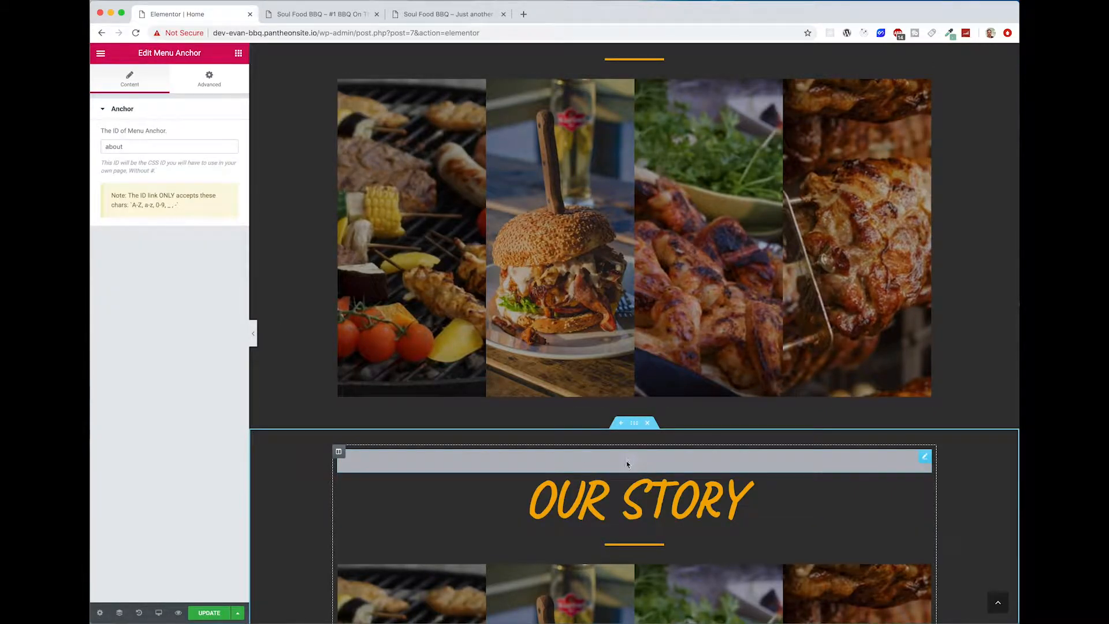
pyautogui.scroll(4, 647, 468)
pyautogui.scroll(-4, 647, 469)
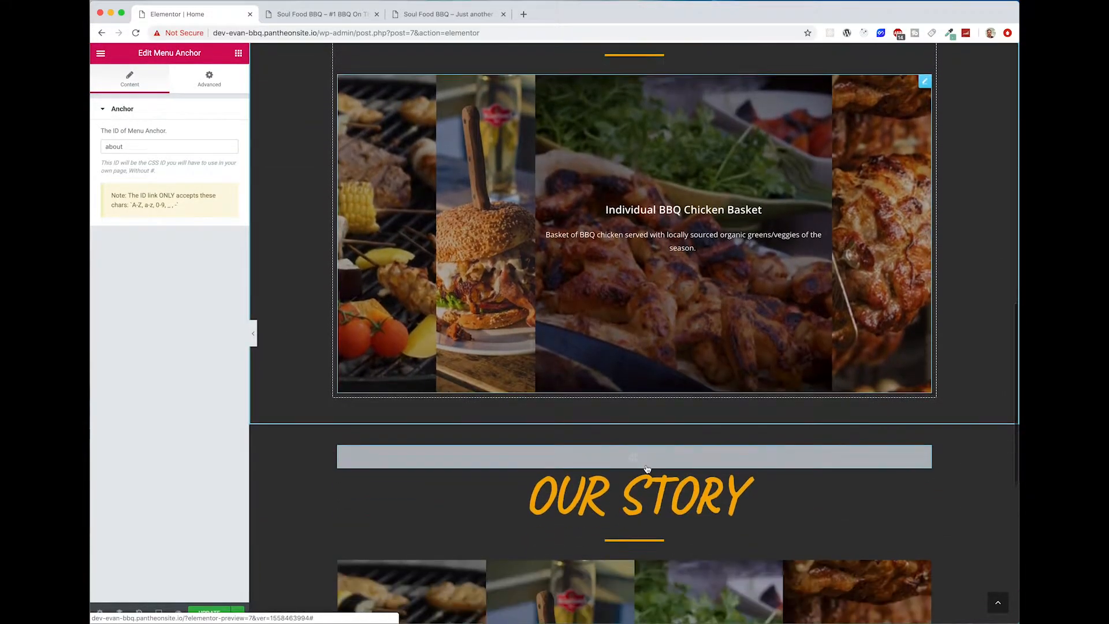
pyautogui.click(108, 148)
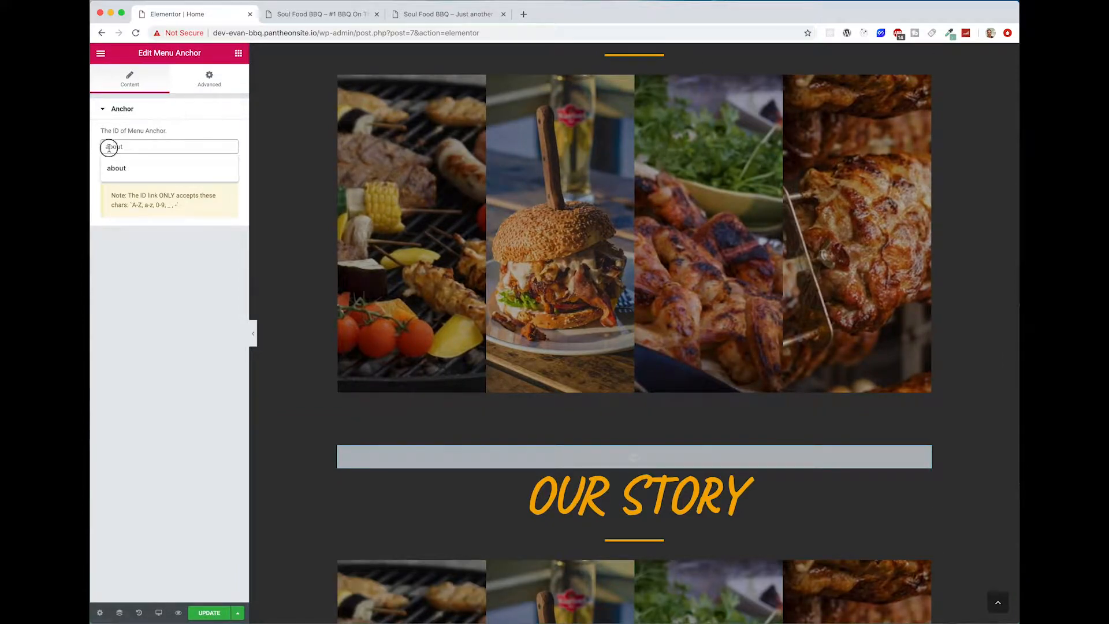
pyautogui.write('story')
pyautogui.scroll(15, 502, 92)
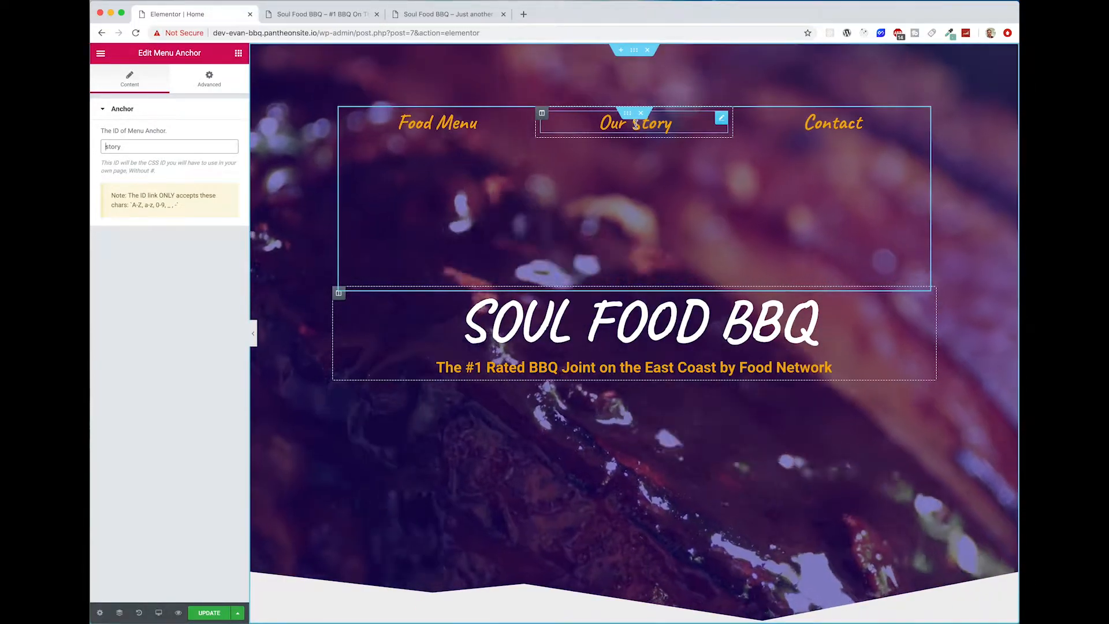
pyautogui.click(635, 123)
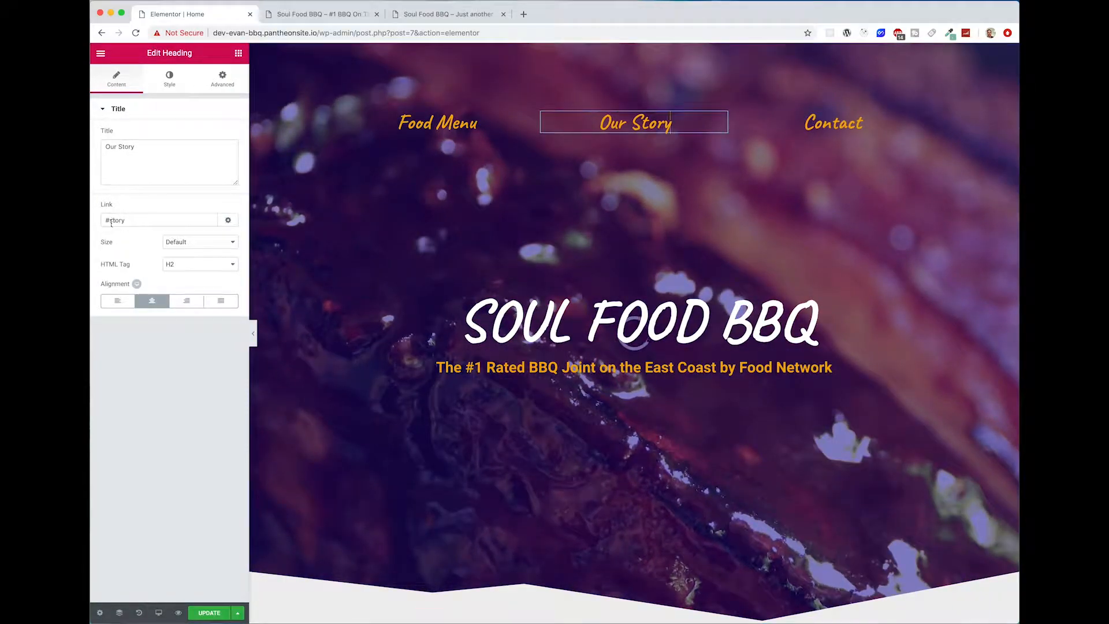
# Step: Delete the image accordion from the Our Story section
pyautogui.scroll(-10, 621, 271)
pyautogui.scroll(-10, 620, 271)
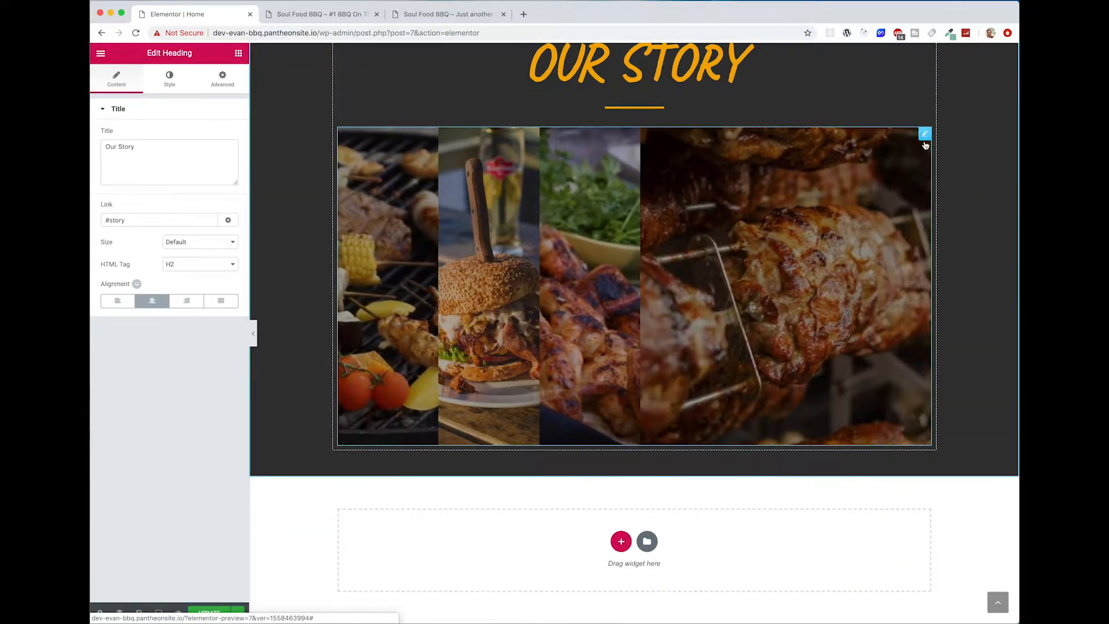
pyautogui.click(925, 134)
pyautogui.rightClick(927, 139)
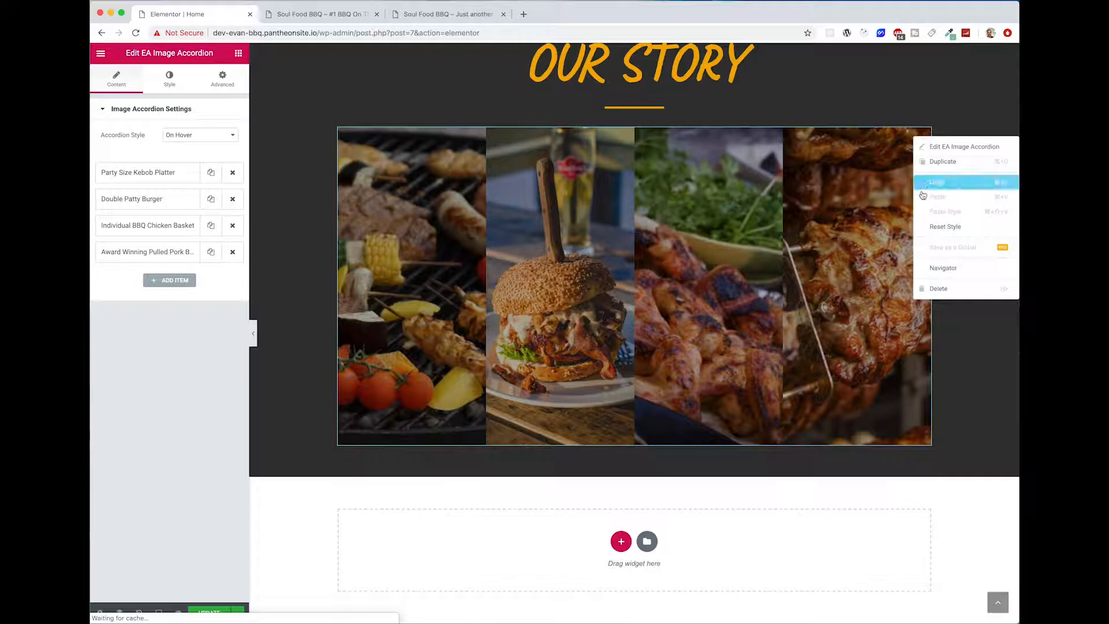
pyautogui.click(943, 290)
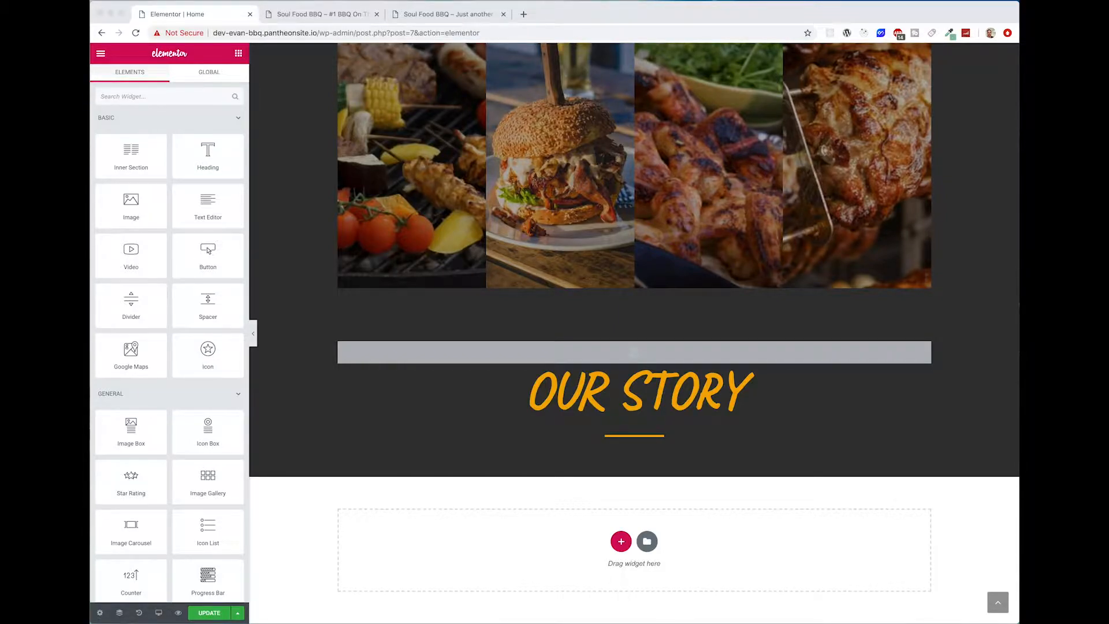
# Step: Add an Image Box widget below the Our Story divider and set its image position to left
pyautogui.click(611, 455)
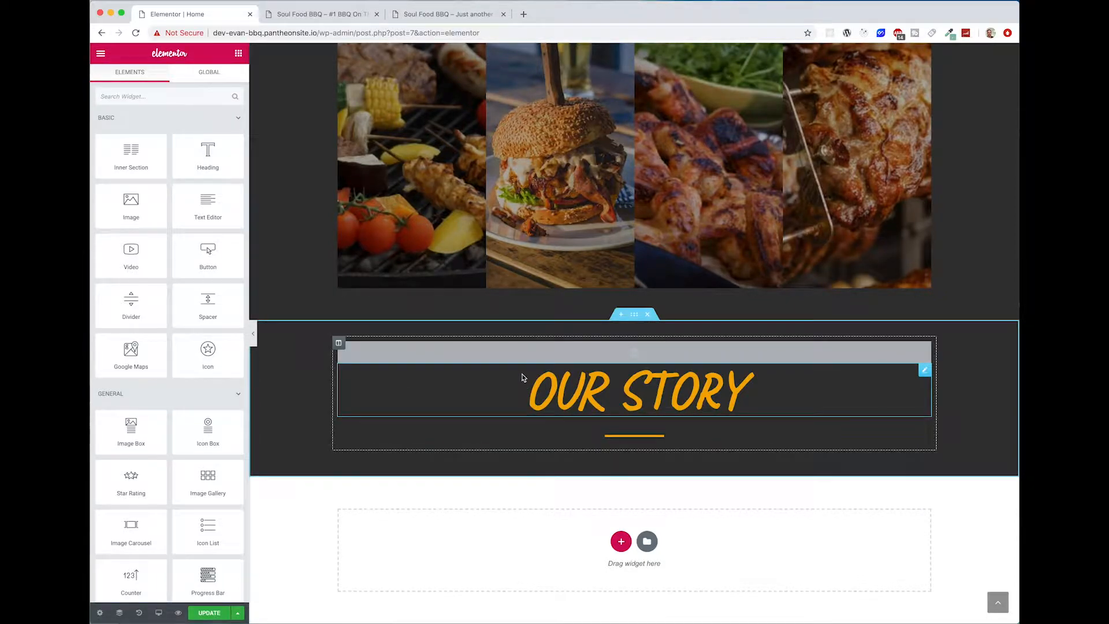
pyautogui.click(144, 95)
pyautogui.write('image')
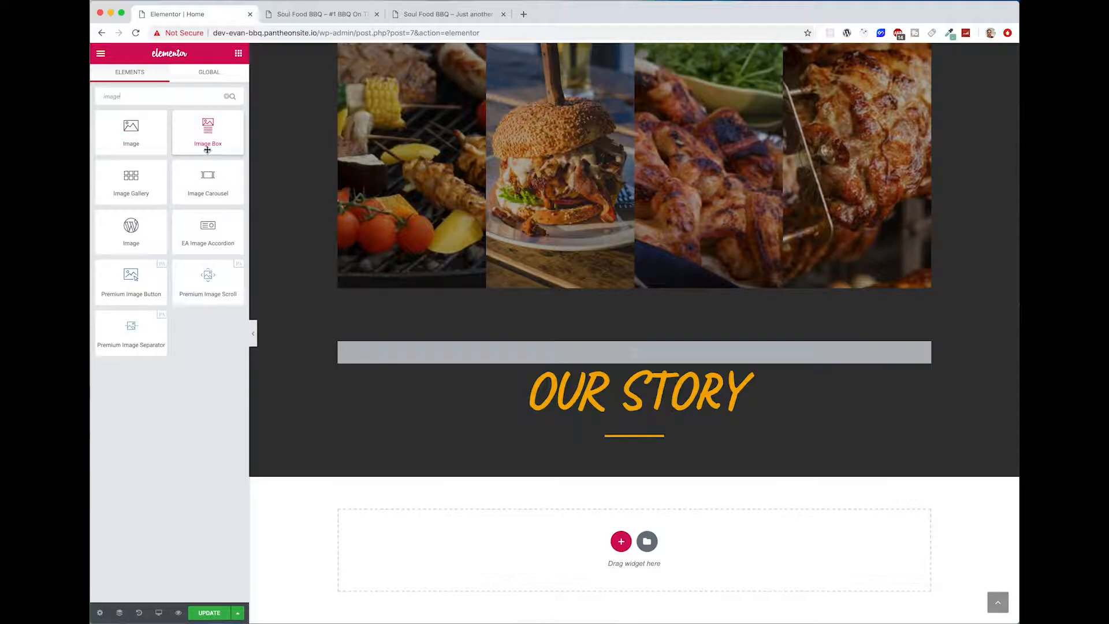
pyautogui.moveTo(206, 150); pyautogui.dragTo(651, 441)
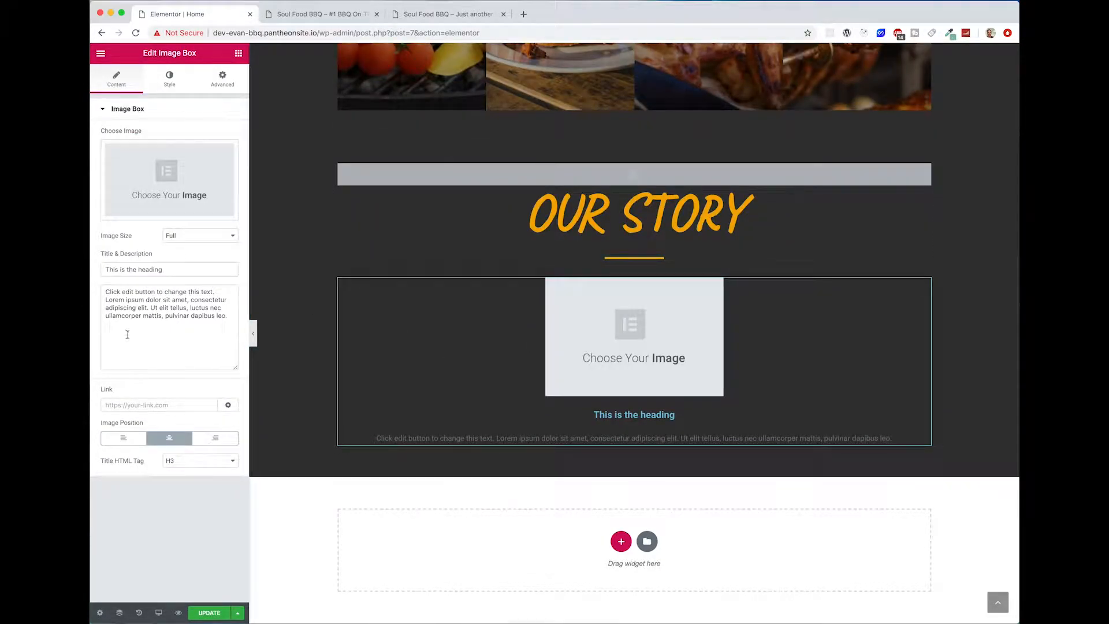
pyautogui.click(134, 443)
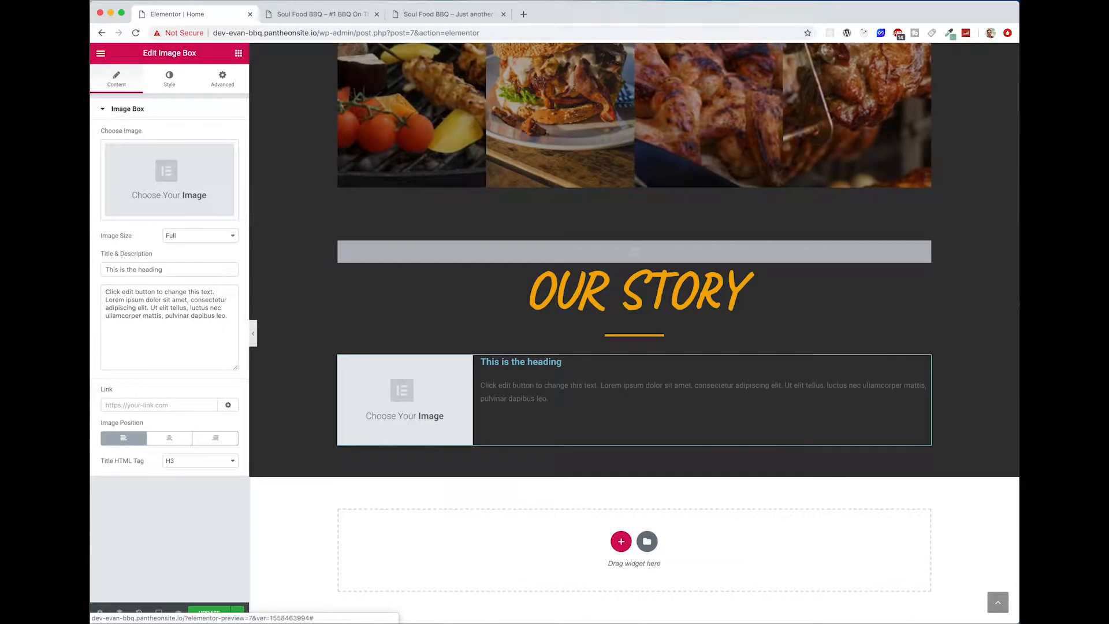
# Step: Upload adult-barbecue-barbecue-grill-2010701.jpg to the media library and insert it as the image box's picture
pyautogui.click(176, 165)
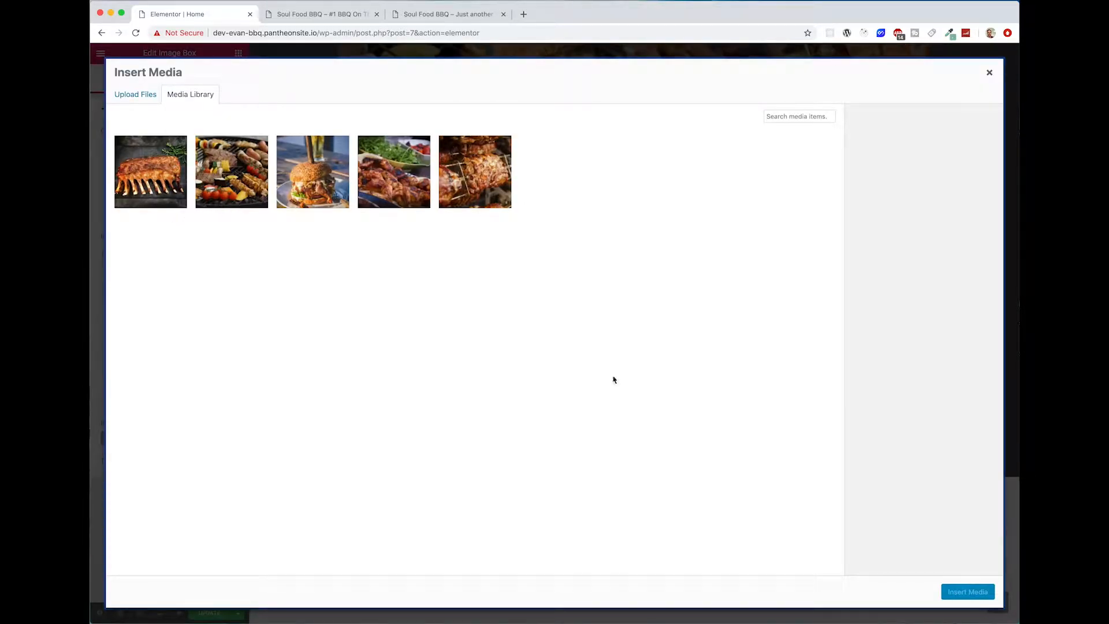
pyautogui.click(151, 102)
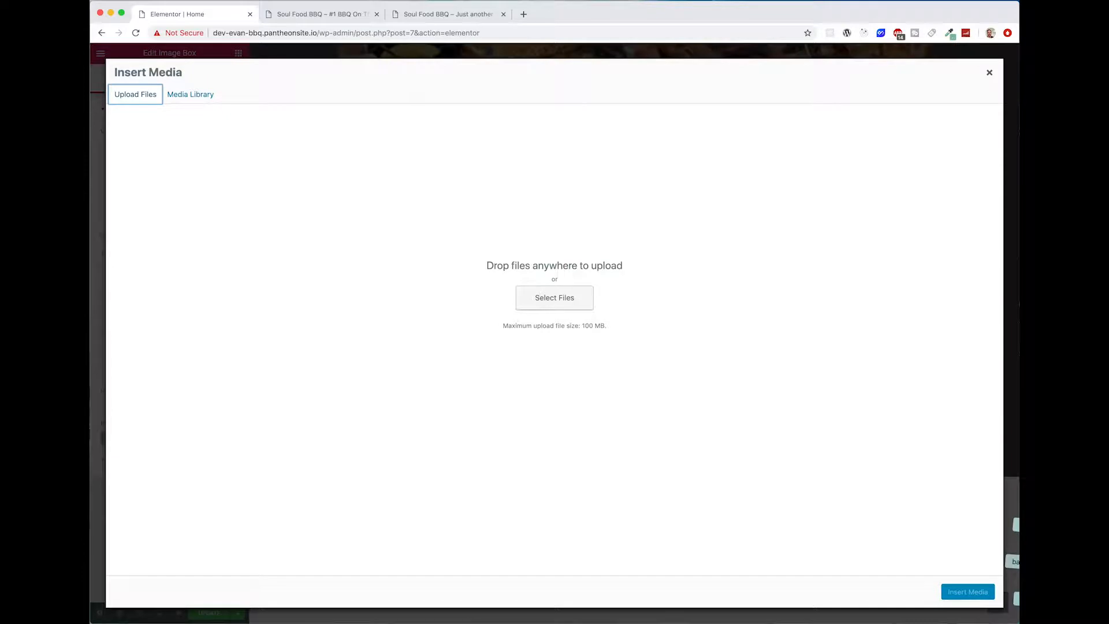
pyautogui.moveTo(1015, 562); pyautogui.dragTo(382, 309)
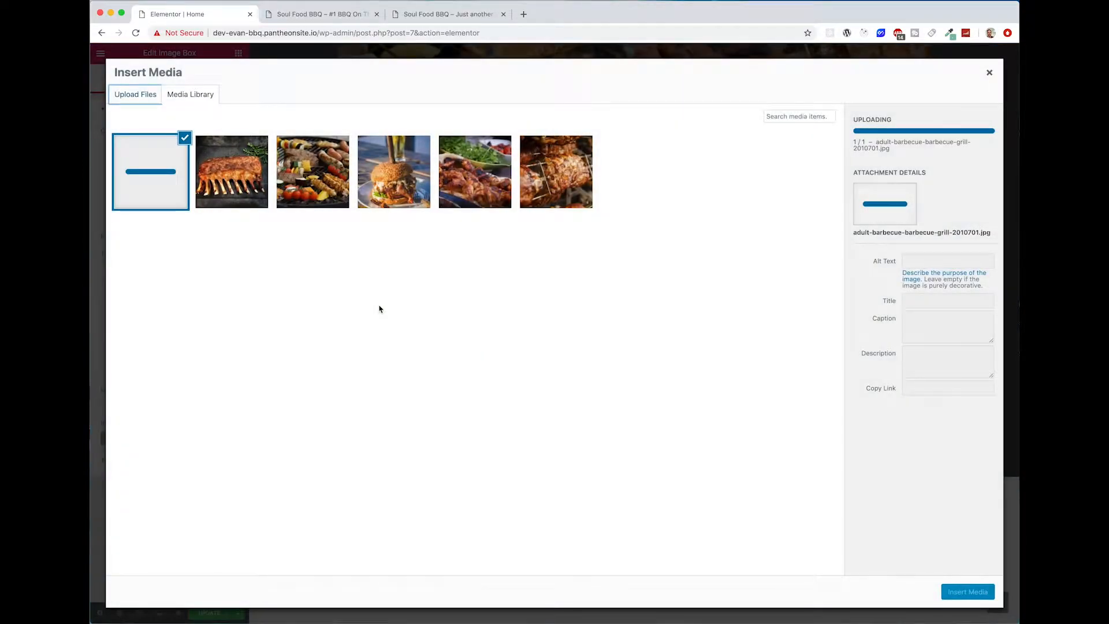
pyautogui.click(969, 594)
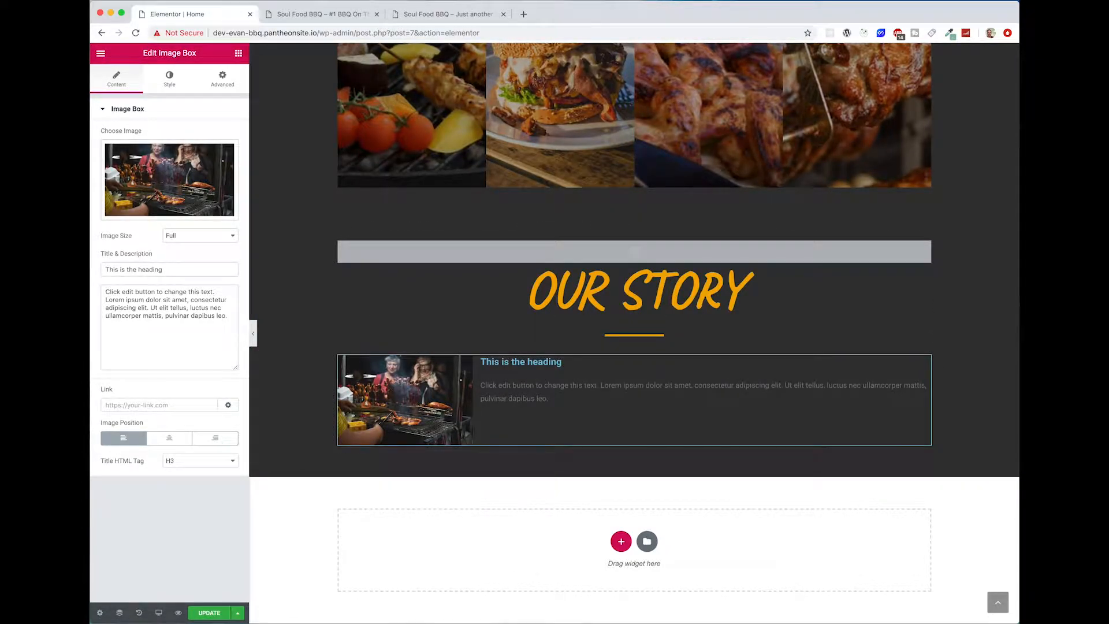
# Step: Replace the image box's description with the copied paragraph beginning "Soul Food BBQ started as a backyard BBQ for a couple of friends"
pyautogui.press('super+Tab')
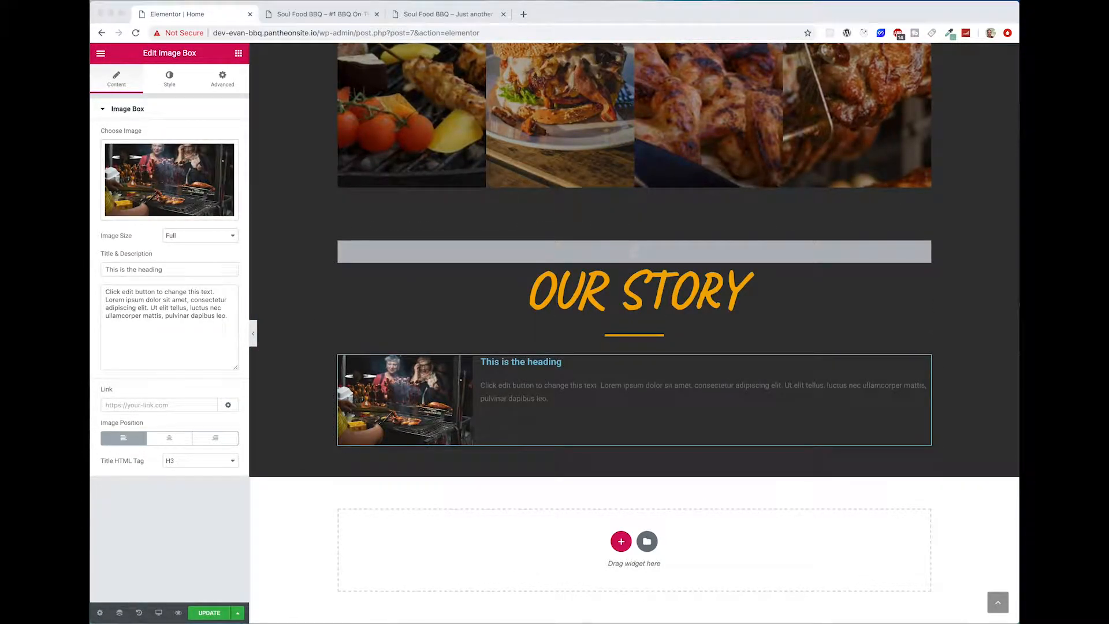
pyautogui.click(193, 347)
pyautogui.press('super+a')
pyautogui.write('Soul Food BBQ started as a backyard BBQ for a couple of friends and quickly evolved into a weekly gathering. From there, we decided to open up a small restaurant and it has been a success ever since!')
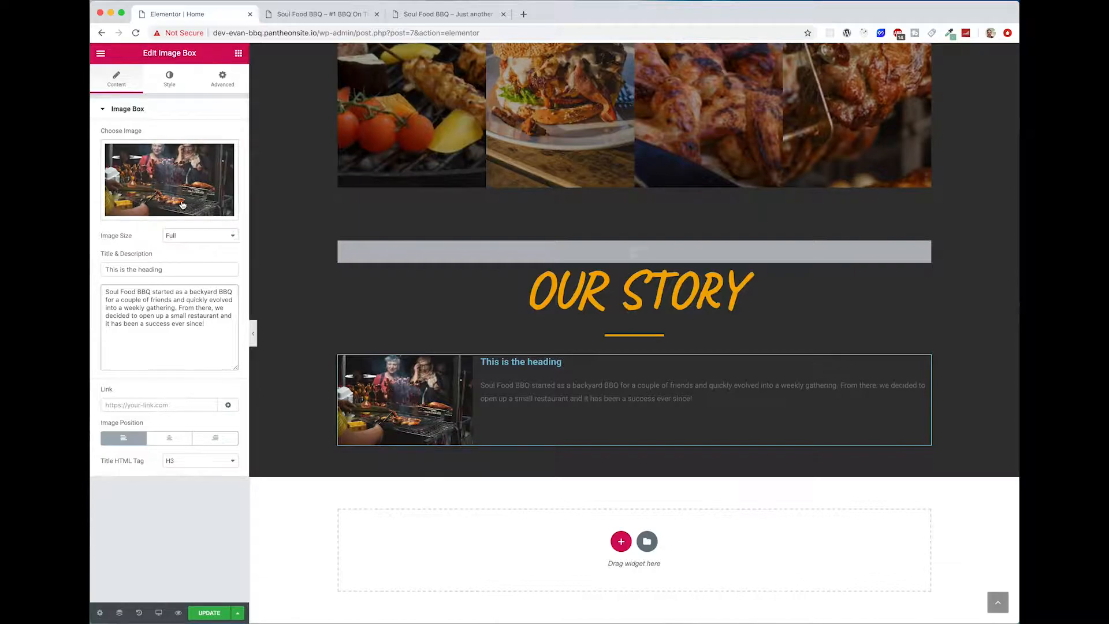
# Step: Set the image box's picture width to 100% and its image spacing to 35
pyautogui.click(168, 90)
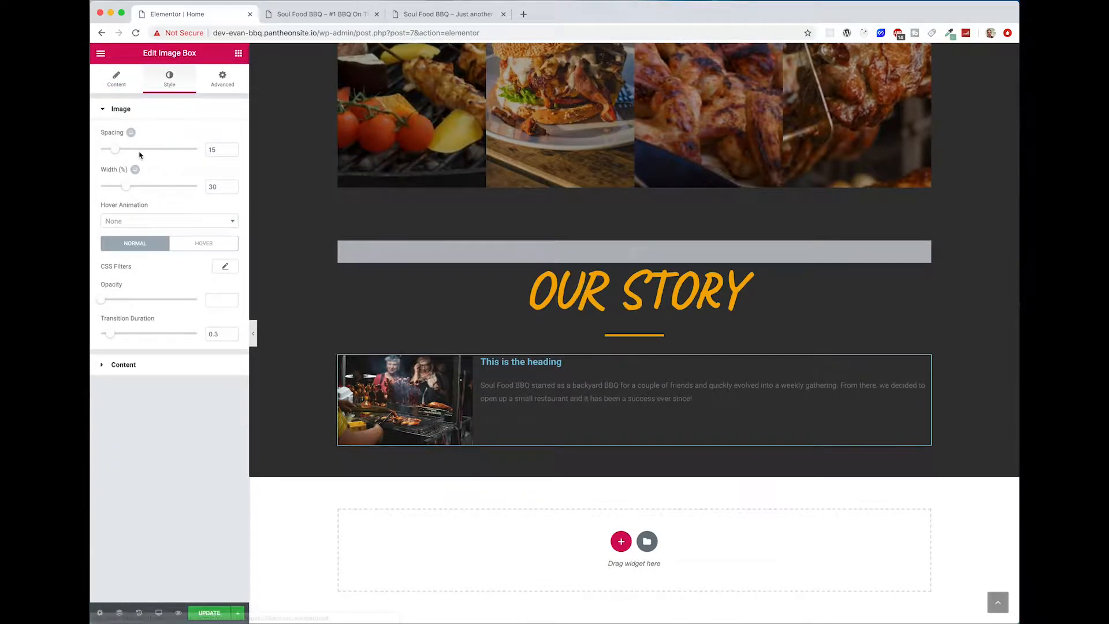
pyautogui.moveTo(126, 186); pyautogui.dragTo(213, 187)
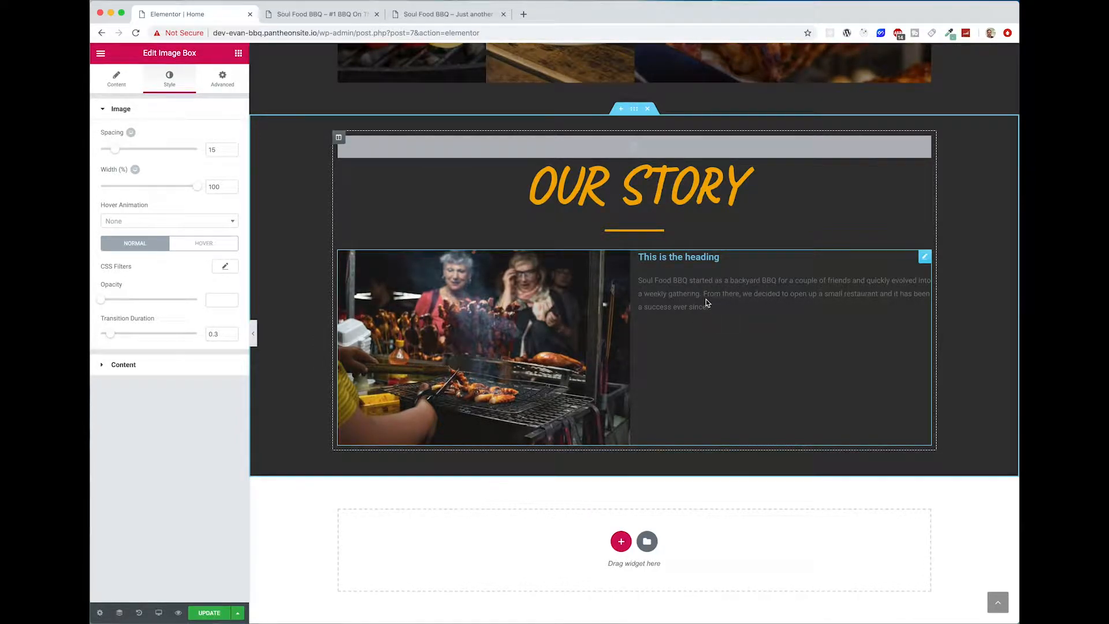
pyautogui.moveTo(113, 151); pyautogui.dragTo(136, 155)
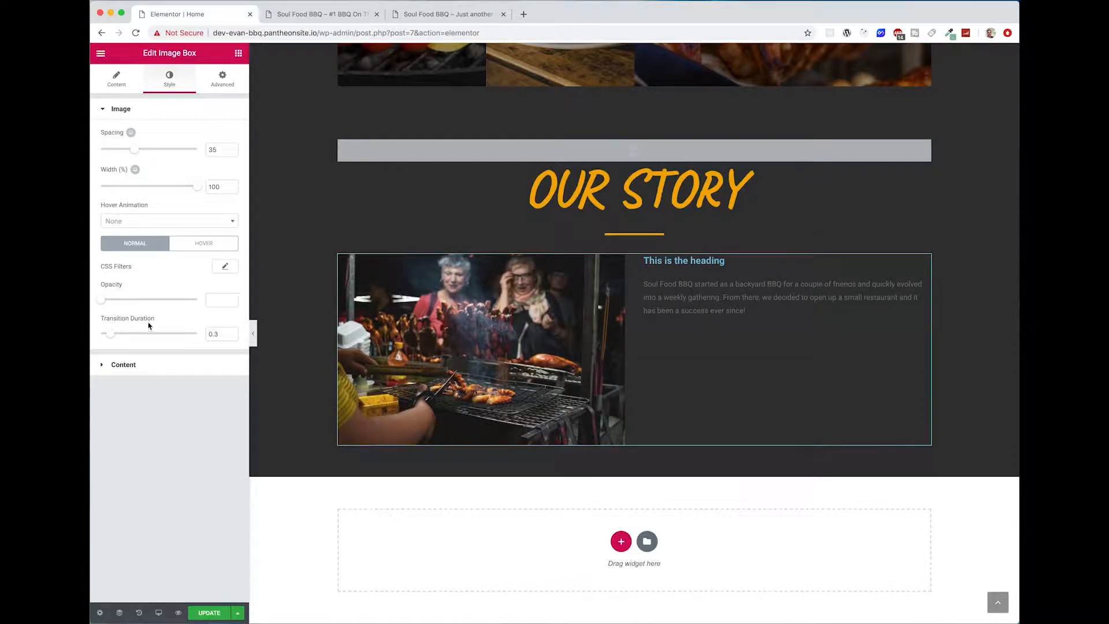
# Step: Set the image box's title spacing to 38 and align its content to the vertical middle and horizontal center
pyautogui.click(169, 368)
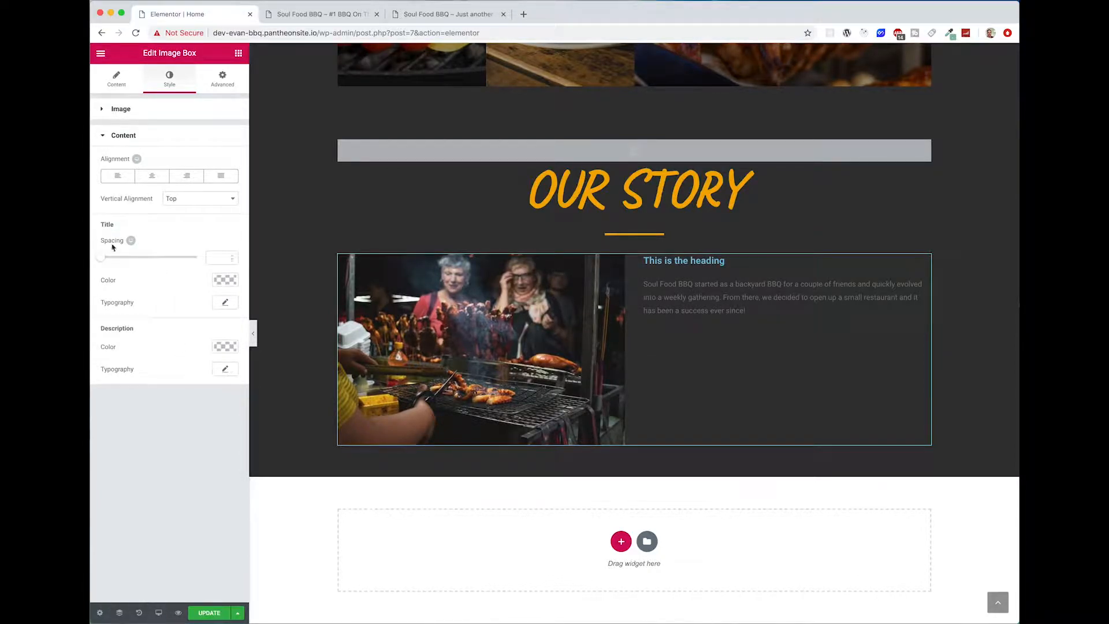
pyautogui.moveTo(101, 259); pyautogui.dragTo(138, 258)
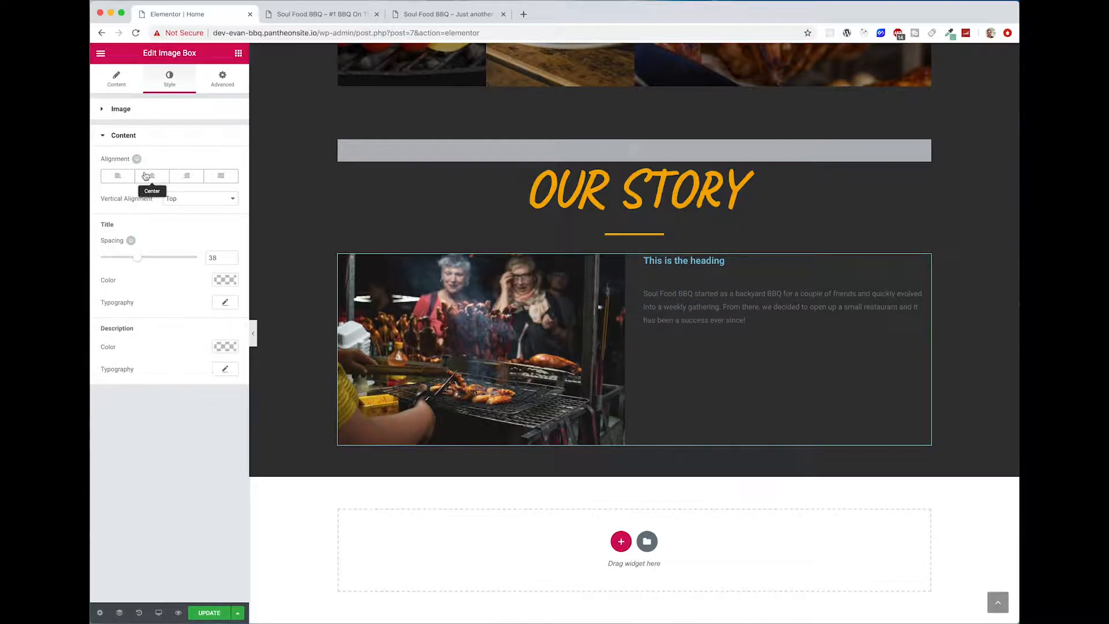
pyautogui.click(195, 199)
pyautogui.click(195, 210)
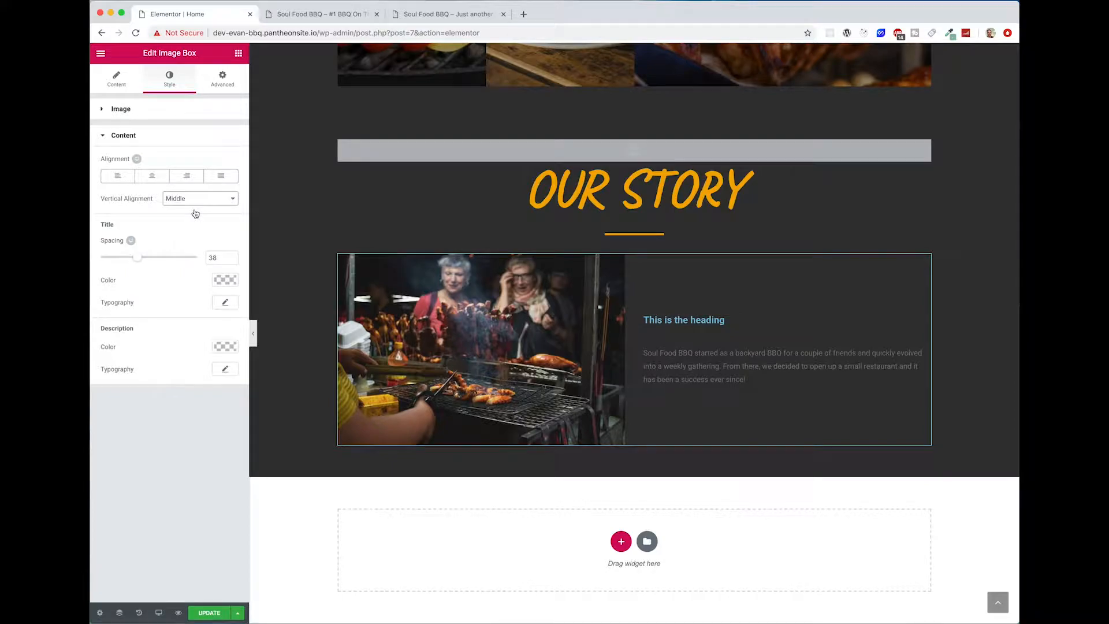
pyautogui.click(153, 177)
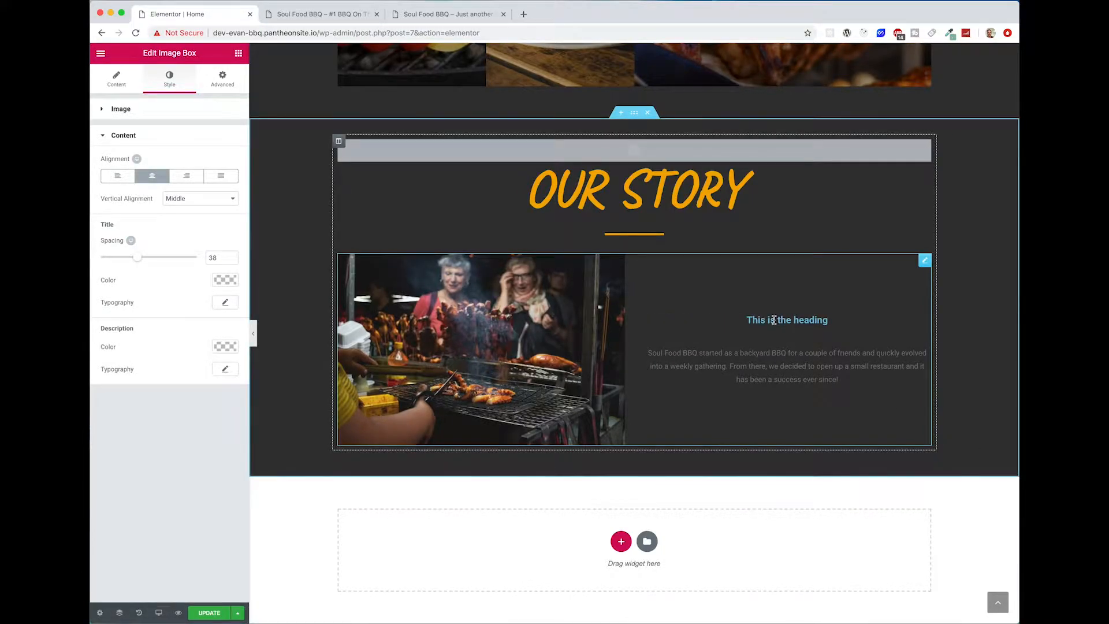
# Step: Set the image box's title color to the copied orange #f4ab00
pyautogui.click(226, 280)
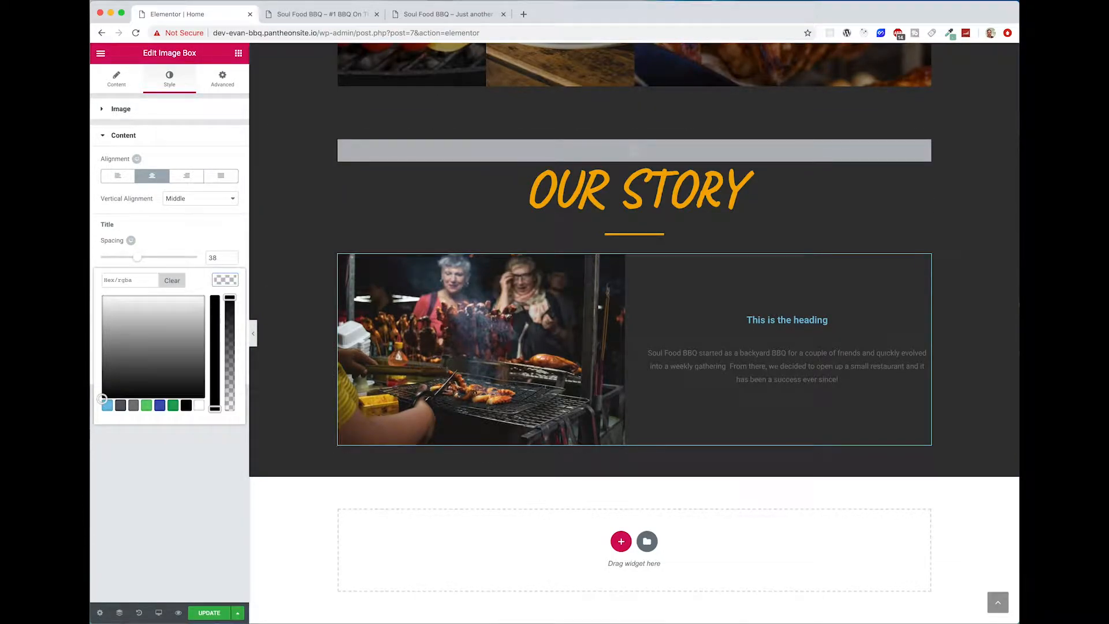
pyautogui.press('super+Tab')
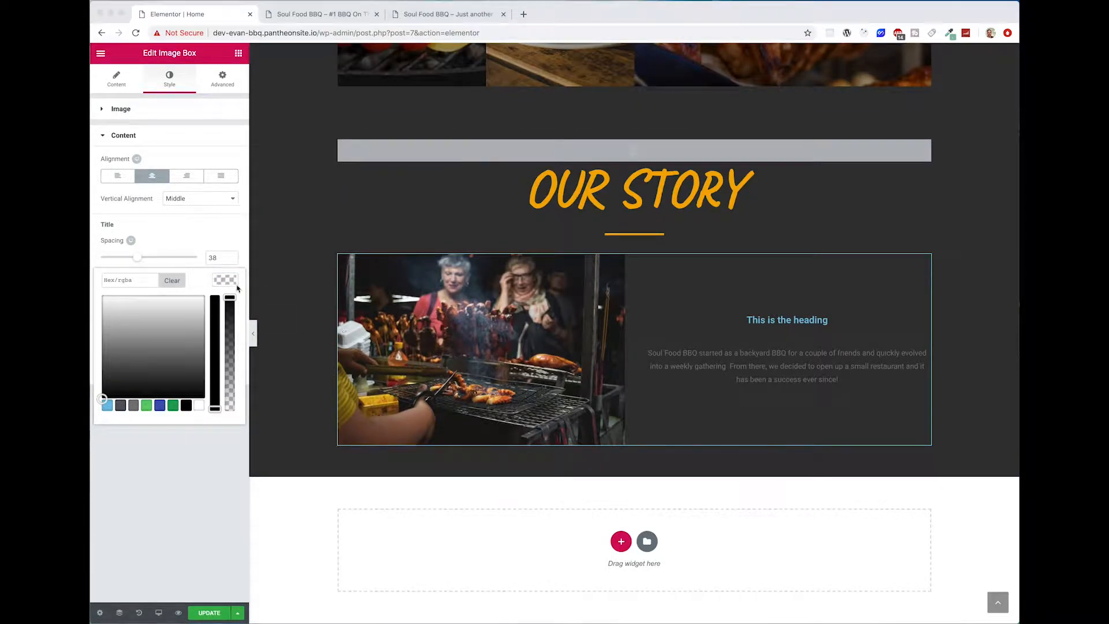
pyautogui.click(139, 282)
pyautogui.write('#f4ab00')
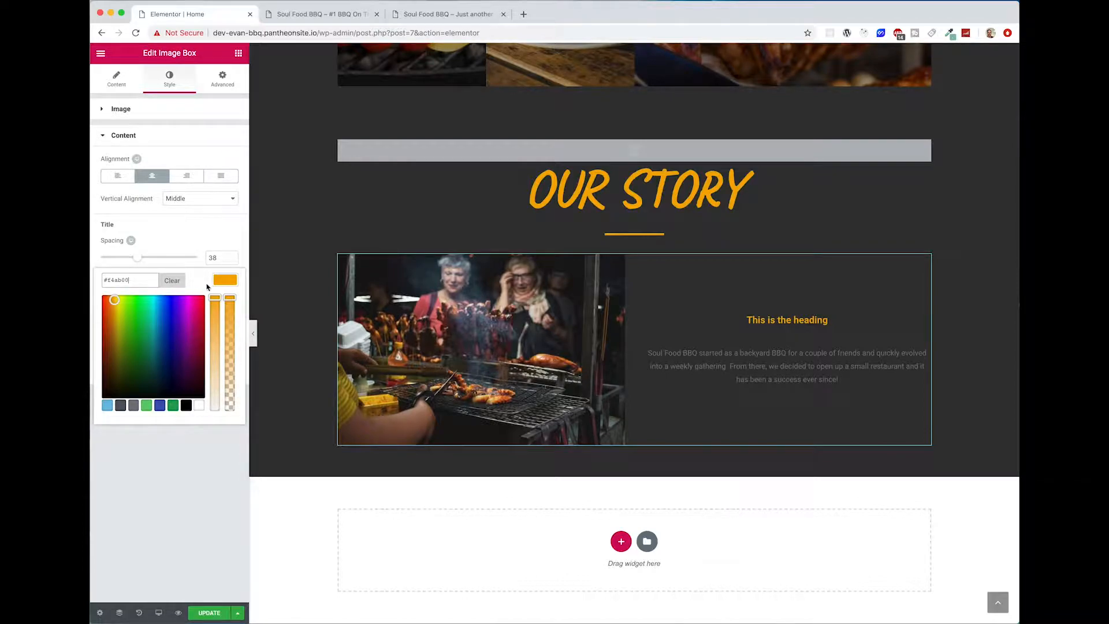
pyautogui.click(225, 279)
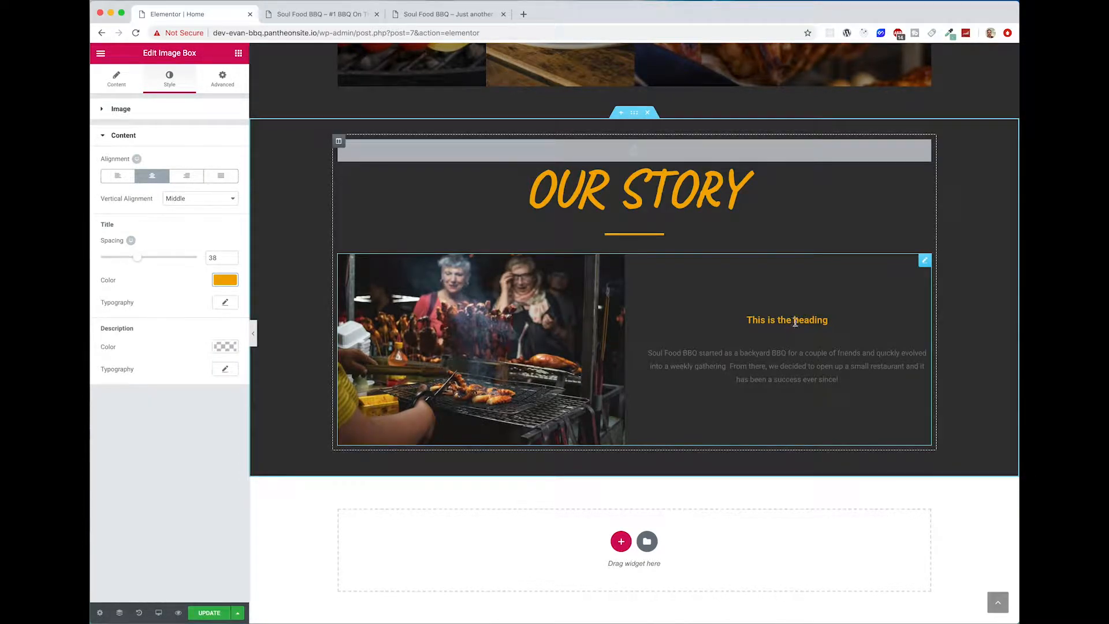
# Step: Reduce the image box's title spacing to 30 and set the title's font size to 30 px
pyautogui.scroll(3, 867, 497)
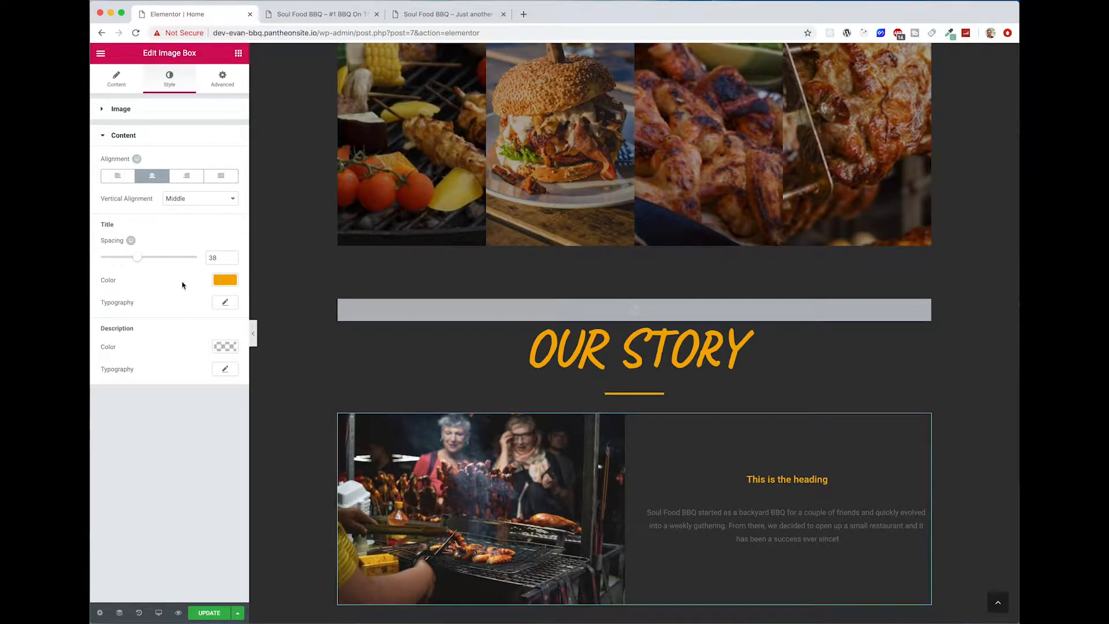
pyautogui.moveTo(137, 257)
pyautogui.mouseDown()
pyautogui.moveTo(151, 258)
pyautogui.moveTo(133, 265)
pyautogui.mouseUp()
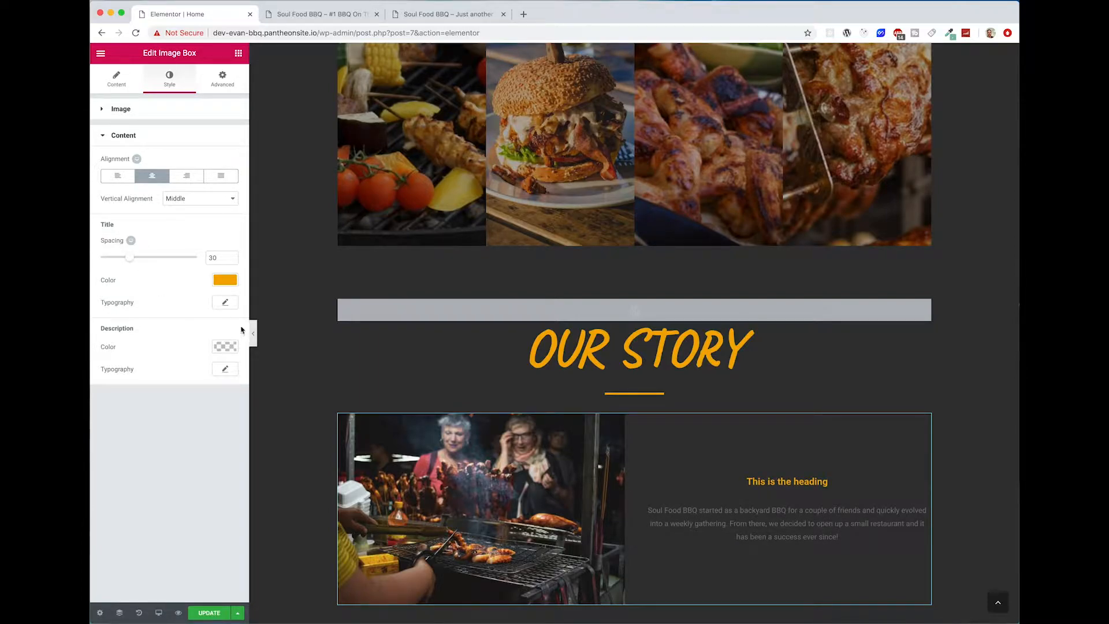
pyautogui.click(226, 303)
pyautogui.moveTo(110, 370); pyautogui.dragTo(124, 371)
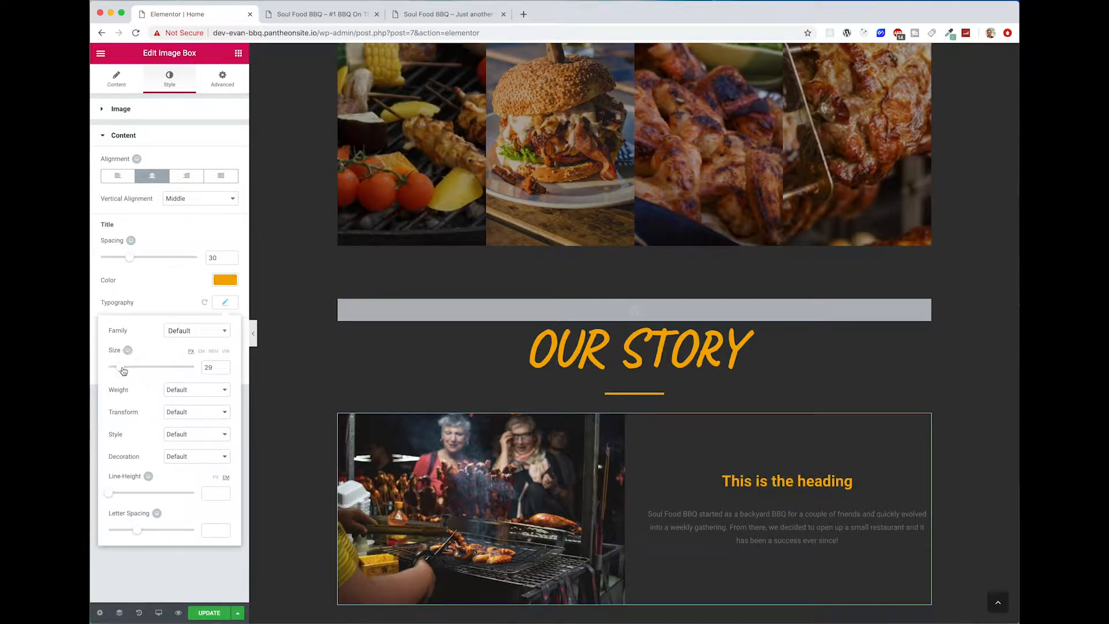
pyautogui.click(223, 367)
# Step: Review the page from the testimonials through the Menu section down to the Our Story image box
pyautogui.scroll(-2, 721, 472)
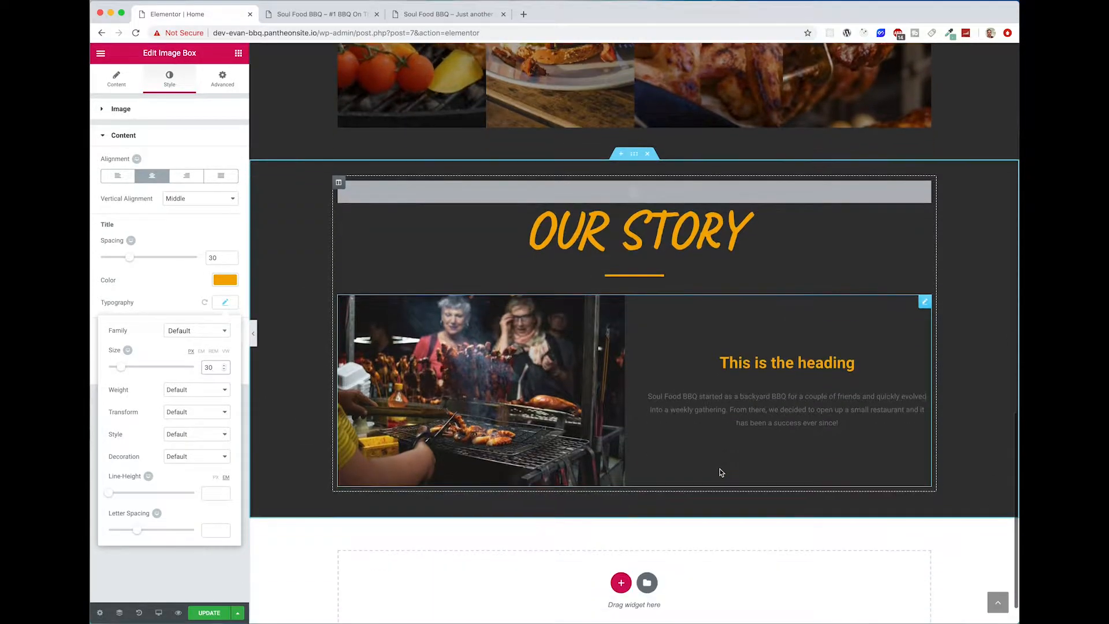
pyautogui.scroll(10, 721, 472)
pyautogui.scroll(-5, 791, 333)
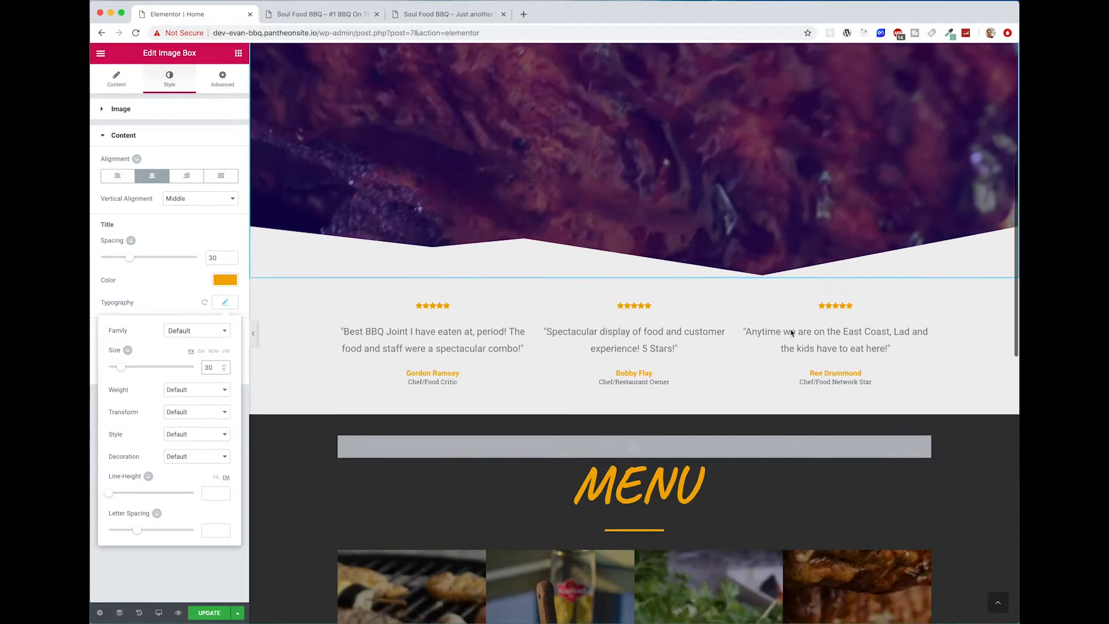
pyautogui.scroll(-2, 791, 334)
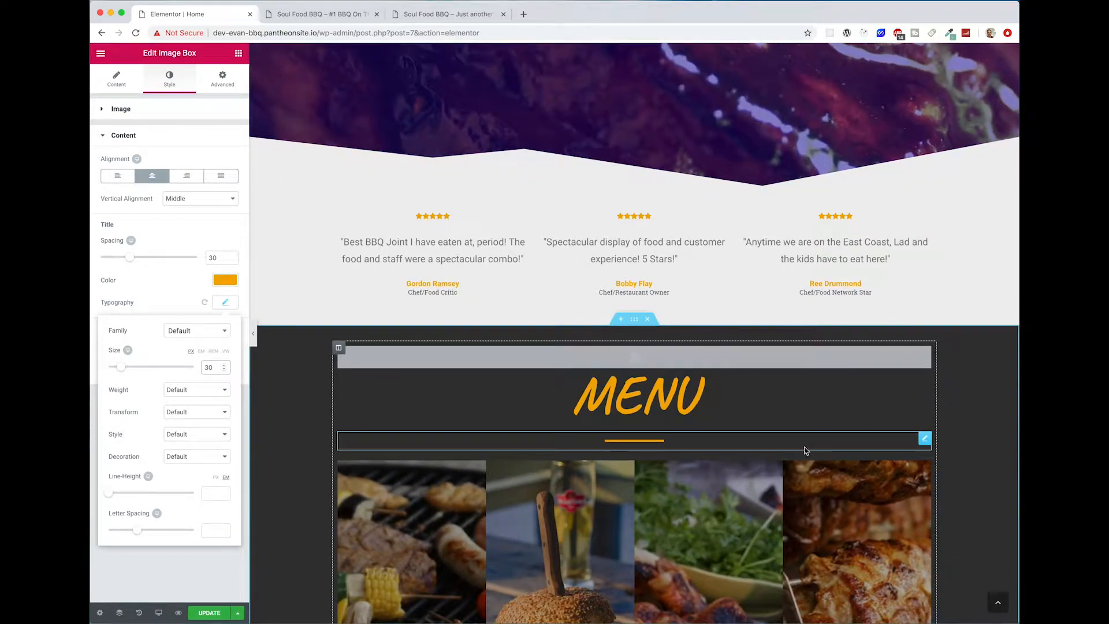
pyautogui.scroll(-1, 1005, 498)
pyautogui.scroll(-4, 961, 485)
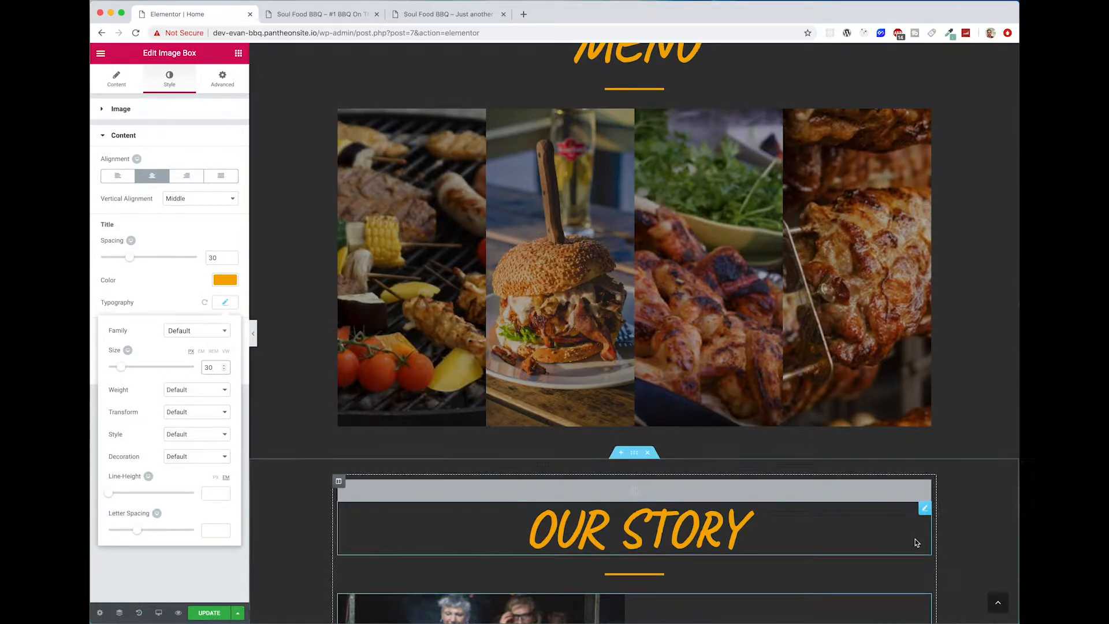
pyautogui.scroll(-2, 942, 537)
pyautogui.scroll(-2, 942, 538)
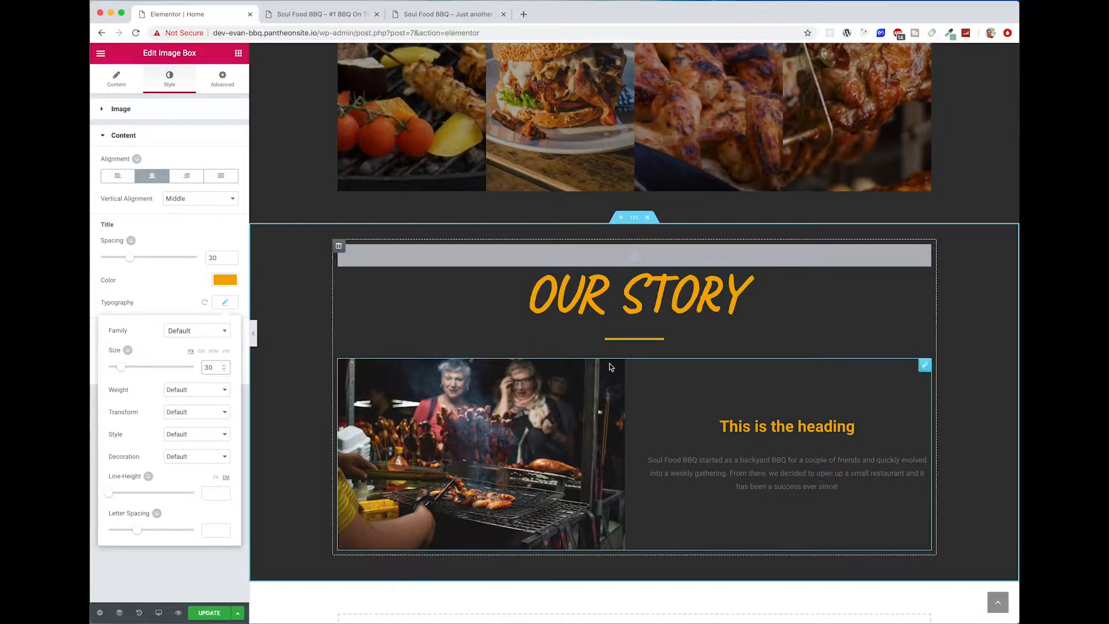
# Step: Try a dark blue color on the image box's title and restore it to #f4ab00
pyautogui.click(224, 280)
pyautogui.moveTo(109, 332); pyautogui.dragTo(159, 348)
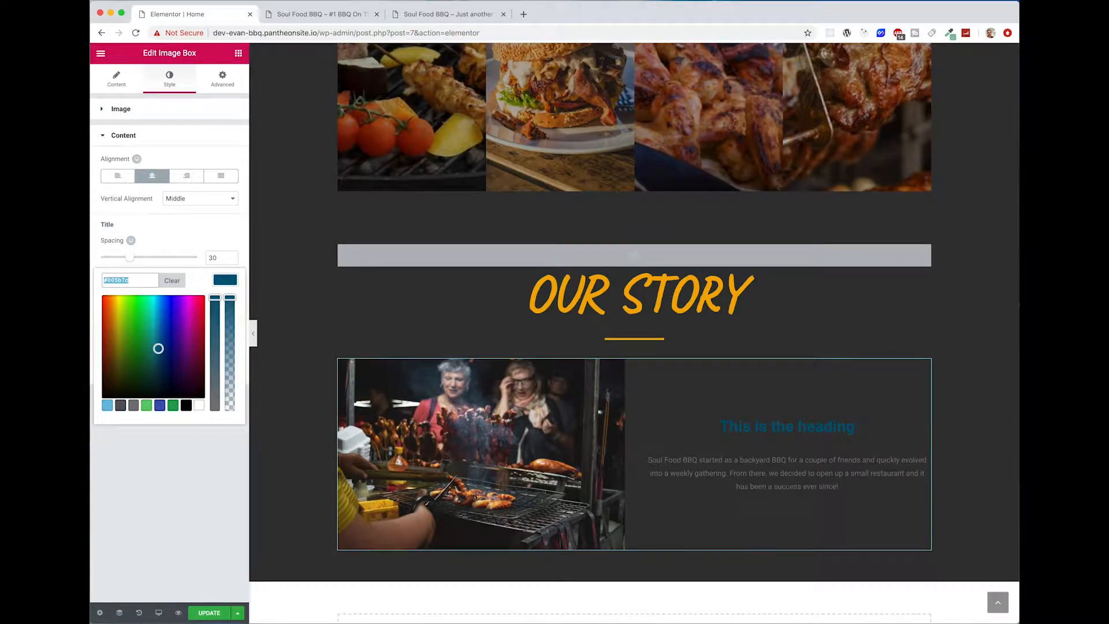
pyautogui.press('super+Tab')
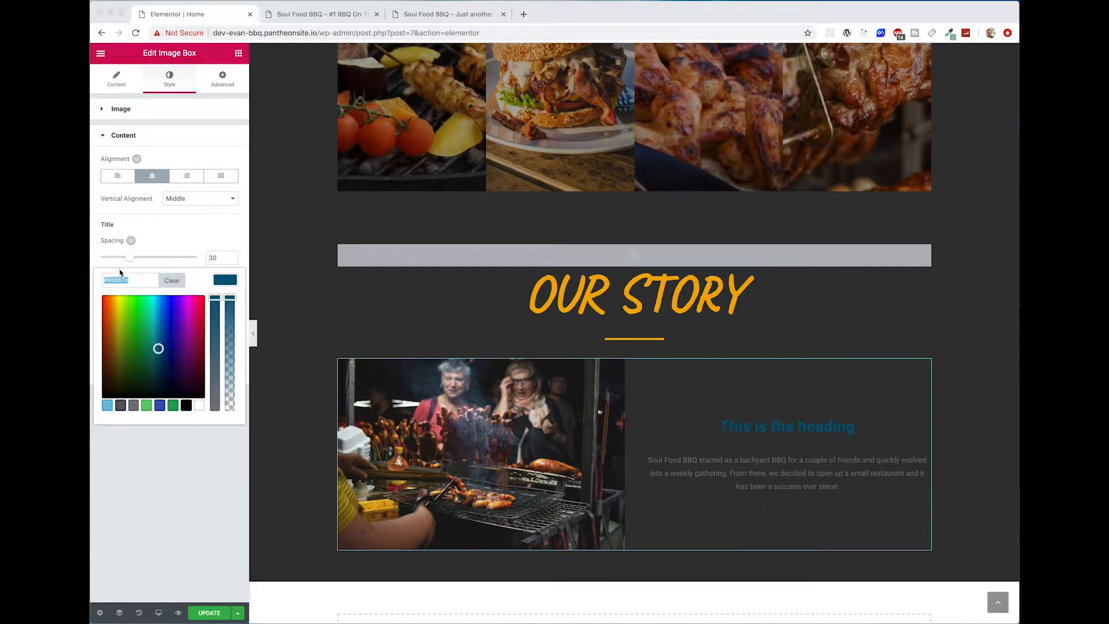
pyautogui.press('super+Tab')
pyautogui.write('#f4ab00')
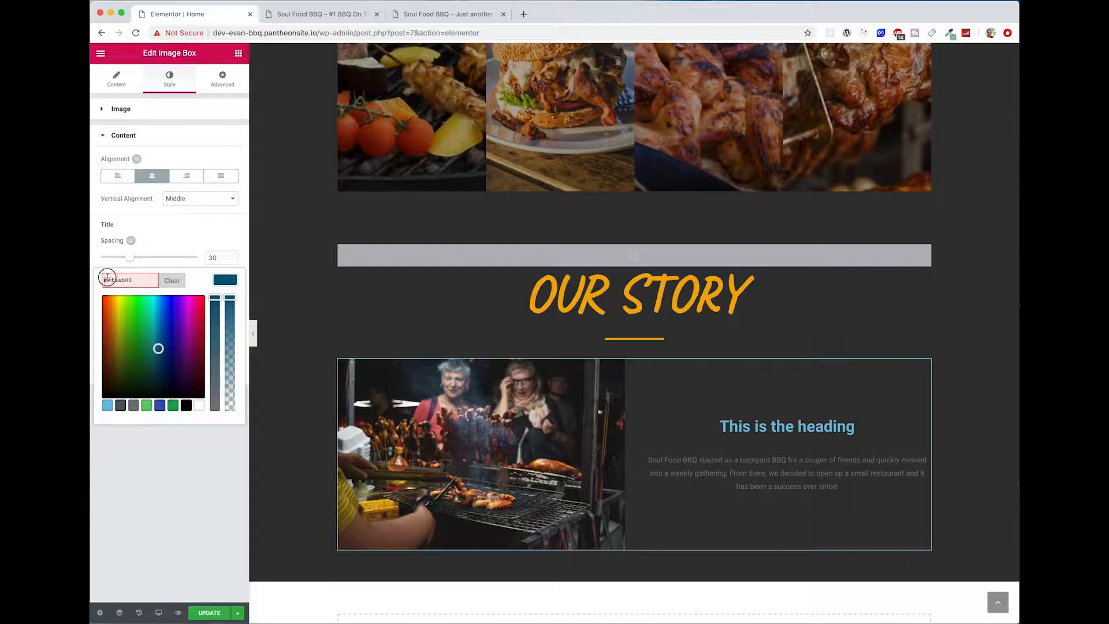
pyautogui.press('BackSpace')
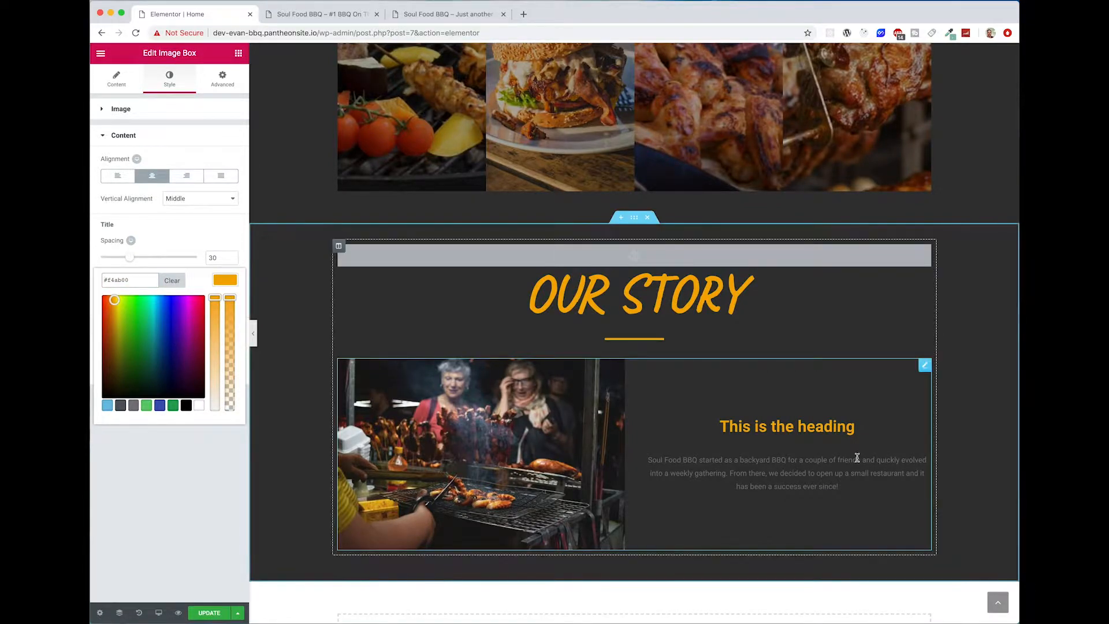
pyautogui.click(838, 435)
pyautogui.click(800, 485)
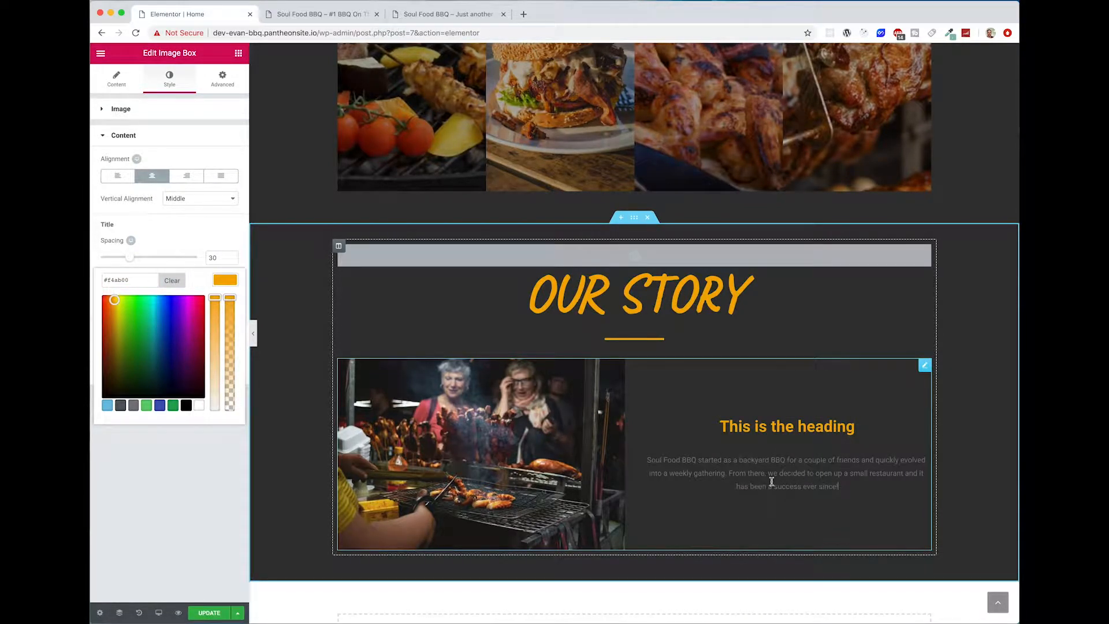
pyautogui.click(772, 481)
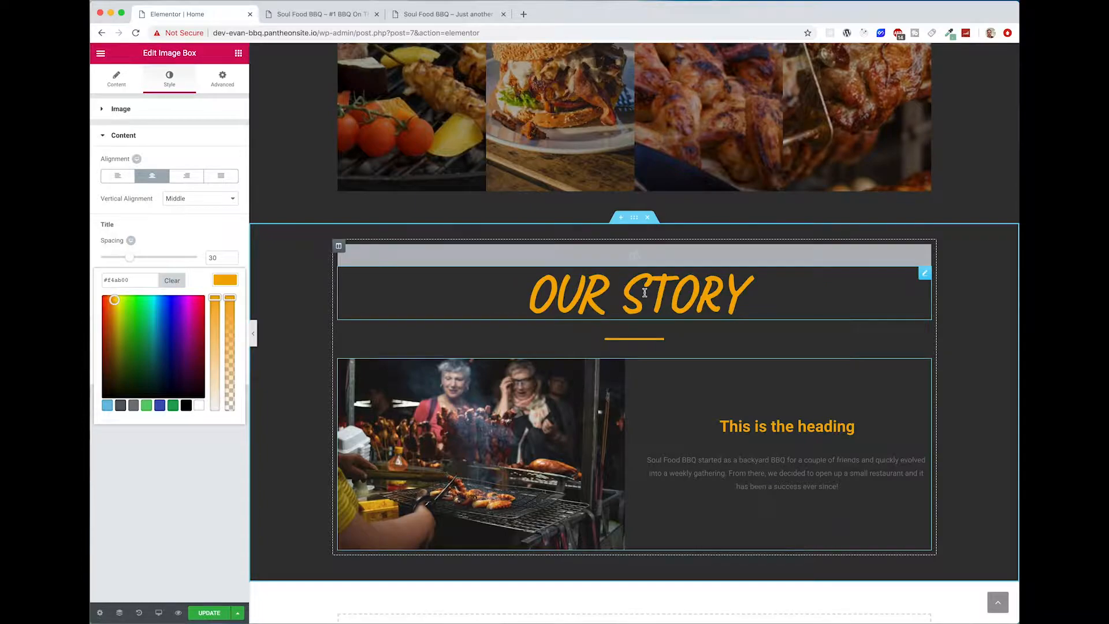
pyautogui.click(880, 469)
pyautogui.click(228, 284)
# Step: Set the font size of the image box's description to 23 px, leaving its color at the default
pyautogui.click(229, 347)
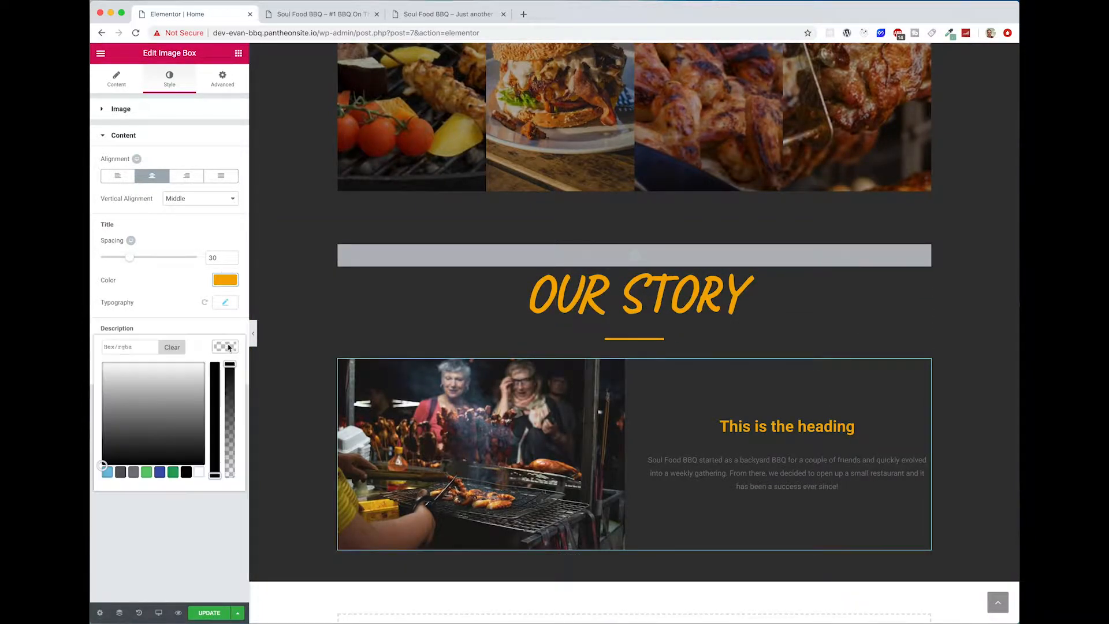
pyautogui.click(222, 350)
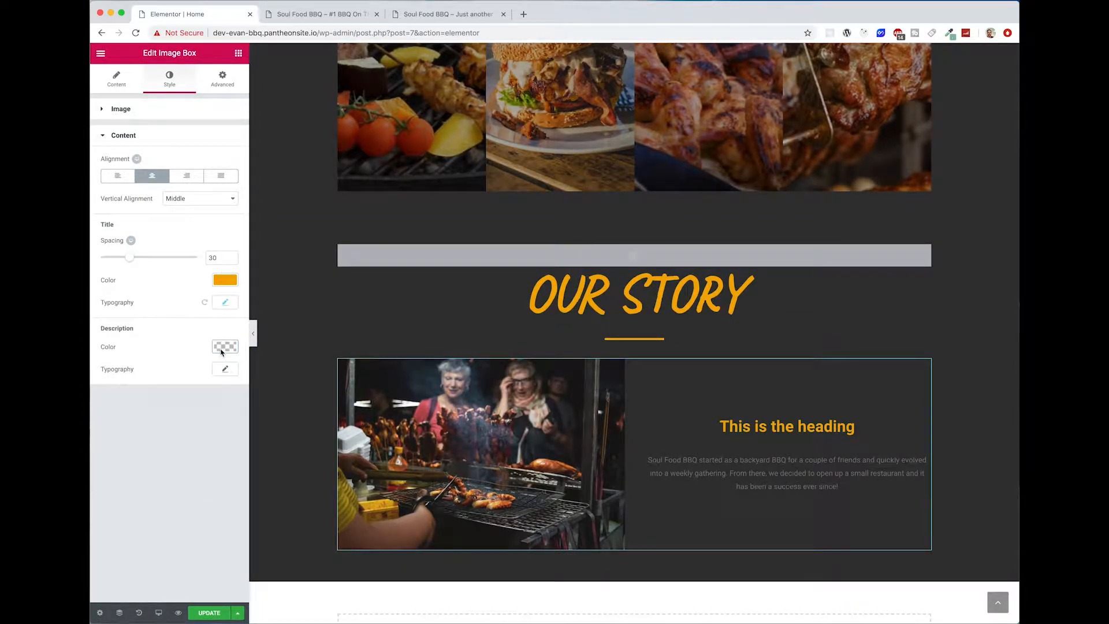
pyautogui.click(224, 370)
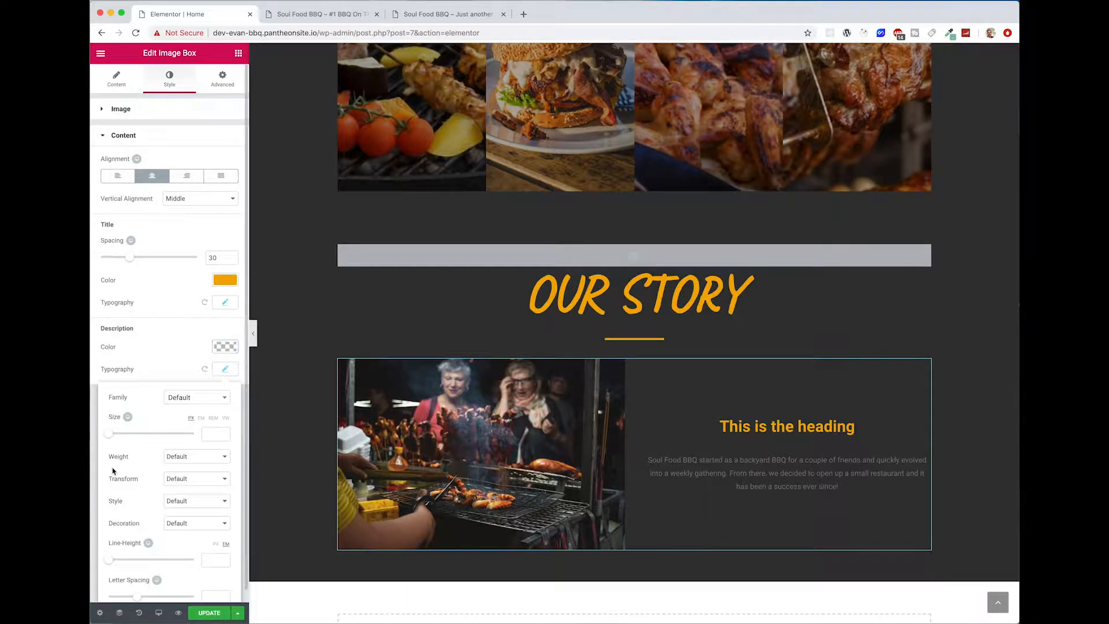
pyautogui.moveTo(115, 435); pyautogui.dragTo(121, 439)
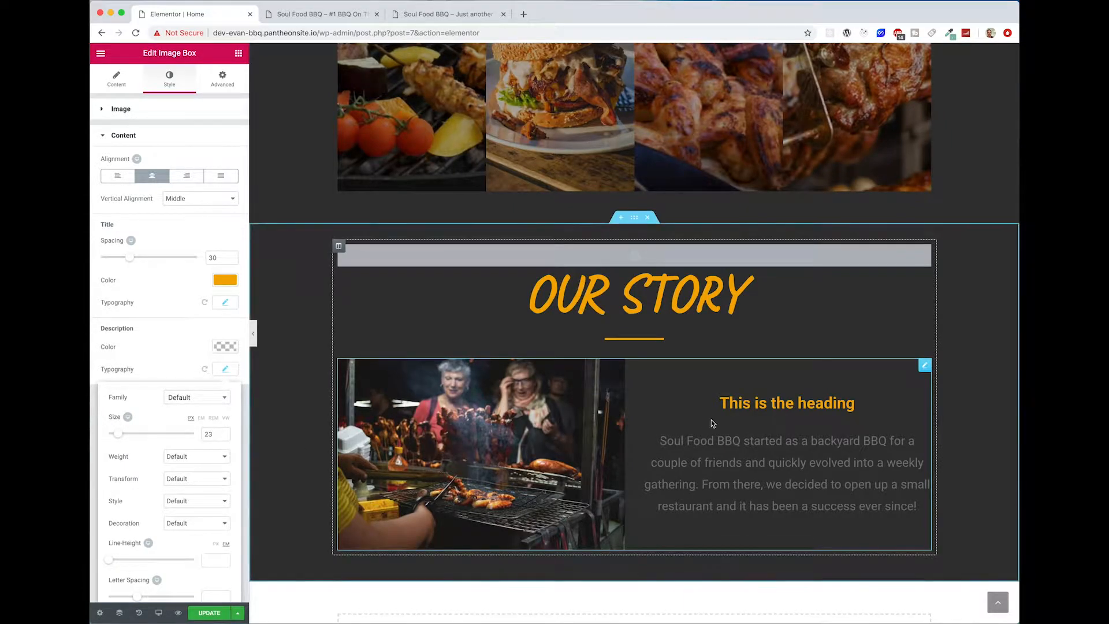
pyautogui.click(732, 409)
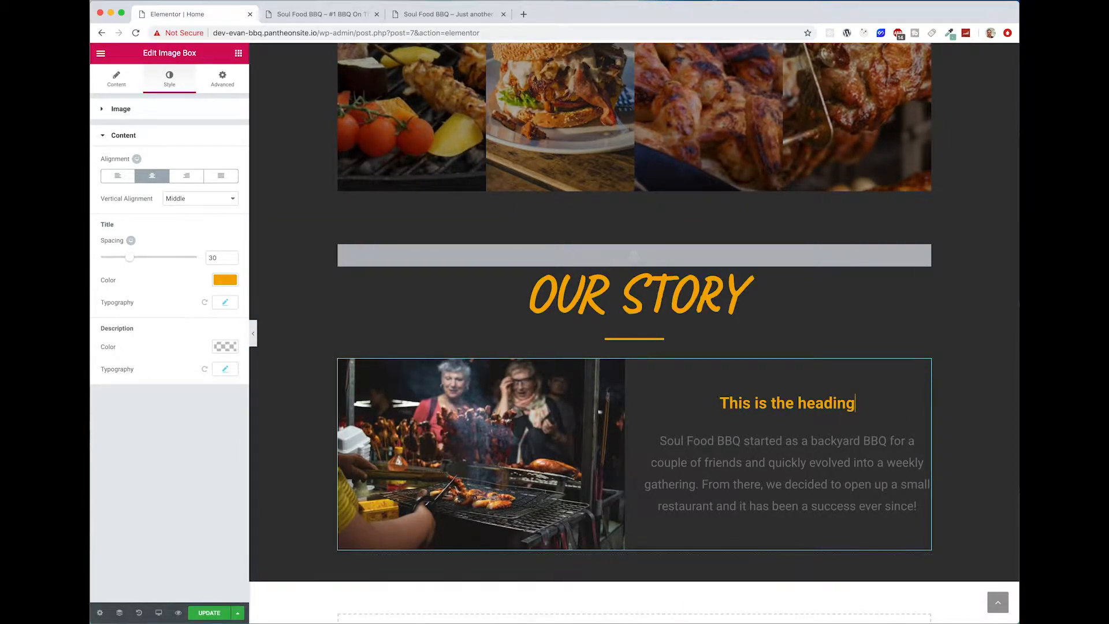
# Step: Replace the image box's placeholder title with "Soul Food BBQ Story"
pyautogui.click(129, 85)
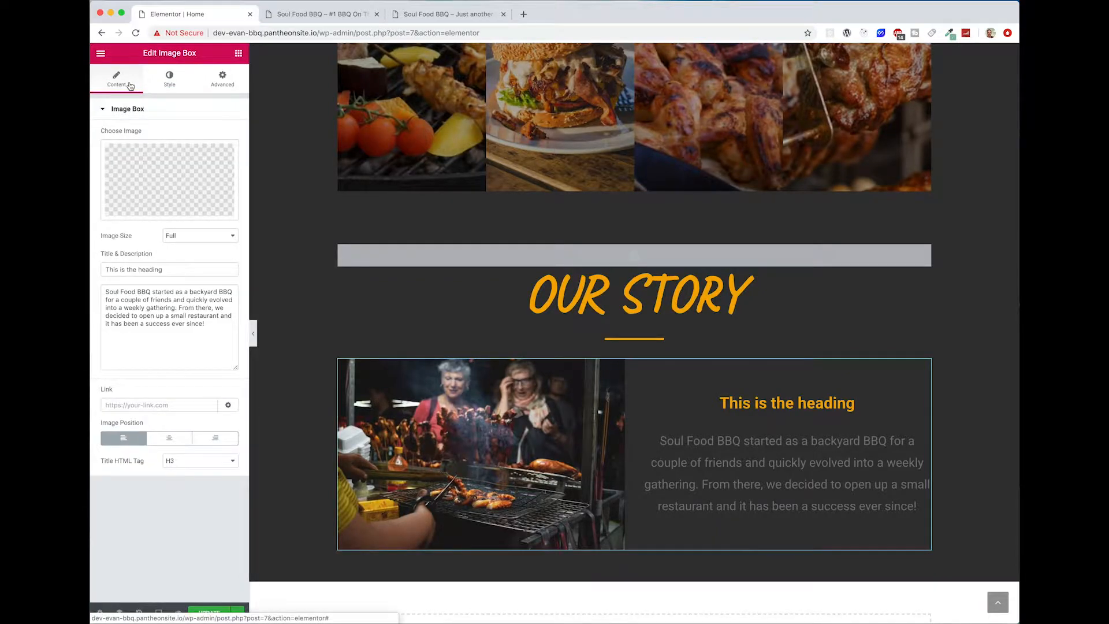
pyautogui.tripleClick(168, 269)
pyautogui.write('Soul ')
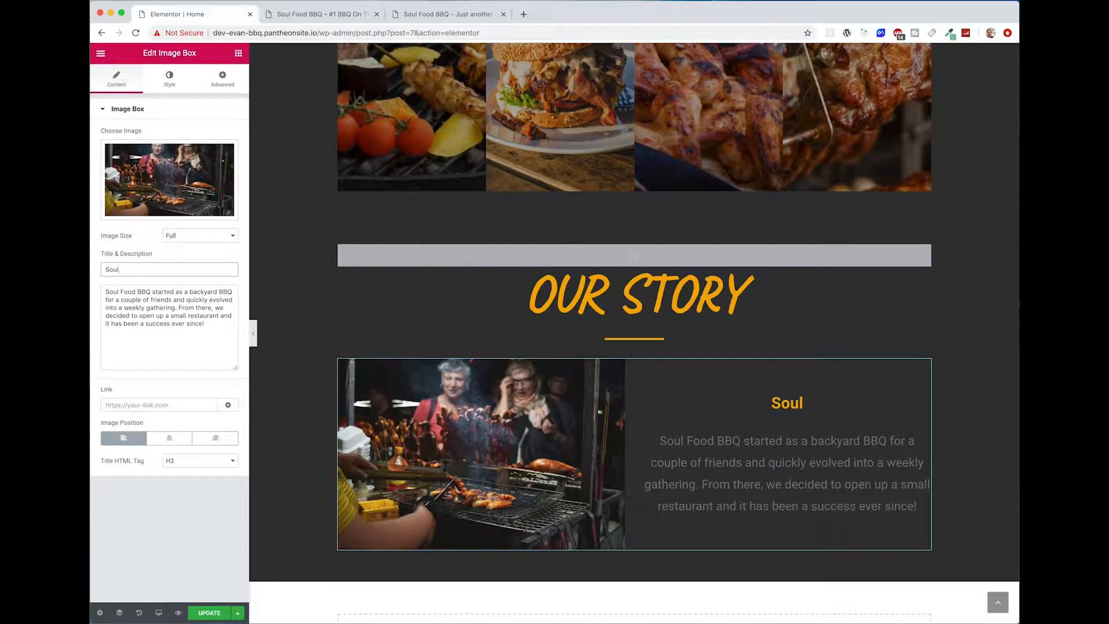
pyautogui.write('Food')
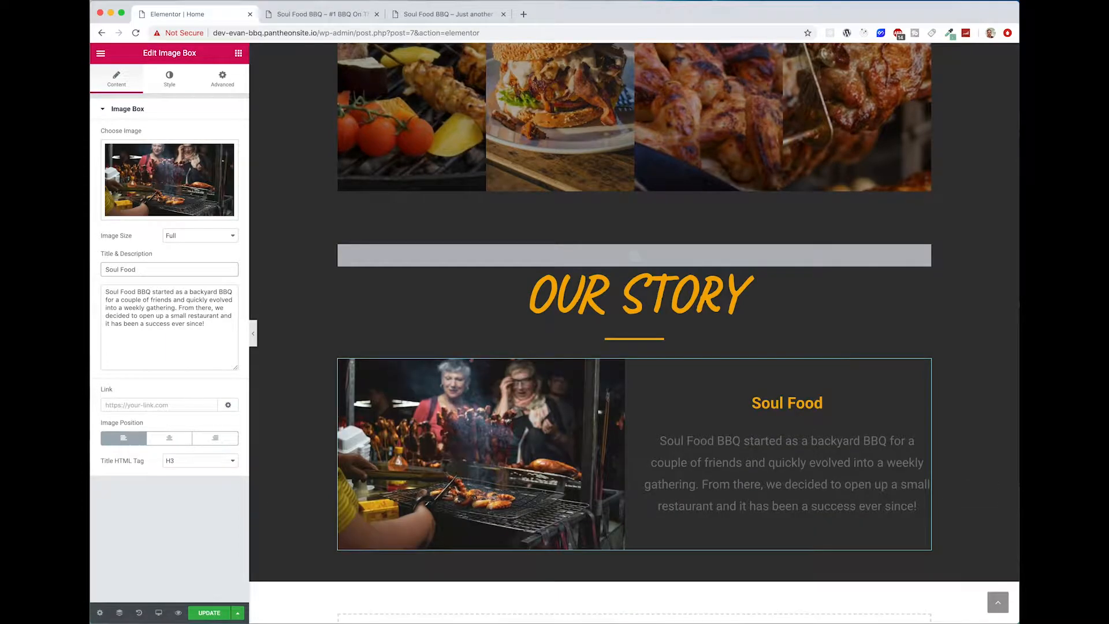
pyautogui.write(' BBQ')
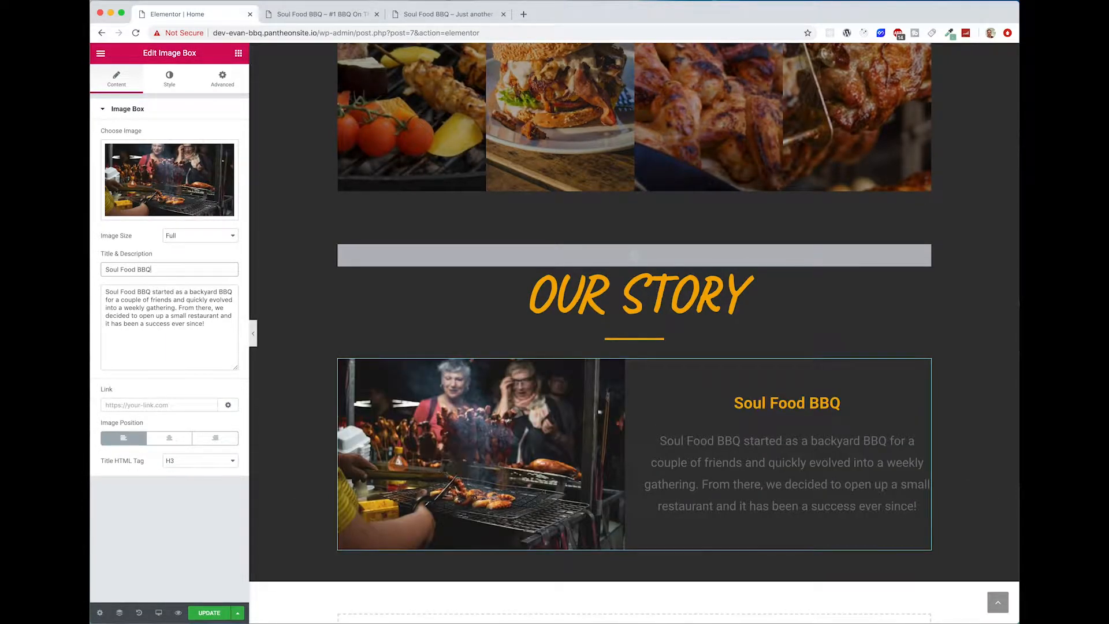
pyautogui.write(' Story')
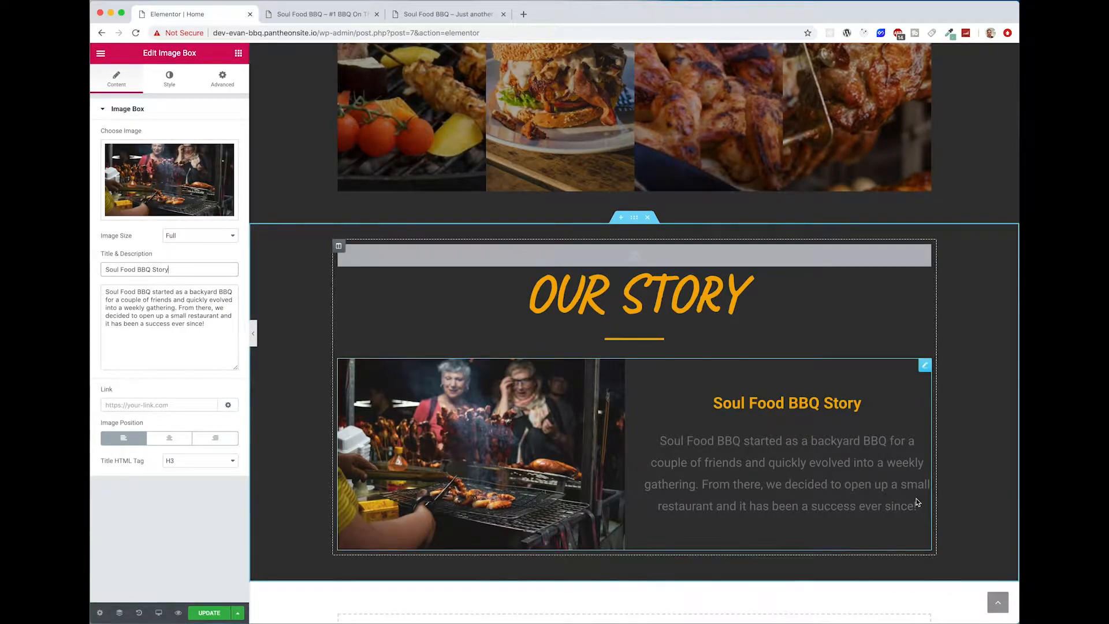
# Step: Try #eeeeee, #aaaaaa and #888888 as the Our Story section's background color
pyautogui.click(634, 218)
pyautogui.click(169, 79)
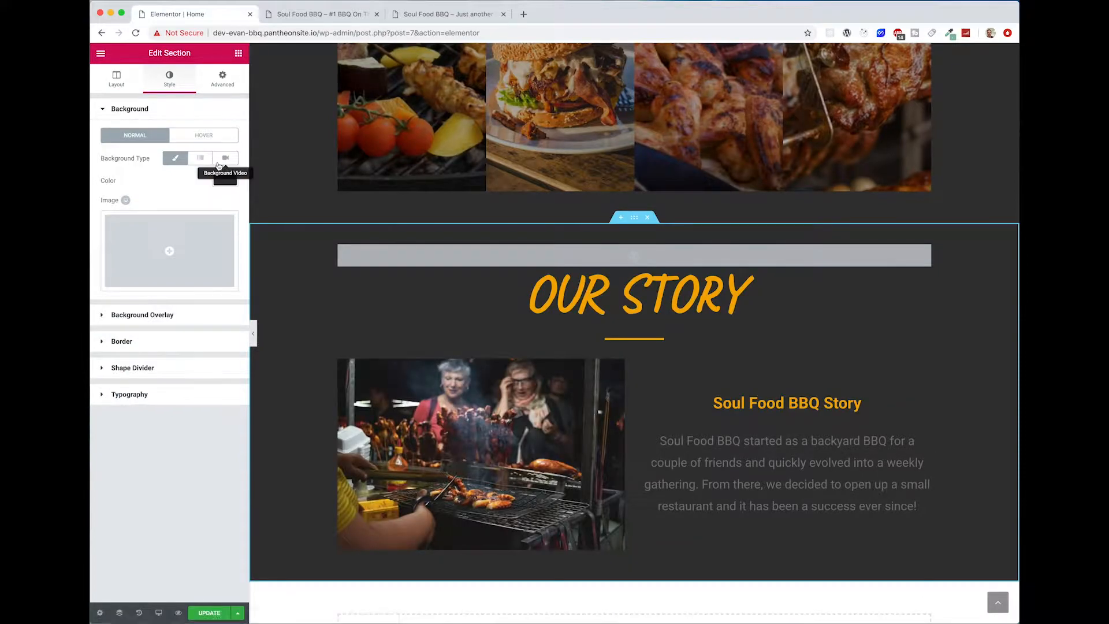
pyautogui.click(225, 181)
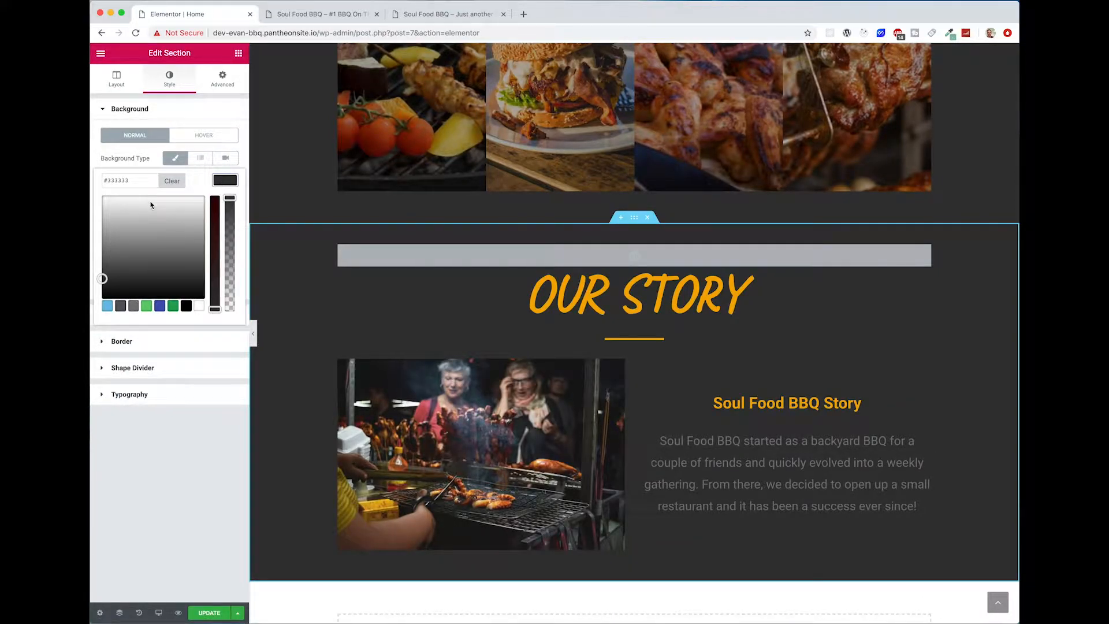
pyautogui.moveTo(129, 181); pyautogui.dragTo(108, 182)
pyautogui.write('#eeeeee')
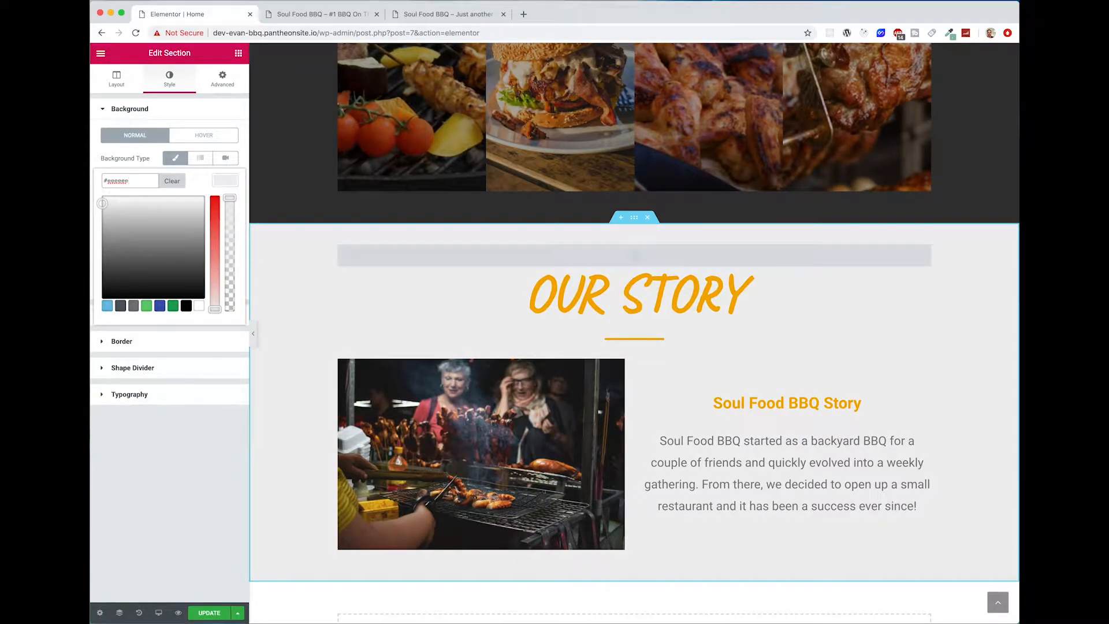
pyautogui.press('BackSpace')
pyautogui.press('BackSpace')
pyautogui.press('BackSpace')
pyautogui.press('BackSpace')
pyautogui.press('BackSpace')
pyautogui.press('BackSpace')
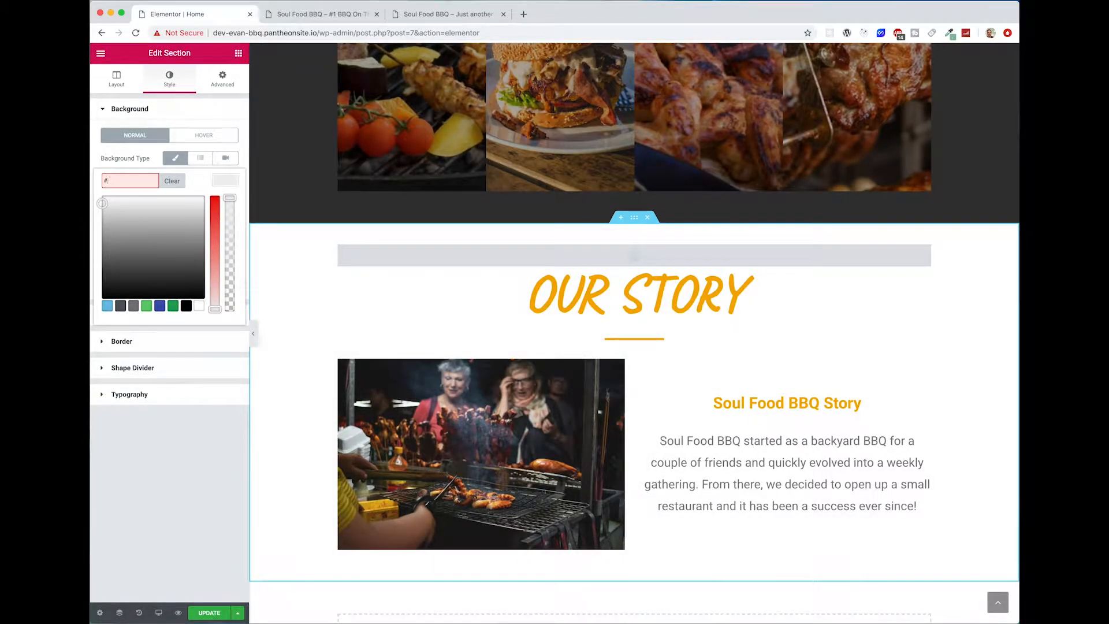
pyautogui.write('aaaaaa')
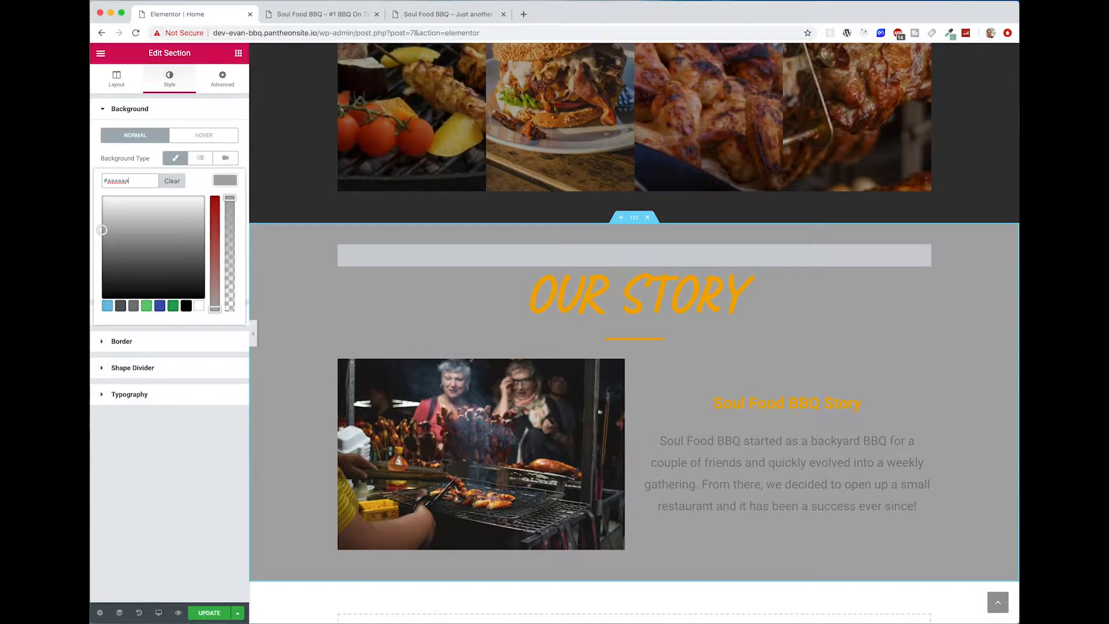
pyautogui.press('BackSpace')
pyautogui.press('BackSpace')
pyautogui.press('BackSpace')
pyautogui.press('BackSpace')
pyautogui.press('BackSpace')
pyautogui.press('BackSpace')
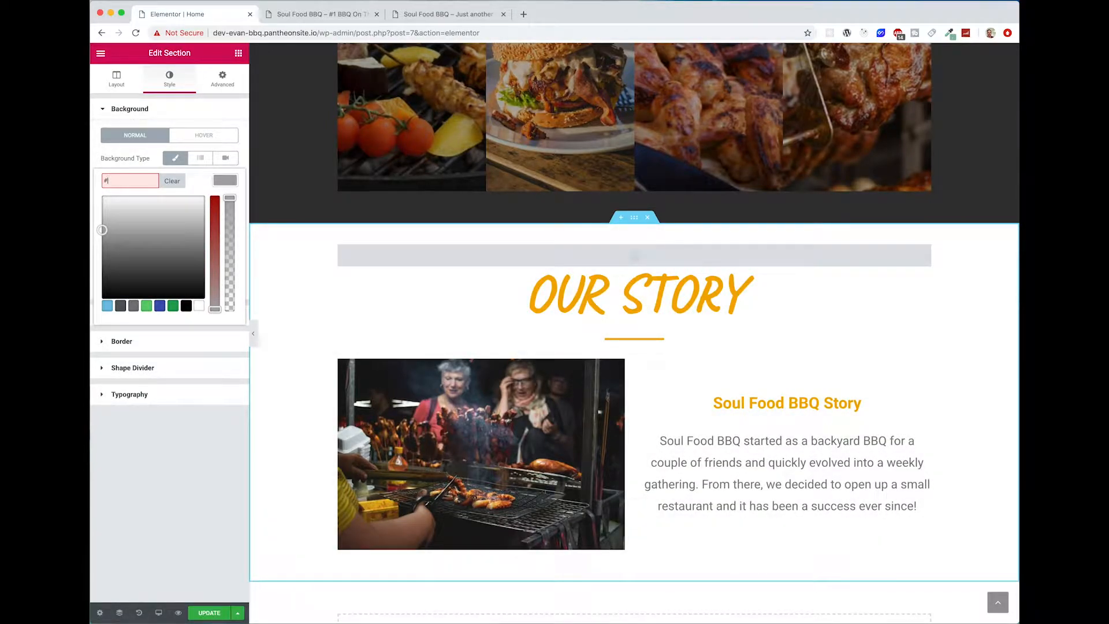
pyautogui.write('888888')
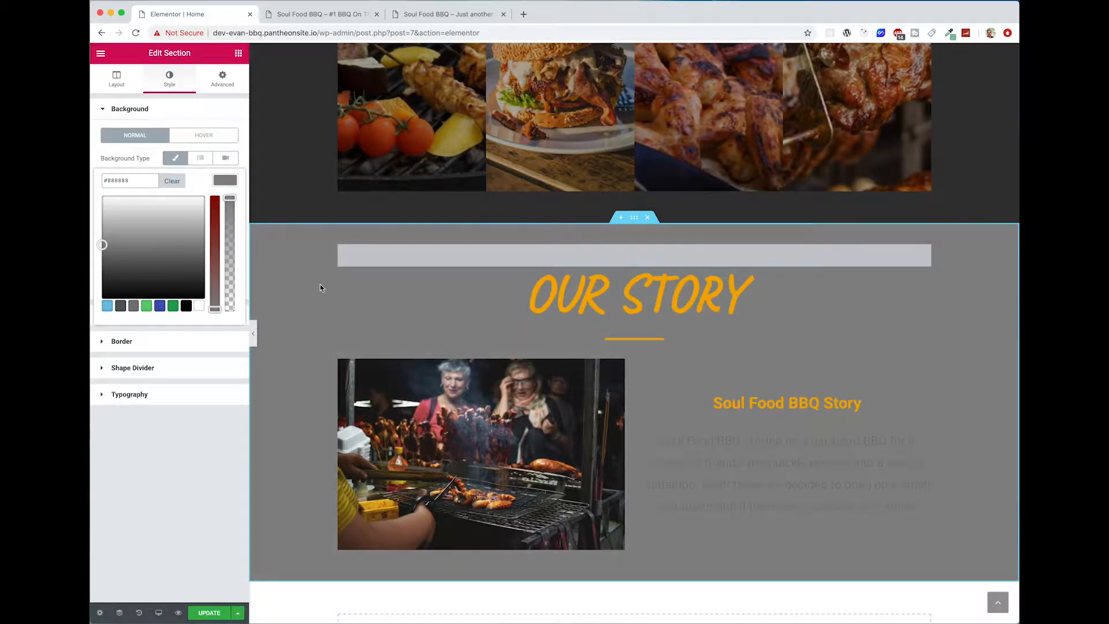
pyautogui.click(799, 438)
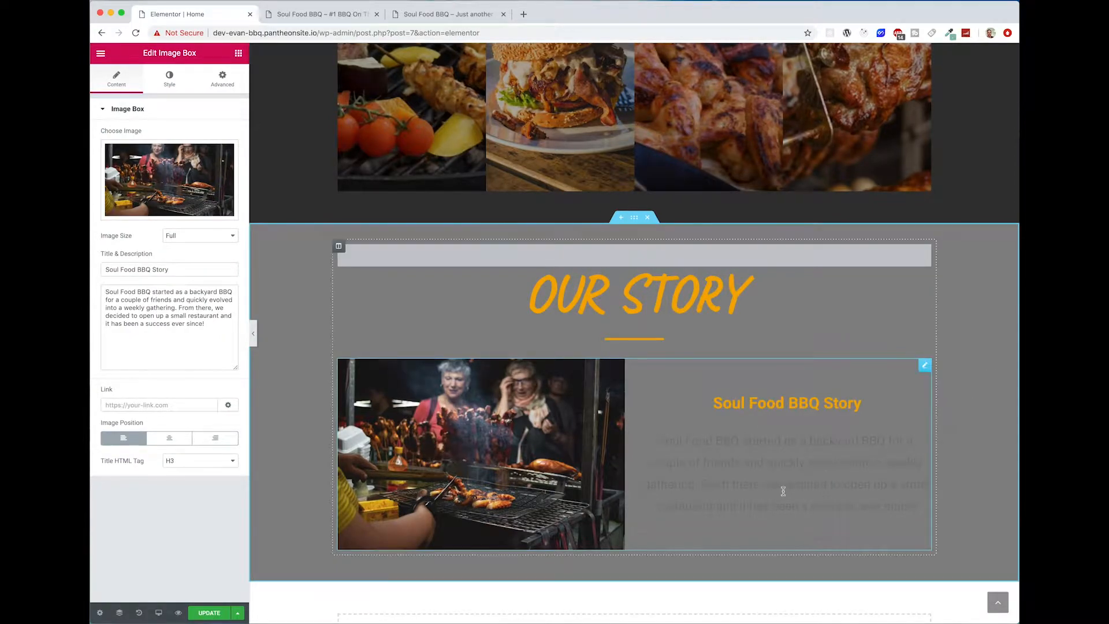
pyautogui.scroll(5, 784, 486)
pyautogui.scroll(-7, 797, 441)
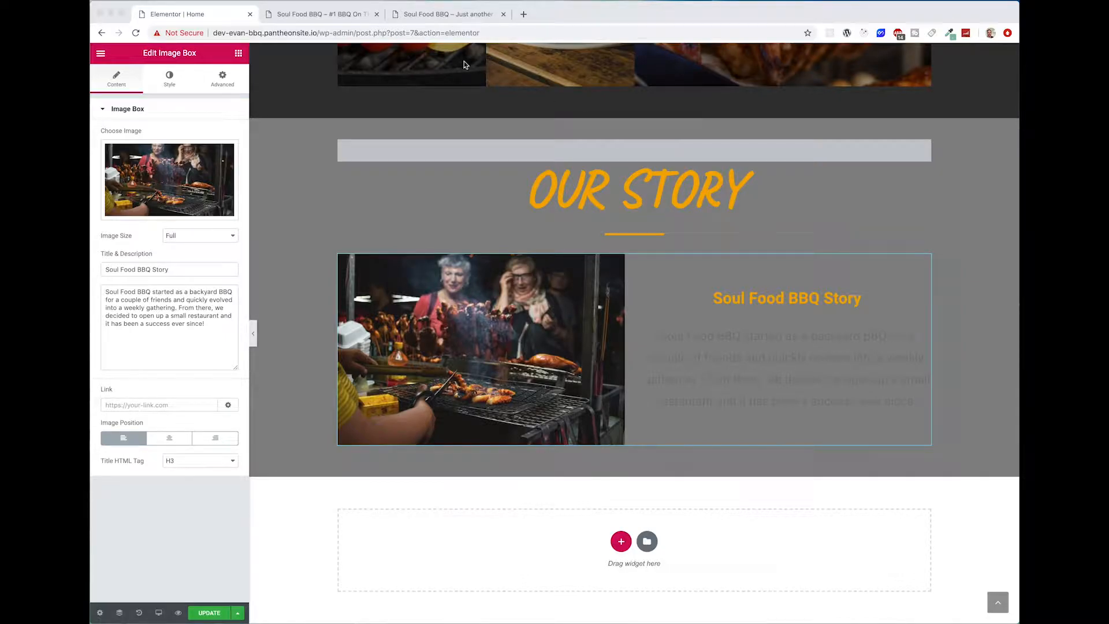
# Step: Inspect the Our Story section on the reference site and copy the hex value of its background color
pyautogui.click(305, 14)
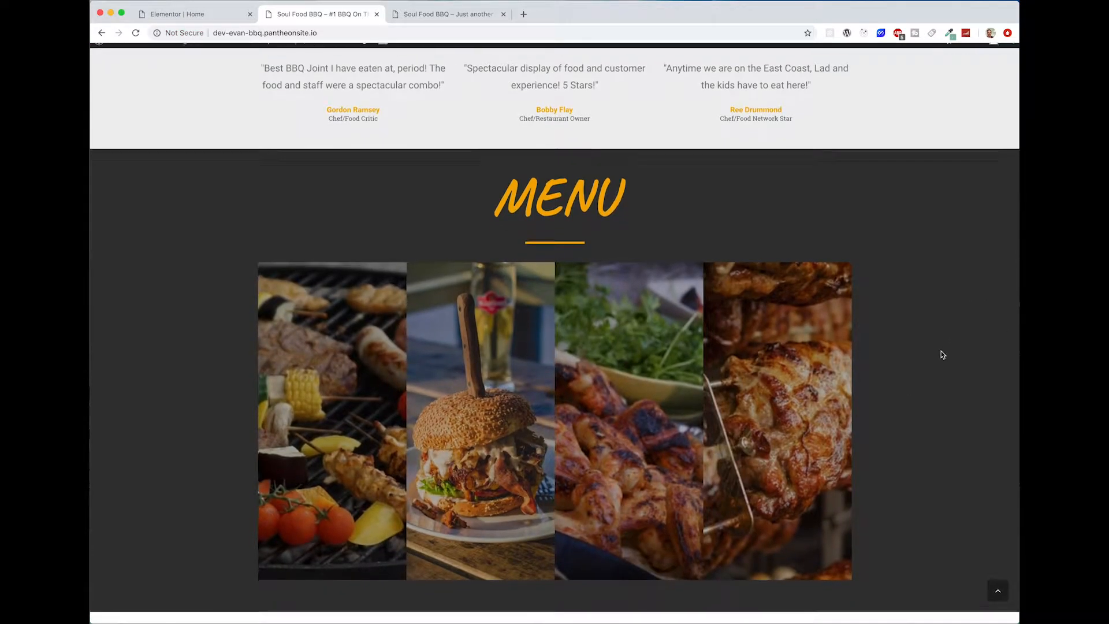
pyautogui.scroll(10, 943, 355)
pyautogui.click(448, 15)
pyautogui.scroll(-6, 724, 406)
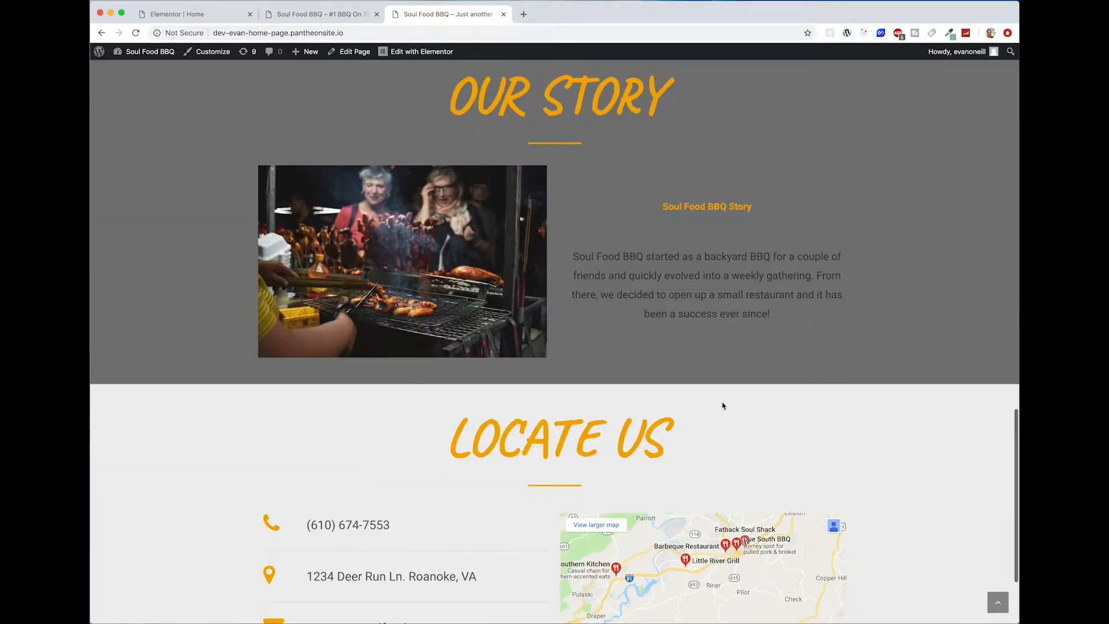
pyautogui.scroll(3, 850, 292)
pyautogui.rightClick(849, 291)
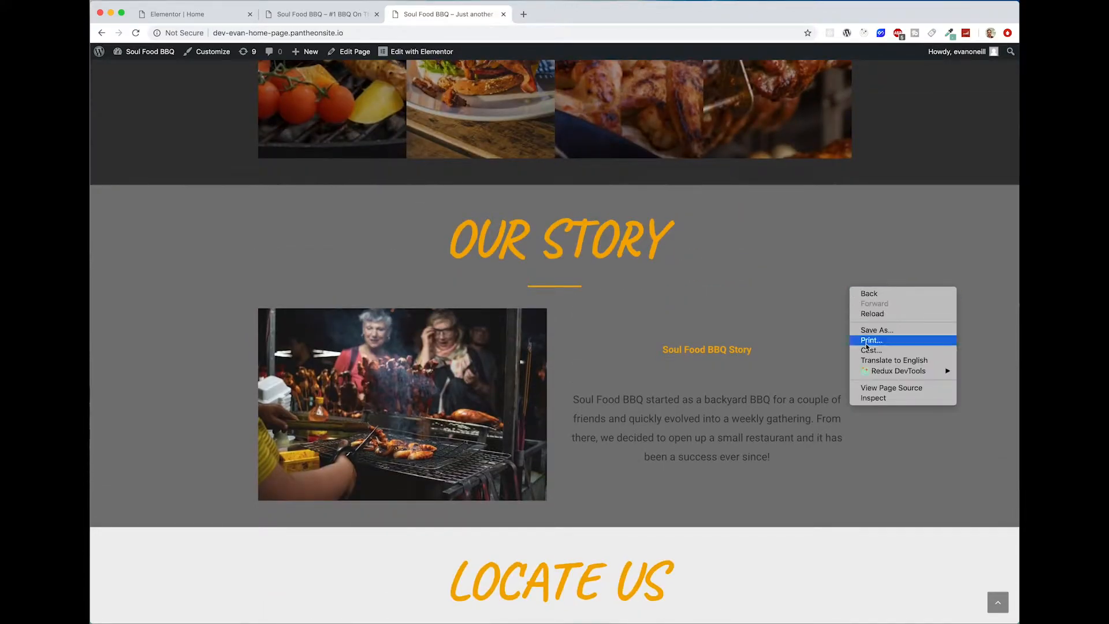
pyautogui.click(872, 399)
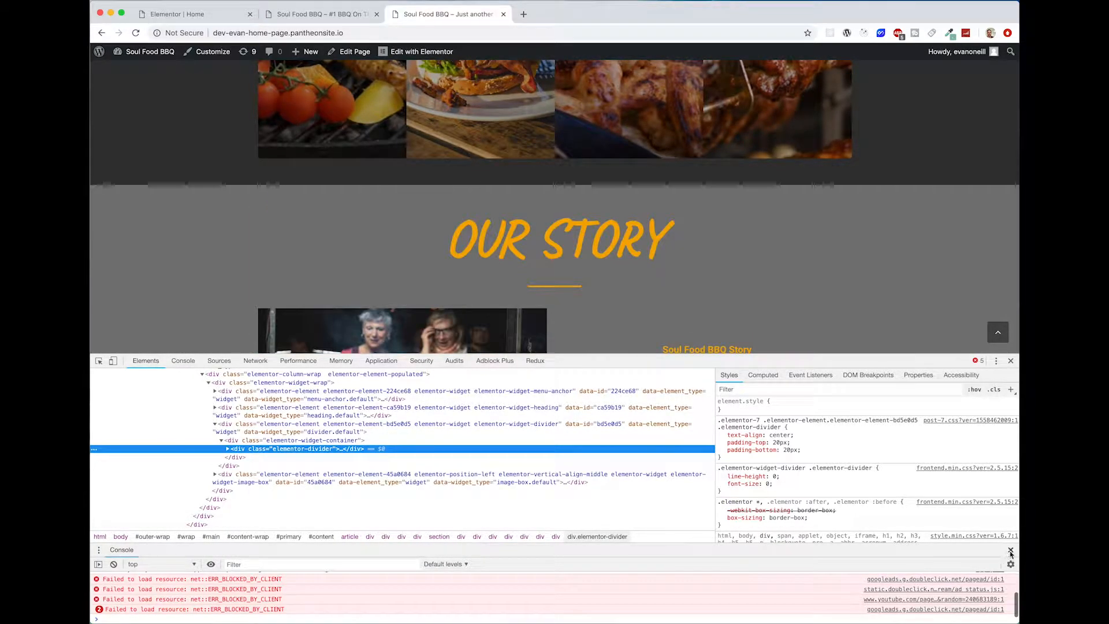
pyautogui.press('Escape')
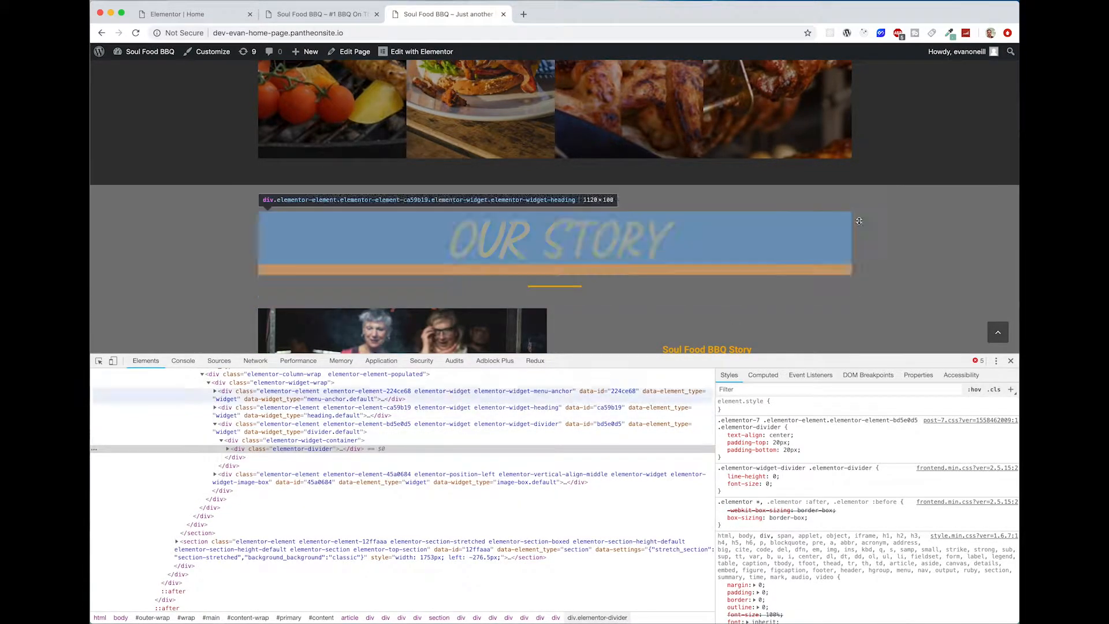
pyautogui.click(99, 361)
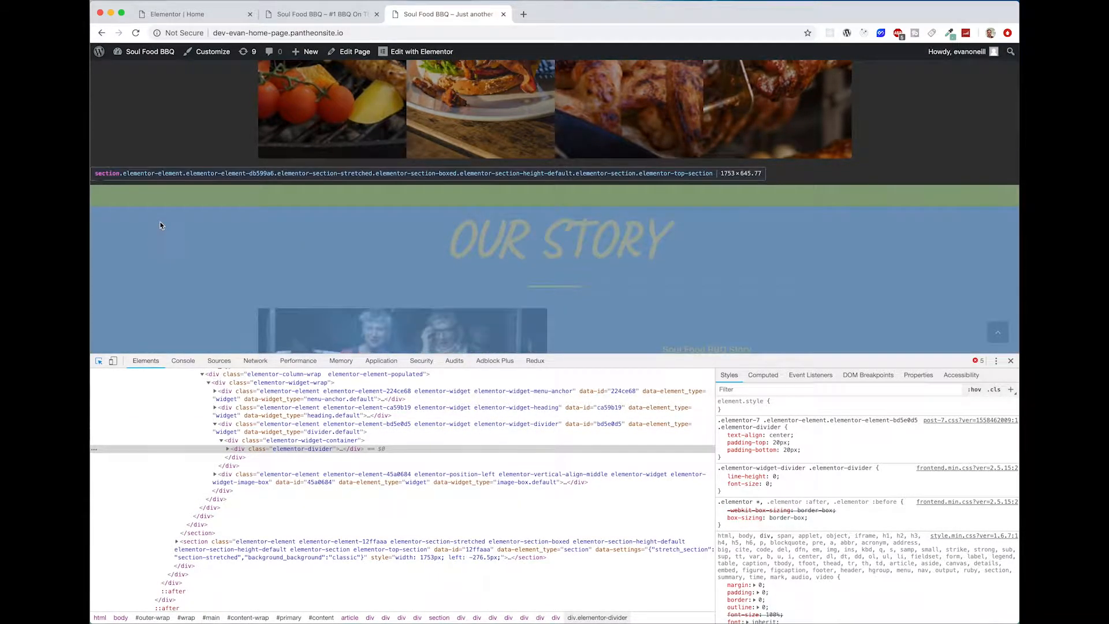
pyautogui.click(160, 225)
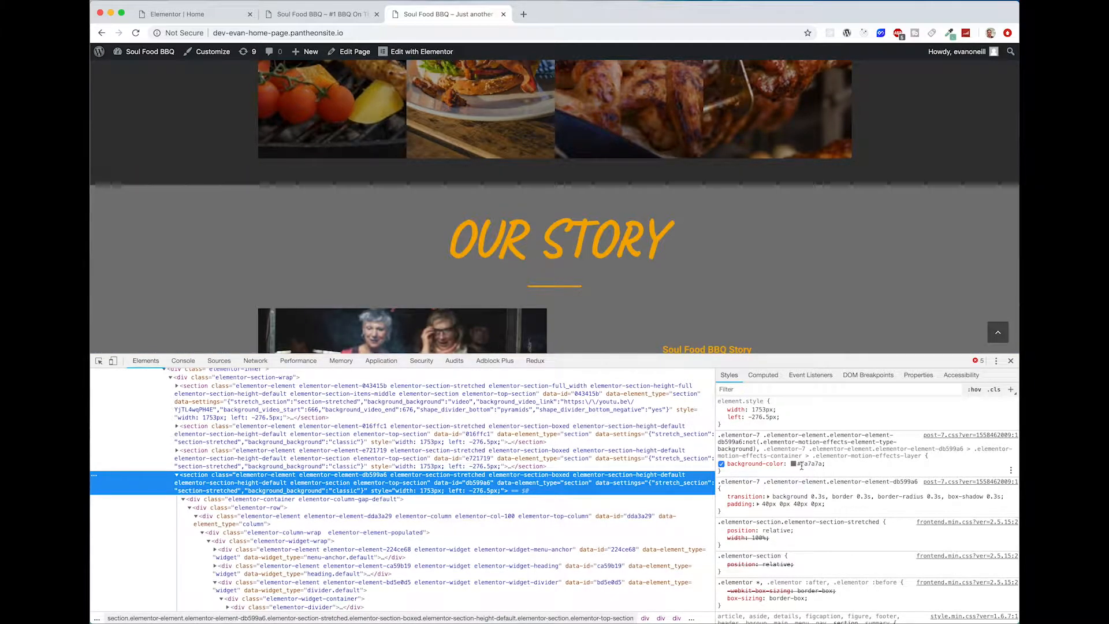
pyautogui.click(824, 464)
pyautogui.press('super+c')
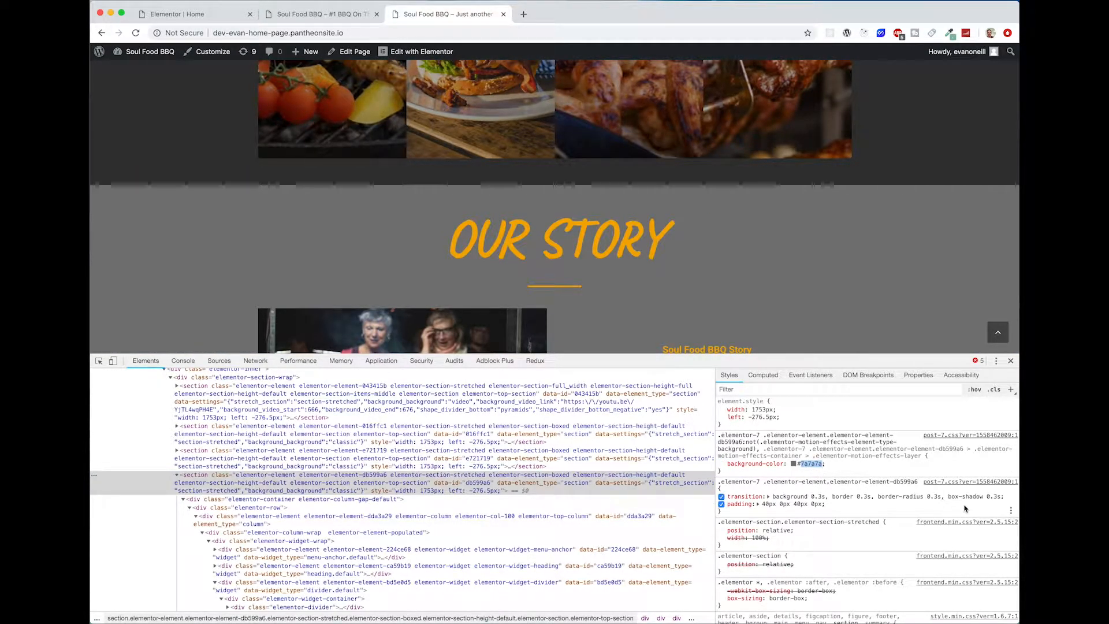
pyautogui.click(1010, 362)
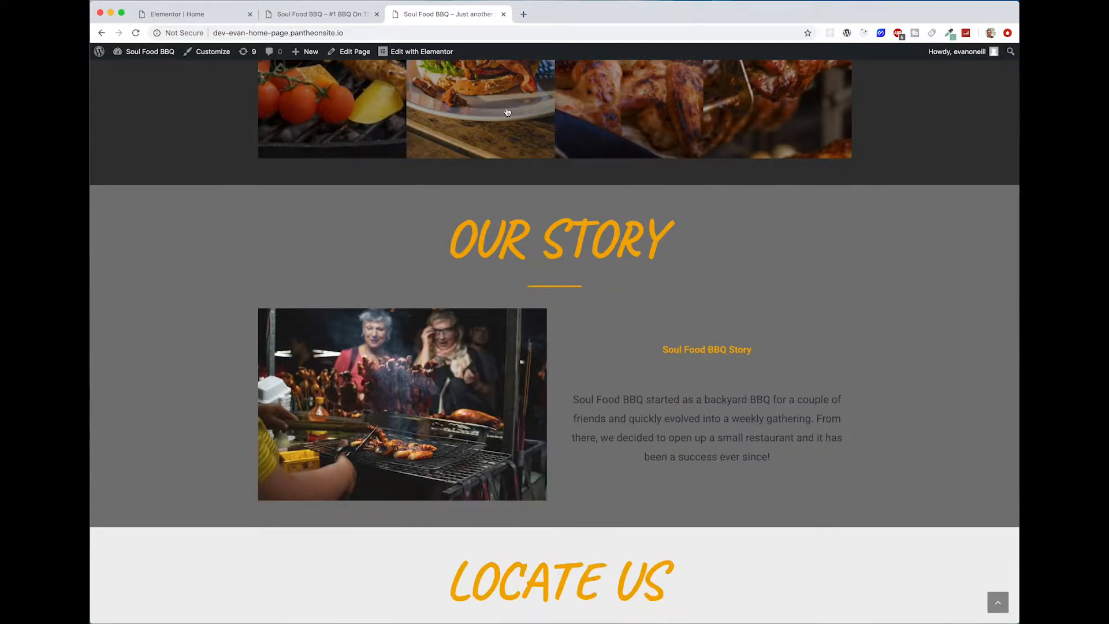
# Step: Back in the Elementor editor, set the Our Story section's background color to the copied #7a7a7a
pyautogui.click(224, 21)
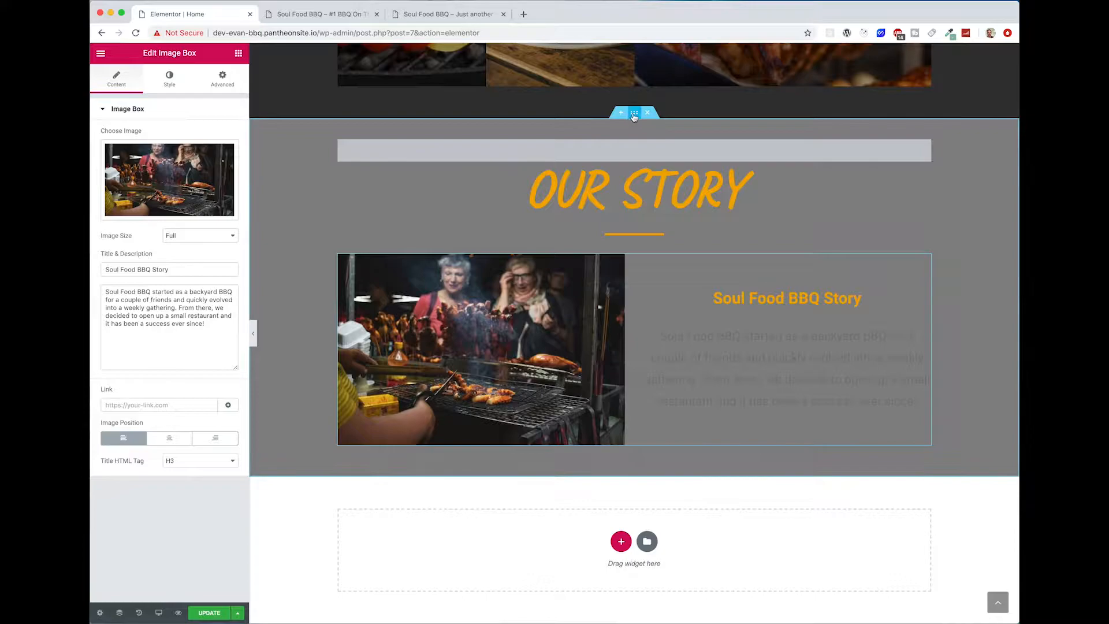
pyautogui.click(646, 170)
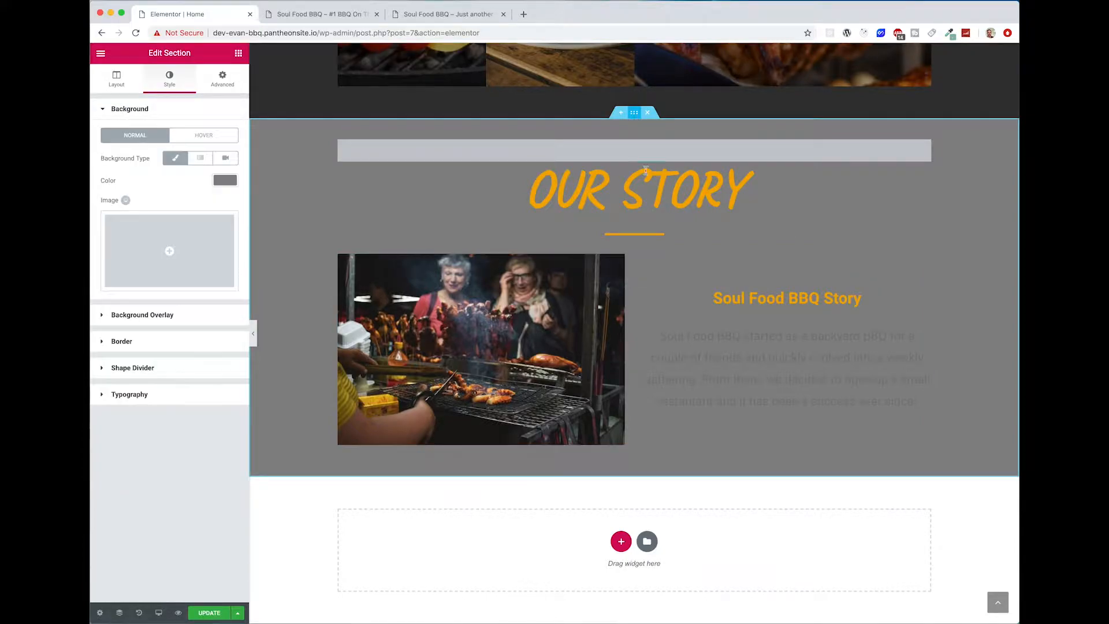
pyautogui.click(225, 180)
pyautogui.press('super+v')
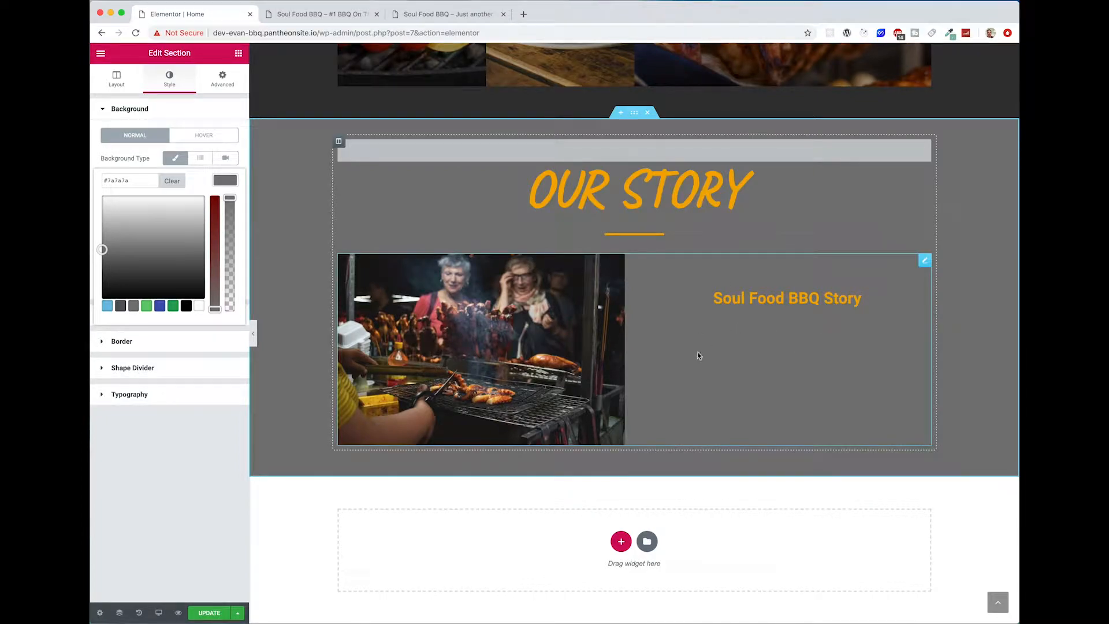
# Step: Change the color of the Our Story image box's description to a very dark gray and update the page
pyautogui.click(730, 376)
pyautogui.moveTo(696, 353); pyautogui.dragTo(844, 405)
pyautogui.click(828, 408)
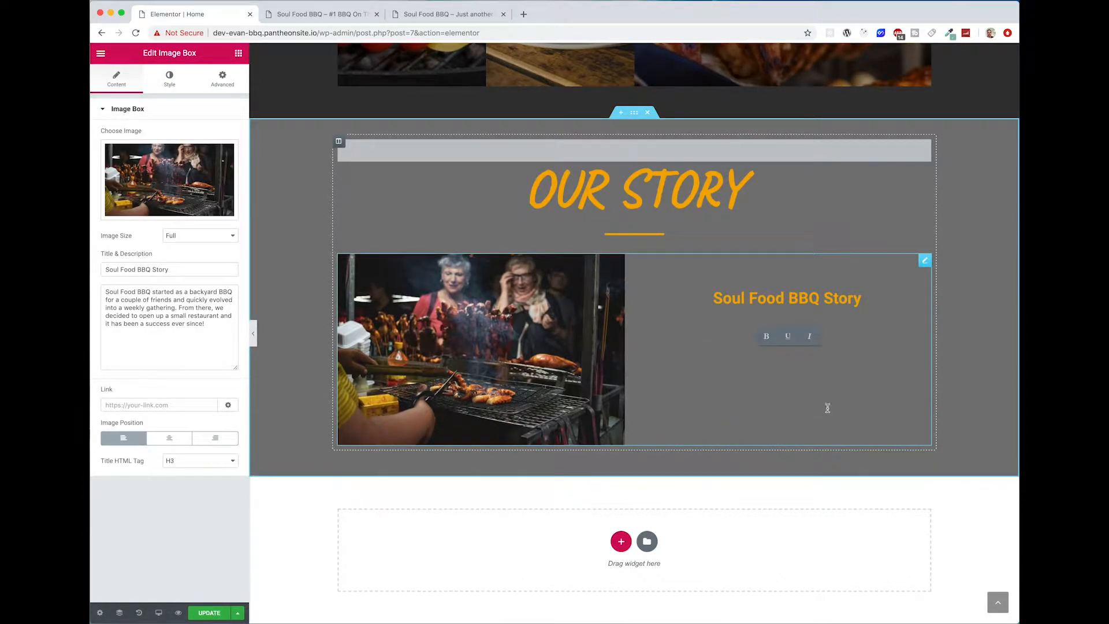
pyautogui.click(169, 79)
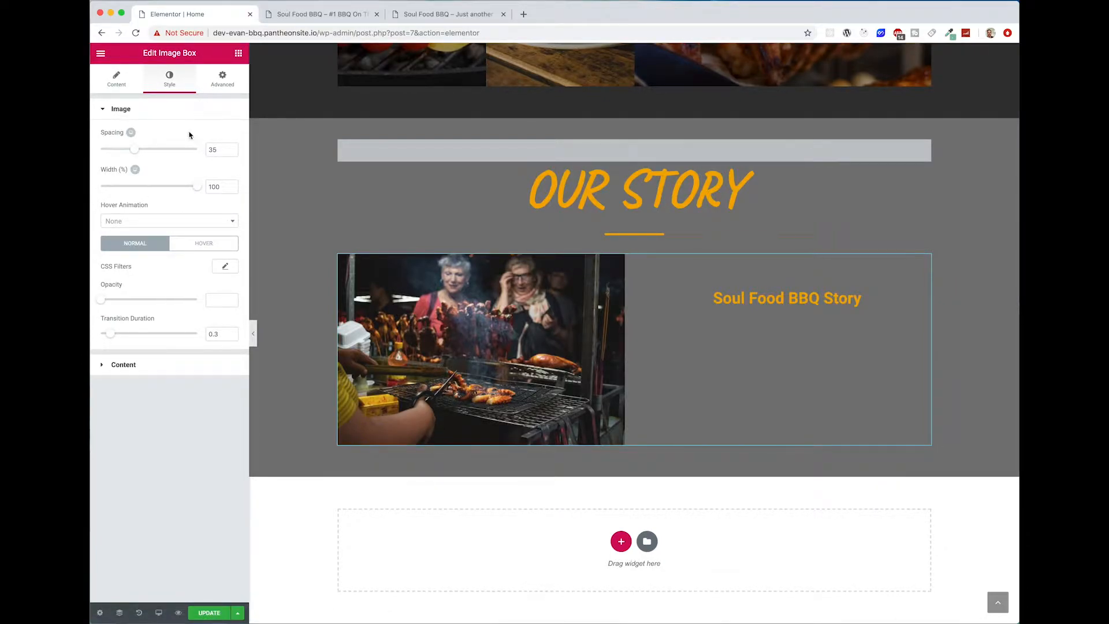
pyautogui.click(177, 364)
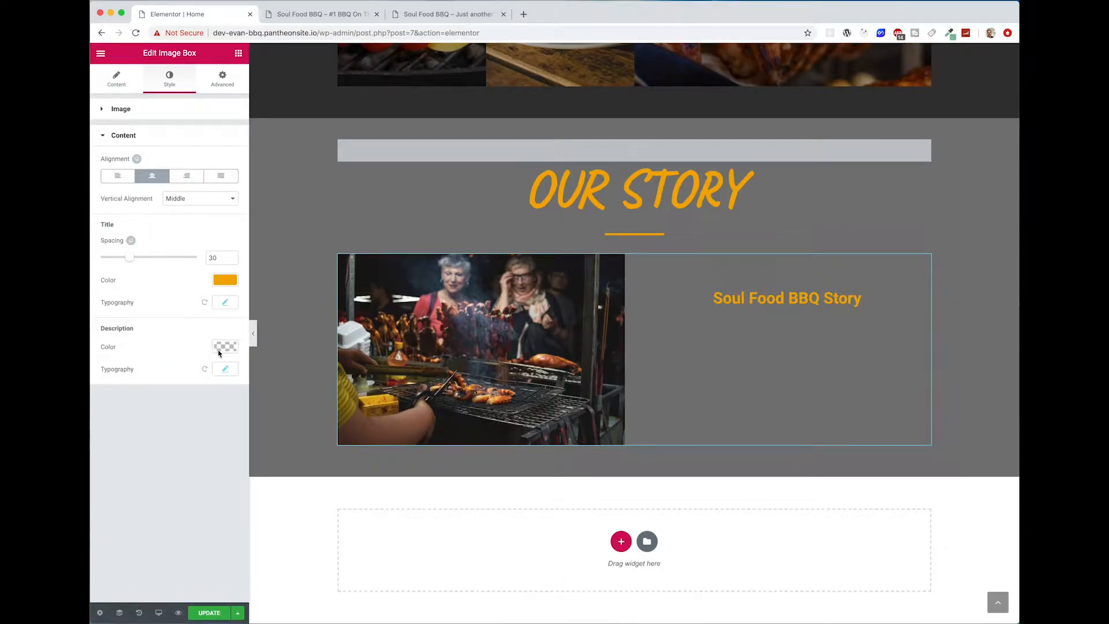
pyautogui.click(226, 303)
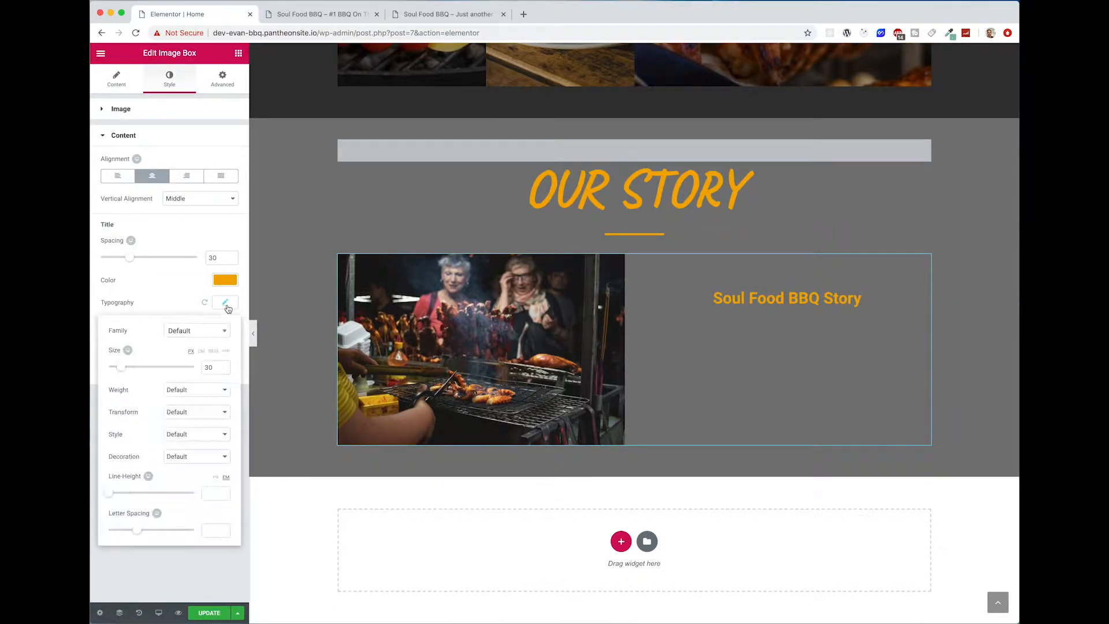
pyautogui.click(137, 304)
pyautogui.click(225, 373)
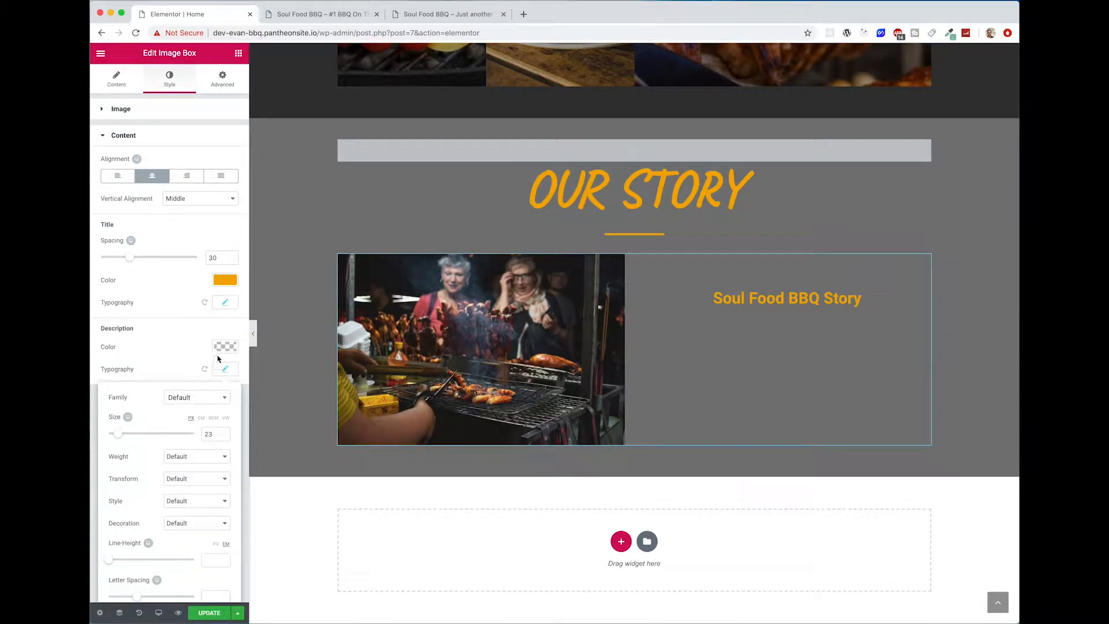
pyautogui.click(221, 348)
pyautogui.moveTo(134, 424); pyautogui.dragTo(108, 445)
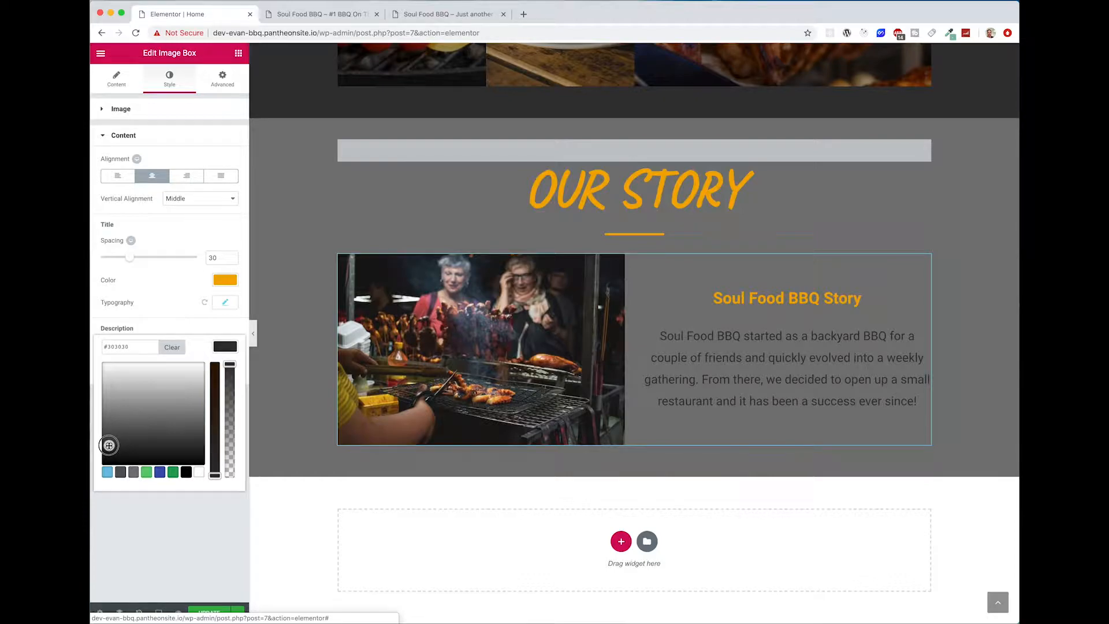
pyautogui.click(166, 570)
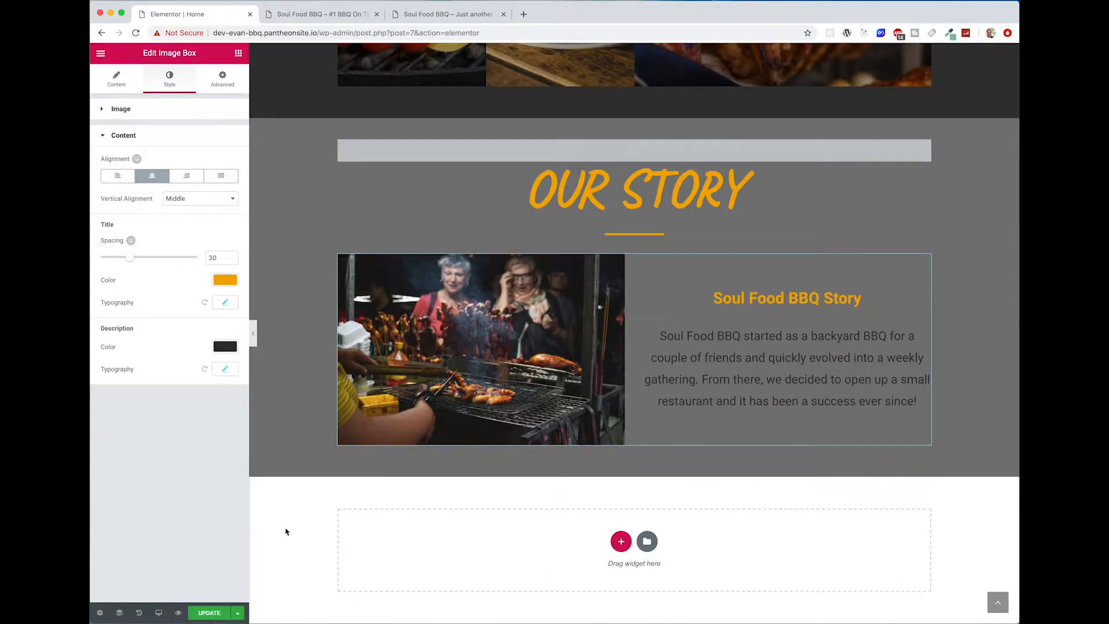
pyautogui.click(203, 616)
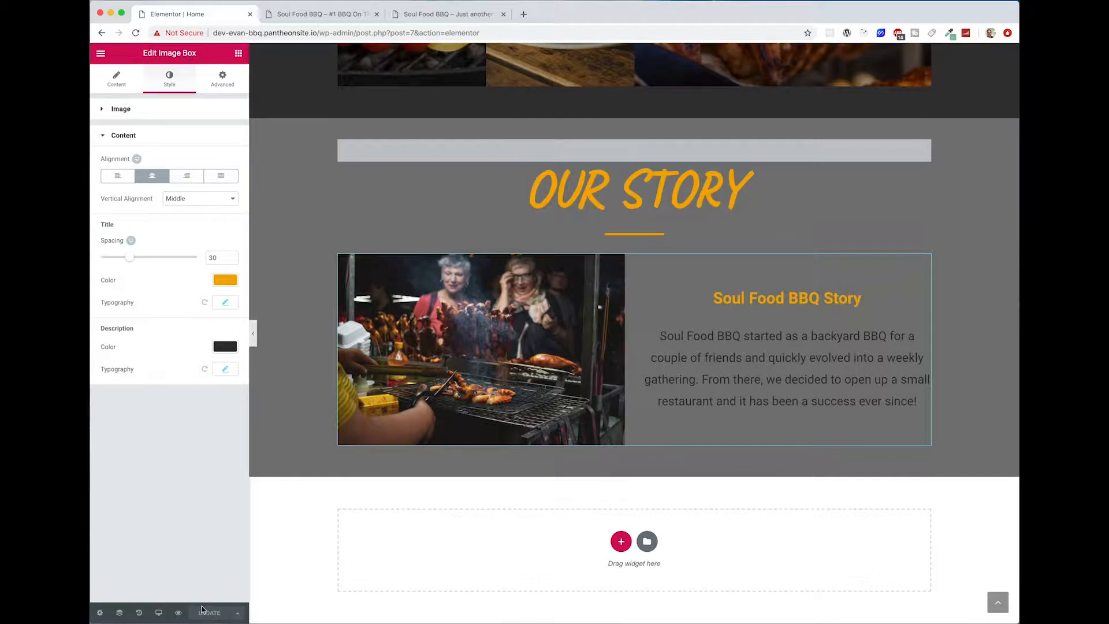
# Step: Preview the page in the 360 px mobile view and set the Our Story heading's mobile font size to 64 px
pyautogui.click(158, 612)
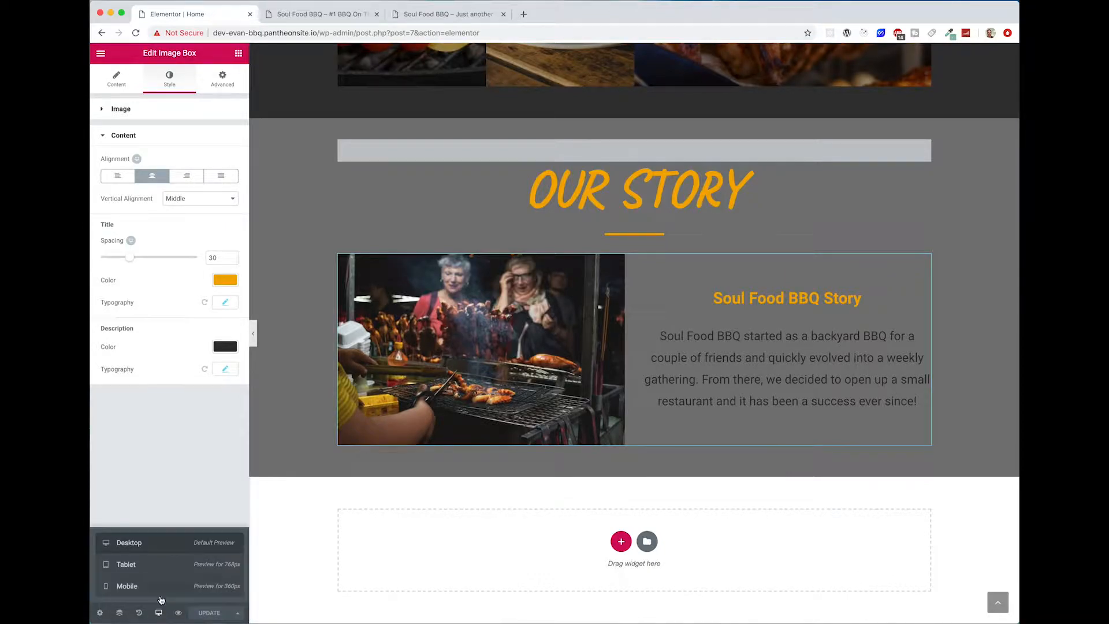
pyautogui.click(128, 586)
pyautogui.scroll(3, 625, 231)
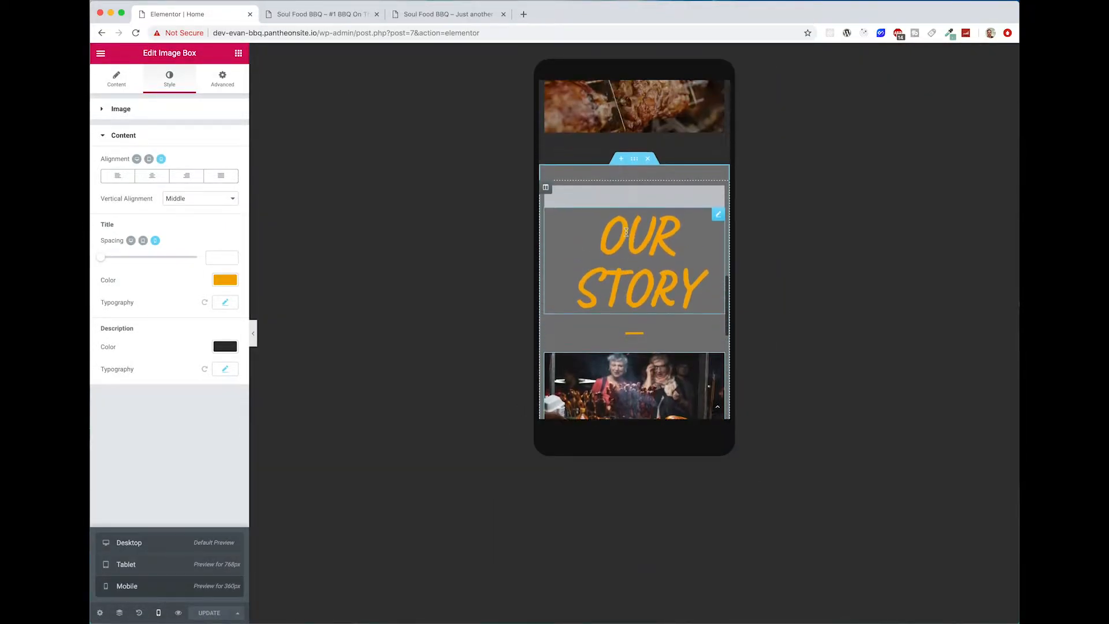
pyautogui.click(630, 248)
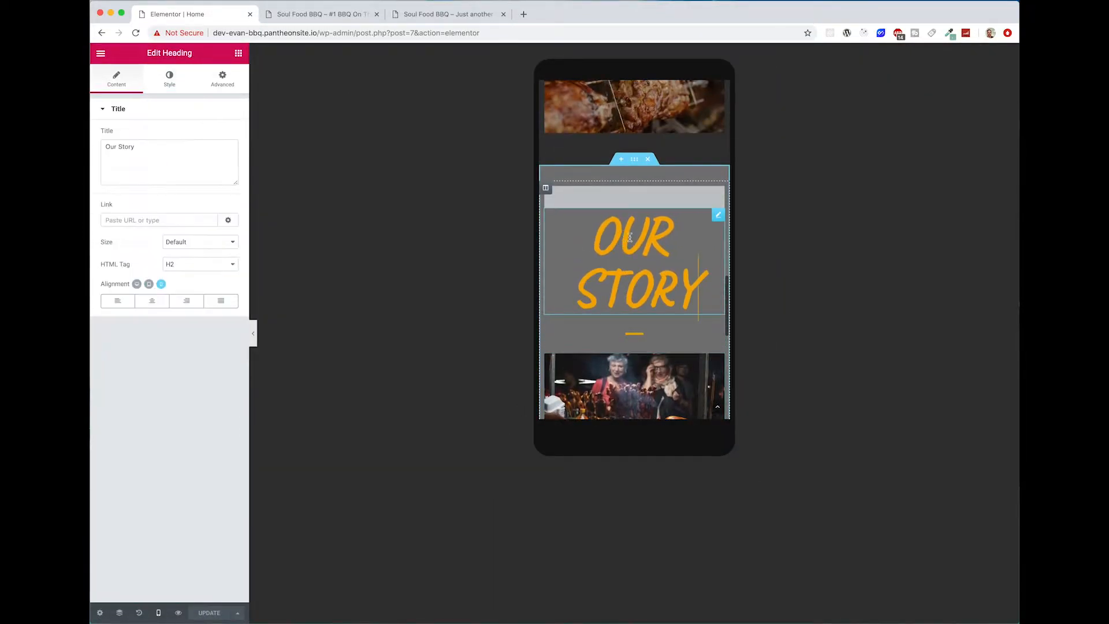
pyautogui.click(166, 86)
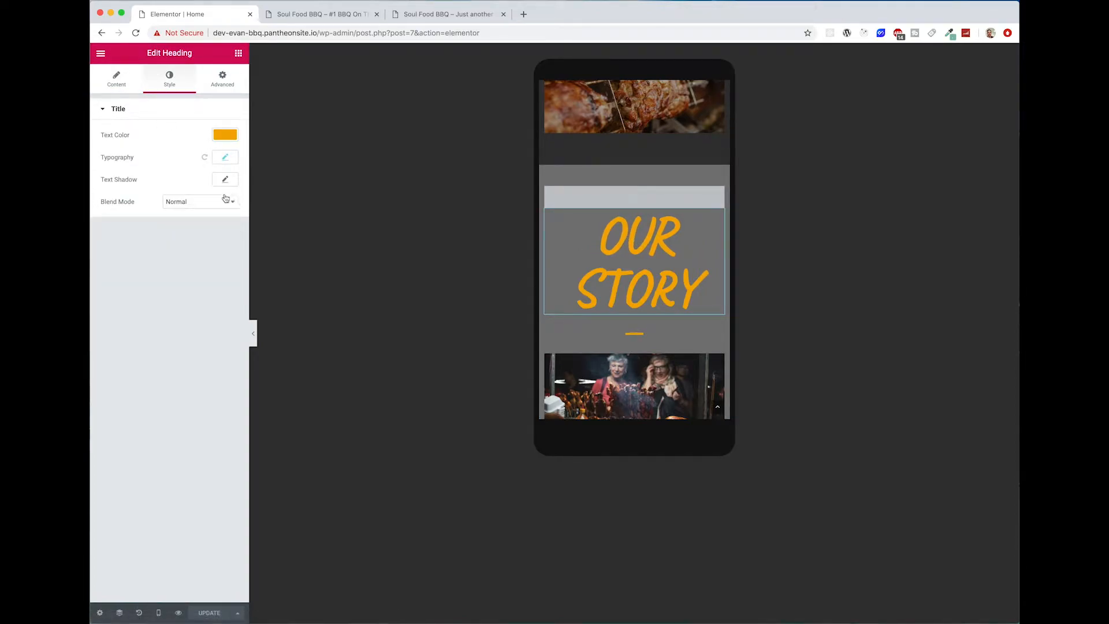
pyautogui.click(226, 158)
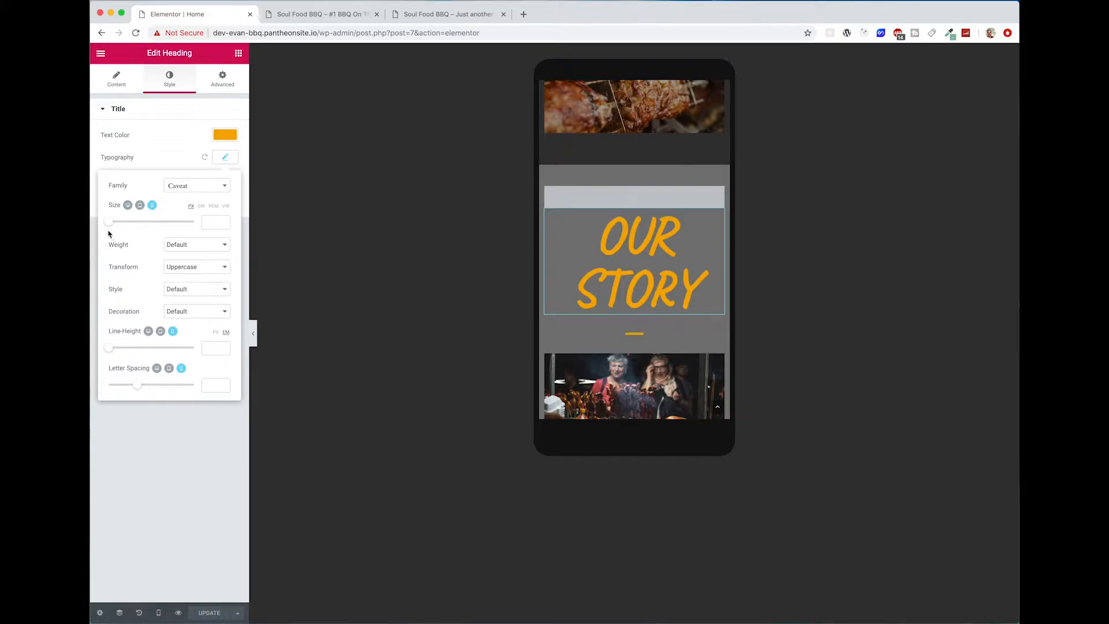
pyautogui.moveTo(108, 222); pyautogui.dragTo(139, 220)
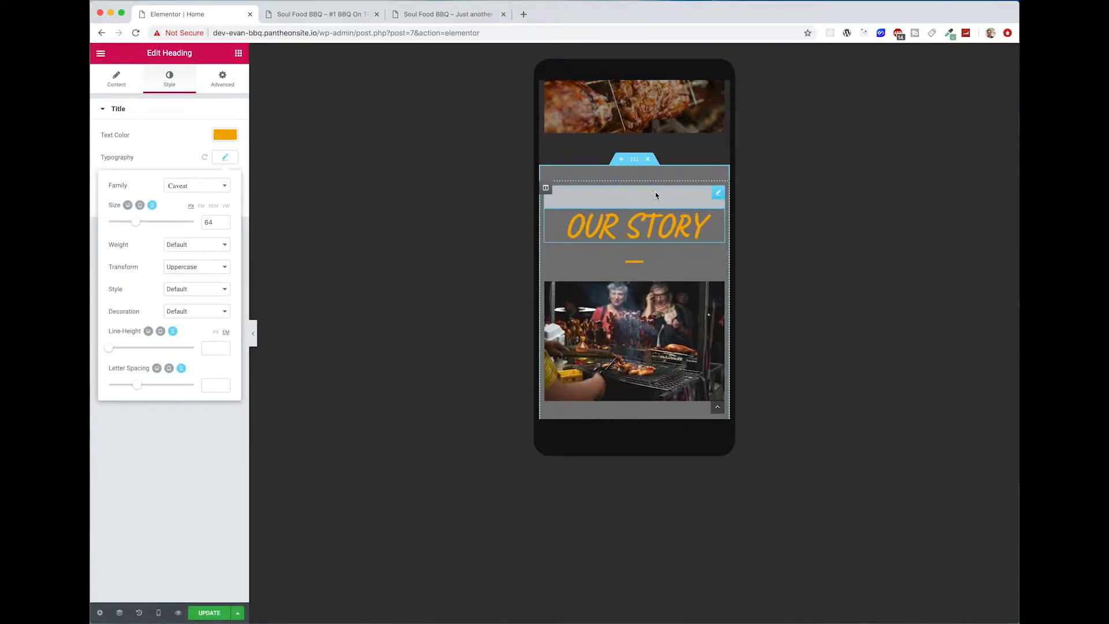
# Step: Set the mobile width of the Our Story divider to about 39% and of the Menu divider to 40%
pyautogui.click(632, 265)
pyautogui.moveTo(100, 228); pyautogui.dragTo(138, 227)
pyautogui.scroll(-10, 632, 220)
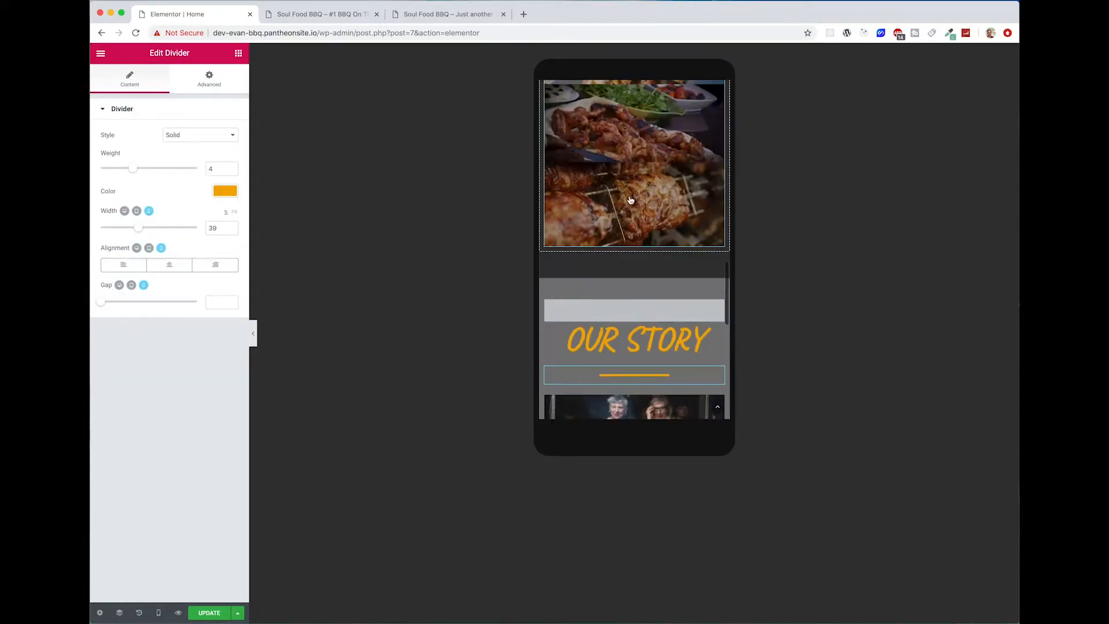
pyautogui.click(638, 325)
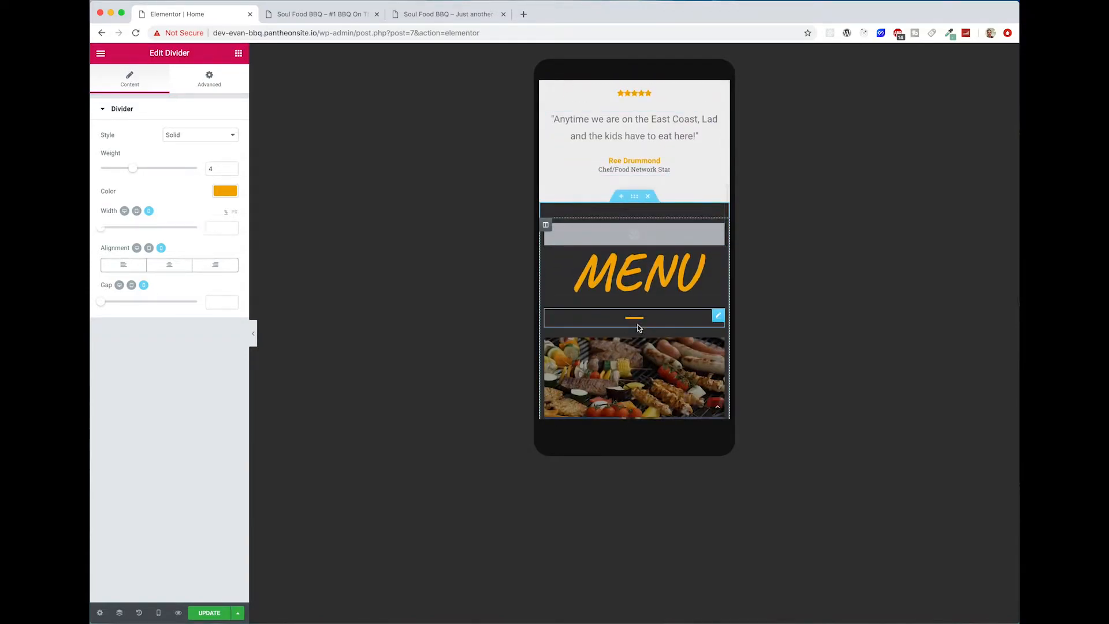
pyautogui.moveTo(102, 233); pyautogui.dragTo(142, 235)
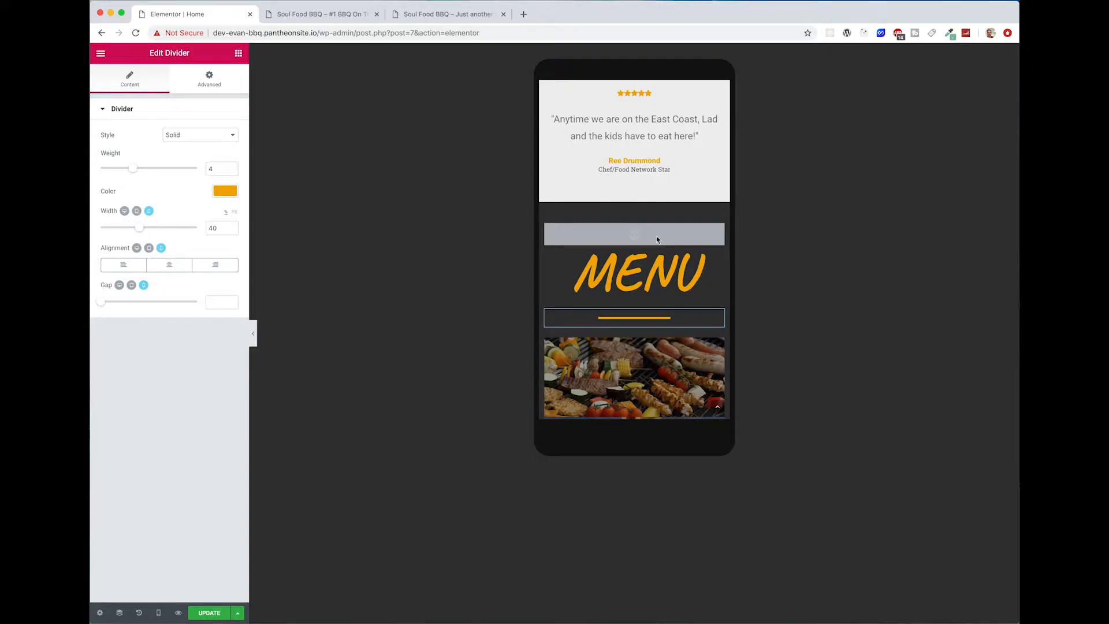
# Step: Check the Our Story section's mobile layout, return to the desktop preview and update the page
pyautogui.scroll(-15, 657, 239)
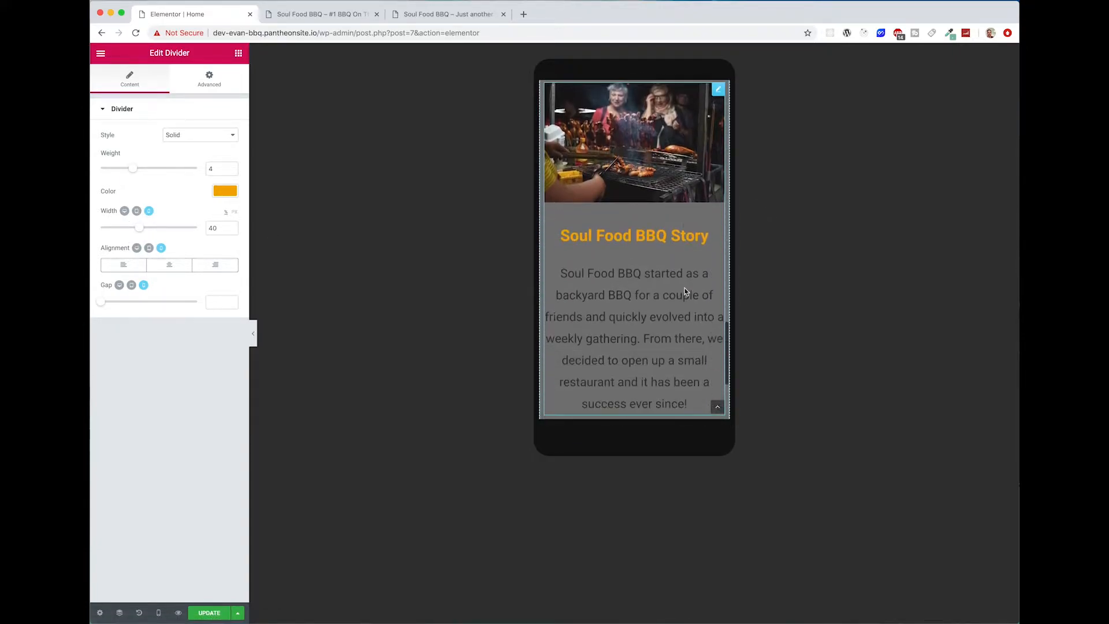
pyautogui.scroll(-3, 685, 288)
pyautogui.scroll(3, 684, 287)
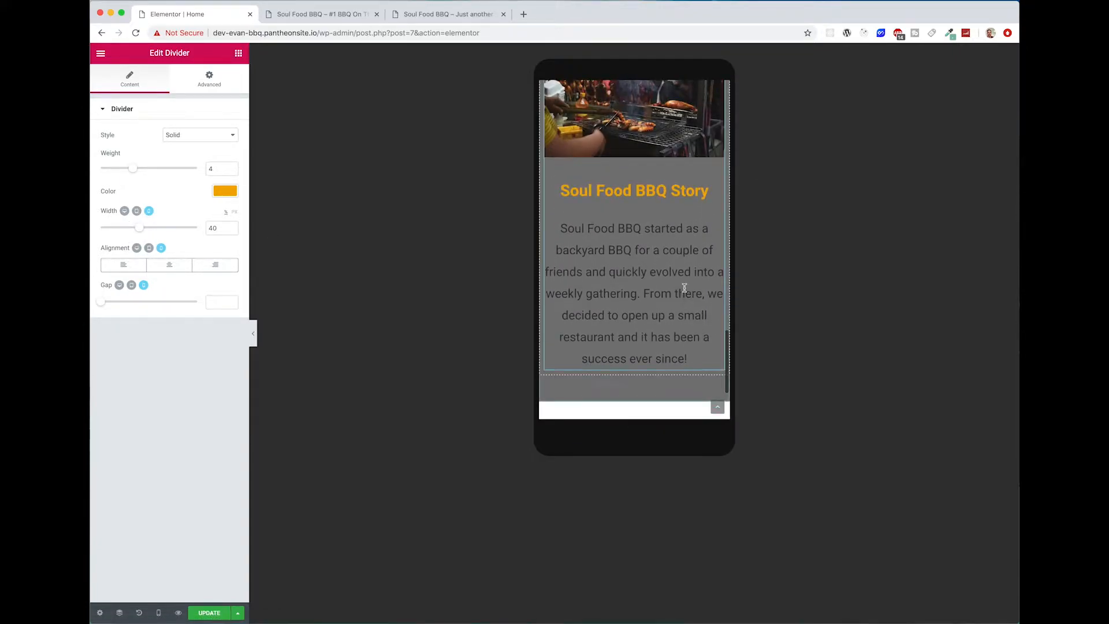
pyautogui.click(158, 612)
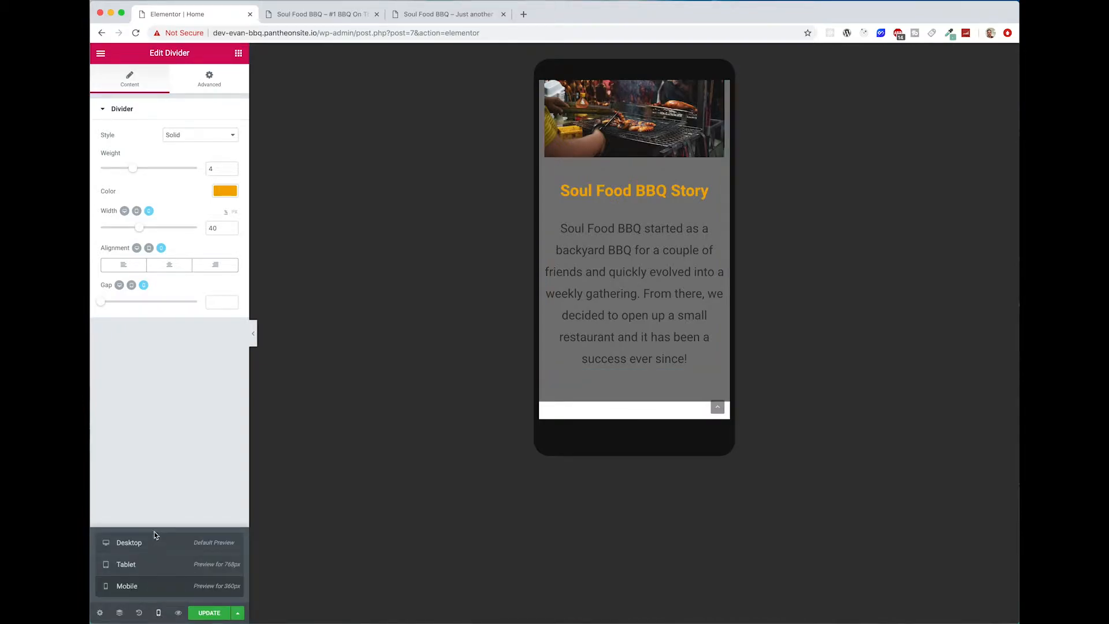
pyautogui.click(129, 543)
pyautogui.scroll(10, 570, 456)
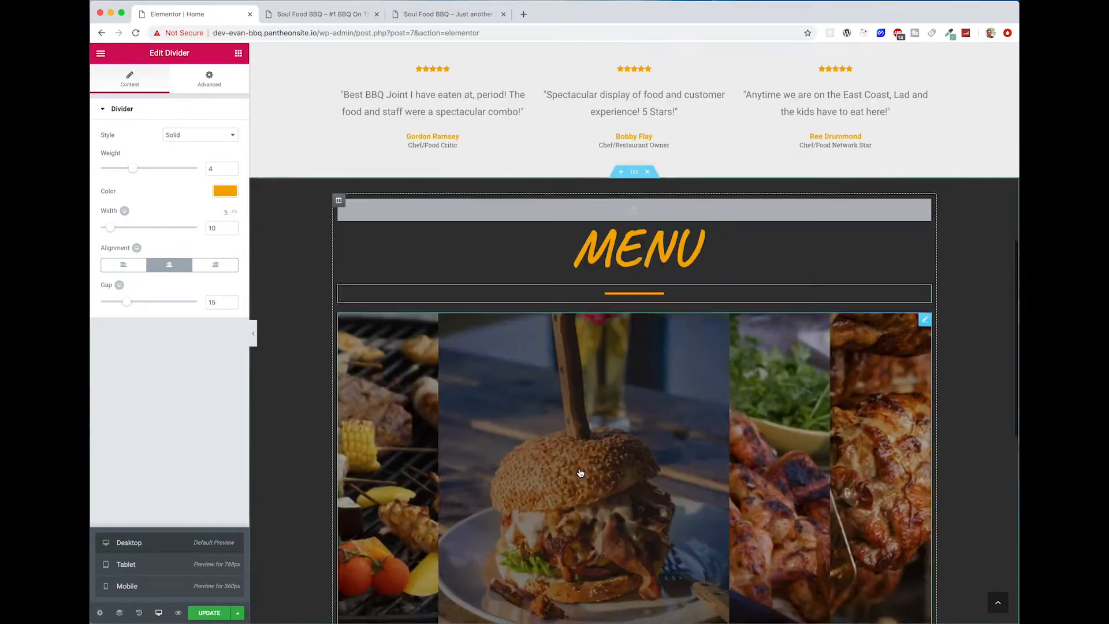
pyautogui.scroll(-10, 581, 472)
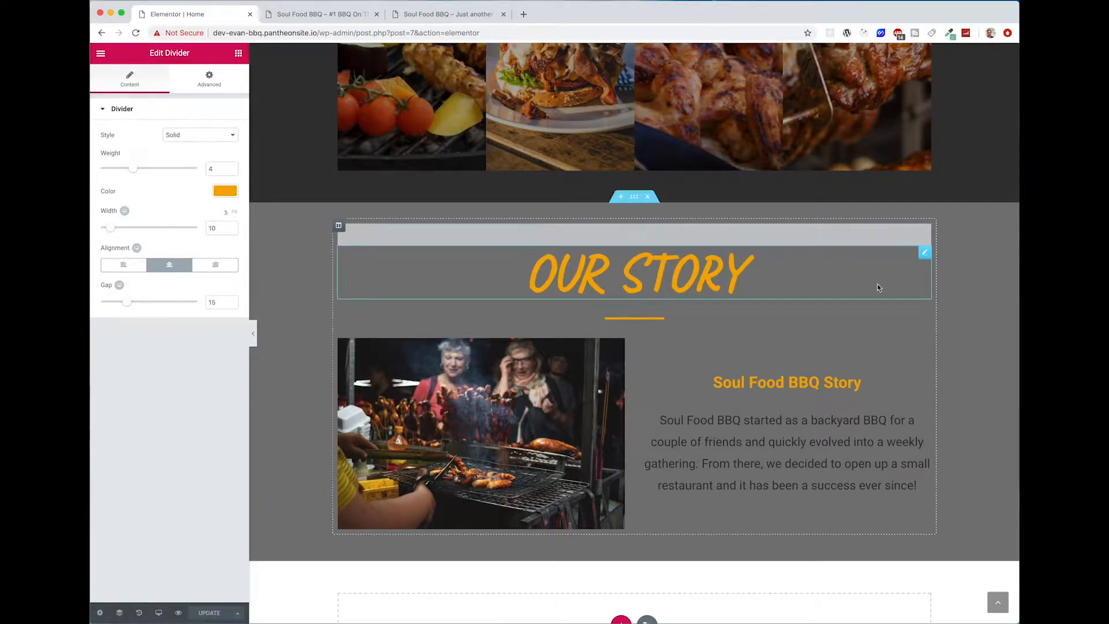
# Step: Duplicate the Our Story section and change the copy's heading to "Locate Us"
pyautogui.click(634, 198)
pyautogui.rightClick(634, 200)
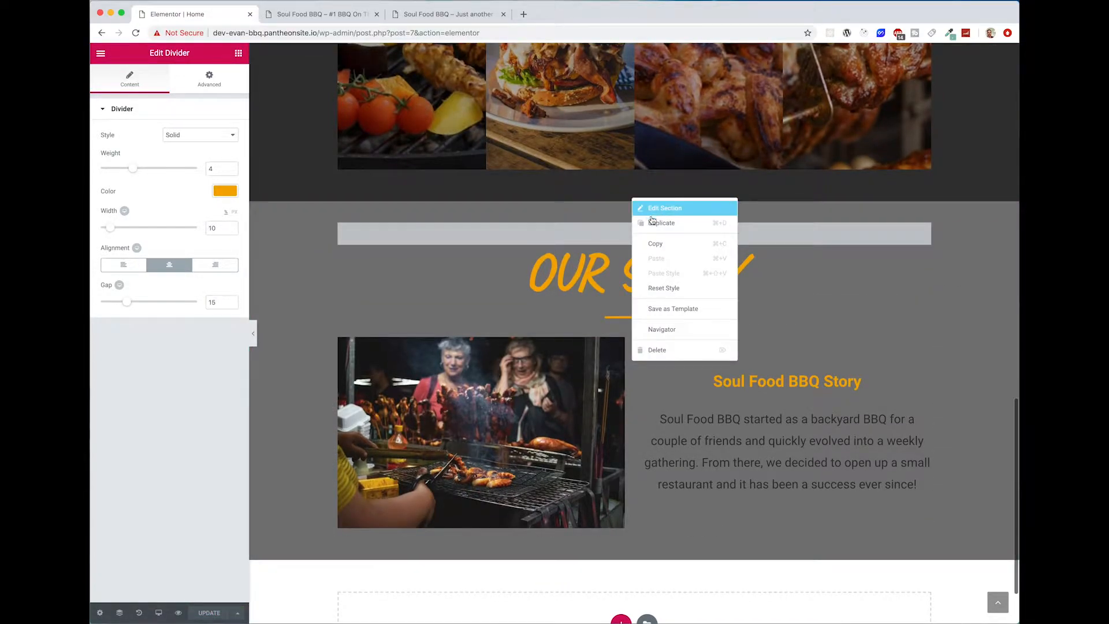
pyautogui.click(657, 230)
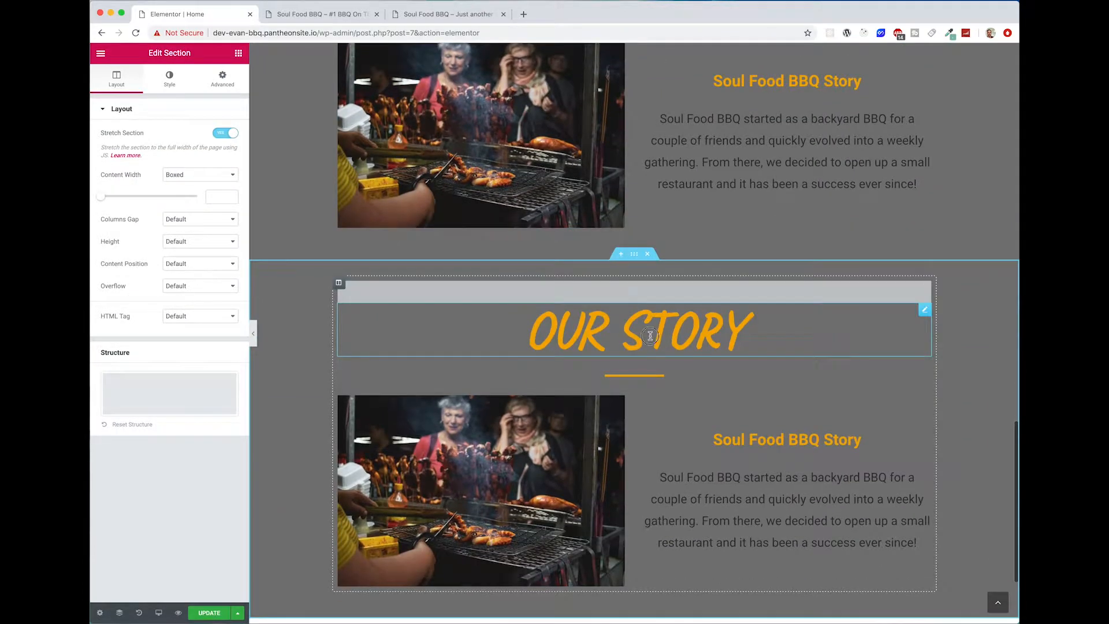
pyautogui.click(648, 336)
pyautogui.tripleClick(746, 336)
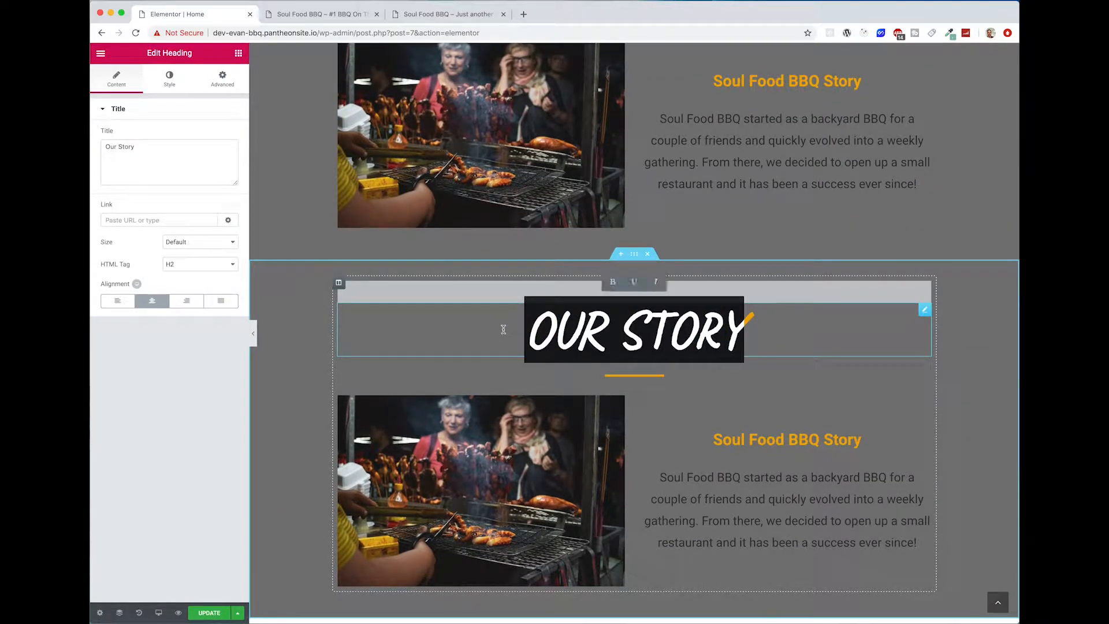
pyautogui.write('Locate Us')
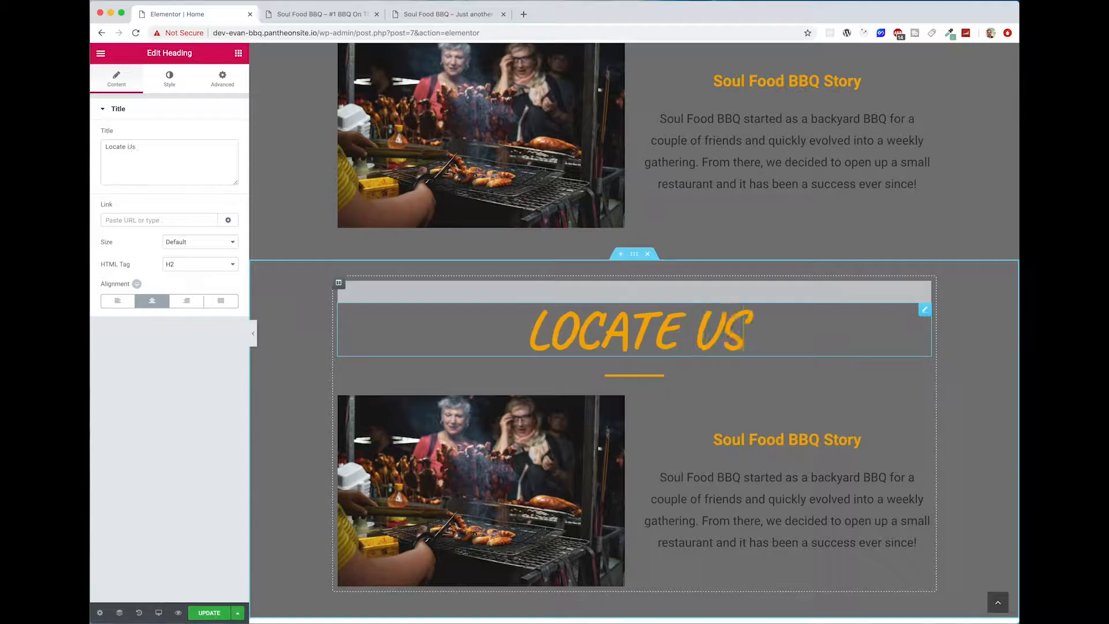
# Step: Set the Locate Us section's background color to #eeeeee and compare it with the testimonials section
pyautogui.click(634, 254)
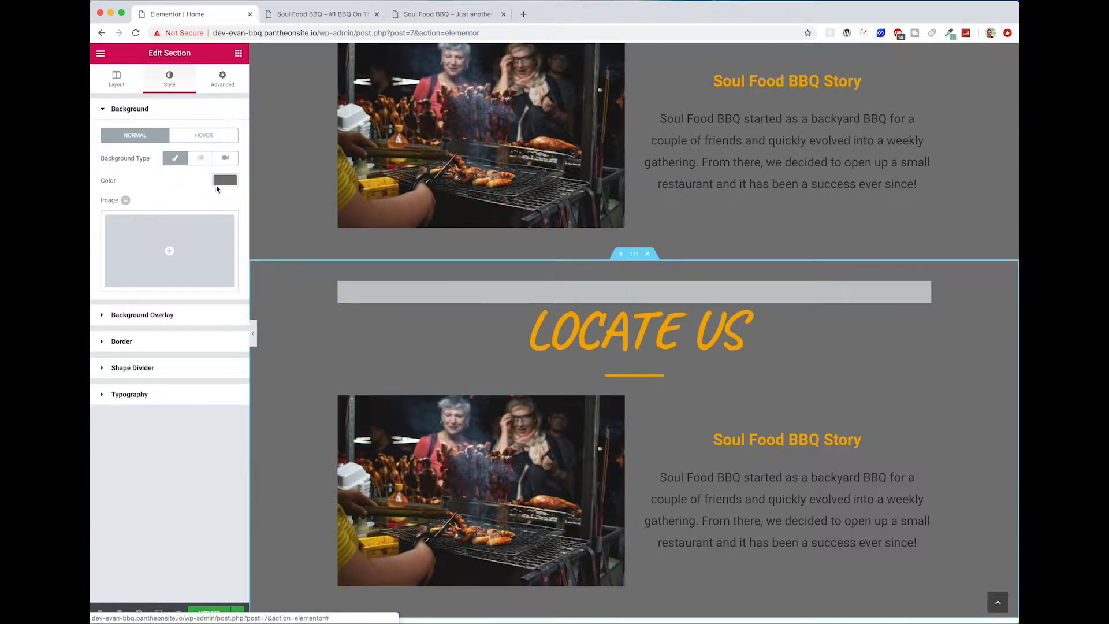
pyautogui.click(221, 184)
pyautogui.moveTo(132, 181); pyautogui.dragTo(108, 181)
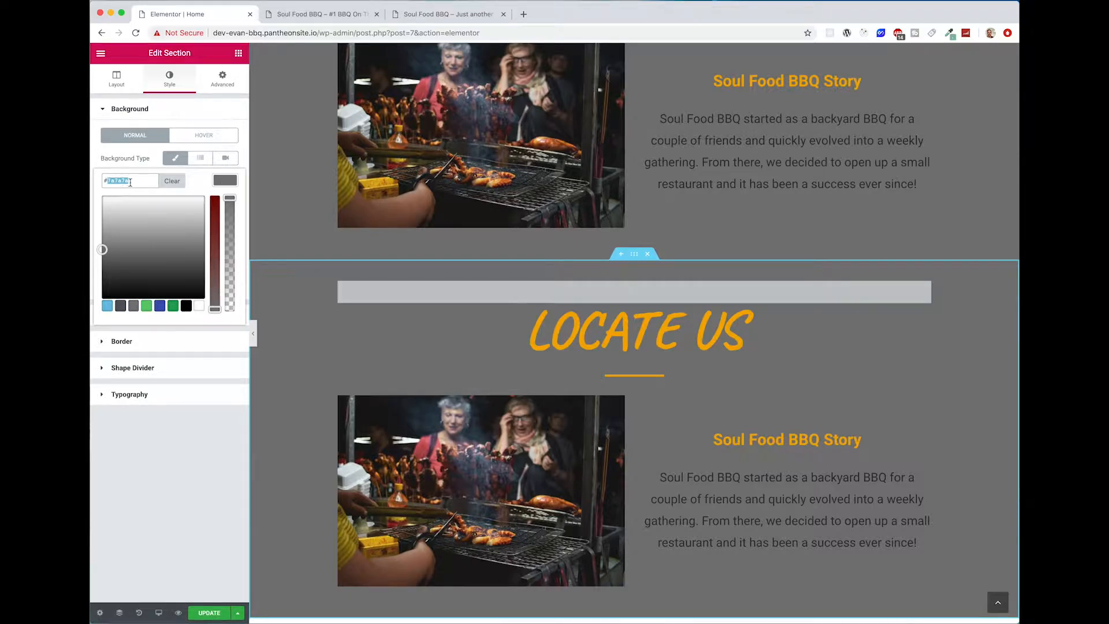
pyautogui.write('eeeeee')
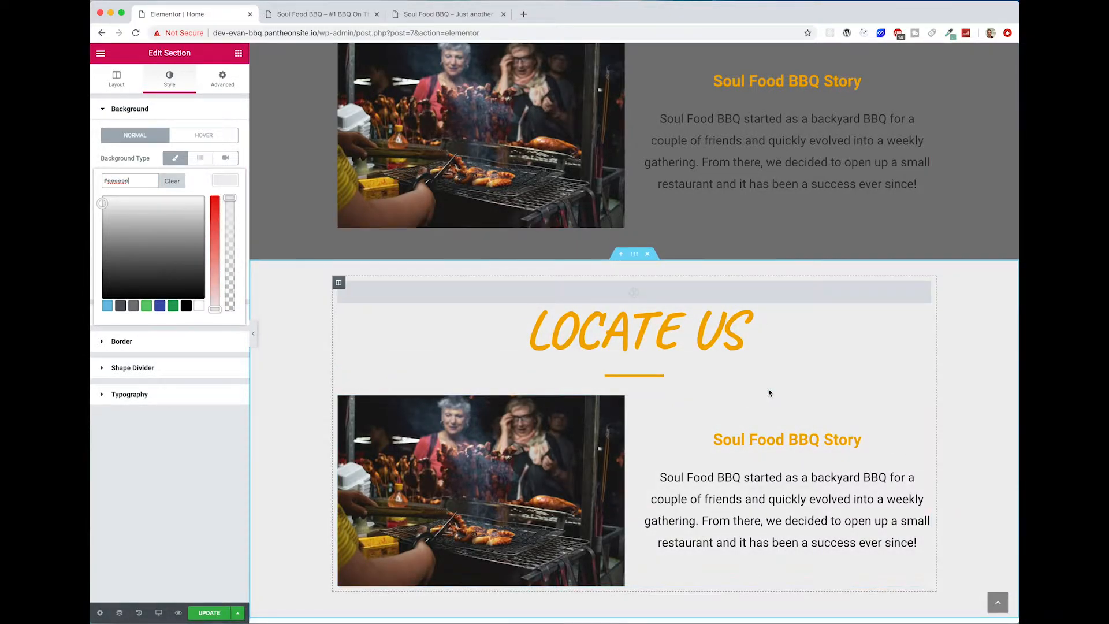
pyautogui.scroll(20, 874, 391)
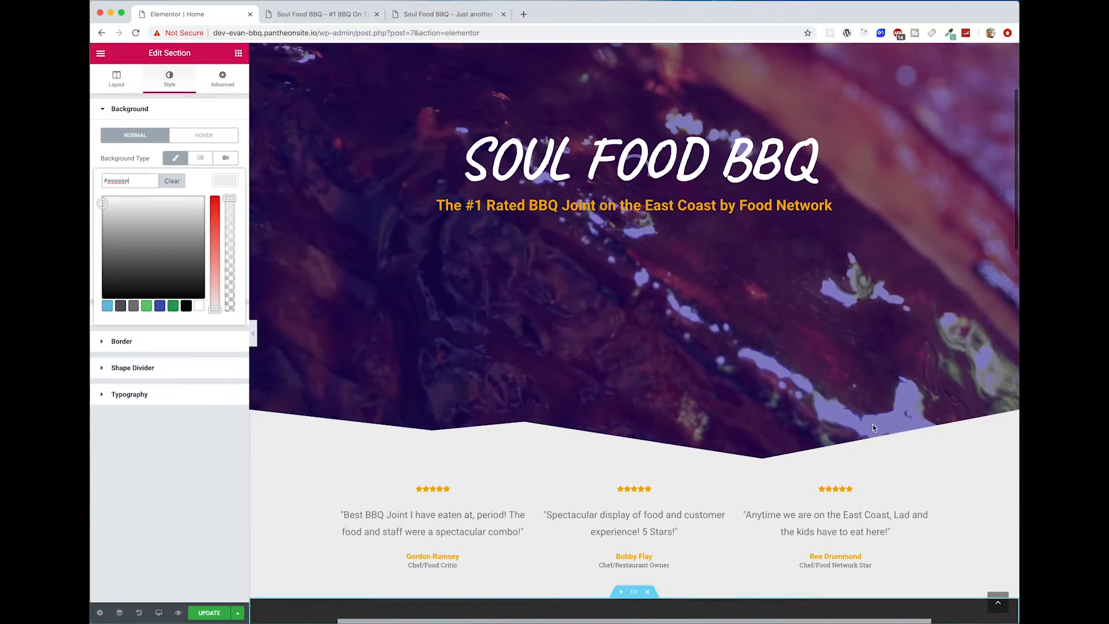
pyautogui.scroll(-20, 873, 428)
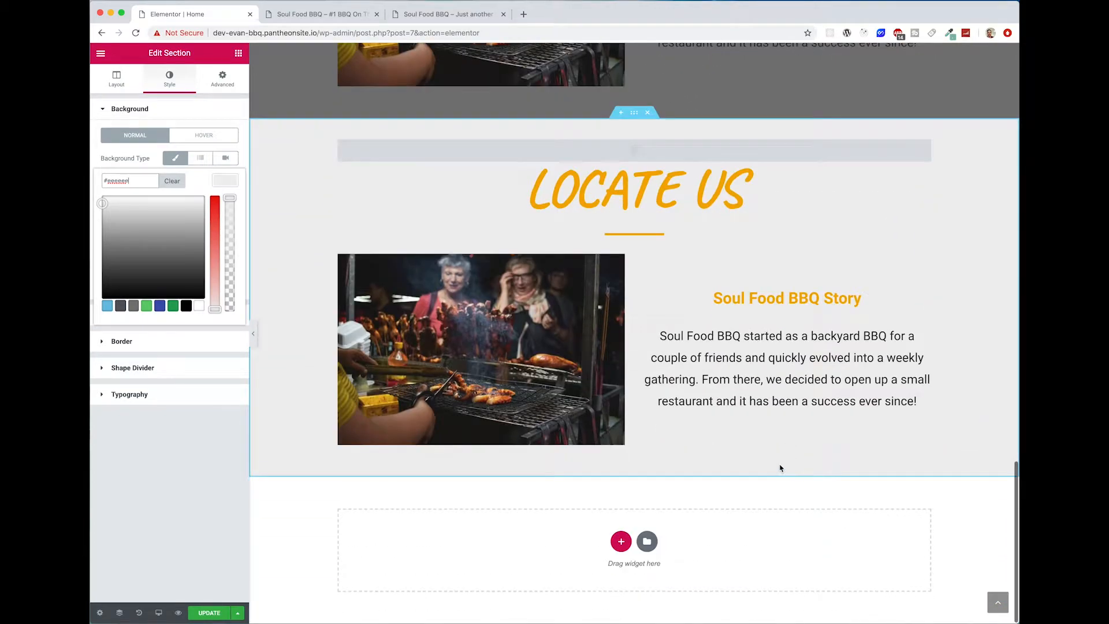
# Step: Delete the image box from the Locate Us section and set the section's menu anchor ID to contact
pyautogui.rightClick(916, 266)
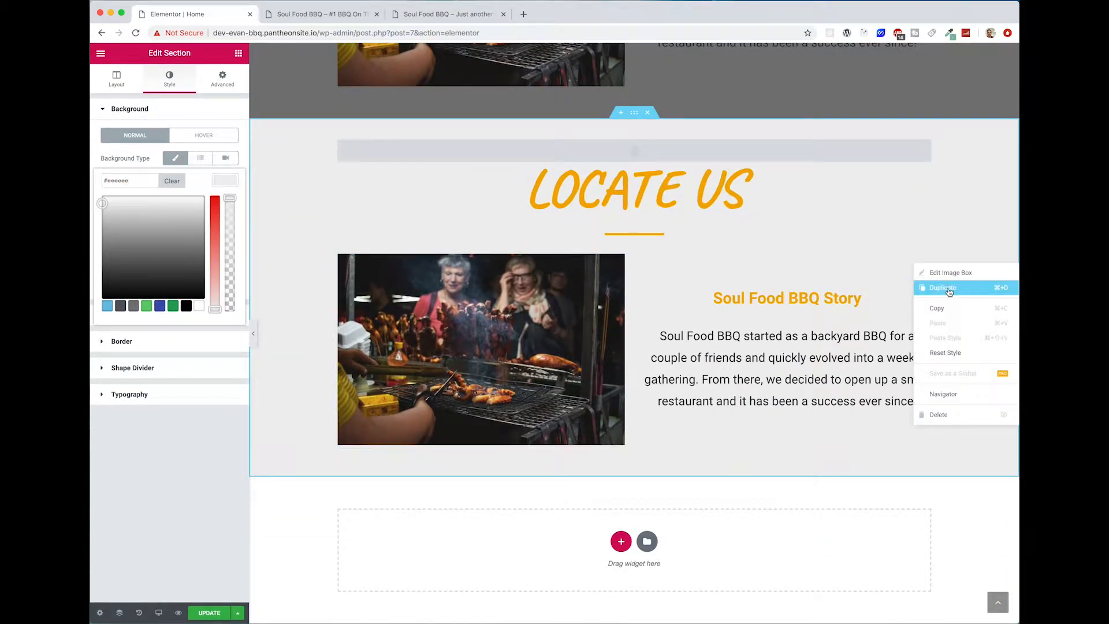
pyautogui.click(954, 414)
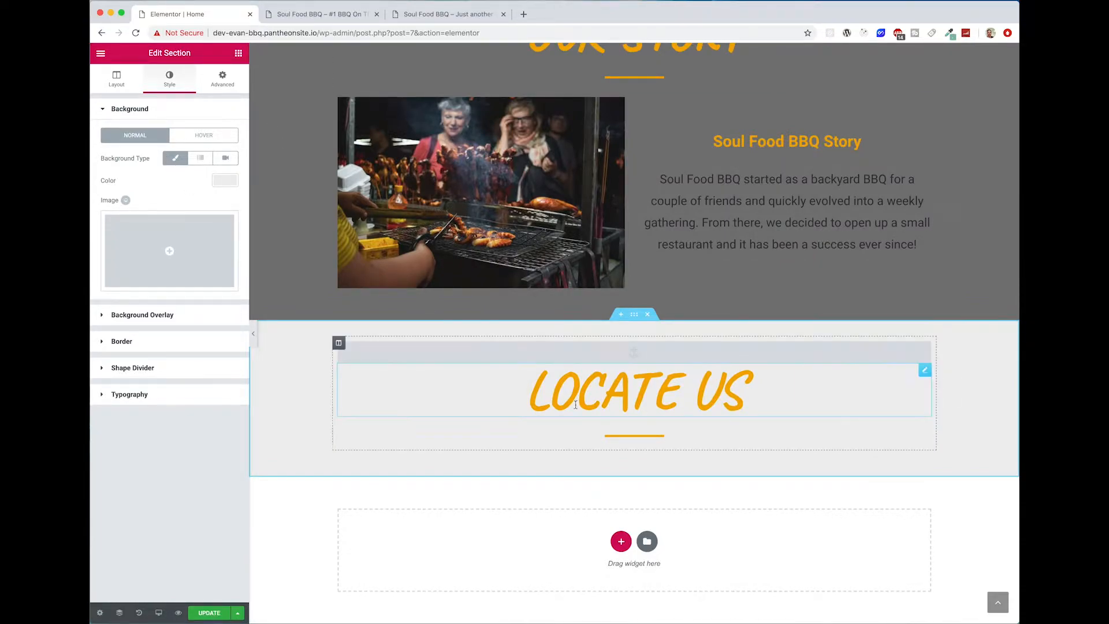
pyautogui.click(635, 351)
pyautogui.click(102, 148)
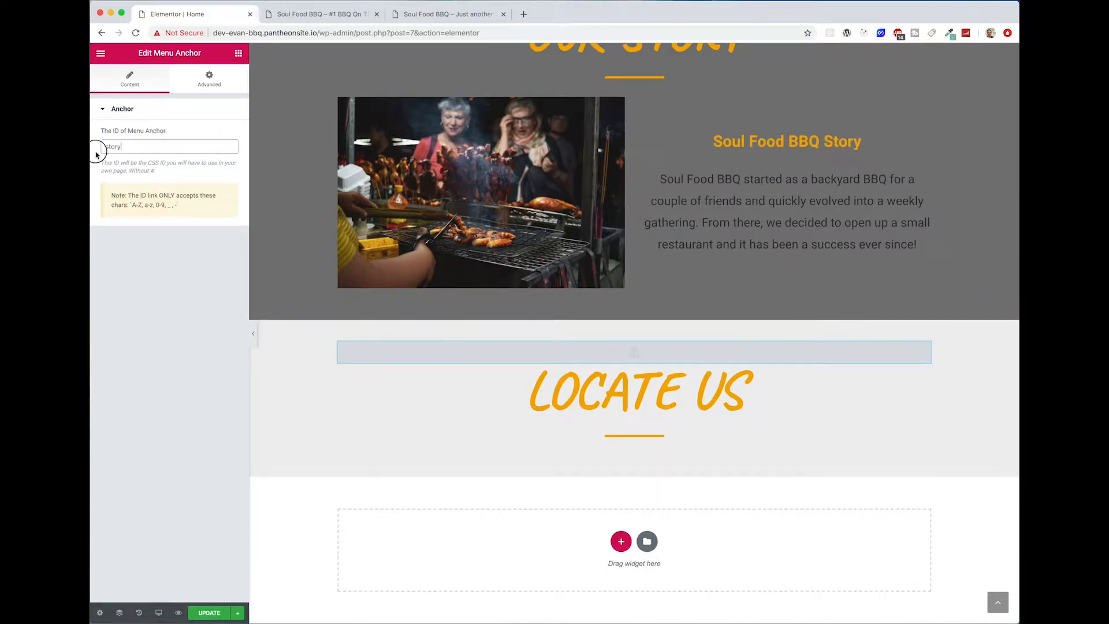
pyautogui.press('BackSpace')
pyautogui.press('BackSpace')
pyautogui.press('BackSpace')
pyautogui.press('BackSpace')
pyautogui.press('BackSpace')
pyautogui.write('contact')
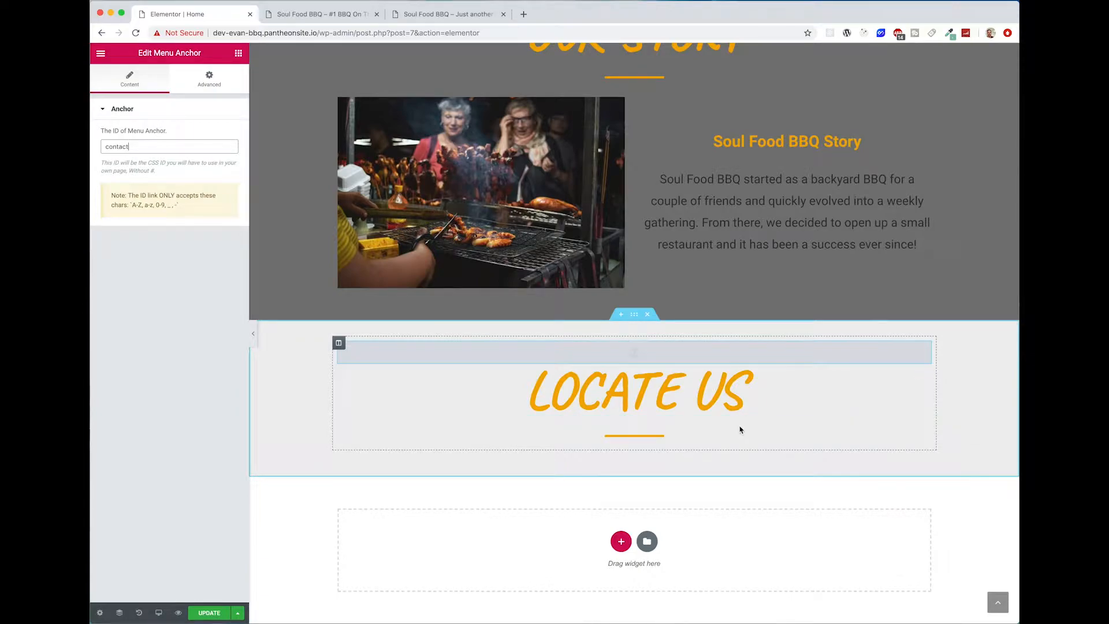
# Step: Add a two-column inner section below the Locate Us divider
pyautogui.click(773, 414)
pyautogui.click(705, 444)
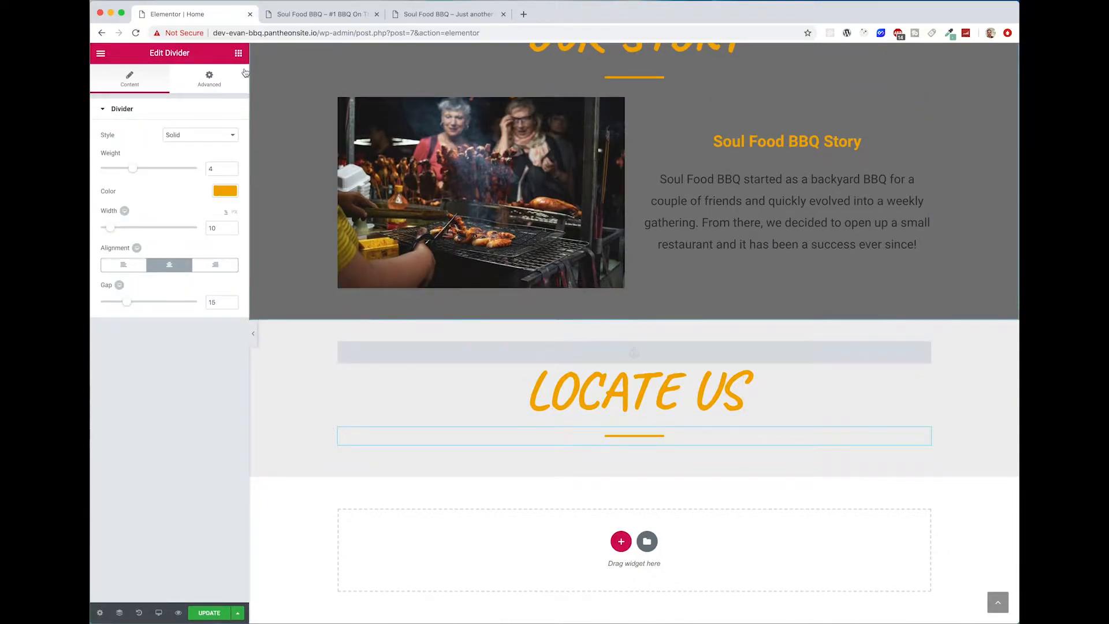
pyautogui.click(238, 53)
pyautogui.moveTo(158, 161); pyautogui.dragTo(681, 446)
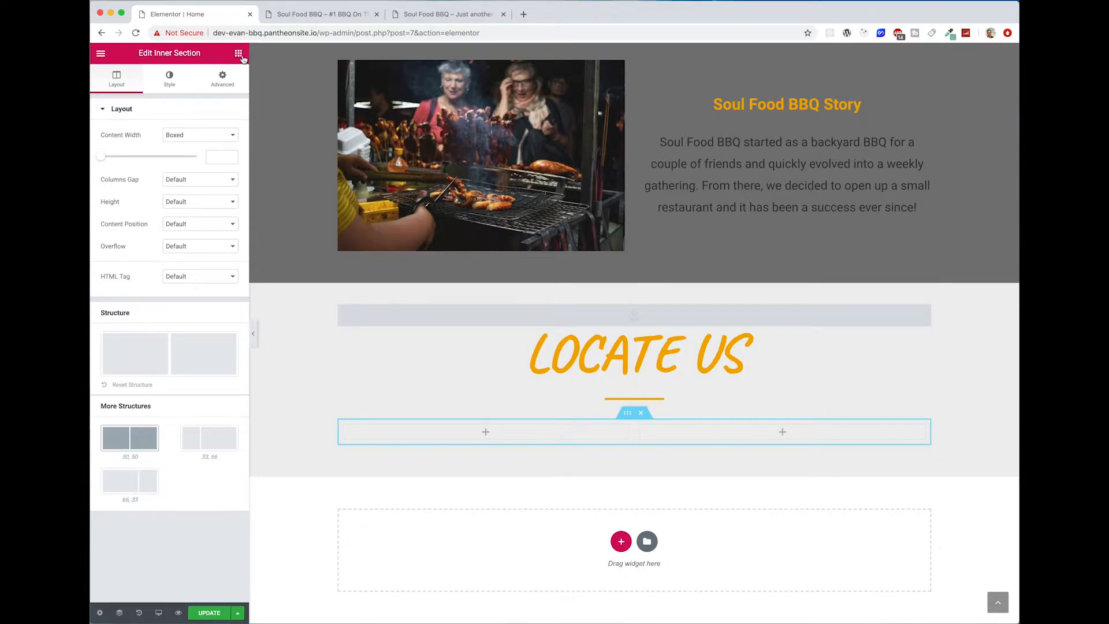
# Step: Place a Google Maps widget in the inner section's second column and set its location to BBQ
pyautogui.click(238, 54)
pyautogui.write('map')
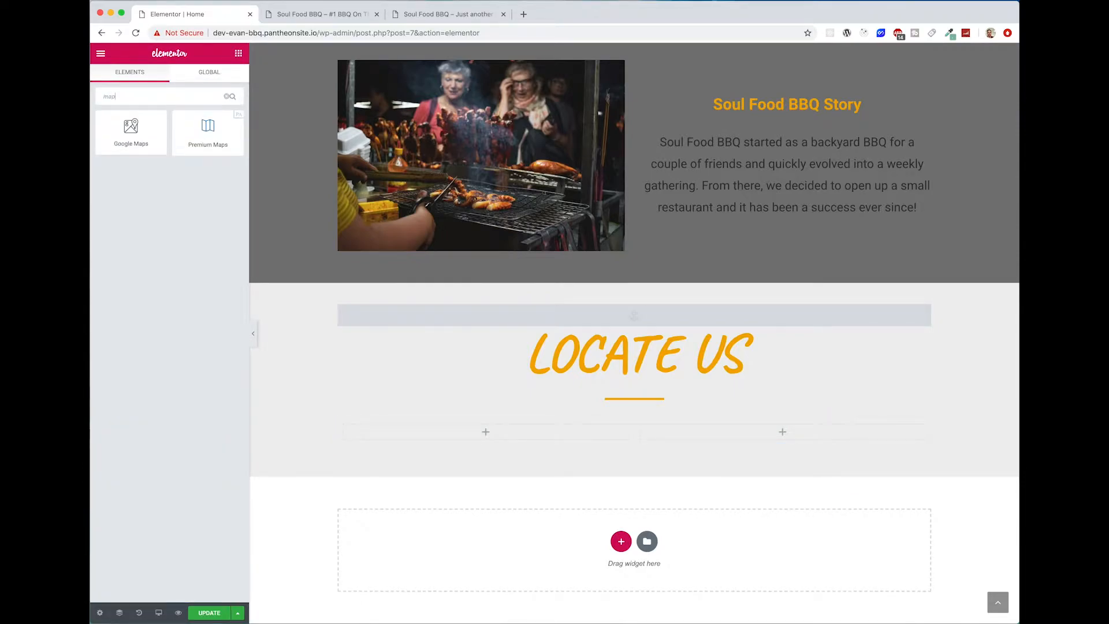
pyautogui.moveTo(131, 133); pyautogui.dragTo(811, 441)
pyautogui.tripleClick(224, 147)
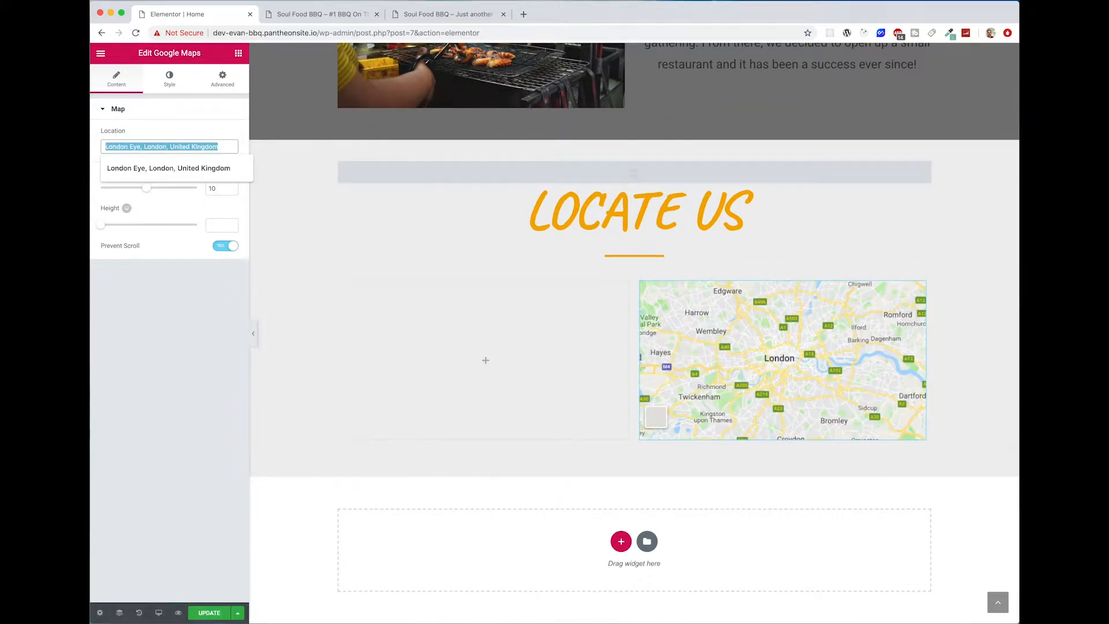
pyautogui.write('BBQ')
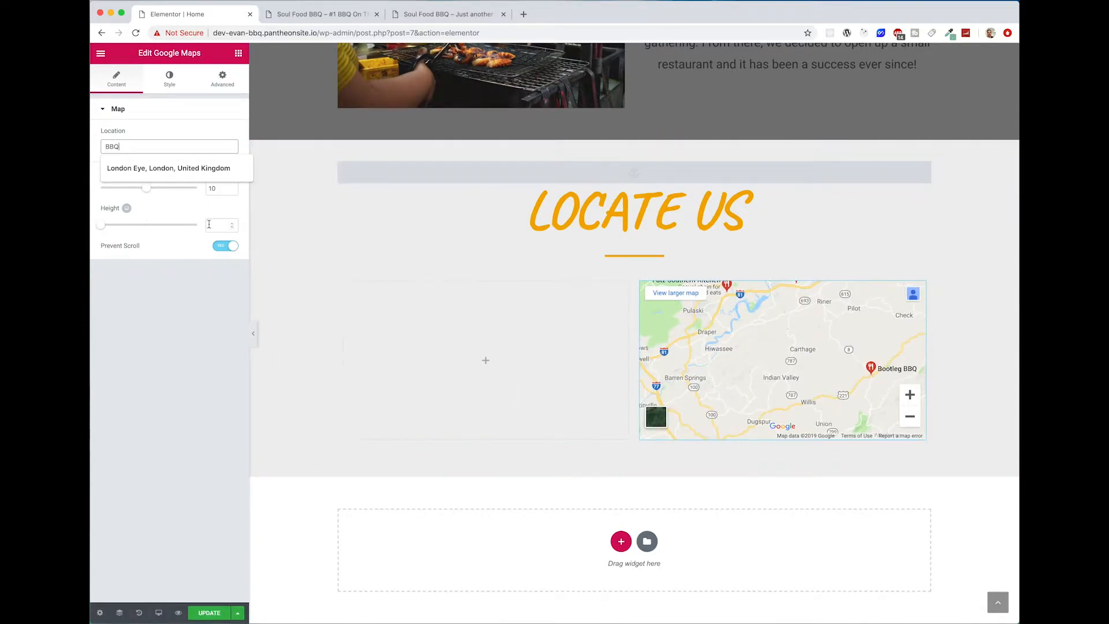
# Step: Set the map's height to about 417, switch off its Prevent Scroll option and update the page
pyautogui.click(103, 228)
pyautogui.moveTo(103, 231); pyautogui.dragTo(128, 233)
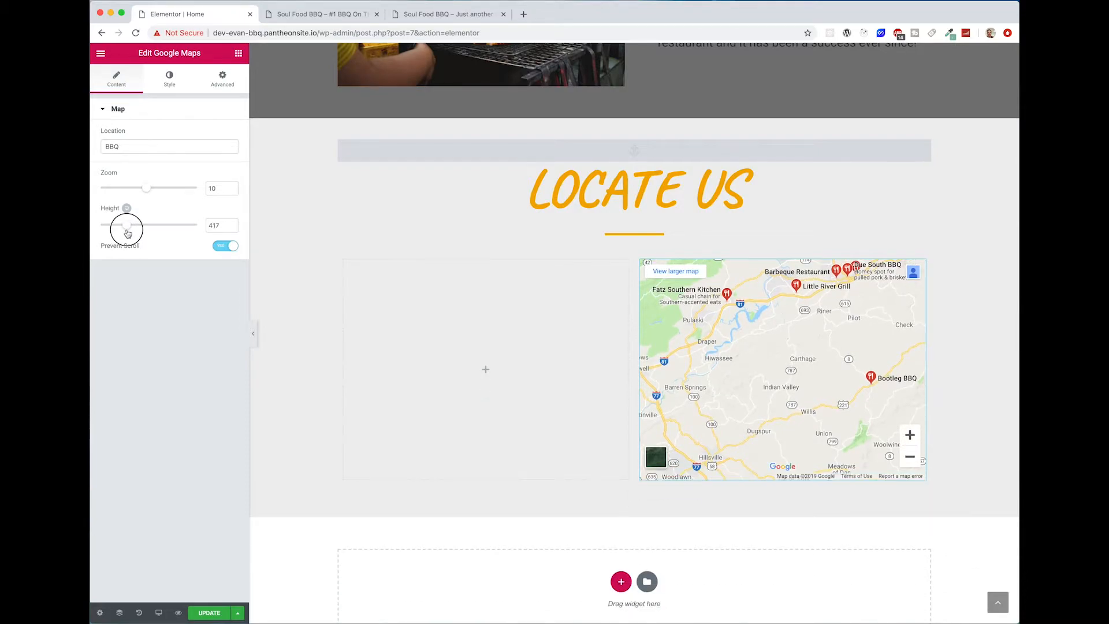
pyautogui.moveTo(819, 304); pyautogui.dragTo(788, 426)
pyautogui.click(225, 248)
pyautogui.click(219, 614)
# Step: Reload the live Soul Food BBQ home page and review its sections from the hero down to Locate Us
pyautogui.click(315, 14)
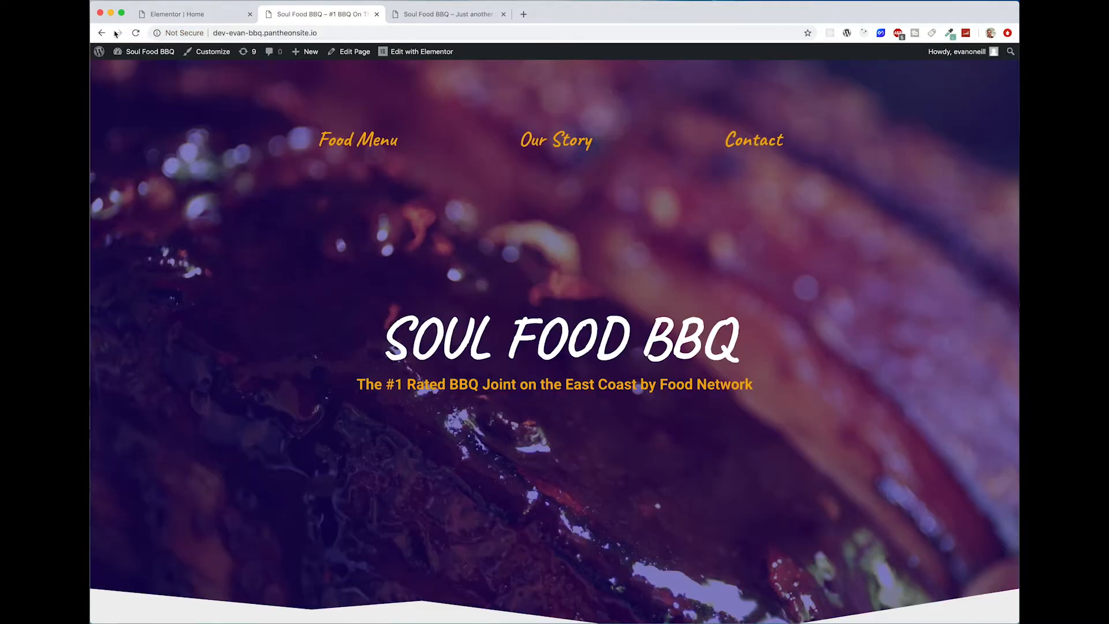
pyautogui.click(136, 33)
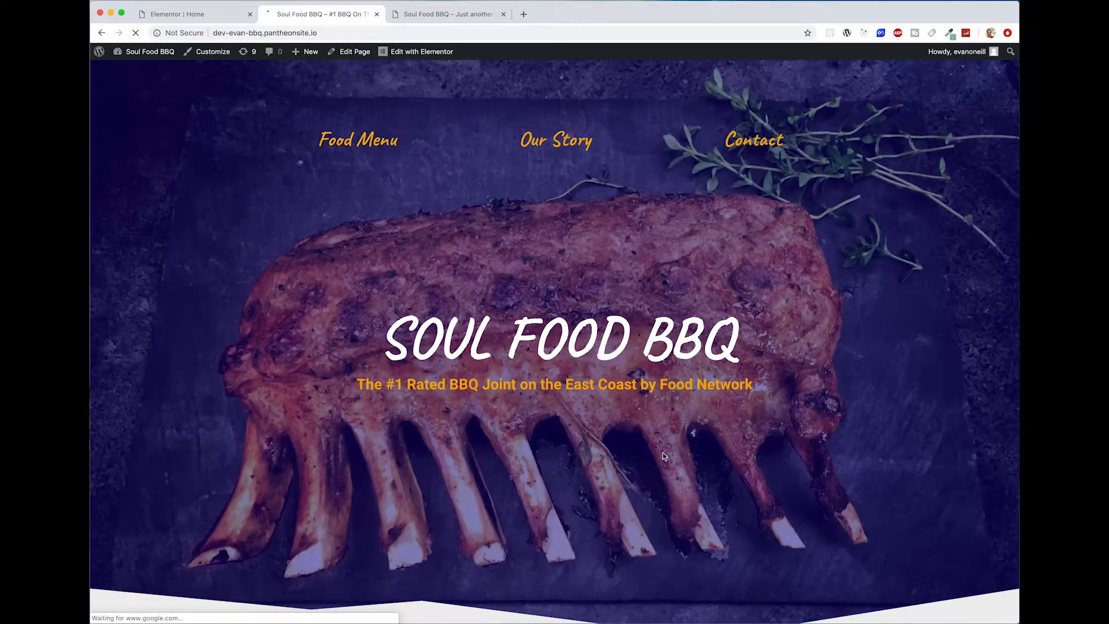
pyautogui.scroll(-10, 727, 442)
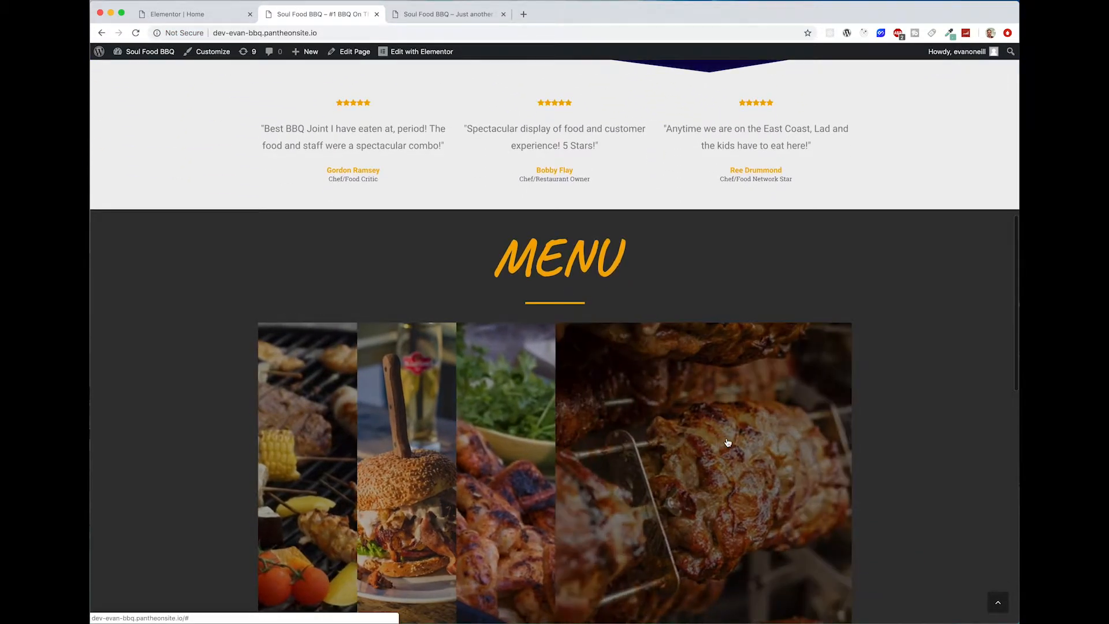
pyautogui.scroll(5, 821, 222)
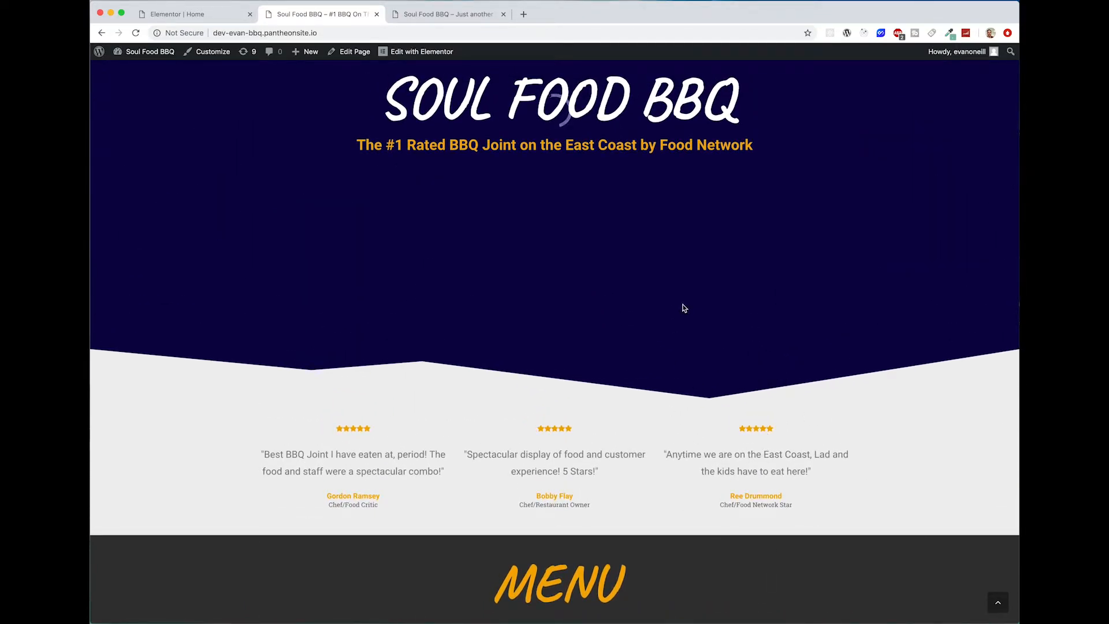
pyautogui.scroll(2, 683, 321)
pyautogui.scroll(-2, 681, 323)
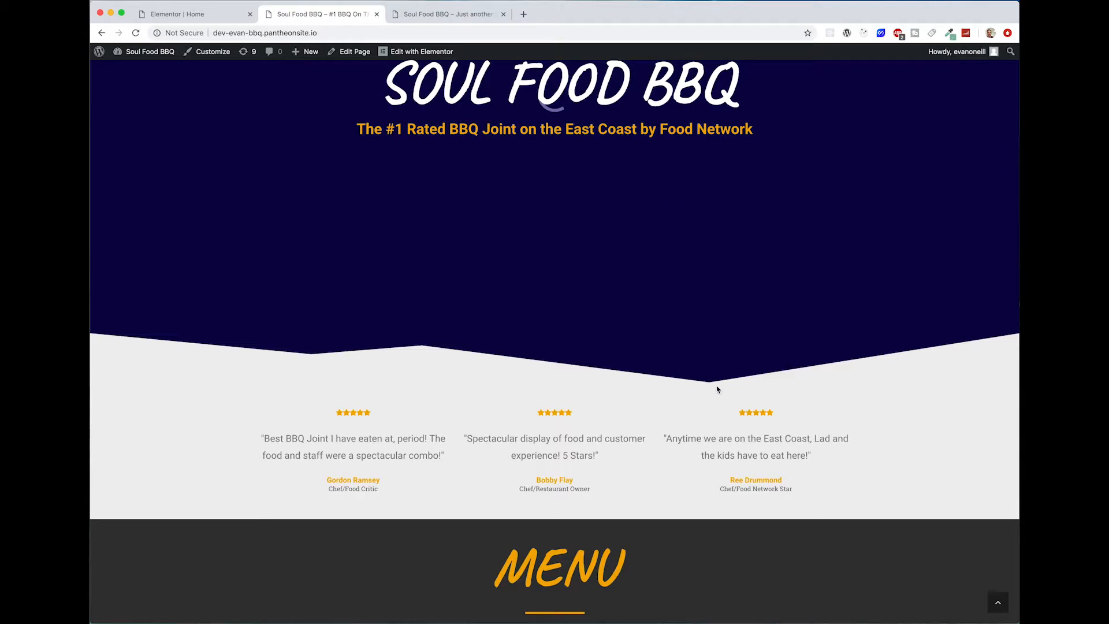
pyautogui.scroll(4, 738, 394)
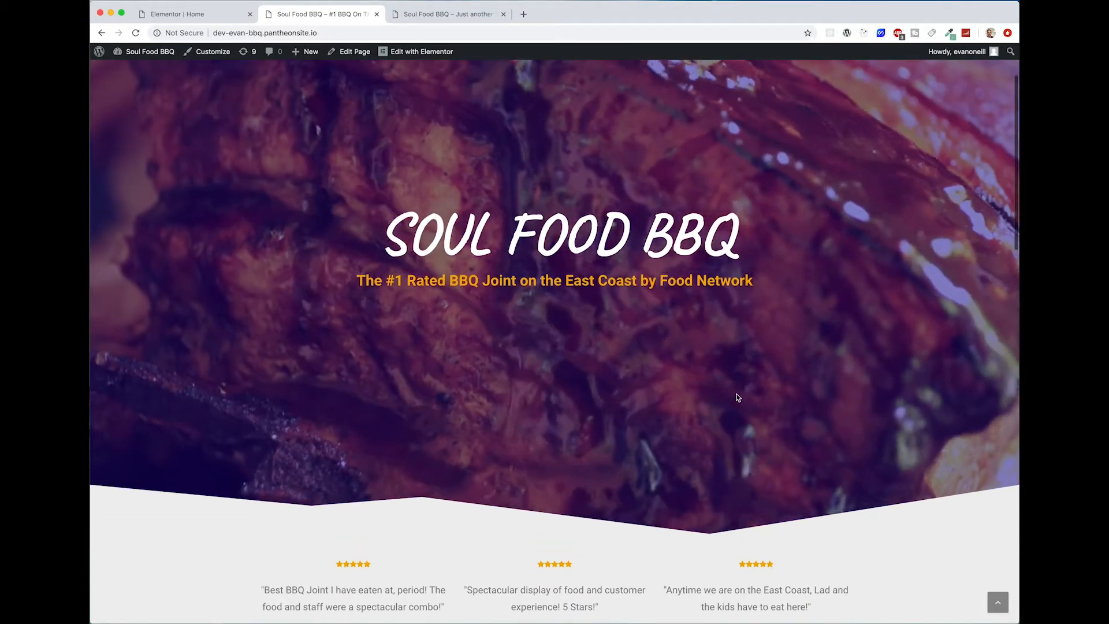
pyautogui.scroll(2, 395, 520)
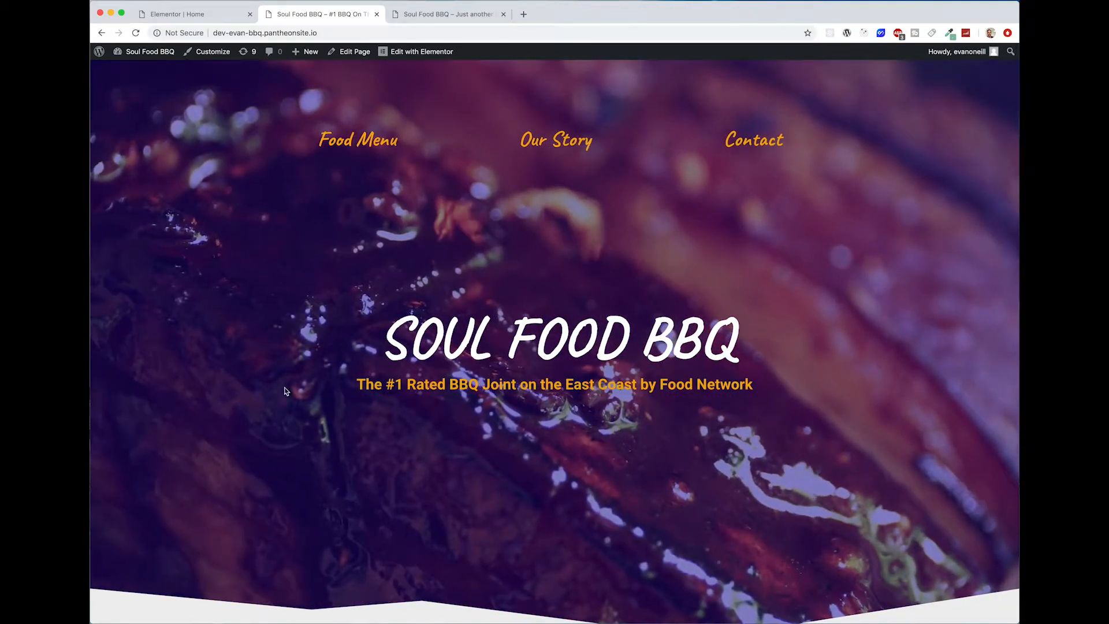
pyautogui.scroll(-10, 715, 411)
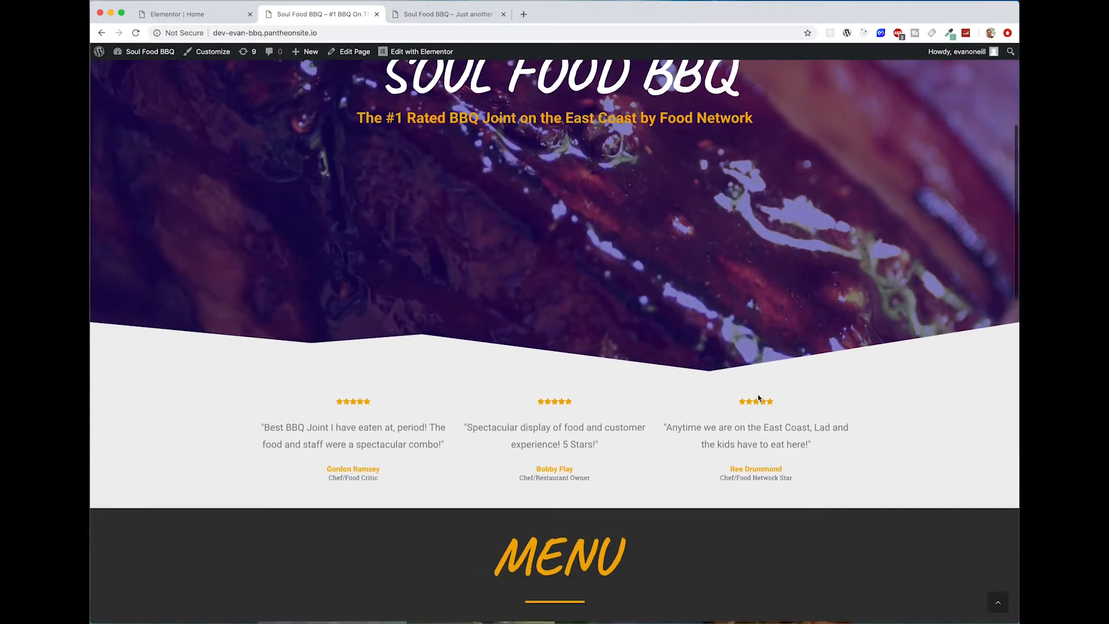
pyautogui.scroll(10, 759, 398)
pyautogui.scroll(-5, 776, 456)
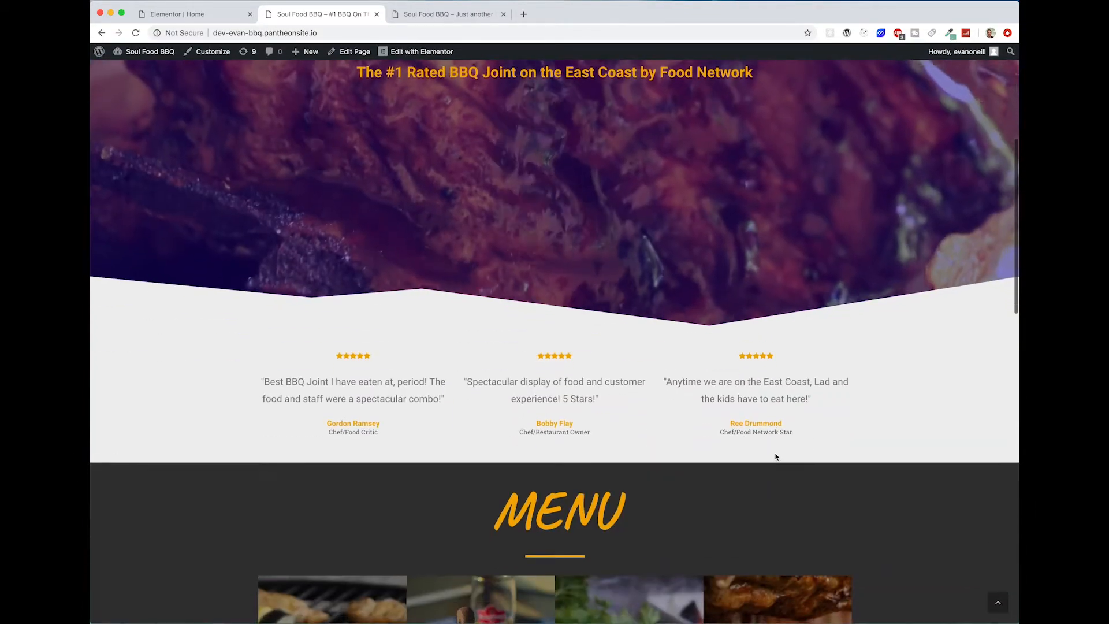
pyautogui.scroll(-9, 976, 459)
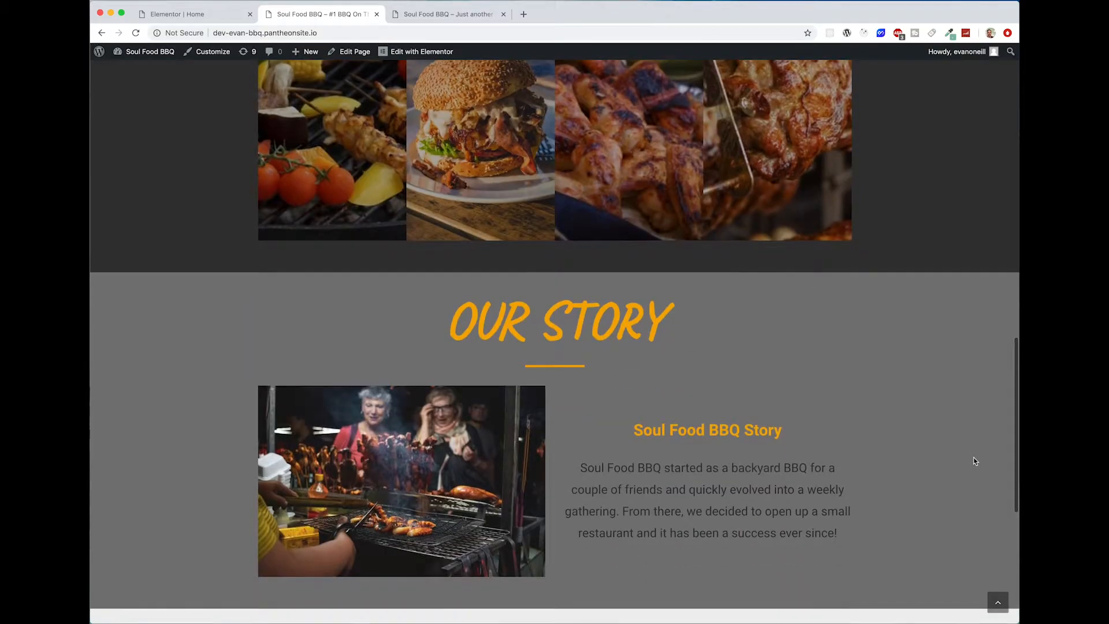
pyautogui.scroll(-5, 649, 420)
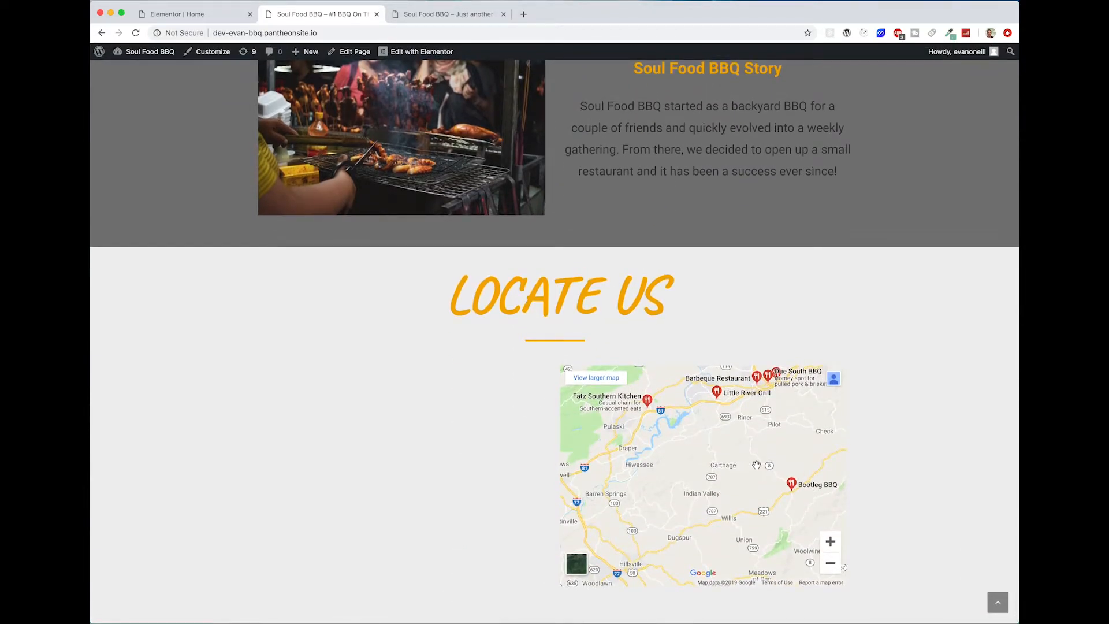
# Step: Test panning the Google map in several directions in the live page's Locate Us section
pyautogui.moveTo(670, 524); pyautogui.dragTo(688, 563)
pyautogui.moveTo(737, 484); pyautogui.dragTo(823, 523)
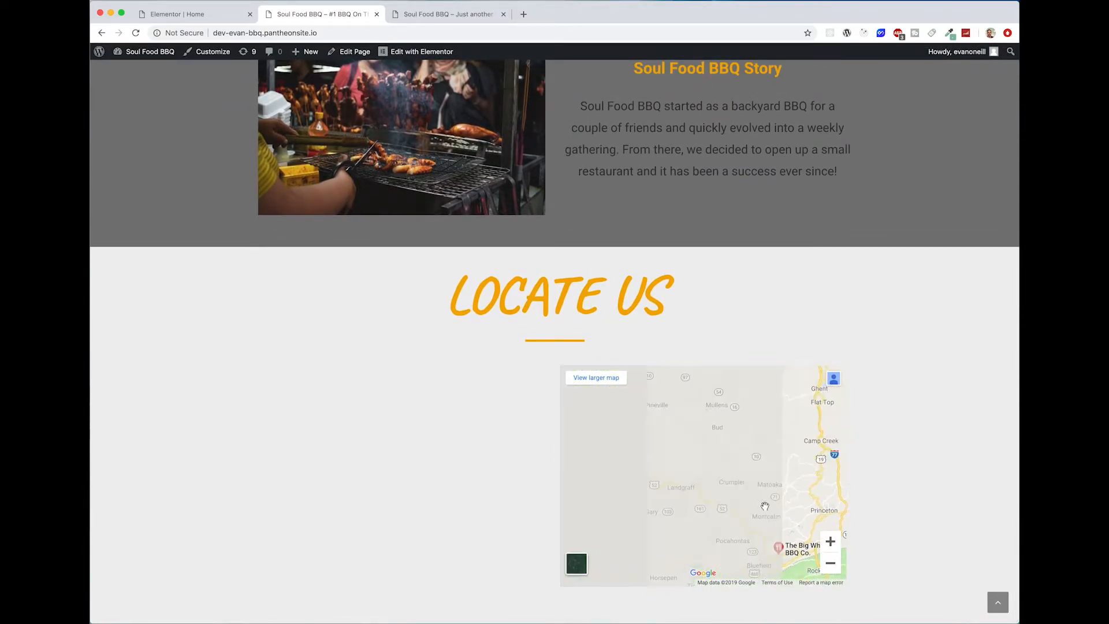
pyautogui.moveTo(764, 505); pyautogui.dragTo(572, 394)
pyautogui.moveTo(793, 484); pyautogui.dragTo(665, 391)
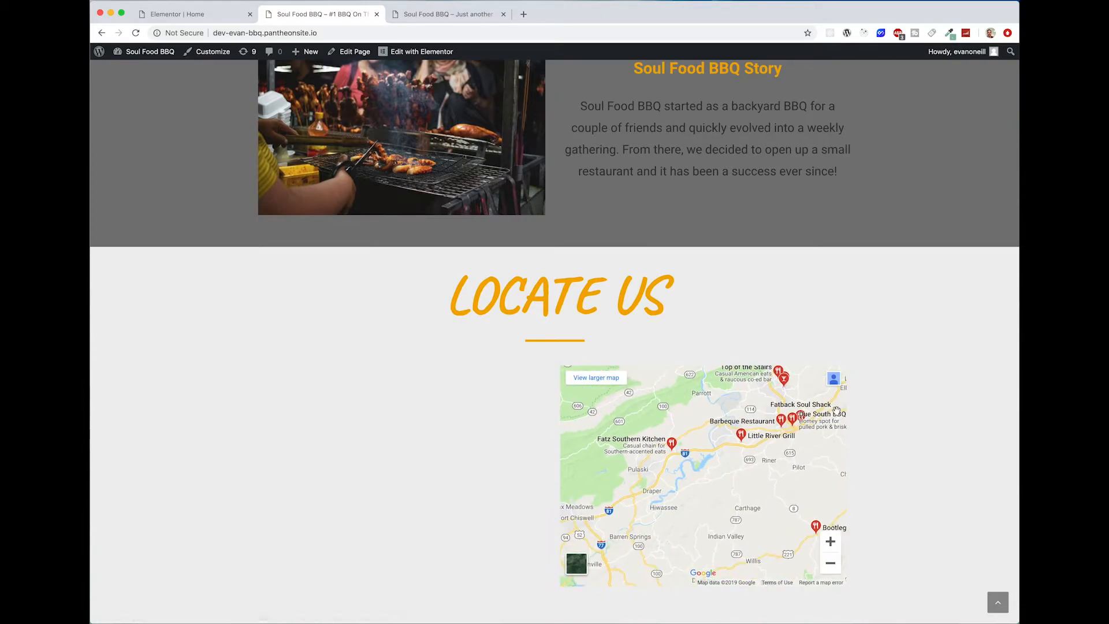
pyautogui.moveTo(739, 468); pyautogui.dragTo(745, 426)
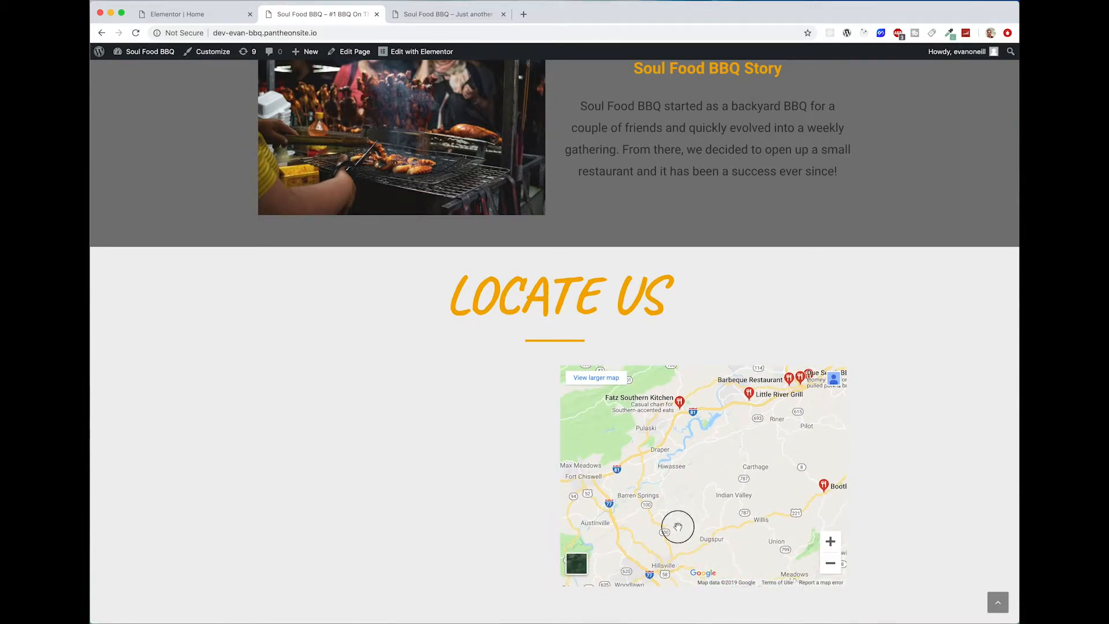
pyautogui.moveTo(676, 527)
pyautogui.mouseDown()
pyautogui.moveTo(727, 484)
pyautogui.moveTo(663, 520)
pyautogui.mouseUp()
pyautogui.moveTo(707, 444); pyautogui.dragTo(648, 507)
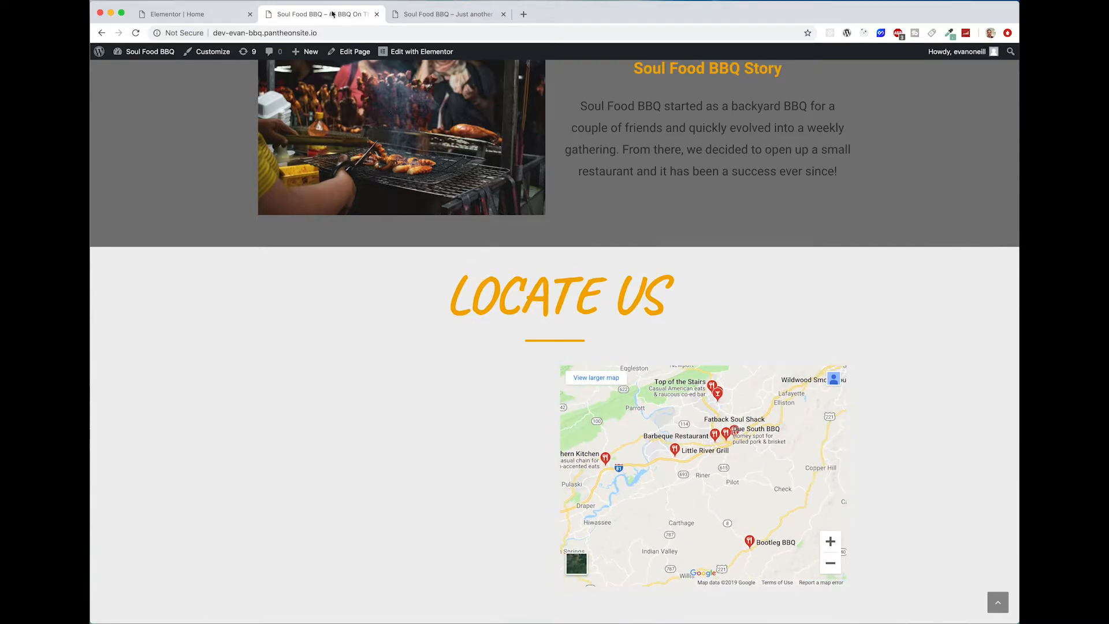
# Step: Check the contact list in the reference site's Locate Us section and place an Icon List widget in the inner section's first column
pyautogui.click(439, 14)
pyautogui.scroll(-5, 569, 252)
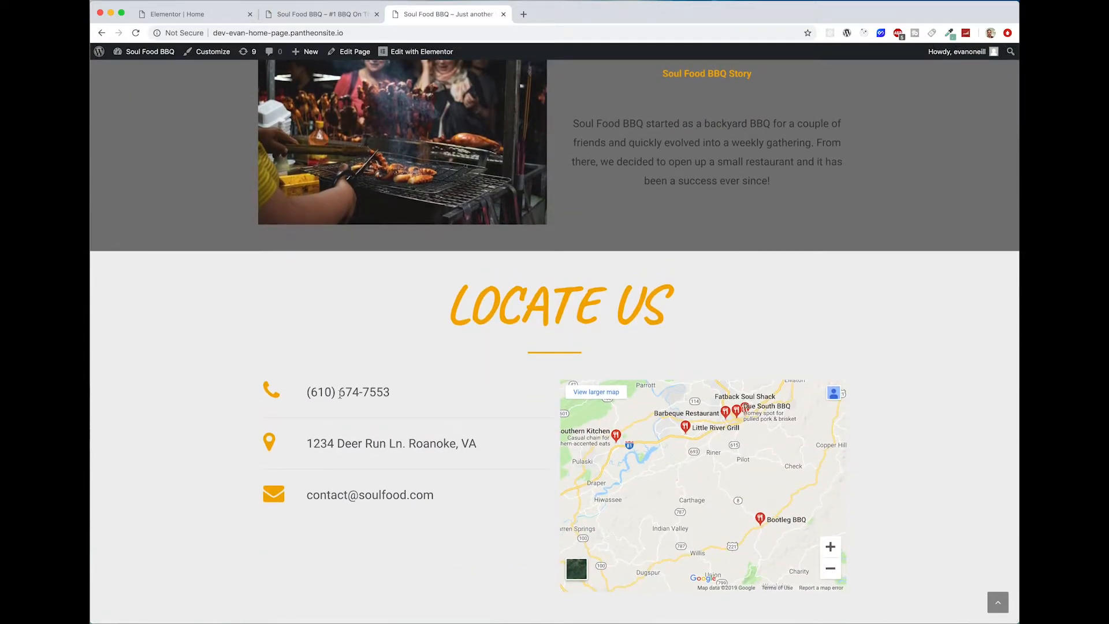
pyautogui.click(297, 14)
pyautogui.click(202, 15)
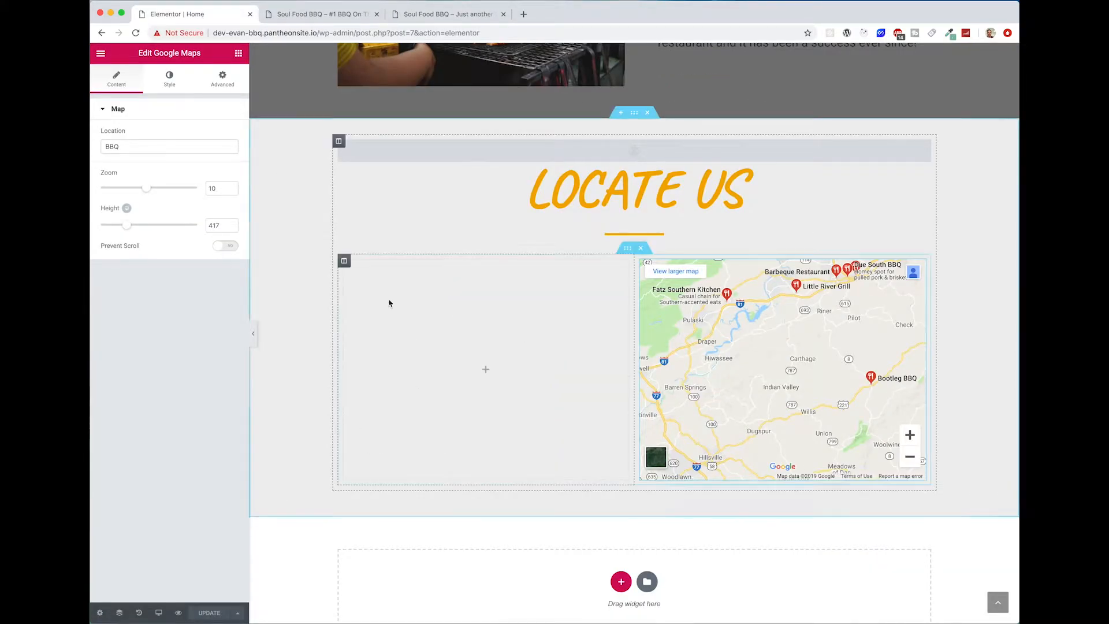
pyautogui.click(239, 55)
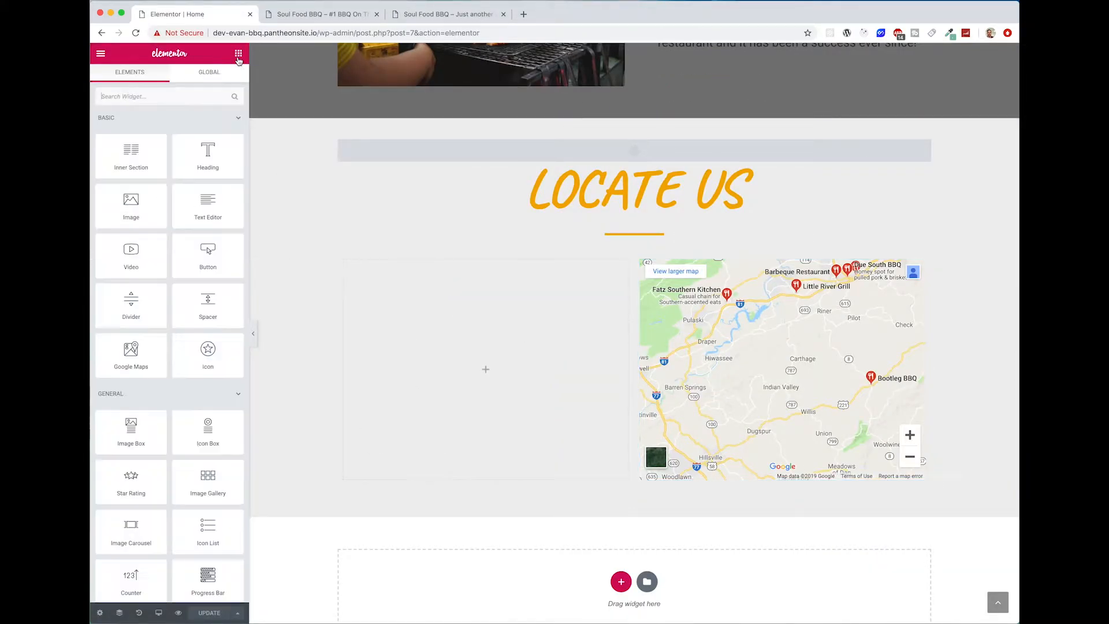
pyautogui.scroll(-3, 185, 497)
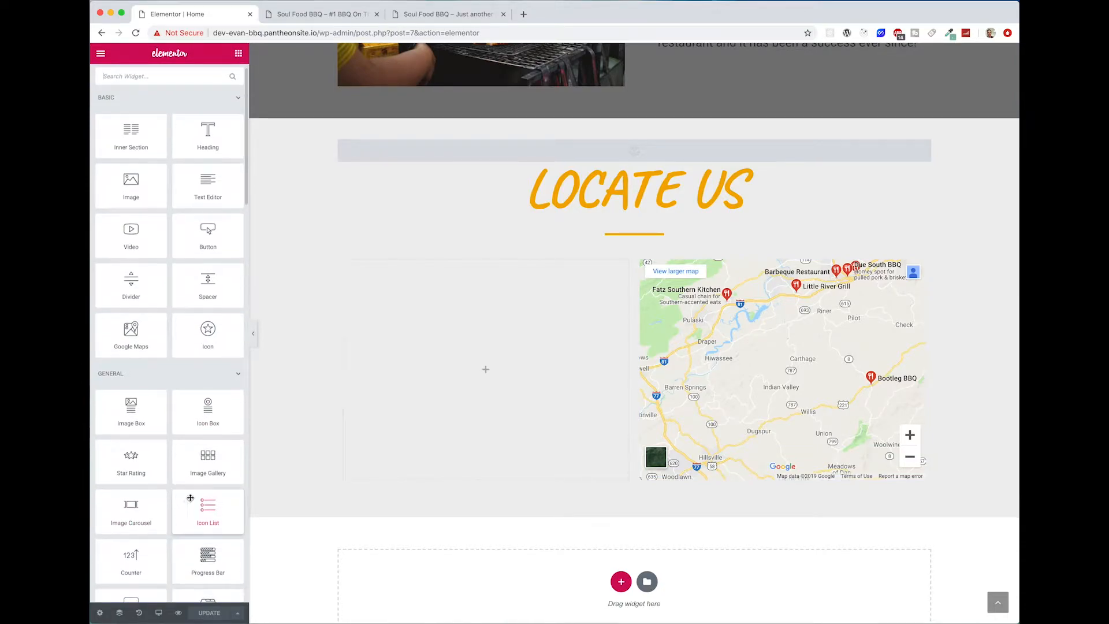
pyautogui.moveTo(213, 476); pyautogui.dragTo(487, 394)
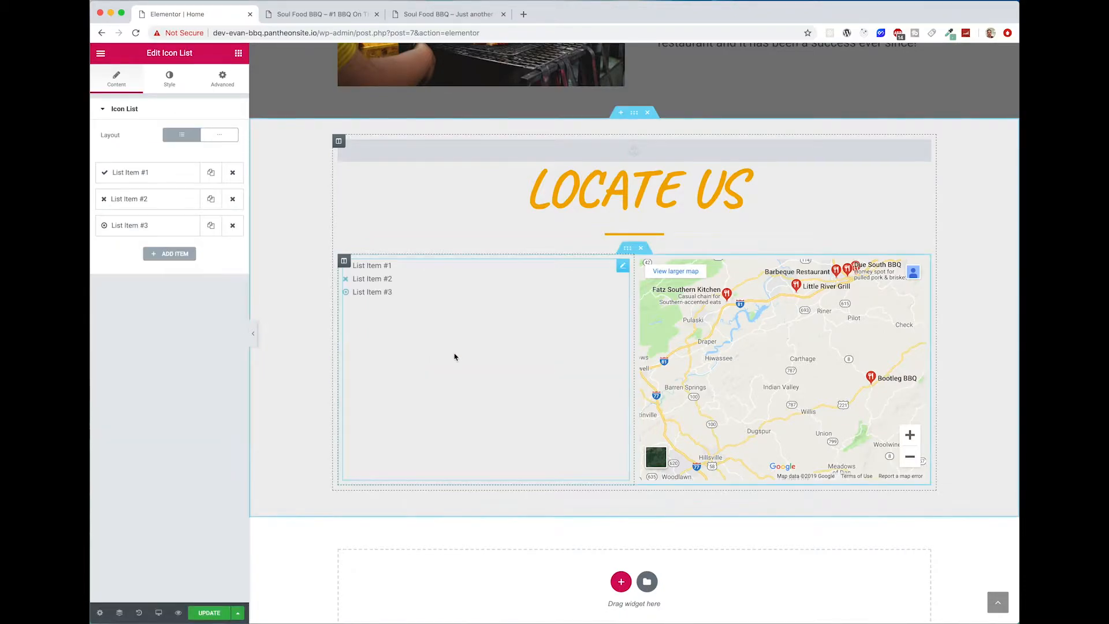
# Step: Set the first icon list item's text to the restaurant's phone number and its icon to phone
pyautogui.click(149, 174)
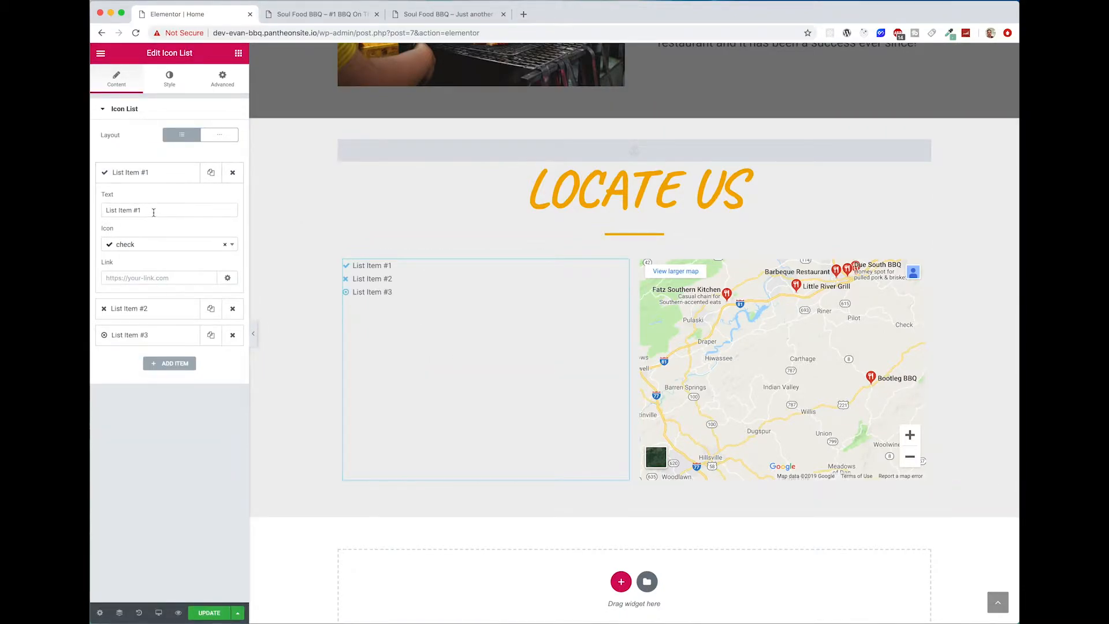
pyautogui.press('super+Tab')
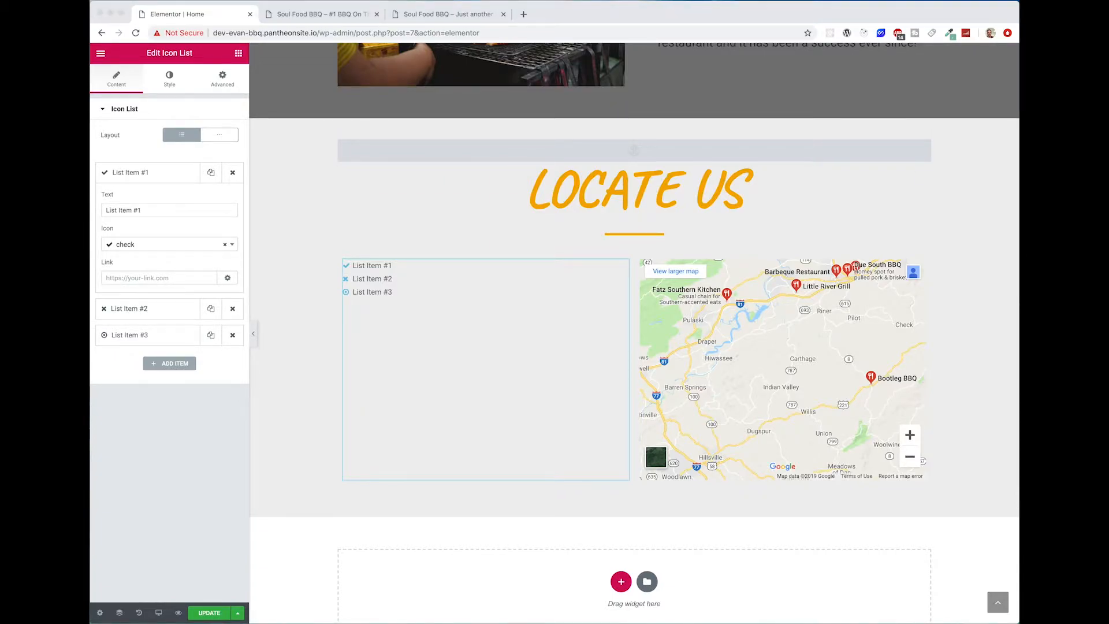
pyautogui.click(149, 210)
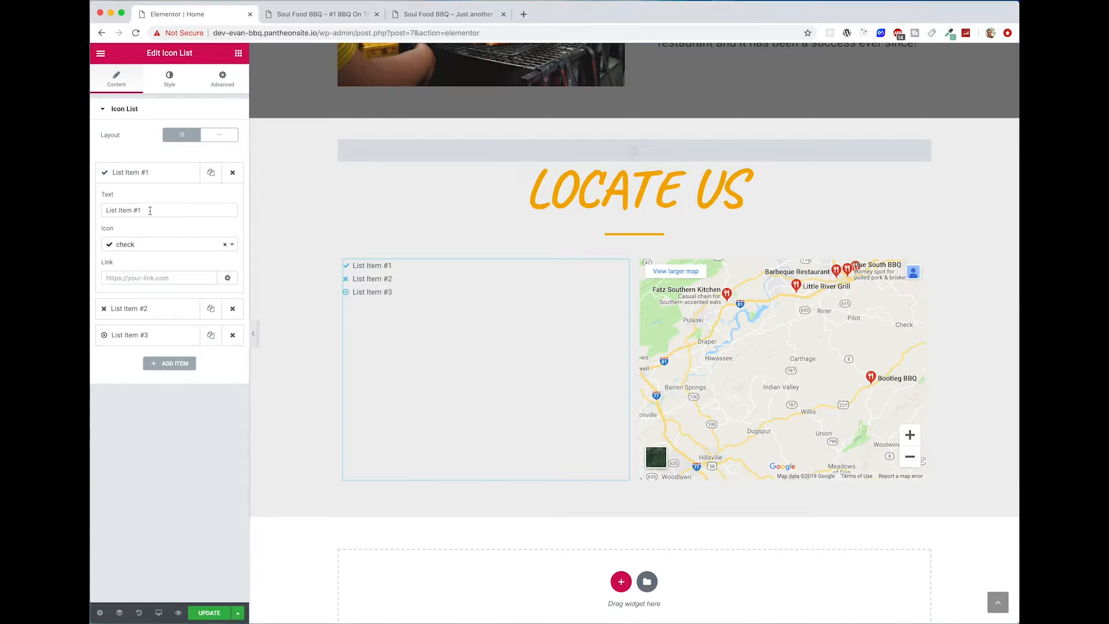
pyautogui.tripleClick(150, 210)
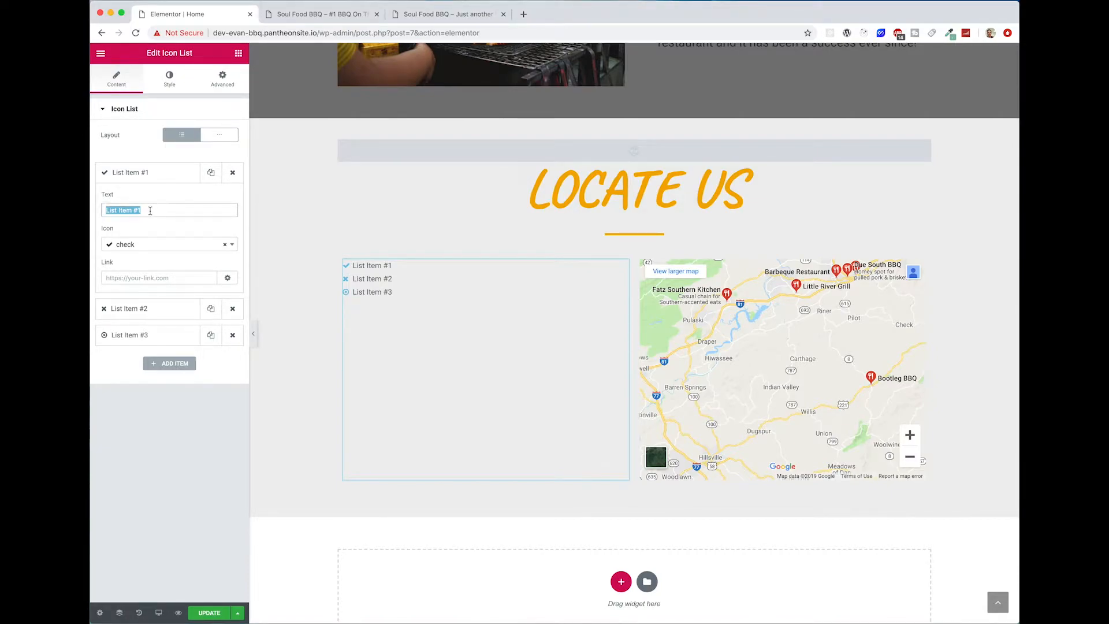
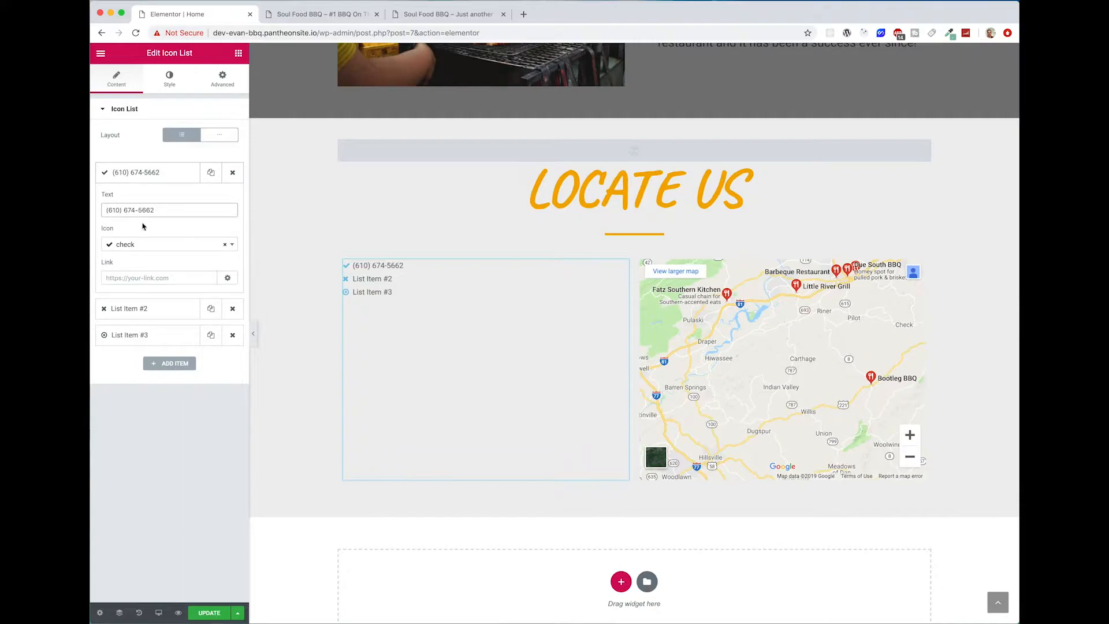
pyautogui.click(132, 244)
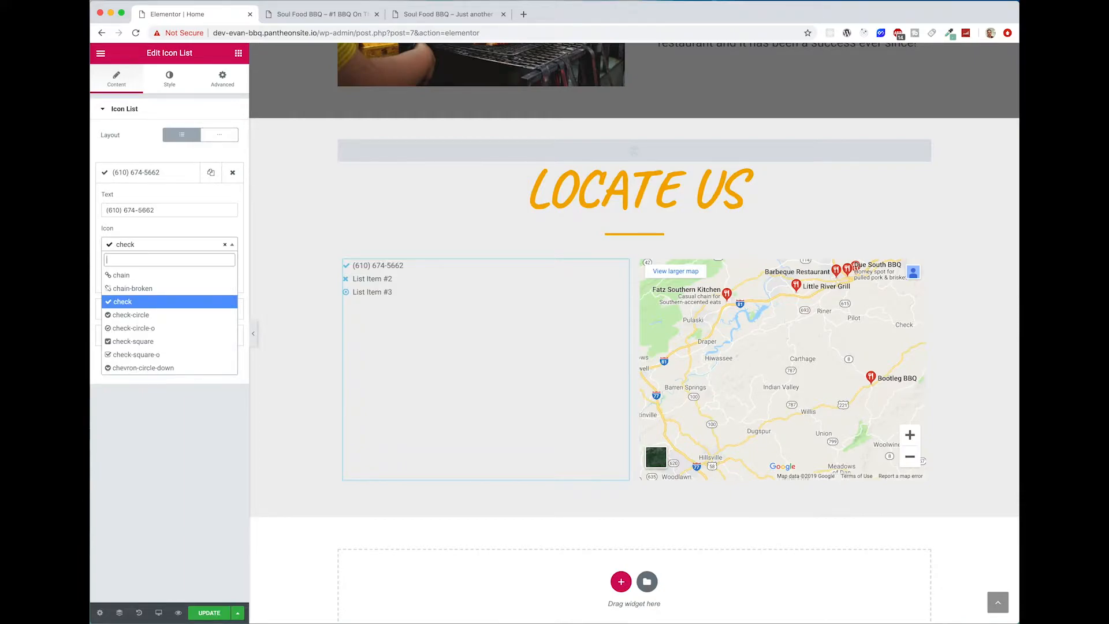
pyautogui.write('phone')
pyautogui.click(148, 332)
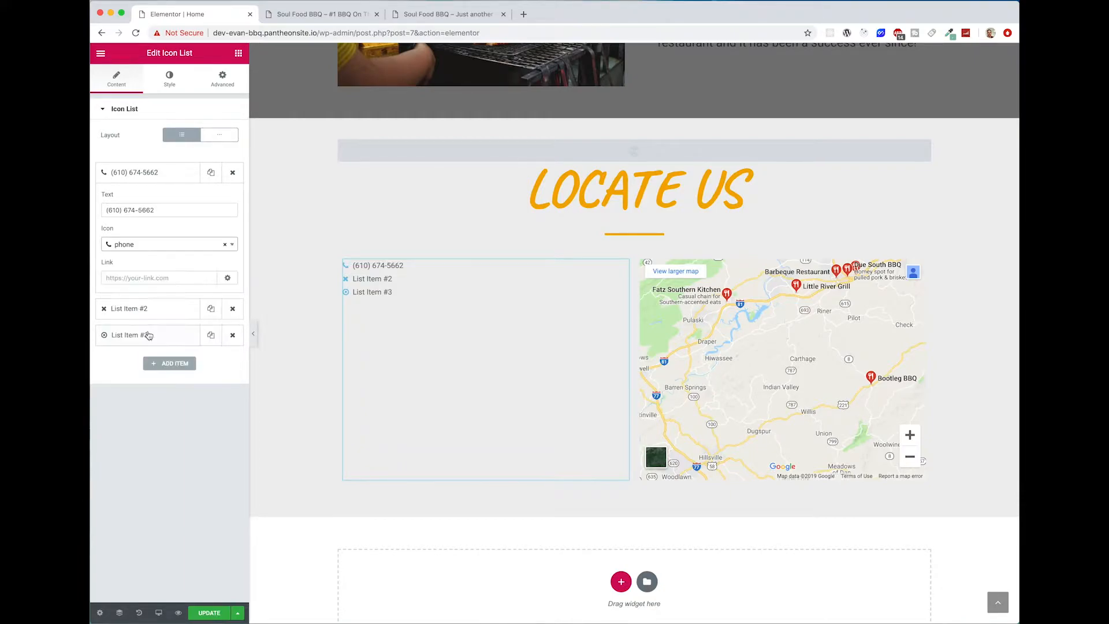
pyautogui.click(140, 112)
pyautogui.click(141, 111)
# Step: Give the second icon list item the map-marker icon and enter the restaurant's street address as its text
pyautogui.click(141, 198)
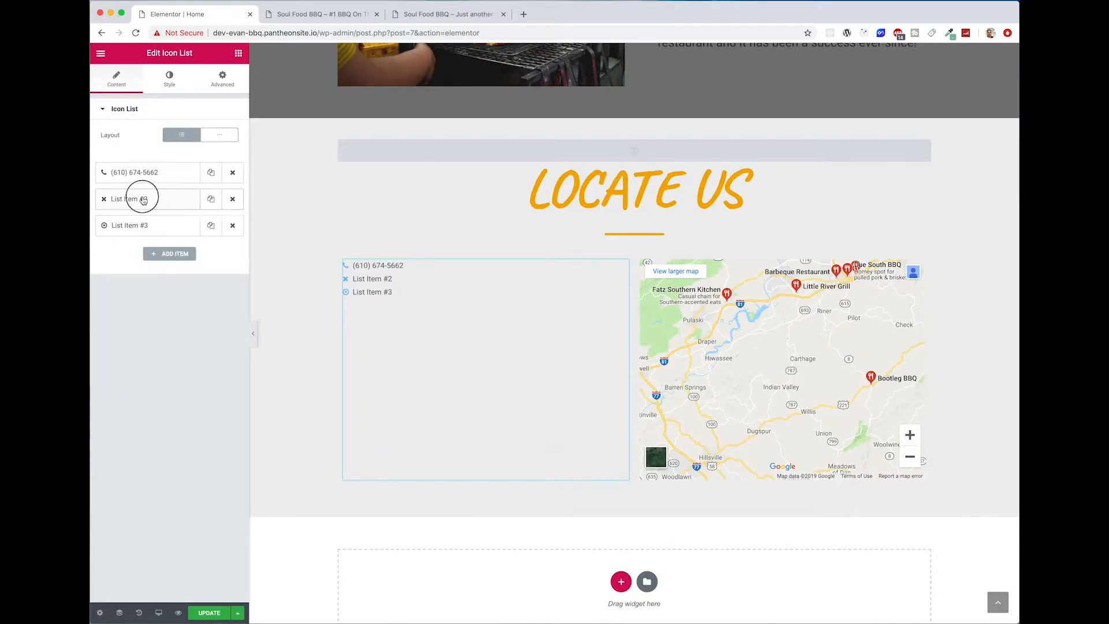
pyautogui.tripleClick(139, 237)
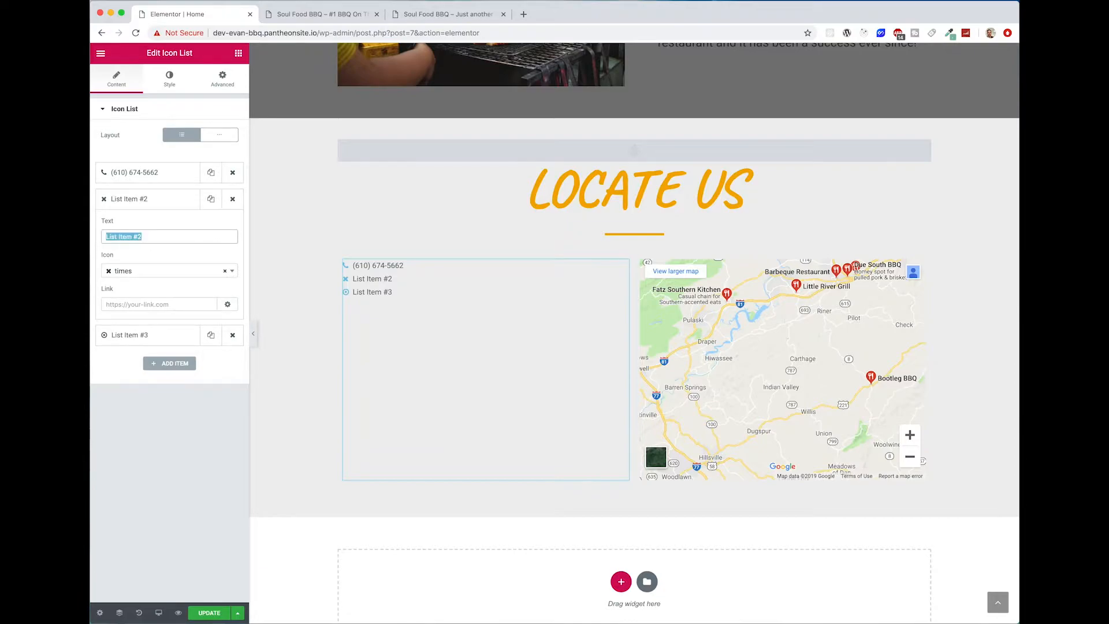
pyautogui.click(116, 272)
pyautogui.write('map')
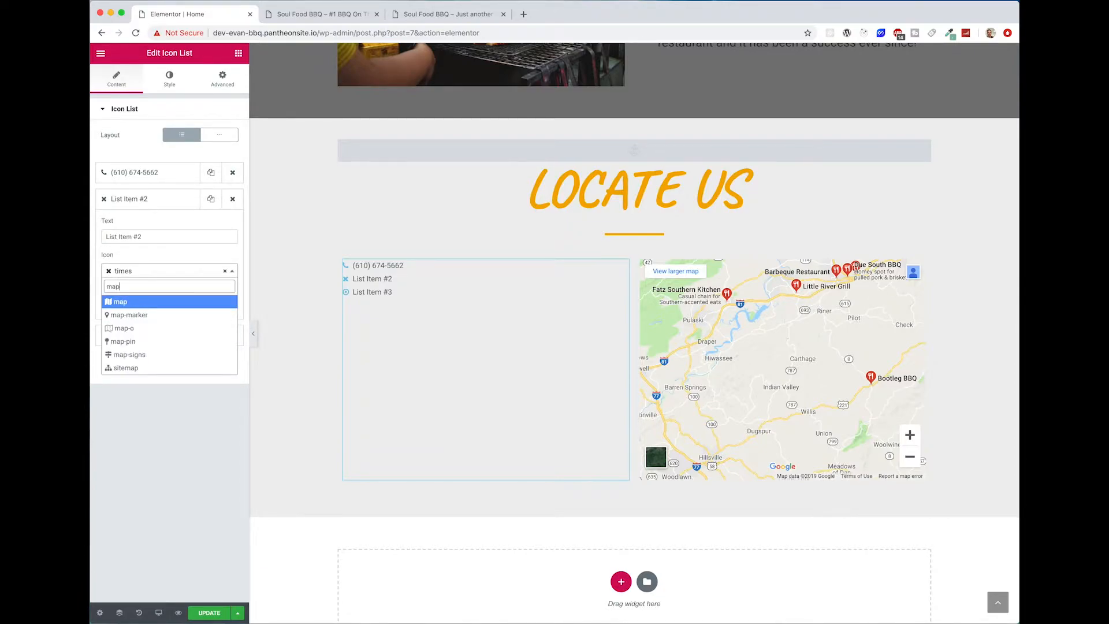
pyautogui.click(164, 319)
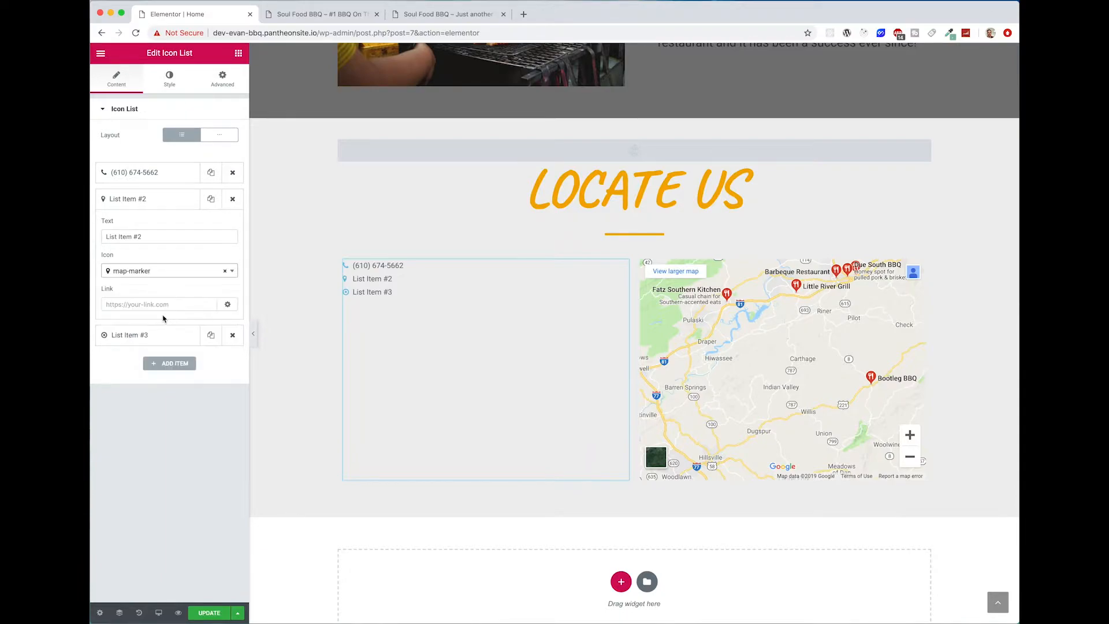
pyautogui.tripleClick(163, 236)
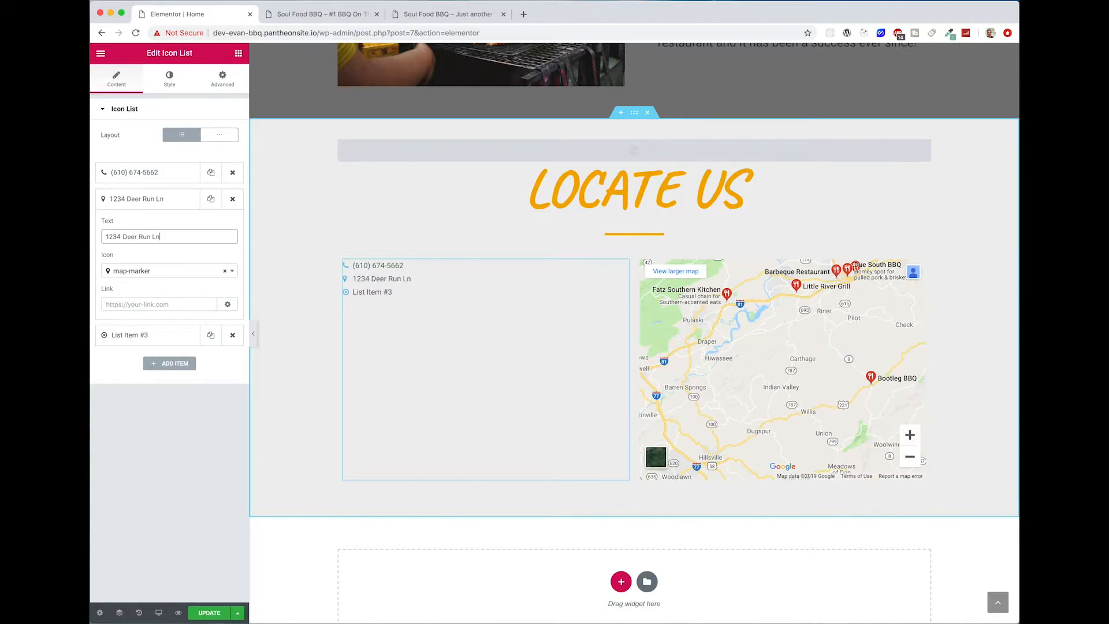
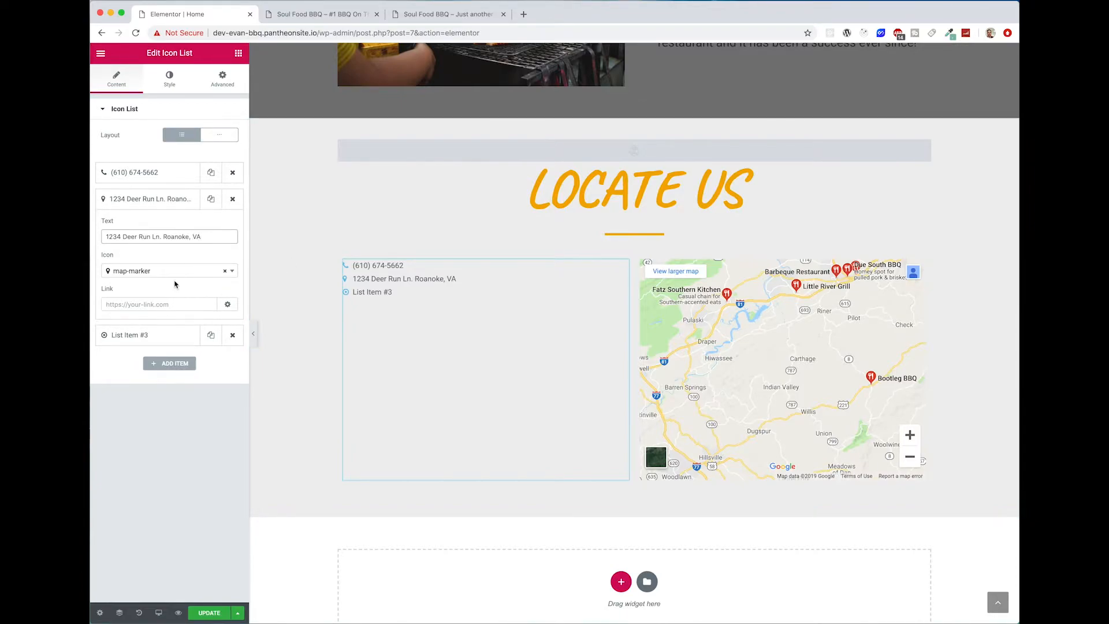
pyautogui.click(146, 199)
# Step: Replace the third icon list item's text with the restaurant's contact e-mail address
pyautogui.click(141, 225)
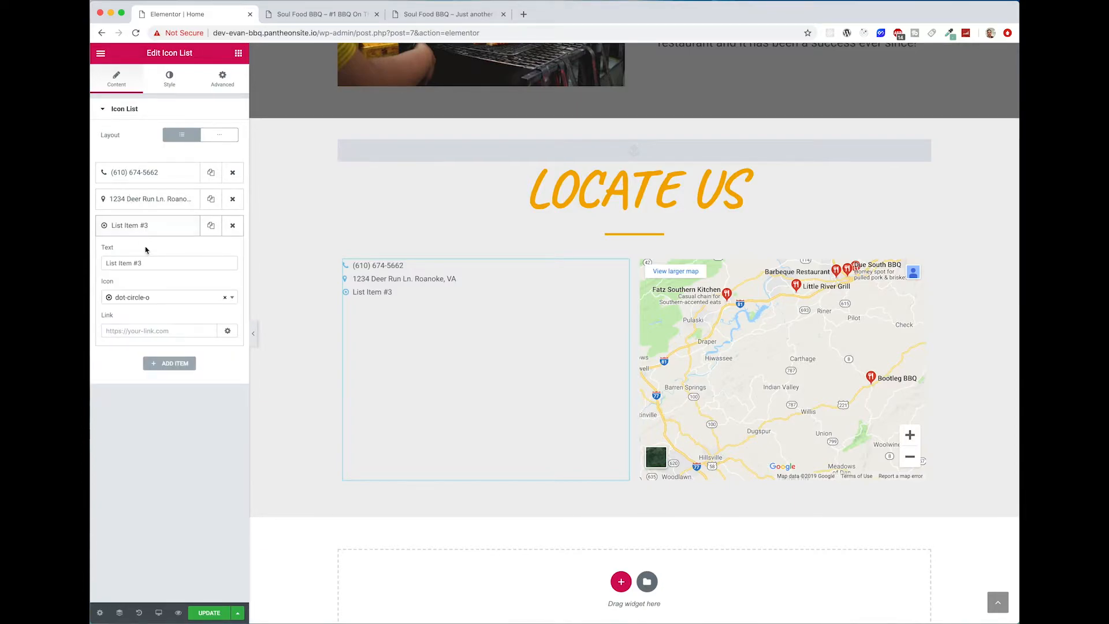
pyautogui.moveTo(146, 263); pyautogui.dragTo(91, 263)
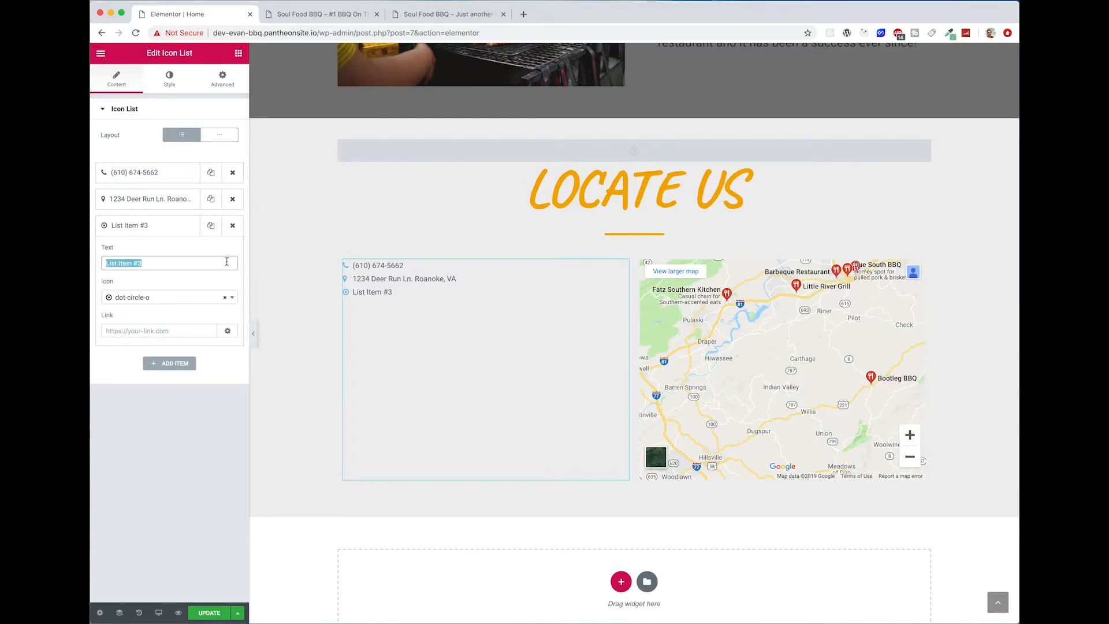
pyautogui.write('envelo')
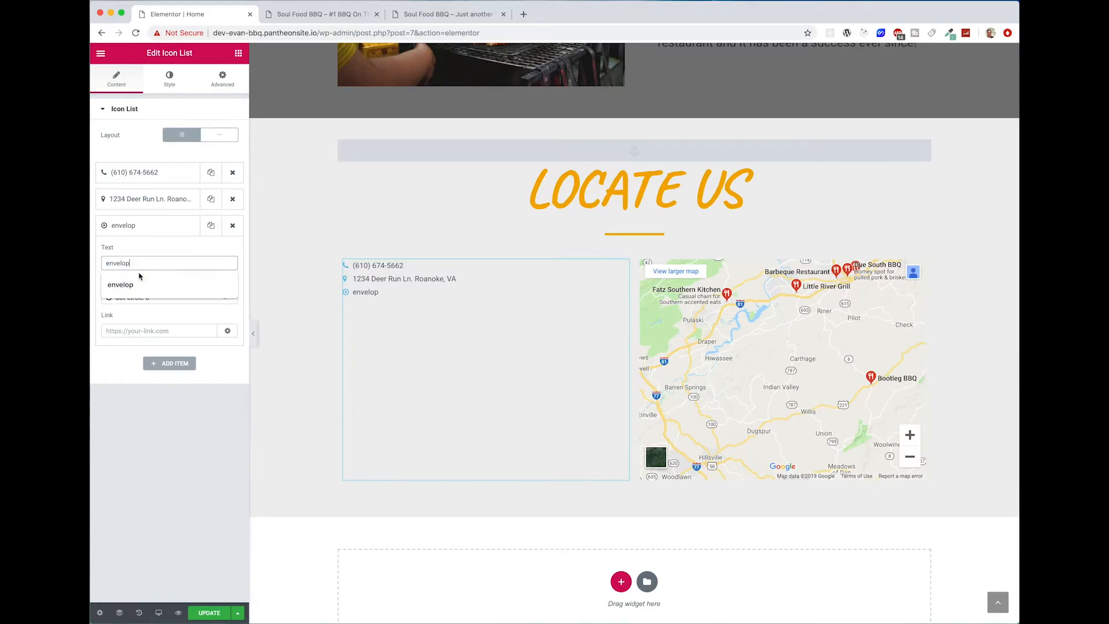
pyautogui.press('BackSpace')
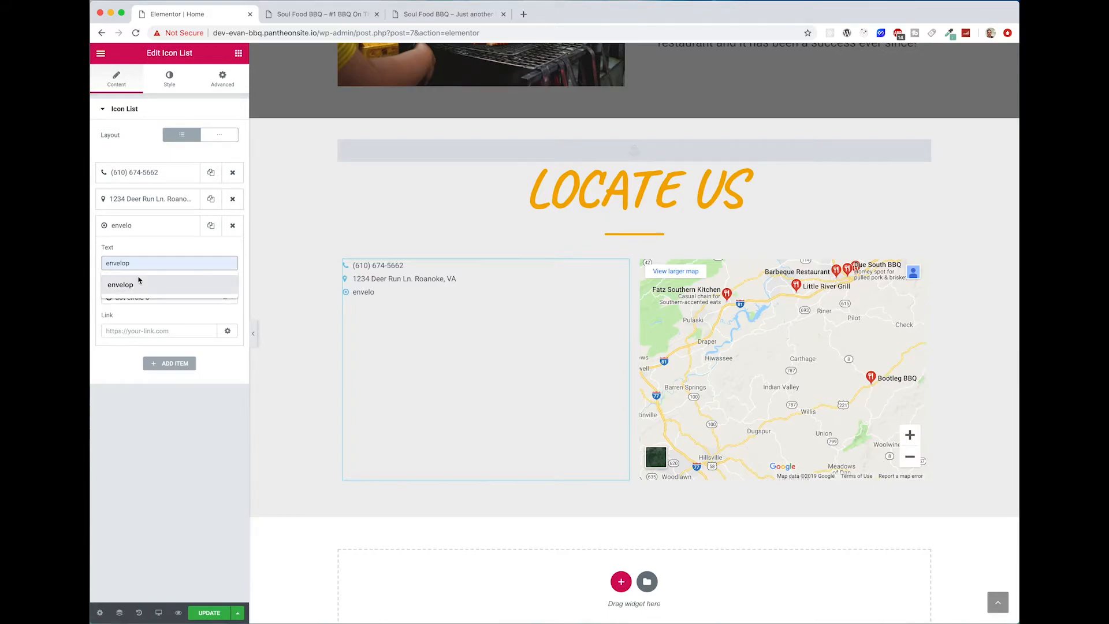
pyautogui.press('BackSpace')
pyautogui.press('BackSpace')
pyautogui.press('BackSpace')
pyautogui.press('BackSpace')
pyautogui.press('BackSpace')
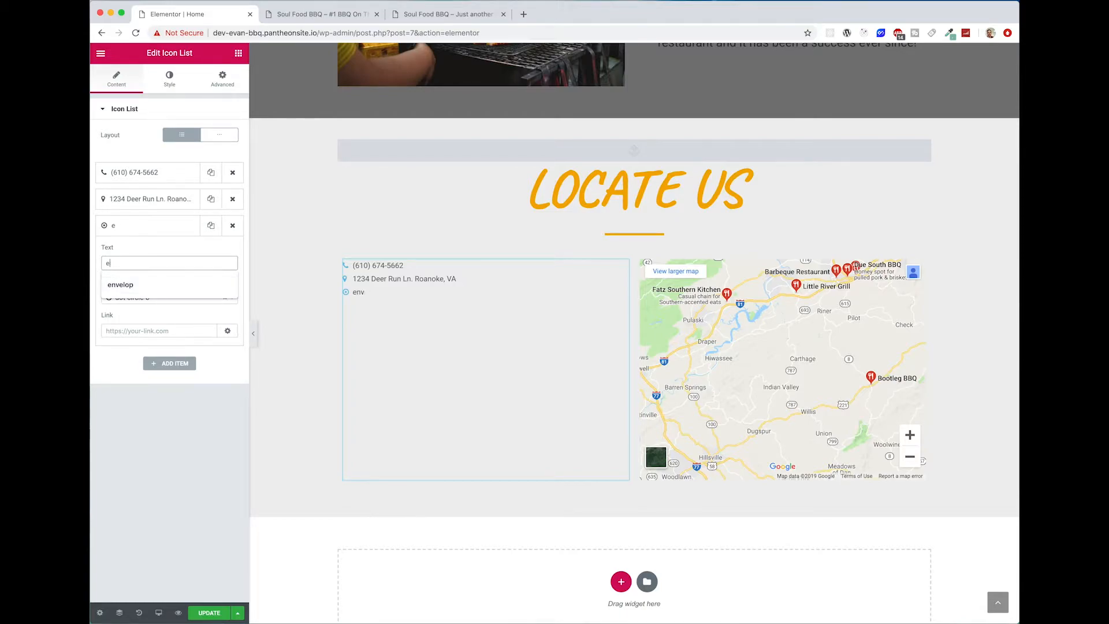
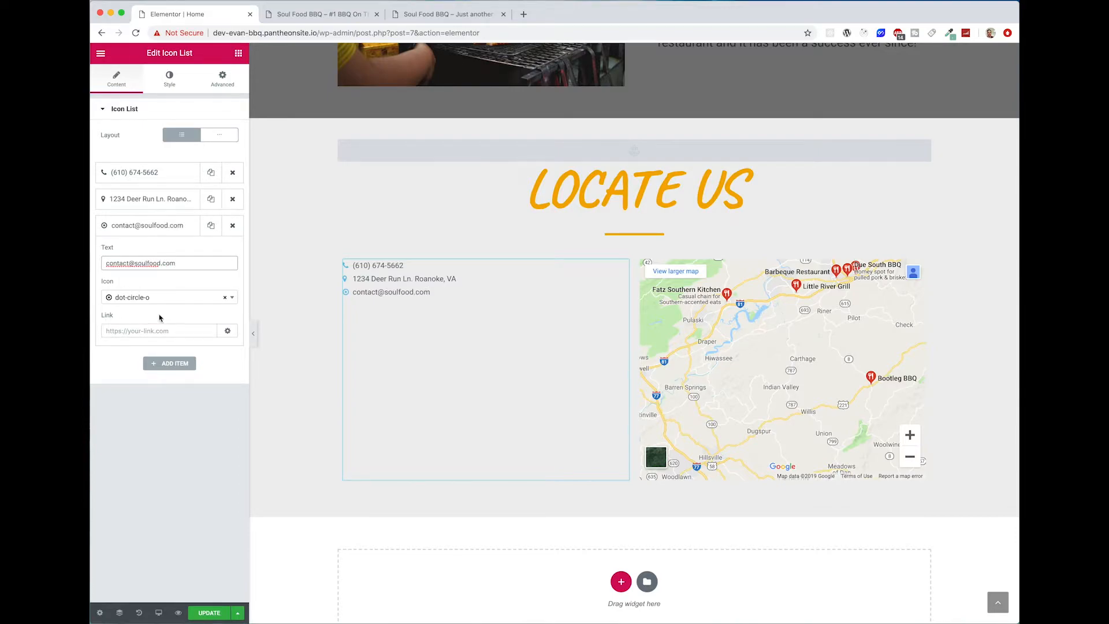
# Step: Change the third icon list item's icon to envelope
pyautogui.click(167, 297)
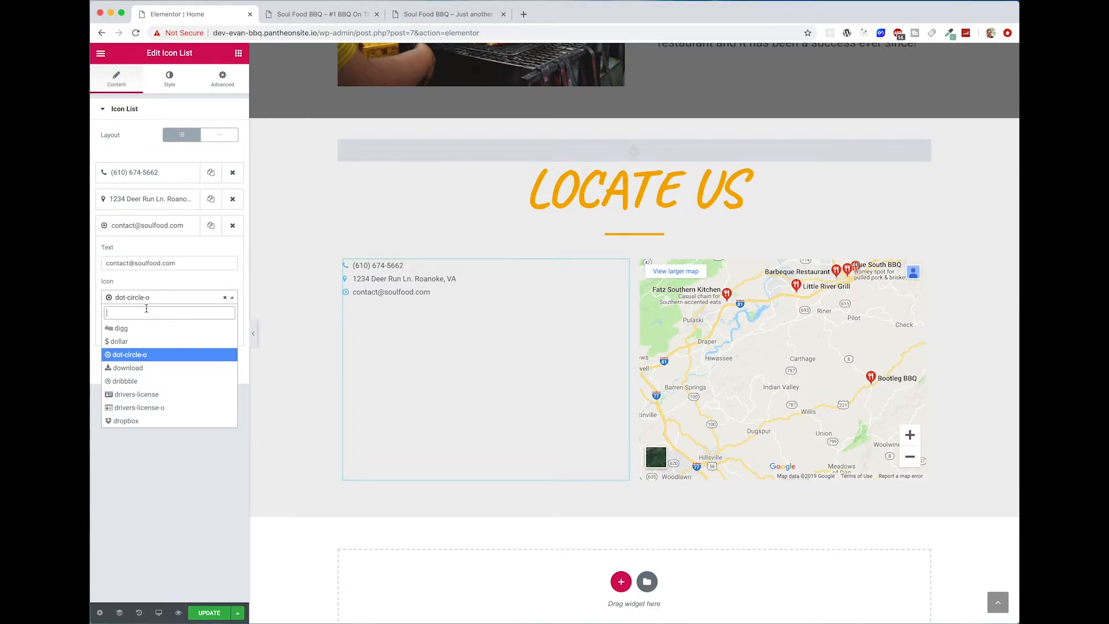
pyautogui.write('enve')
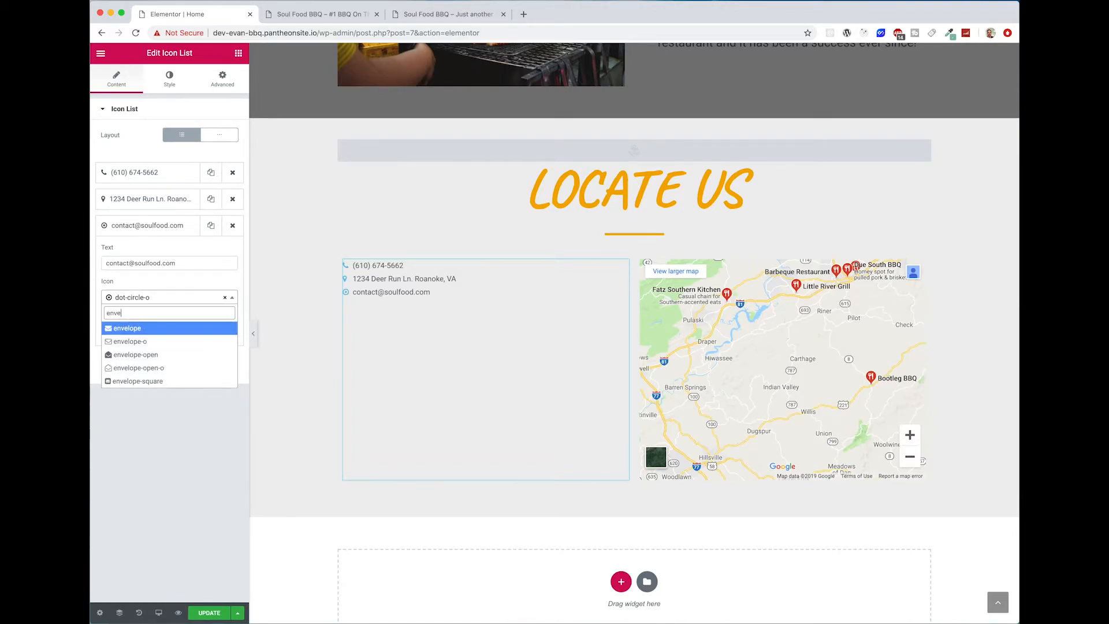
pyautogui.press('Return')
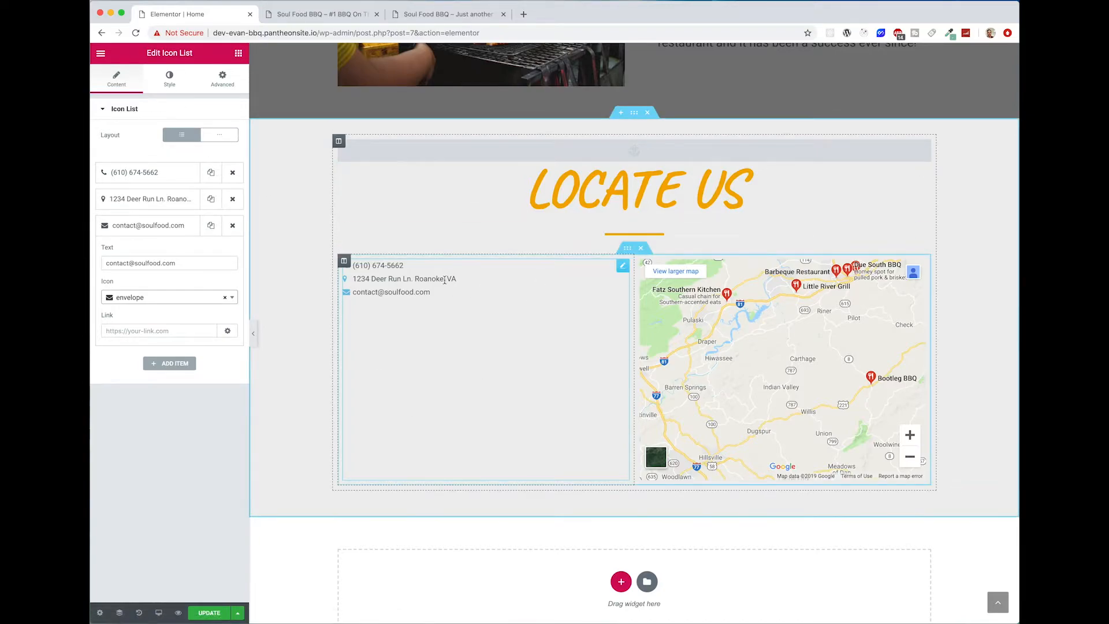
# Step: Set the icon list's space between items to 50, centre its alignment and enable the solid divider
pyautogui.click(174, 90)
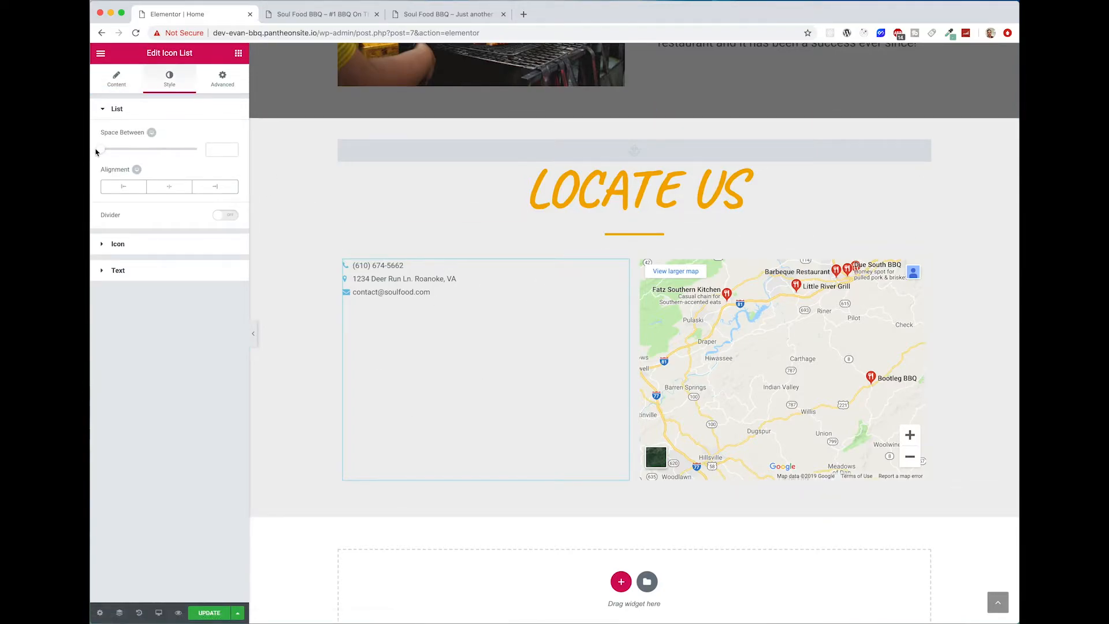
pyautogui.moveTo(100, 152); pyautogui.dragTo(230, 153)
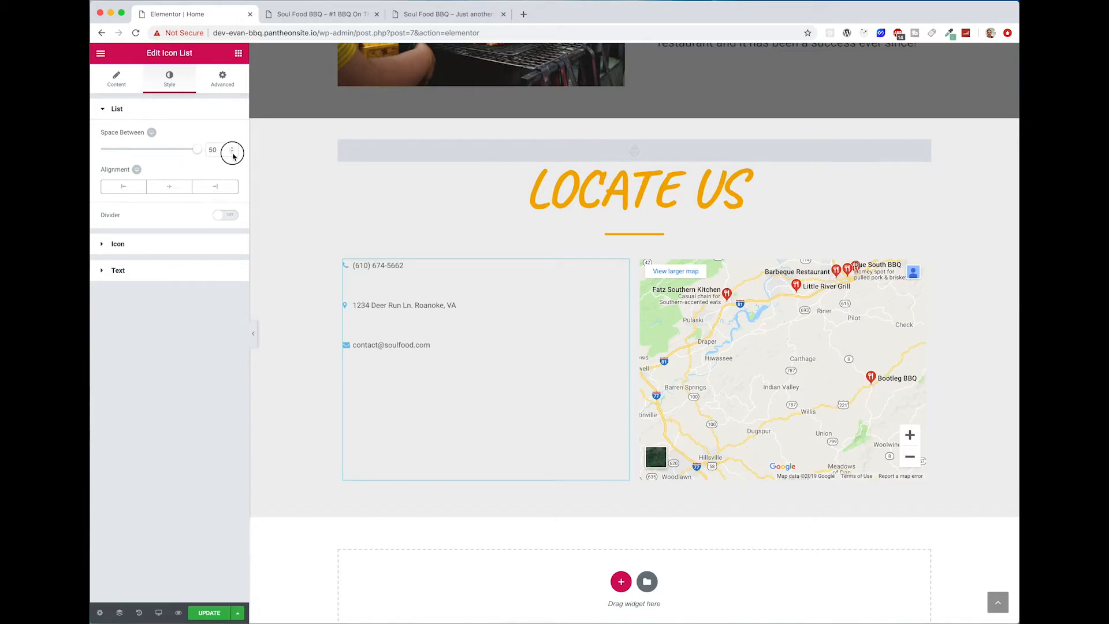
pyautogui.click(167, 187)
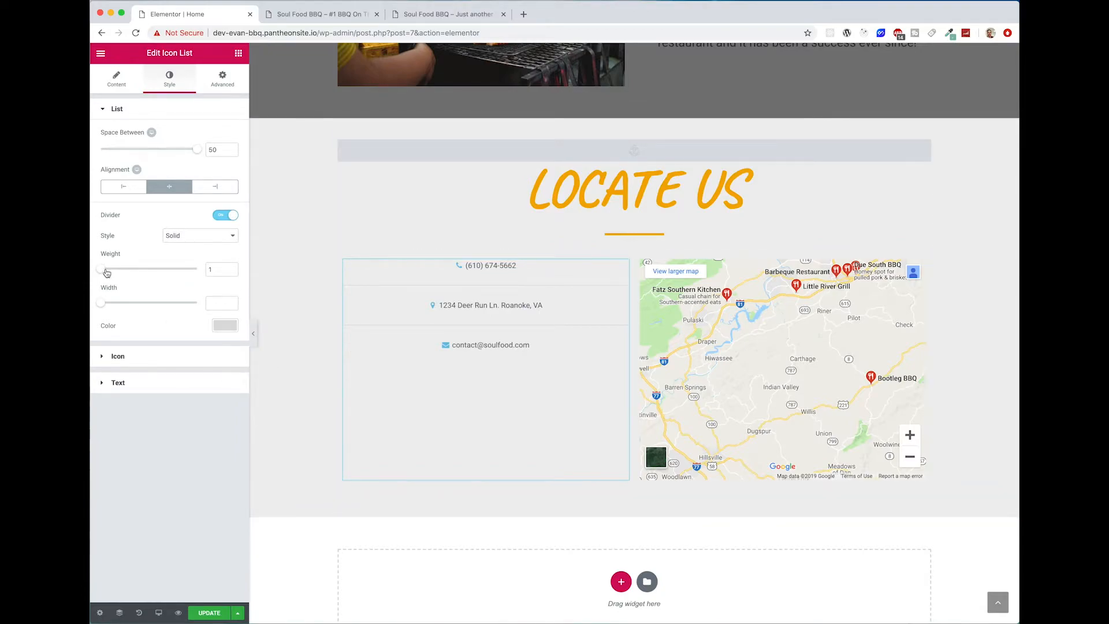
# Step: Set the icon list divider's width to 92 and its color to the site's orange
pyautogui.moveTo(112, 305); pyautogui.dragTo(190, 303)
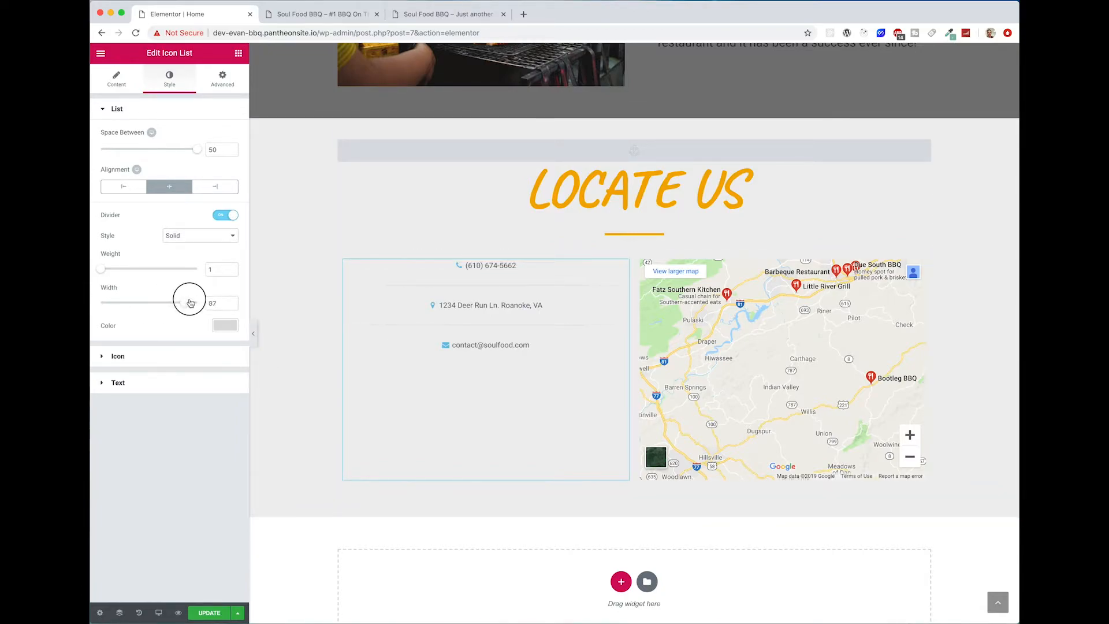
pyautogui.click(219, 328)
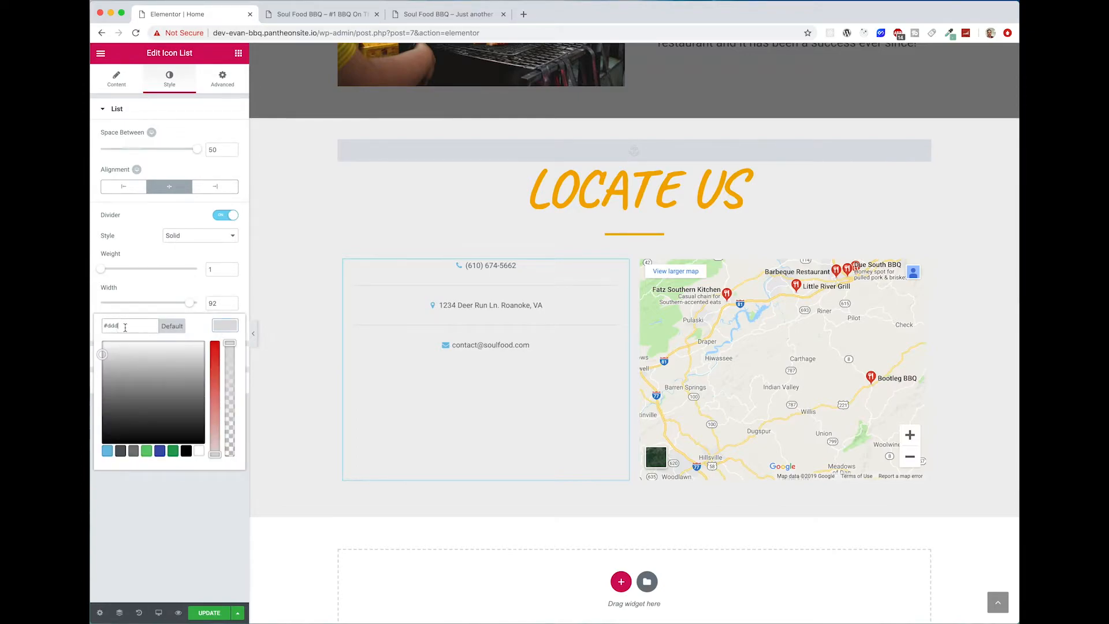
pyautogui.write('7a7a7a')
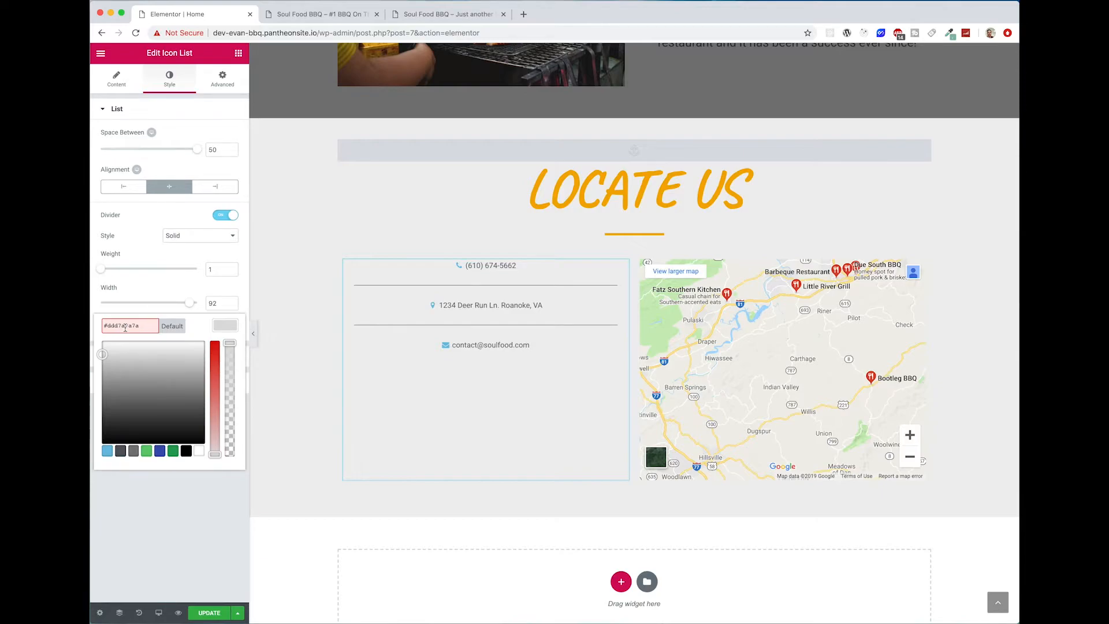
pyautogui.press('BackSpace')
pyautogui.press('super+Tab')
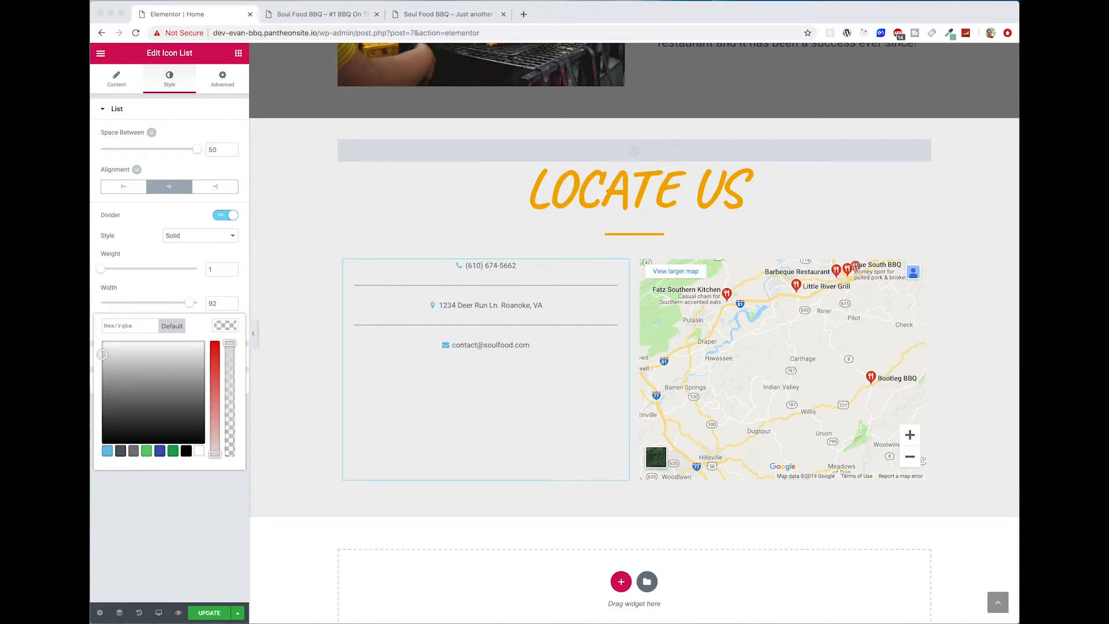
pyautogui.click(118, 324)
pyautogui.write('#f4ab00')
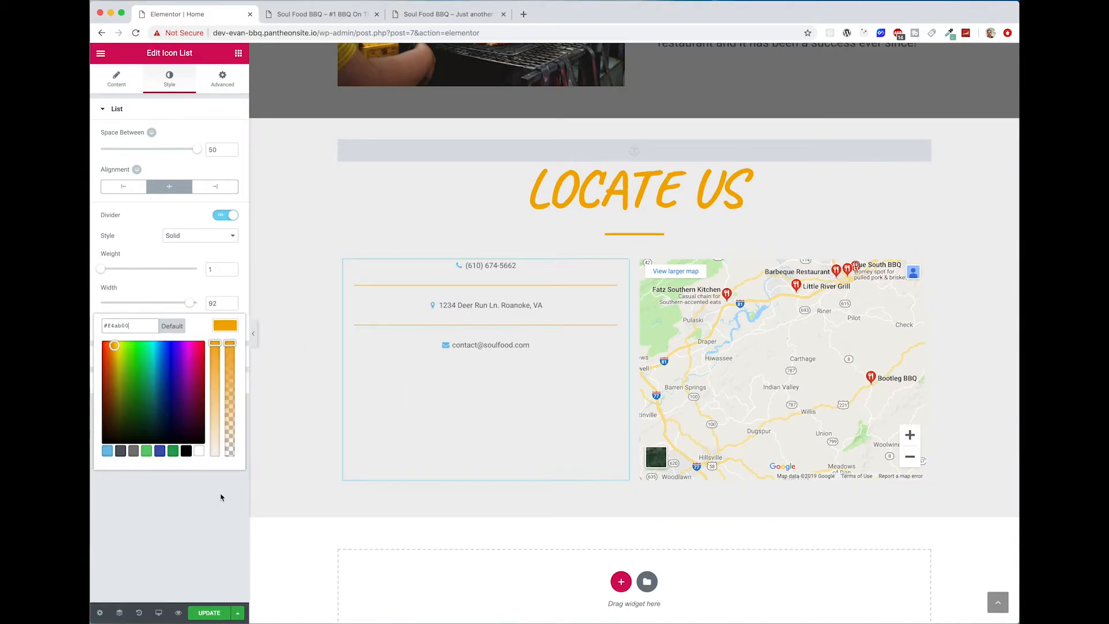
pyautogui.click(225, 330)
# Step: Color the list icons in the same orange and set their size to 55
pyautogui.click(173, 360)
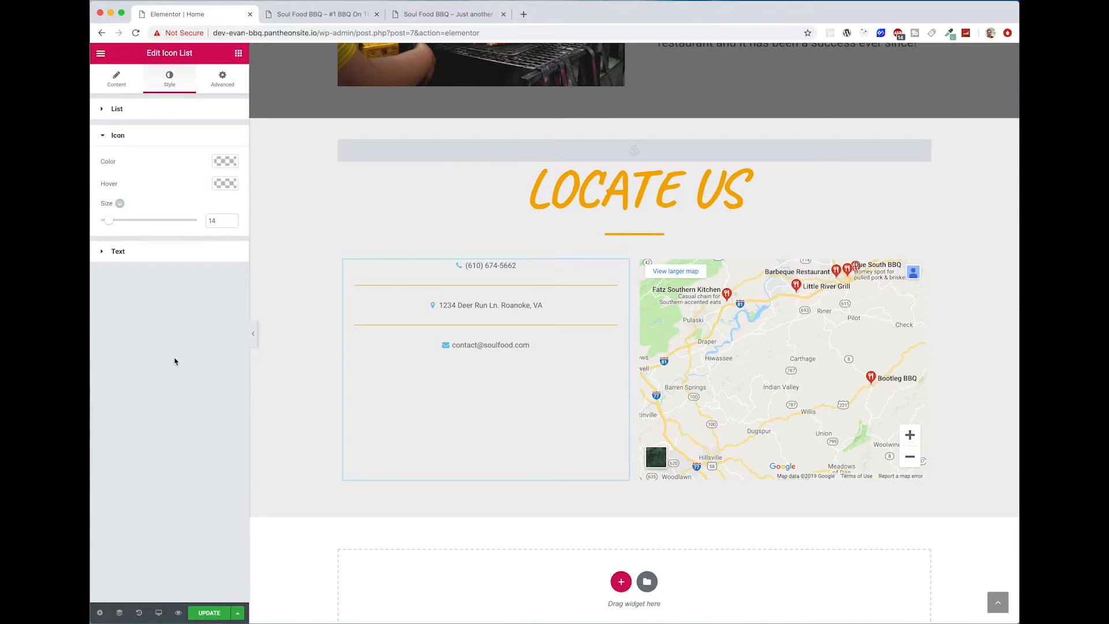
pyautogui.click(226, 162)
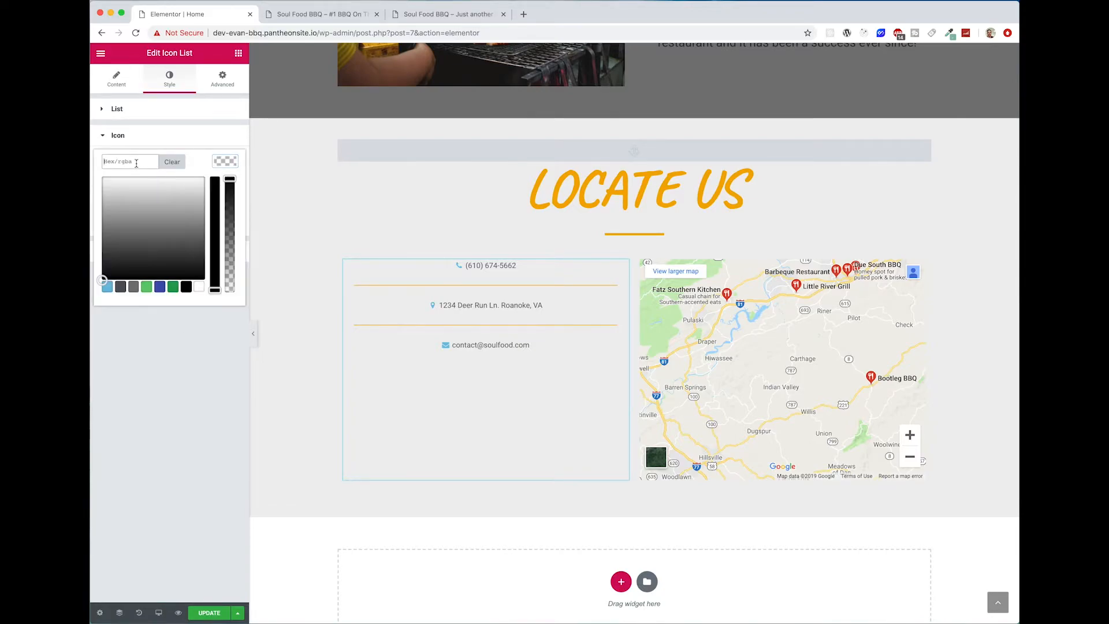
pyautogui.write('#f4ab00')
pyautogui.click(165, 404)
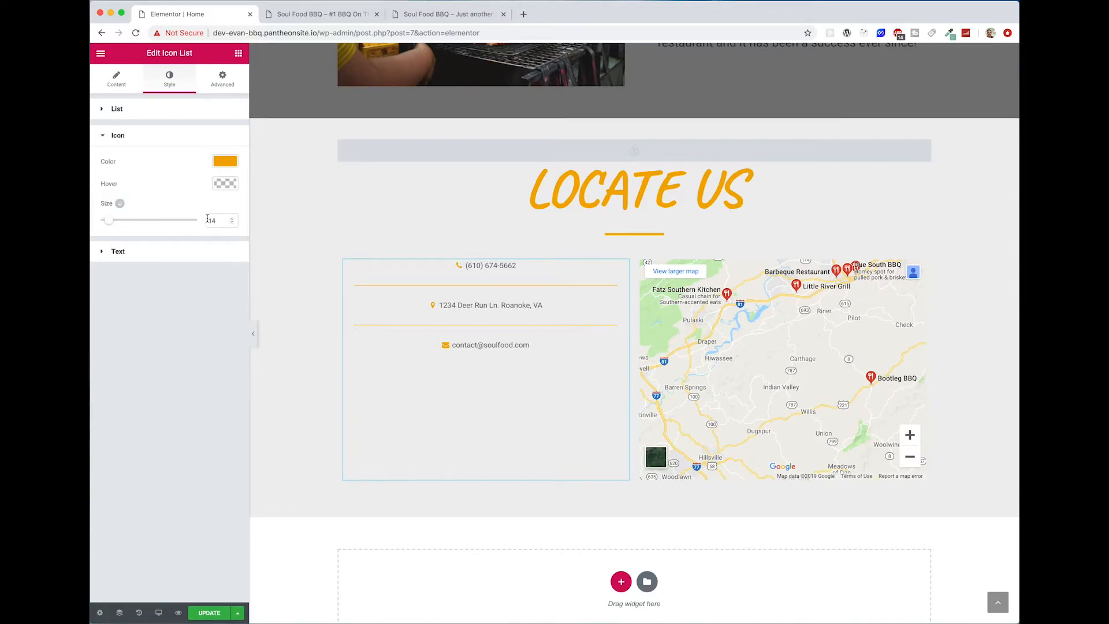
pyautogui.moveTo(119, 224); pyautogui.dragTo(154, 223)
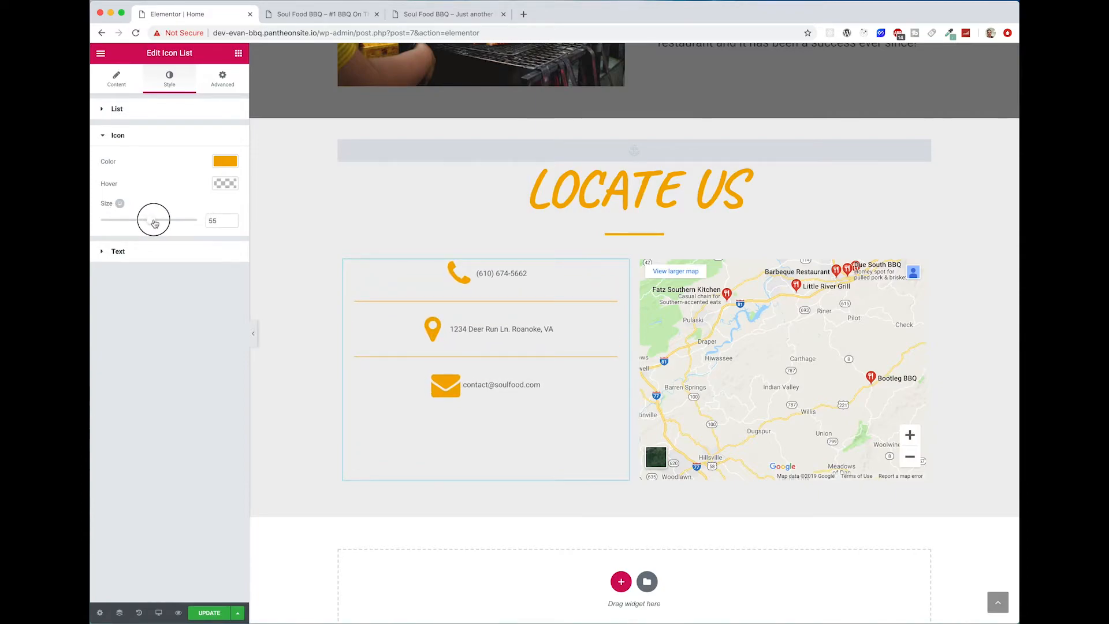
# Step: Set the icon list's text indent to 35 and its typography size to 23 px
pyautogui.click(134, 246)
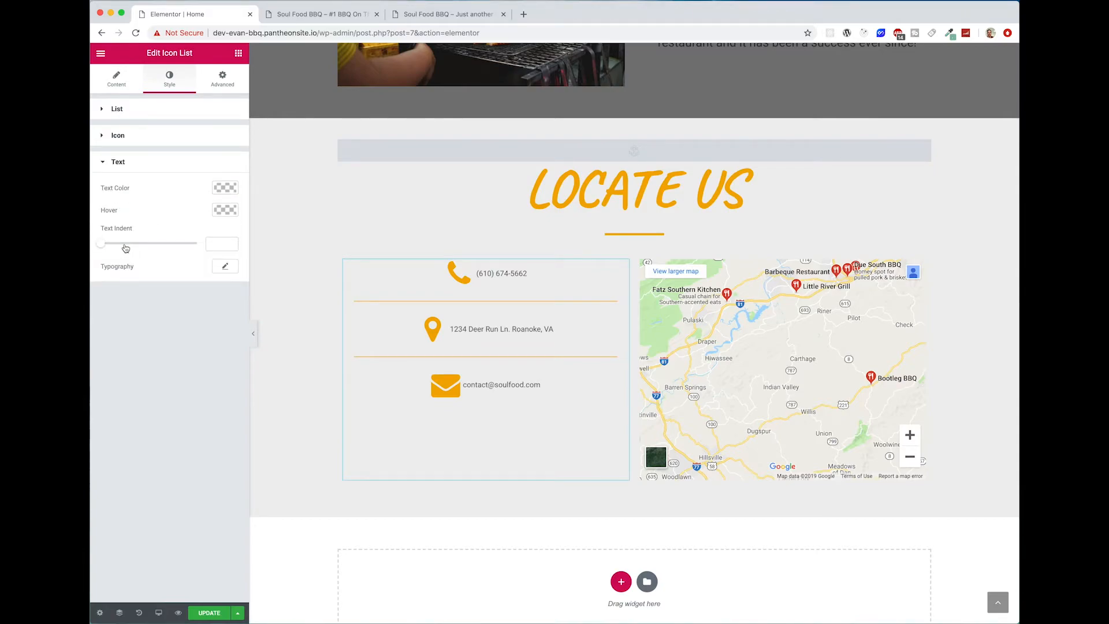
pyautogui.moveTo(105, 250); pyautogui.dragTo(167, 252)
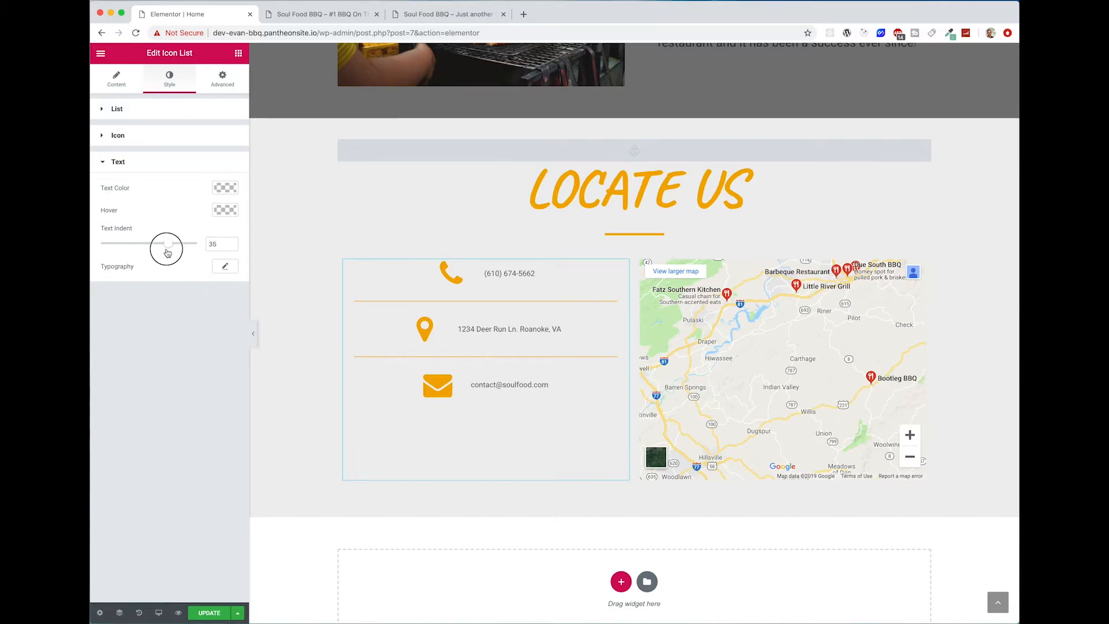
pyautogui.click(226, 268)
pyautogui.moveTo(109, 333); pyautogui.dragTo(117, 333)
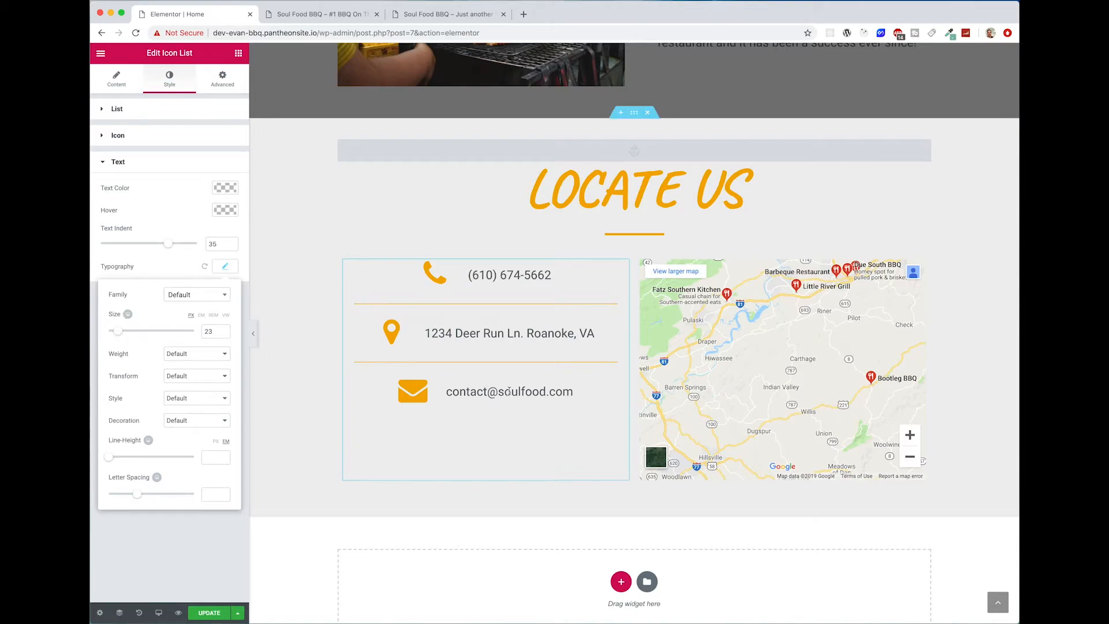
pyautogui.click(223, 267)
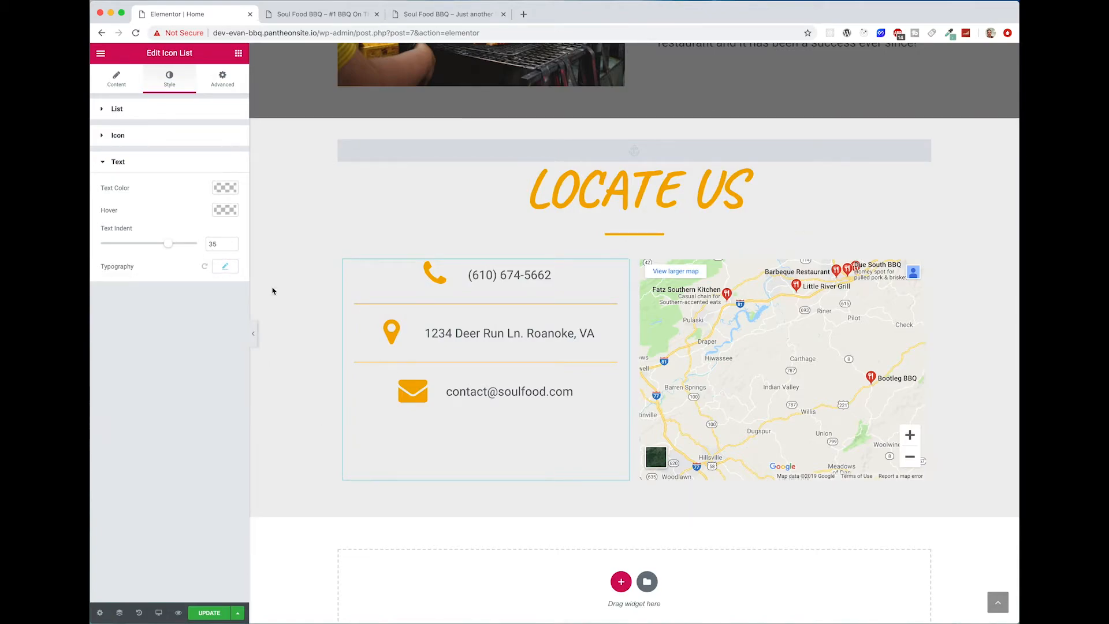
pyautogui.rightClick(620, 271)
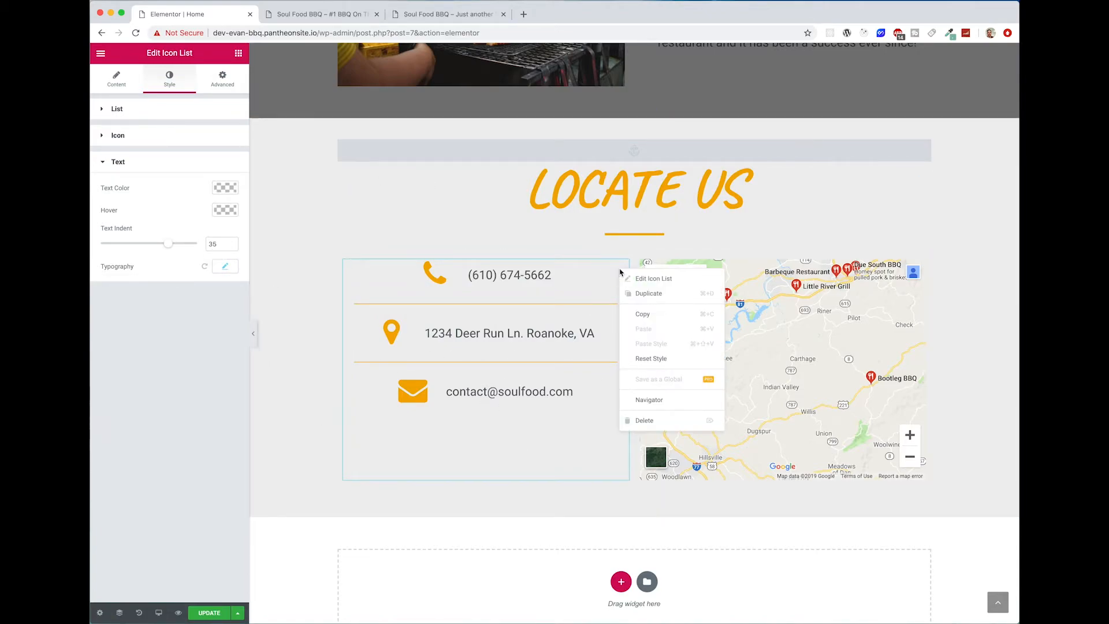
pyautogui.click(514, 356)
pyautogui.rightClick(352, 267)
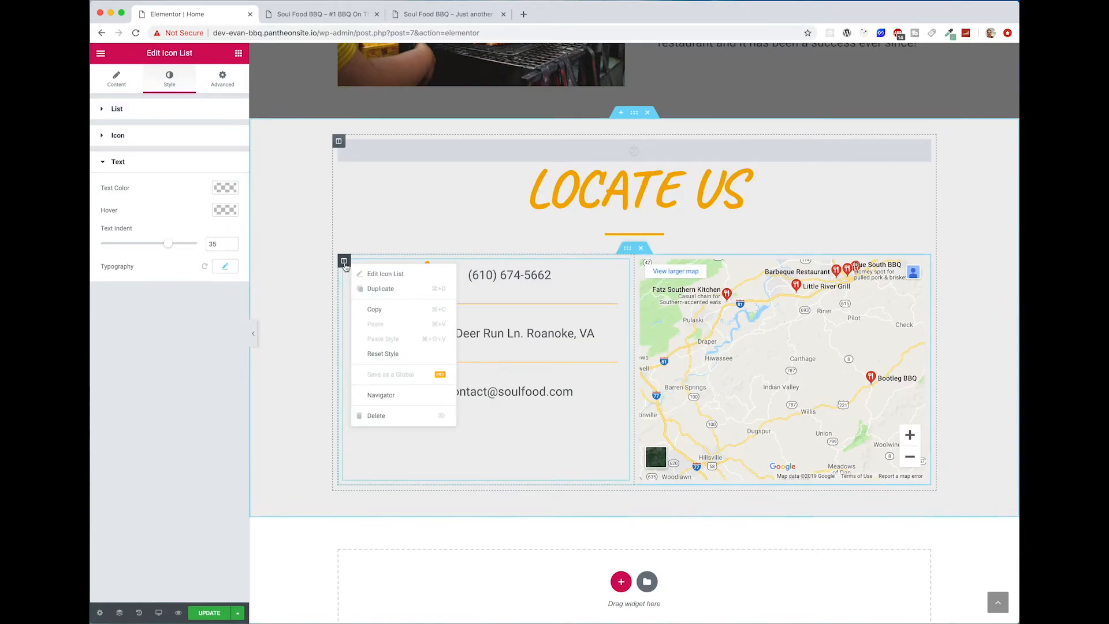
pyautogui.click(549, 412)
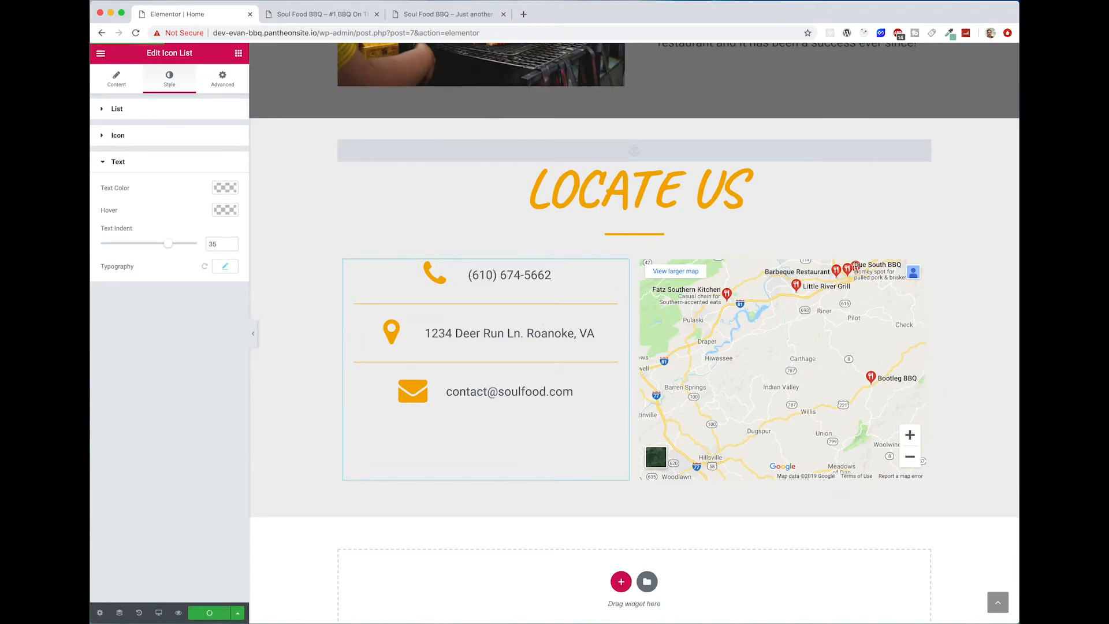
# Step: Reload the live home page and check the contact list and map panning in its Locate Us section
pyautogui.click(321, 14)
pyautogui.click(136, 33)
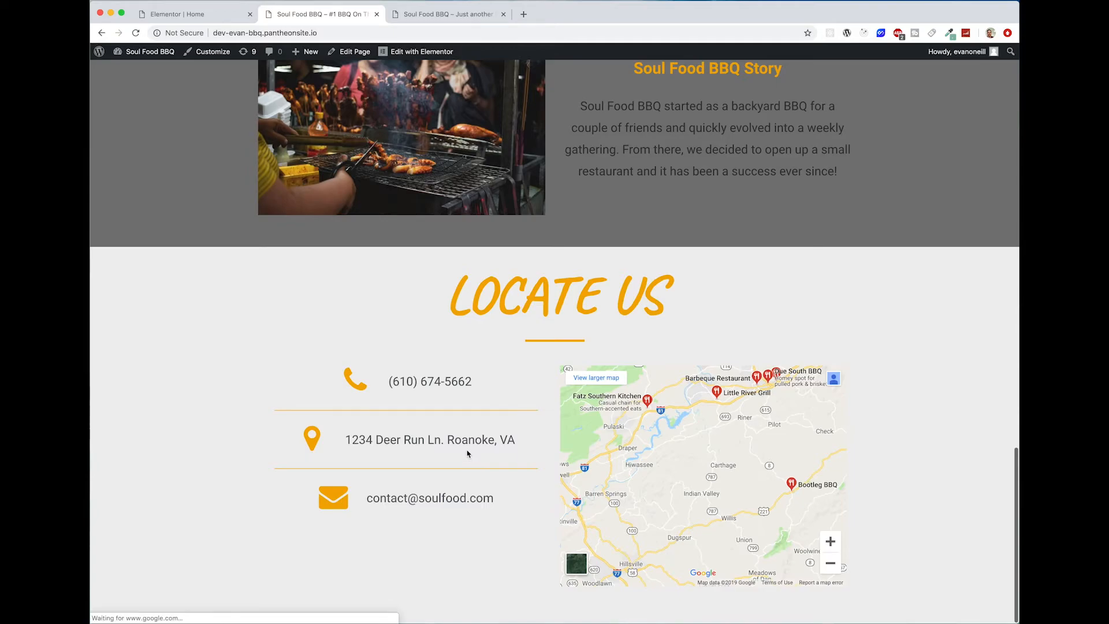
pyautogui.moveTo(753, 508); pyautogui.dragTo(739, 476)
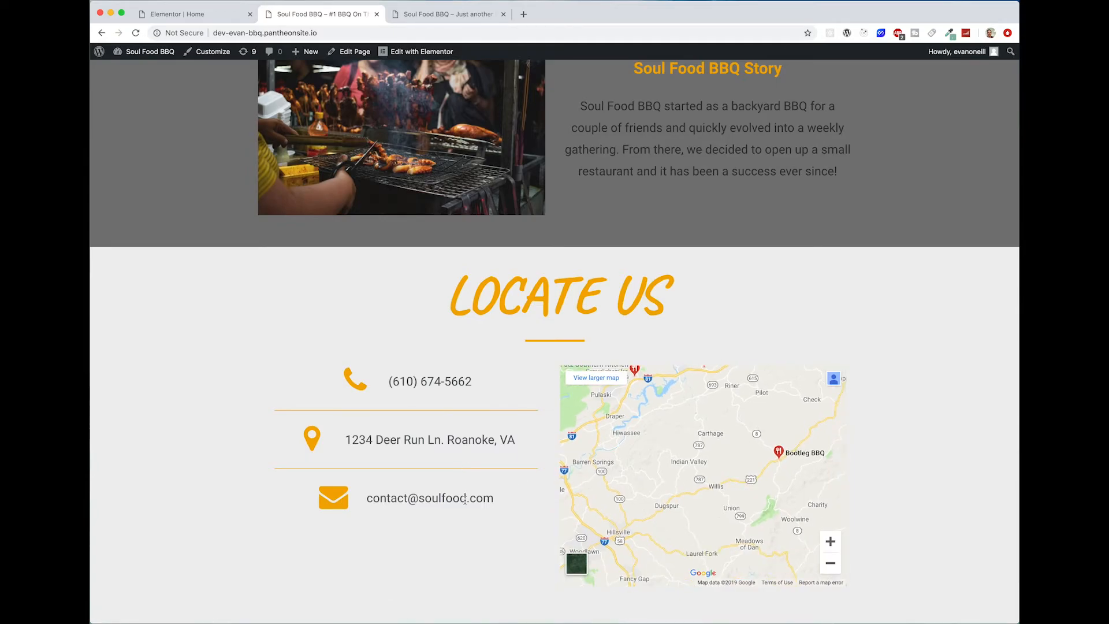
# Step: Test the live page's Food Menu, Our Story and Contact header links to see which sections they lead to
pyautogui.scroll(15, 393, 583)
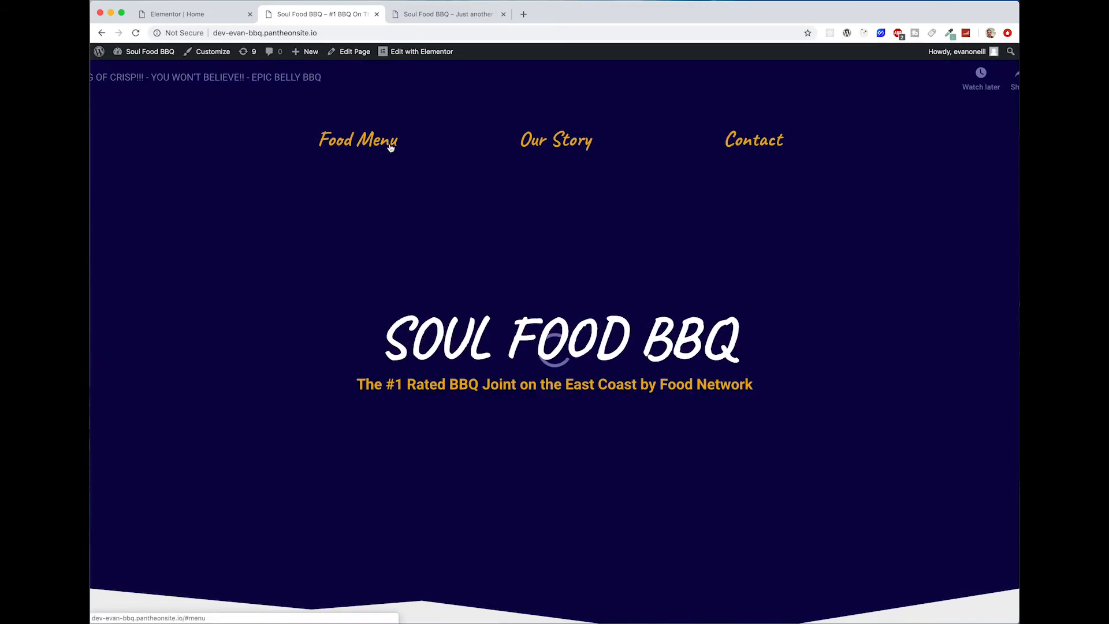
pyautogui.click(393, 143)
pyautogui.scroll(8, 552, 123)
pyautogui.scroll(3, 553, 123)
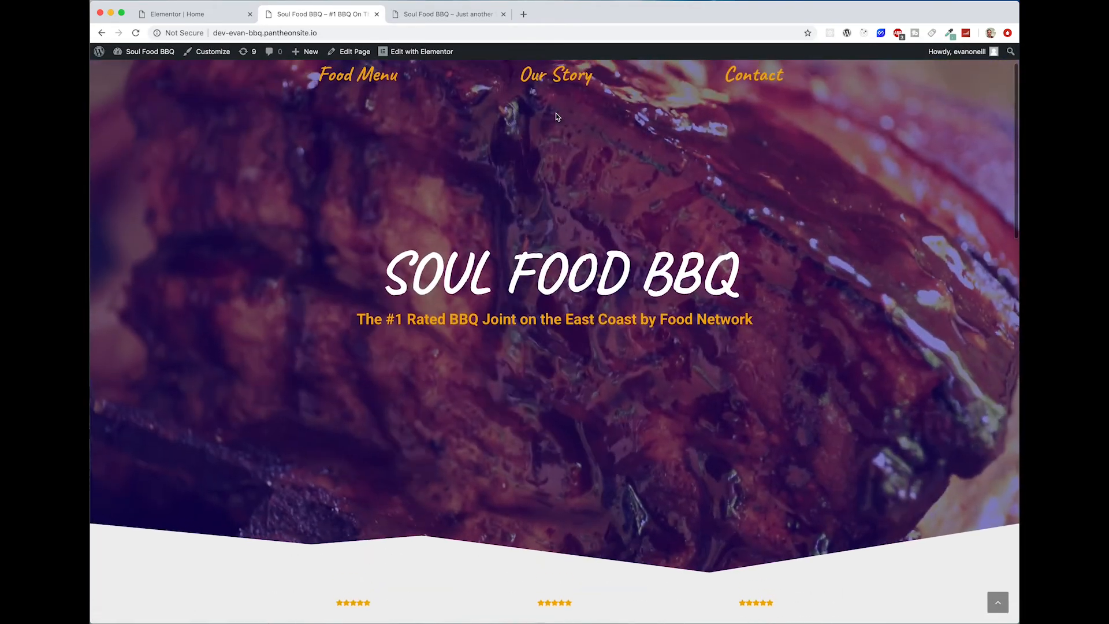
pyautogui.click(556, 81)
pyautogui.scroll(15, 597, 326)
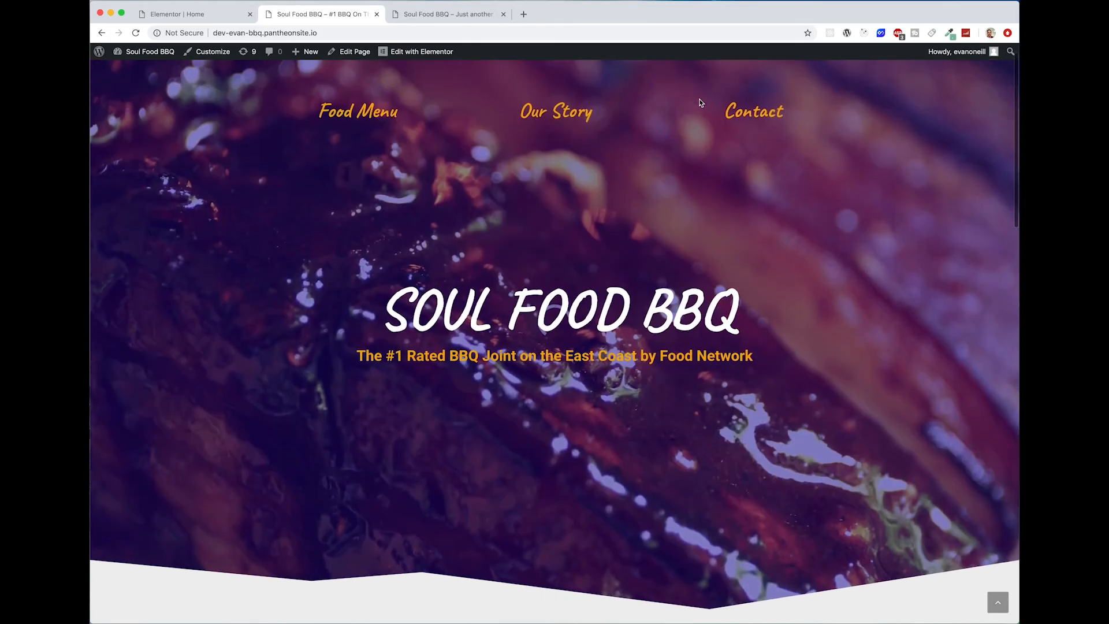
pyautogui.click(701, 103)
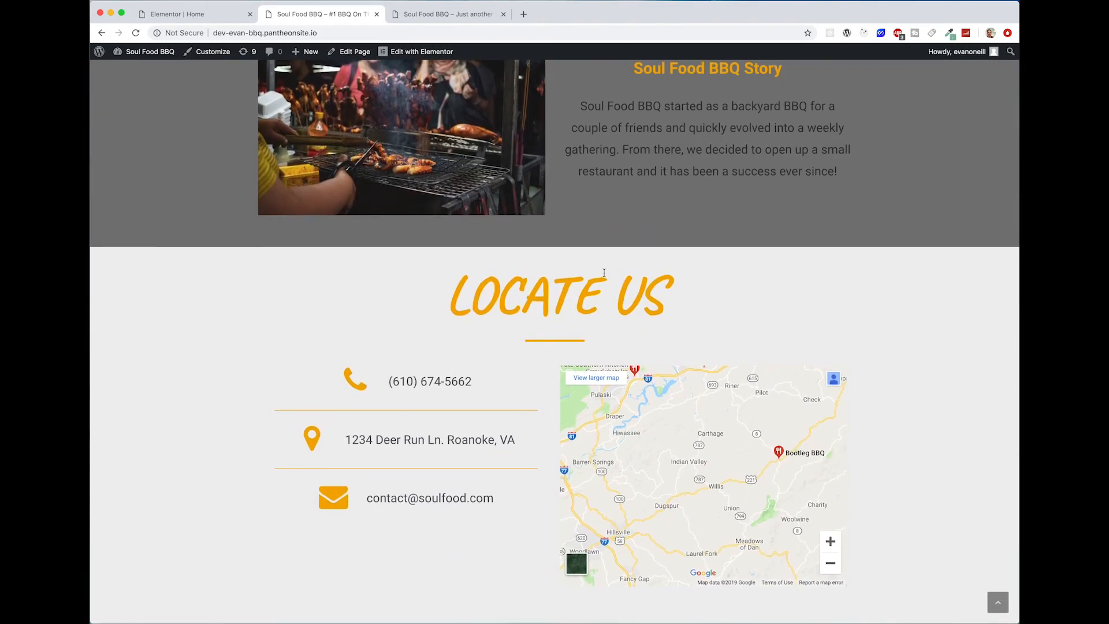
pyautogui.scroll(20, 604, 273)
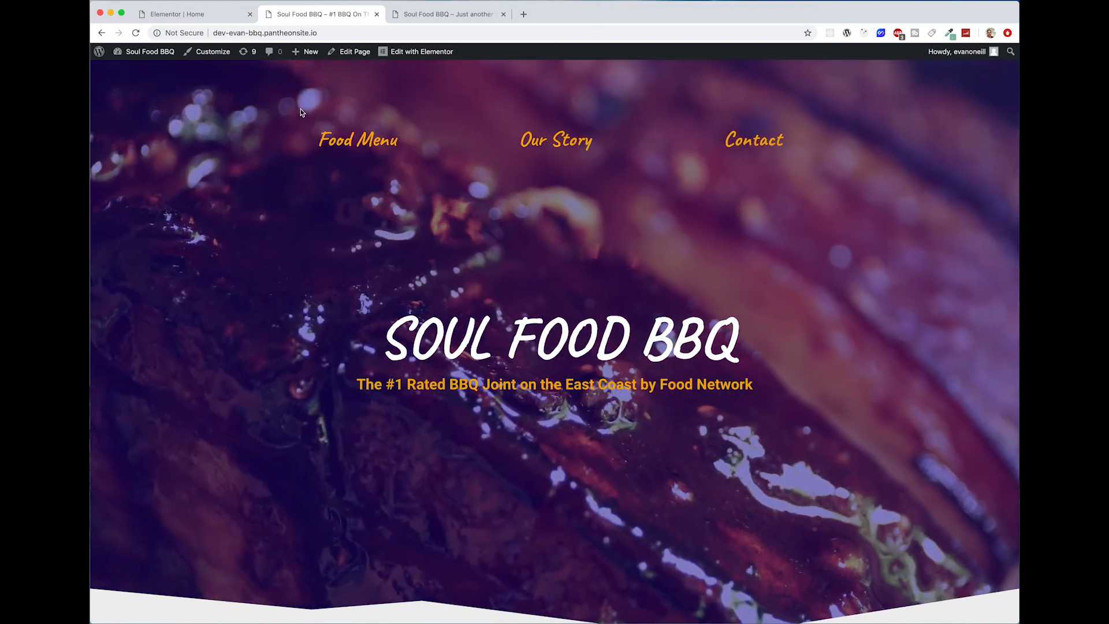
# Step: Reload the live home page and review its sections from the hero down to Locate Us
pyautogui.click(279, 85)
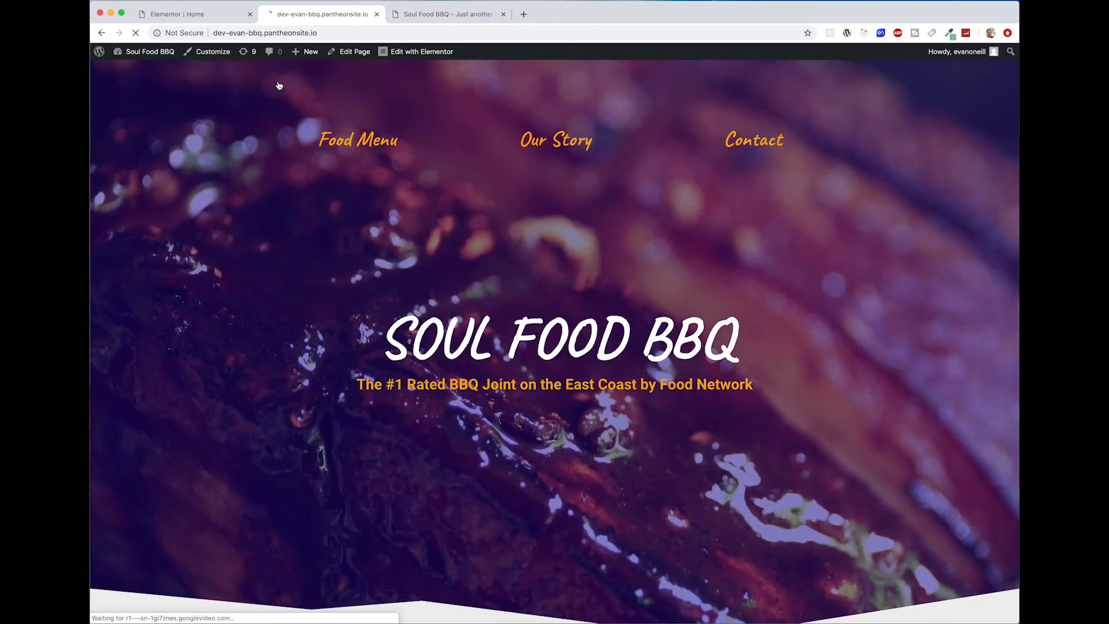
pyautogui.scroll(-5, 420, 234)
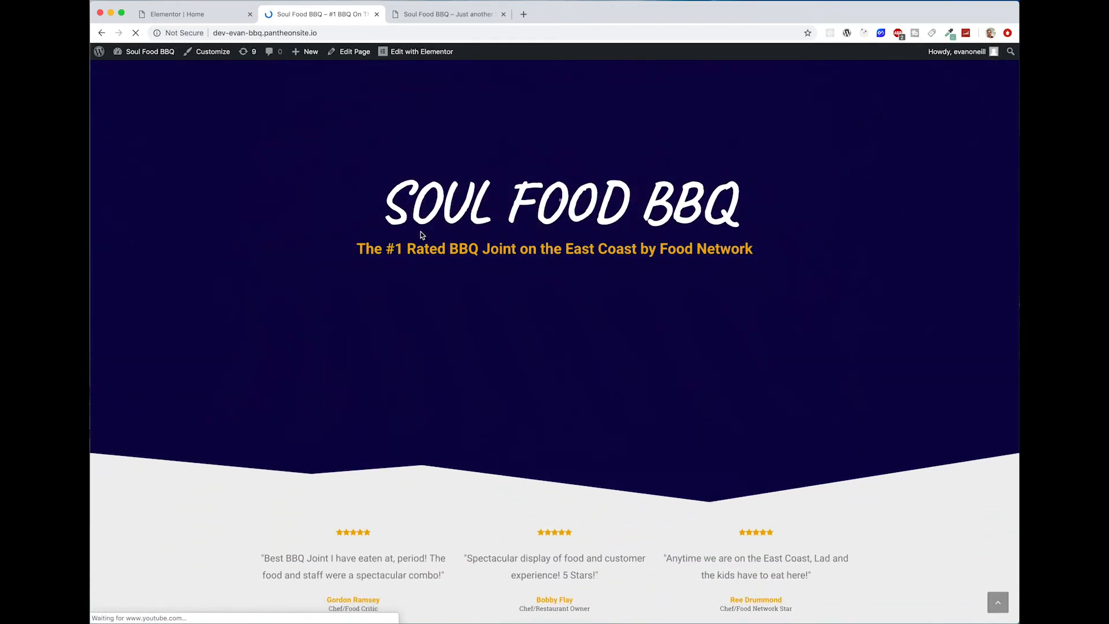
pyautogui.scroll(-15, 421, 231)
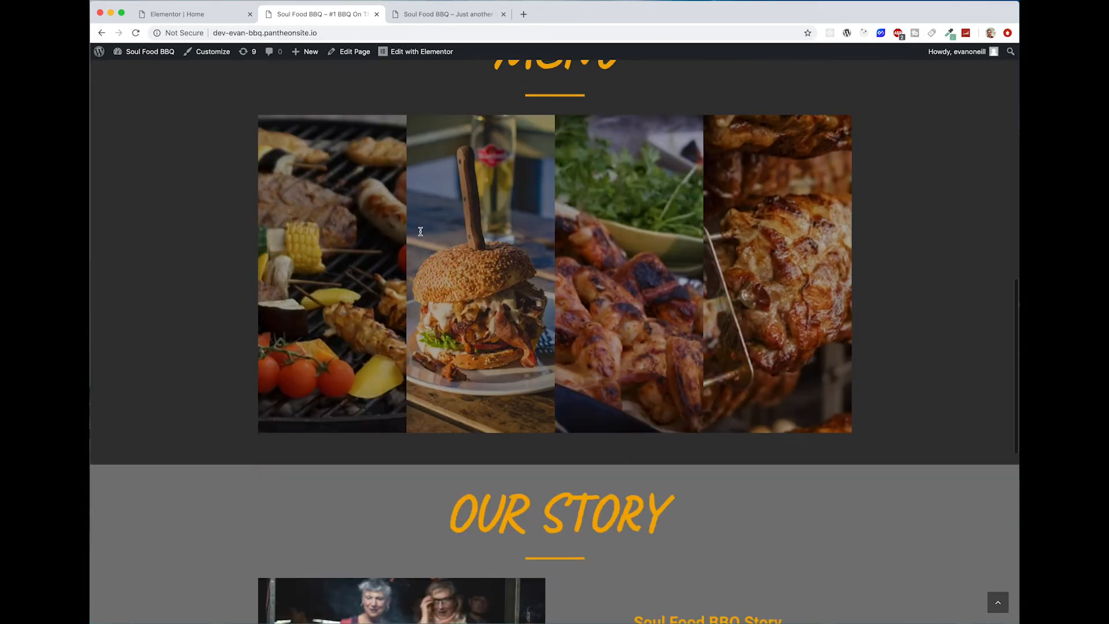
pyautogui.scroll(-2, 421, 231)
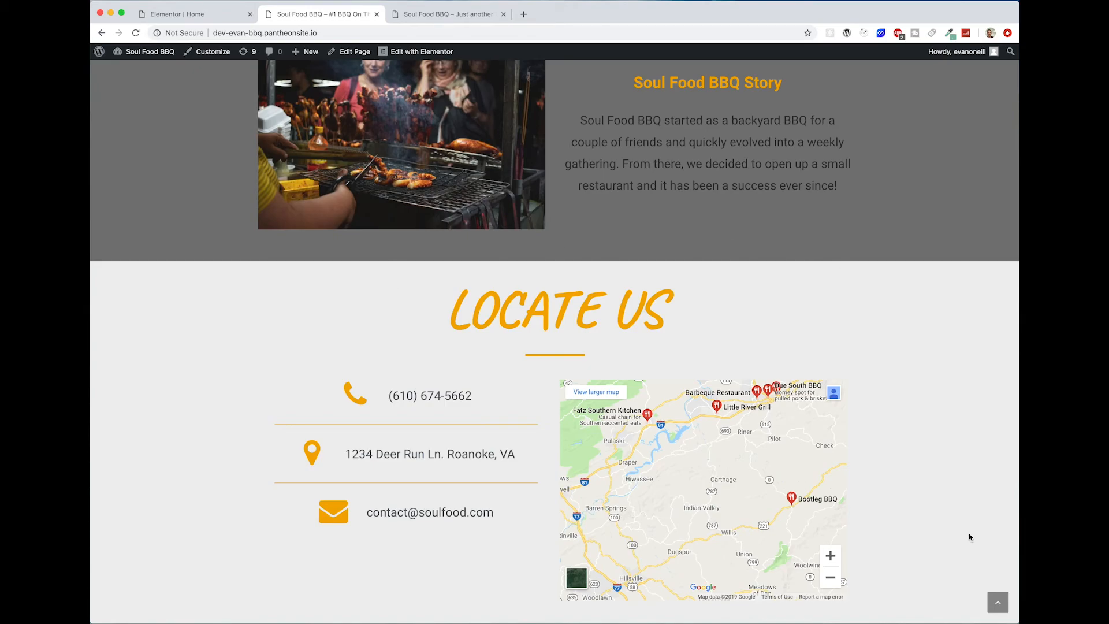
pyautogui.scroll(20, 930, 435)
# Step: Return to the Elementor editor and look over the page layout from Locate Us up to the Menu section
pyautogui.click(222, 17)
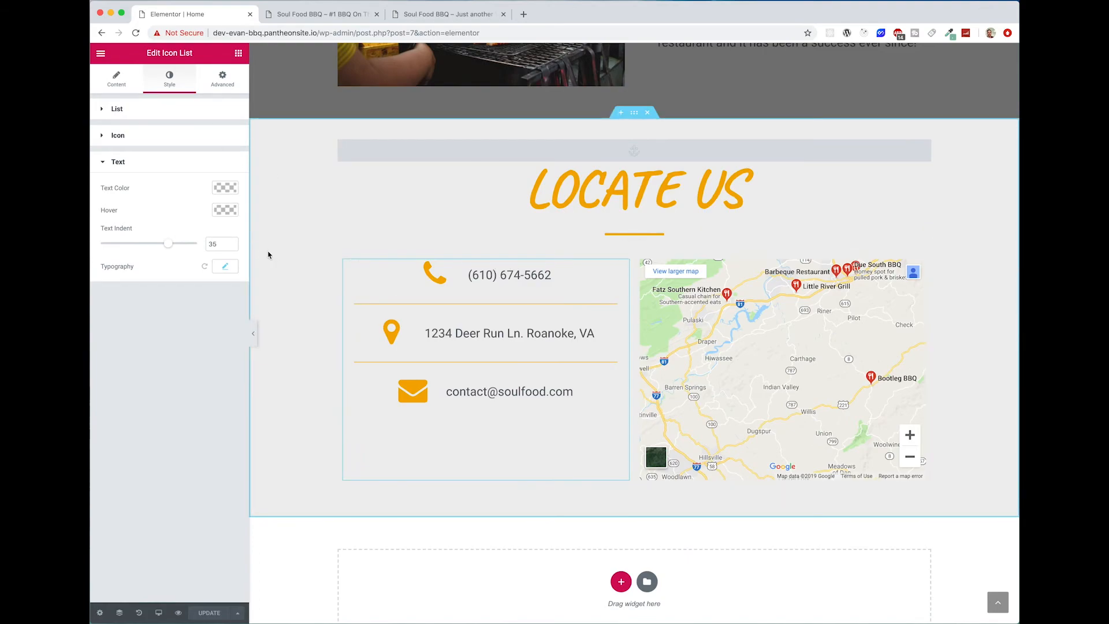
pyautogui.scroll(-1, 337, 435)
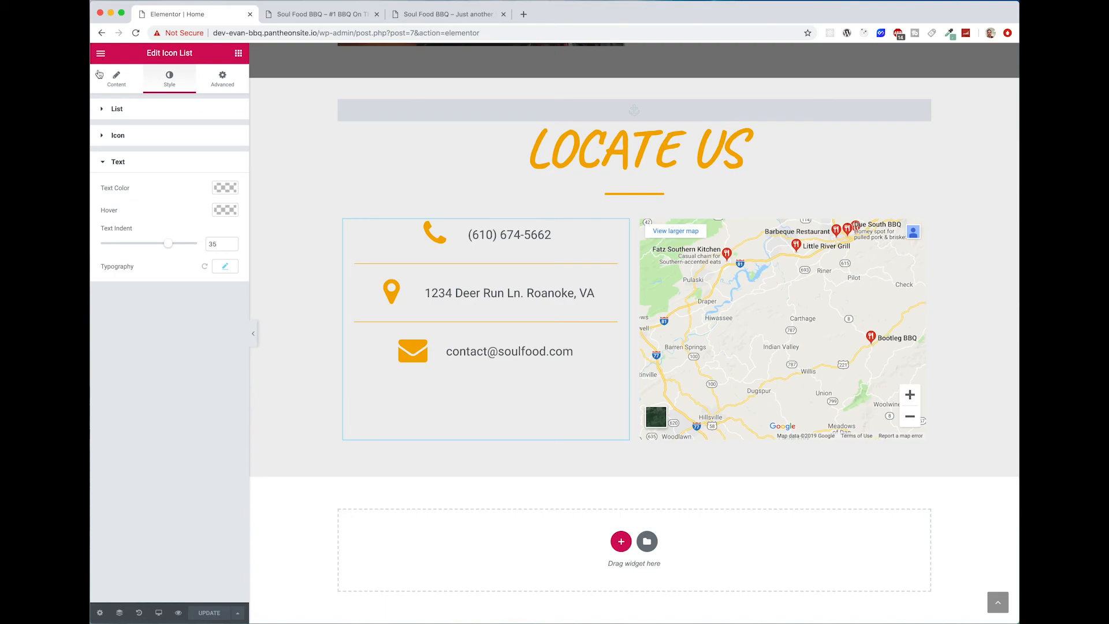
pyautogui.scroll(10, 973, 350)
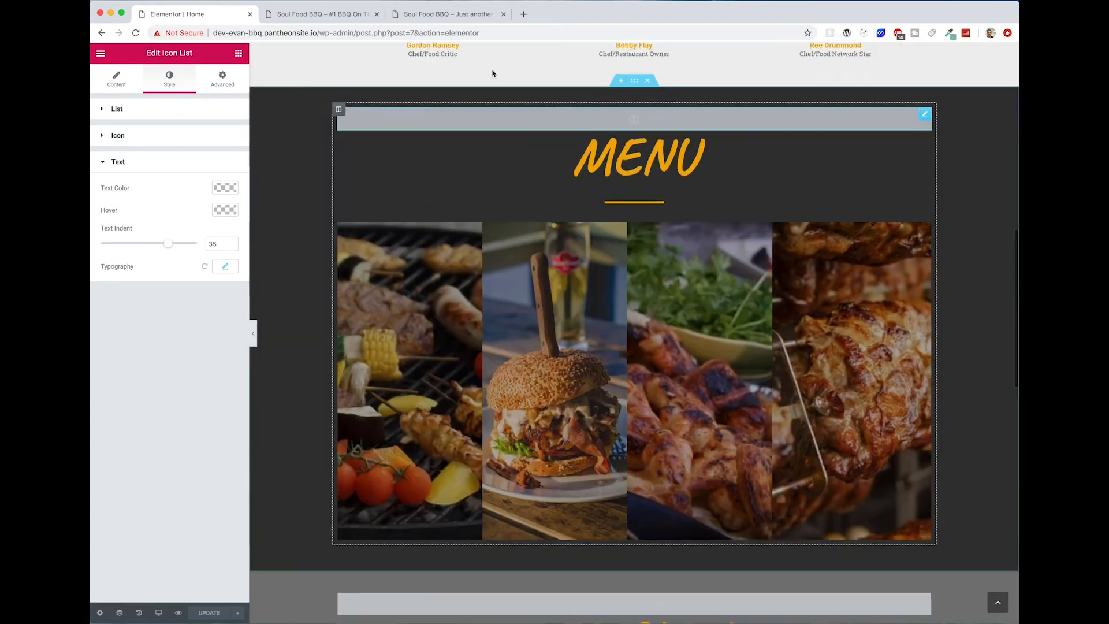
# Step: Go back to the live home page and examine the finished hero, testimonials, Menu, Our Story and Locate Us sections
pyautogui.click(324, 14)
pyautogui.scroll(-3, 842, 361)
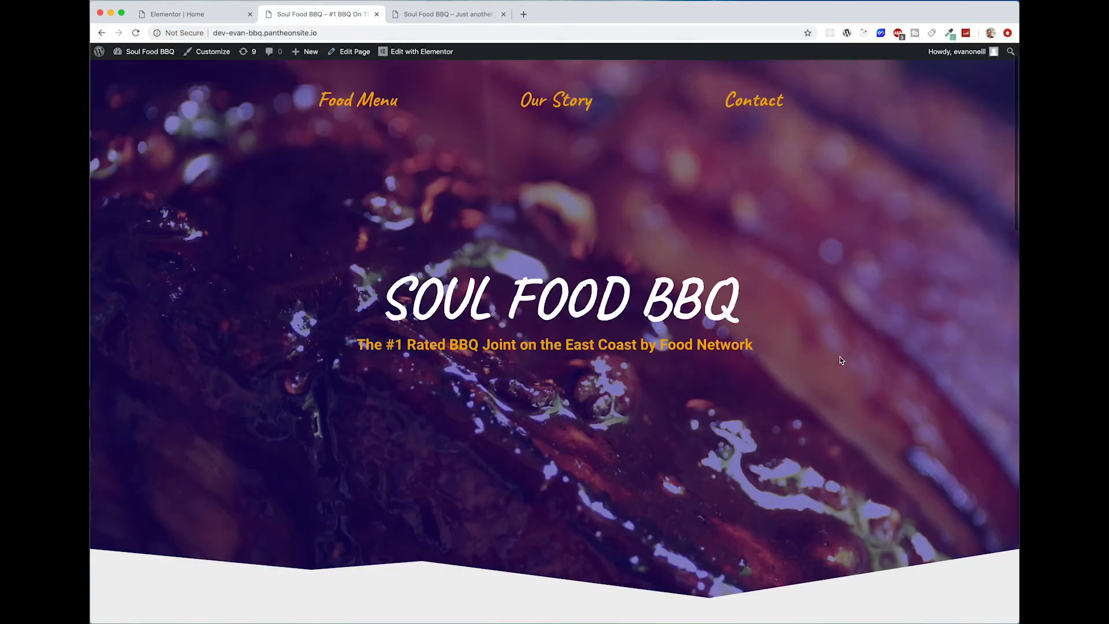
pyautogui.scroll(3, 842, 360)
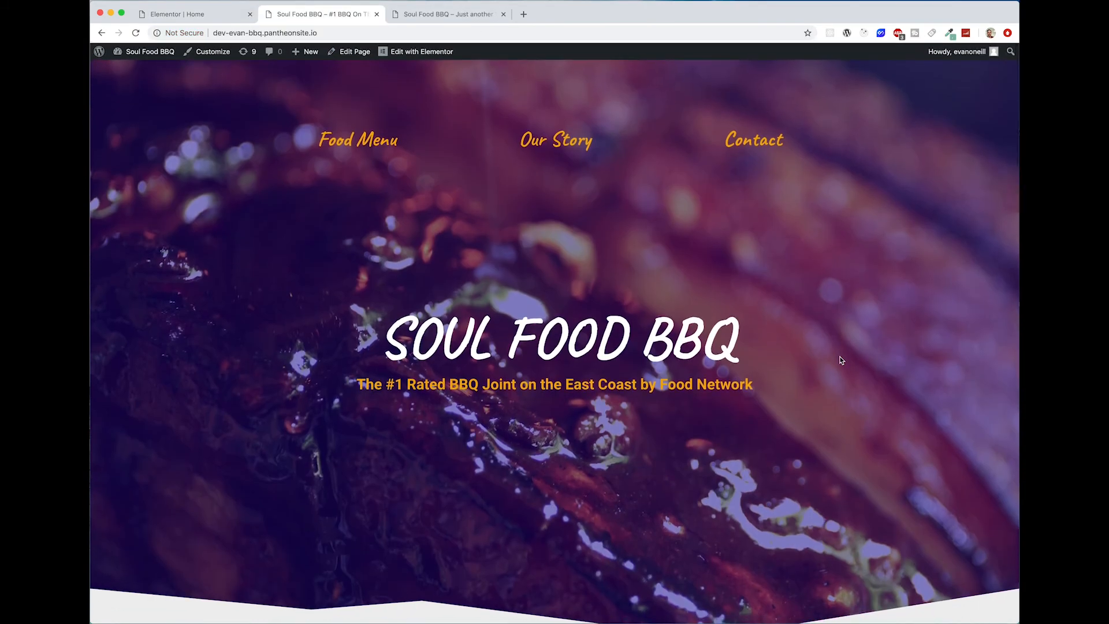
pyautogui.scroll(-15, 842, 361)
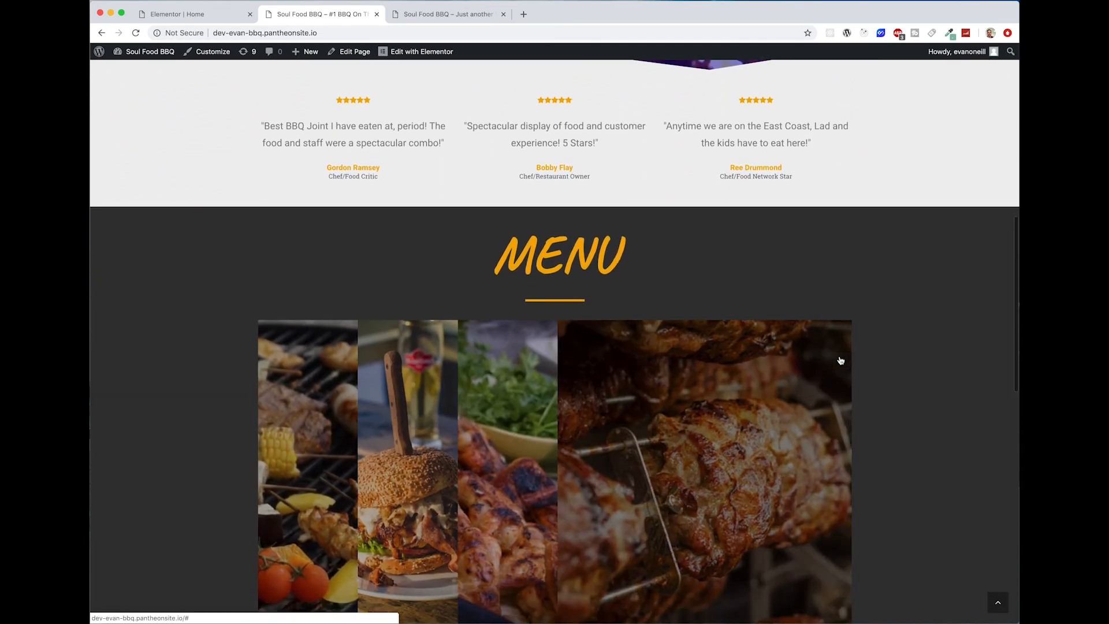
pyautogui.scroll(-3, 841, 361)
pyautogui.scroll(-12, 234, 273)
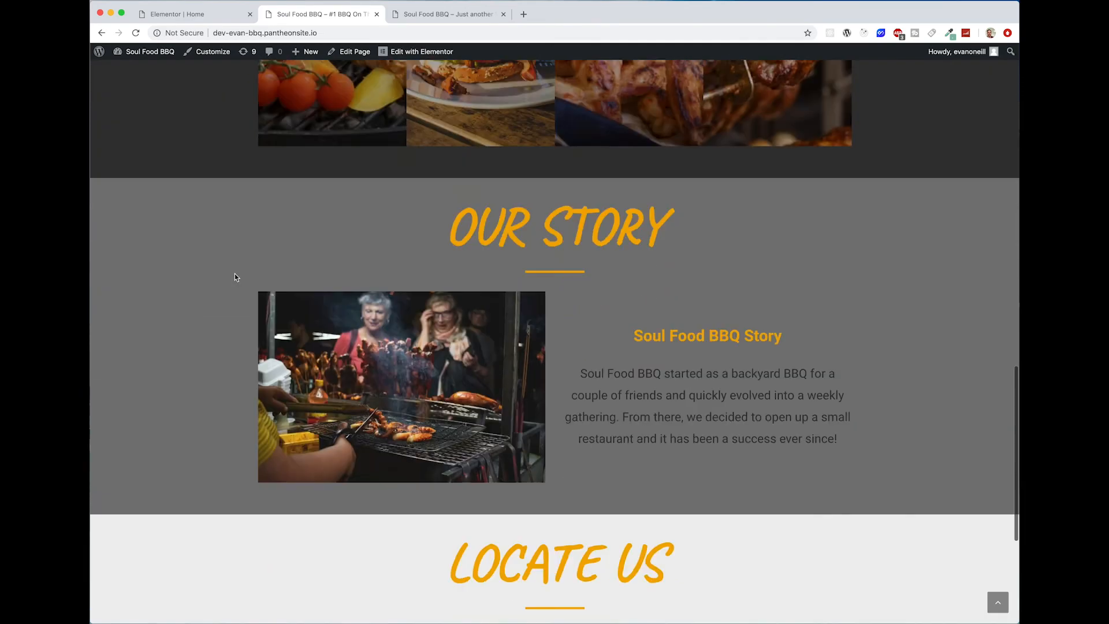
pyautogui.scroll(2, 731, 173)
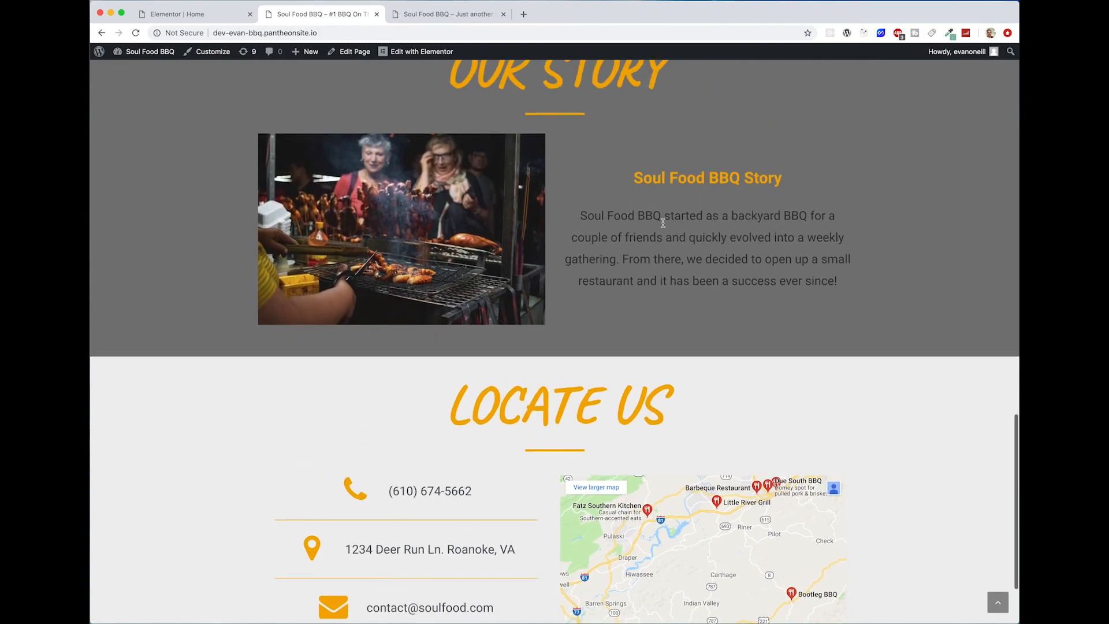
pyautogui.scroll(1, 582, 336)
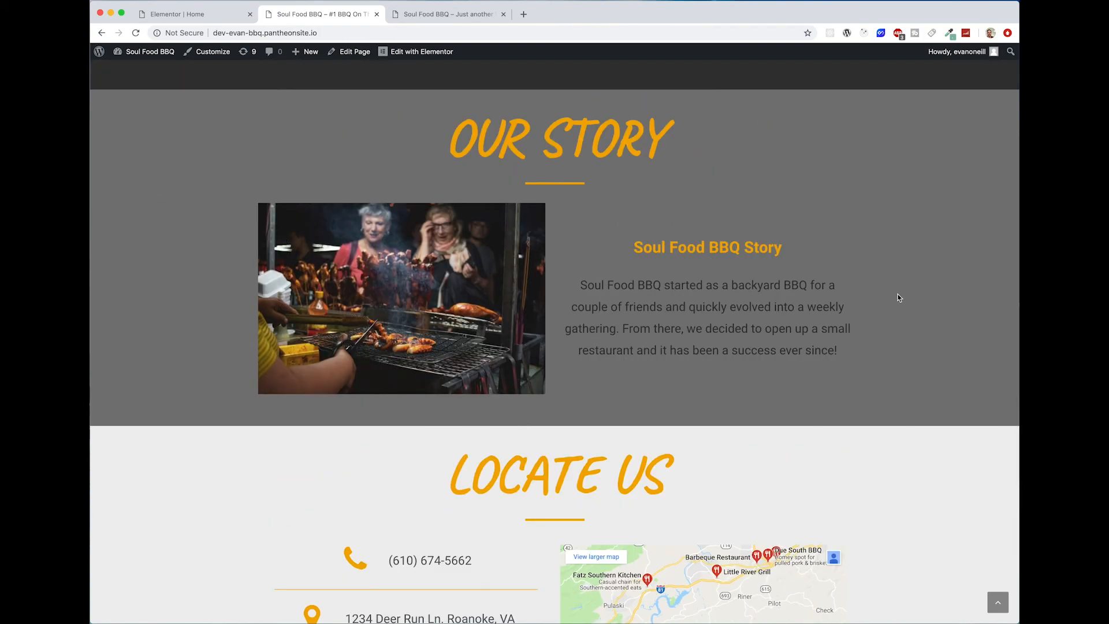
pyautogui.scroll(-3, 899, 298)
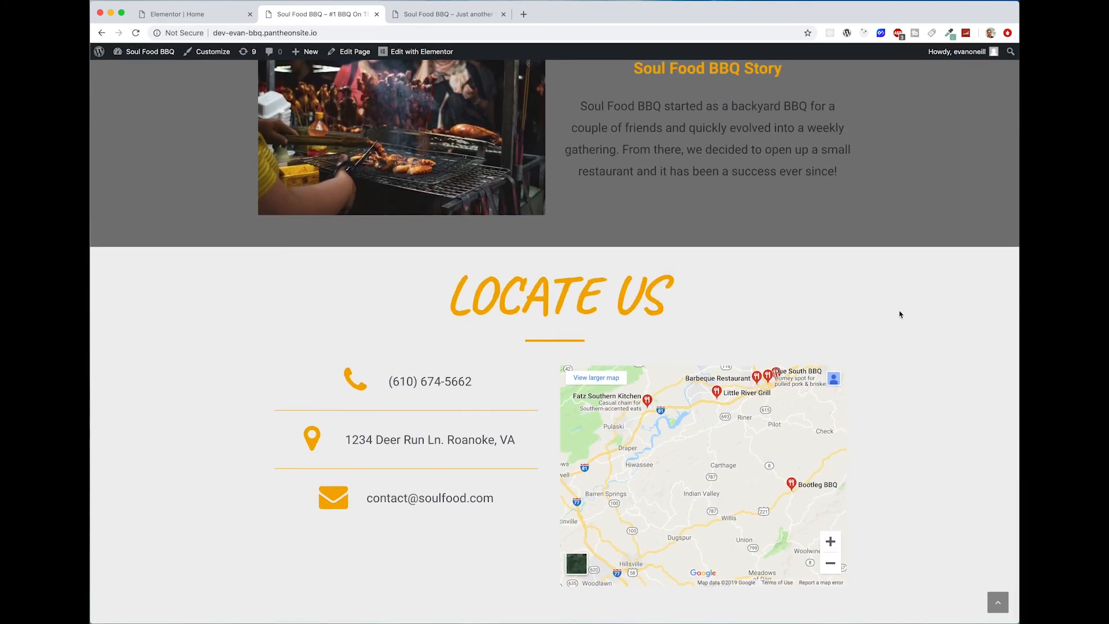
pyautogui.scroll(20, 912, 360)
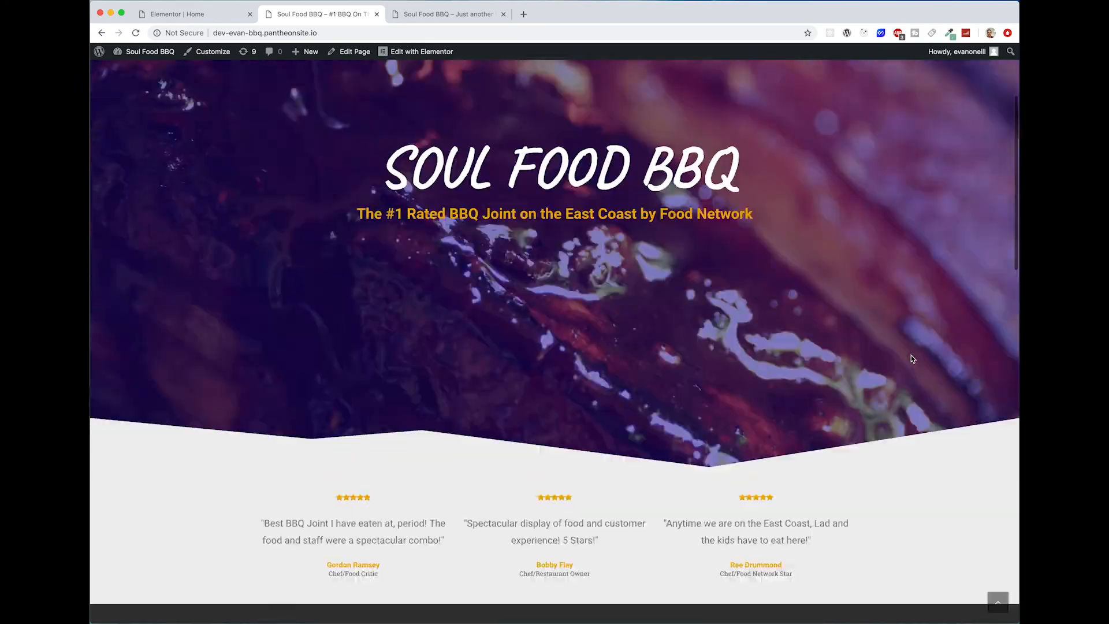